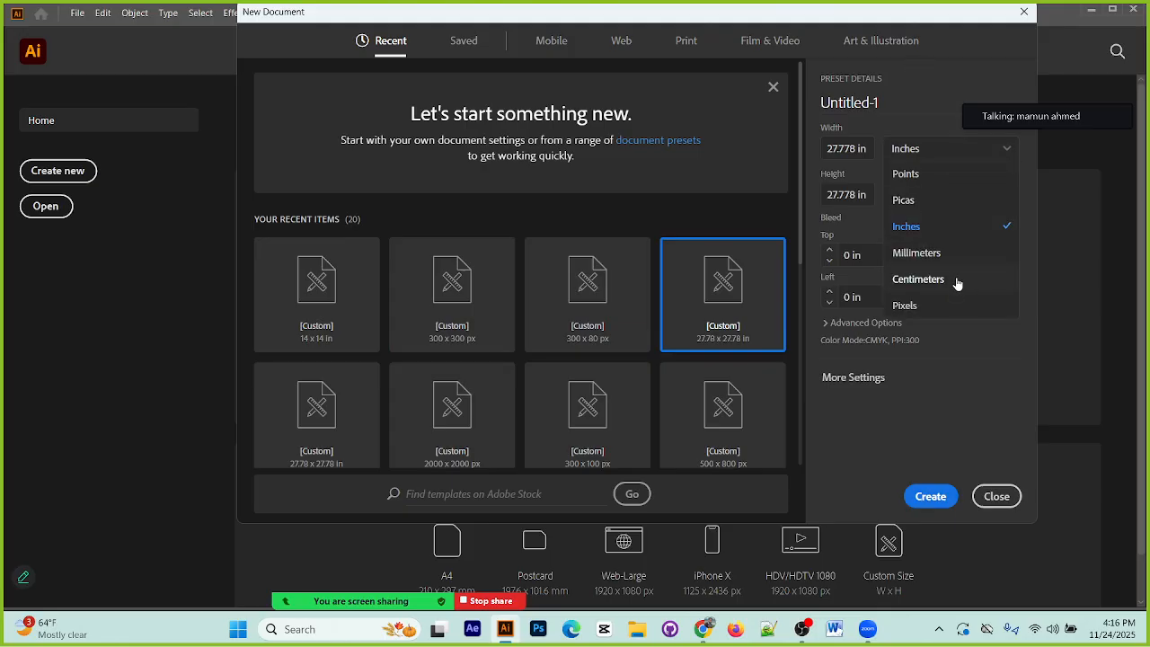
Step: Create a new document in inches, 27.778 in wide by 27.778 in high, with two artboards
left_click(956, 280)
left_click(950, 150)
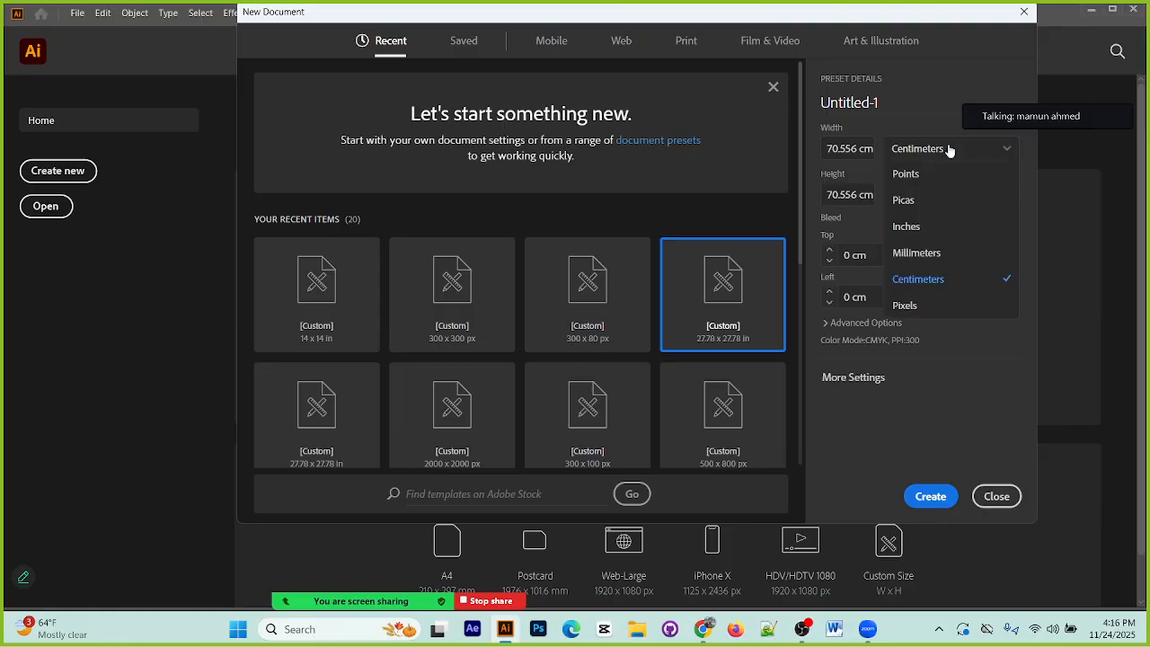
left_click(933, 227)
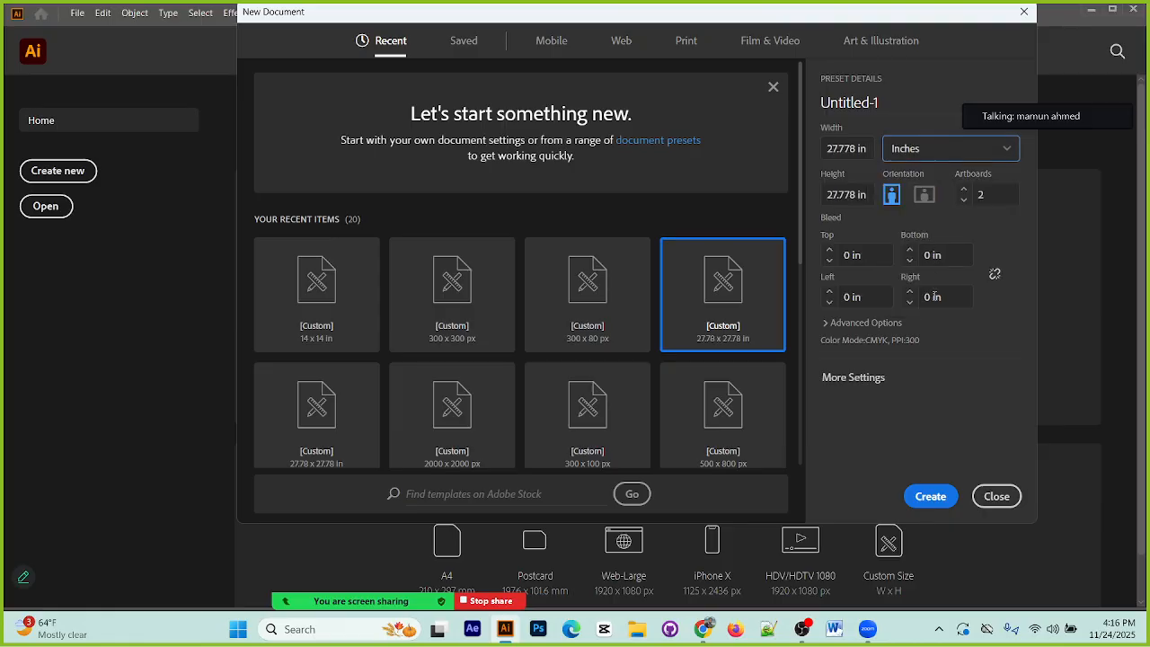
left_click(931, 497)
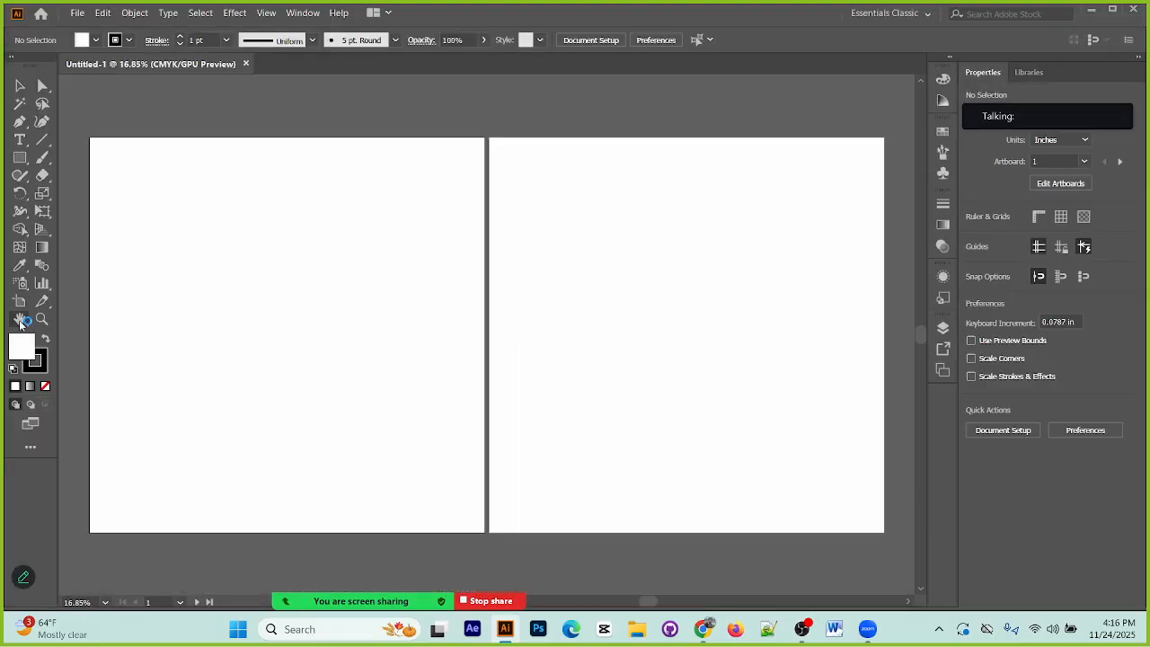
Step: Delete the first artboard, keeping only Artboard 2
left_click(19, 301)
key("Delete")
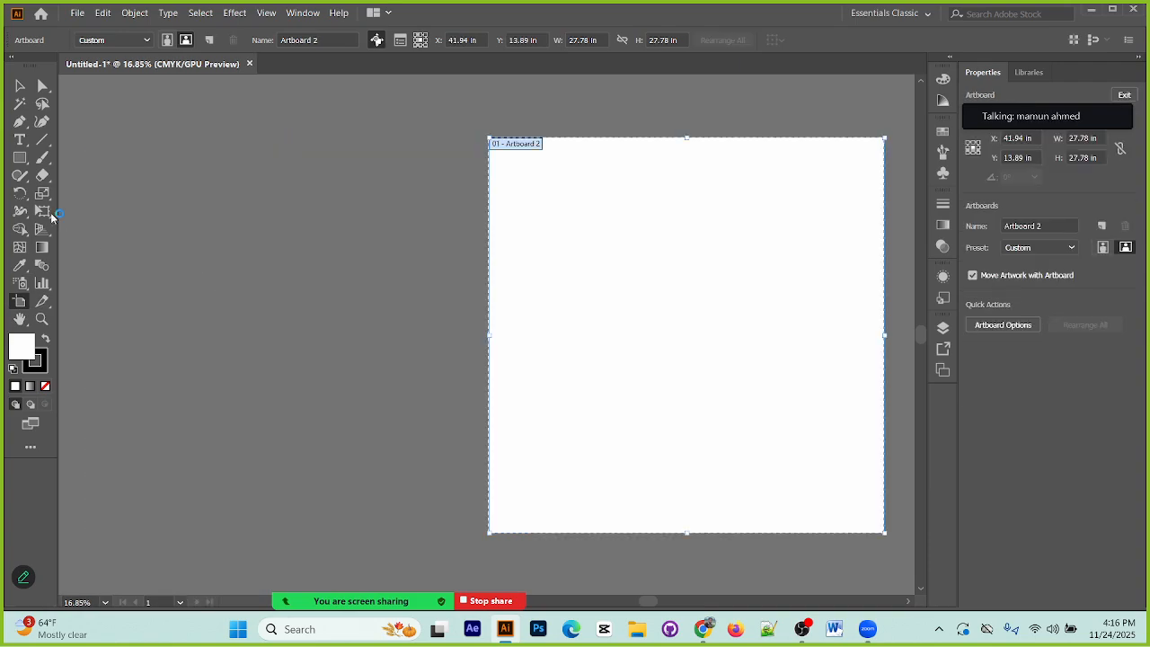
left_click(20, 85)
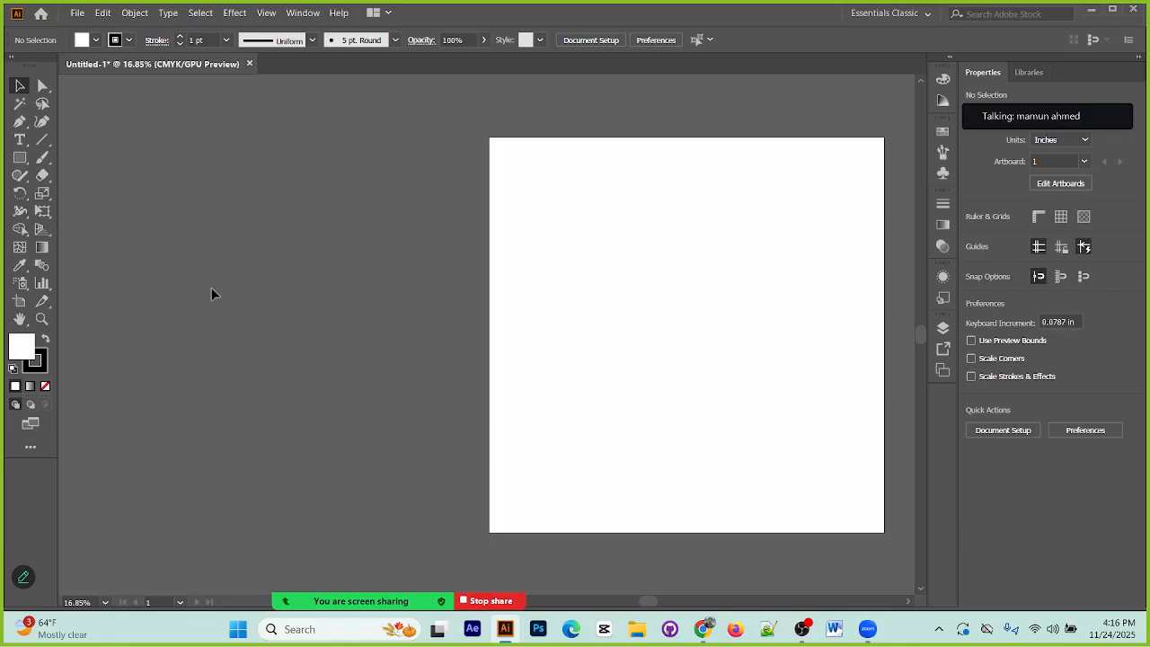
Step: Enlarge the remaining artboard to about 58.2 in wide by 33.38 in high by extending its left, top and bottom edges
left_click(20, 301)
left_click_drag(488, 340, 110, 335)
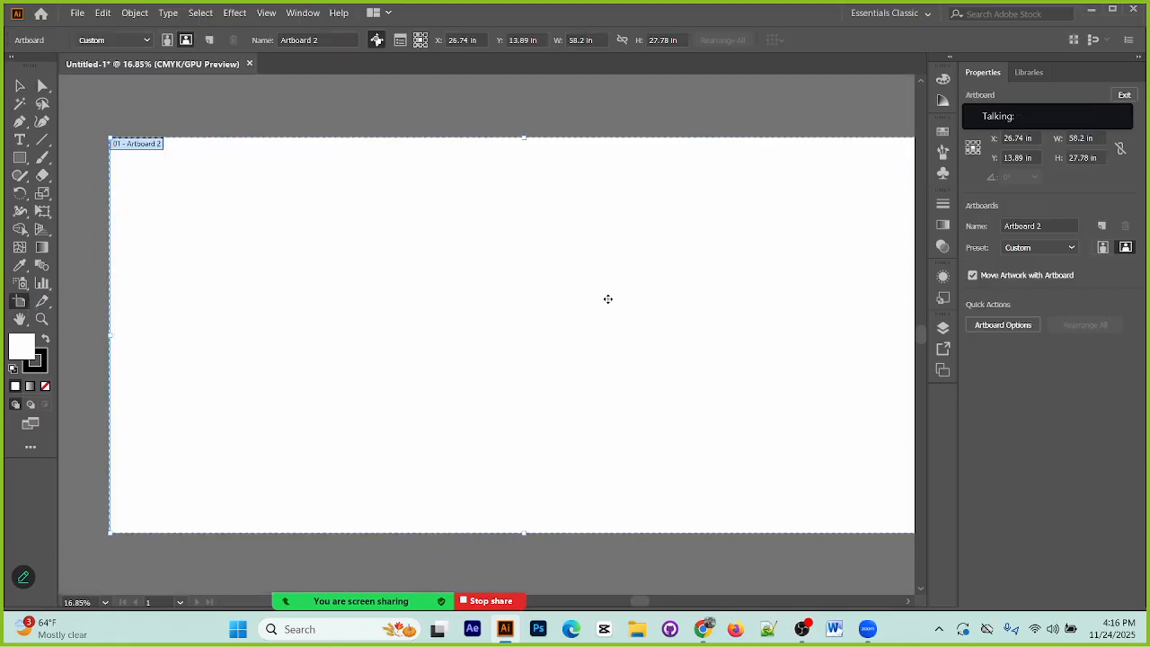
key("space")
left_click_drag(632, 225, 589, 229)
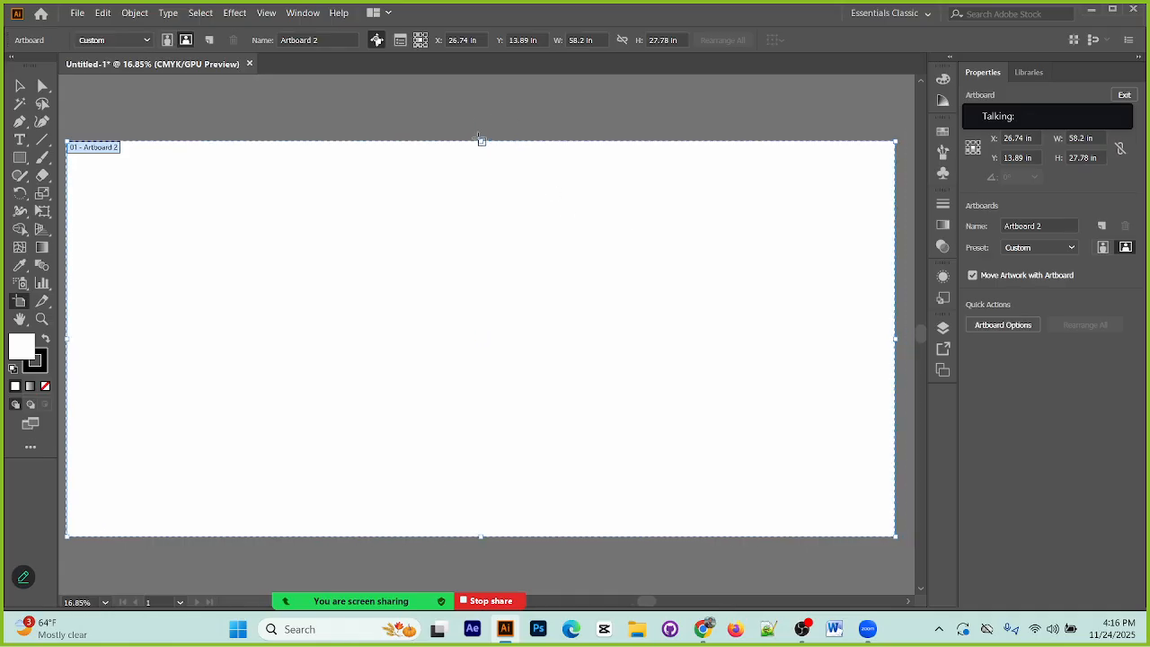
left_click_drag(481, 142, 480, 85)
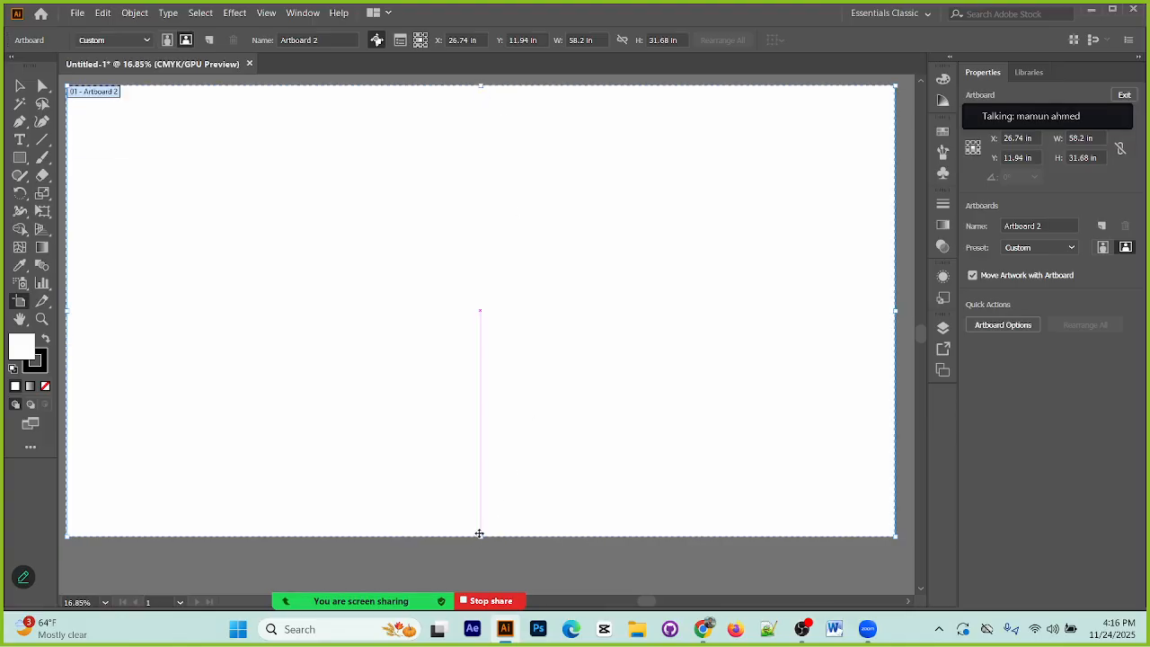
left_click_drag(482, 539, 481, 560)
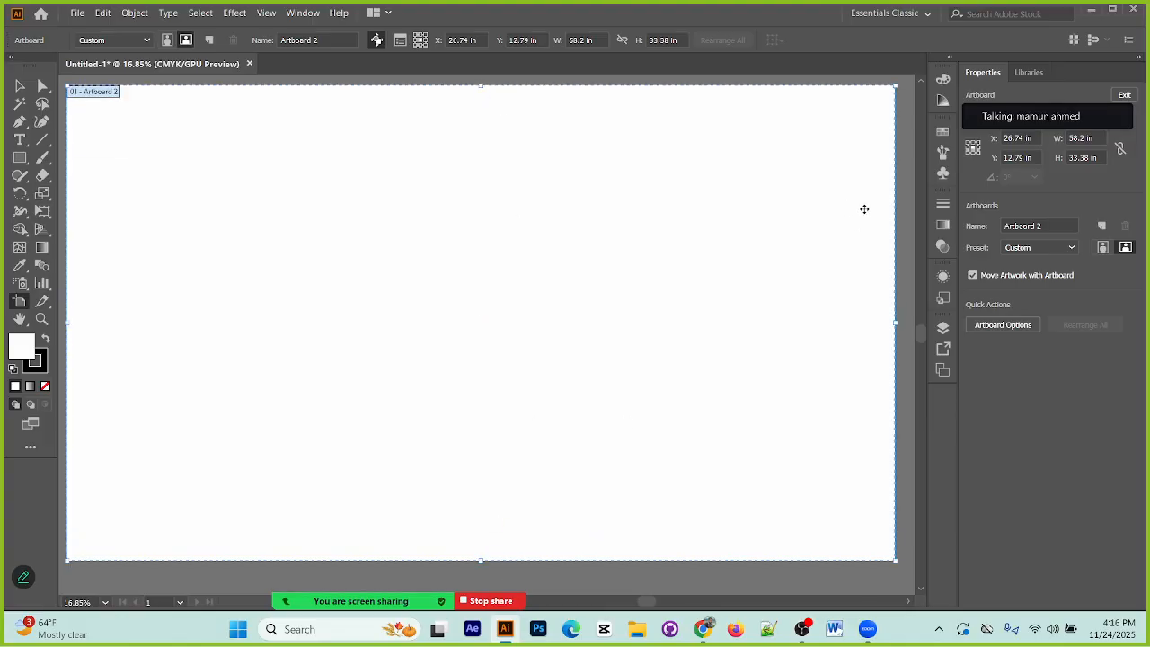
Step: Try to bring the packaging design AVIF image from the desktop into the Illustrator document
left_click(1091, 9)
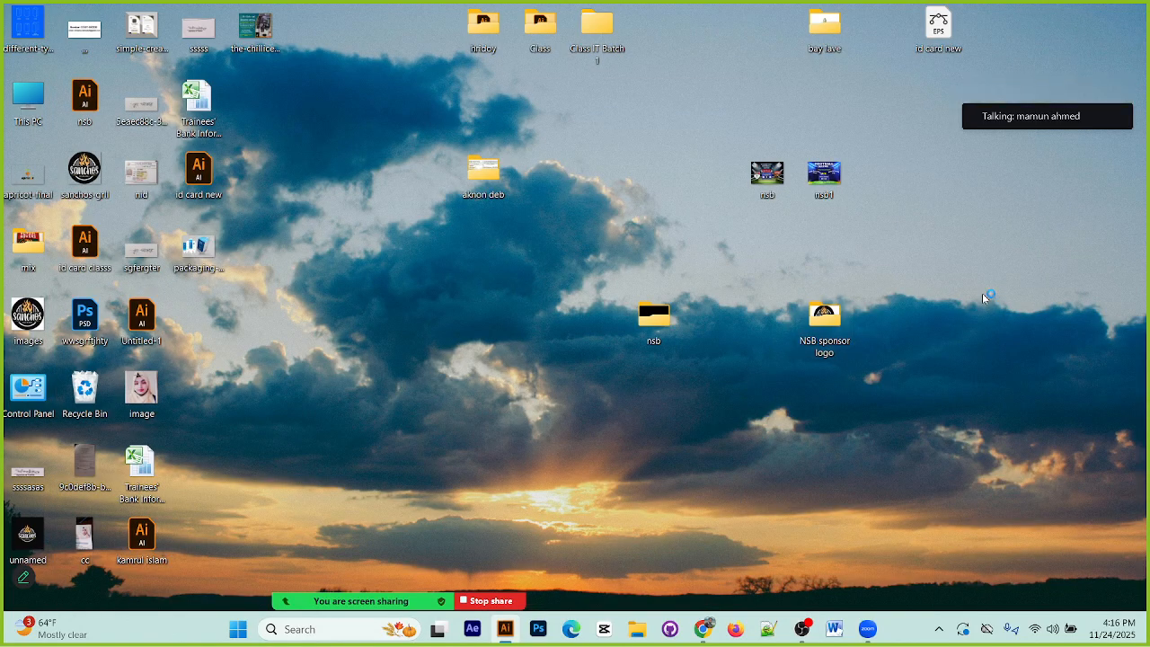
left_click_drag(200, 247, 516, 360)
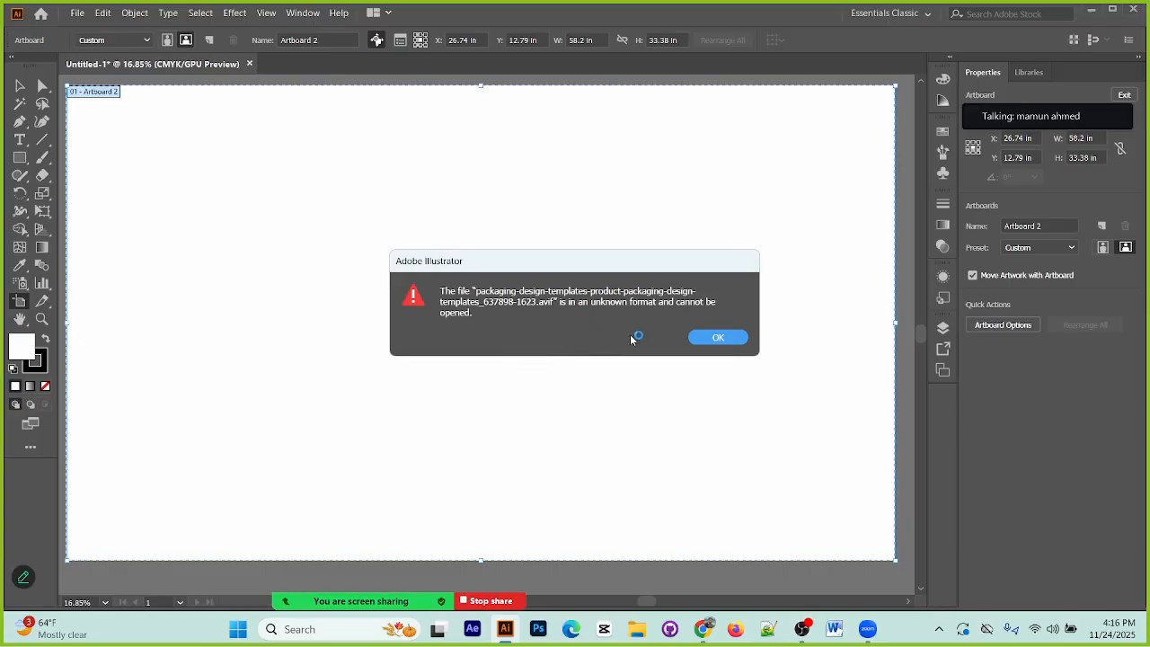
left_click(719, 338)
key("ctrl+minus")
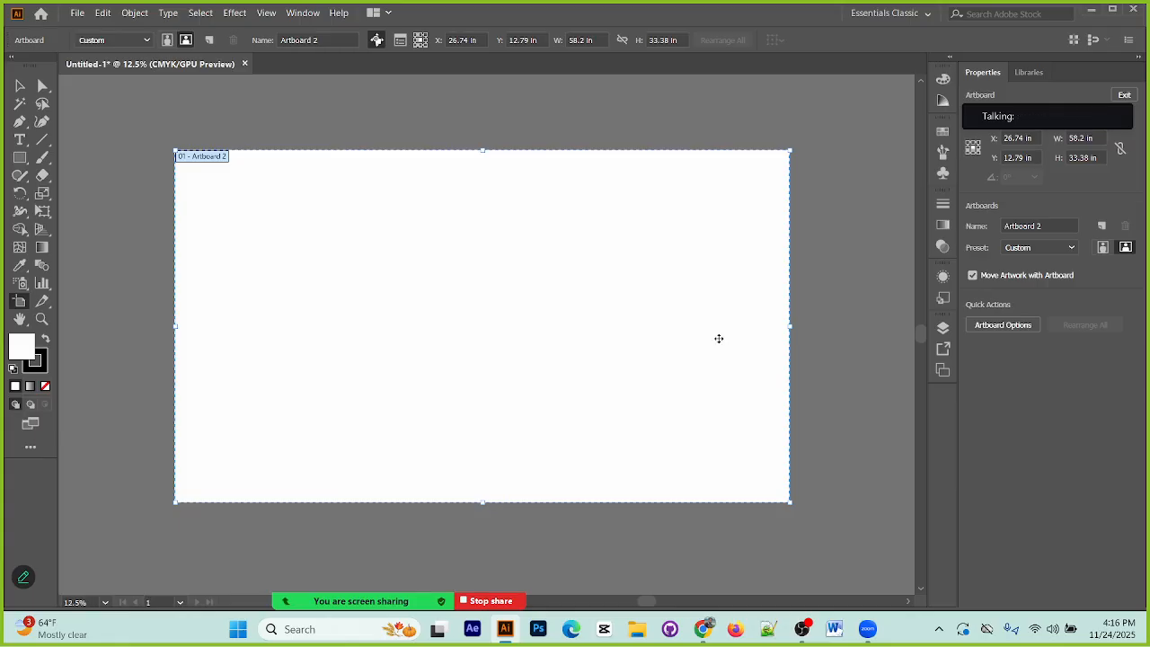
left_click(19, 86)
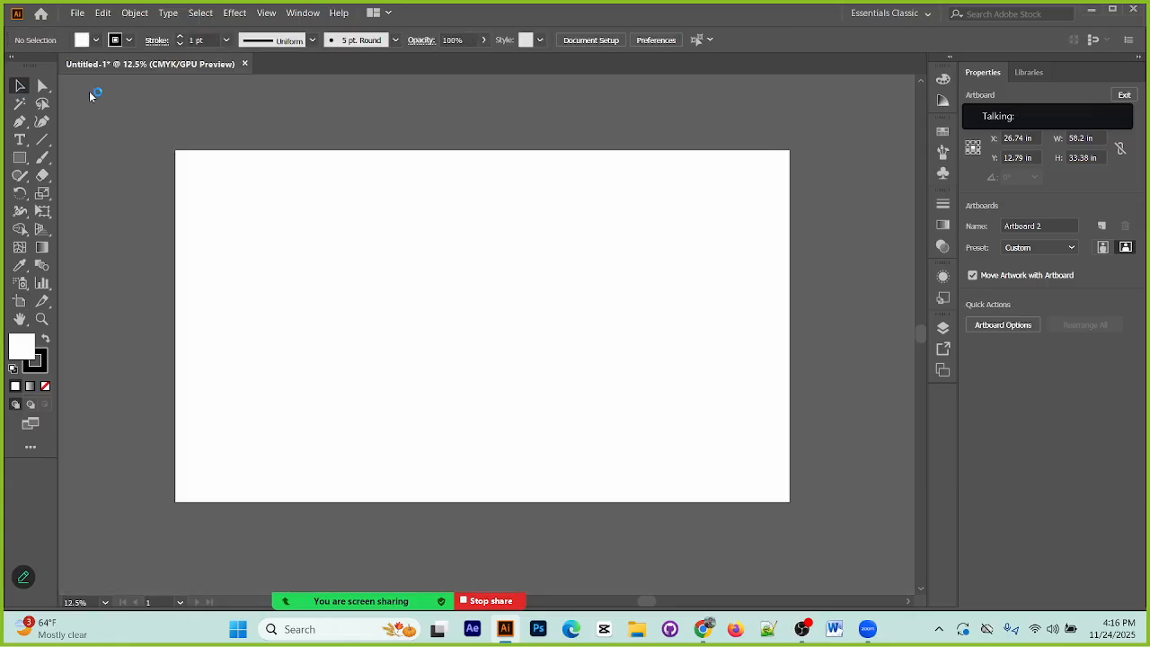
Step: Open the packaging design AVIF from the desktop in Photos and draw a short pen mark at the image's upper-left corner
left_click(1105, 12)
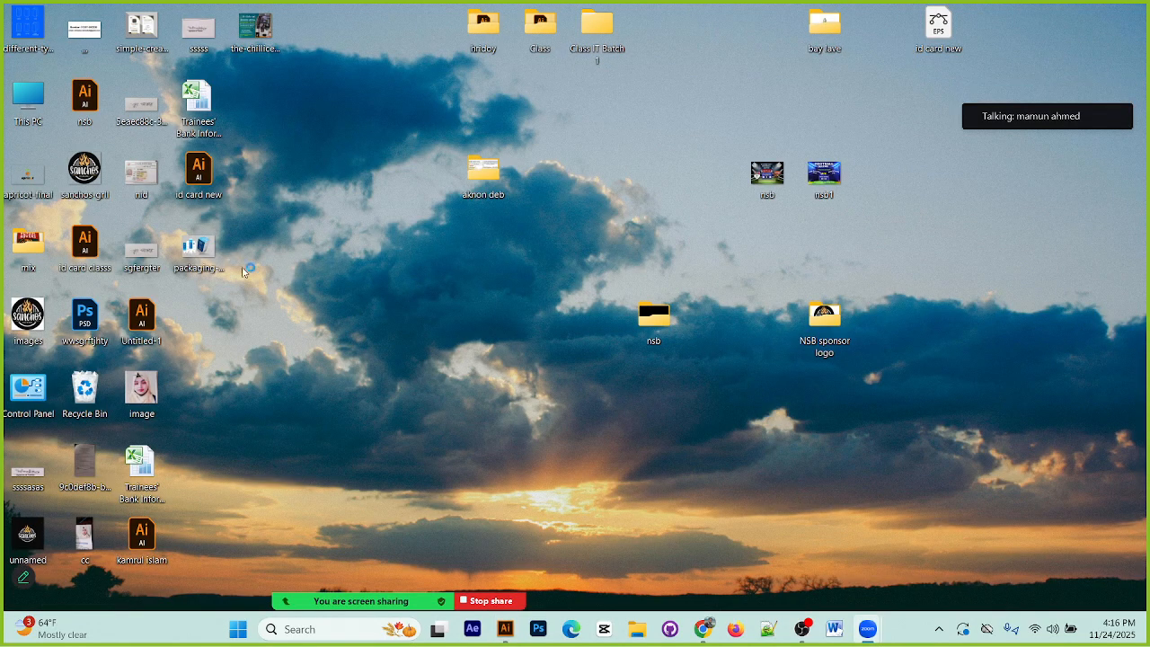
double_click(202, 251)
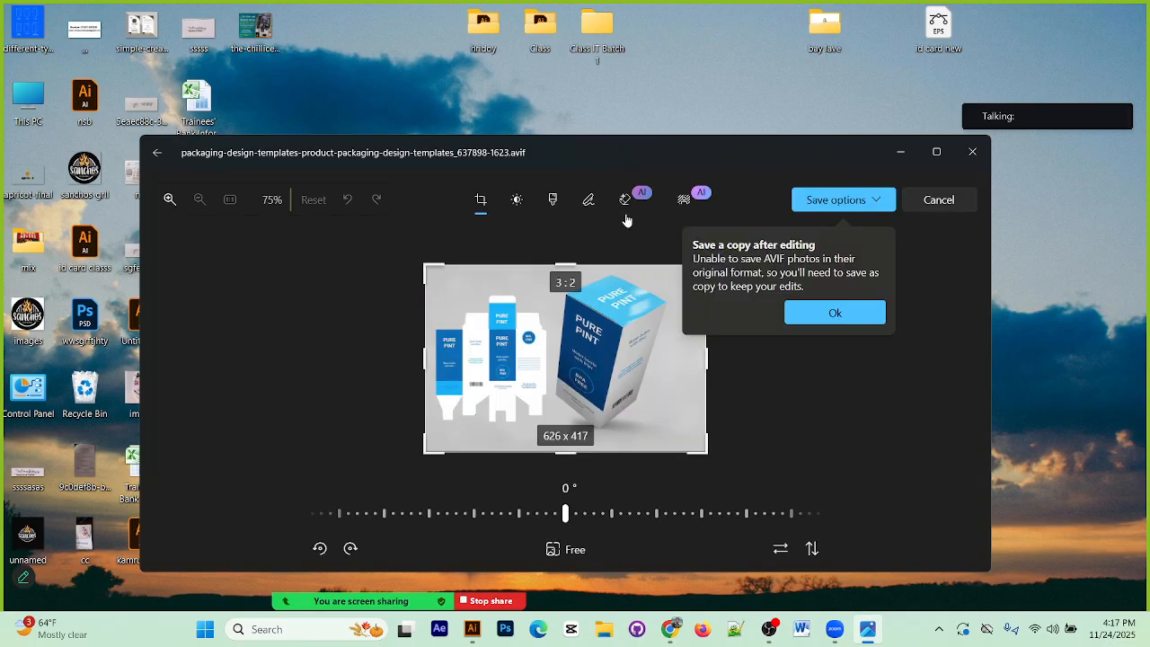
left_click(594, 210)
left_click_drag(371, 240, 356, 246)
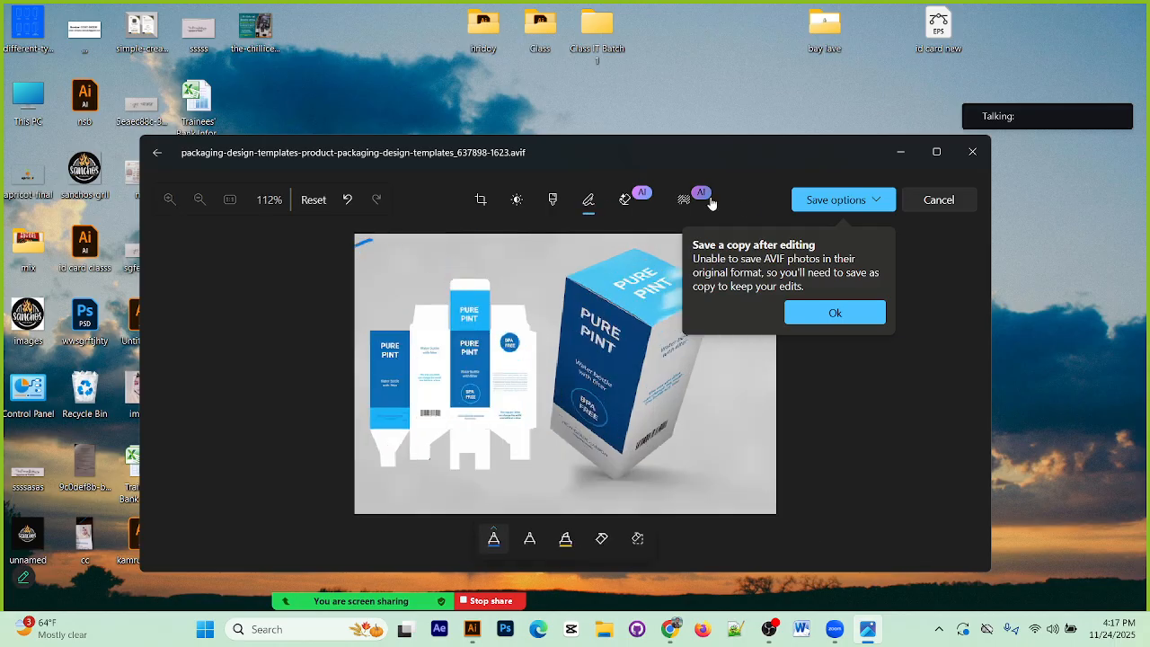
Step: Save a copy of the edited image to the Desktop as a .jpg named dsdfsdd
left_click(842, 206)
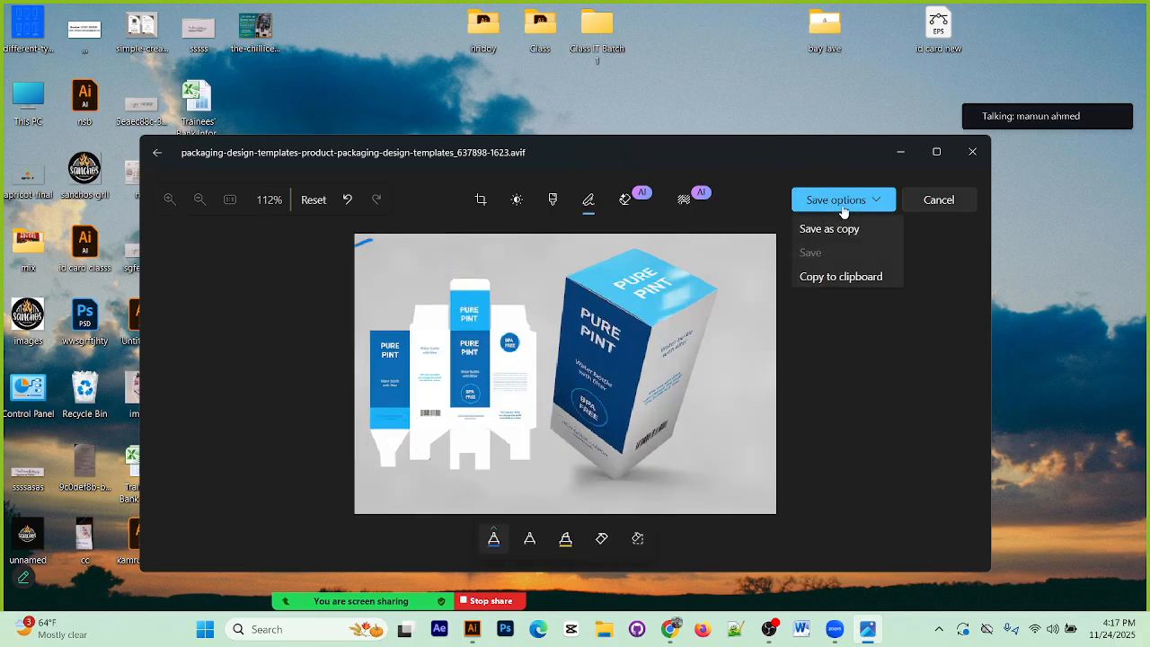
left_click(861, 229)
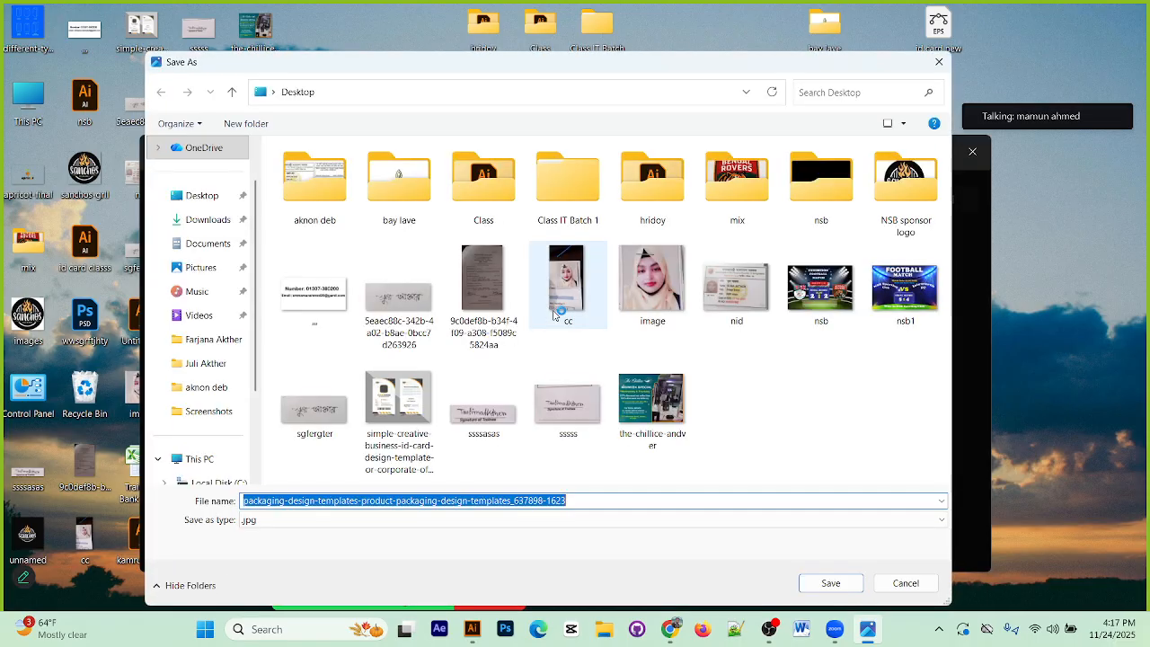
type("dsdfsdd")
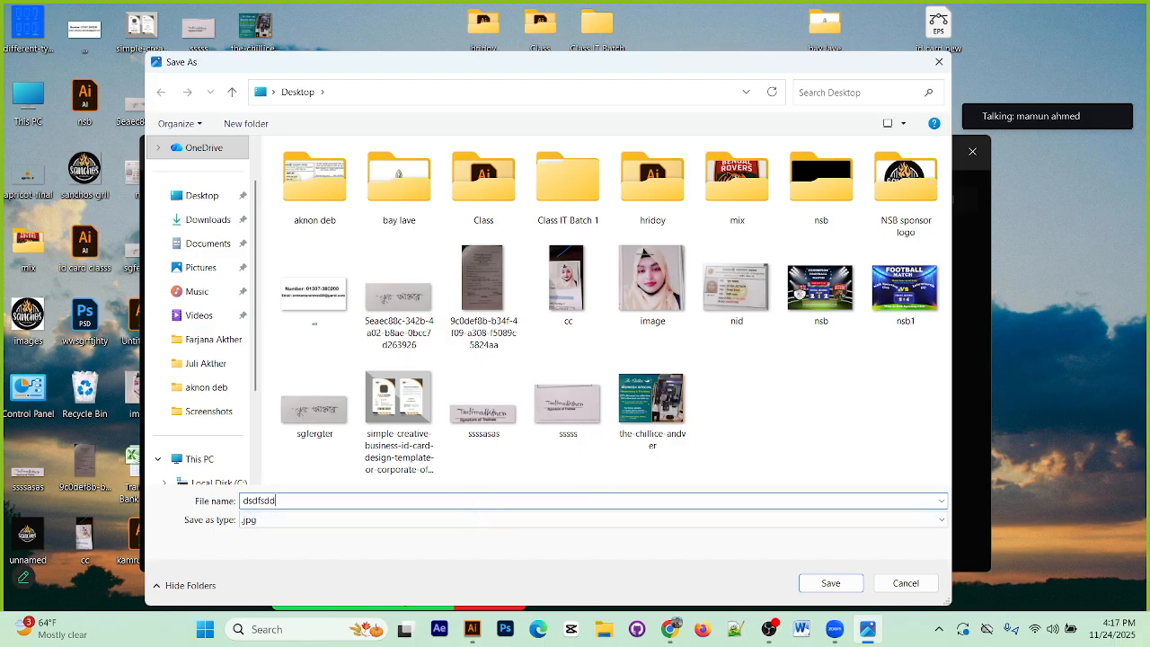
left_click(852, 586)
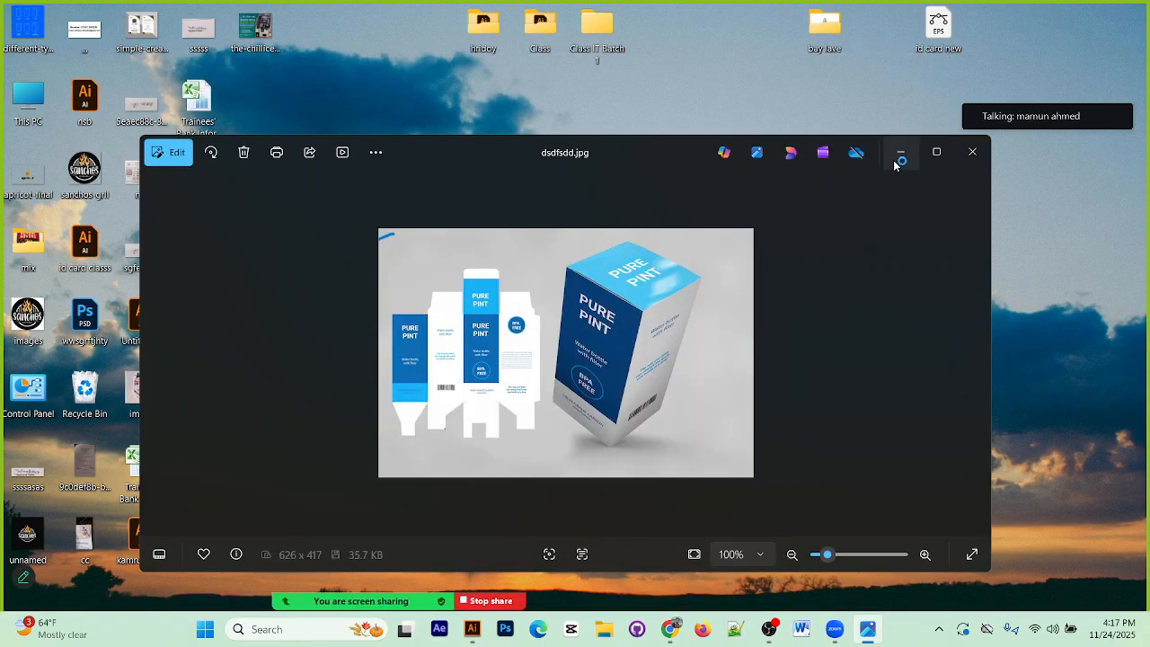
left_click(897, 160)
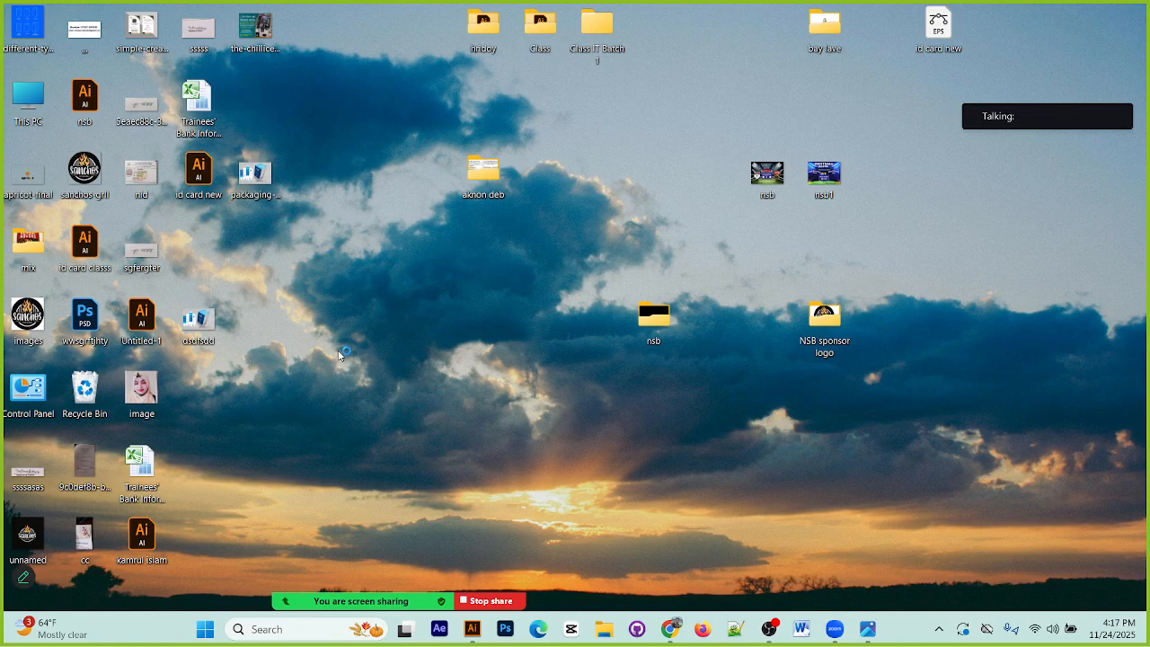
Step: Place the dsdfsdd image from the desktop in the Illustrator document and move it to the artboard's lower-left area
left_click_drag(211, 326, 485, 453)
left_click_drag(410, 372, 364, 479)
Step: Start a point text above the artboard and copy the message "Length 12cm x Height 14cm x Width 3 cm" from the WhatsApp self-chat
left_click(18, 139)
left_click(240, 123)
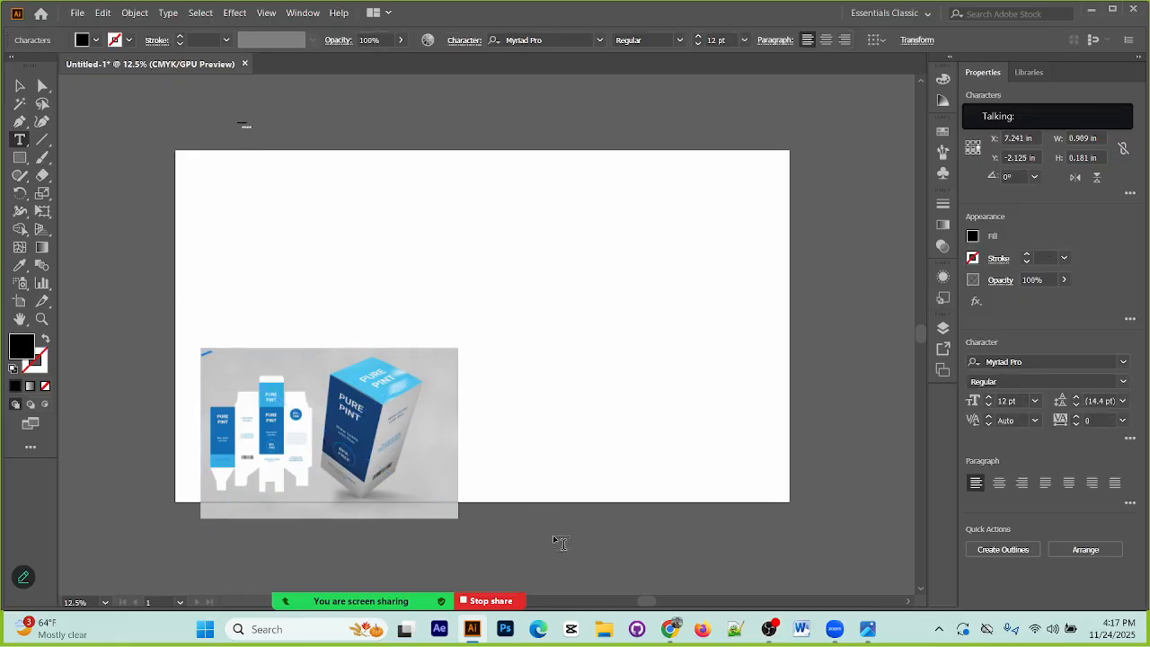
left_click(670, 629)
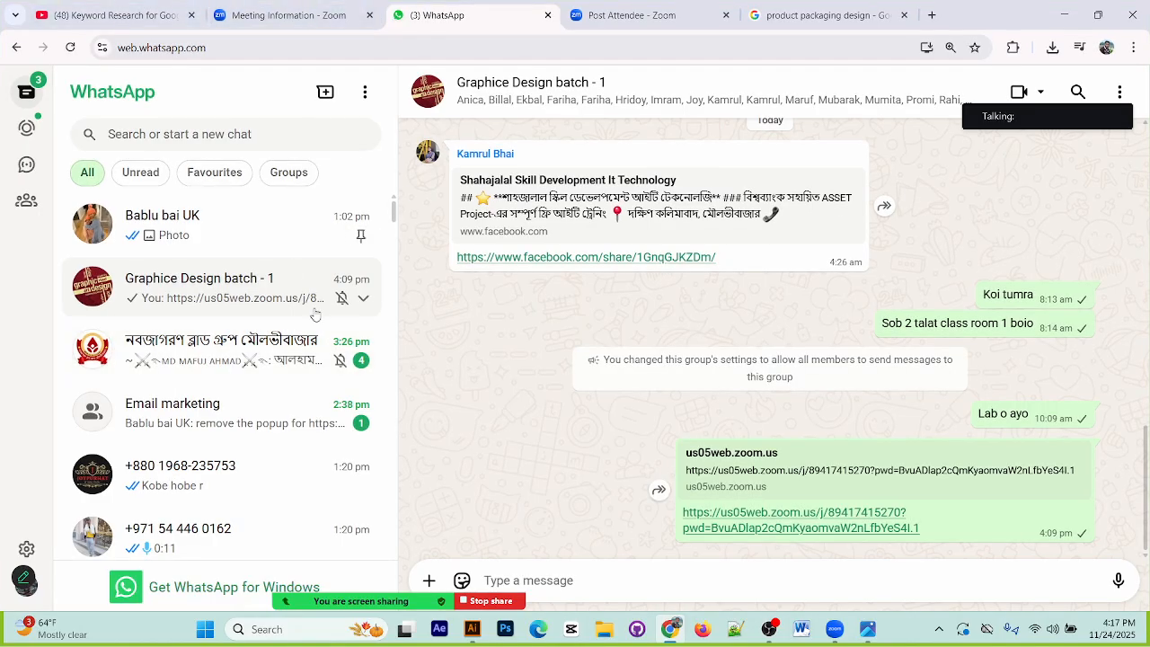
scroll(291, 433, "down", 5)
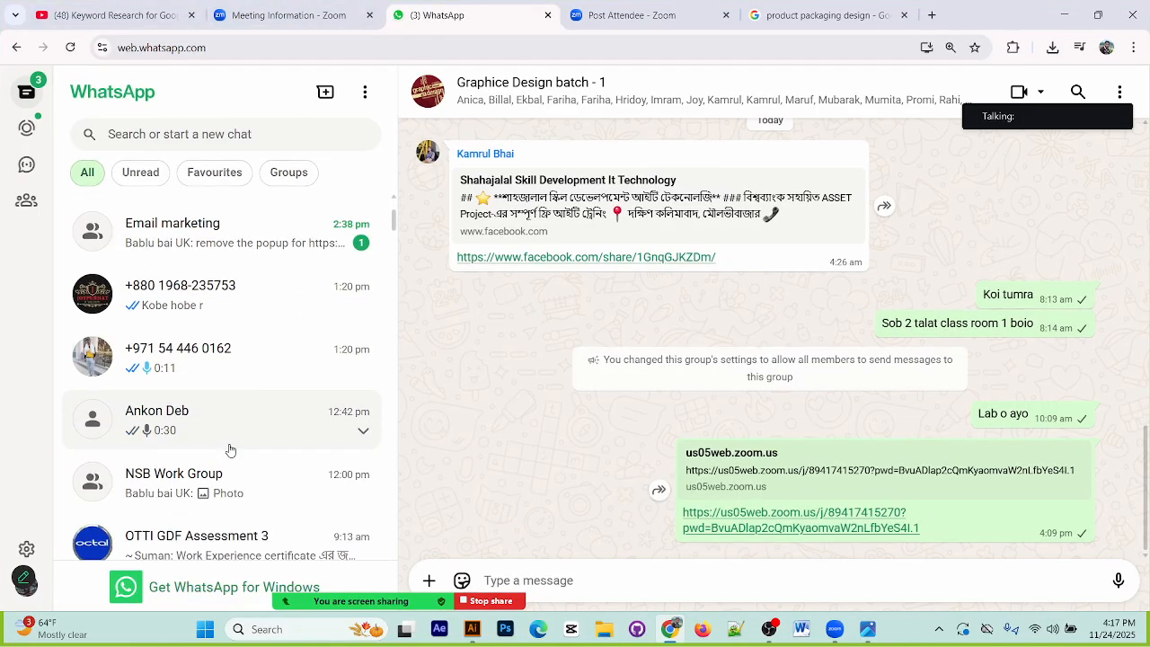
left_click(205, 407)
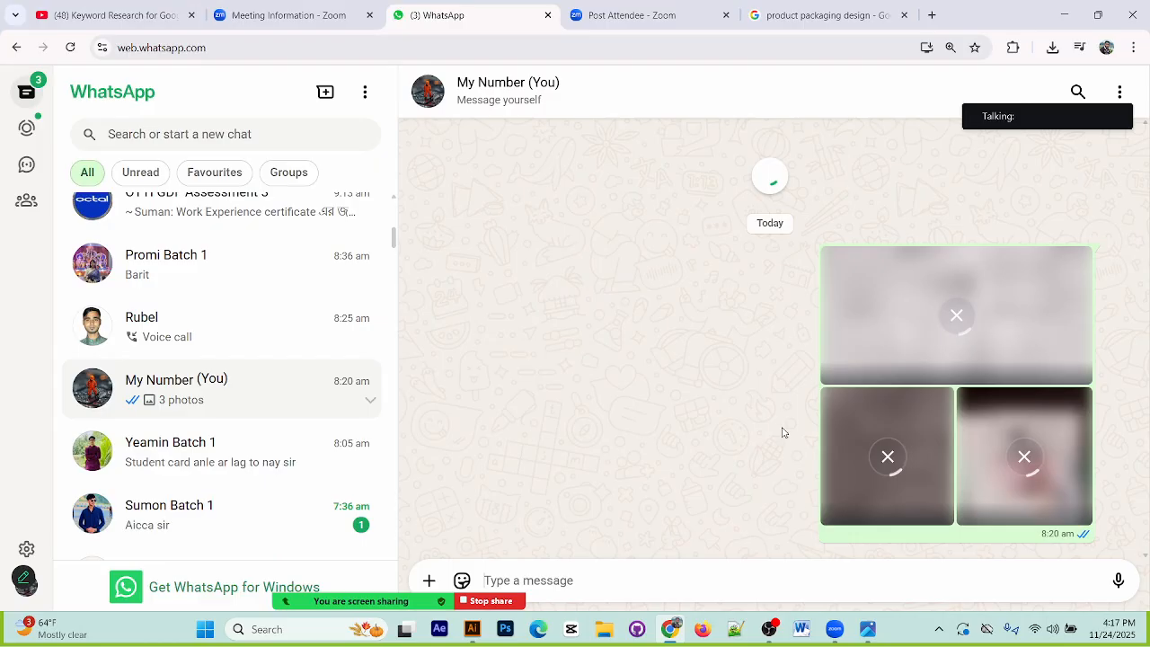
scroll(877, 402, "up", 3)
scroll(877, 402, "up", 1)
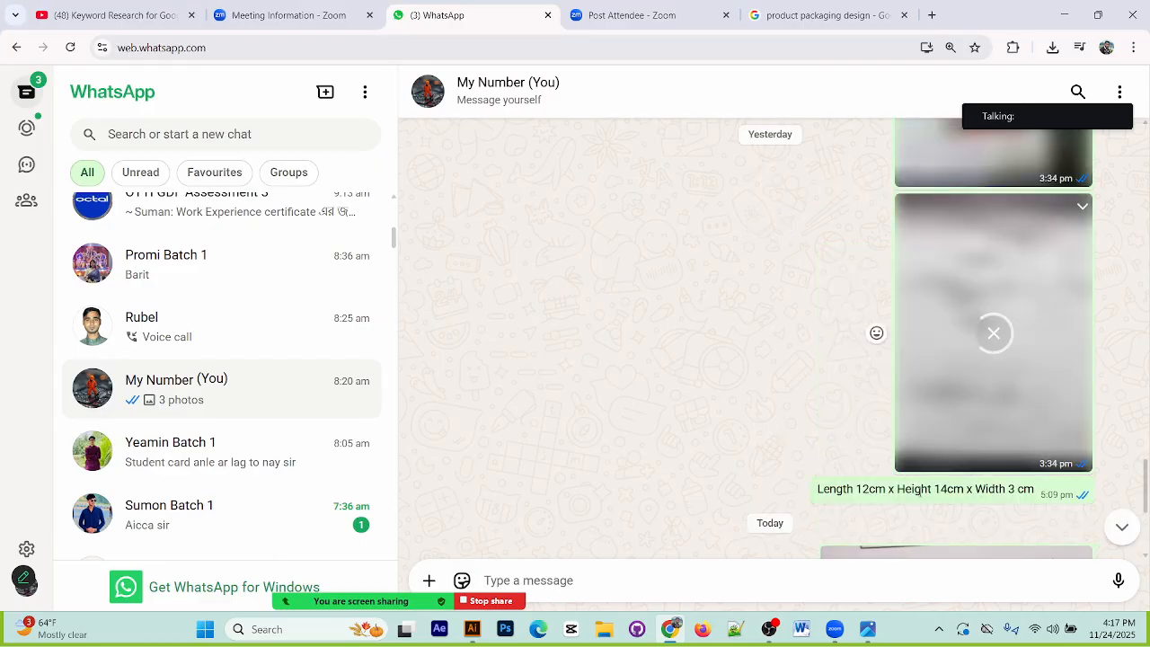
triple_click(922, 488)
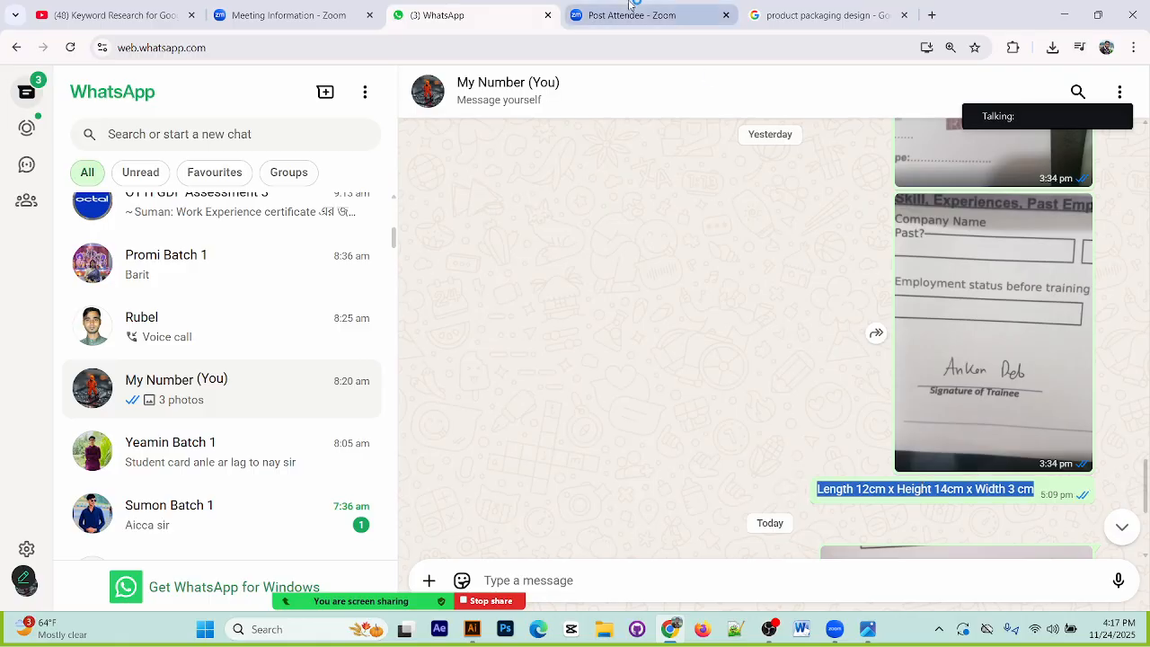
Step: Back in Illustrator, paste the copied dimensions as point text above the artboard and try a 120 pt font size
left_click(472, 629)
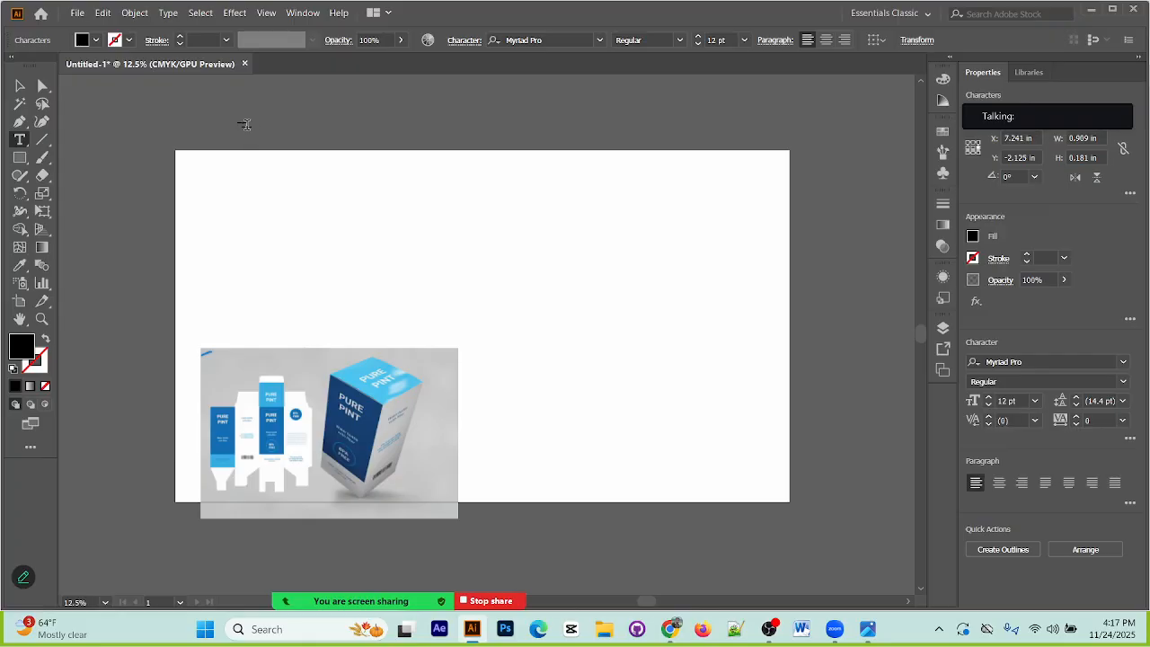
key("ctrl+v")
left_click(714, 40)
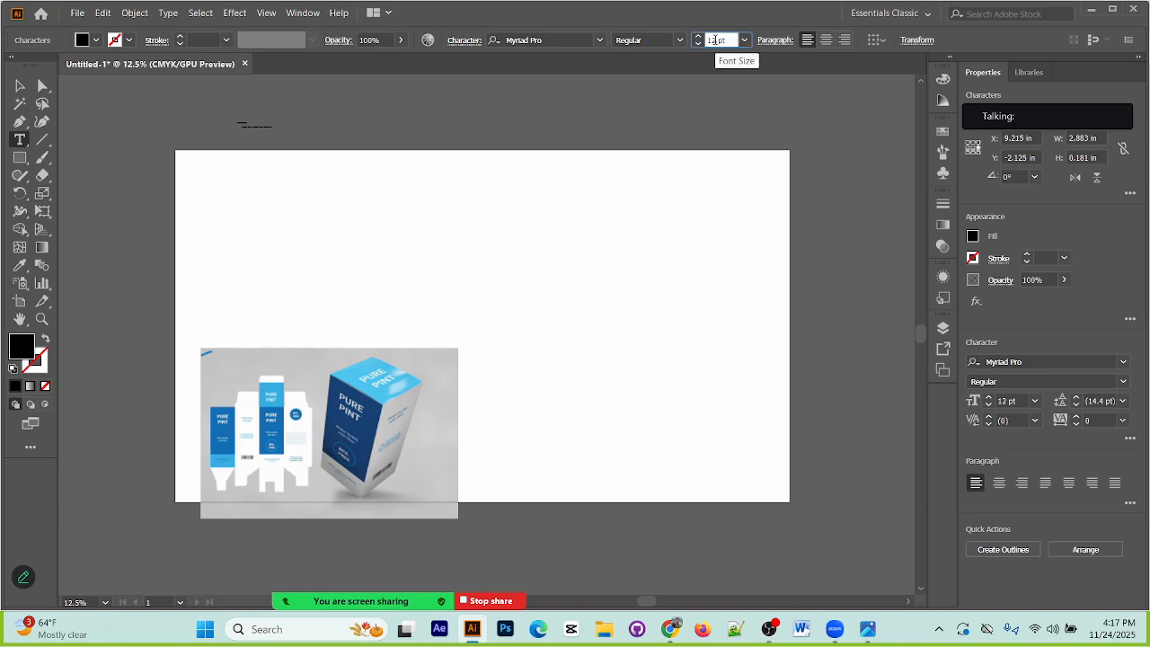
type("0")
key("Return")
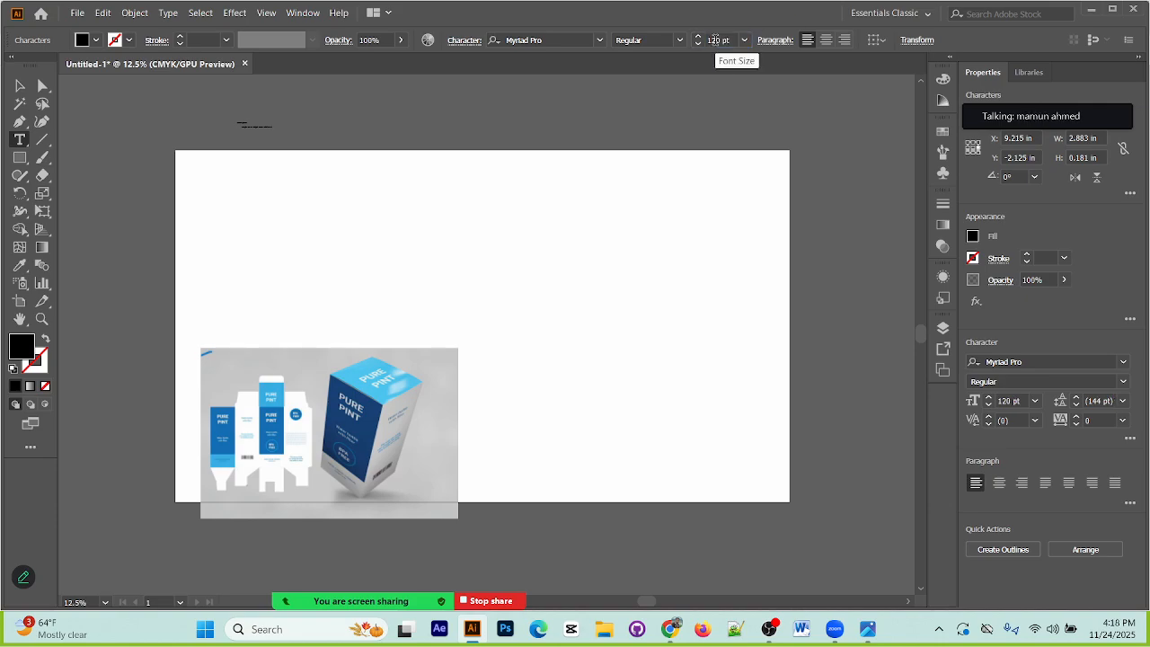
Step: Set the whole dimensions text to 120 pt and move it right and down onto the artboard's top edge
left_click(20, 85)
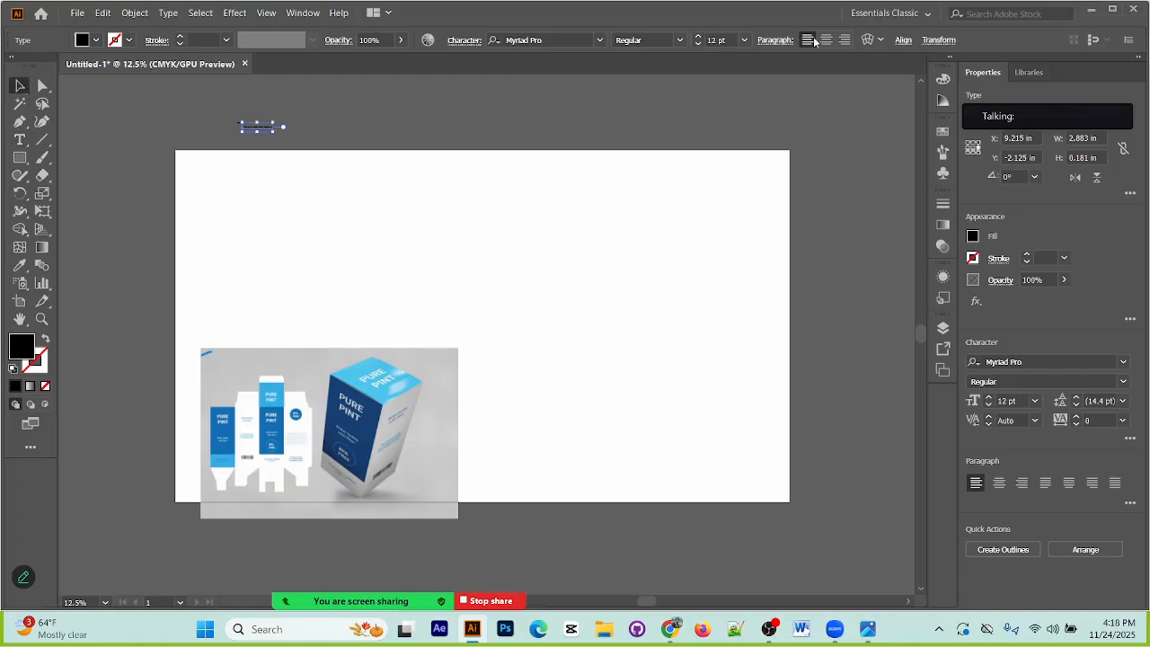
left_click(718, 40)
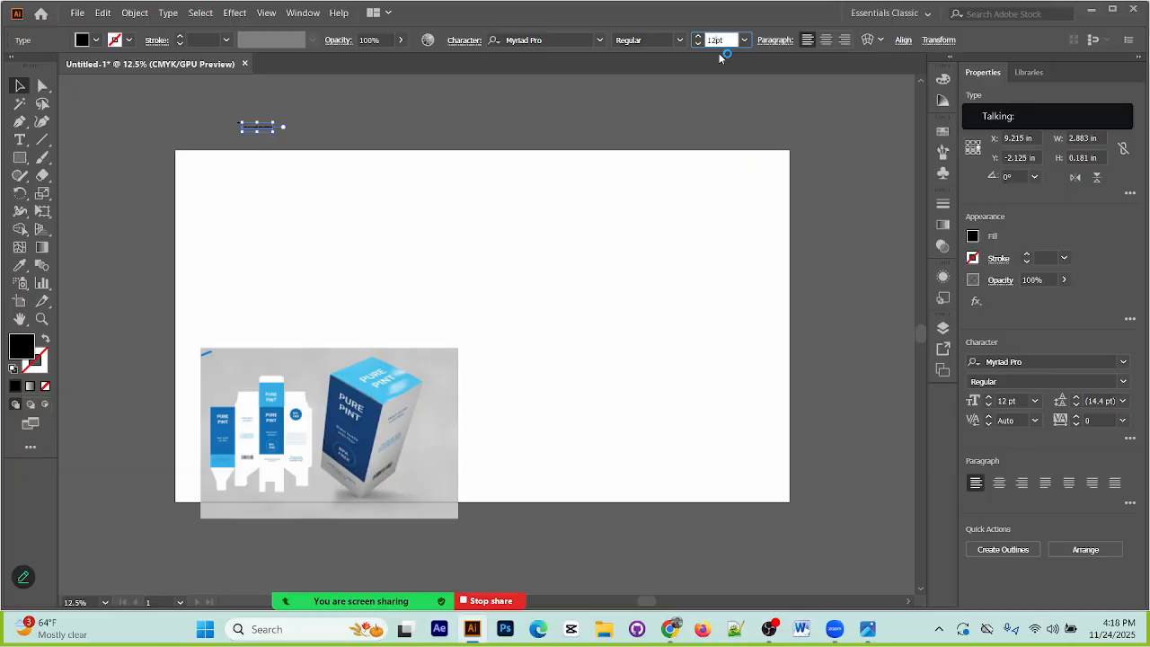
type("0")
key("Return")
left_click(177, 165)
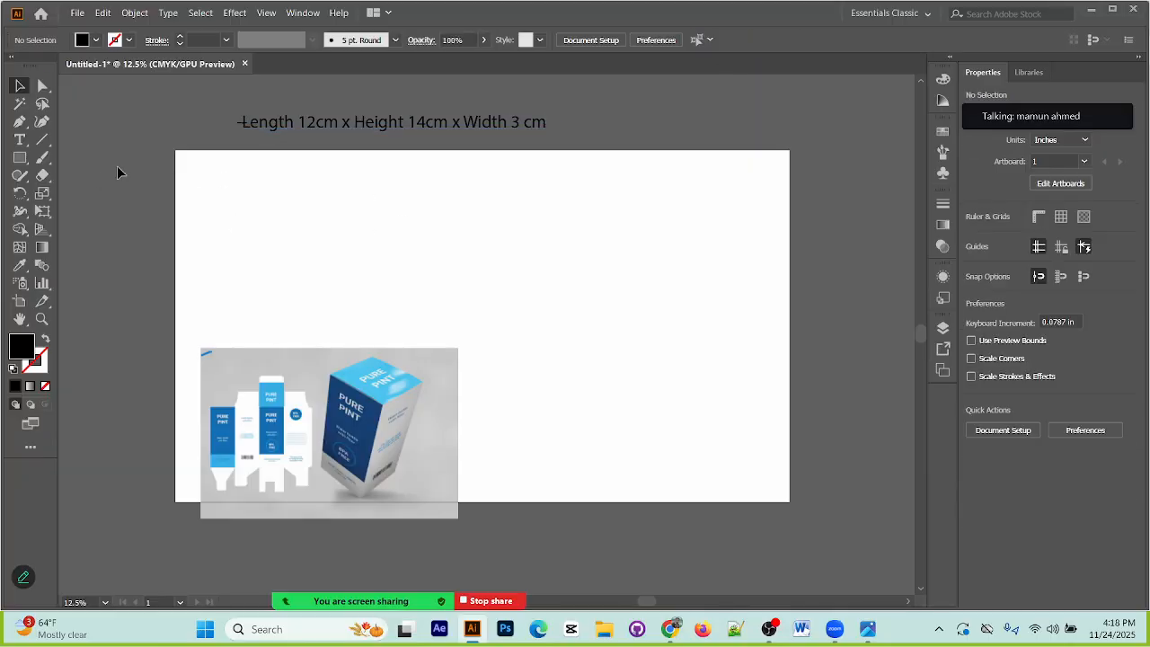
left_click_drag(509, 122, 626, 147)
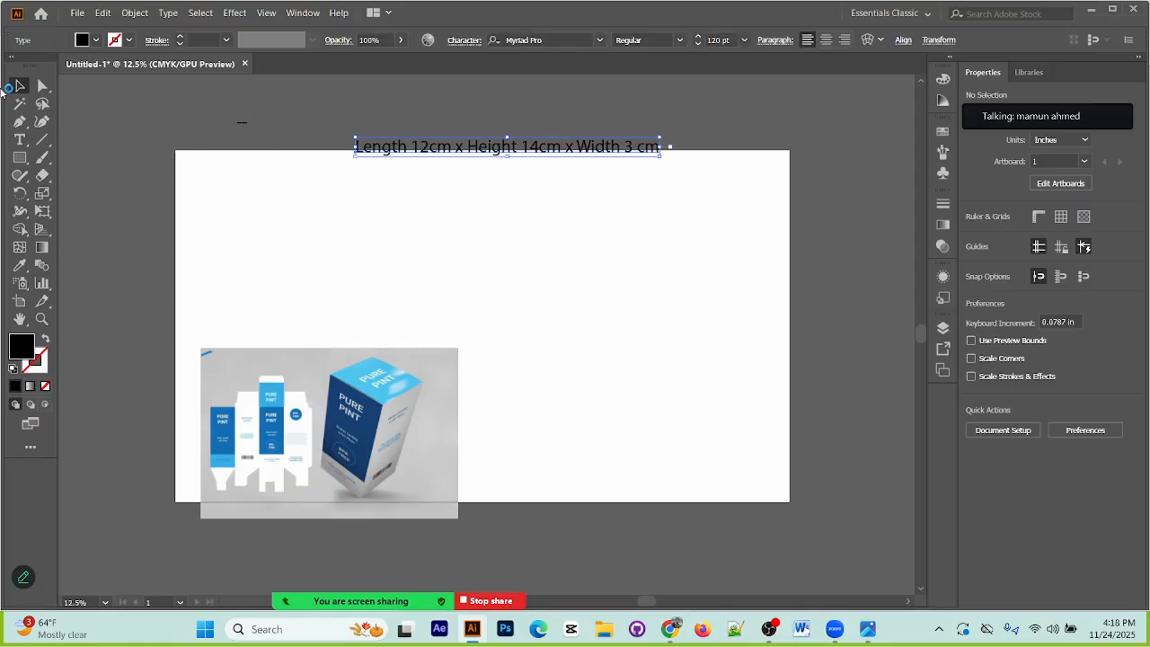
Step: Delete the width part "x Width 3 cm" from the end of the dimensions text
left_click(294, 147)
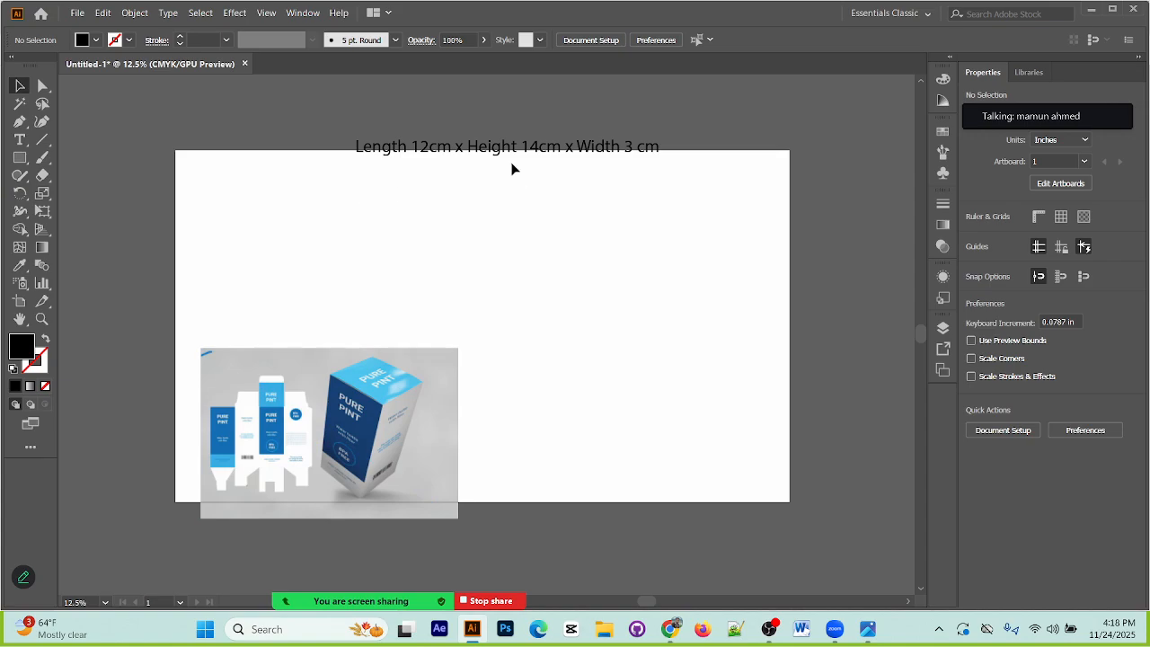
left_click(20, 139)
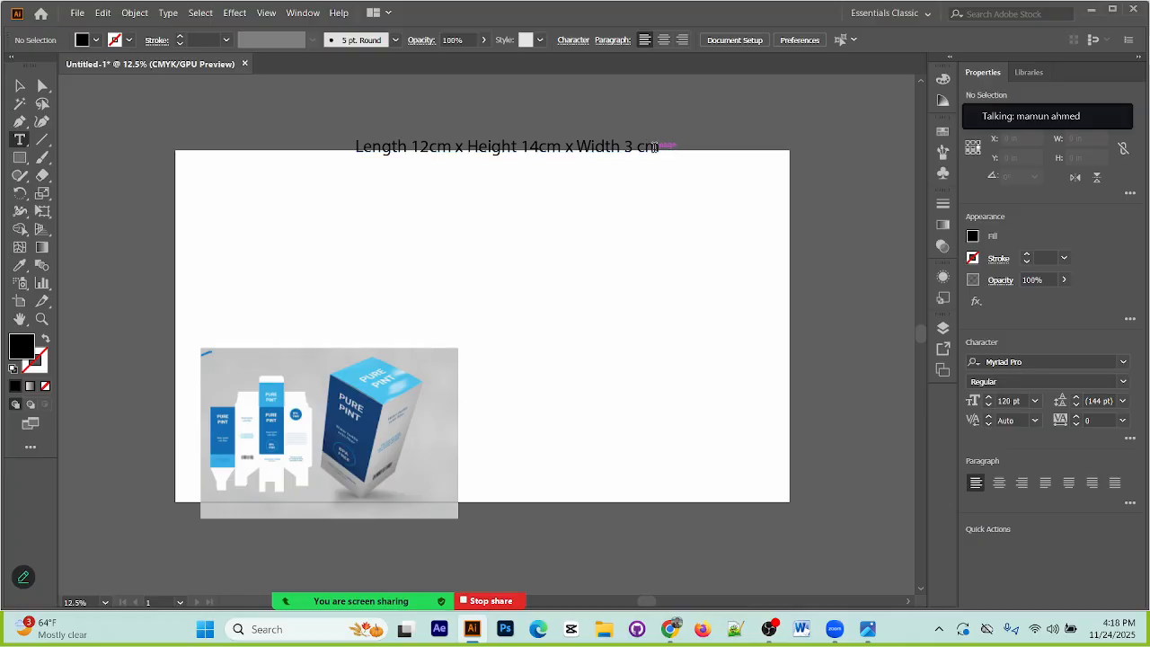
left_click_drag(660, 146, 576, 147)
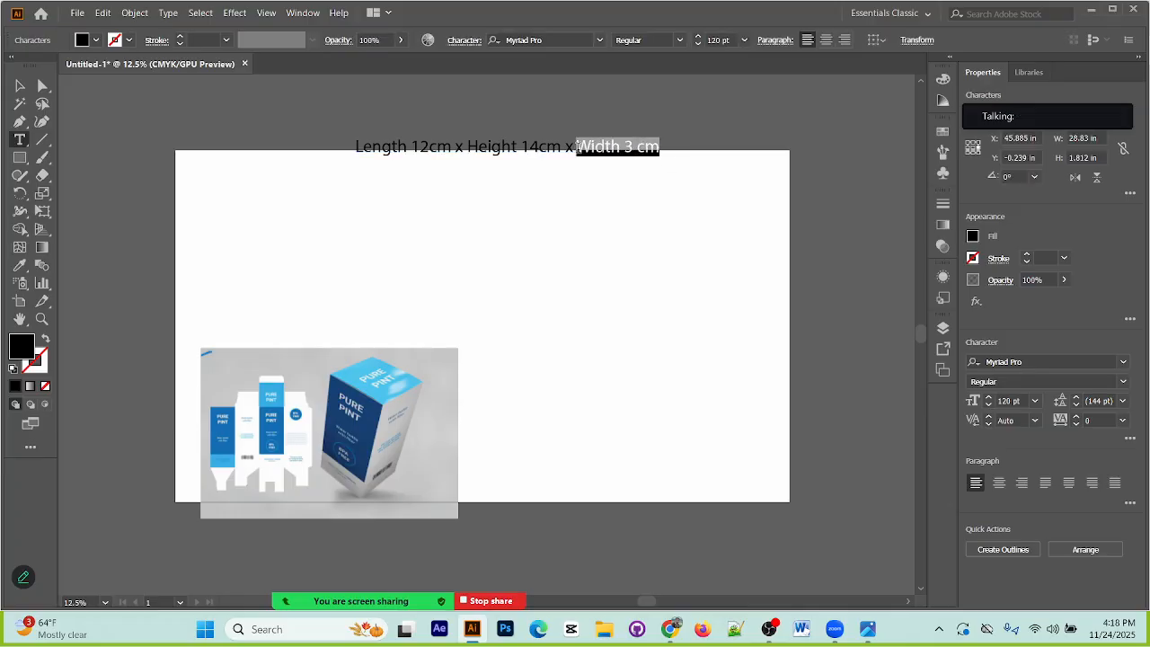
key("BackSpace")
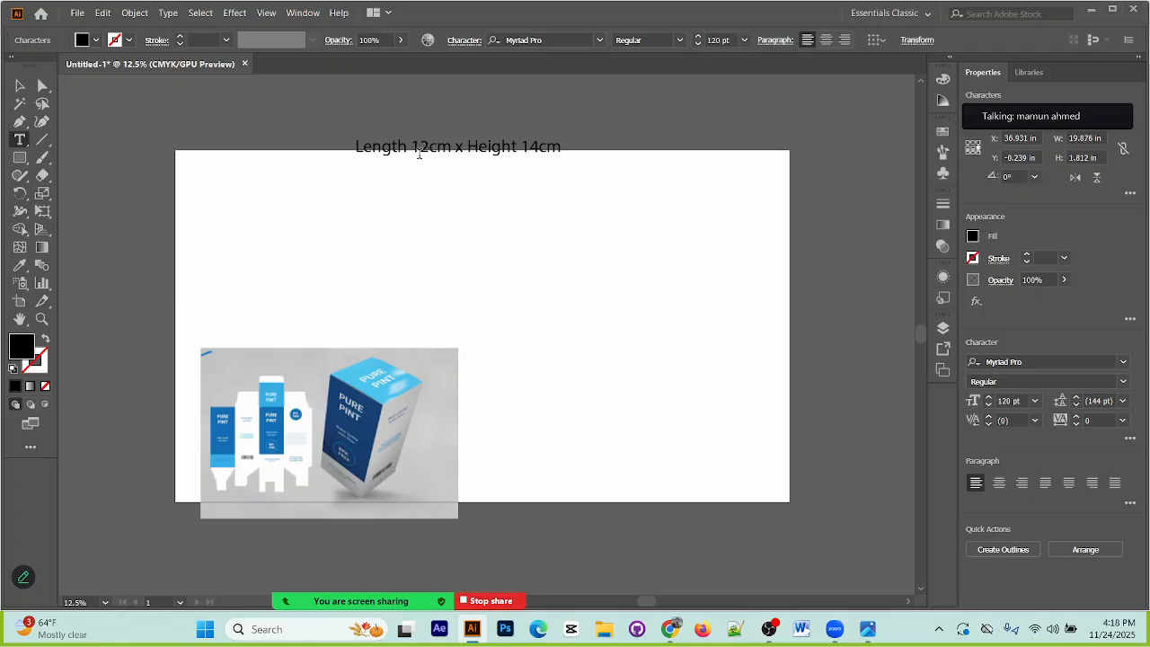
Step: Change the length in the dimensions text to "5 in", replacing both the number and the unit
key("BackSpace")
key("BackSpace")
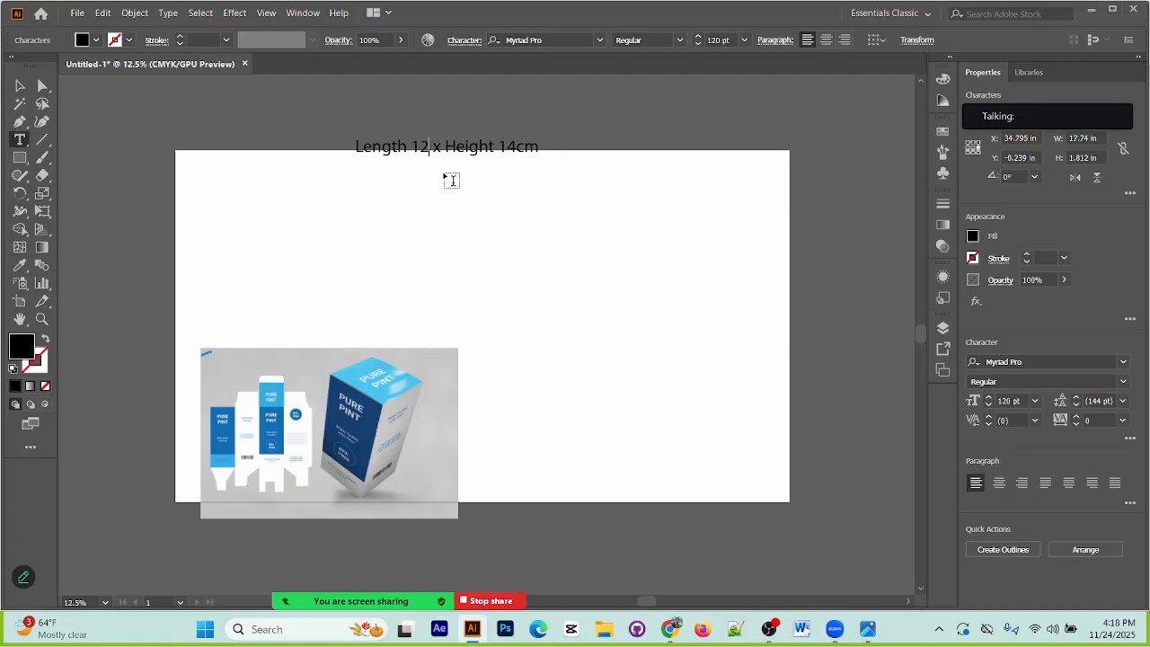
type("in")
key("BackSpace")
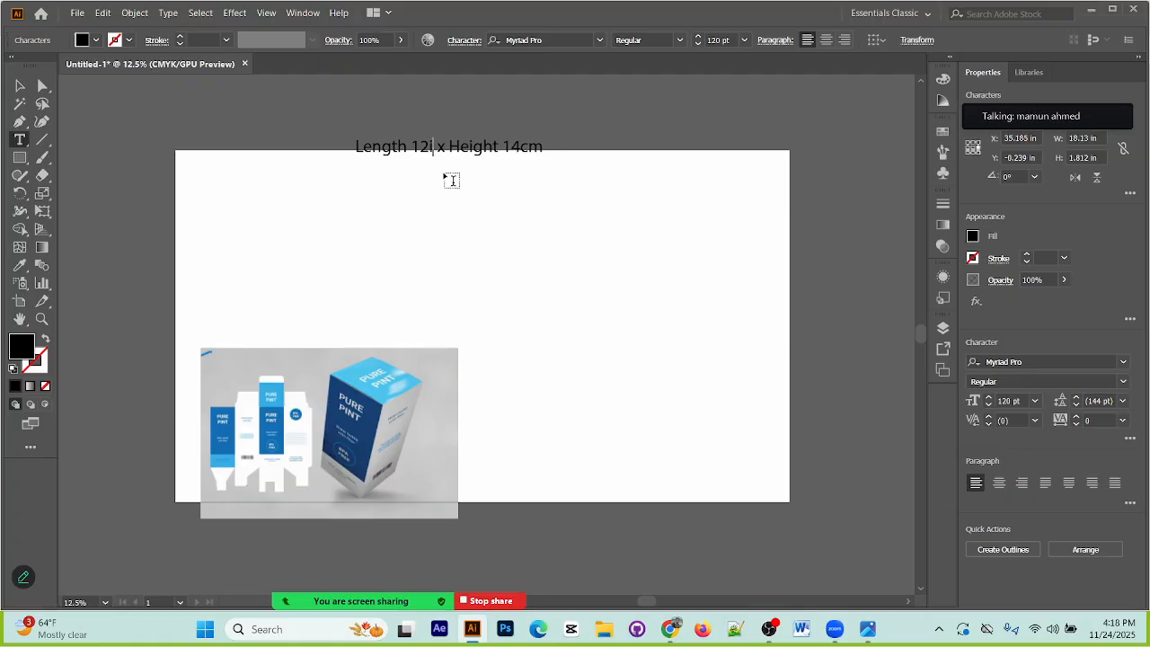
type("n")
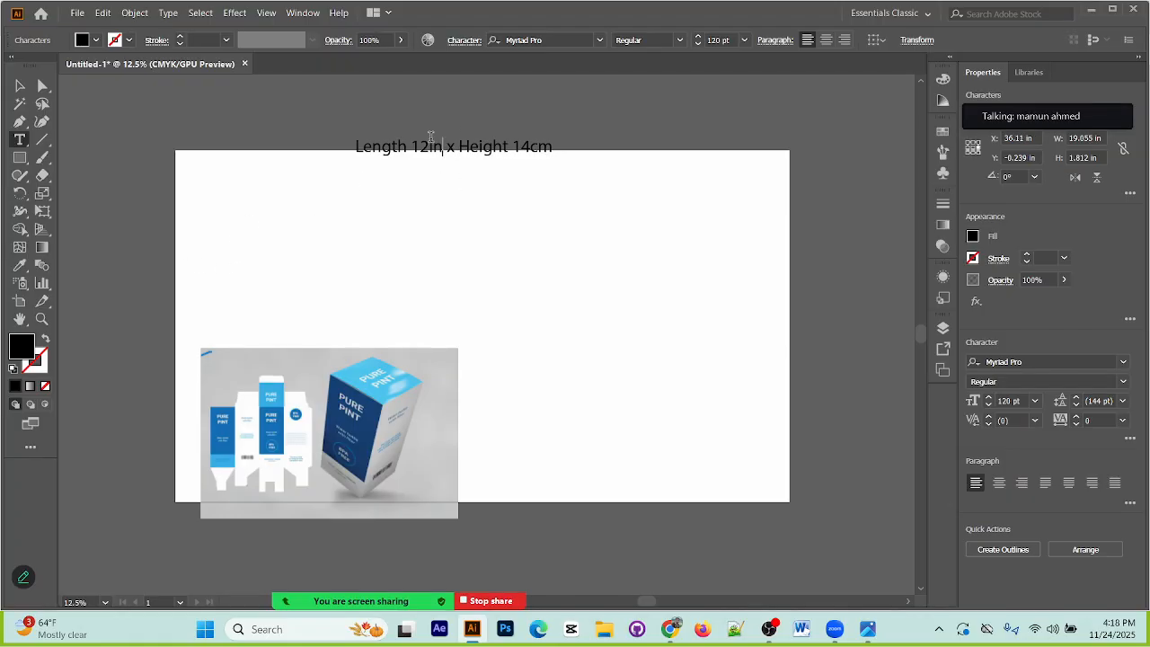
left_click(431, 144)
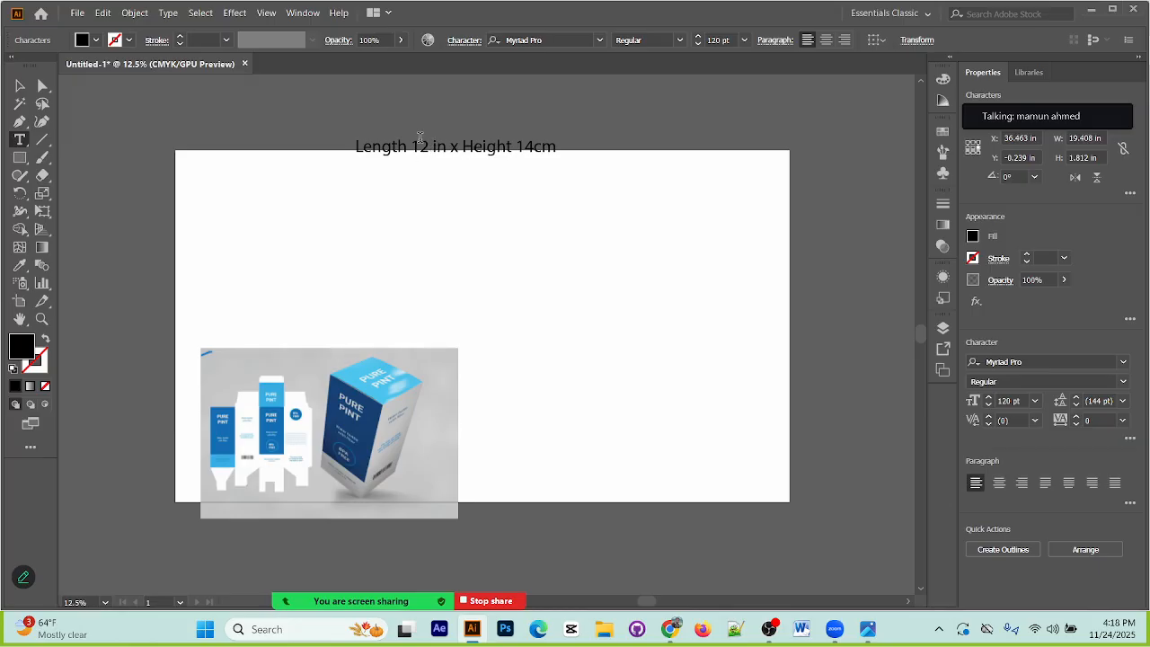
key("BackSpace")
key("BackSpace")
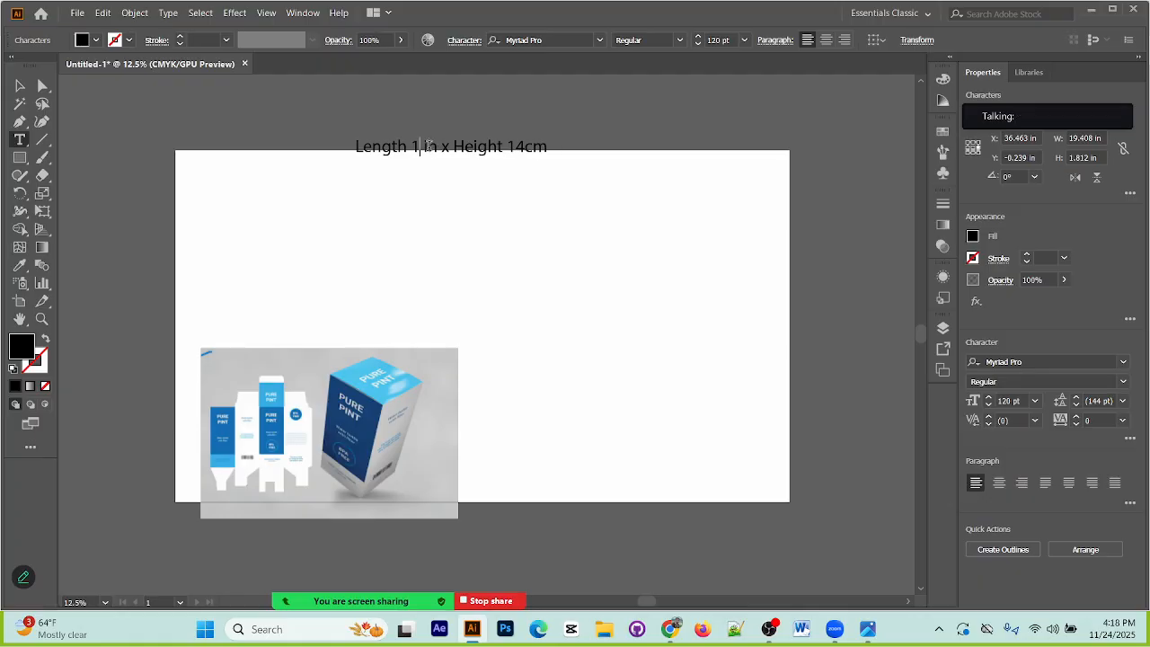
type("8")
key("BackSpace")
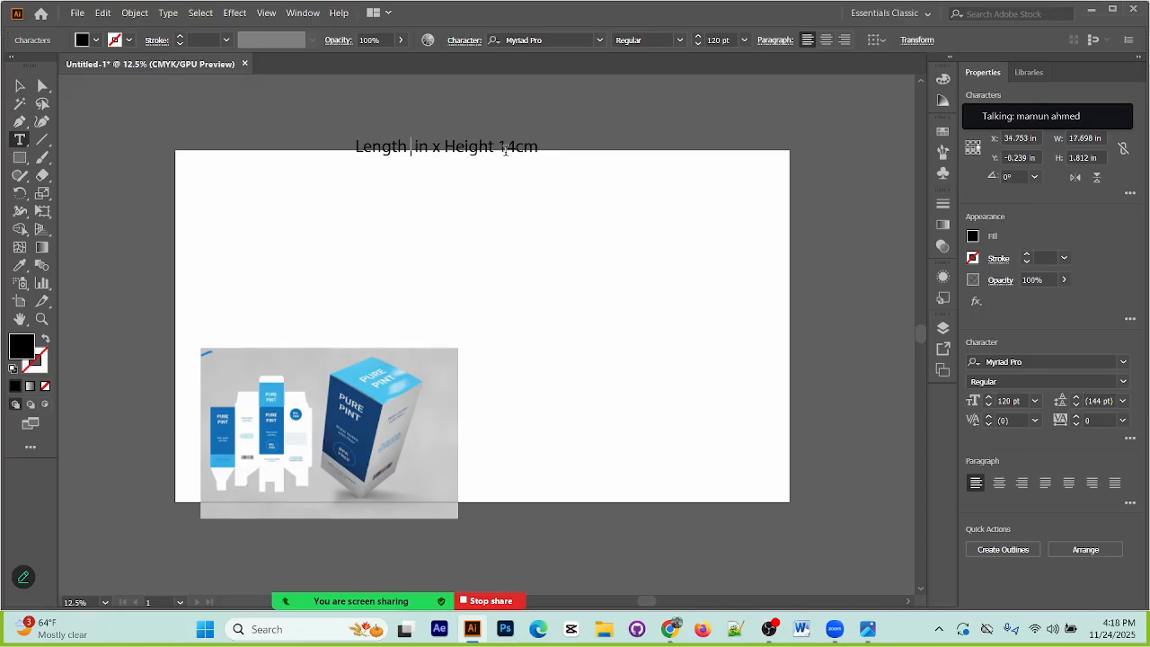
type("5")
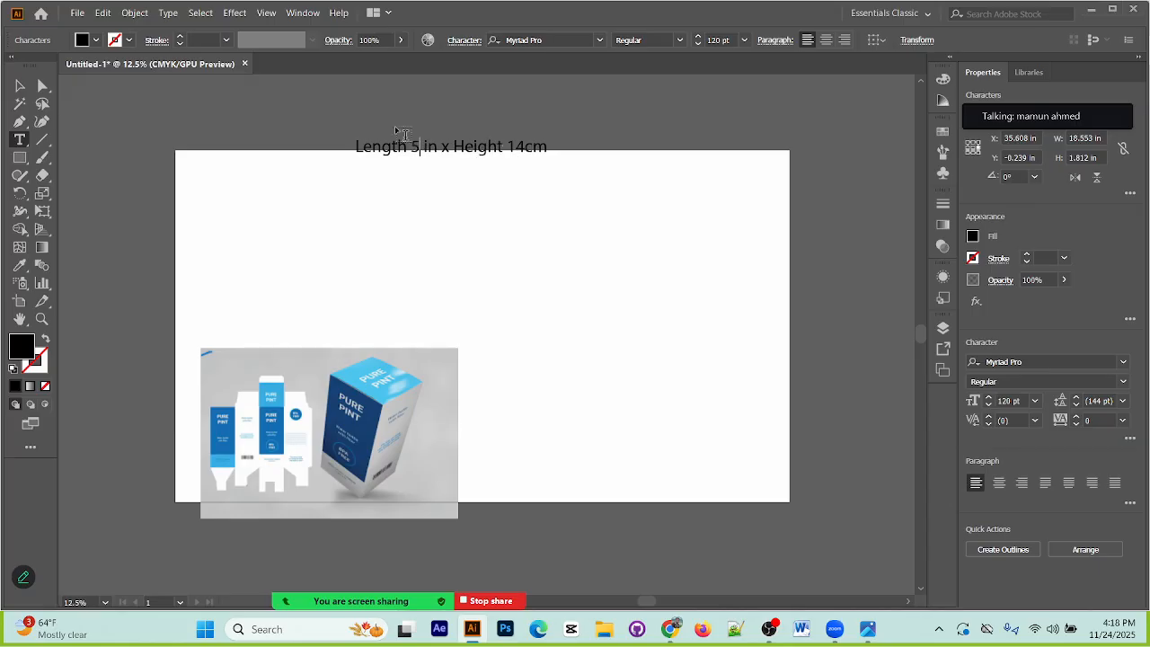
Step: Change the height in the dimensions text to "10in"
left_click(20, 86)
left_click(498, 196)
left_click(20, 139)
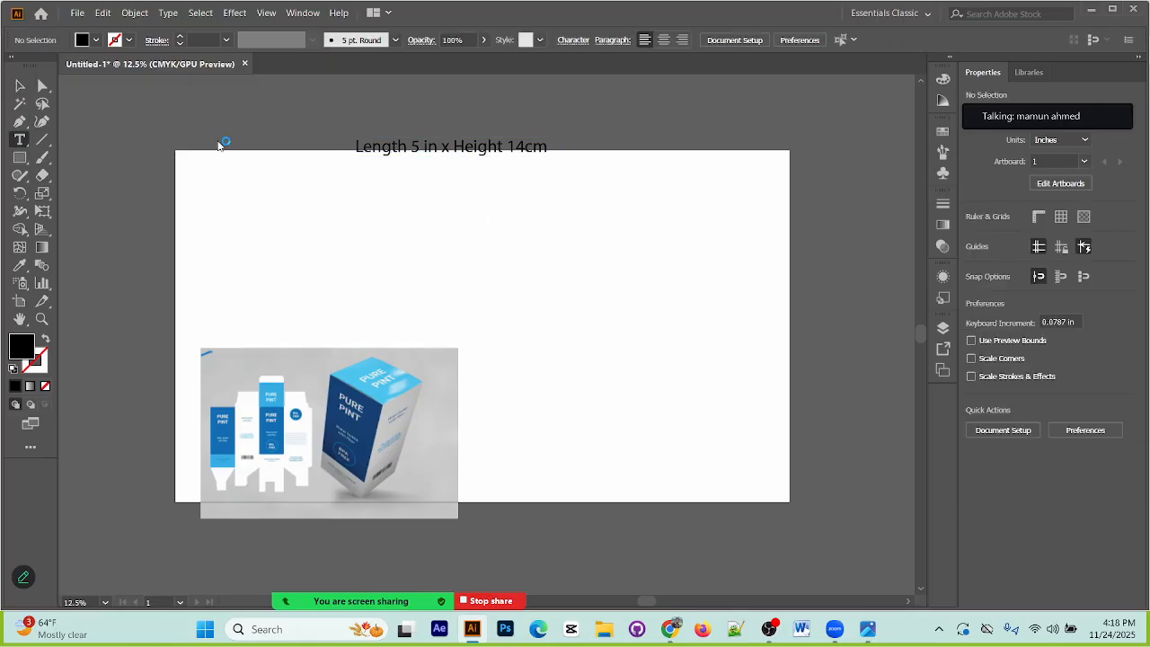
left_click(528, 148)
key("BackSpace")
type("0")
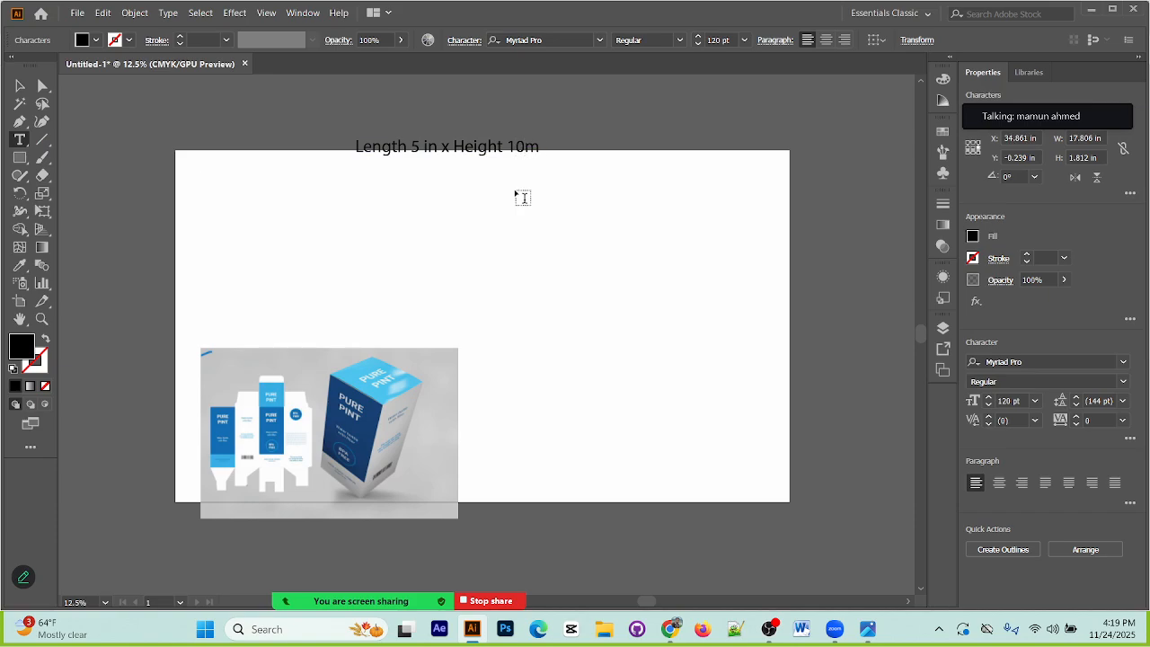
type("in")
Step: Move the dimensions text down onto the artboard and scale it up to about 229 pt
left_click(22, 85)
left_click(588, 225)
left_click_drag(506, 153, 505, 184)
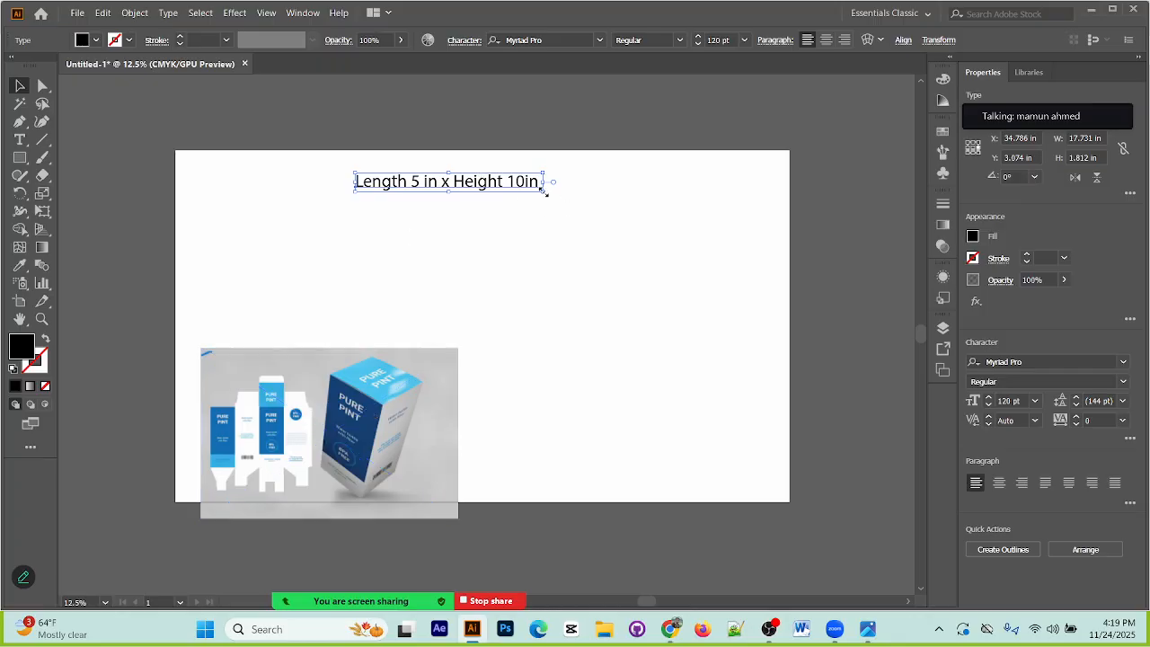
left_click_drag(544, 191, 581, 159)
Step: Move the packaging reference image down over the artboard's bottom edge and shift the dimensions text slightly up
left_click(575, 258)
left_click_drag(373, 475, 365, 504)
scroll(368, 494, "down", 2)
left_click_drag(405, 363, 397, 489)
scroll(399, 364, "up", 2)
left_click(676, 387)
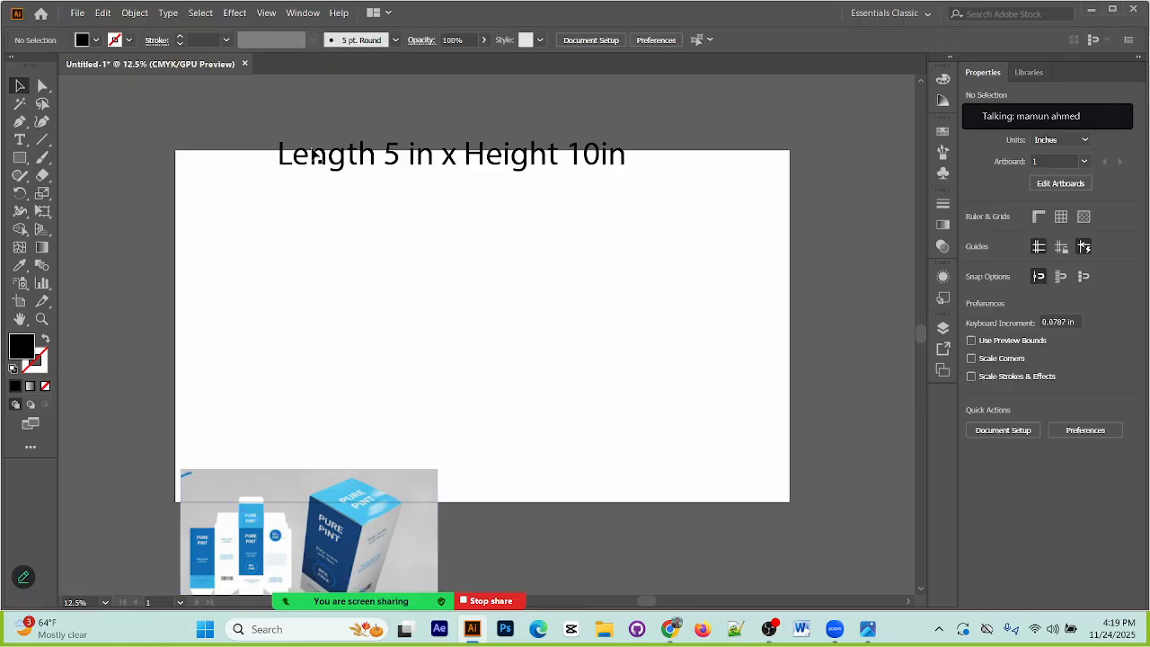
left_click(549, 162)
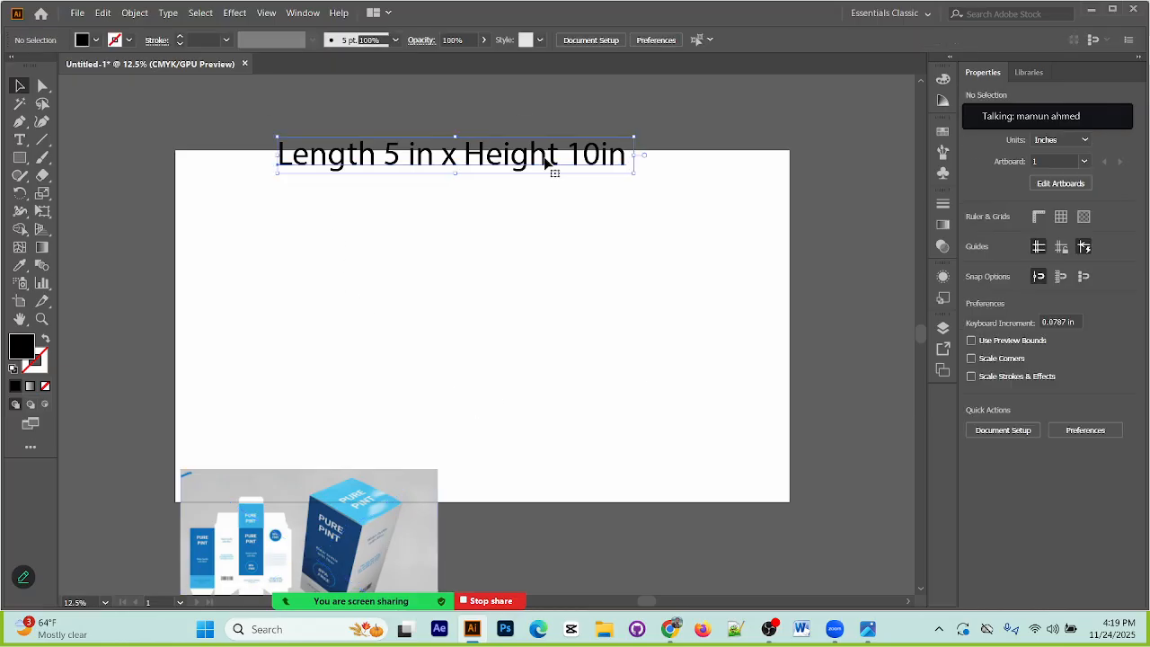
left_click(531, 239)
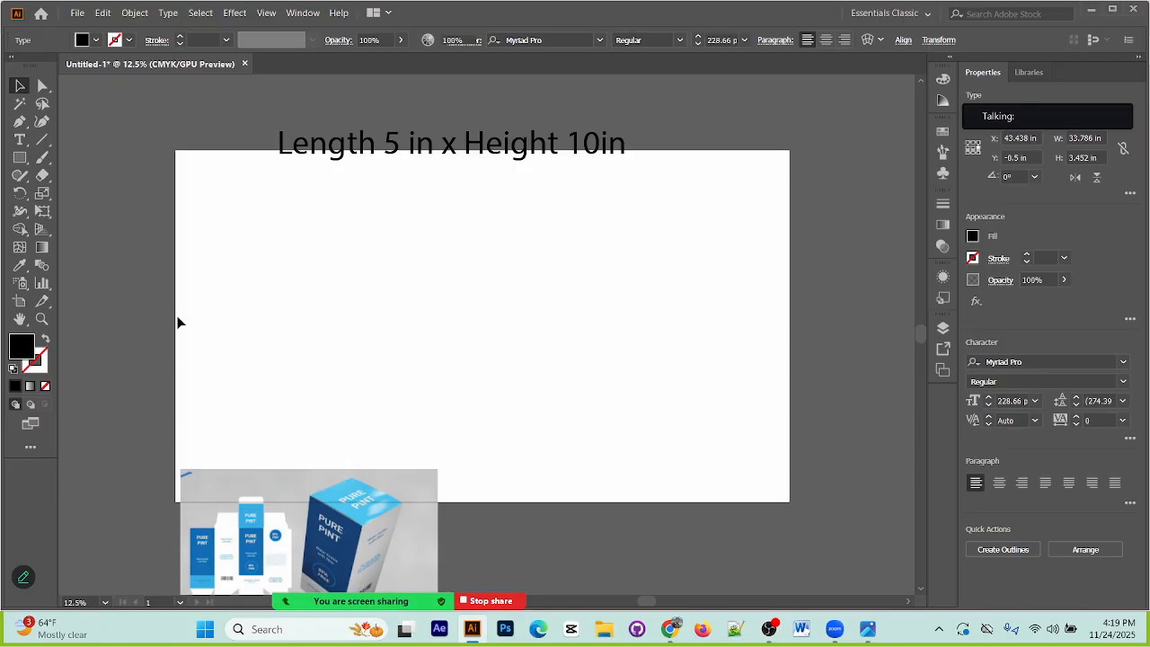
Step: Open the size dialog for a new rectangle in the left part of the artboard
left_click(20, 157)
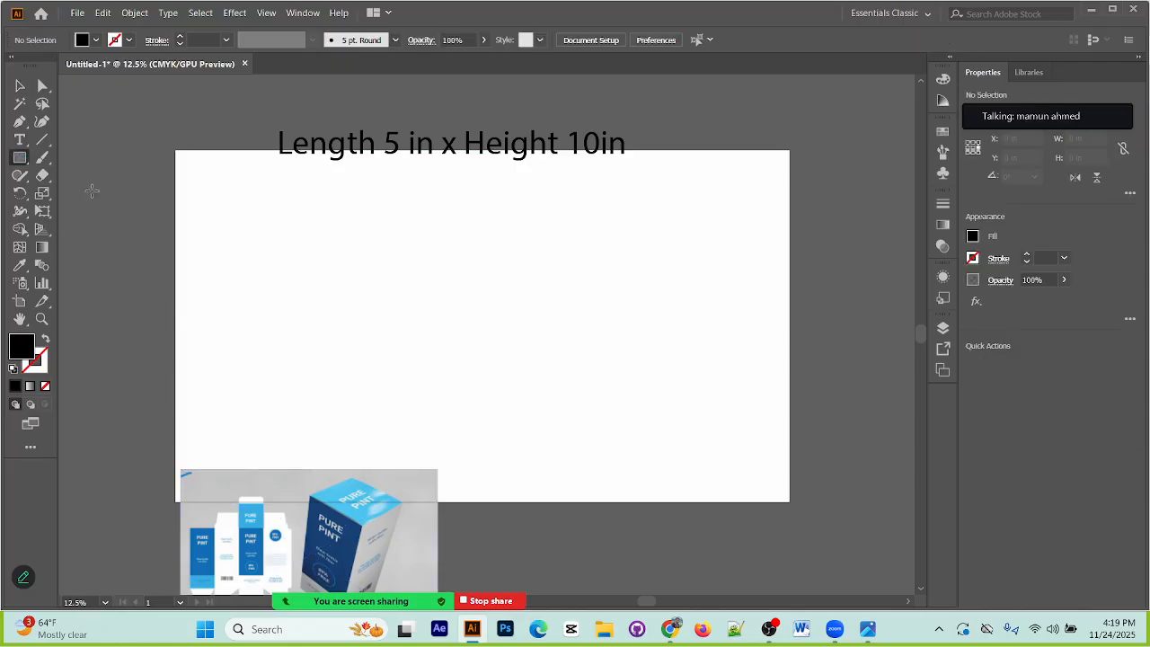
left_click(262, 268)
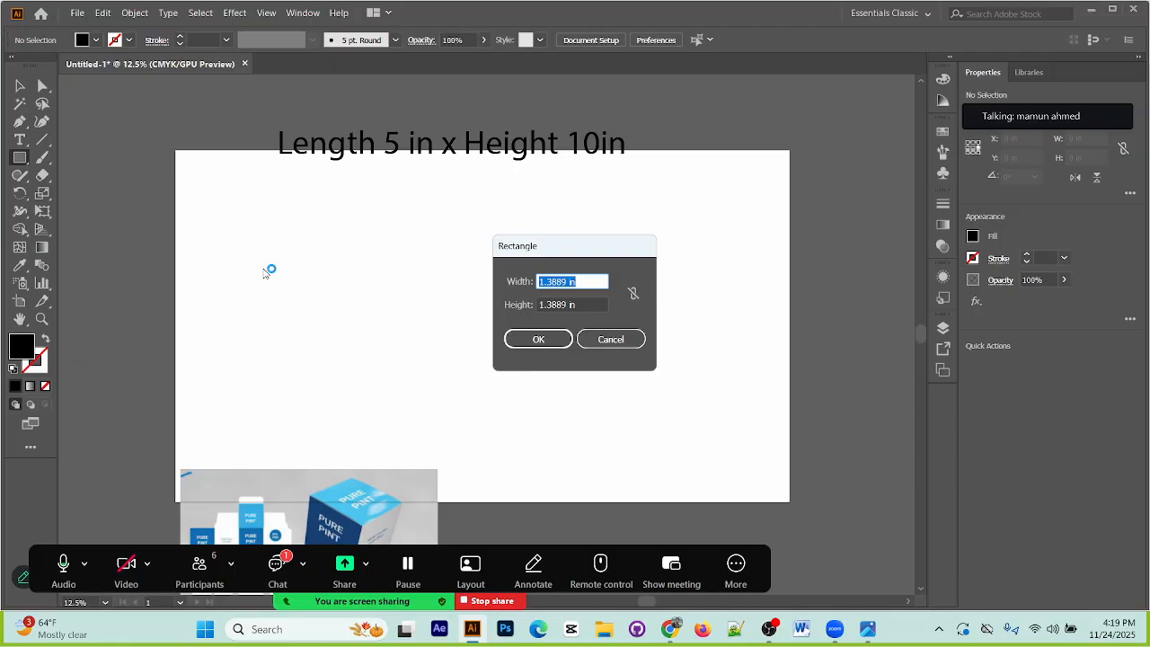
Step: Read the new message in the Zoom meeting chat and check the recording status in OBS
left_click(278, 564)
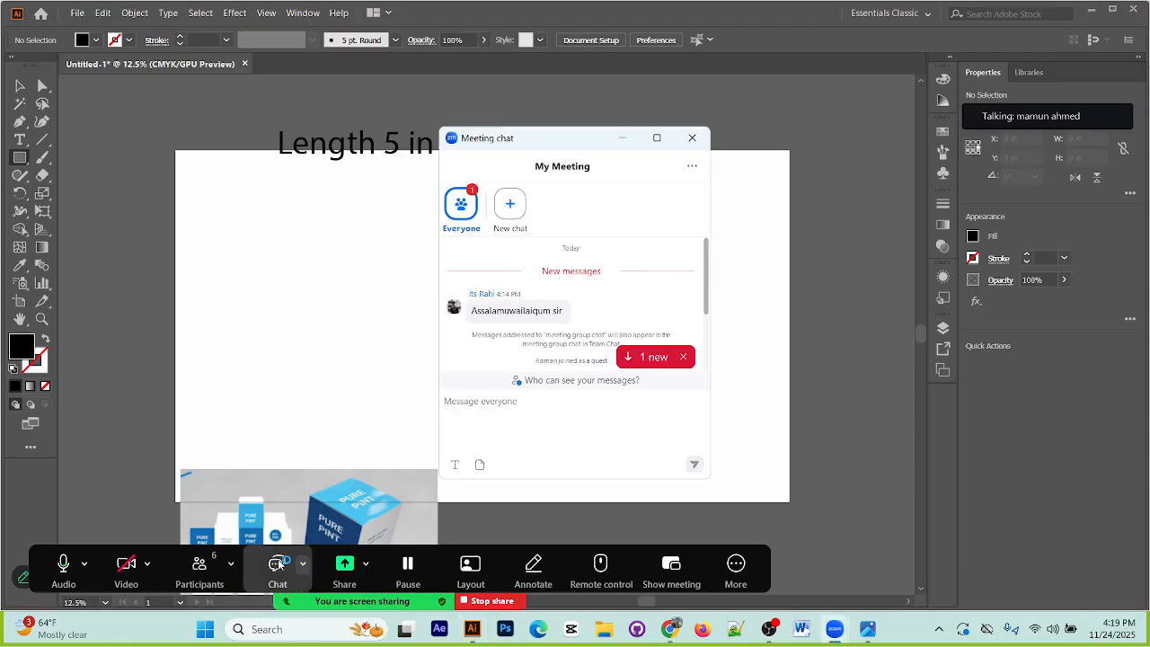
scroll(589, 371, "down", 3)
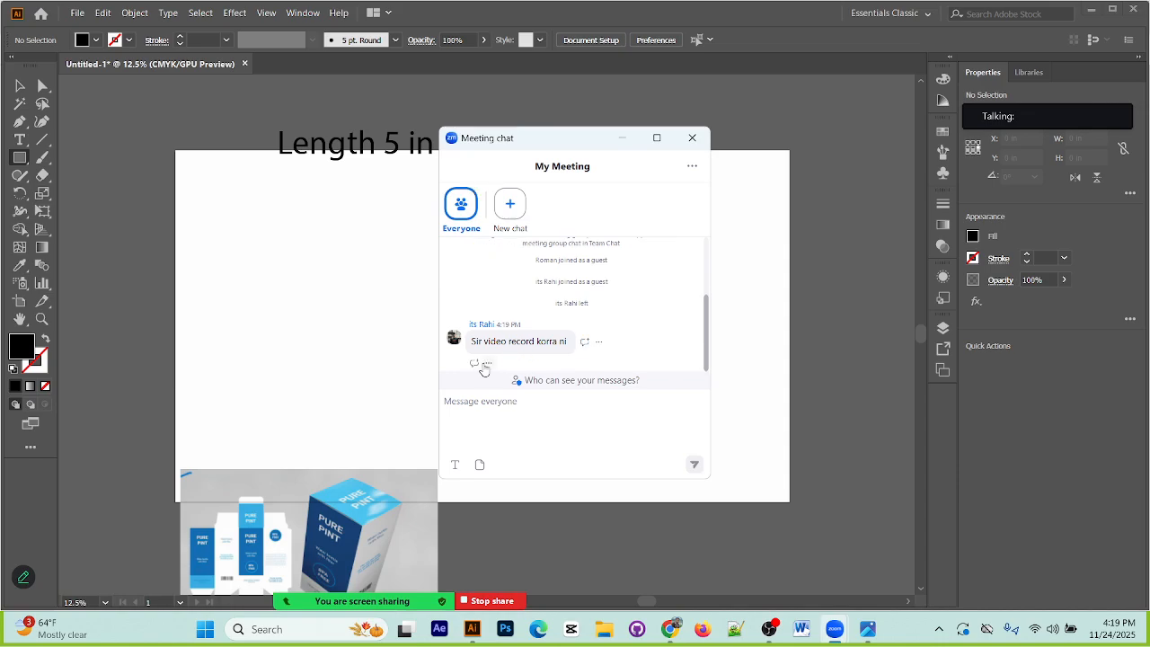
left_click(626, 137)
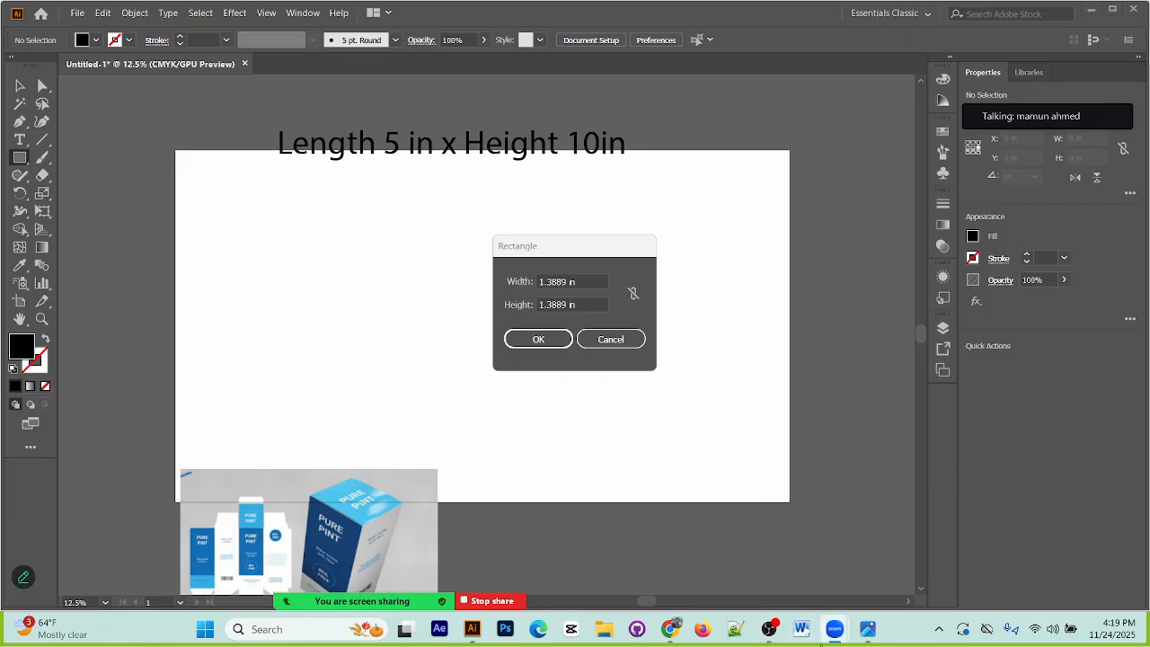
left_click(769, 629)
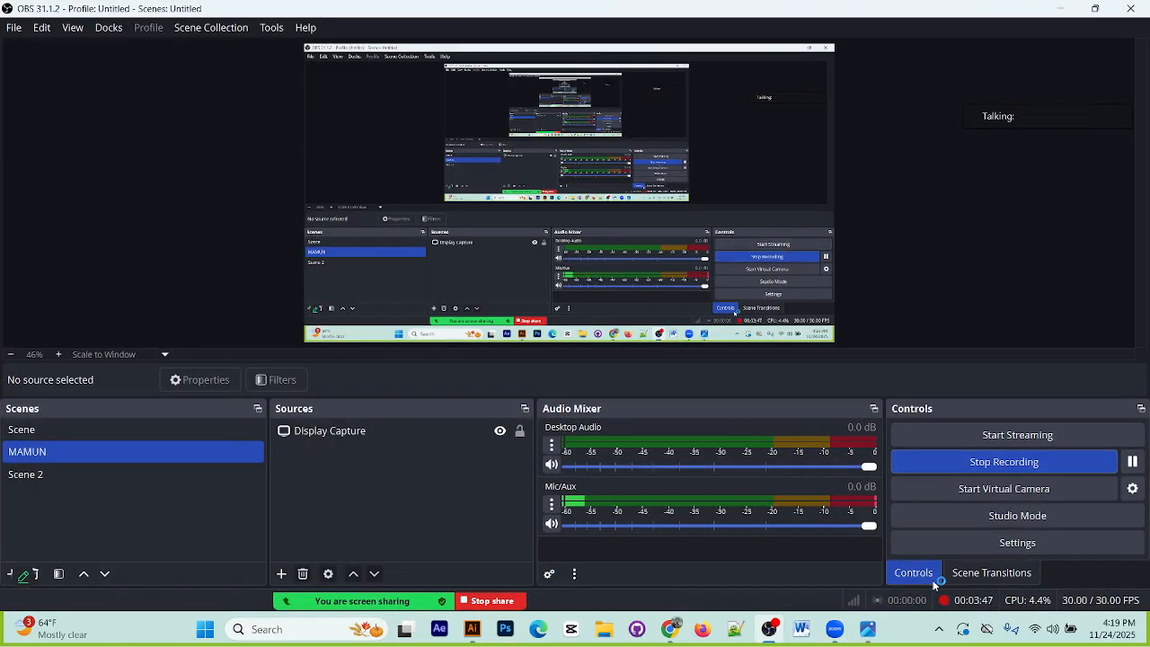
left_click(1062, 9)
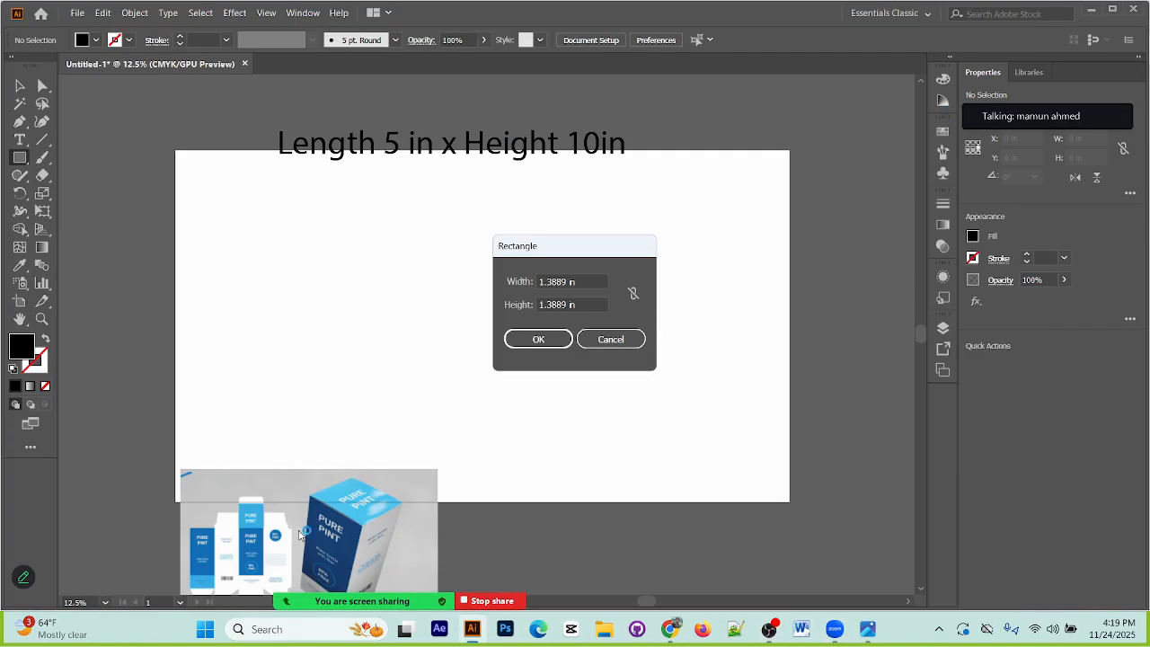
Step: Restart the rectangle from the artboard's left part and create it 5 in wide and 10 in high
left_click(626, 345)
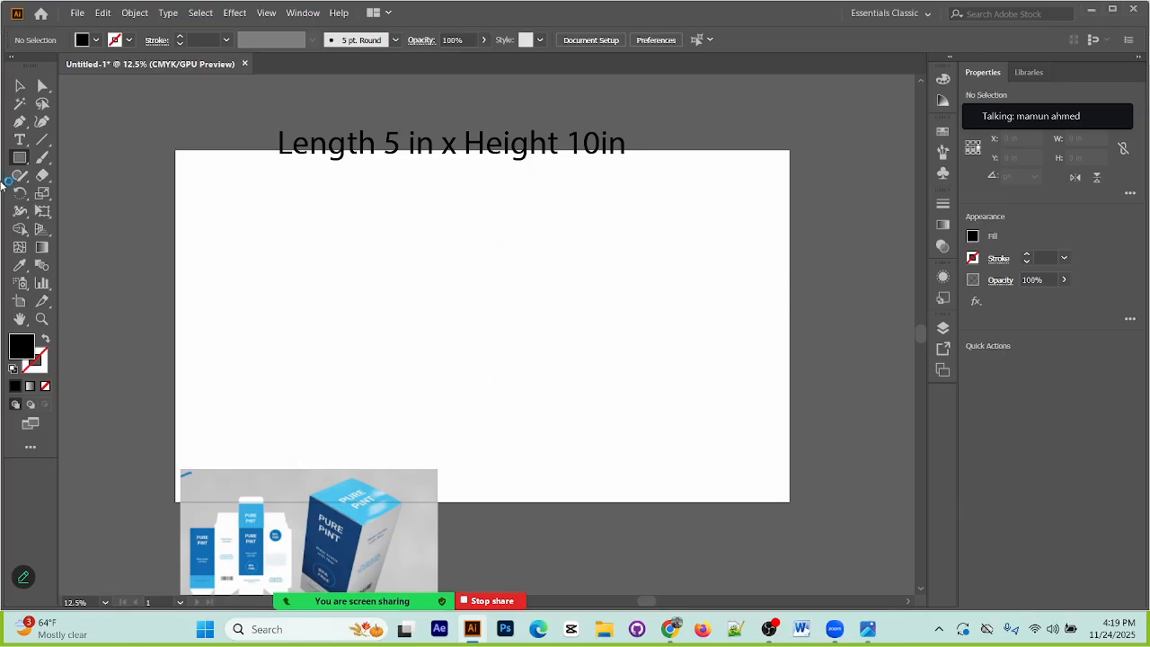
left_click(333, 269)
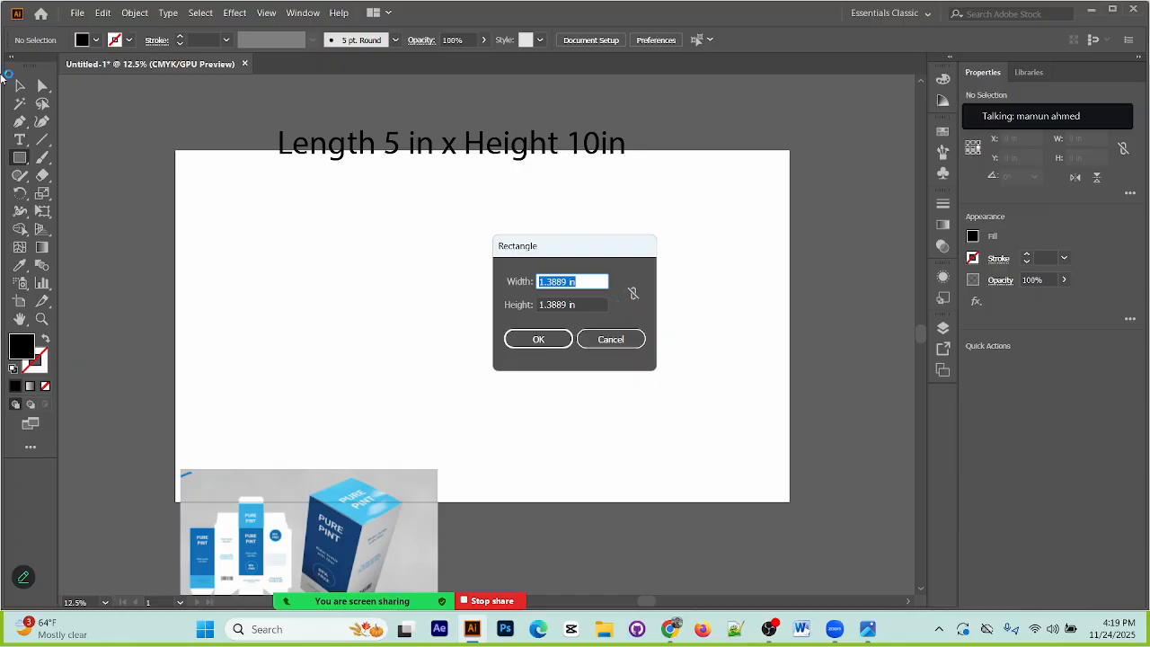
left_click(557, 281)
left_click_drag(566, 281, 517, 287)
type("5")
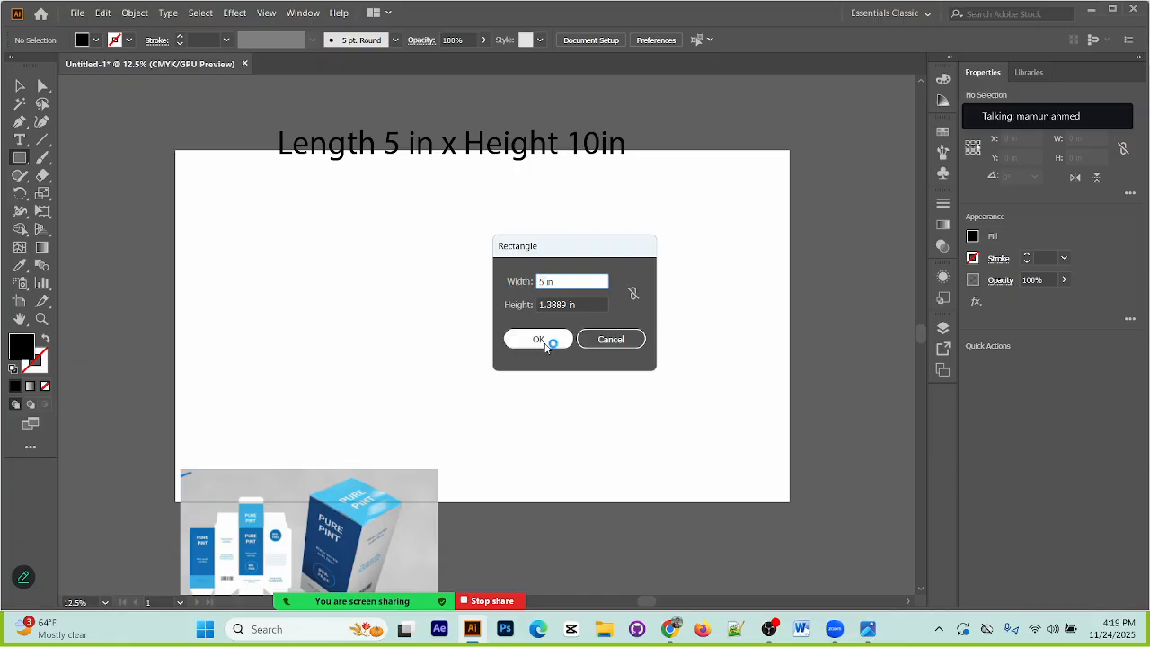
left_click_drag(566, 305, 519, 319)
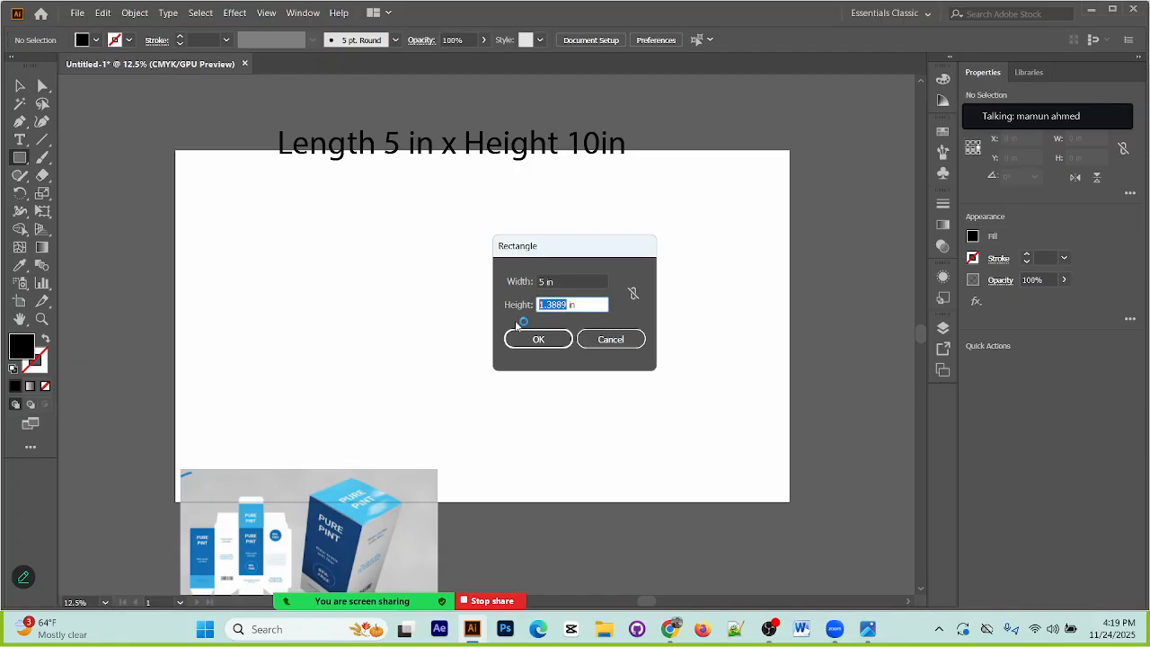
type("10")
left_click(538, 339)
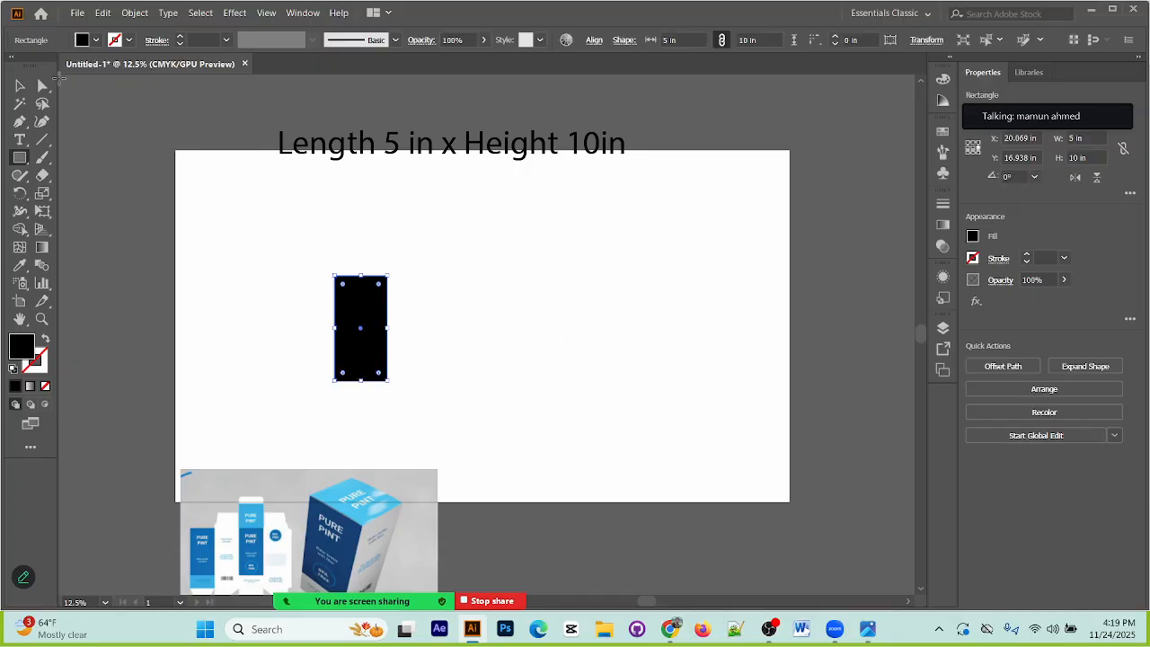
left_click(19, 85)
left_click(520, 349)
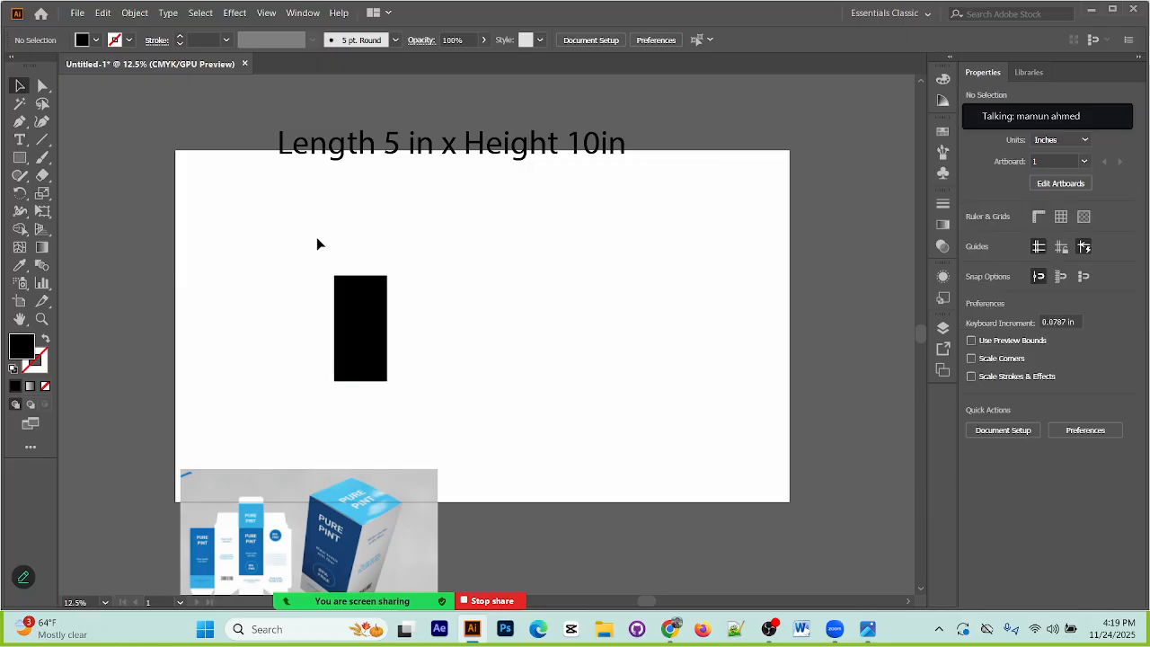
Step: Set the rectangle's fill to none and give it a 1 pt stroke
left_click(357, 296)
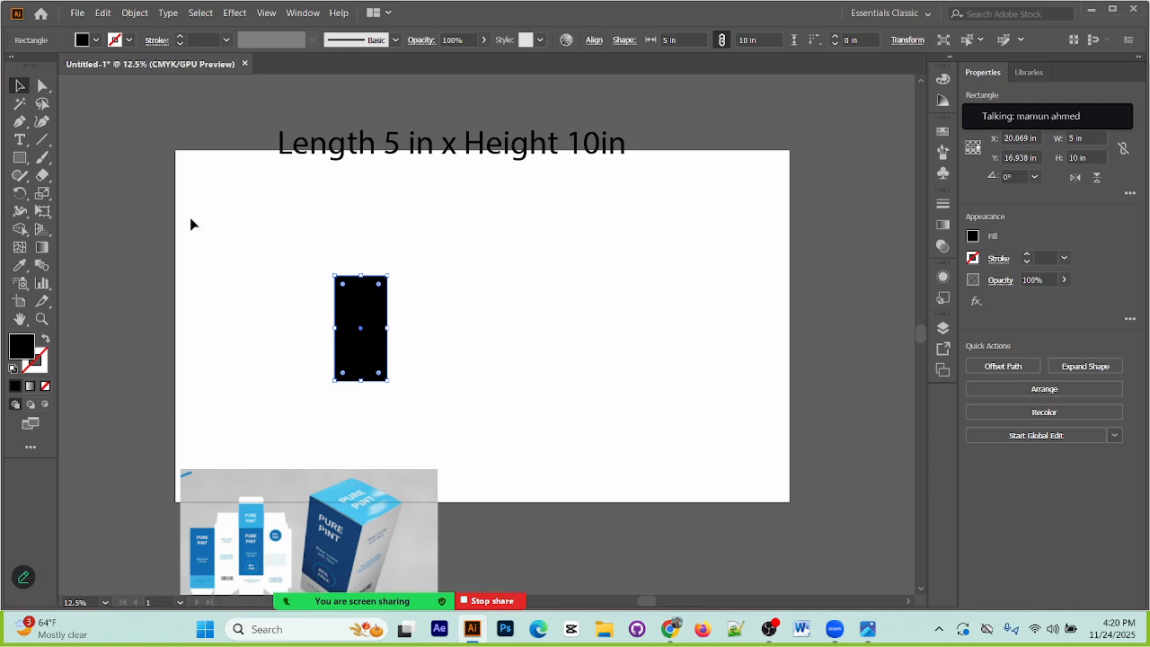
left_click(306, 268)
left_click(362, 320)
left_click(96, 39)
left_click(14, 68)
left_click(131, 41)
left_click(180, 39)
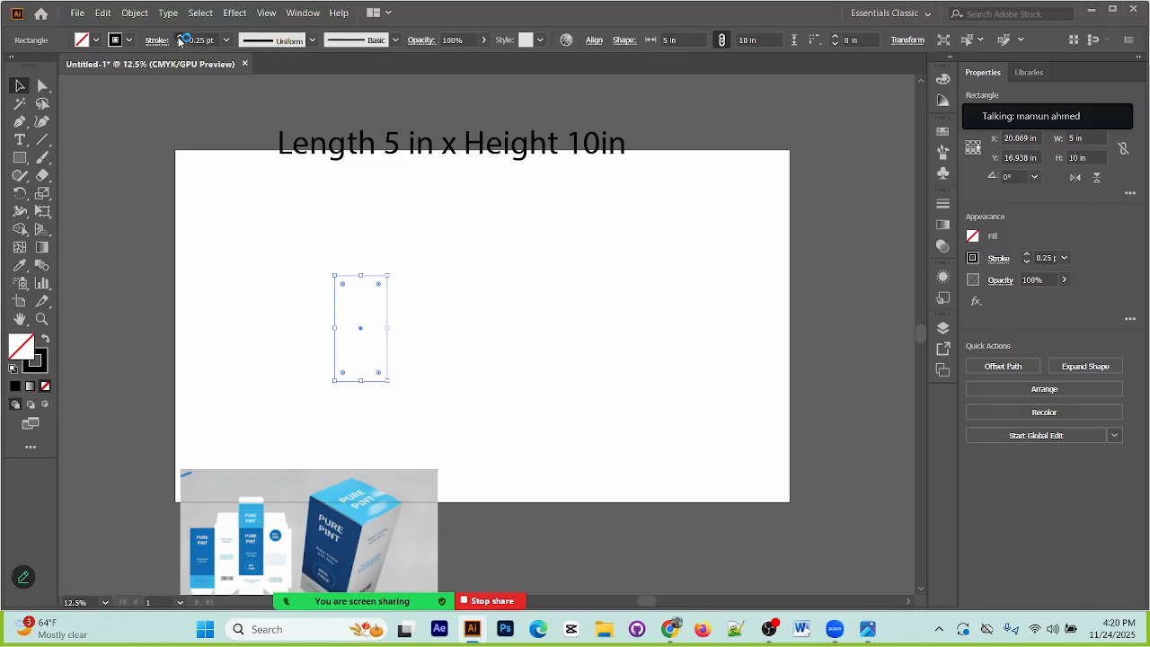
left_click(179, 37)
left_click(405, 269)
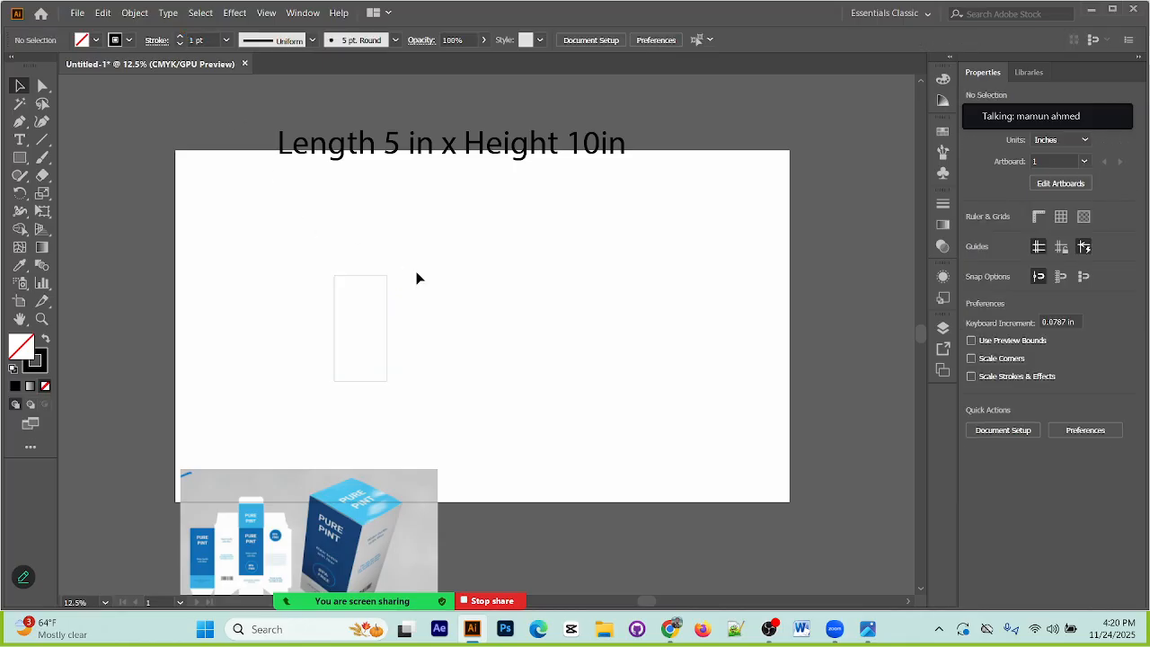
Step: Move the outlined rectangle slightly left and up on the artboard and leave it selected
left_click_drag(225, 263, 411, 387)
left_click_drag(386, 311, 360, 309)
left_click(395, 386)
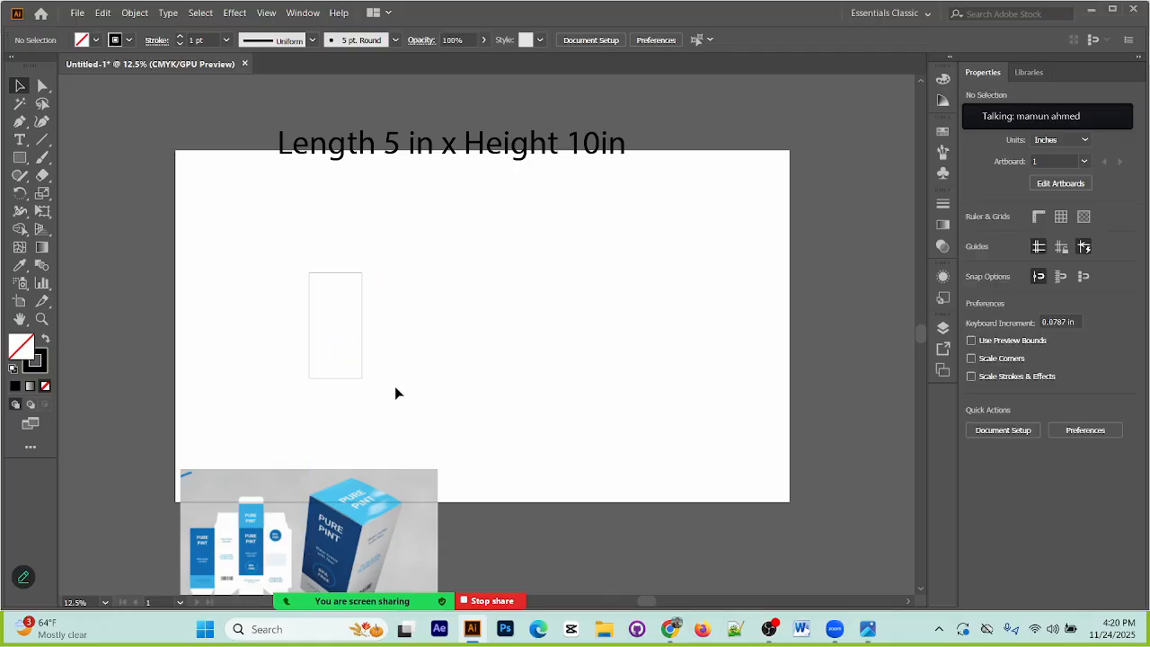
left_click(363, 329)
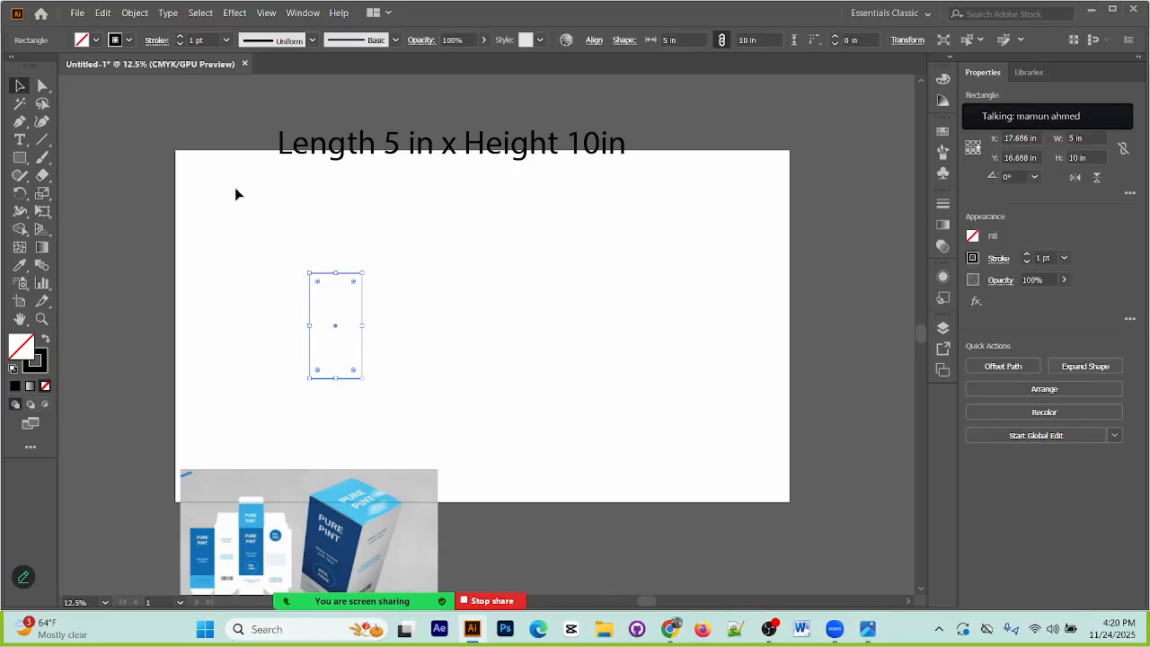
Step: Delete the outlined rectangle and change the dimensions text to "Length 8 in x Height 12in"
key("Delete")
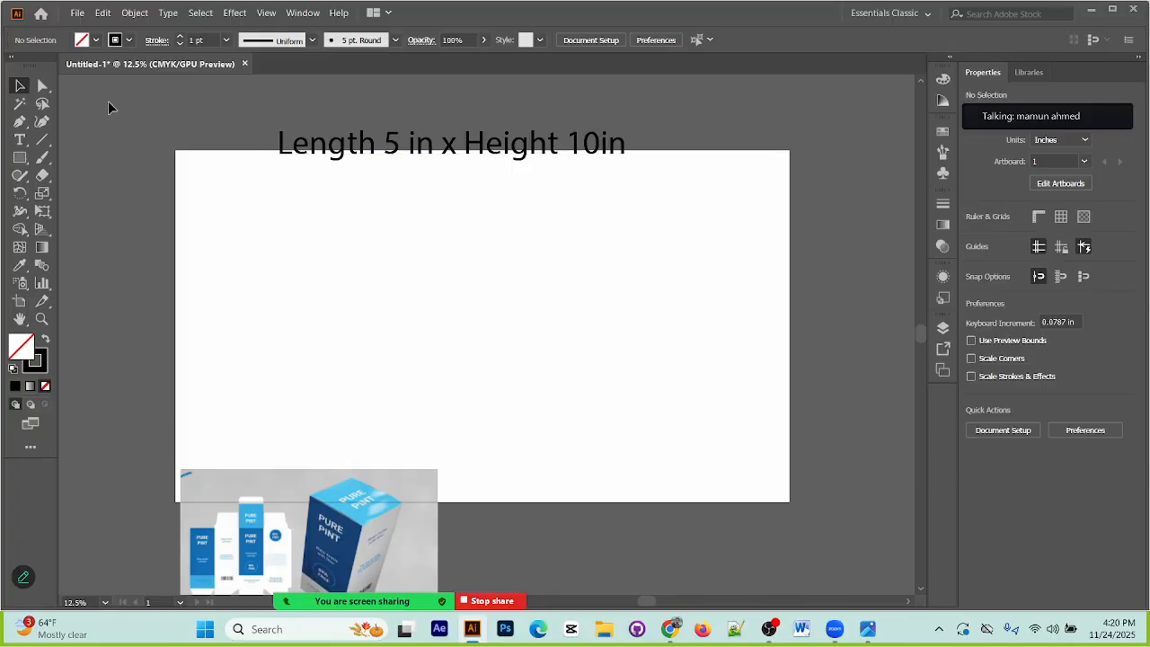
left_click(18, 140)
double_click(390, 143)
type("8")
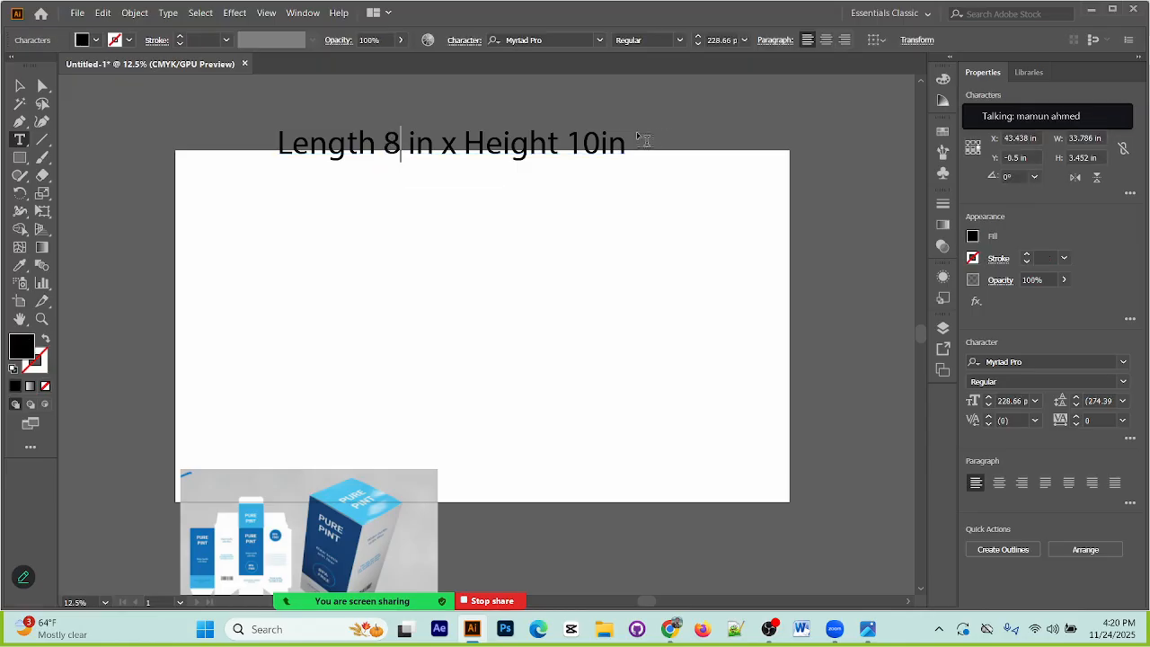
left_click(602, 141)
key("BackSpace")
type("2")
left_click(19, 86)
left_click(75, 182)
Step: Create a rectangle 8 in wide and 12 in high in the left half of the artboard
left_click(19, 157)
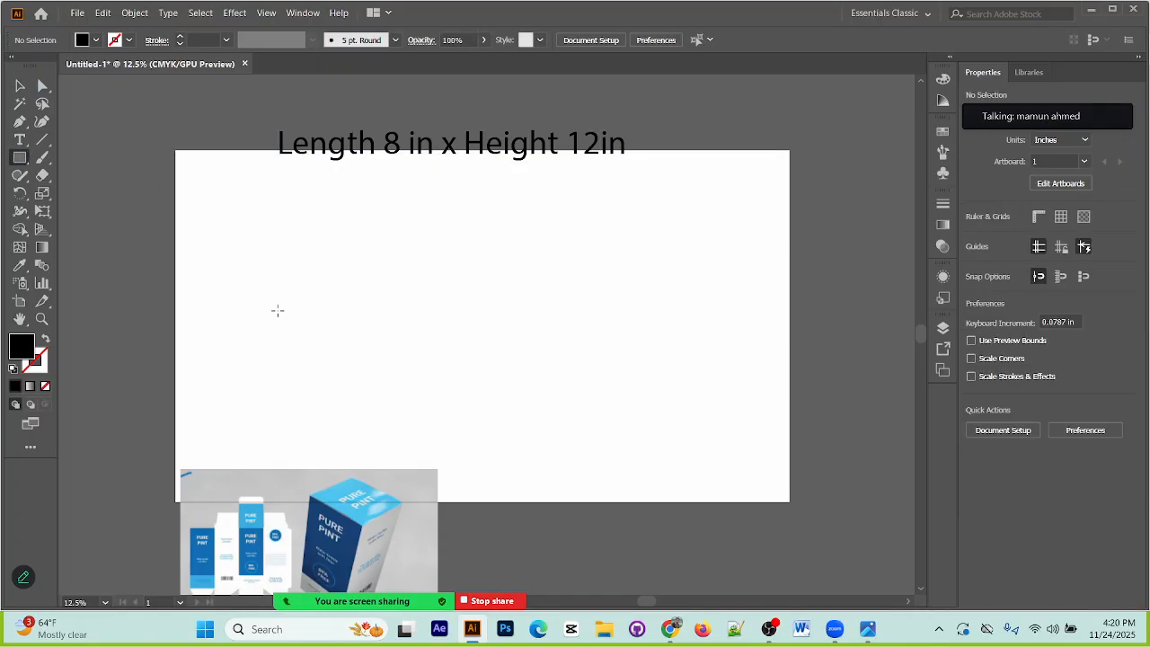
left_click(308, 276)
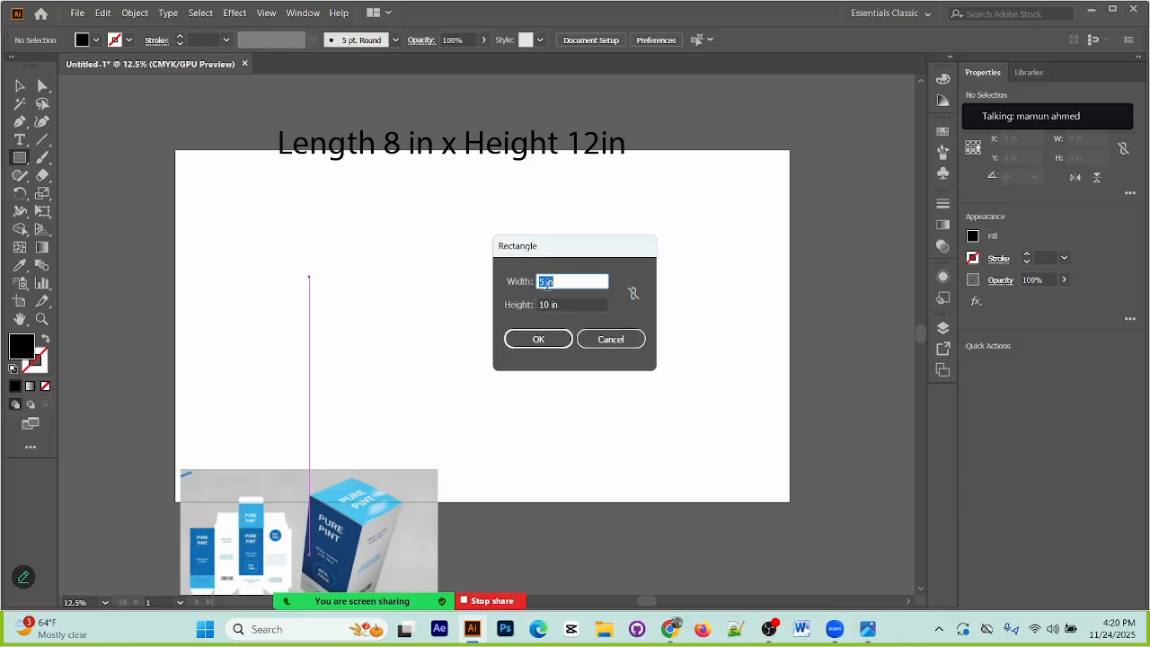
type("8")
left_click(545, 305)
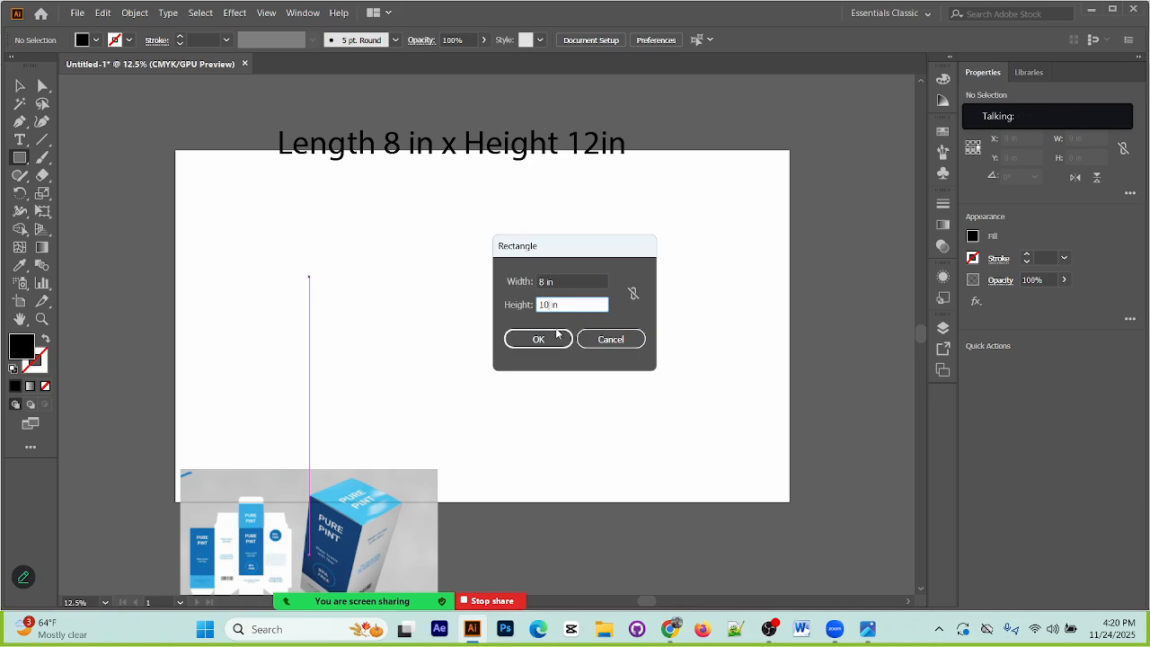
type("2")
left_click(538, 339)
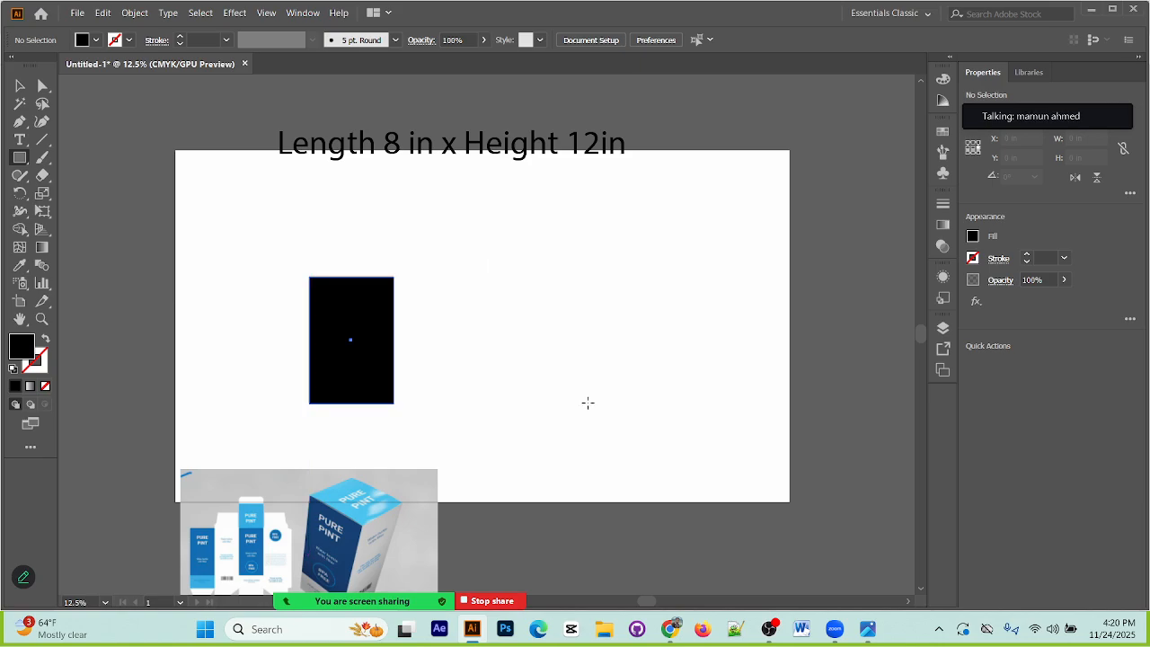
key("v")
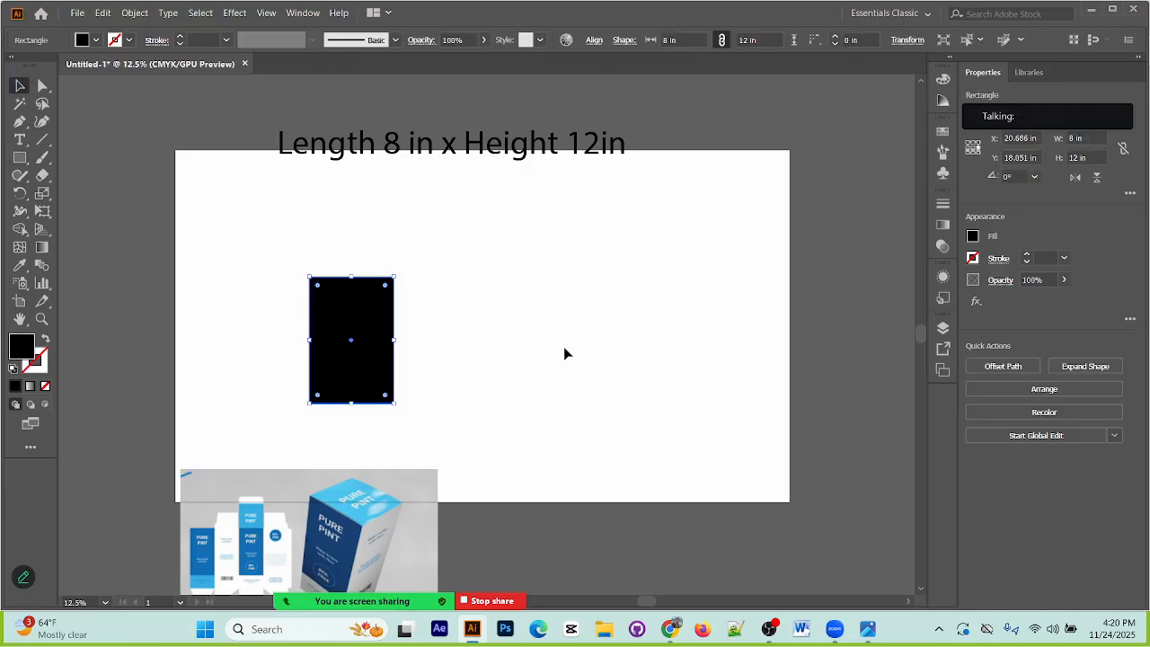
left_click(565, 348)
left_click(349, 329)
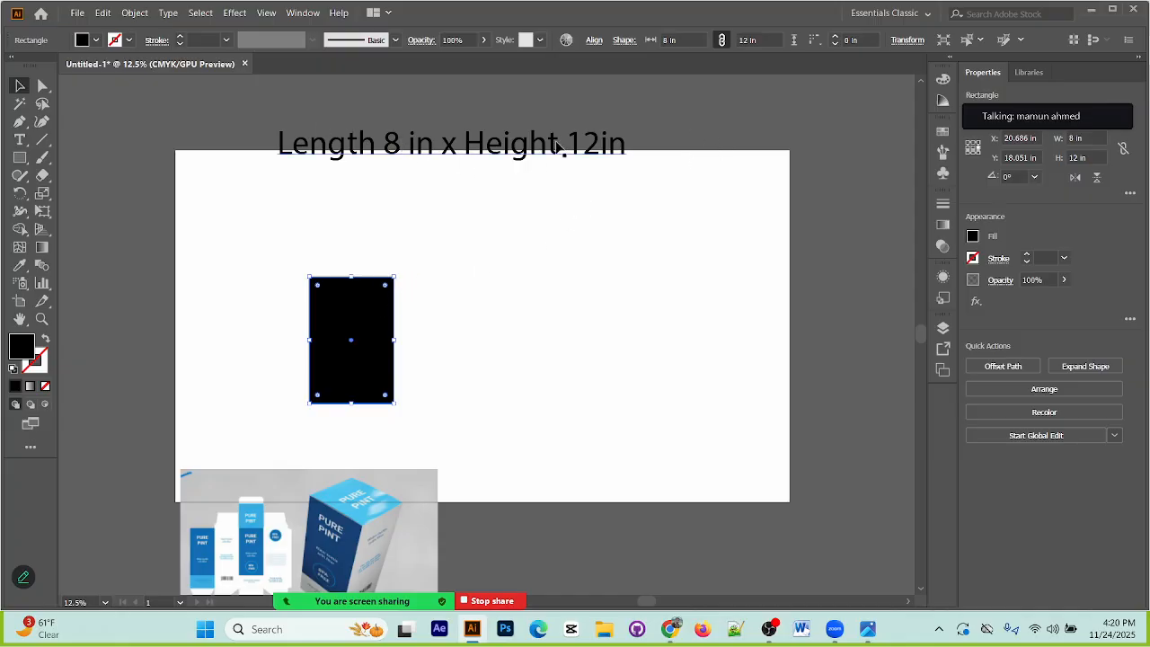
Step: Change the height in the dimensions text to 14in
key("t")
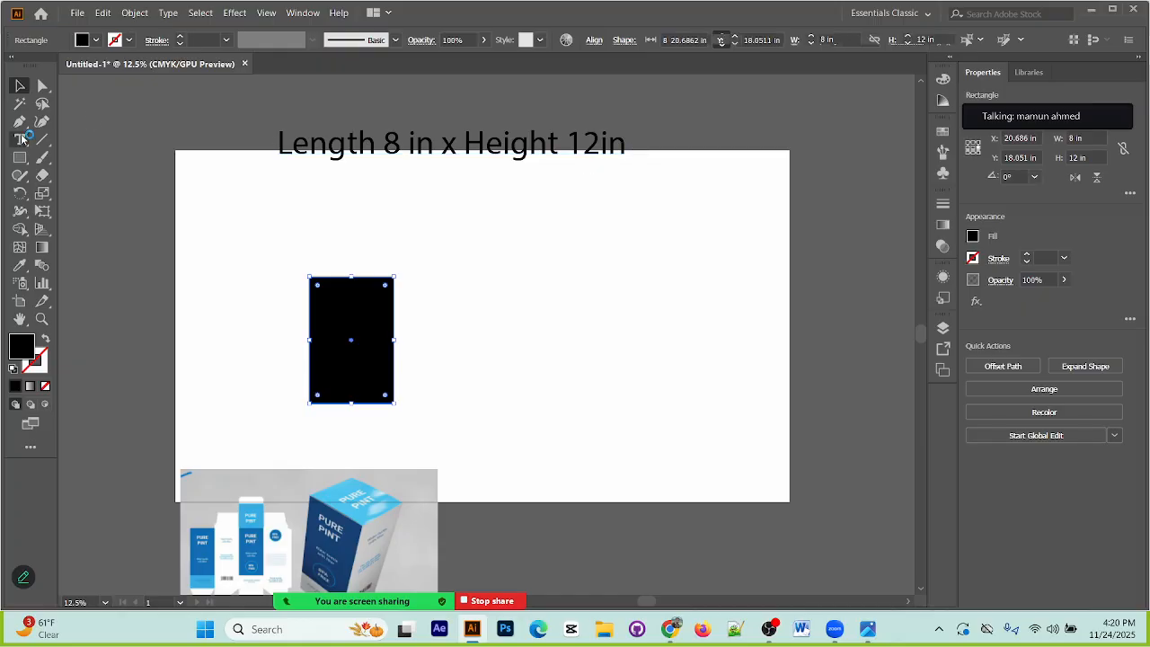
left_click(595, 147)
key("BackSpace")
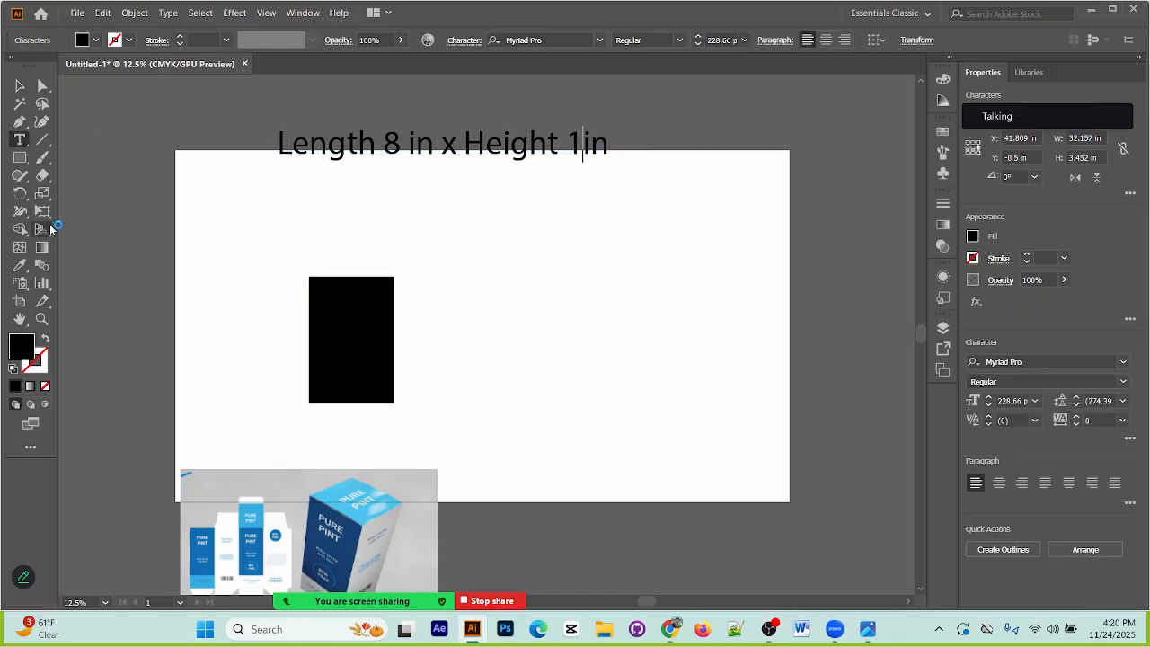
type("4")
left_click(19, 86)
Step: Delete the black rectangle and create one 8 in wide and 14 in high in the artboard's left part
left_click(390, 320)
key("Delete")
left_click(20, 157)
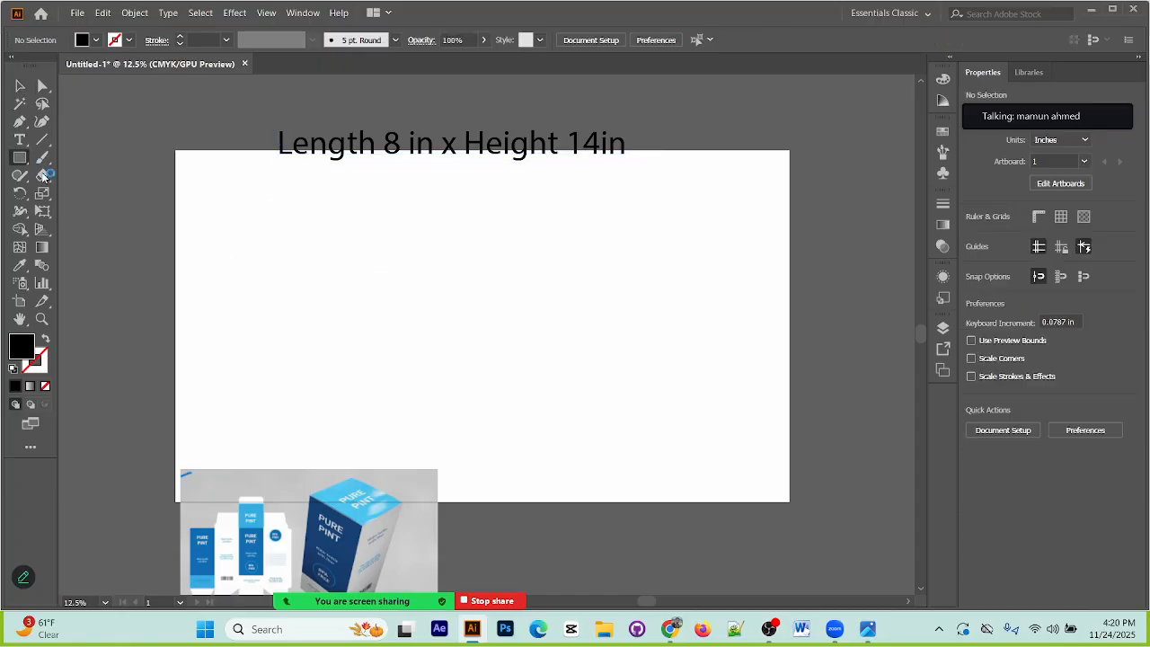
left_click(261, 291)
left_click(546, 305)
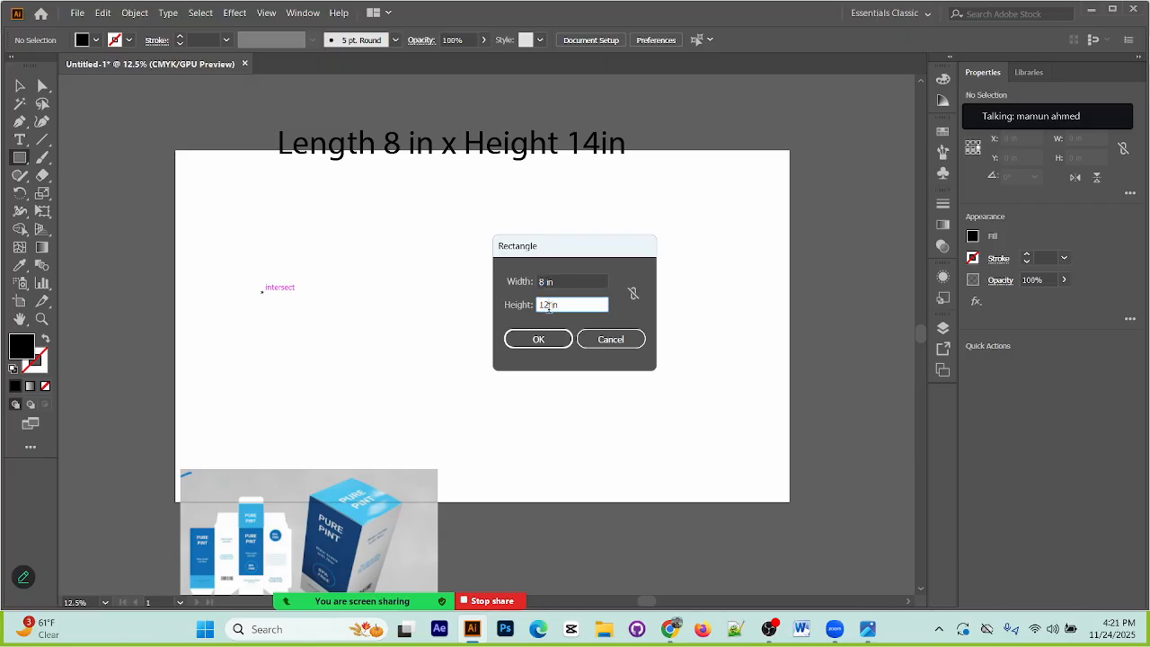
key("Return")
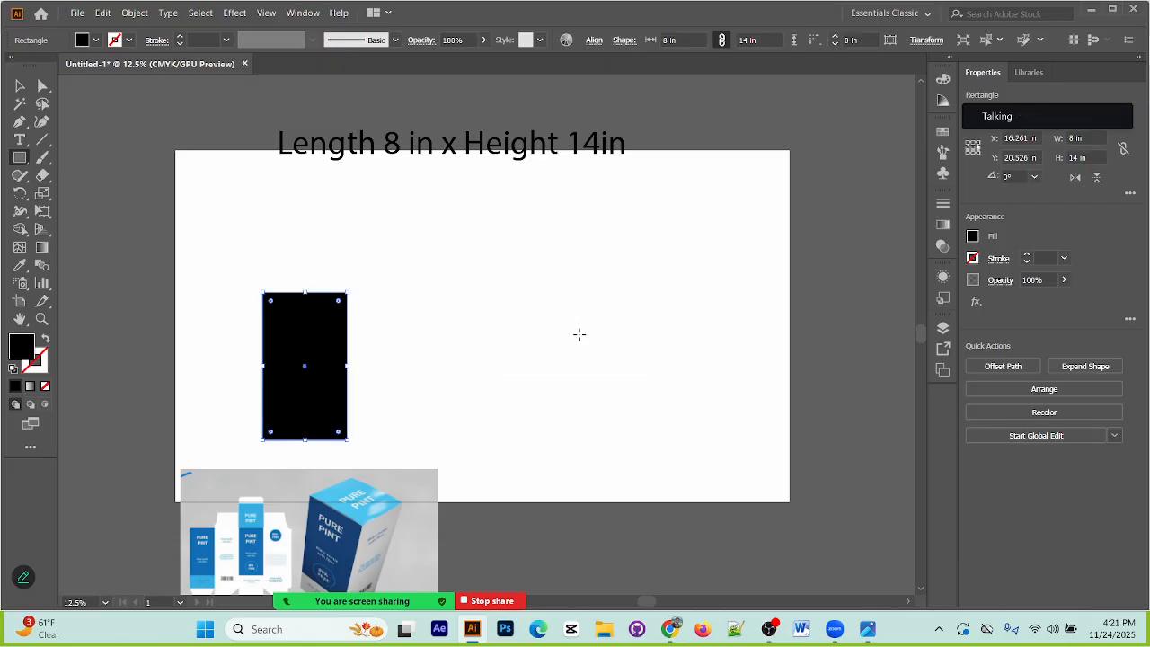
Step: Move the black rectangle up and slightly left on the artboard and deselect it
left_click(19, 85)
left_click_drag(316, 305, 302, 246)
left_click(410, 314)
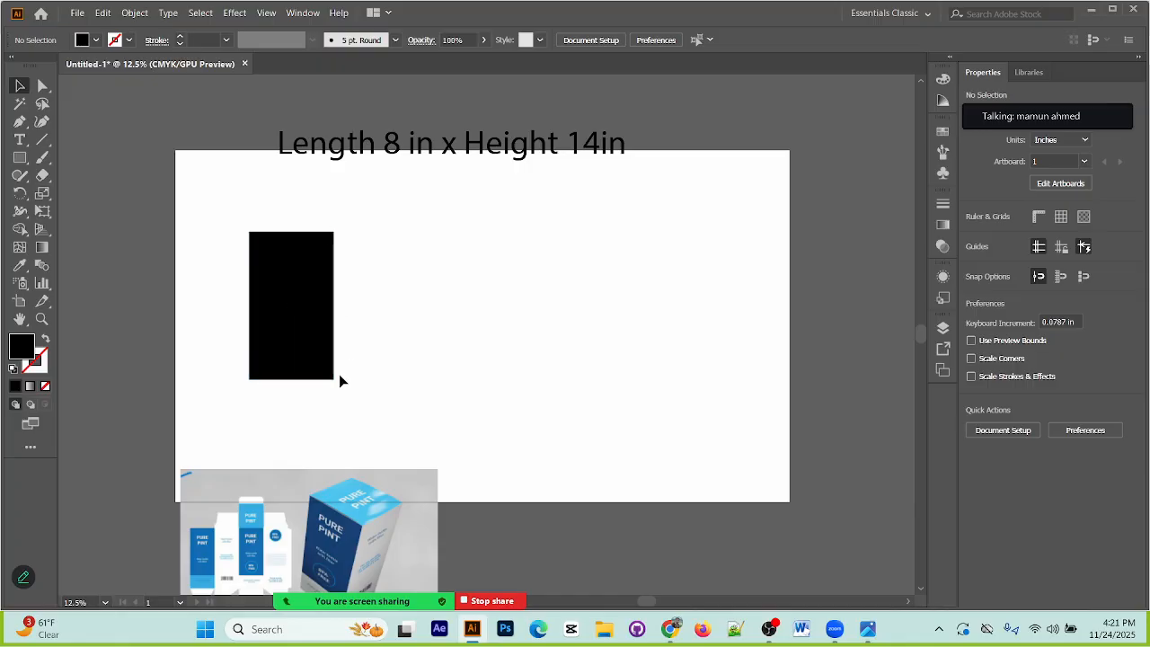
Step: Give the black rectangle a white fill and a 1 pt black stroke
left_click(301, 314)
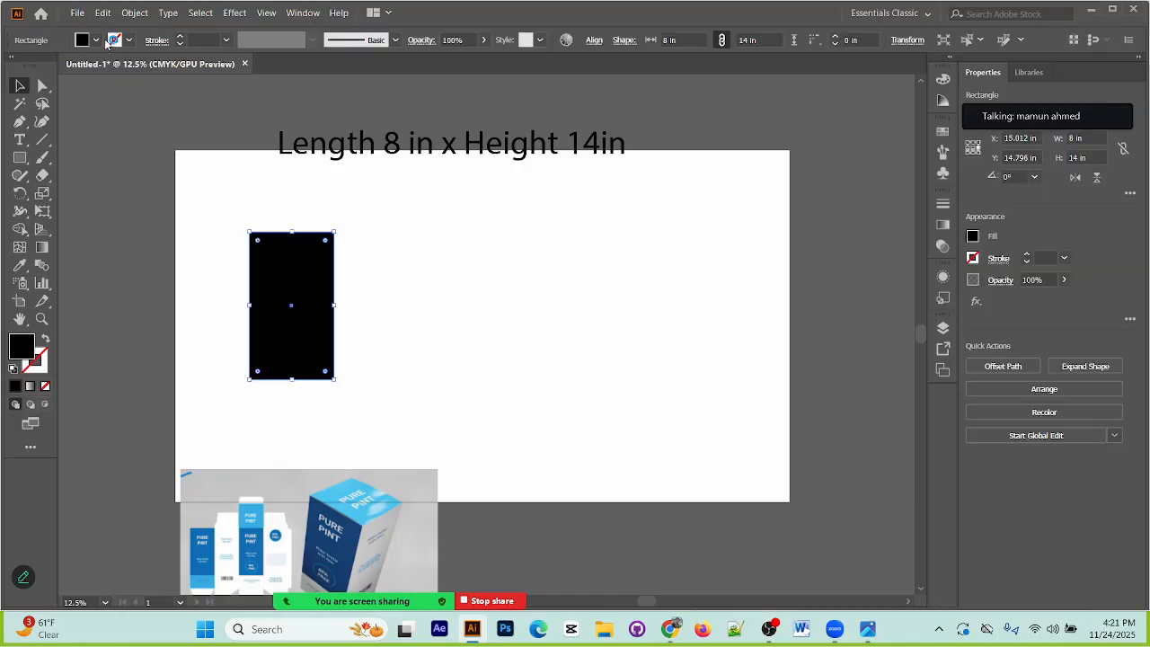
left_click(113, 40)
left_click(27, 68)
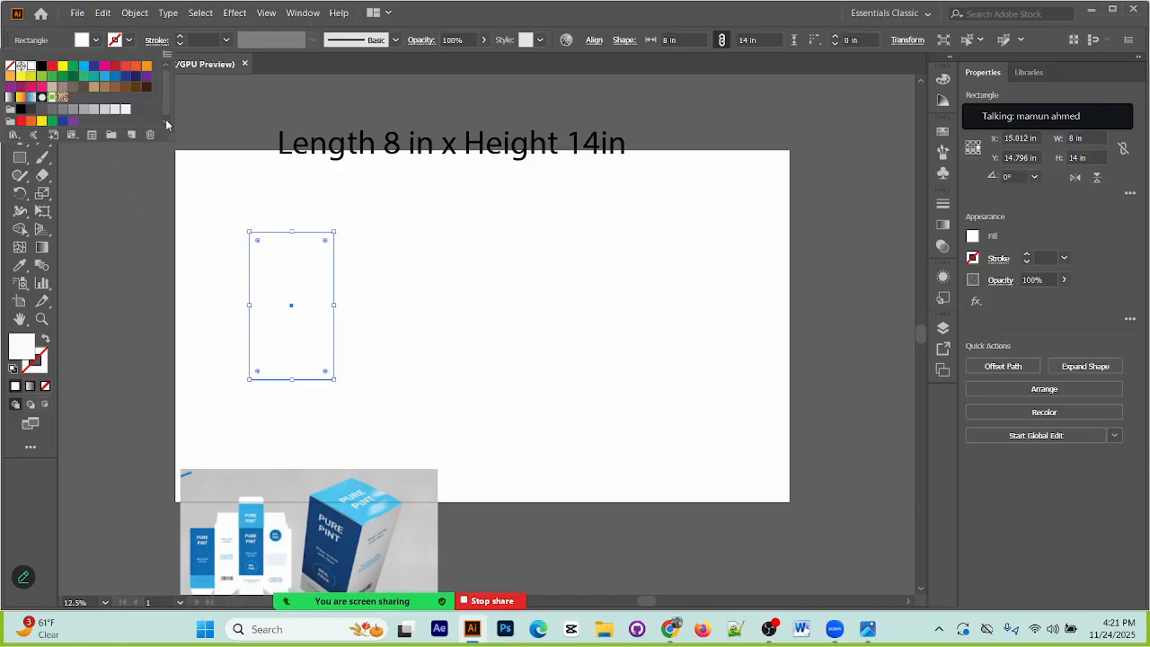
left_click(181, 37)
left_click(180, 37)
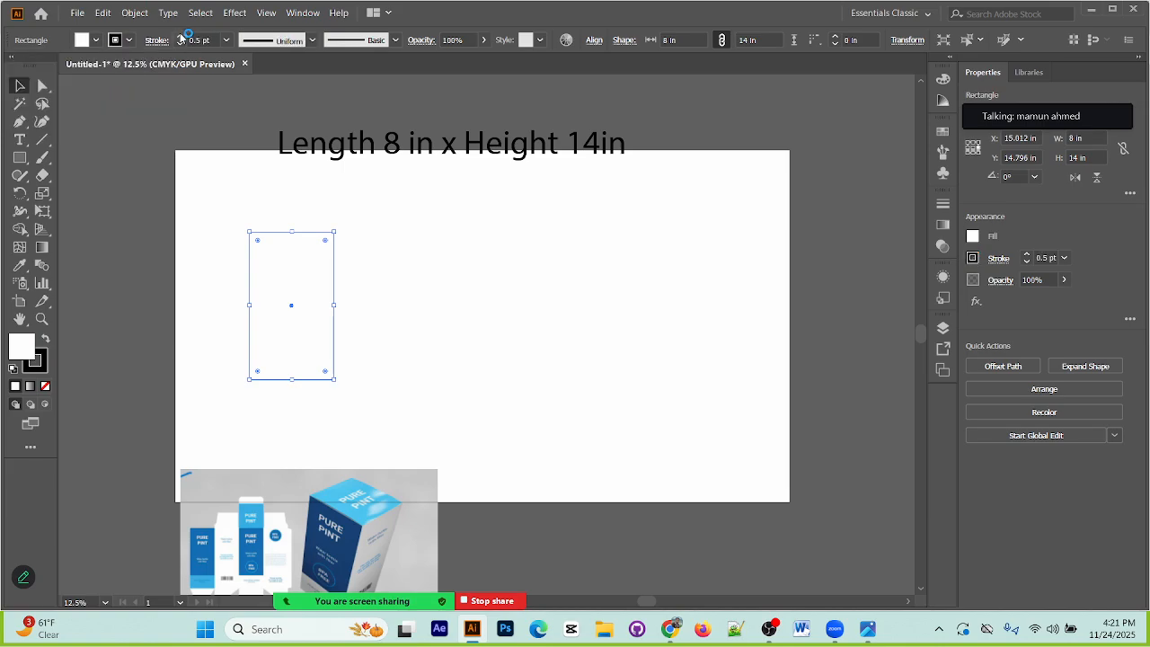
left_click(186, 109)
left_click(251, 239)
left_click(521, 378)
Step: Place three copies of the panel edge to edge on its right side, making a row of four panels
left_click(333, 299)
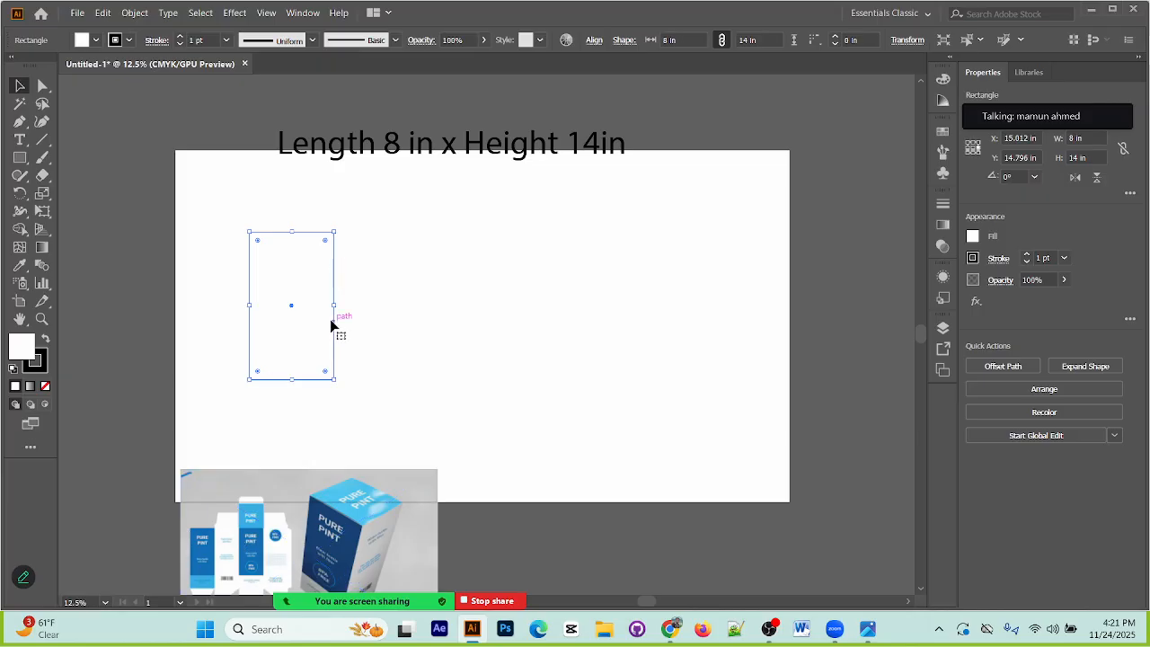
left_click_drag(335, 326, 418, 324)
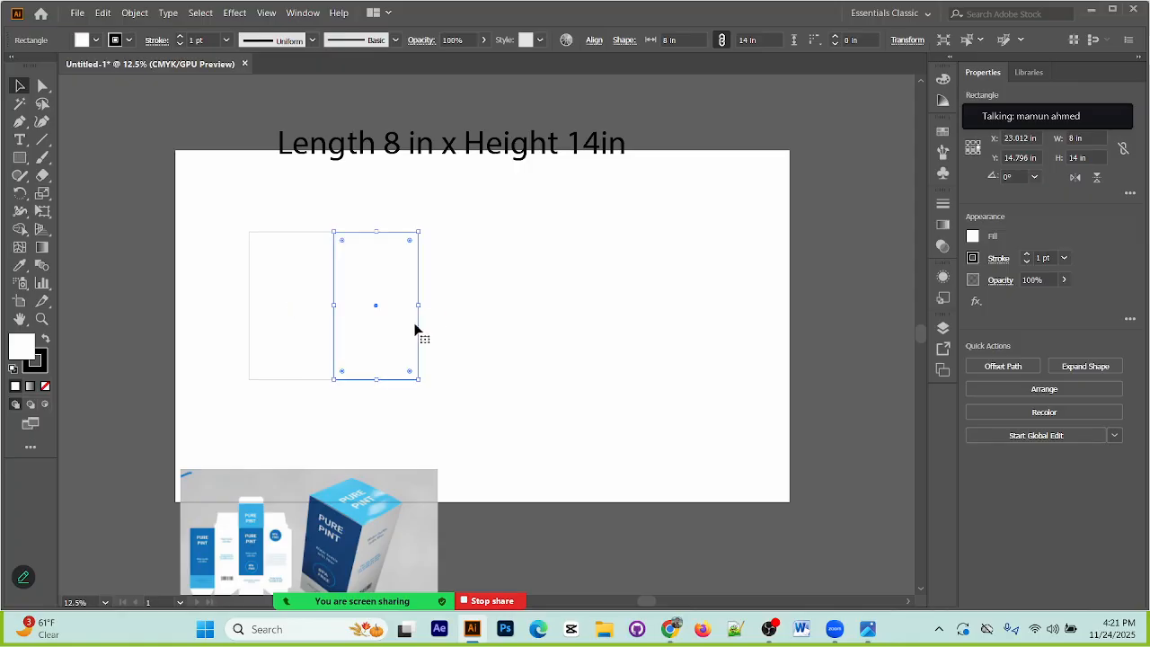
key("ctrl+d")
key("ctrl+d")
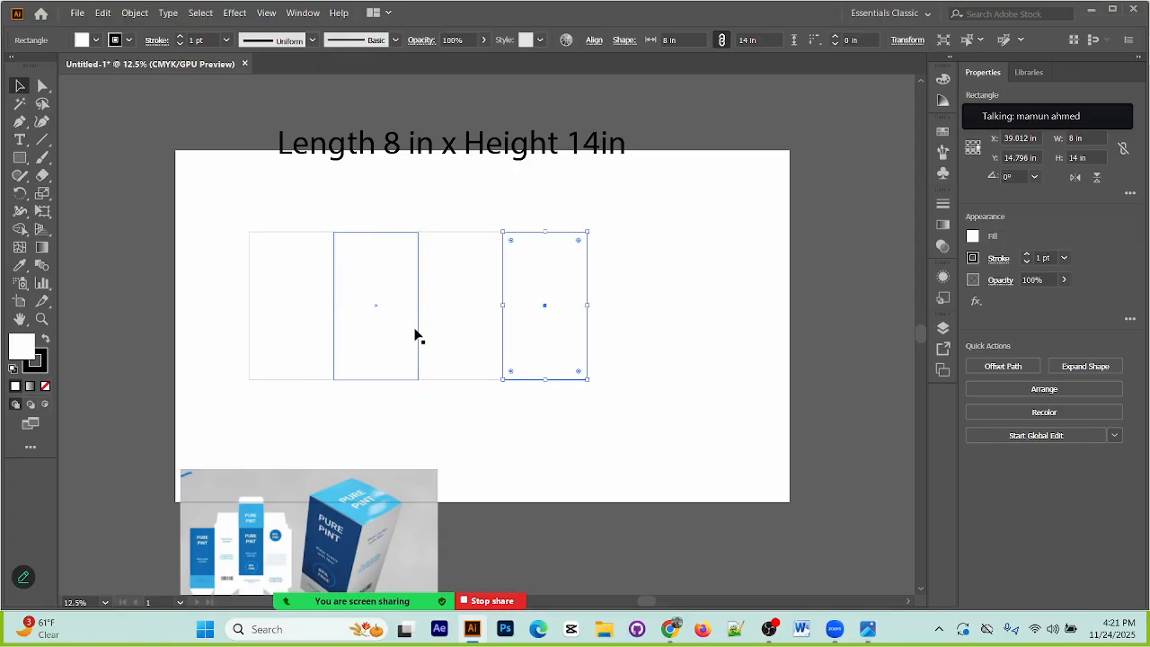
left_click(709, 319)
left_click_drag(240, 240, 589, 368)
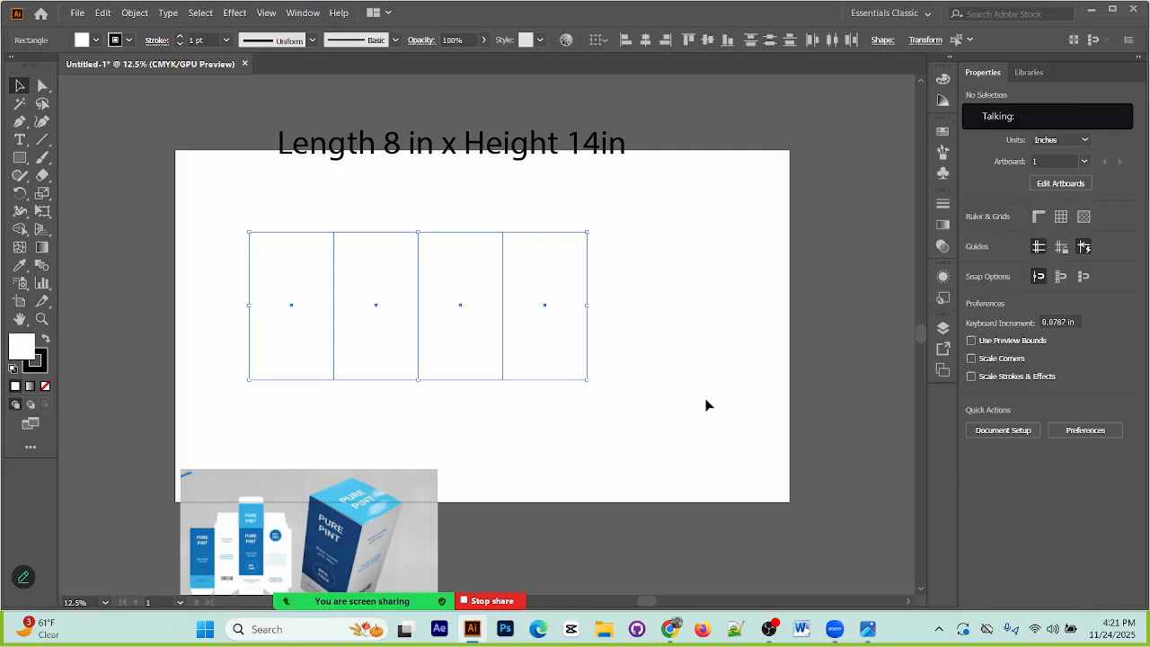
left_click(660, 351)
left_click_drag(198, 182, 666, 404)
left_click(694, 346)
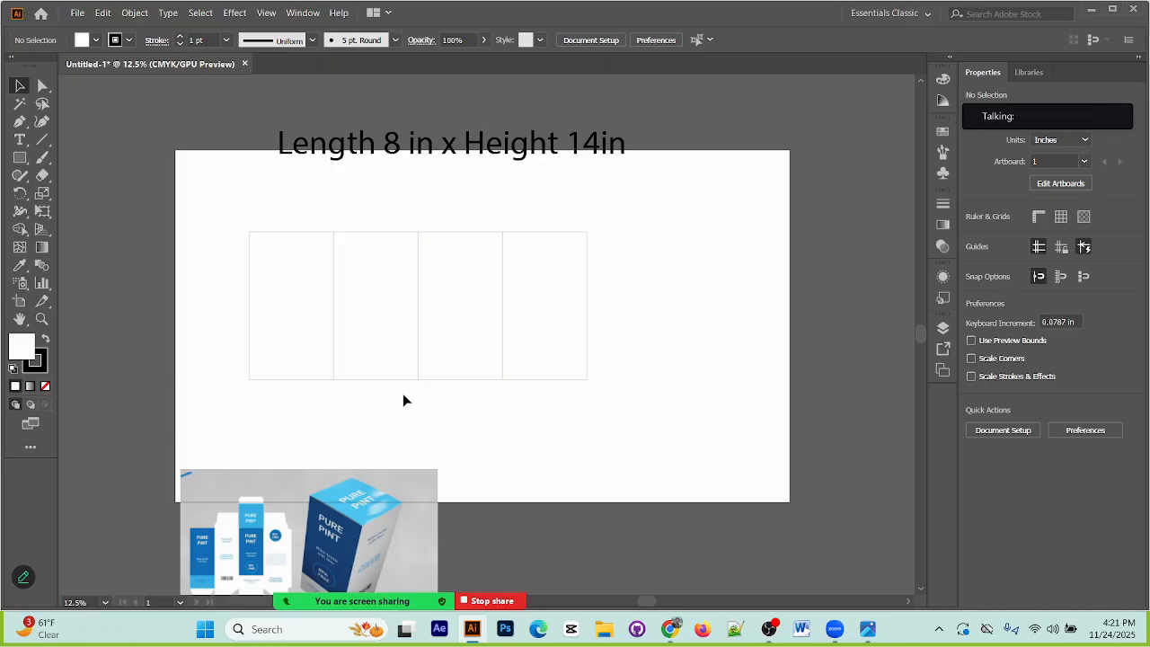
left_click(460, 379)
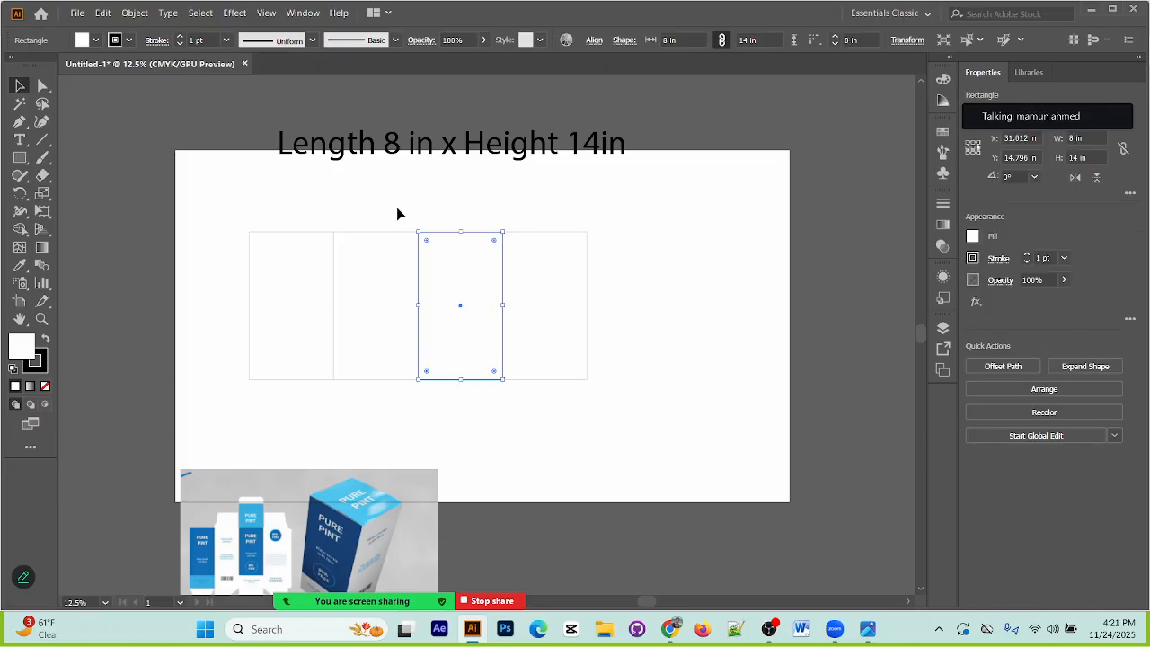
Step: Move the dimensions text clear above the artboard and shift the row of four panels down and slightly left
left_click_drag(491, 154, 487, 139)
left_click_drag(225, 286, 554, 416)
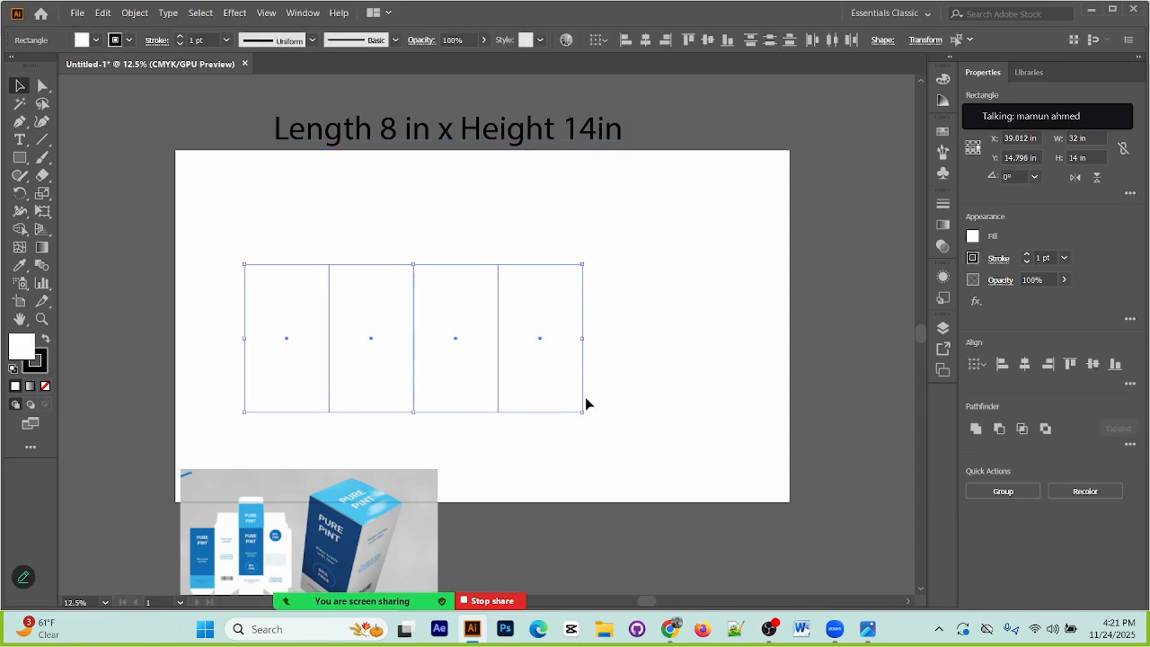
left_click(610, 380)
left_click(458, 412)
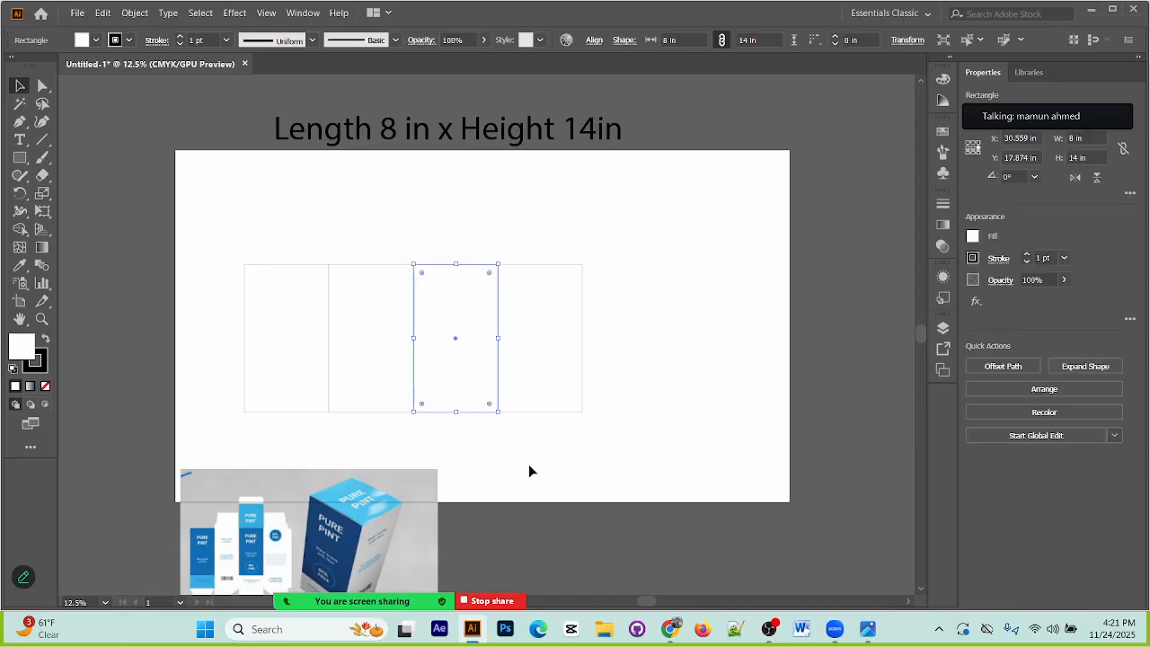
left_click_drag(456, 410, 459, 337)
key("ctrl+z")
Step: Draw an 8 in wide rectangle on top of the third panel and set its height to 8 in from its bottom-center reference point
left_click(19, 157)
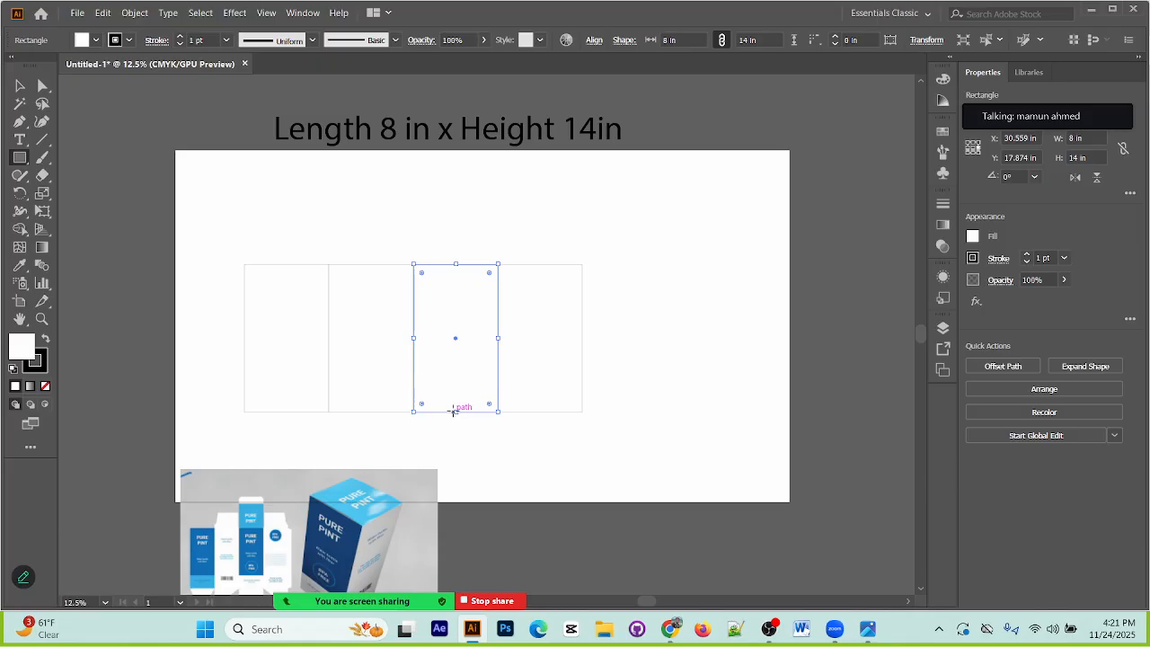
left_click_drag(456, 412, 462, 202)
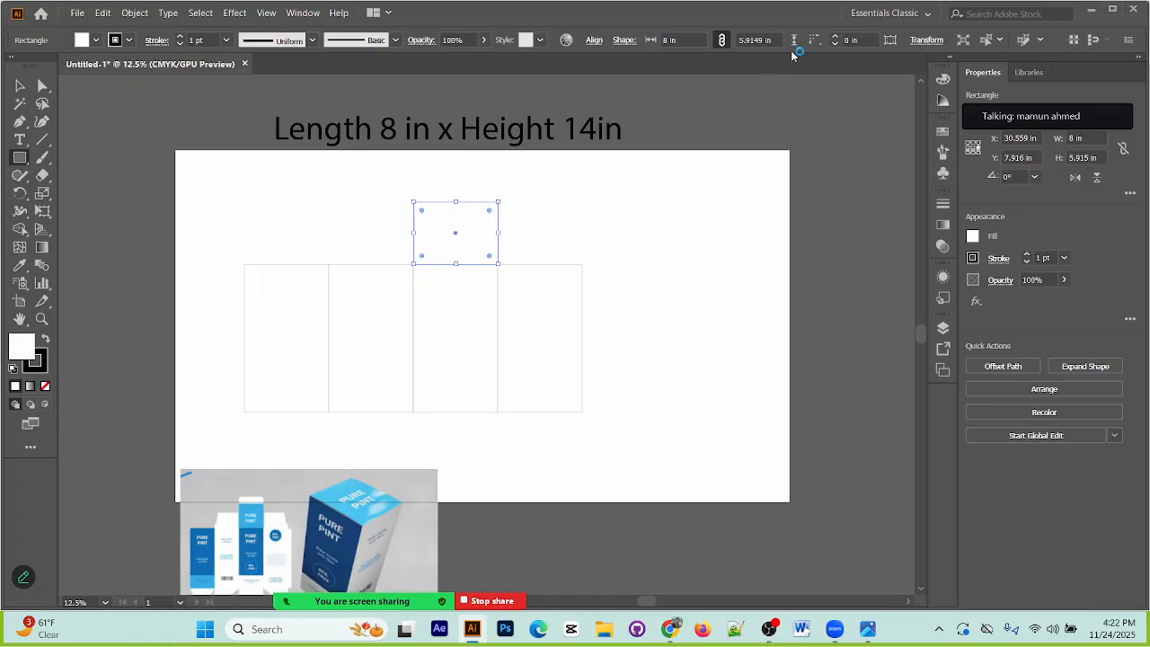
left_click(926, 40)
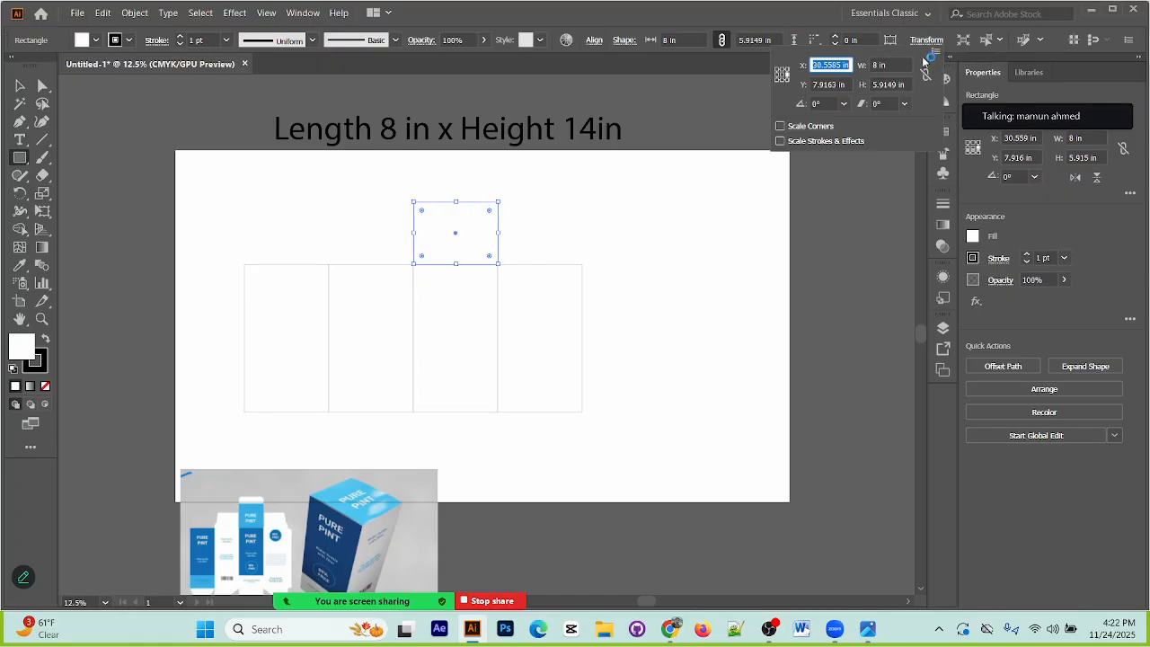
left_click(781, 82)
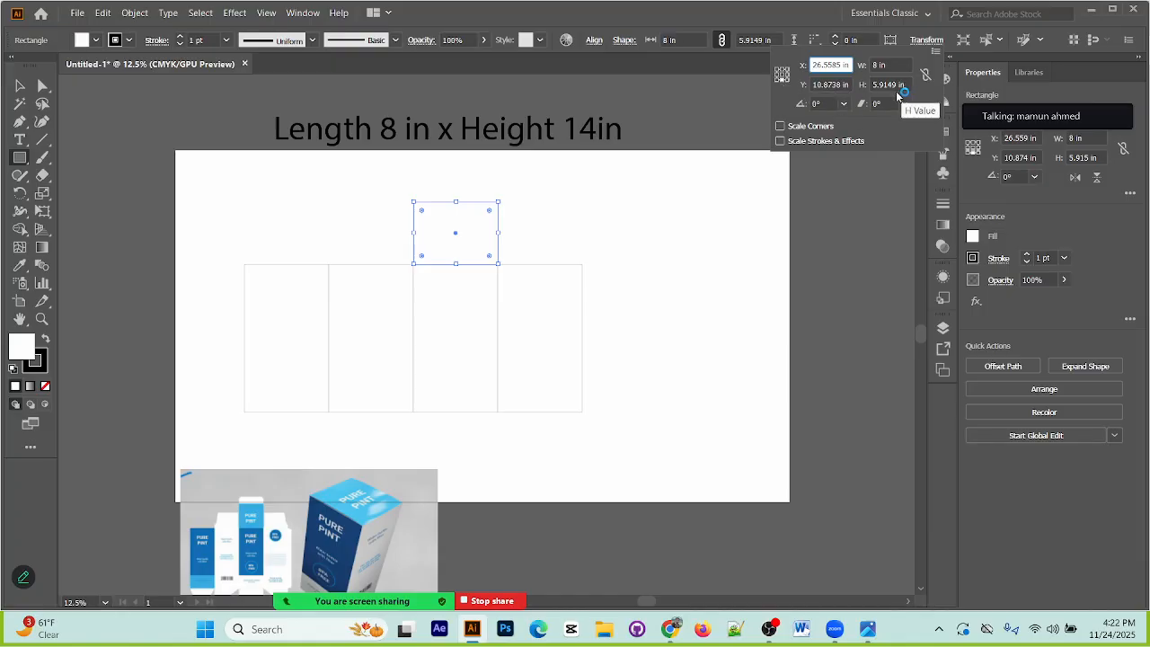
left_click(896, 84)
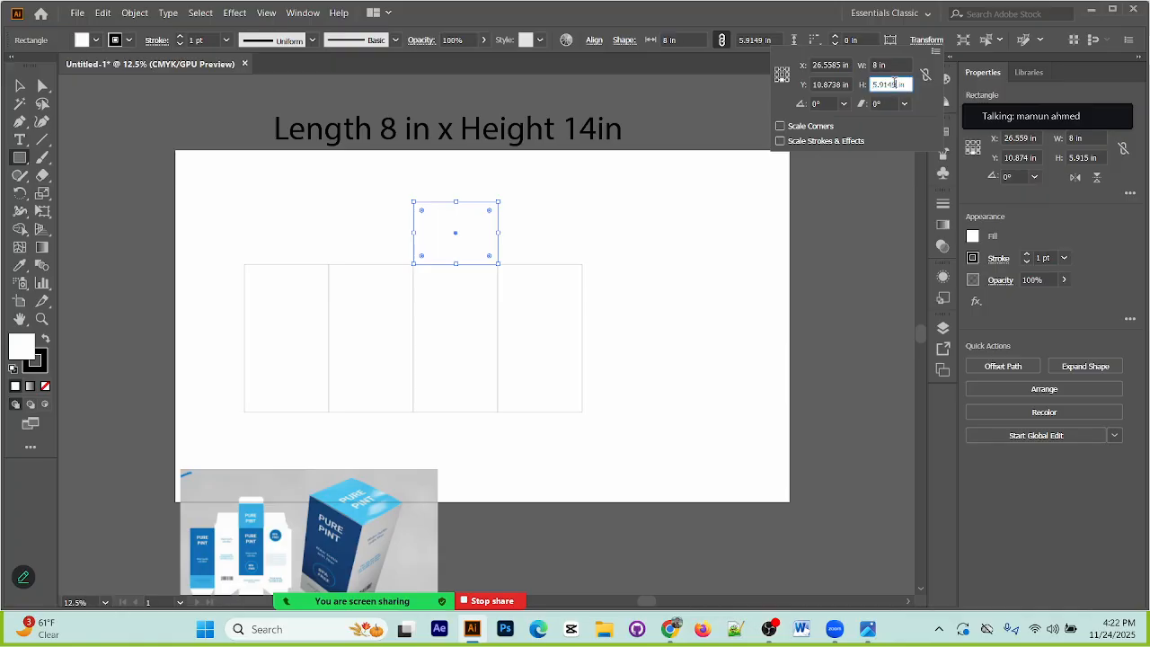
key("BackSpace")
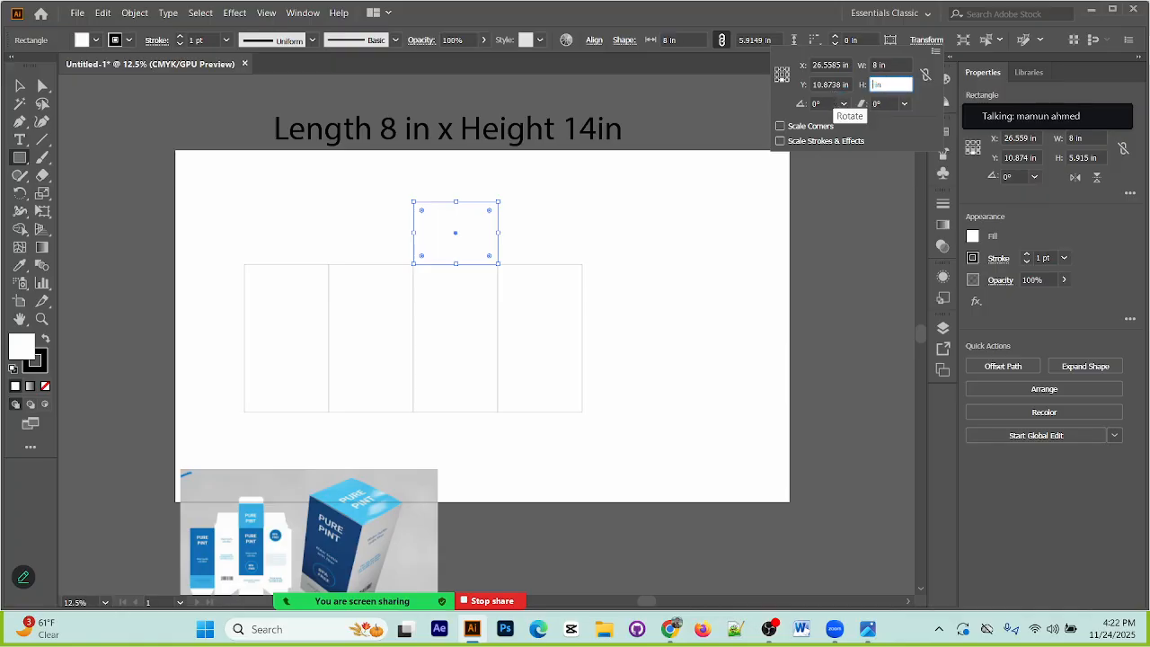
type("8")
key("Return")
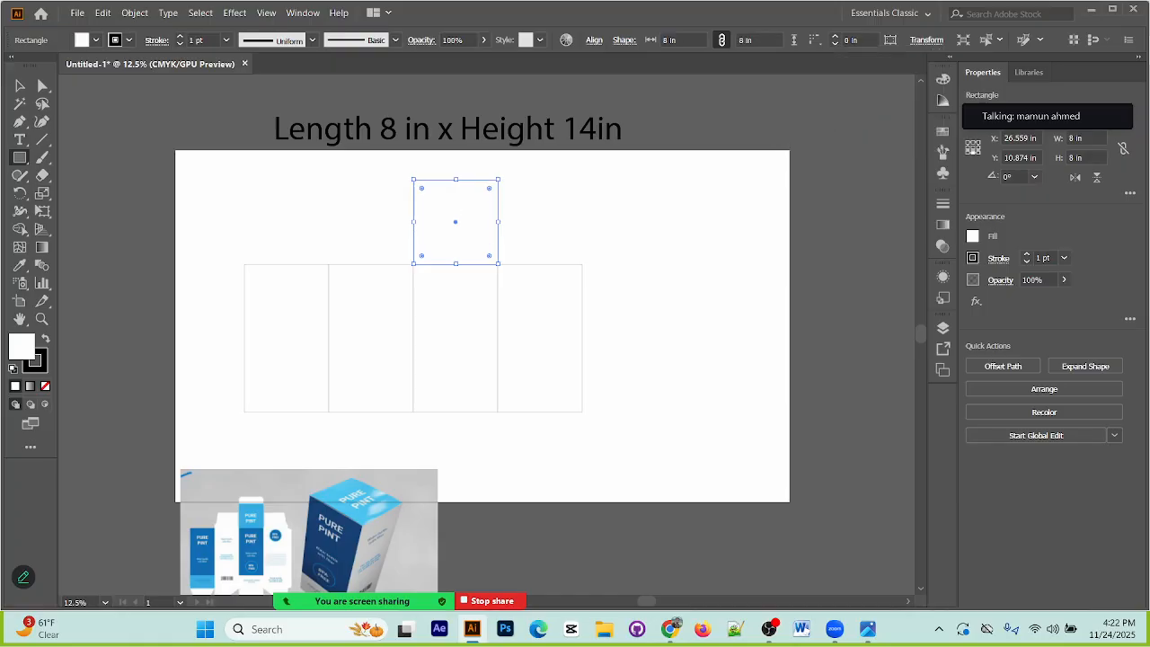
left_click(16, 85)
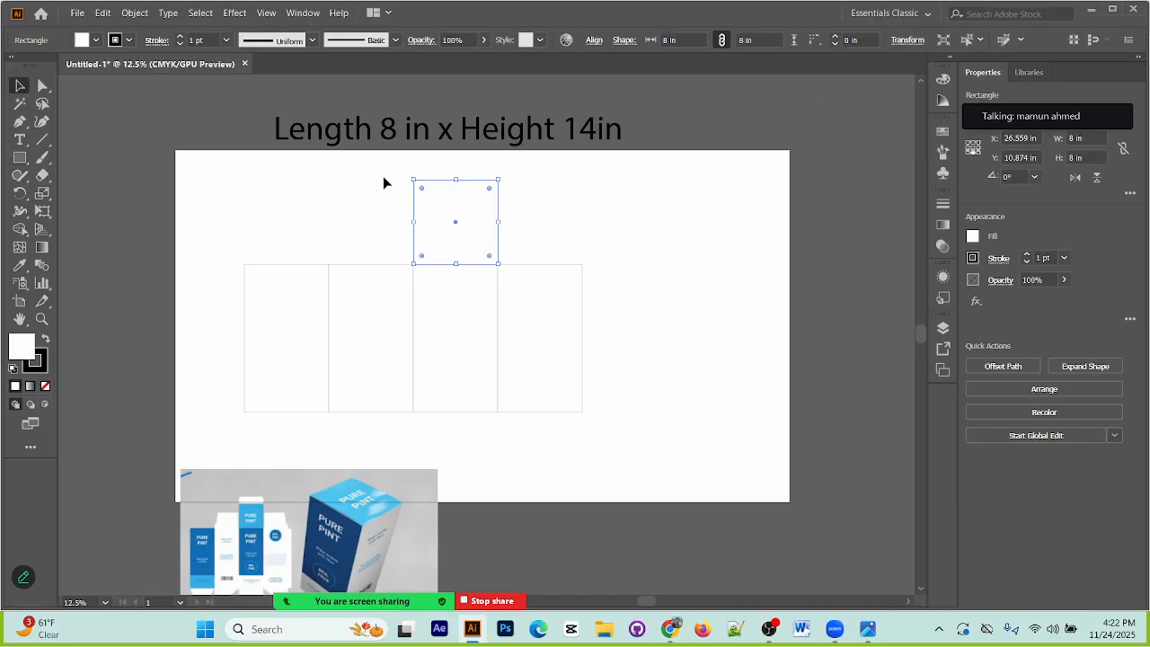
left_click(742, 219)
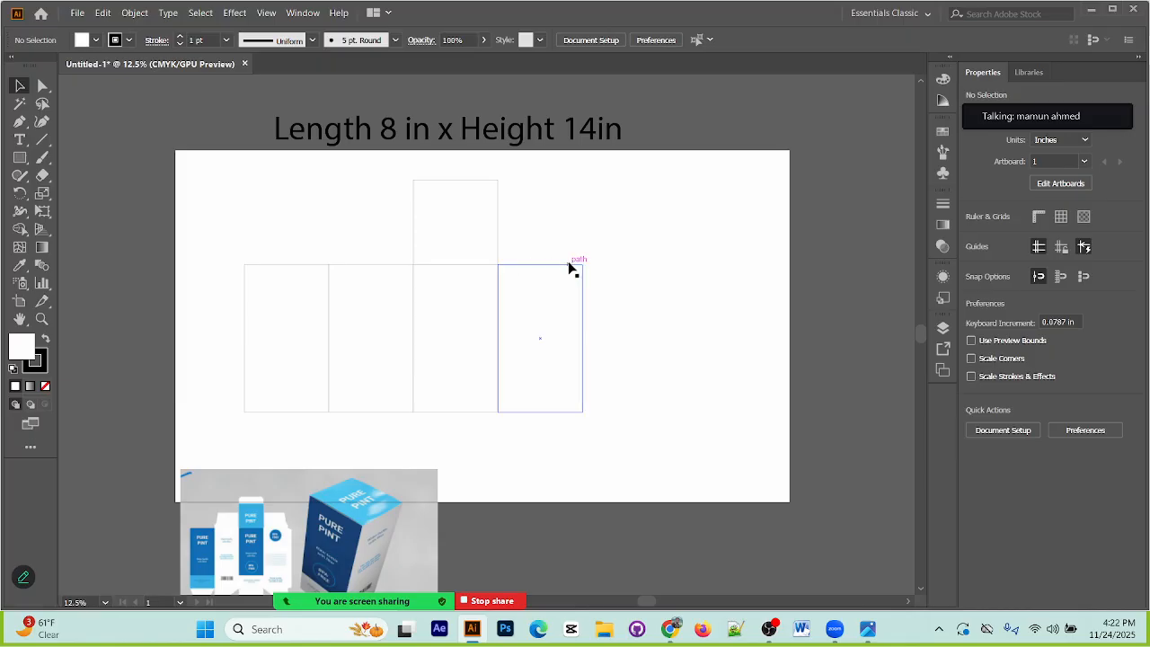
Step: Add an 8 in wide rectangle on top of the square top flap and set its height to 1 in from its bottom edge
left_click(499, 196)
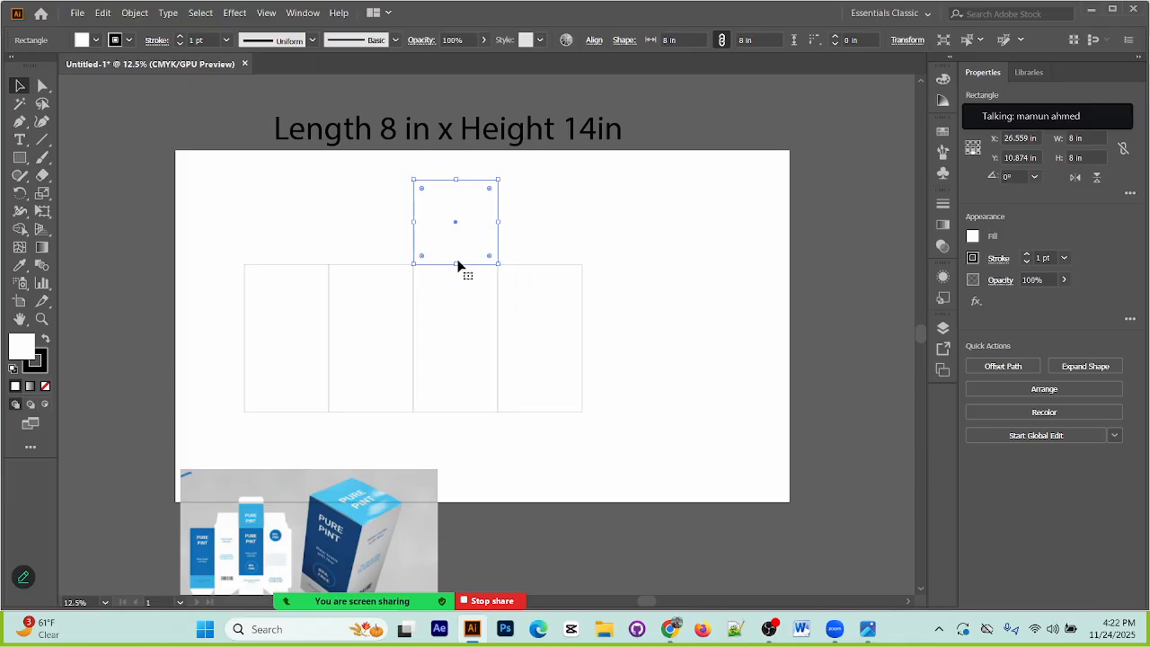
key("m")
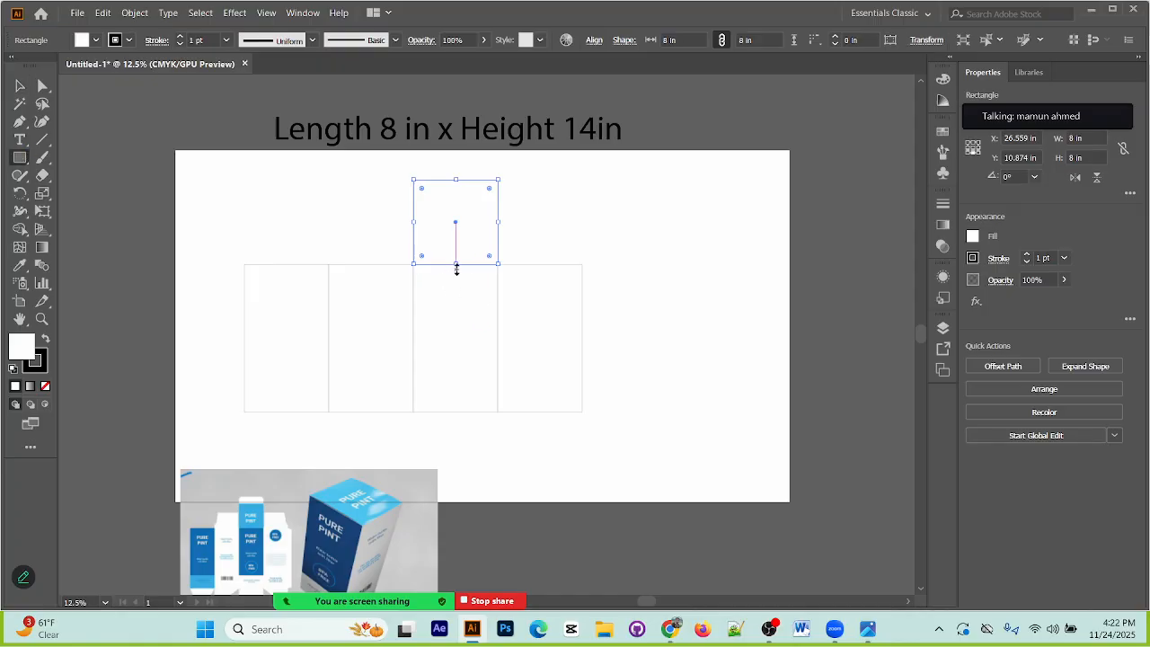
left_click_drag(457, 267, 481, 171)
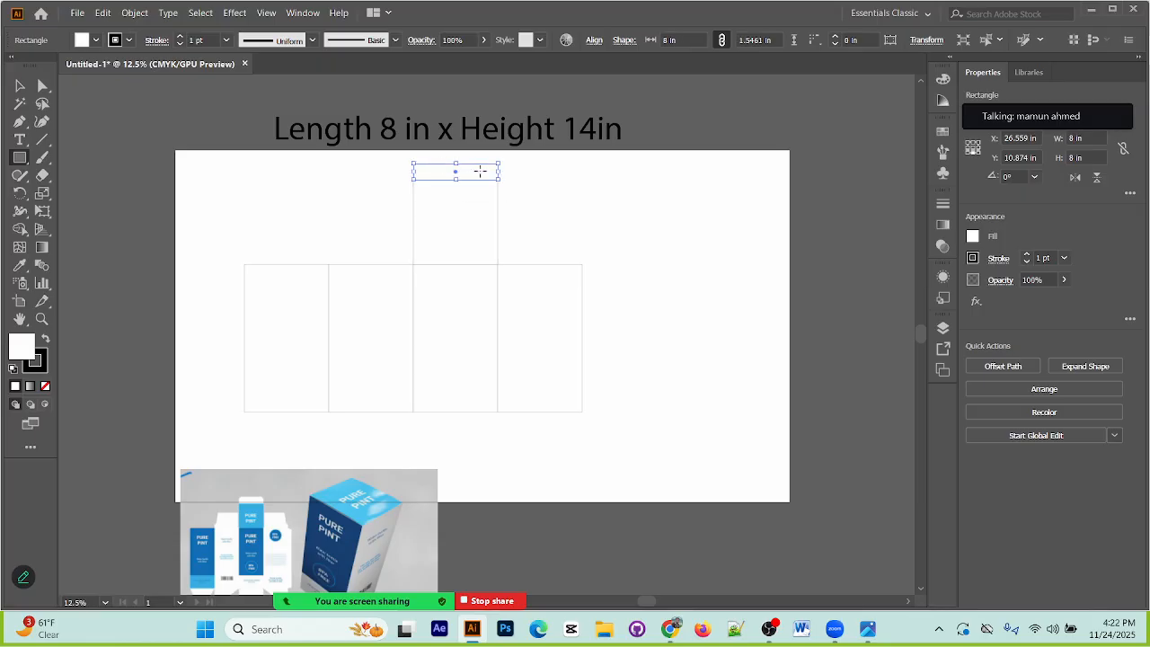
left_click(916, 42)
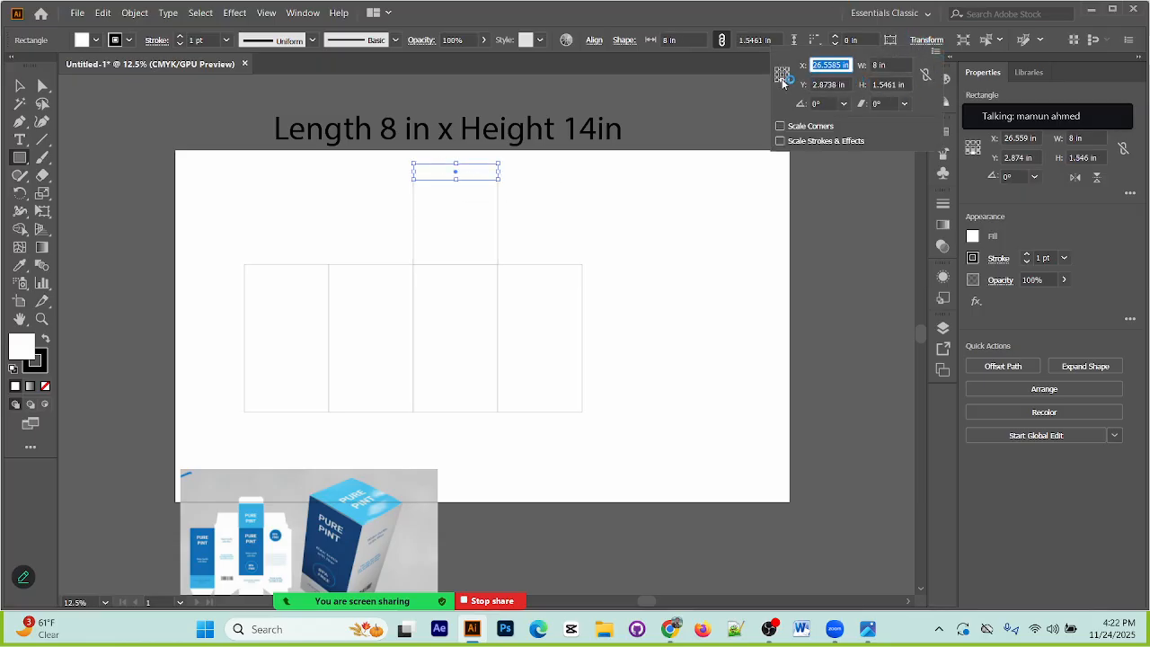
left_click(889, 84)
type("1")
key("Return")
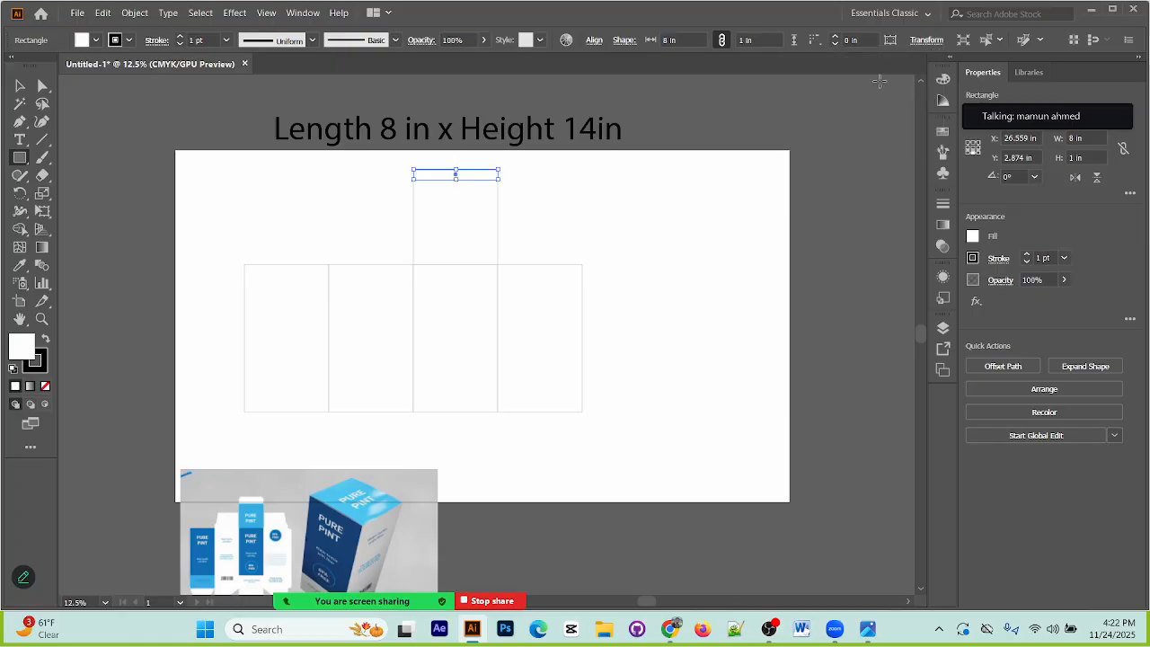
left_click(19, 86)
left_click(237, 191)
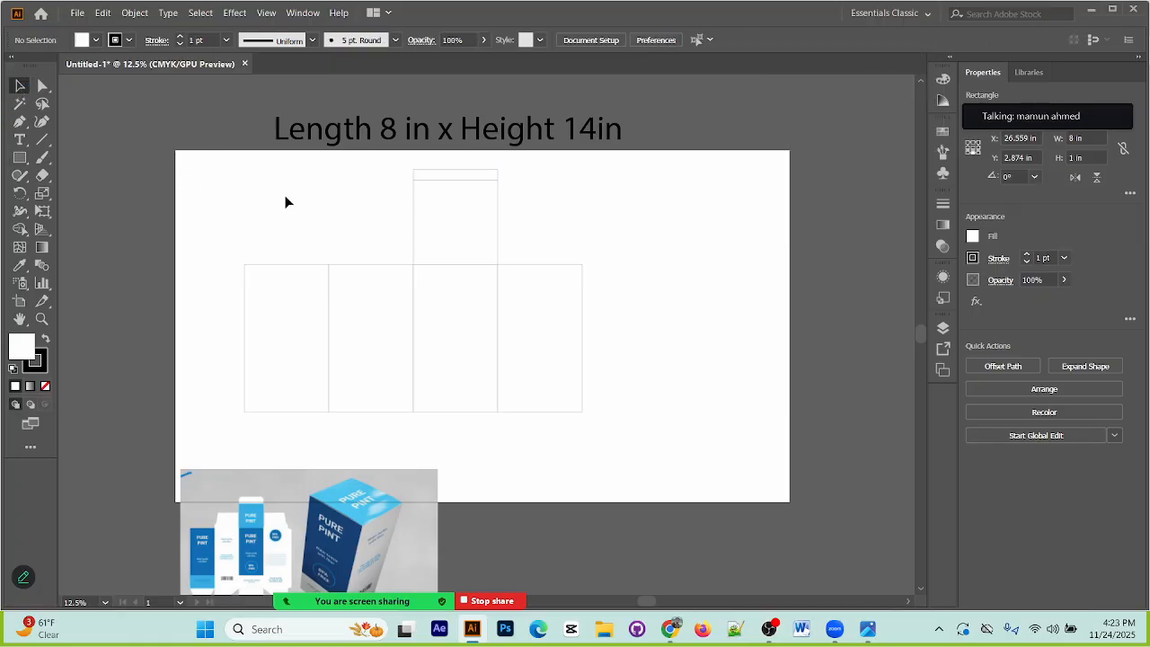
Step: Round the two upper corners of the 1 in tall flap to a radius of 0.56 in
scroll(477, 221, "up", 2)
scroll(599, 410, "up", 4)
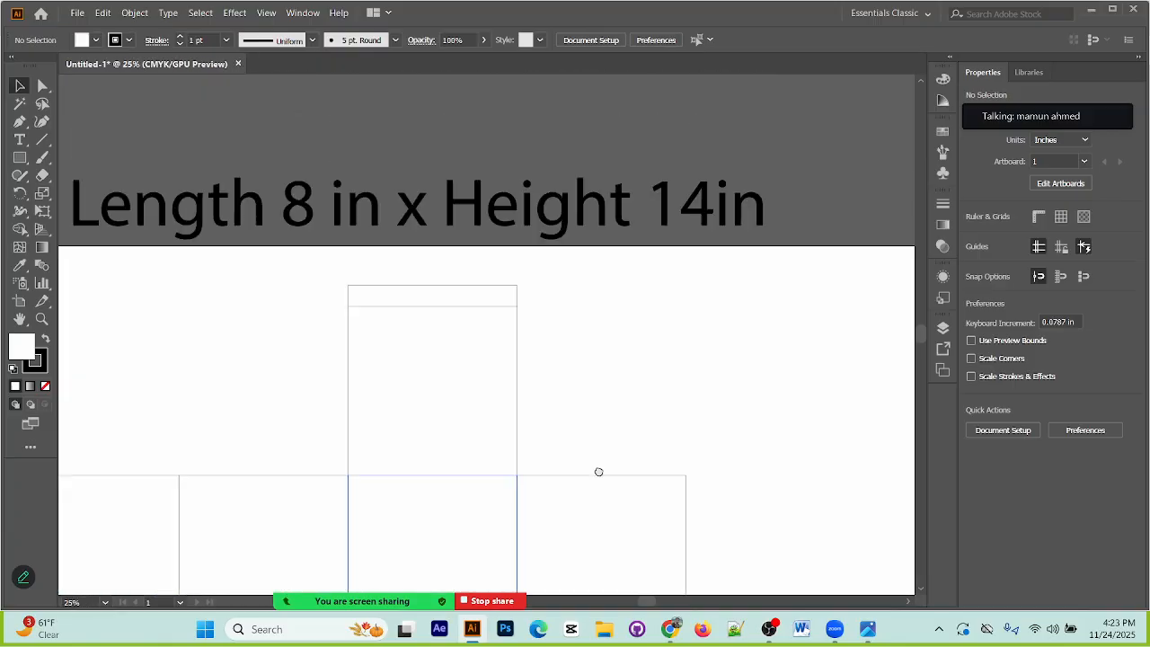
left_click_drag(415, 306, 527, 318)
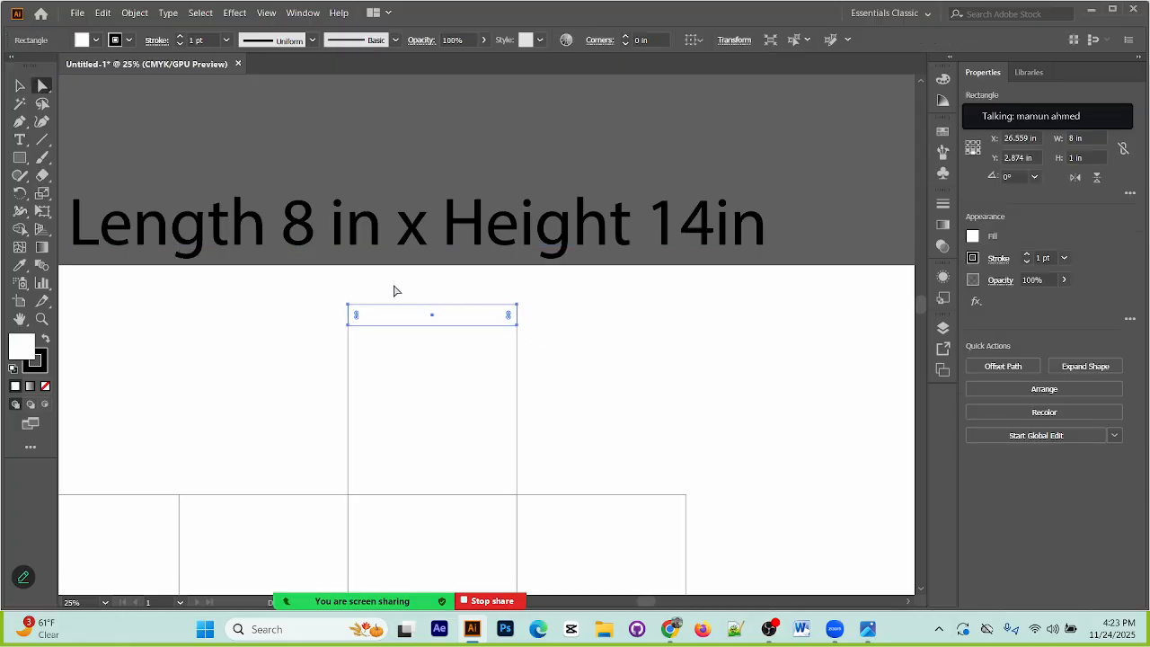
left_click_drag(338, 294, 508, 323)
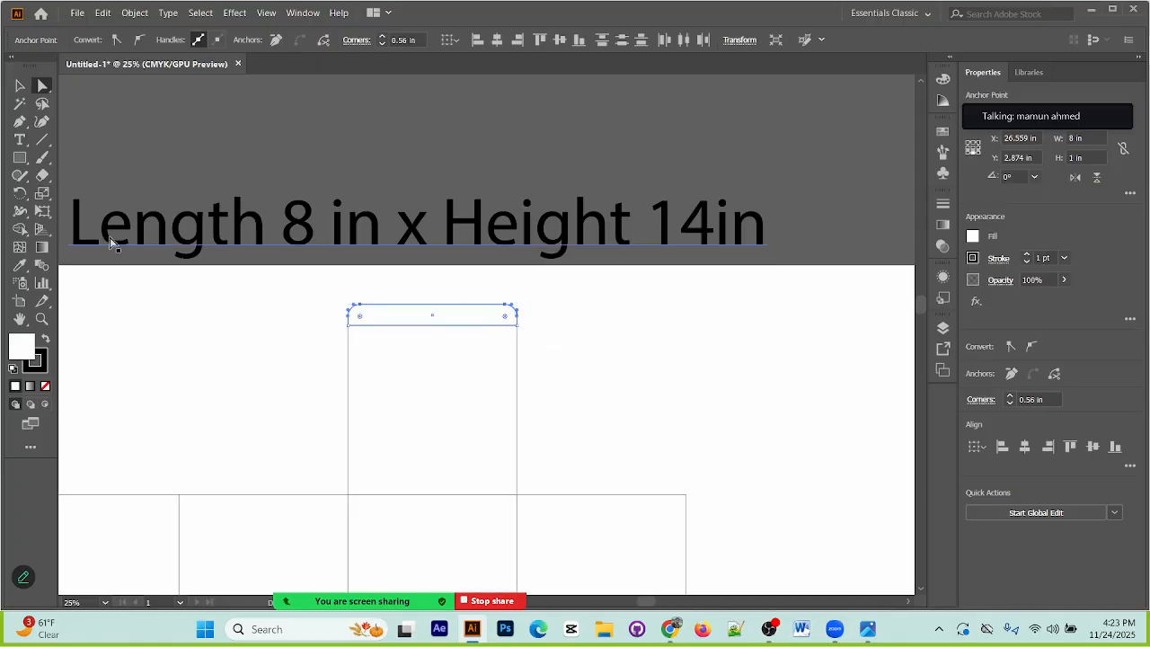
left_click(177, 324)
left_click(19, 87)
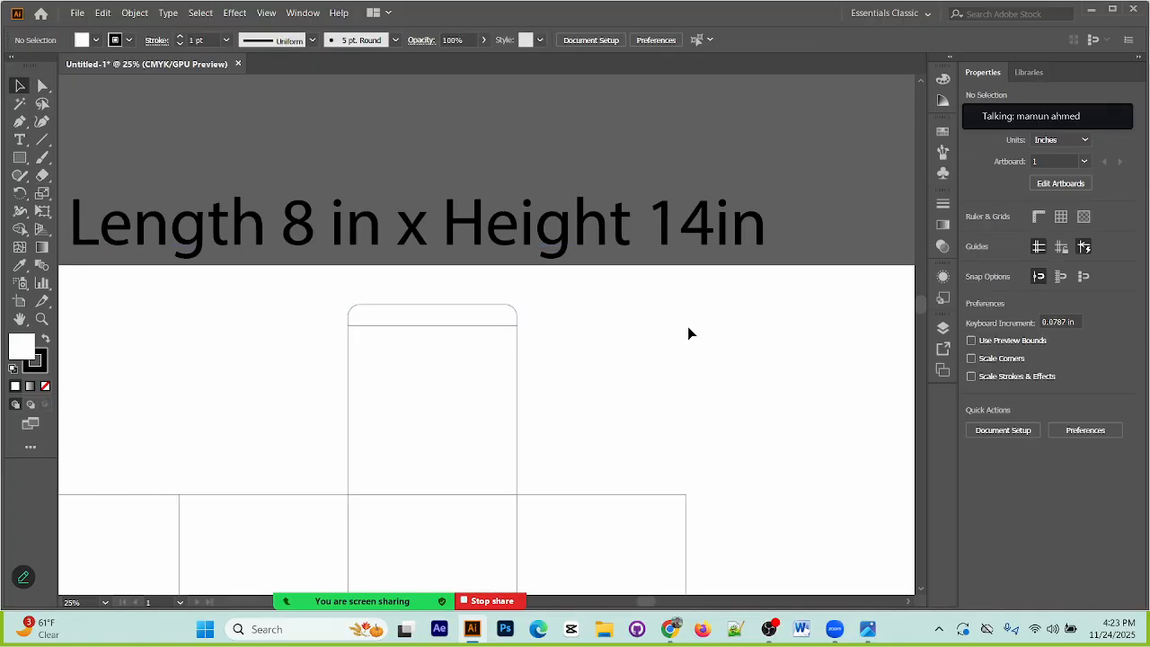
Step: Make two side flaps about 6.17 in tall on top of the second and fourth panels from copies of those panels
key("ctrl+minus")
key("ctrl+minus")
key("ctrl+minus")
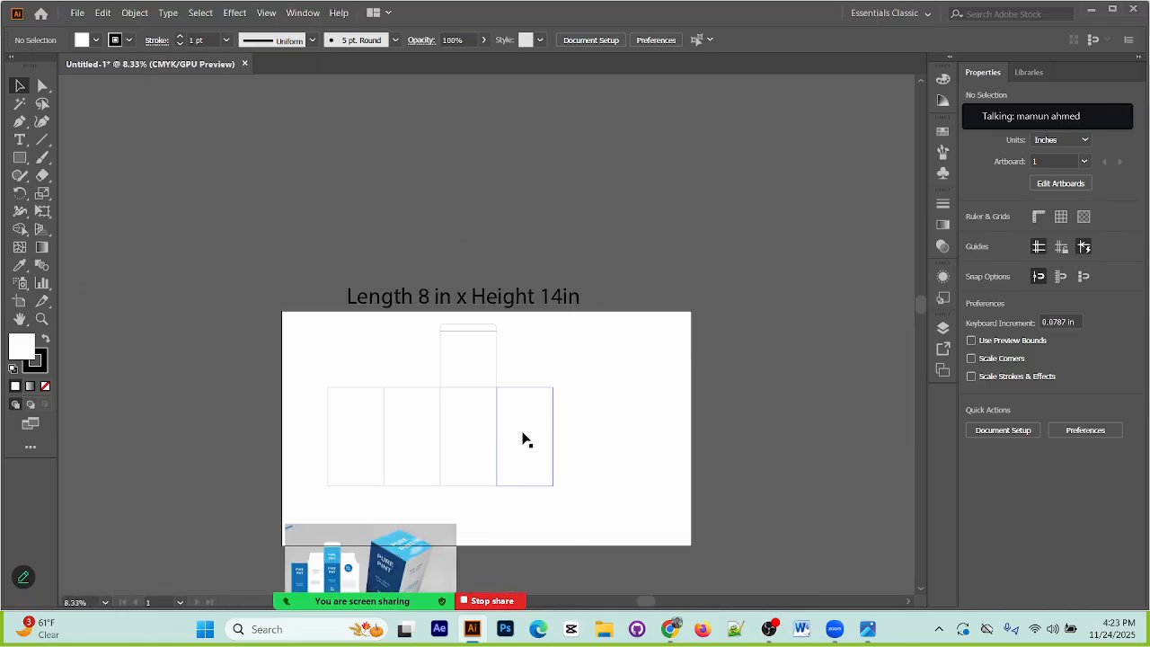
scroll(372, 444, "down", 2)
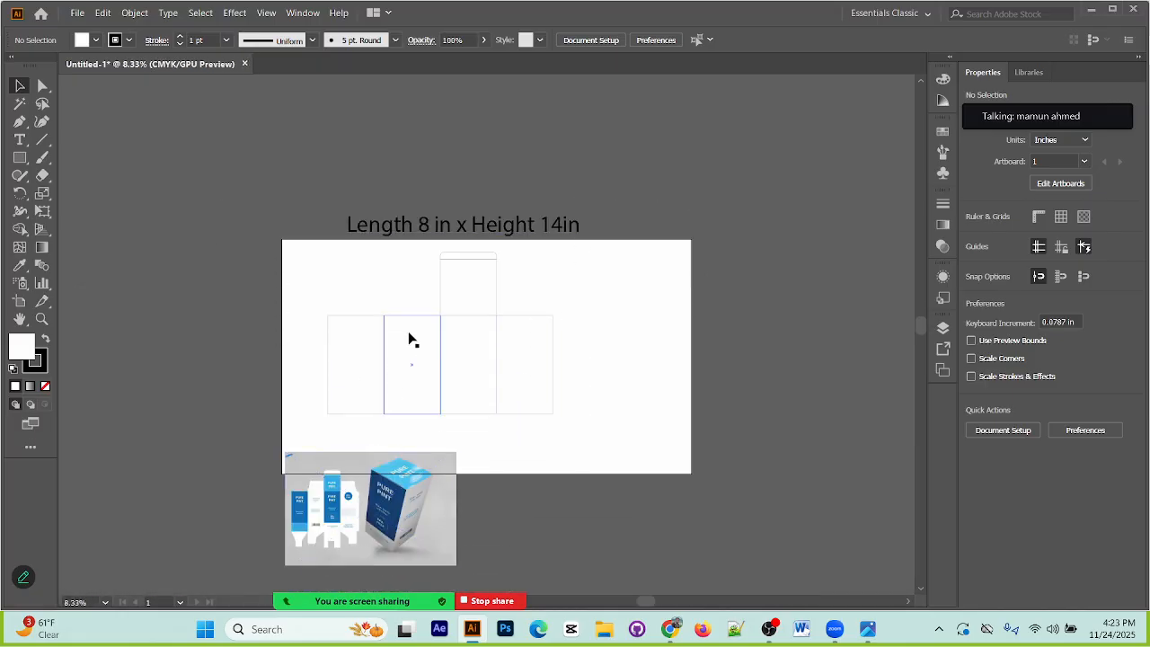
left_click(429, 414)
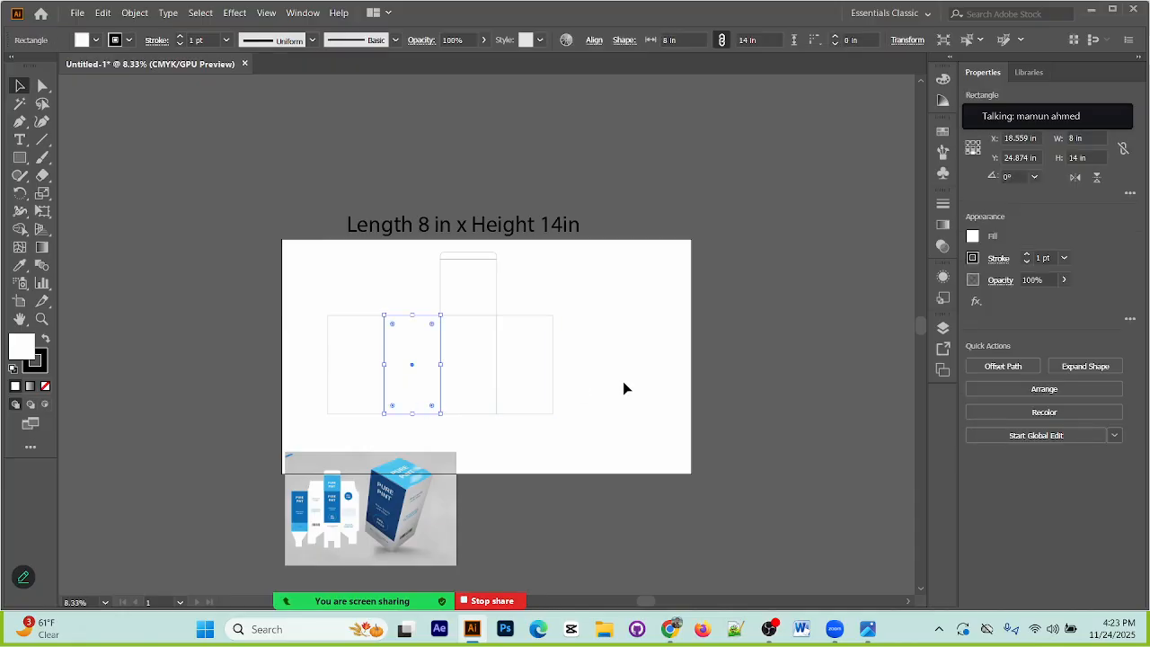
left_click(551, 390)
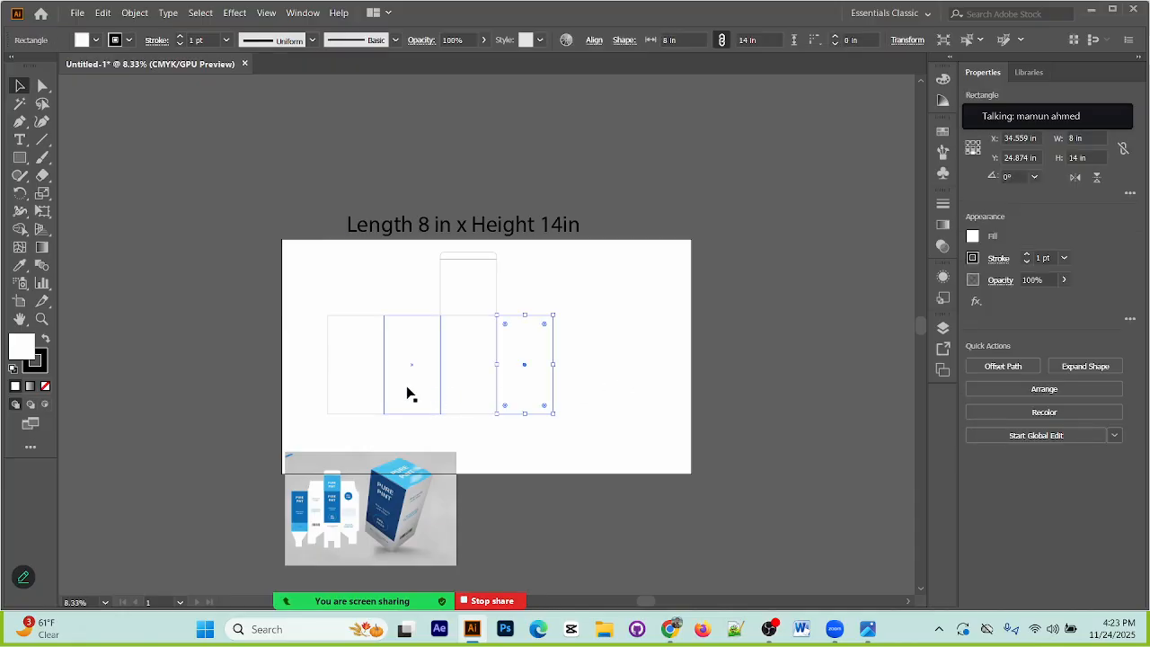
left_click(405, 415, "shift")
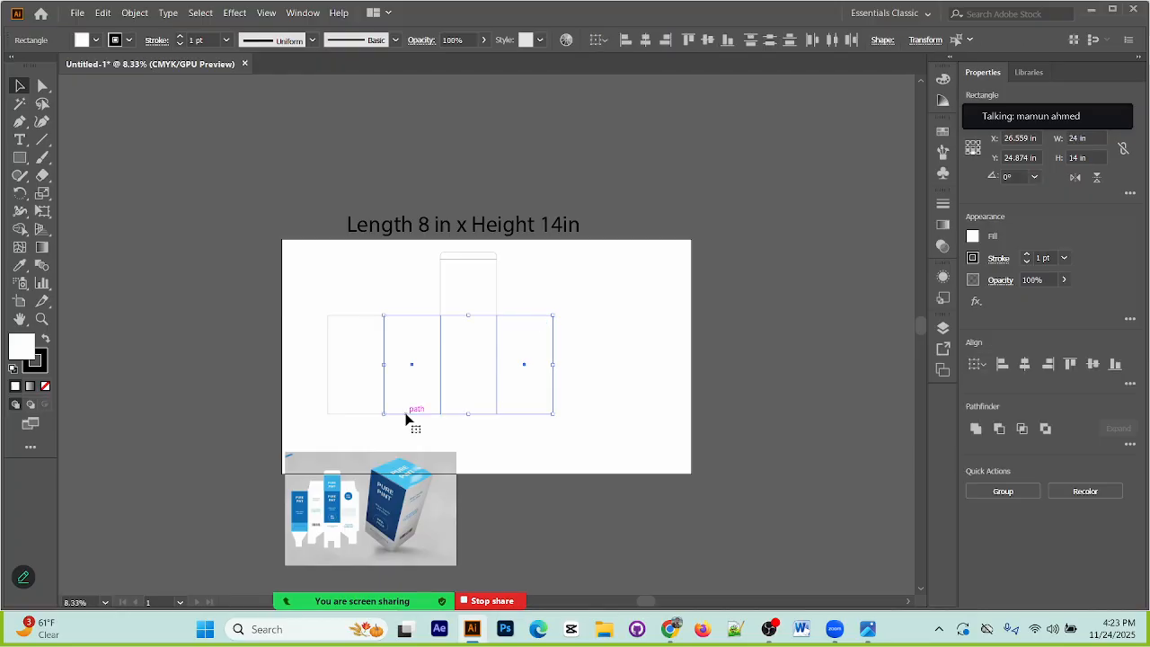
left_click(19, 157)
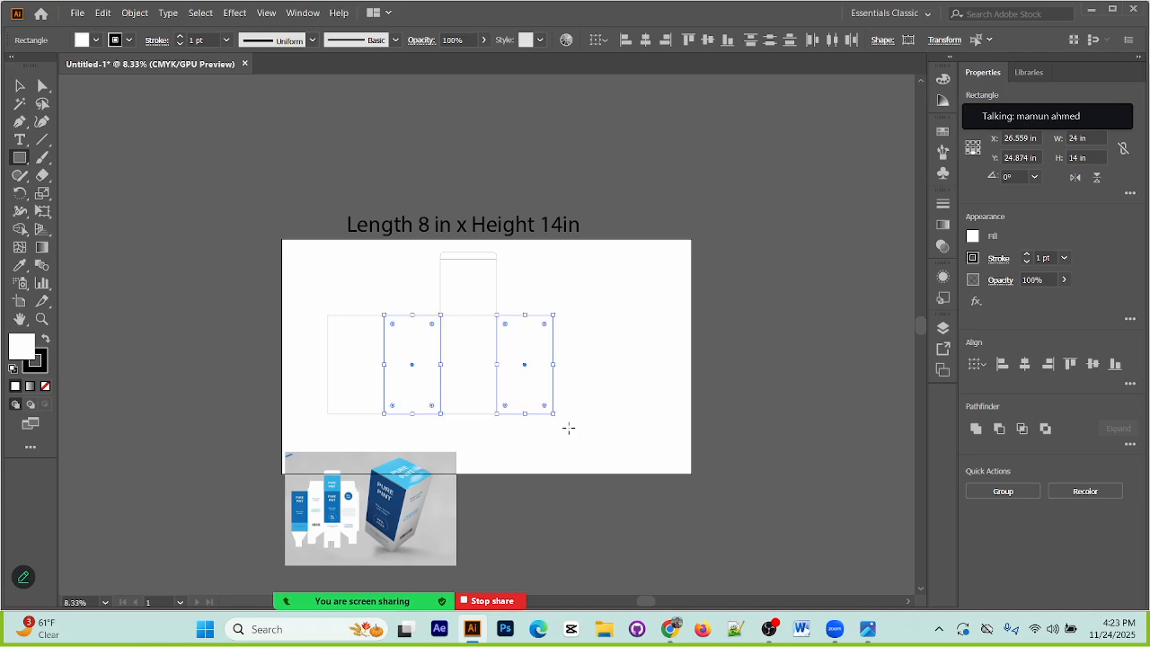
left_click(17, 86)
left_click_drag(468, 414, 479, 273)
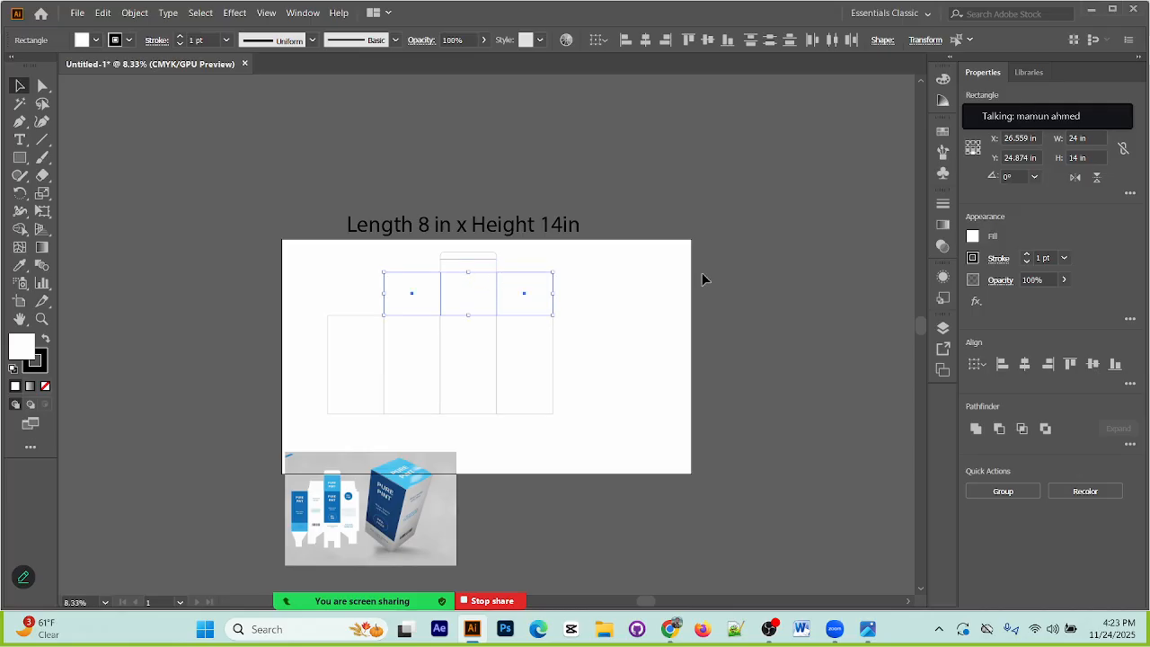
Step: Set the height of both side flaps to 6 in
left_click(925, 39)
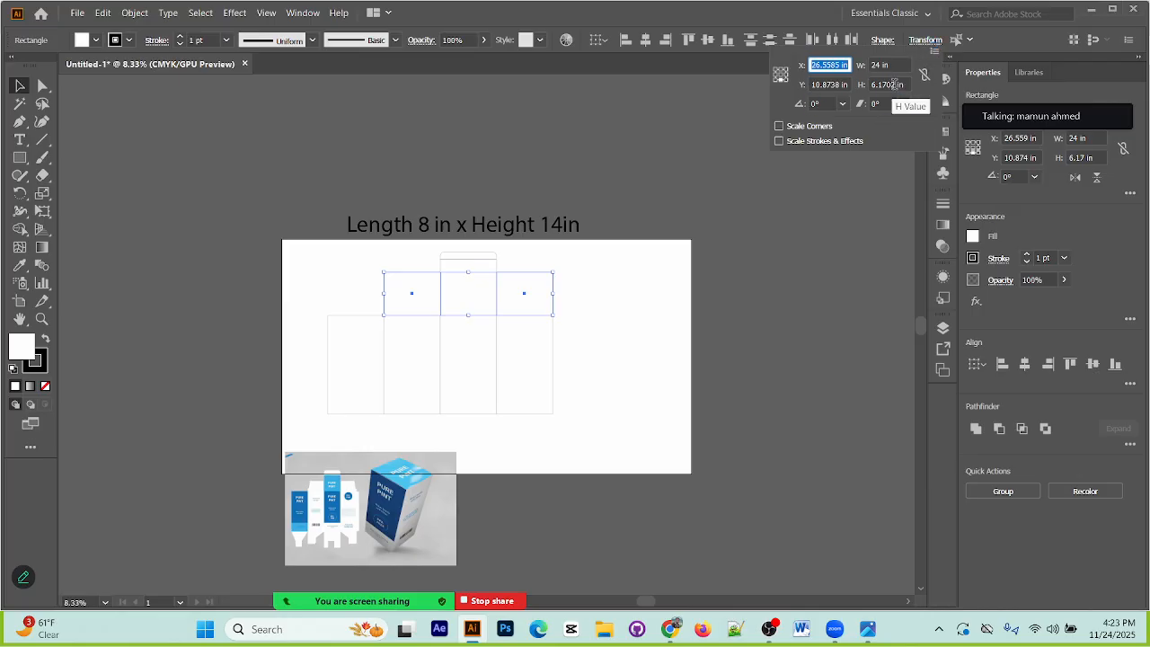
left_click(894, 84)
left_click_drag(896, 85, 883, 85)
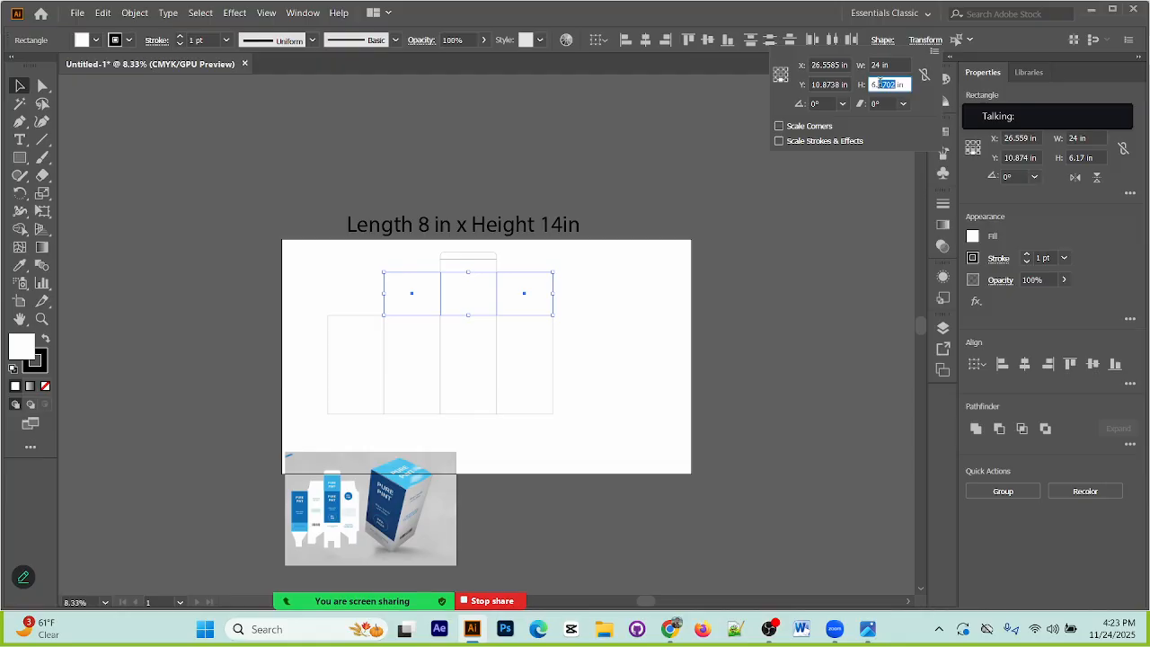
key("BackSpace")
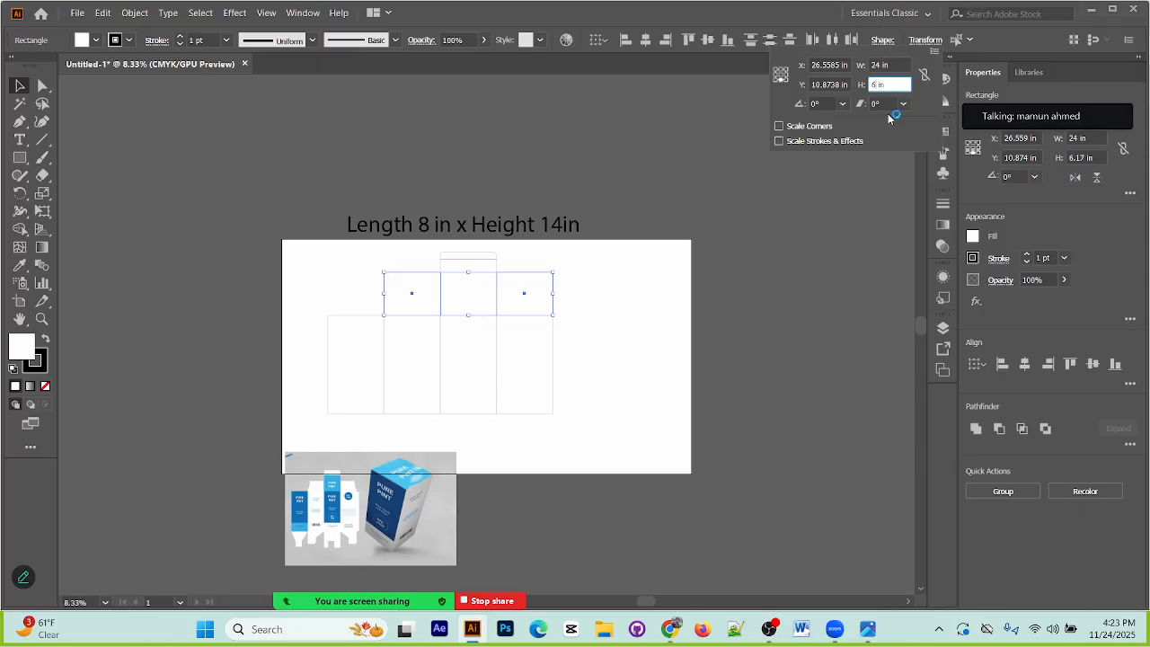
key("Return")
left_click(161, 220)
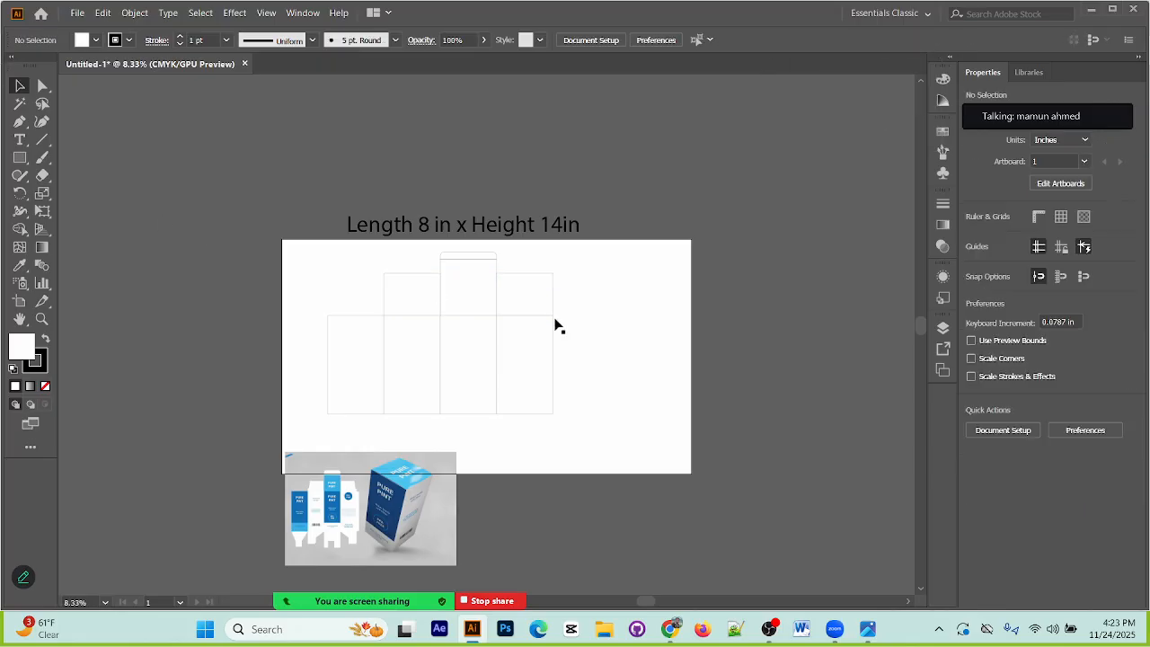
Step: Check the dimensions of the square top flap between the two side flaps
left_click_drag(338, 269, 596, 313)
left_click(594, 311)
left_click(497, 267)
left_click(908, 40)
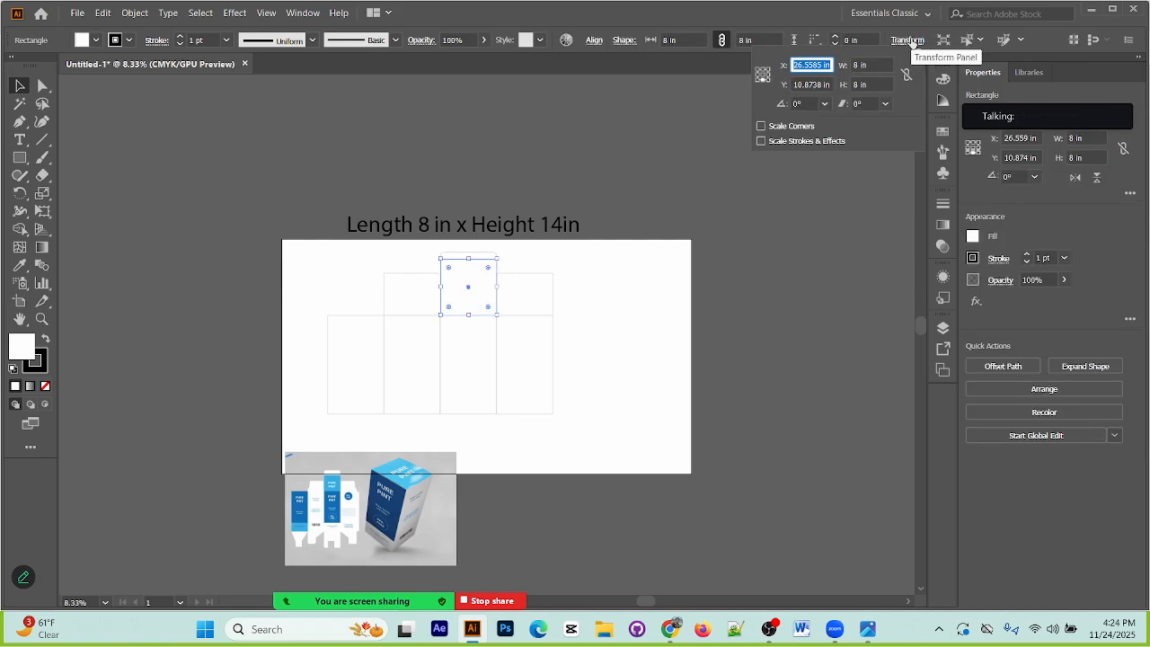
left_click(657, 324)
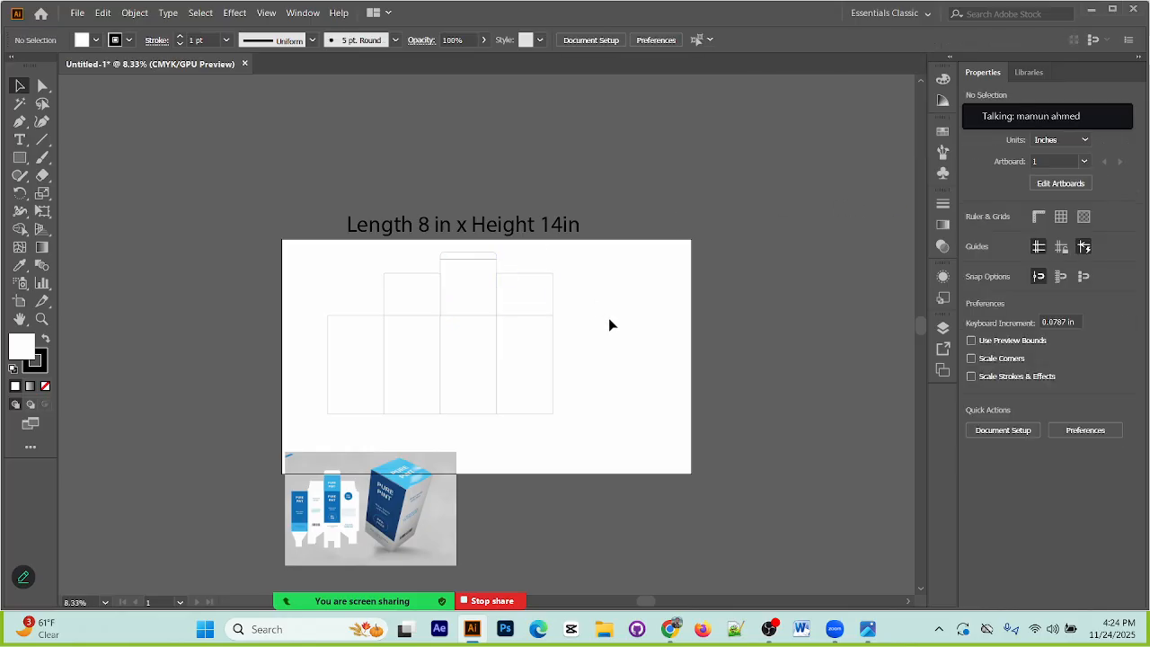
left_click_drag(365, 278, 591, 305)
left_click(614, 311)
Step: Examine the flap shapes in the packaging reference image and compare them with the drawn top flaps
scroll(382, 450, "down", 2)
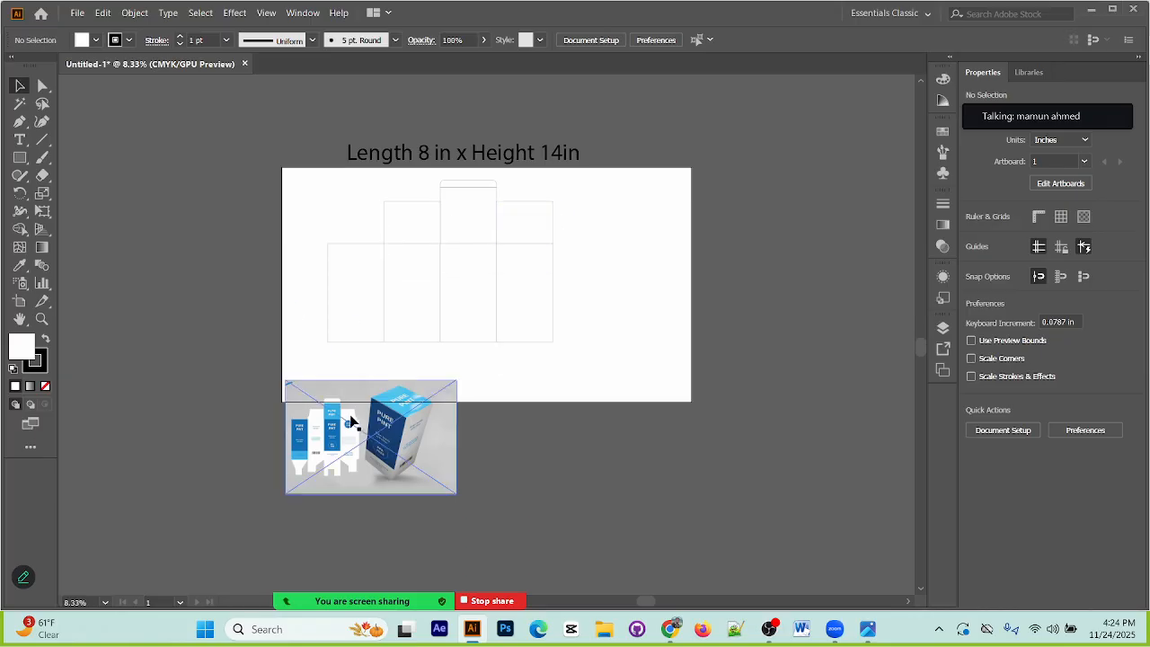
key("ctrl+equal")
key("ctrl+equal")
key("ctrl+equal")
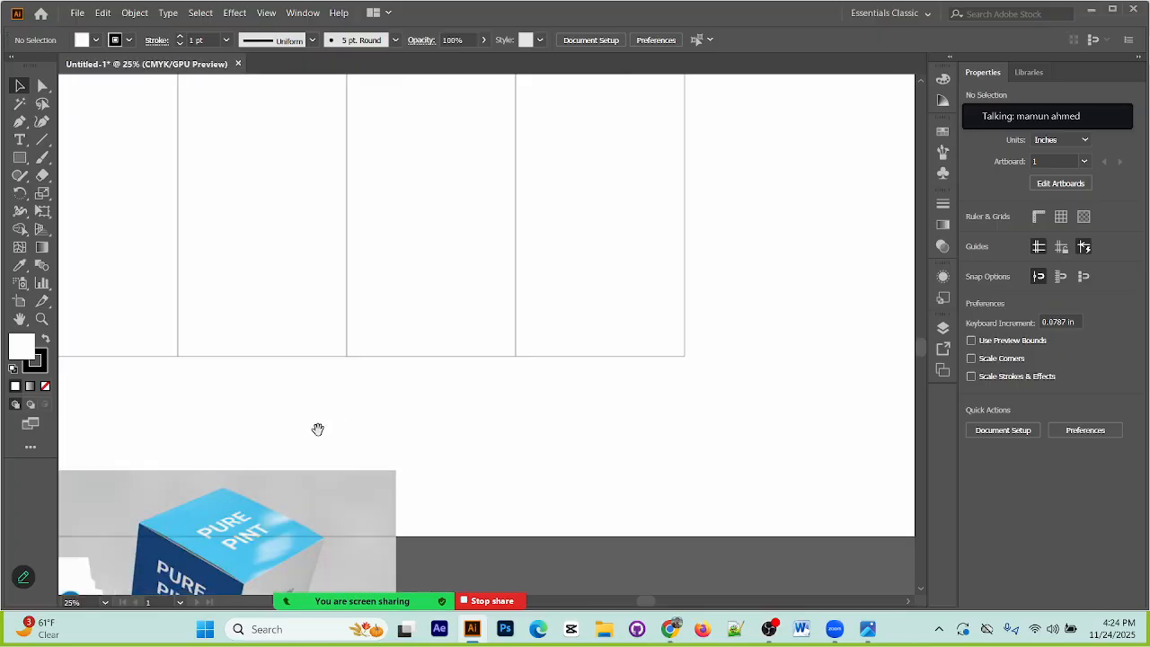
left_click_drag(341, 410, 510, 158)
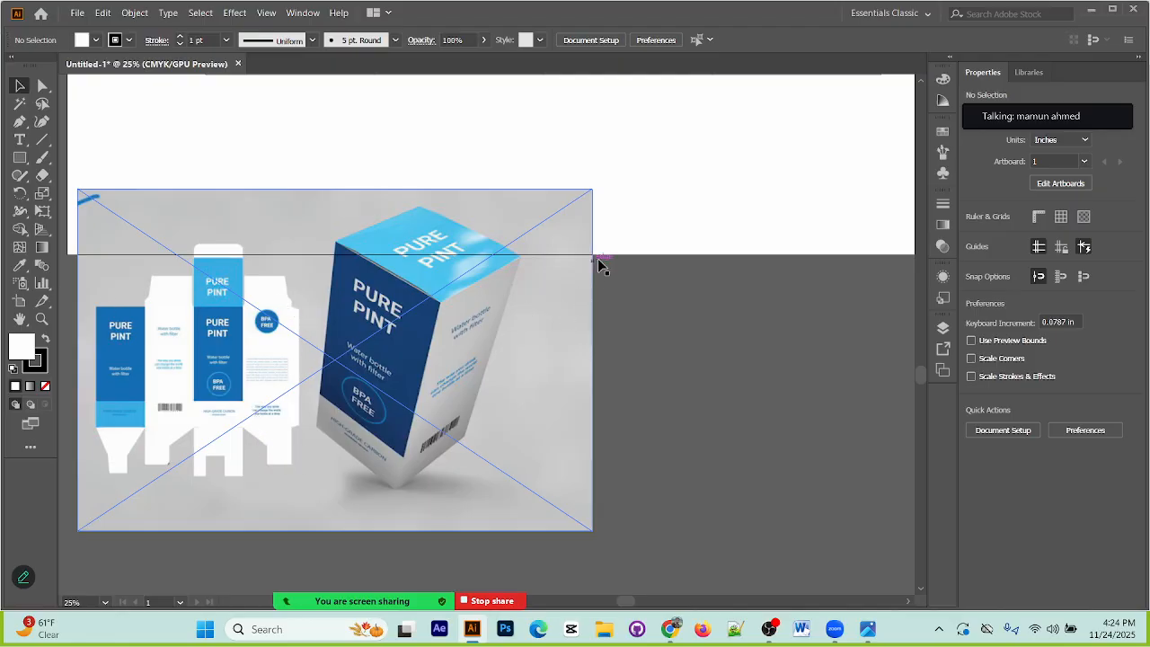
scroll(599, 264, "up", 8)
left_click_drag(583, 373, 534, 311)
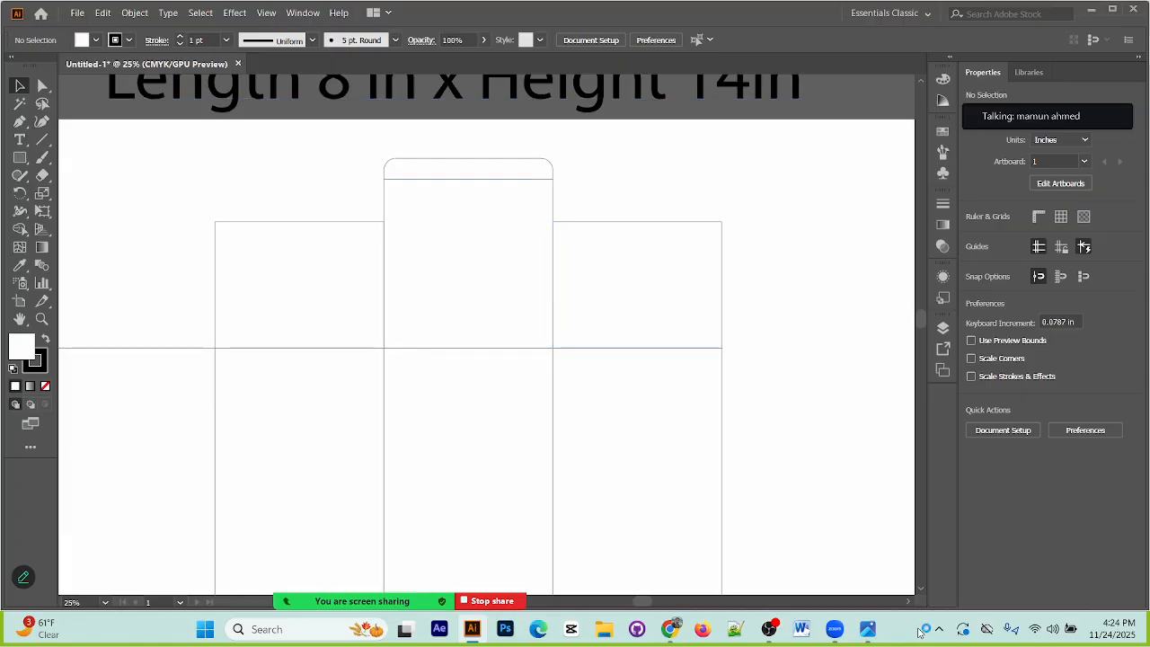
Step: Place a horizontal ruler guide along the top edge of the panel row and select it
left_click_drag(611, 68, 620, 350)
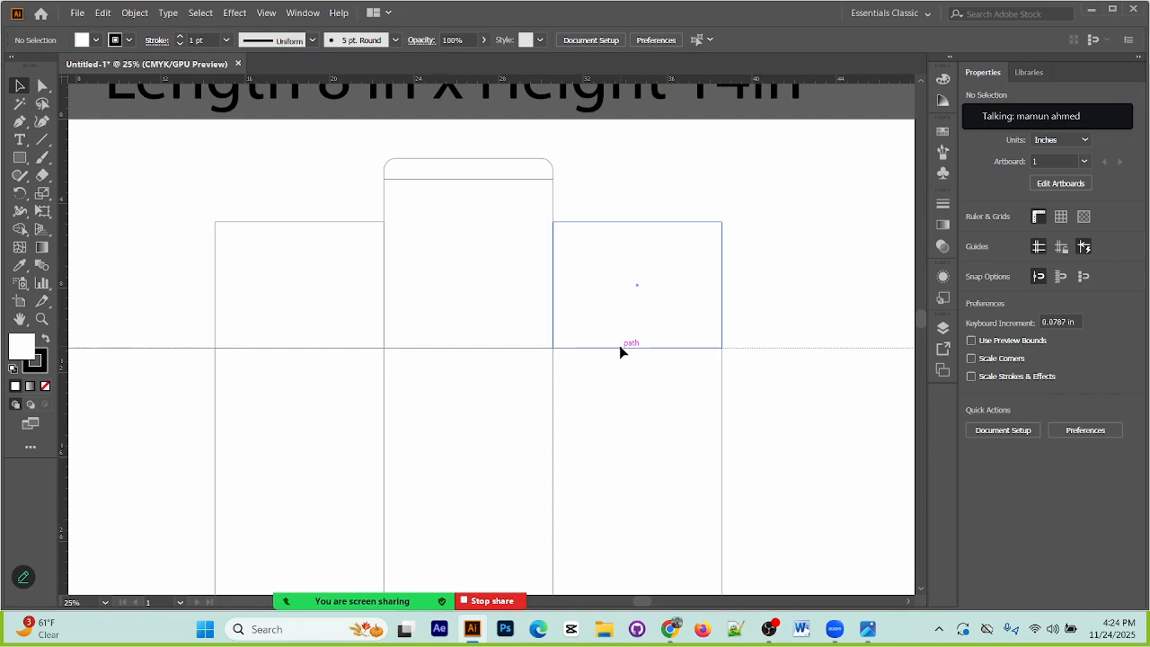
right_click(816, 351)
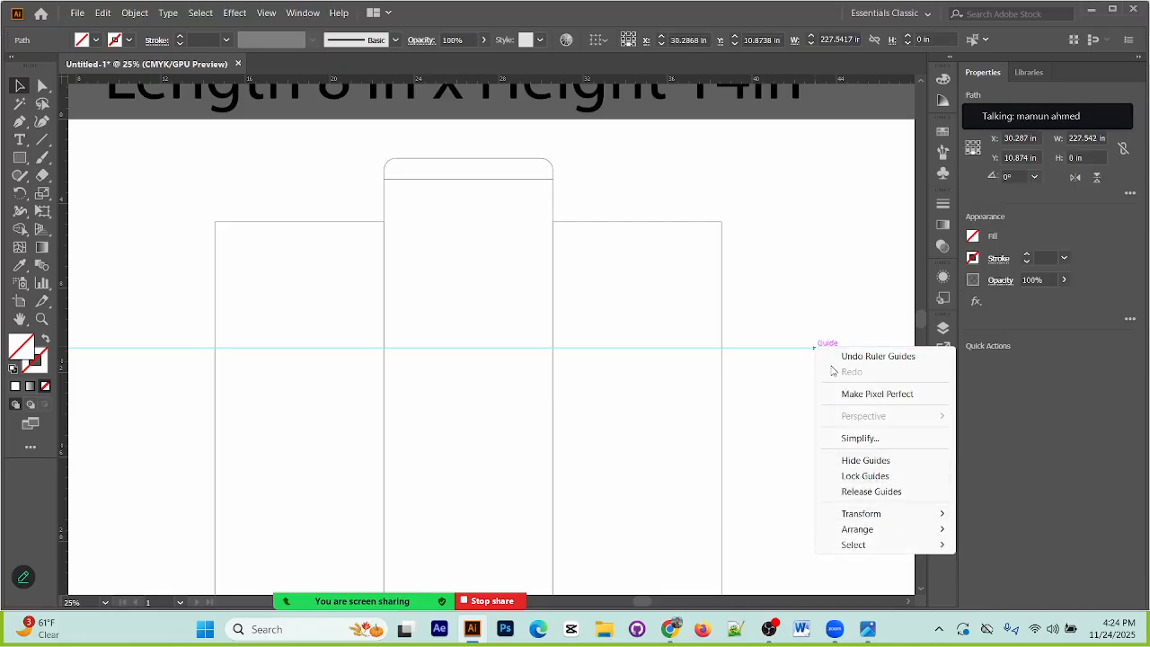
left_click(821, 287)
left_click(820, 349)
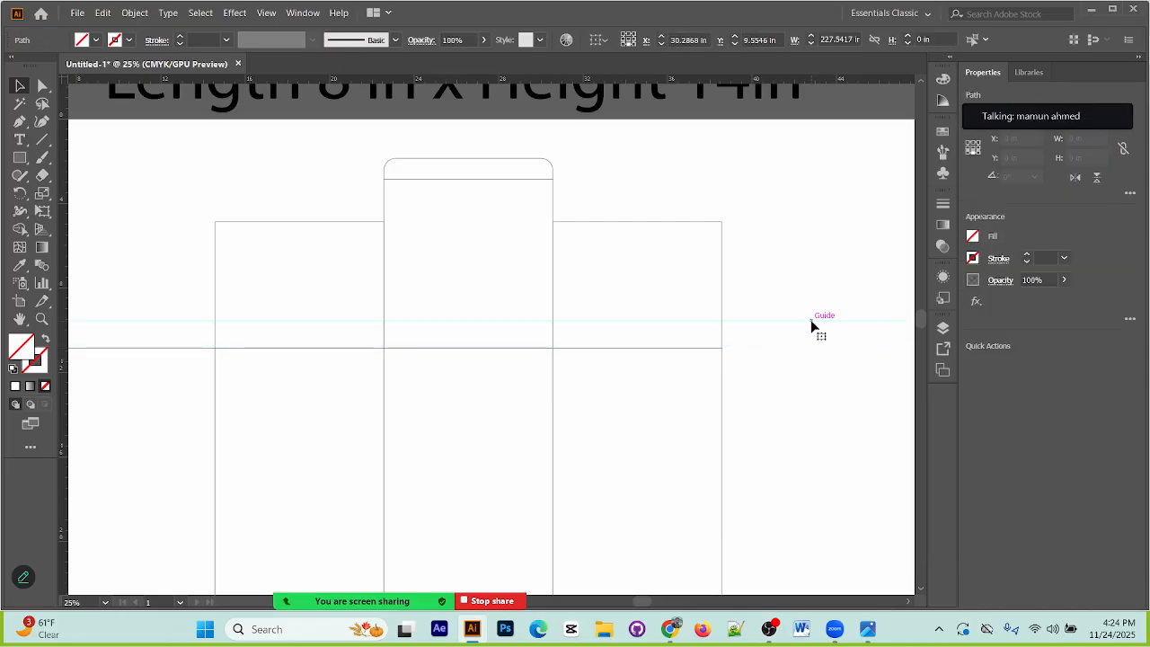
left_click_drag(819, 314, 833, 404)
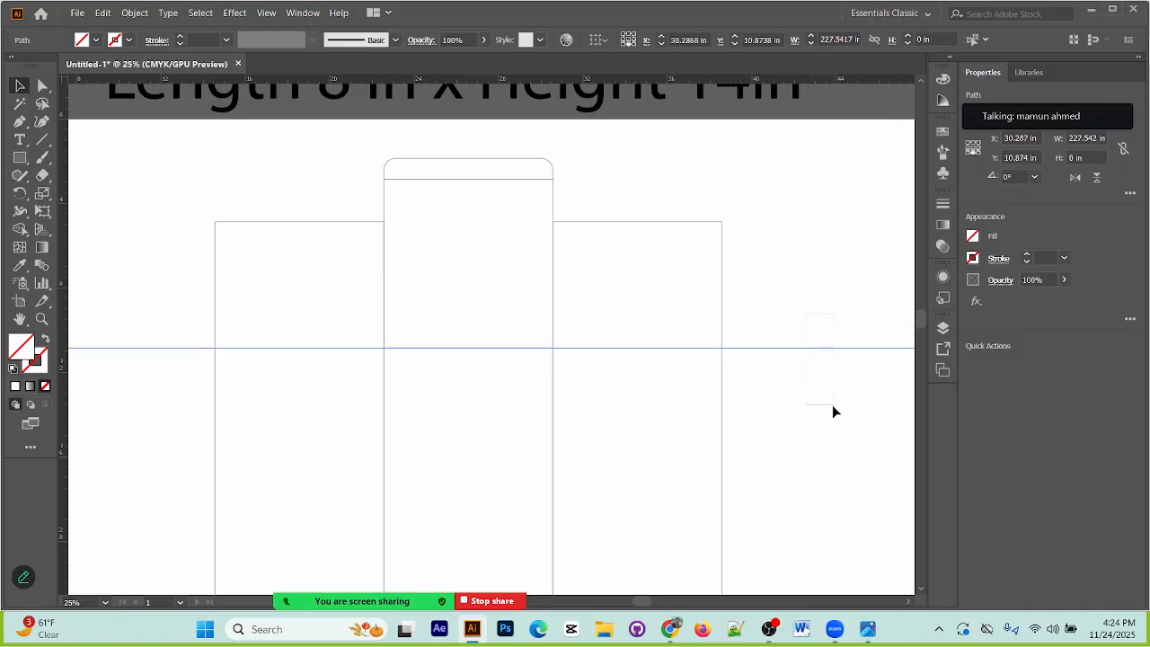
Step: Set the keyboard increment to 4 mm in the general preferences
left_click(102, 12)
mouse_move(201, 479)
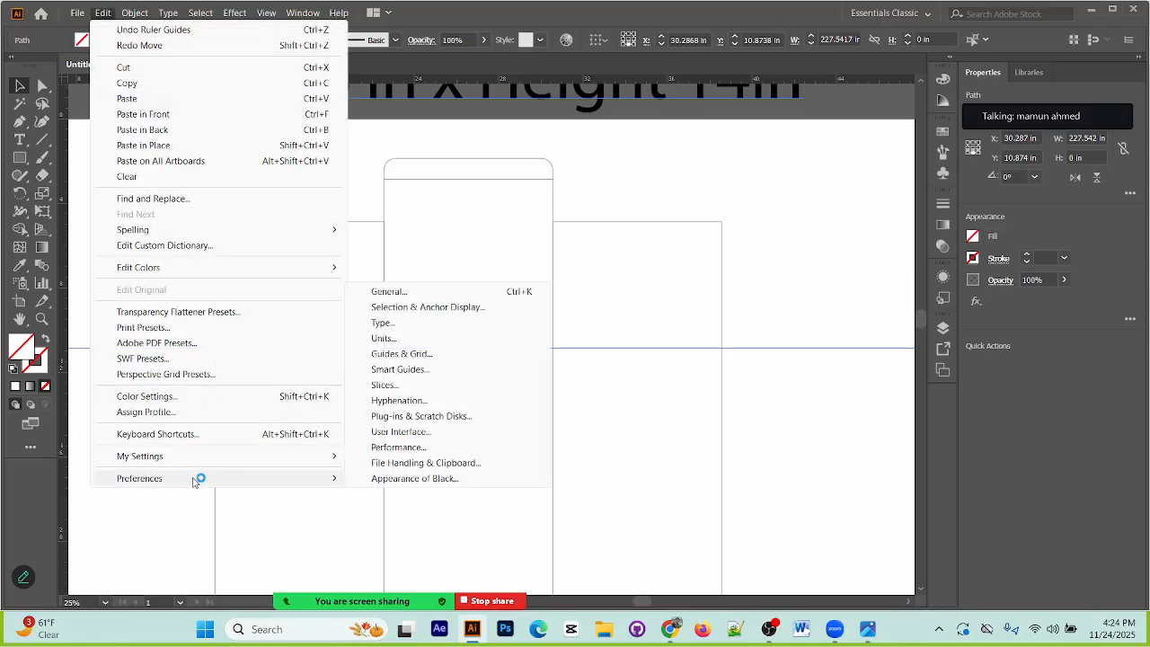
left_click(433, 296)
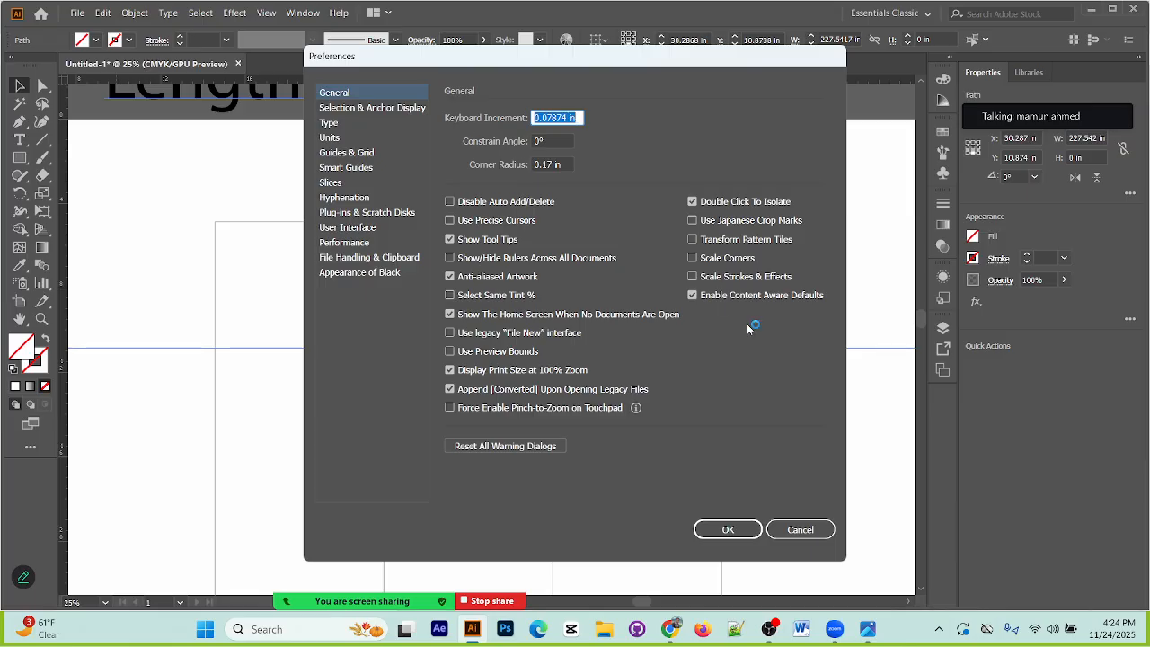
type("4")
left_click(732, 529)
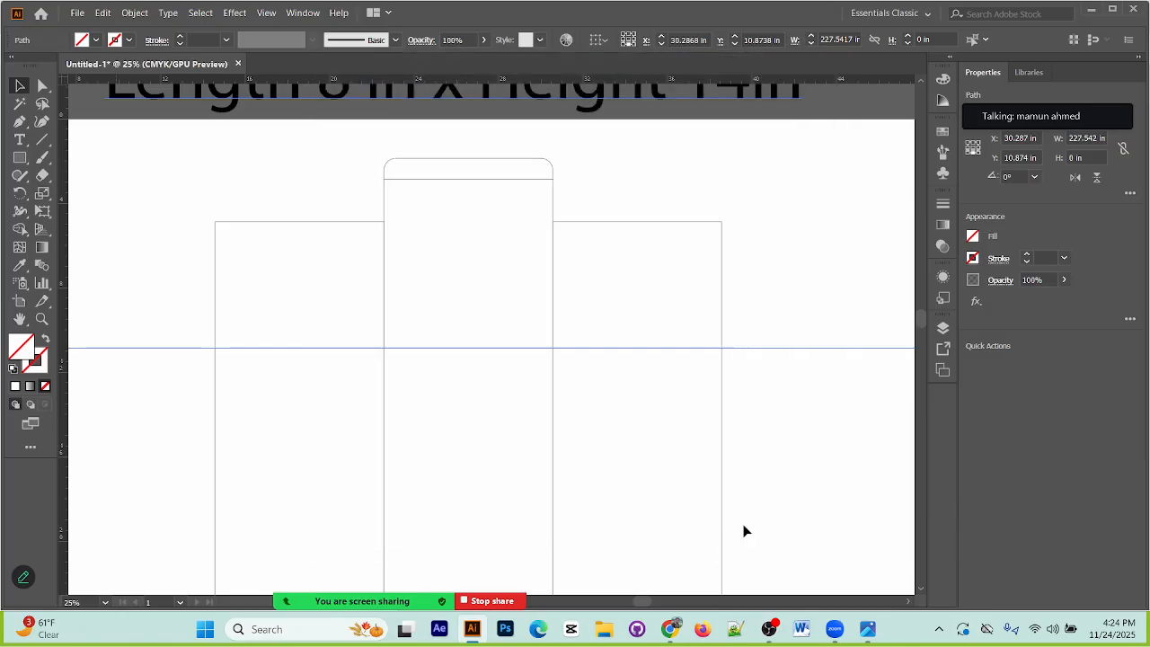
Step: Place a copy of the horizontal guide 20 mm above the panel row's top edge and clear the selection
left_click(788, 390)
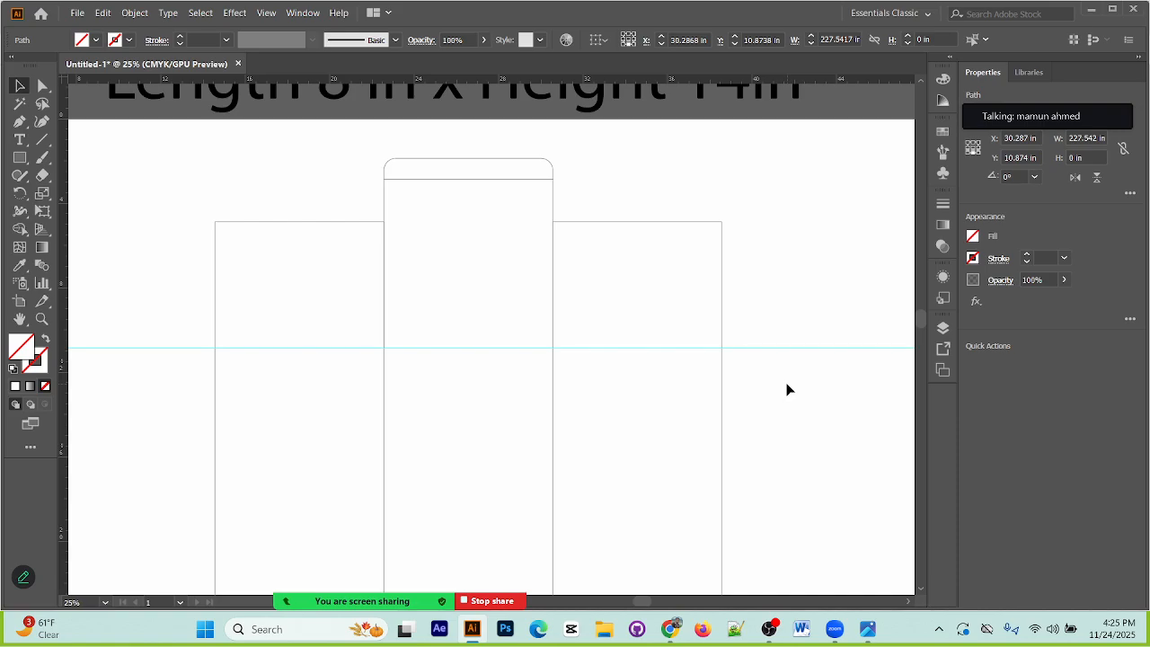
key("Up")
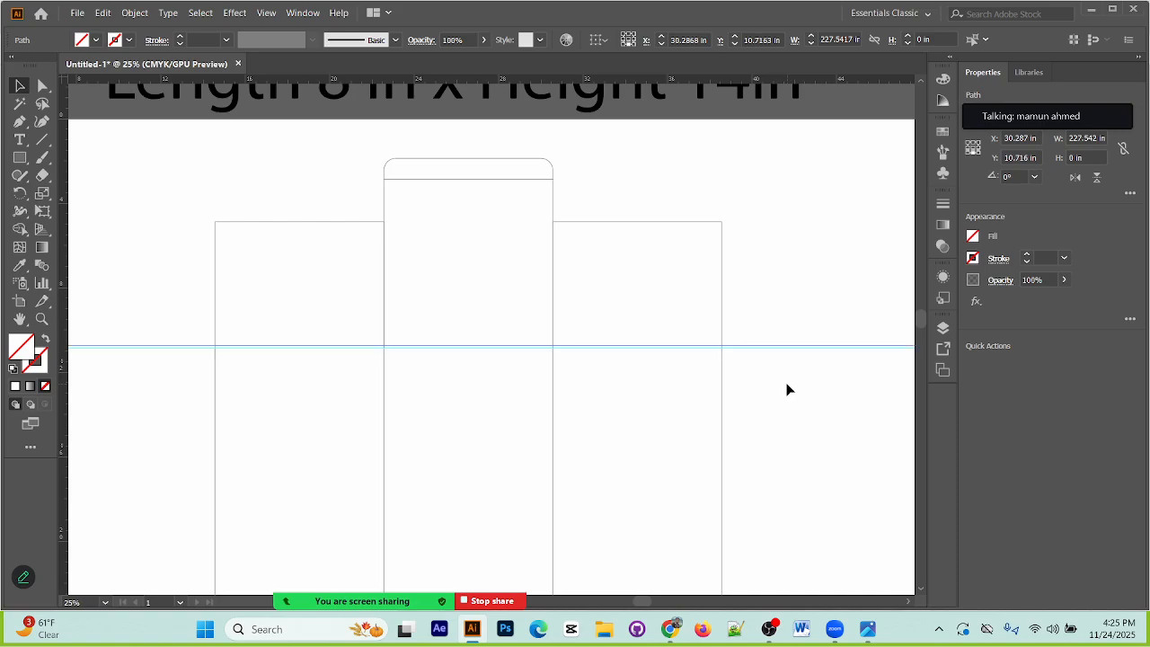
key("Up")
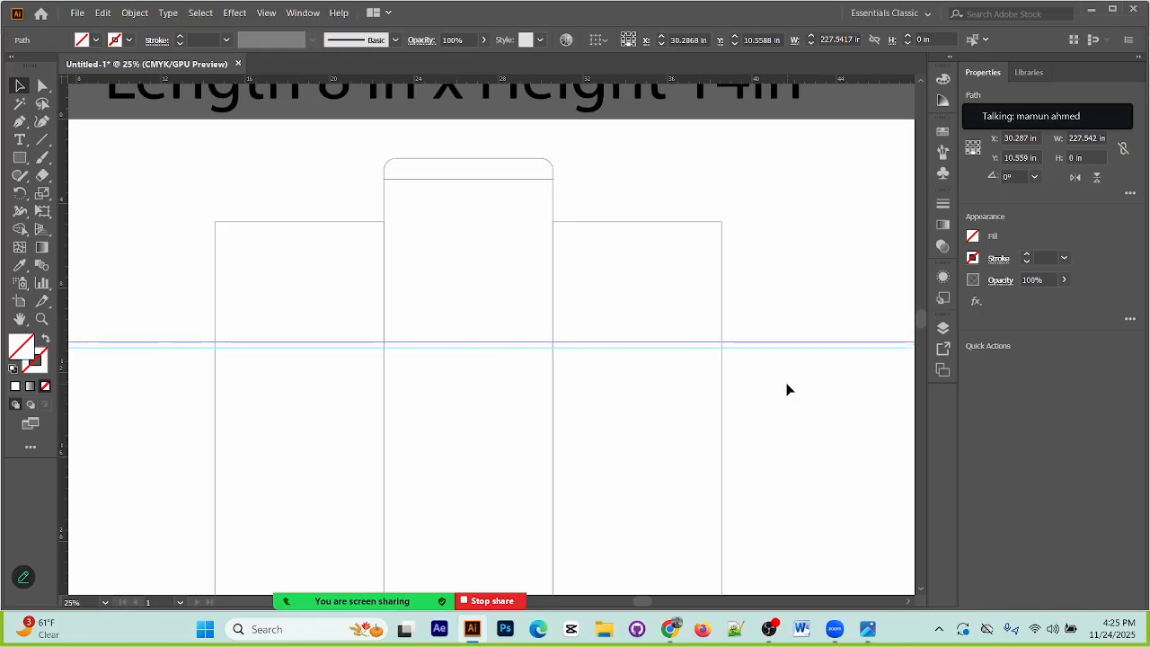
key("Up")
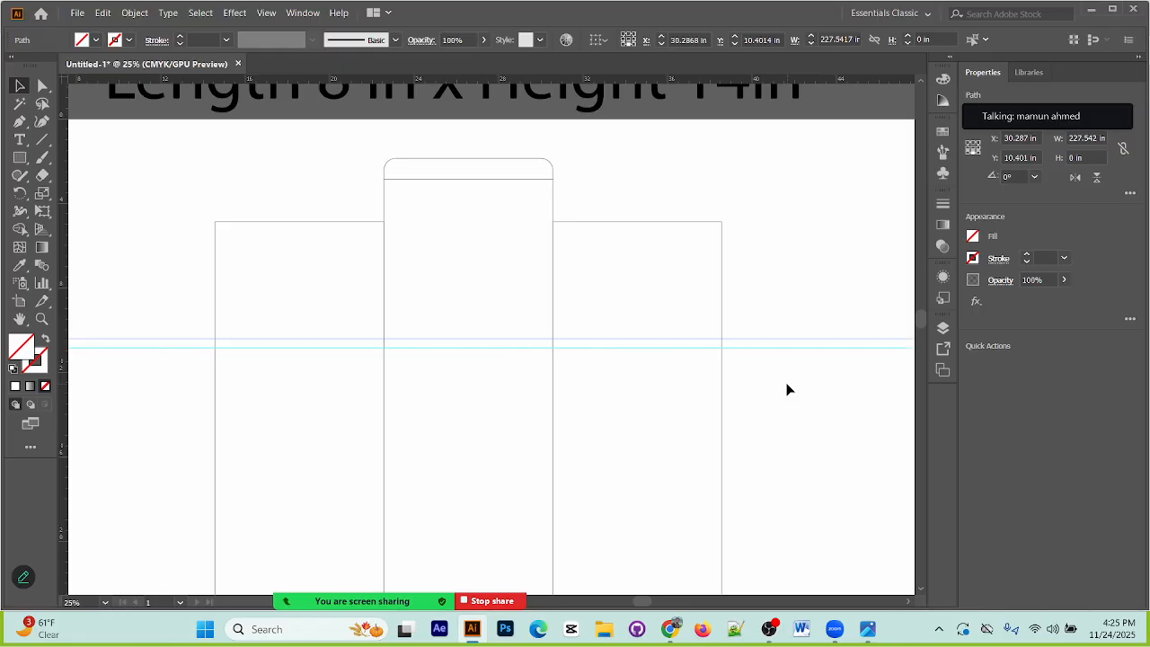
key("Up")
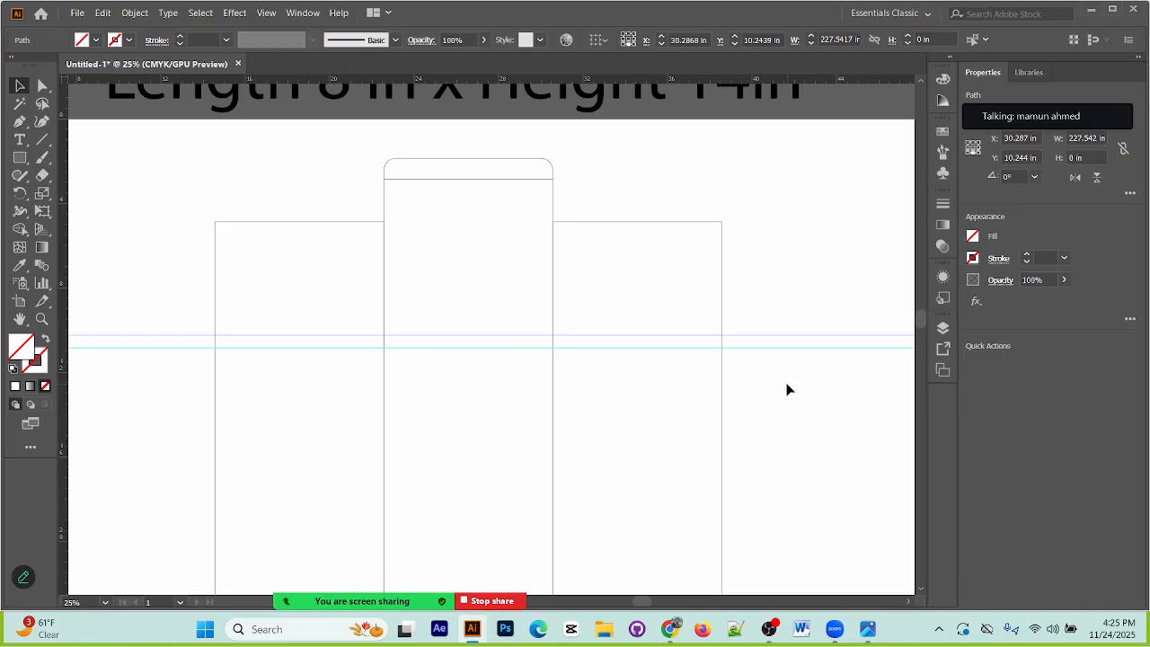
key("Up")
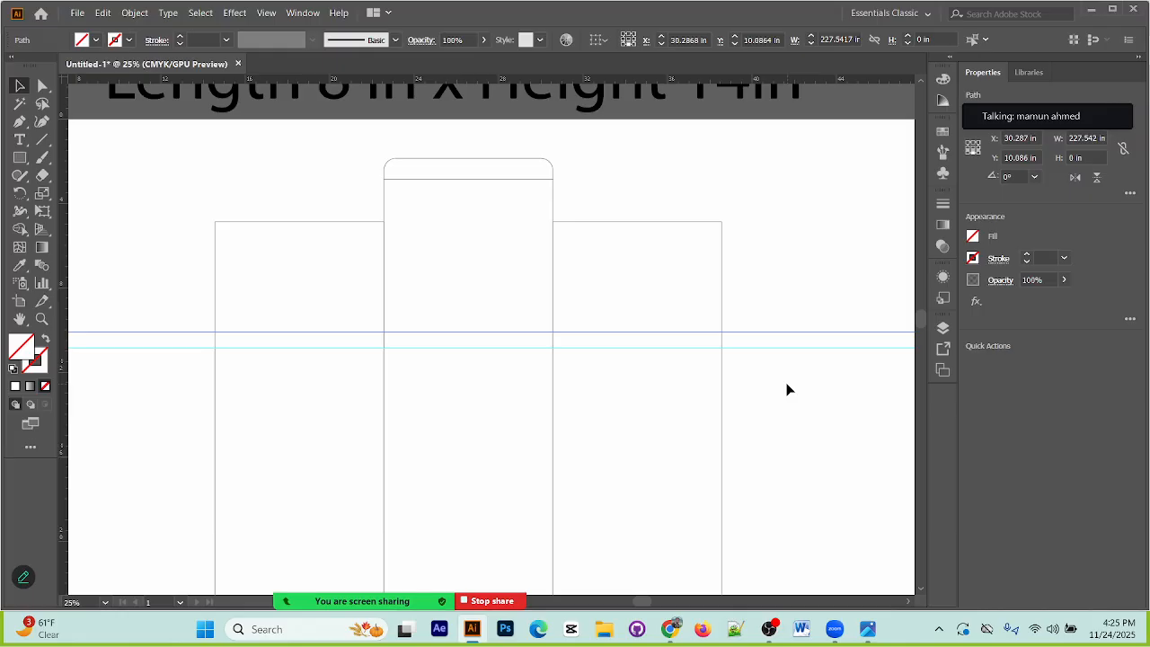
left_click_drag(486, 128, 503, 457)
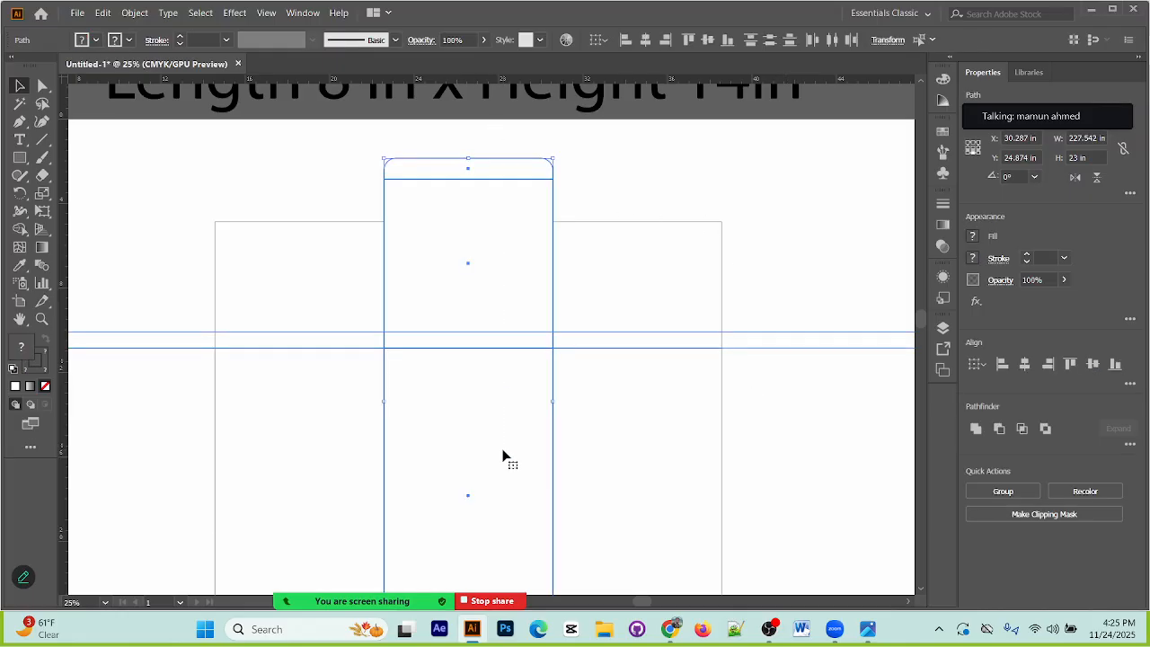
left_click(289, 351)
Step: Add an anchor point to both side edges of the flap above the fourth panel, where the upper guide crosses them
scroll(309, 430, "down", 10)
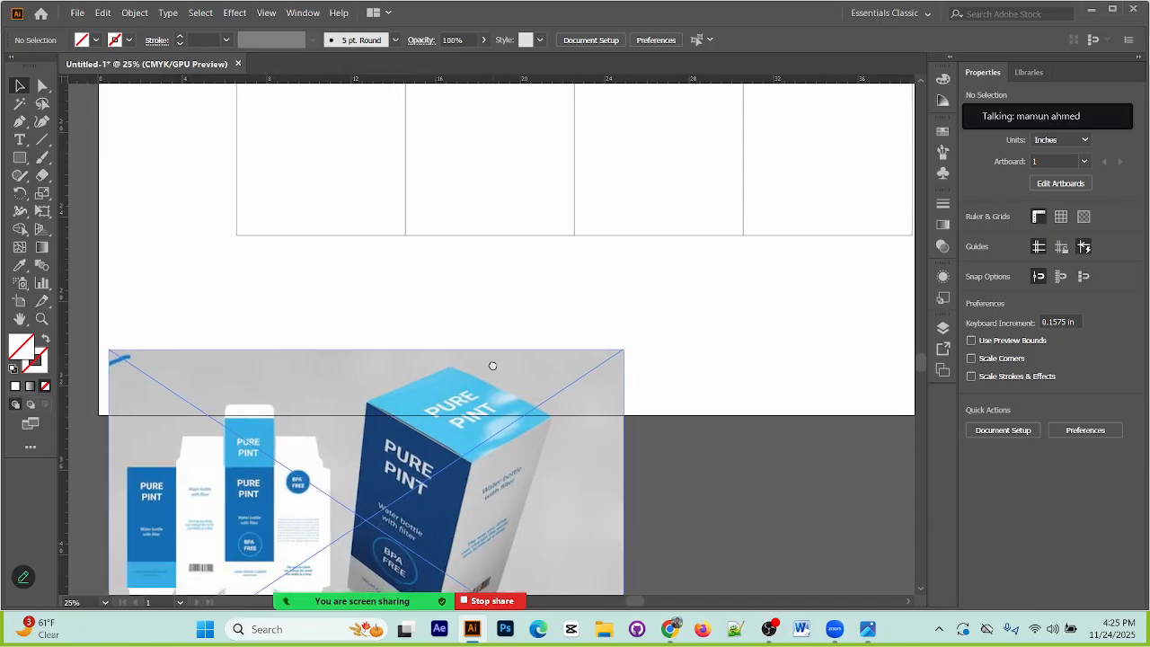
scroll(514, 411, "up", 10)
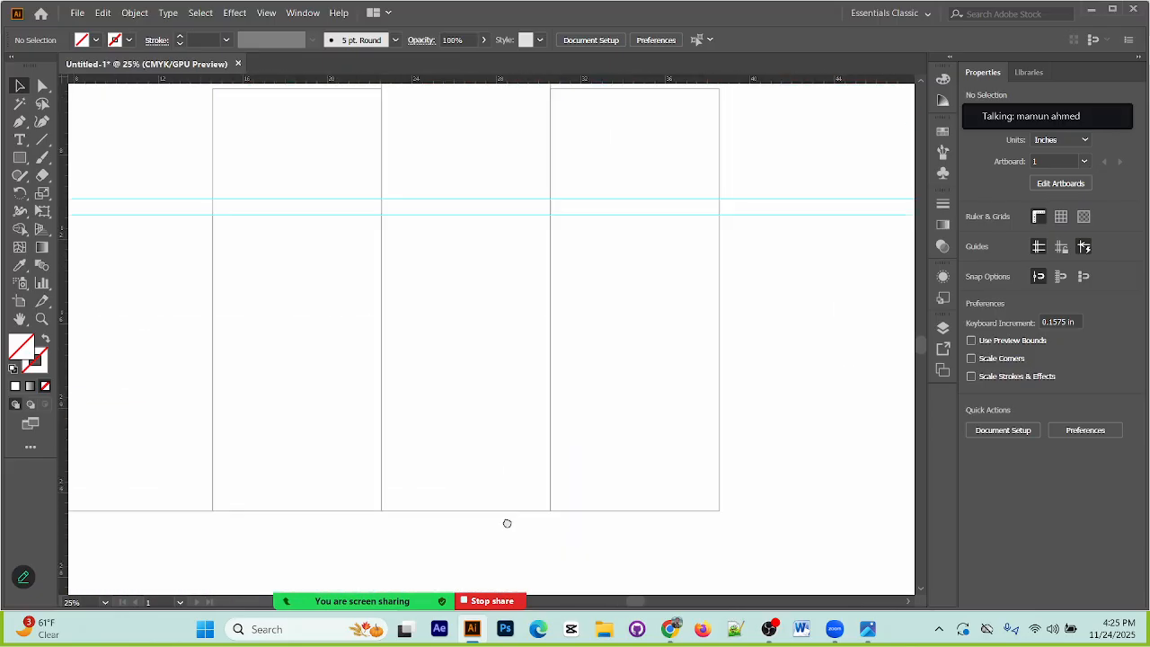
scroll(506, 515, "right", 2)
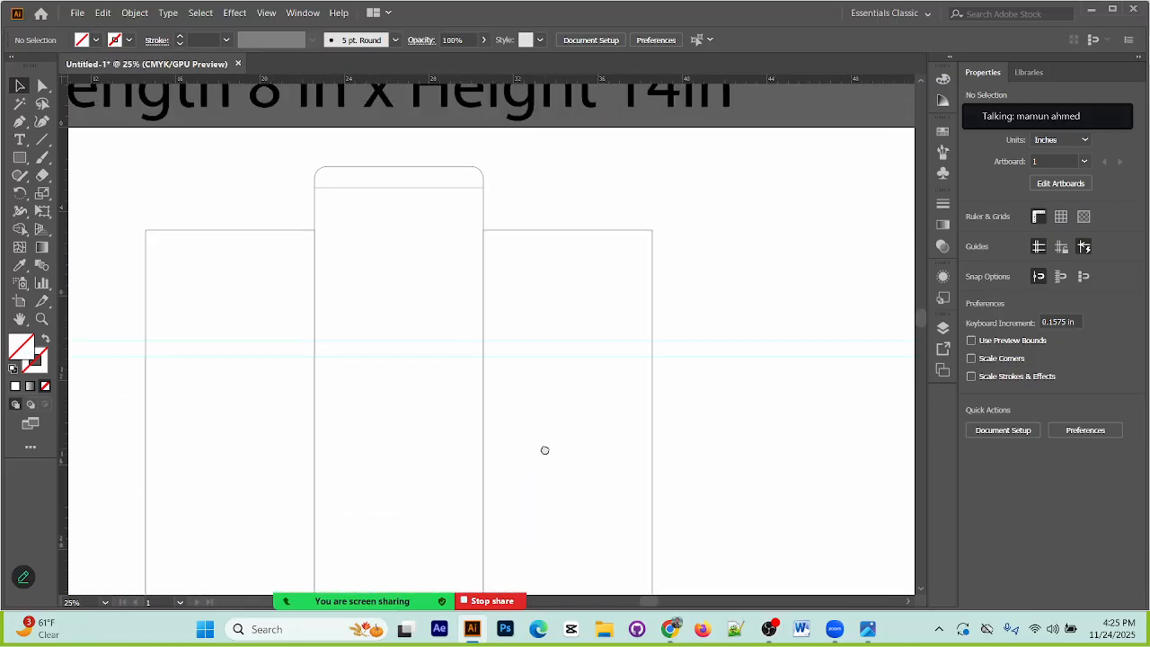
left_click(653, 268)
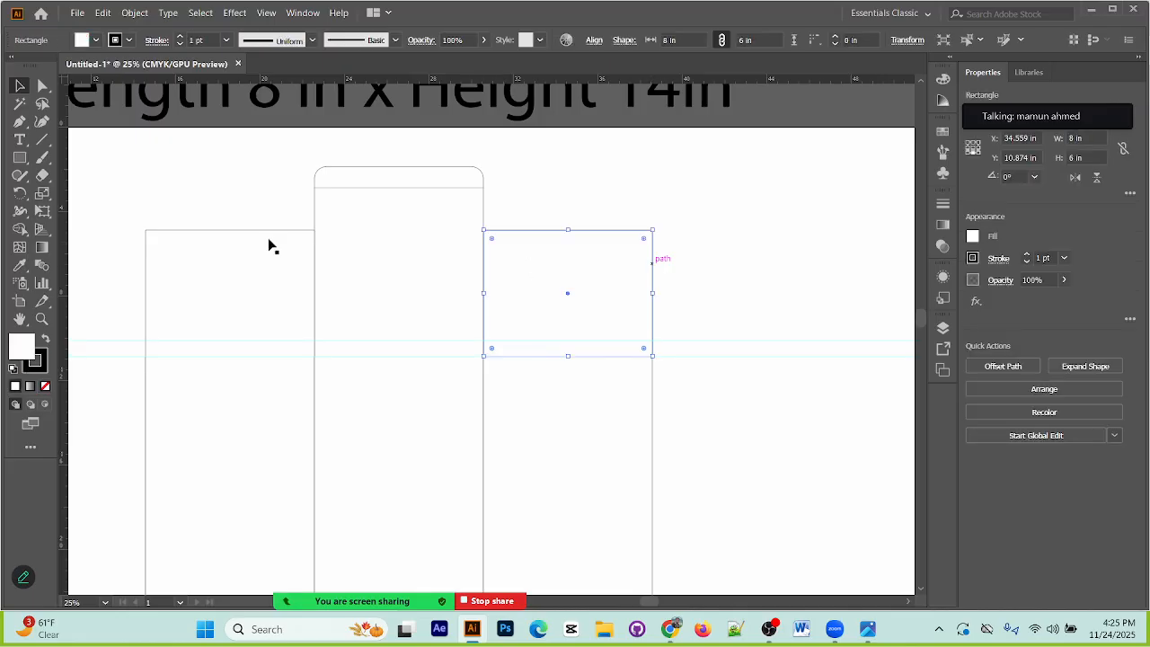
left_click(21, 122)
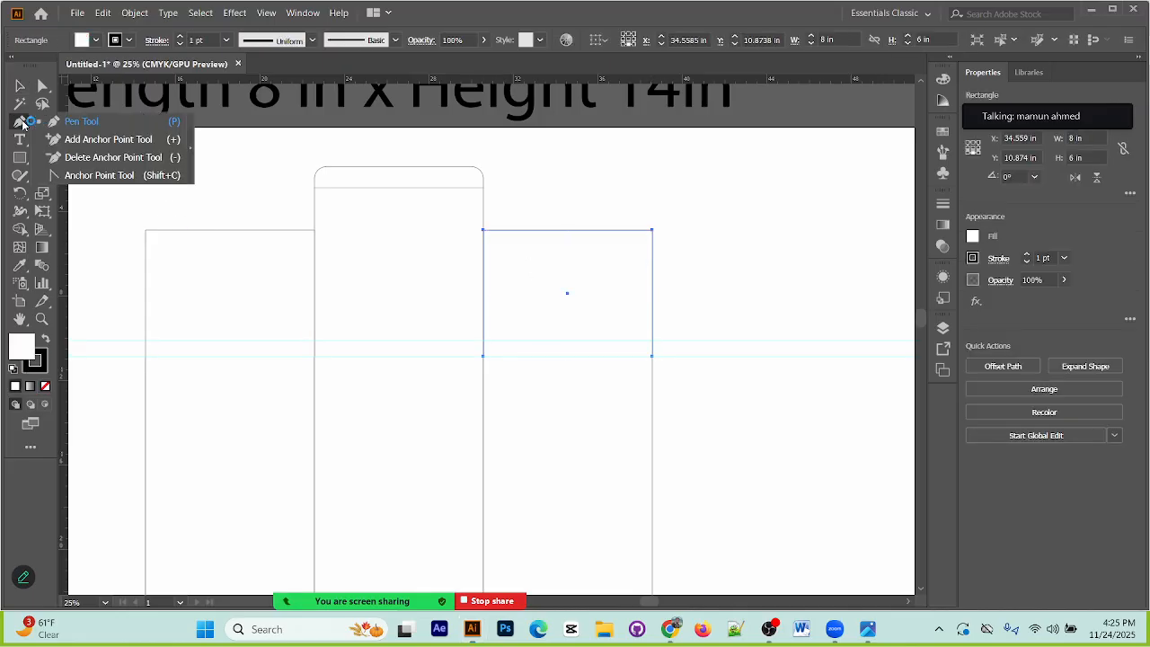
left_click(111, 140)
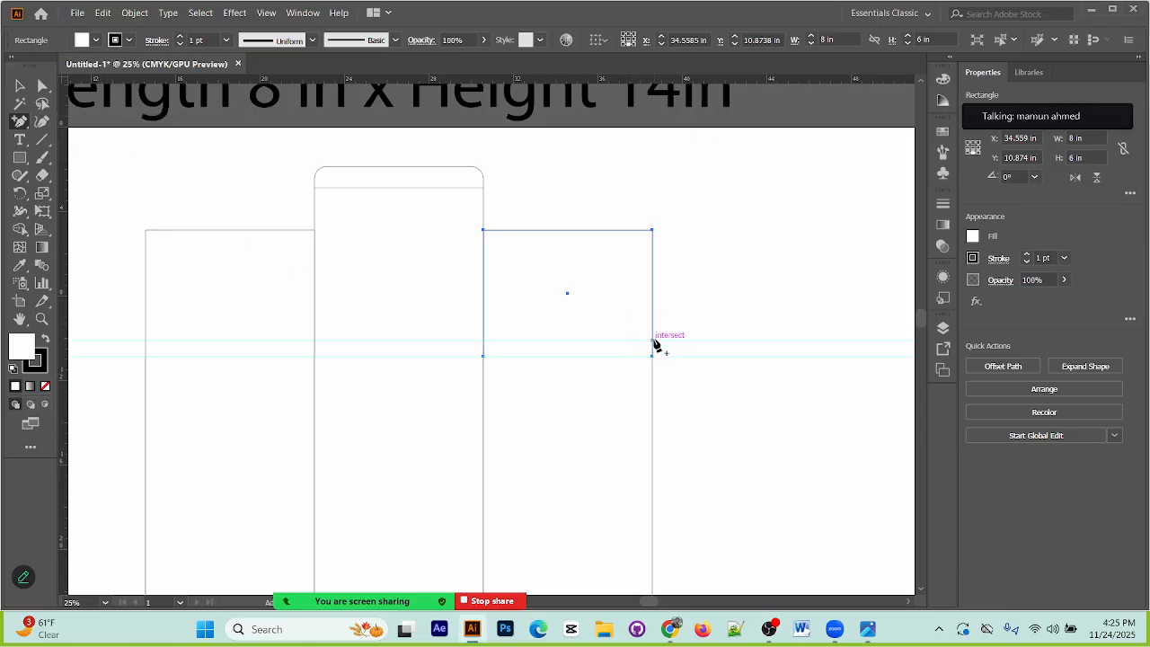
key("ctrl+equal")
key("ctrl+equal")
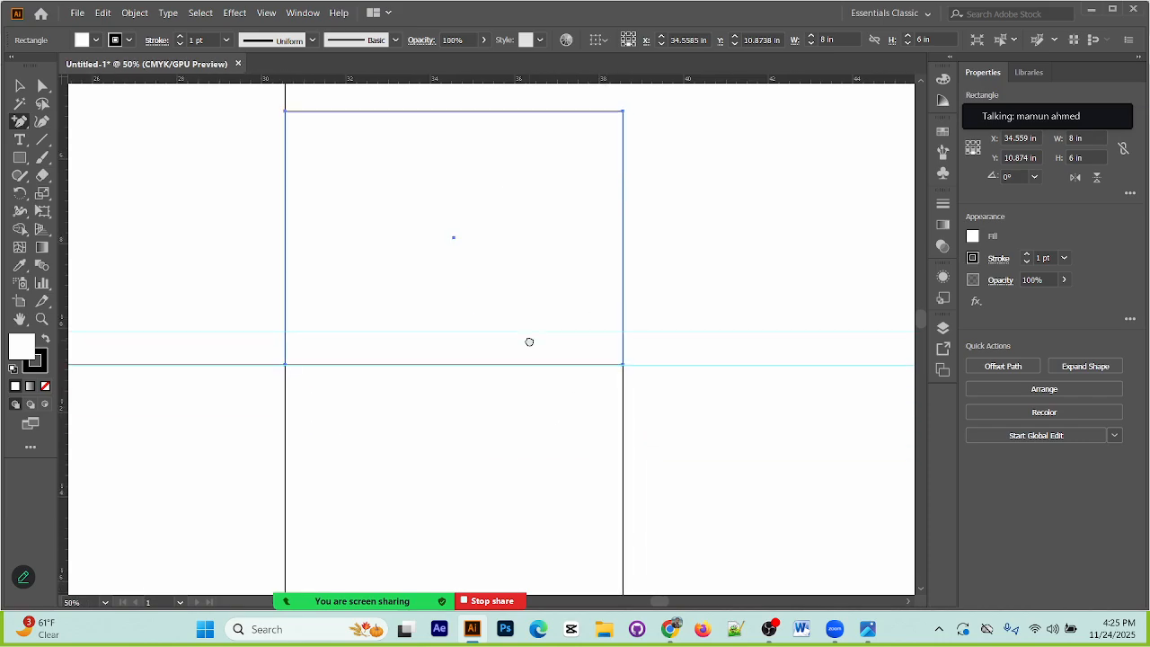
left_click(623, 332)
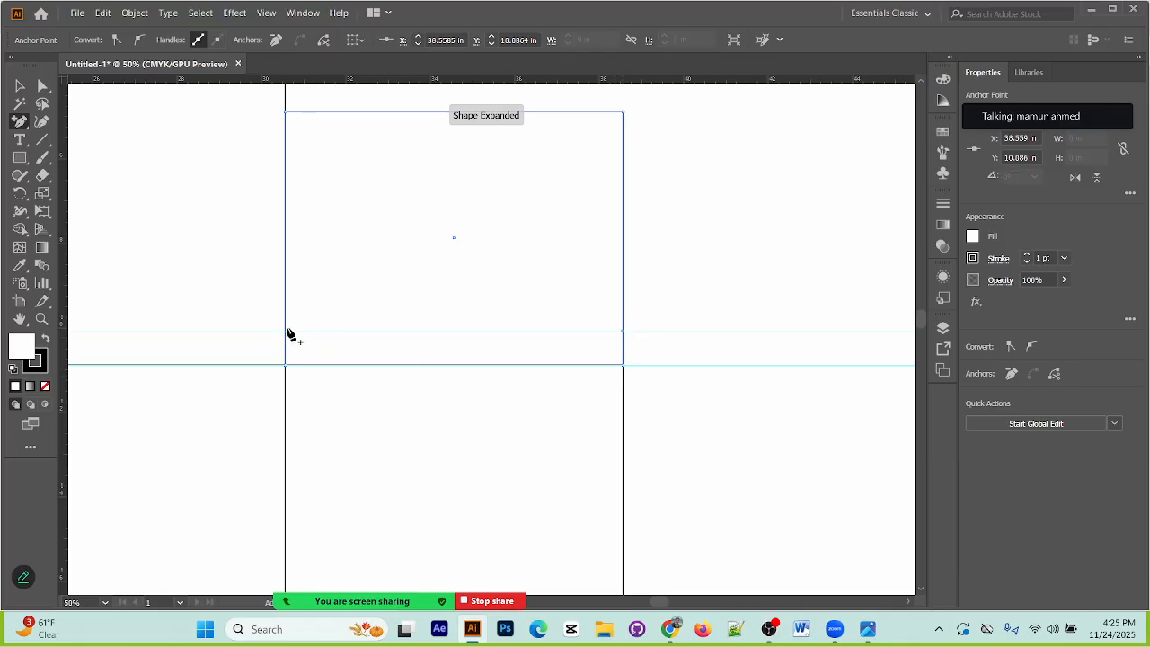
left_click(286, 332)
Step: Move the outer edge of the flap above the fourth panel inward by 12 mm, from the upper guide to its top corner
left_click(42, 85)
key("ctrl+minus")
key("ctrl+minus")
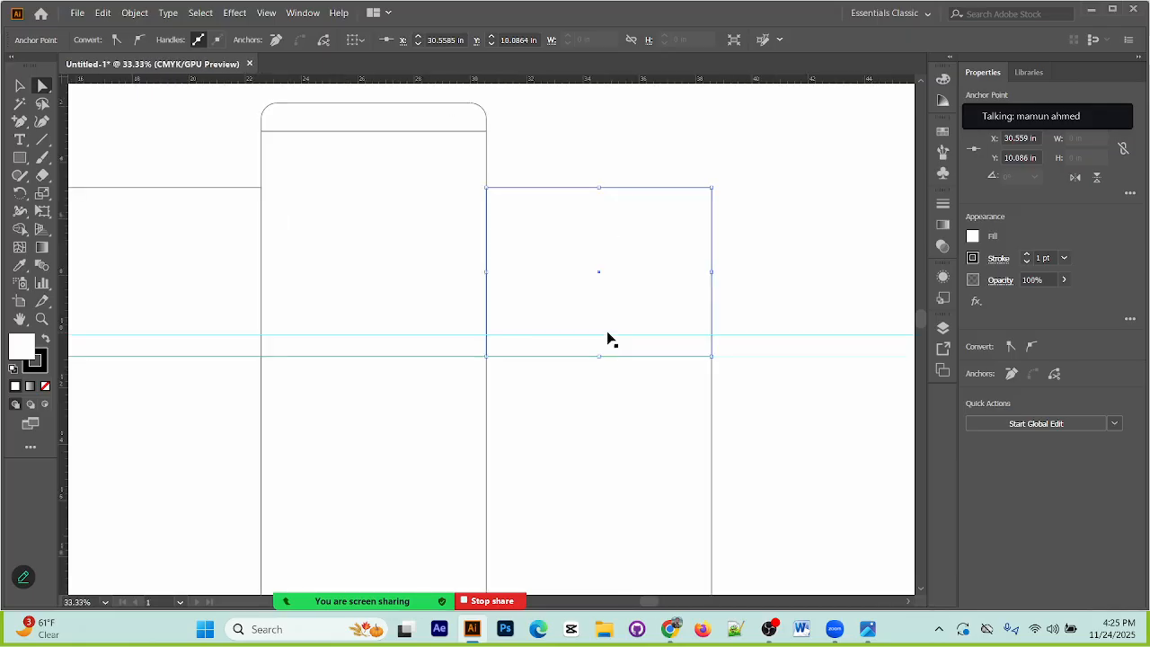
left_click_drag(310, 338, 427, 105)
left_click_drag(337, 370, 398, 81)
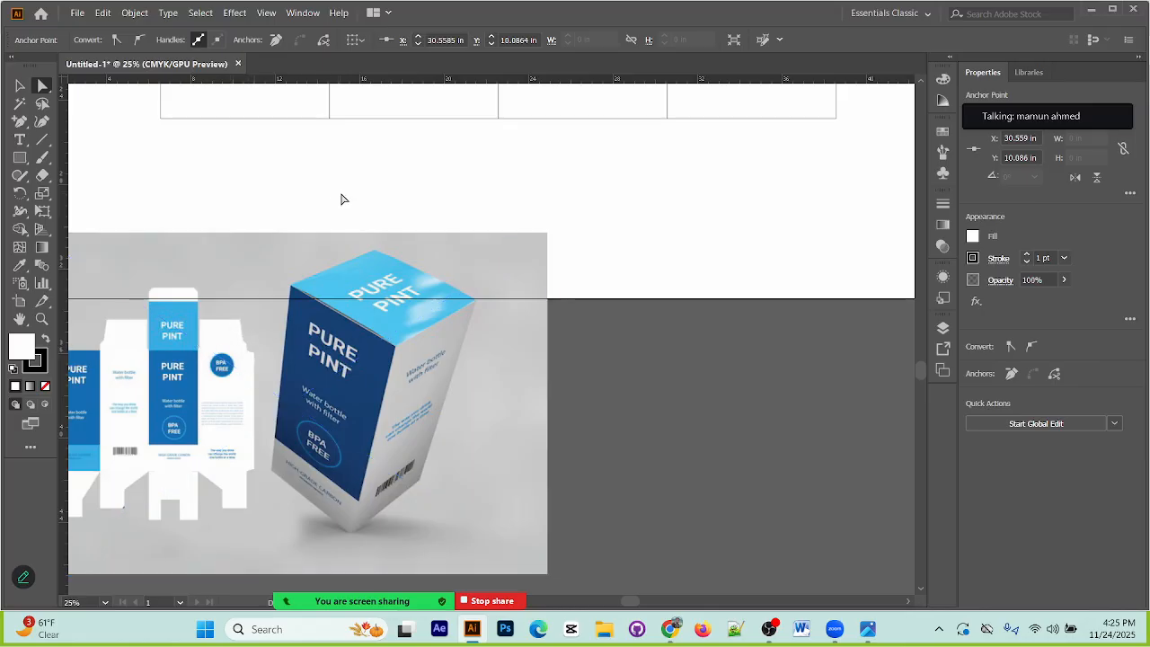
left_click_drag(496, 189, 405, 419)
left_click_drag(575, 126, 468, 372)
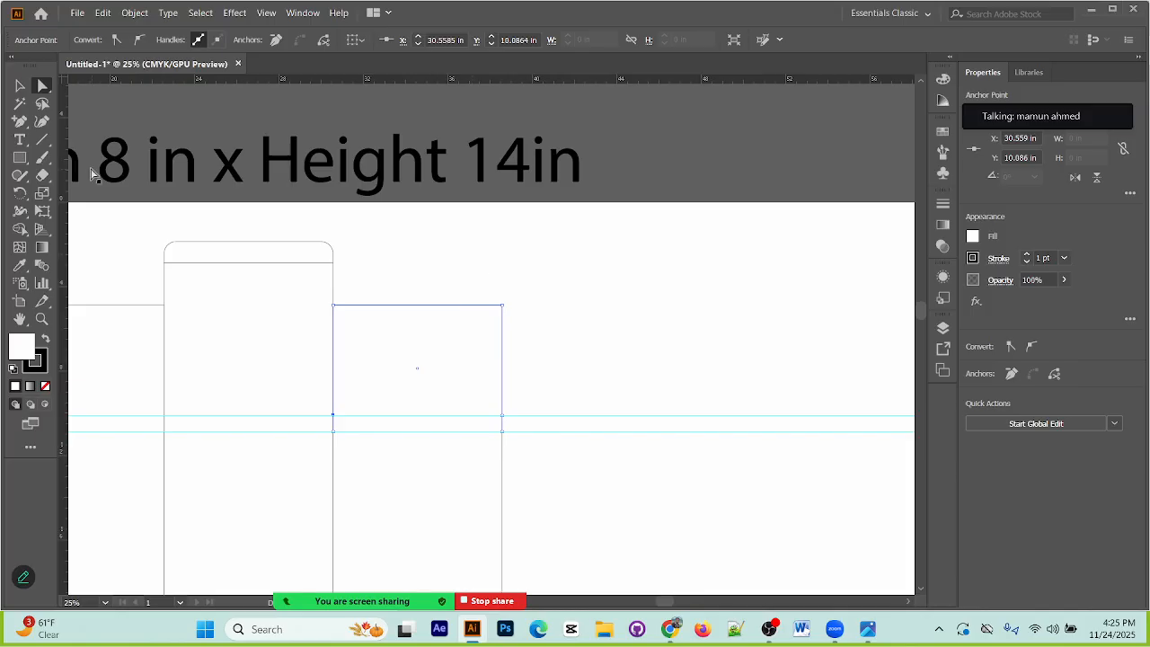
left_click_drag(453, 286, 559, 430)
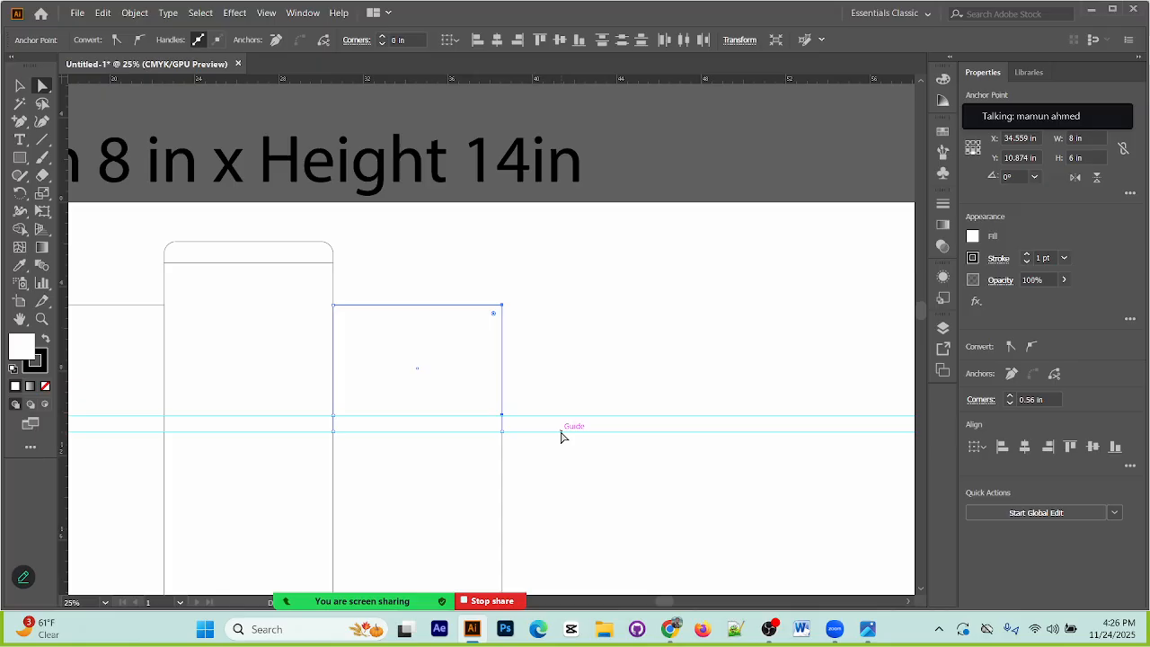
key("shift+Left")
key("shift+Left")
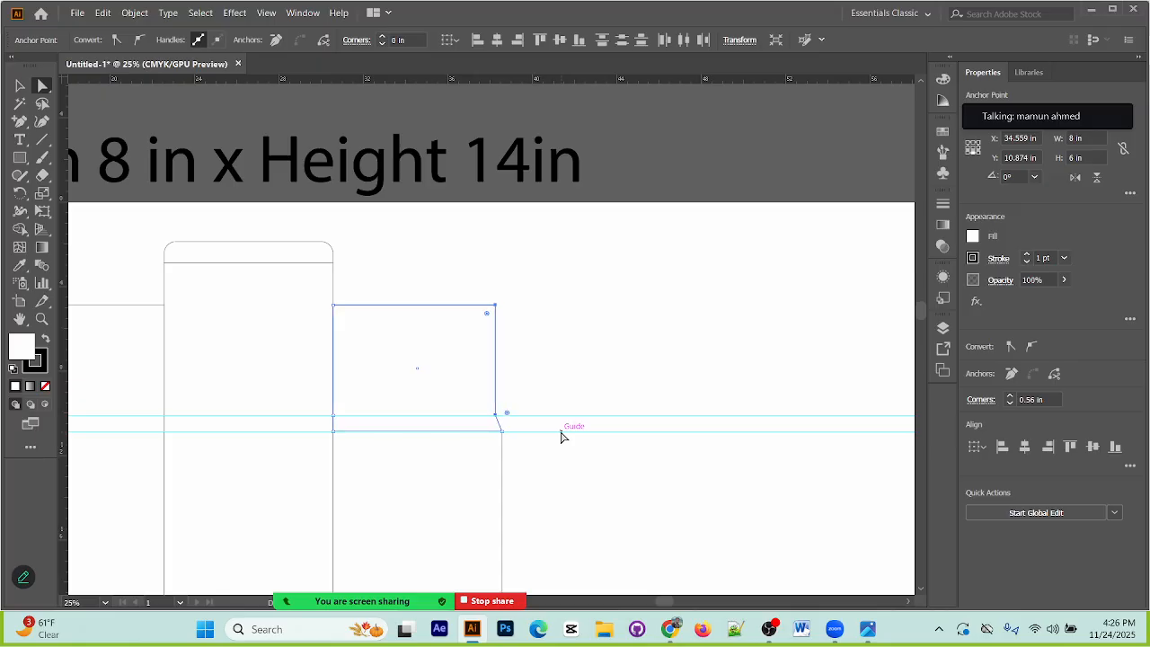
key("shift+Left")
Step: Move the same flap's inner edge, above the upper guide, 8 mm inward and deselect it
left_click_drag(316, 289, 372, 423)
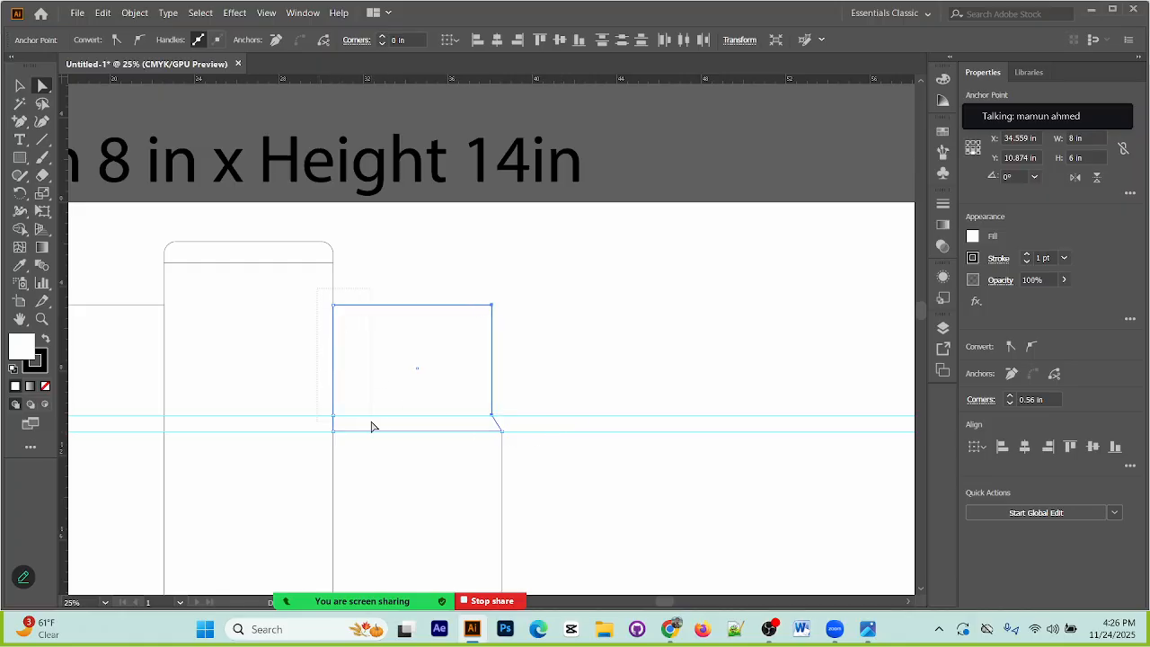
key("shift+Right")
key("shift+Right")
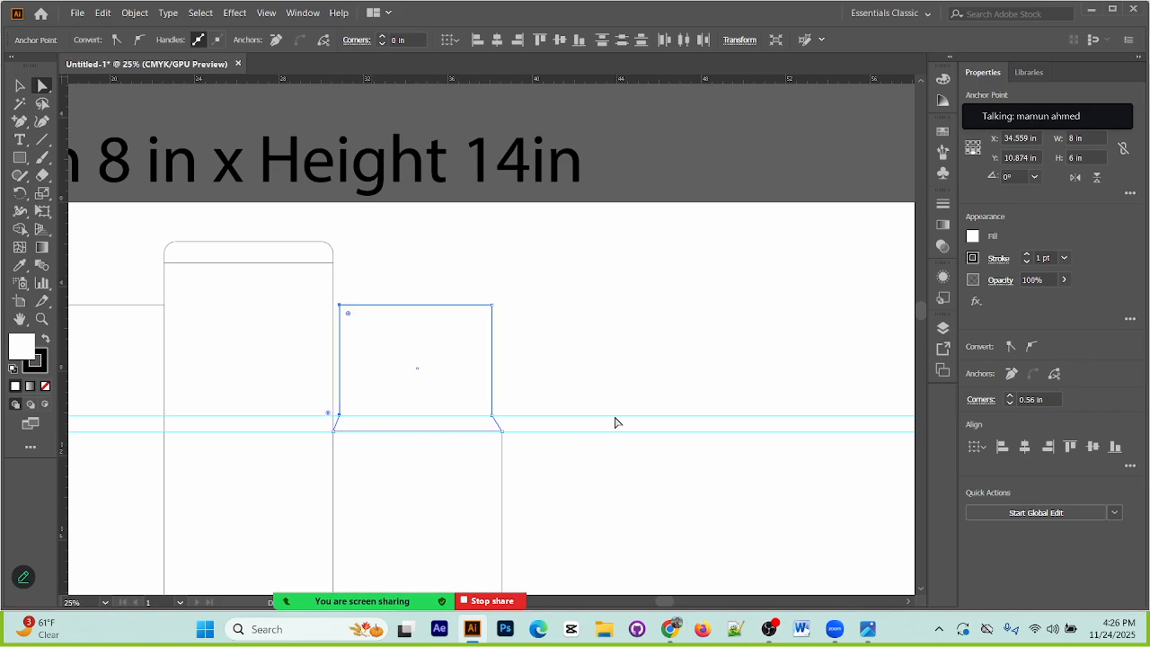
left_click(632, 475)
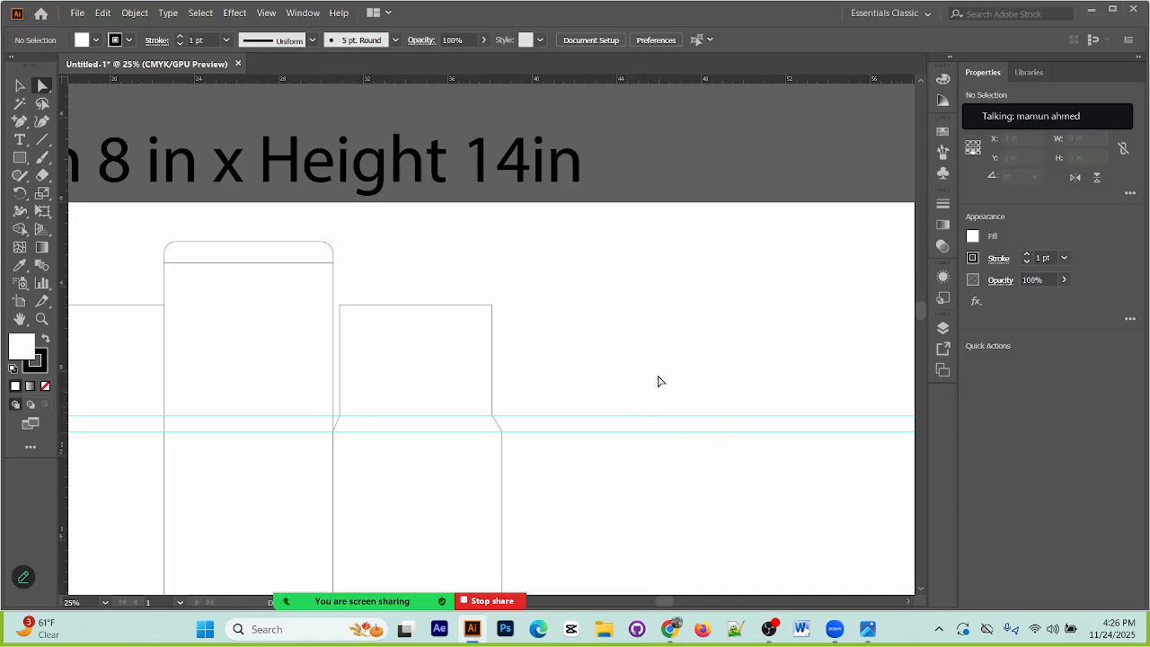
Step: Unlock and remove the two horizontal guides from the drawing
left_click_drag(496, 470, 706, 462)
left_click(227, 301)
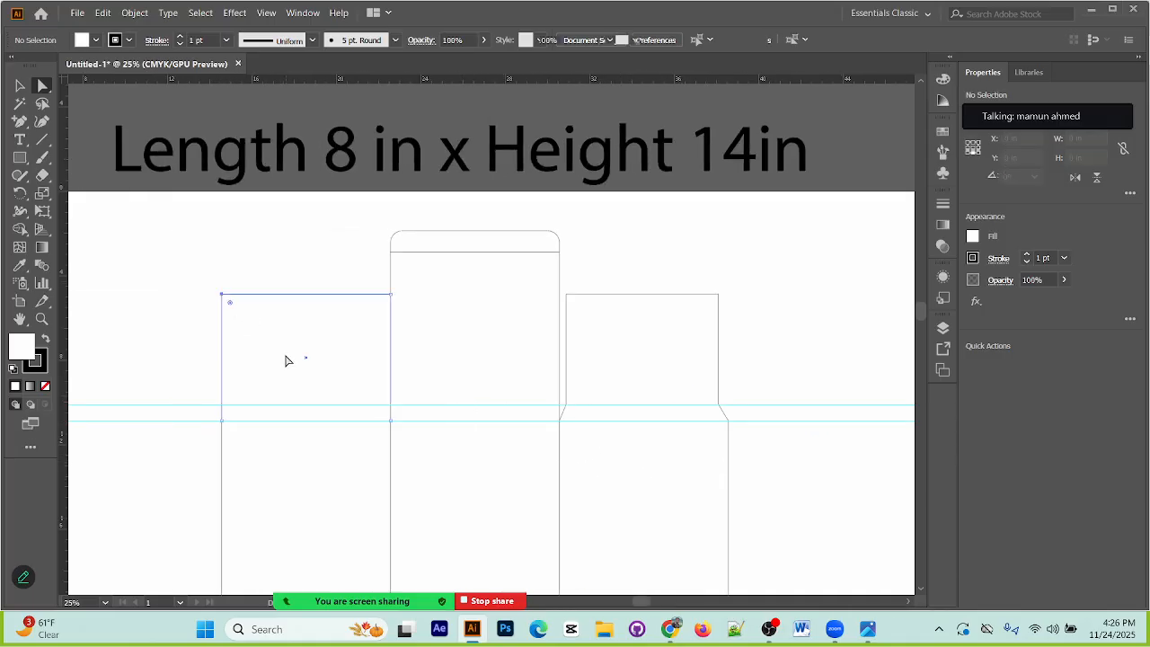
left_click(673, 333)
left_click(828, 472)
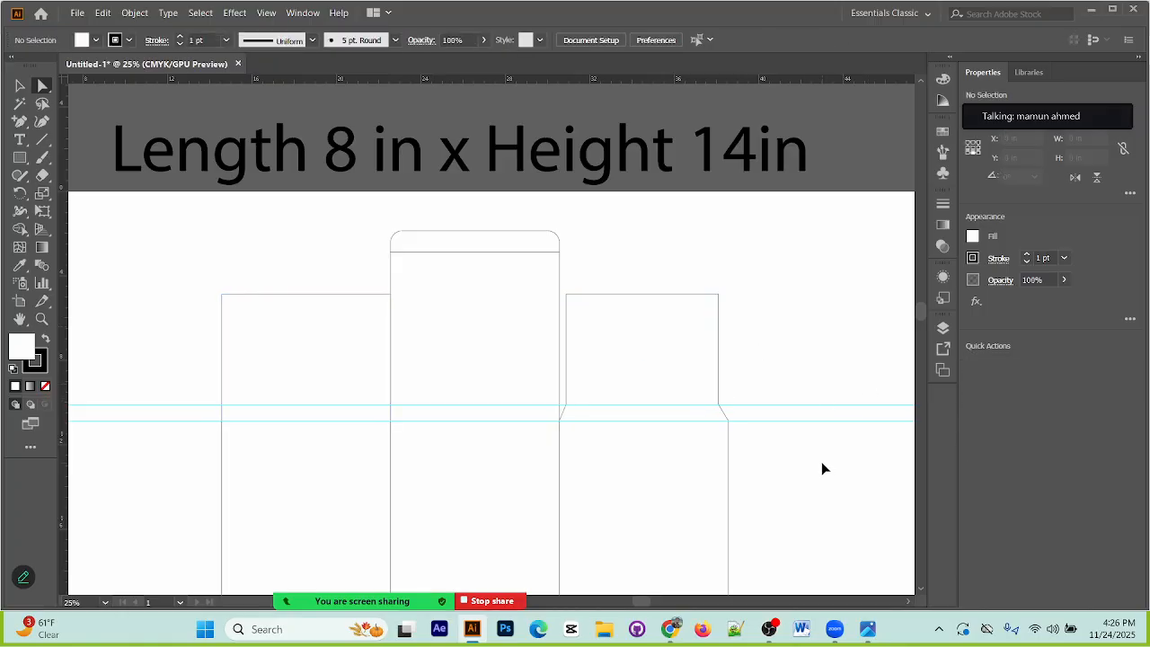
key("ctrl+alt+2")
left_click(821, 463)
left_click_drag(759, 377, 788, 503)
Step: Replace the plain rectangular flap above the second panel with a copy of the tapered flap from the fourth panel
key("v")
left_click(224, 295)
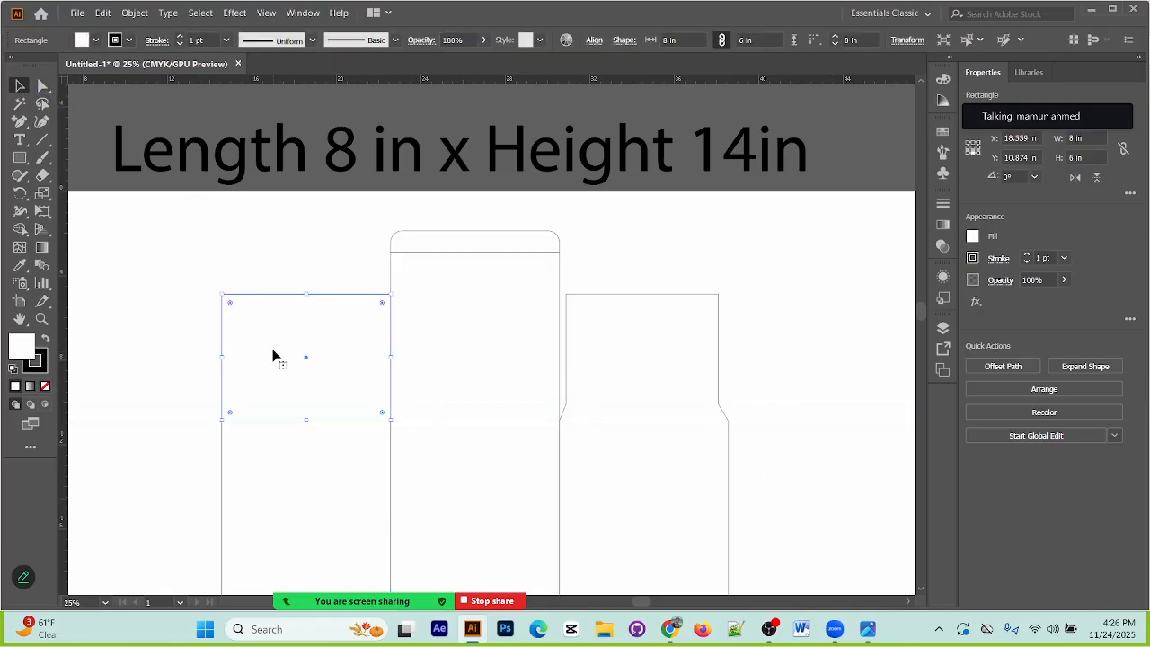
key("Delete")
left_click(689, 298)
left_click_drag(691, 298, 372, 300)
left_click(776, 295)
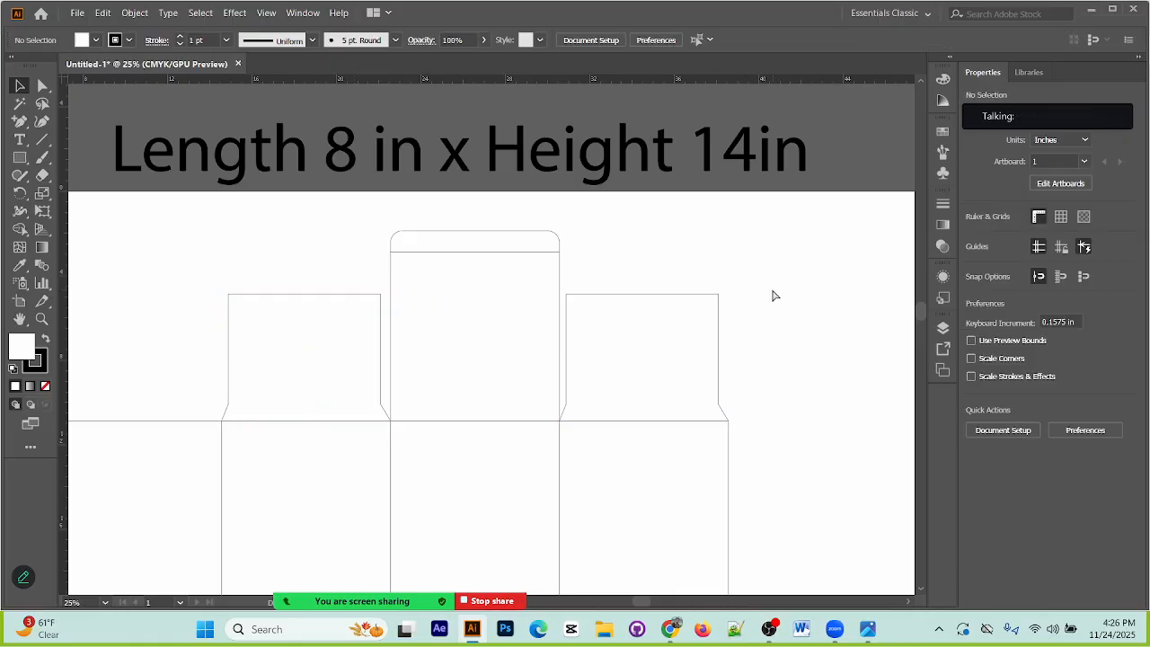
Step: Compare the two tapered side flaps with those in the packaging reference image and inspect the copied flap closely
key("ctrl+minus")
key("ctrl+minus")
key("ctrl+minus")
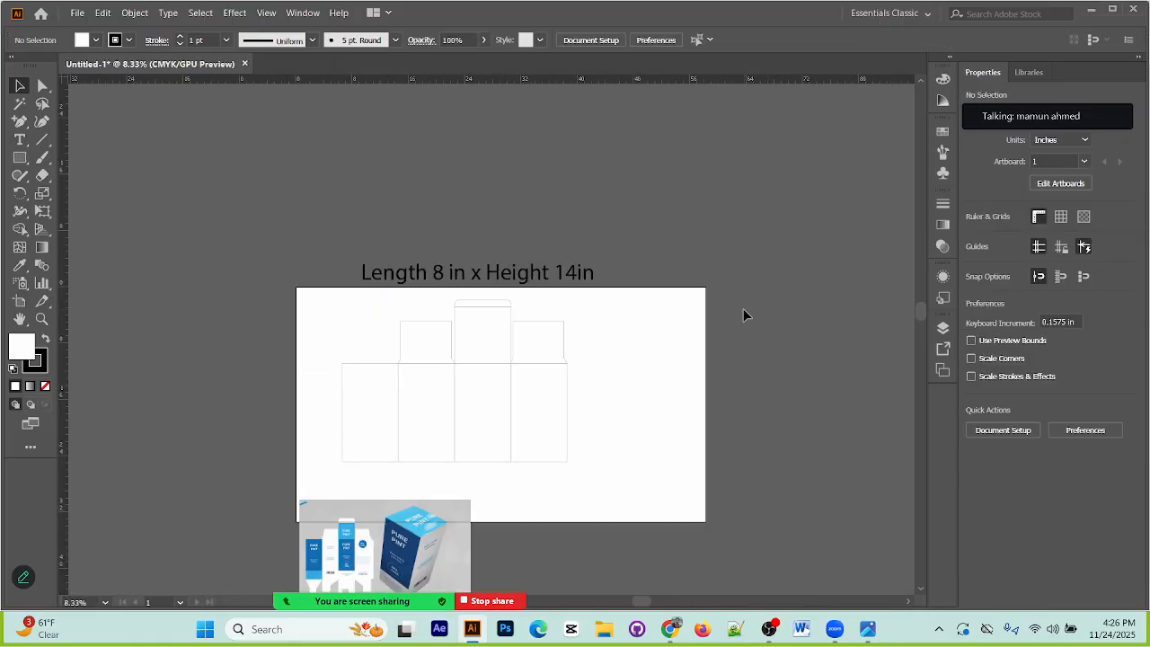
scroll(557, 439, "down", 2)
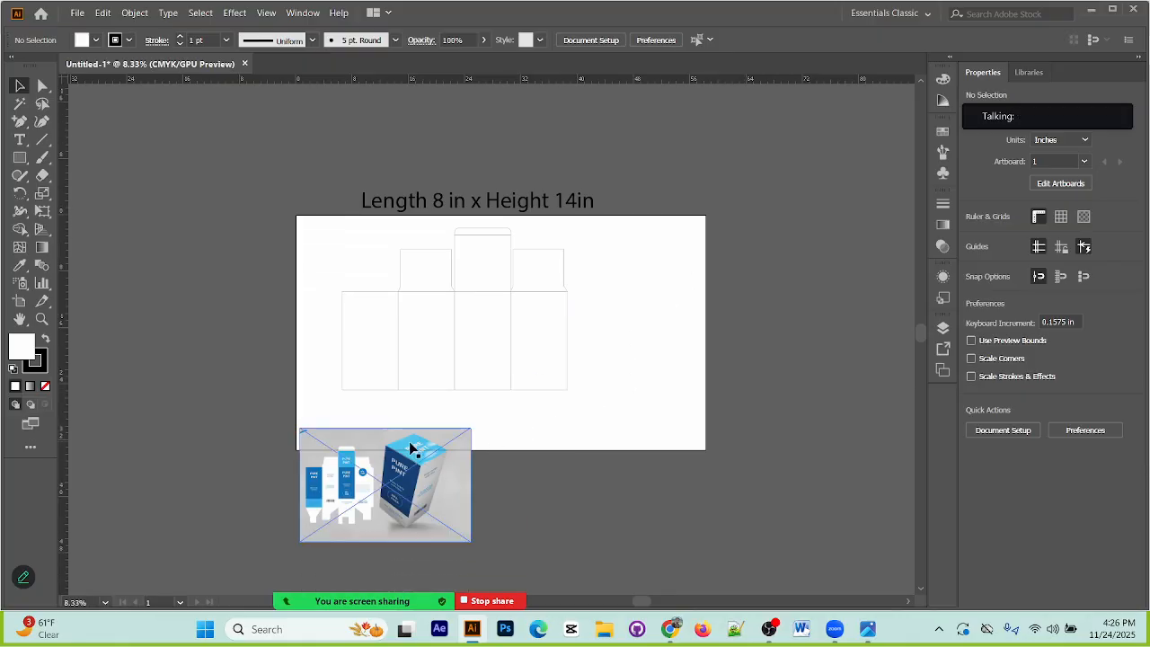
left_click(450, 290)
key("ctrl+plus")
key("ctrl+plus")
key("ctrl+plus")
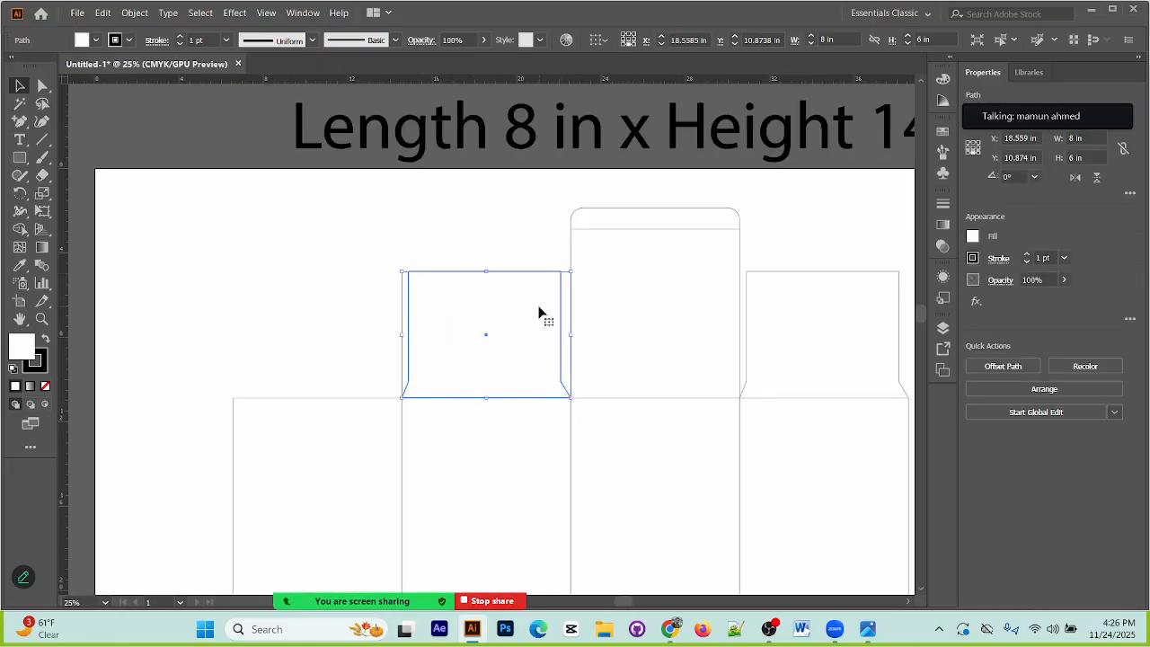
Step: Undo the flap copy, the deletion of the rectangular flap and the removal of the guides
key("ctrl+z")
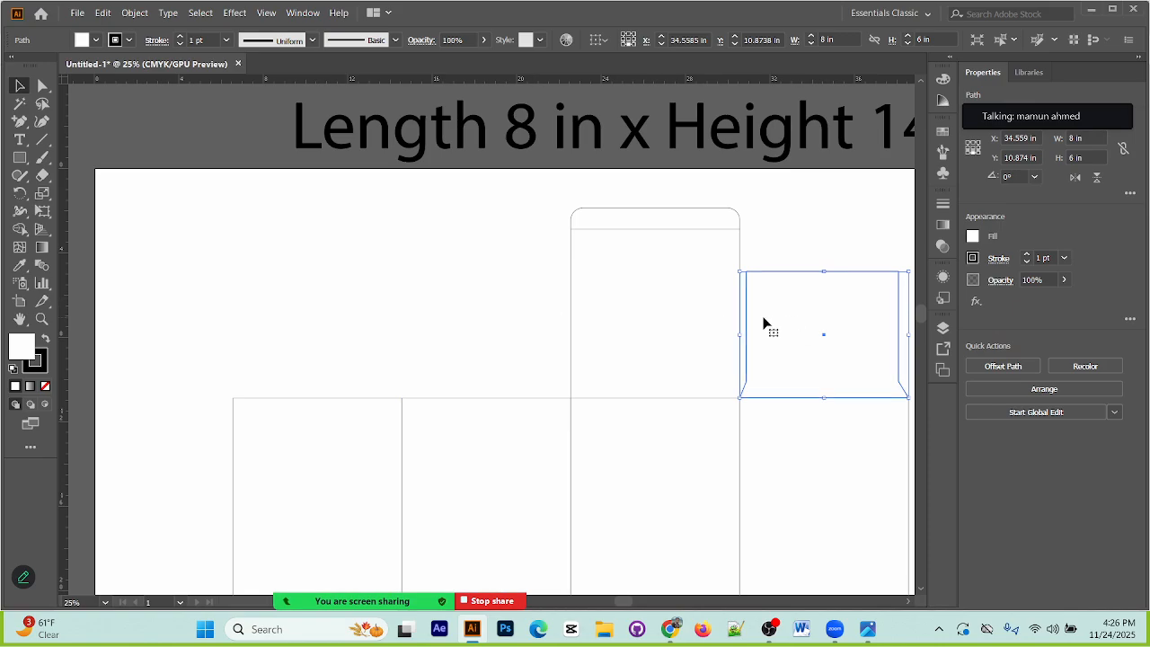
key("ctrl+z")
key("ctrl+z")
key("ctrl+z")
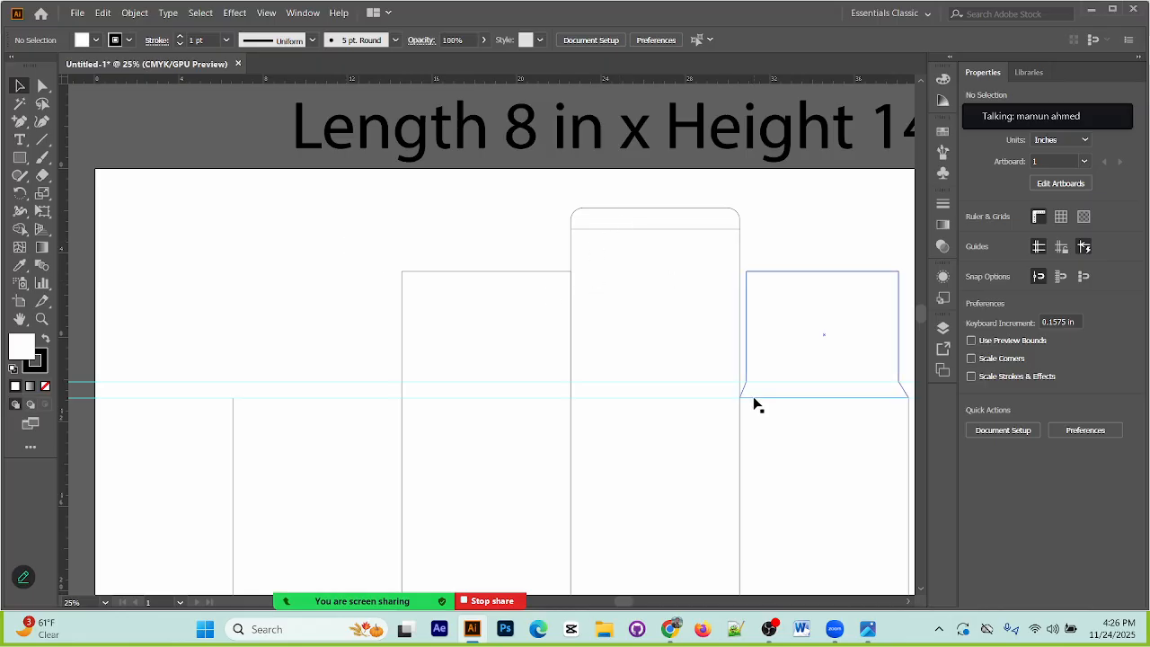
Step: Add an anchor point on each side of the flap above the second panel where the upper guide crosses it
left_click_drag(456, 237, 531, 390)
left_click(379, 238)
left_click(429, 277)
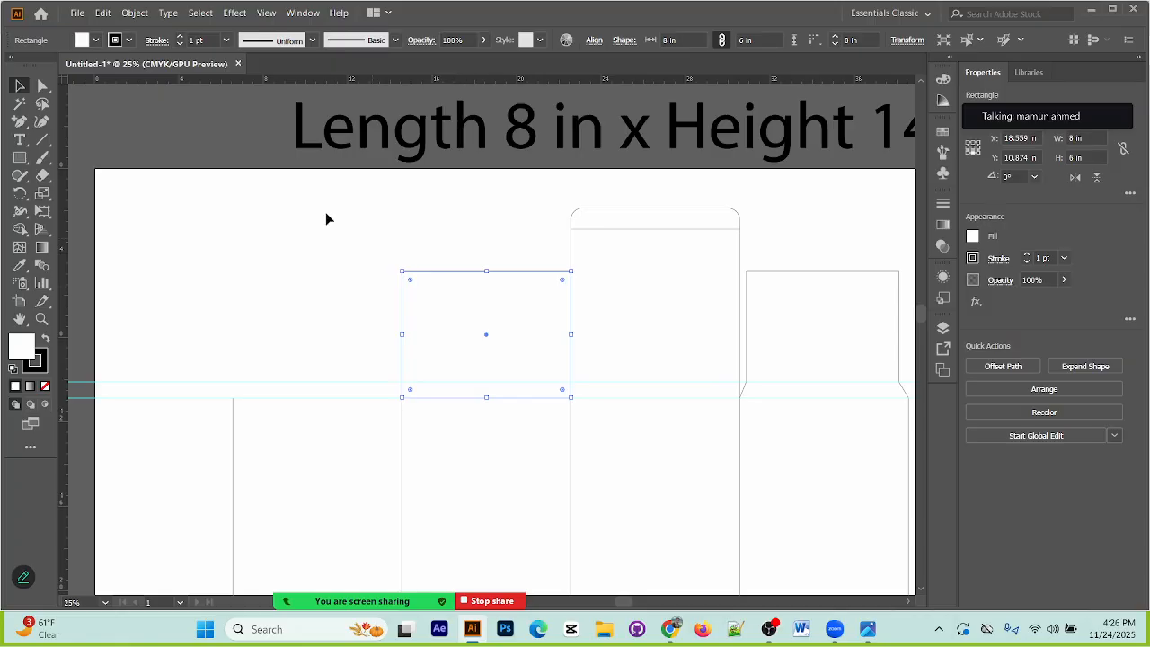
left_click(21, 122)
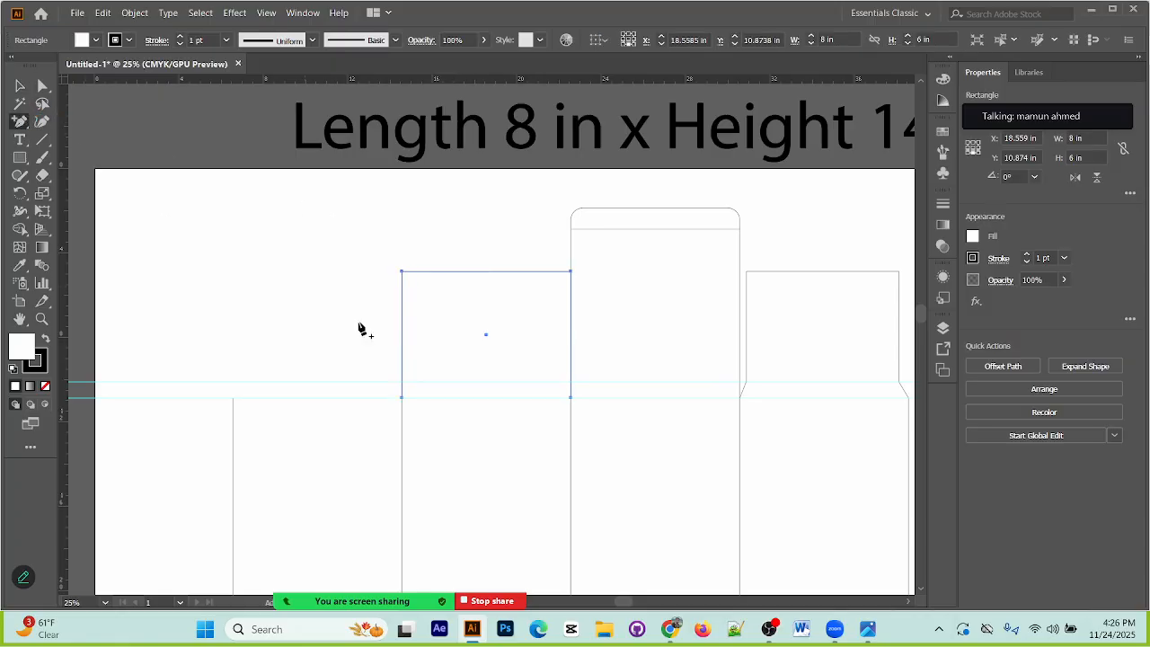
left_click(571, 382)
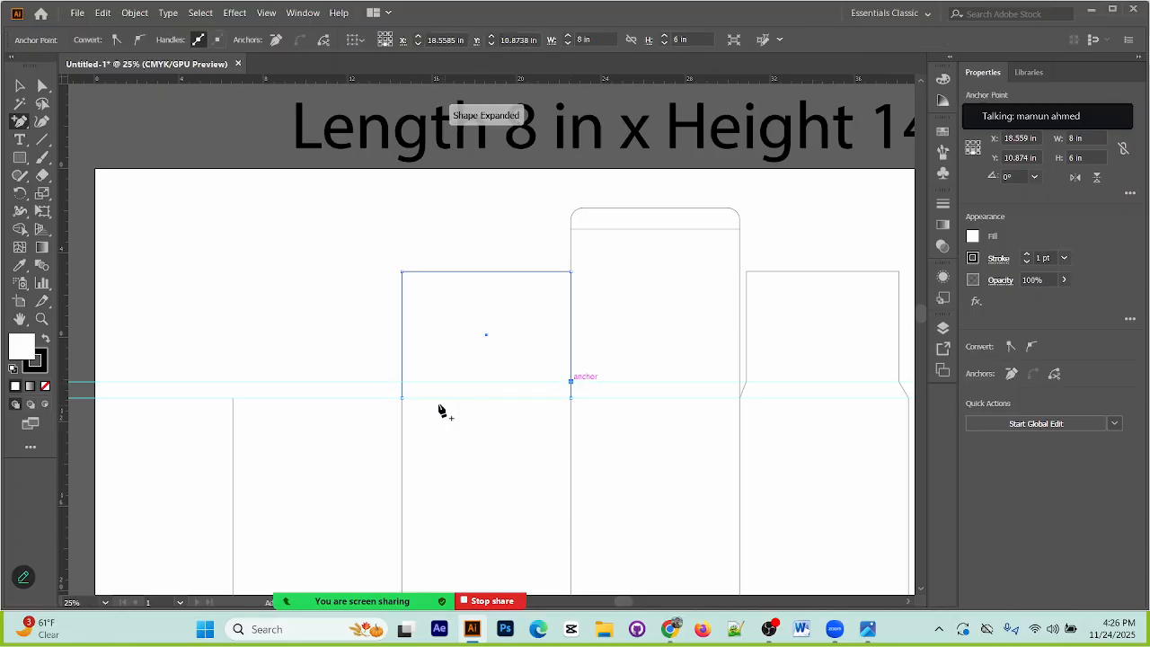
left_click(402, 382)
Step: Taper the second panel's flap by moving the upper part of its right side inward and its left side inward slightly further
left_click(42, 86)
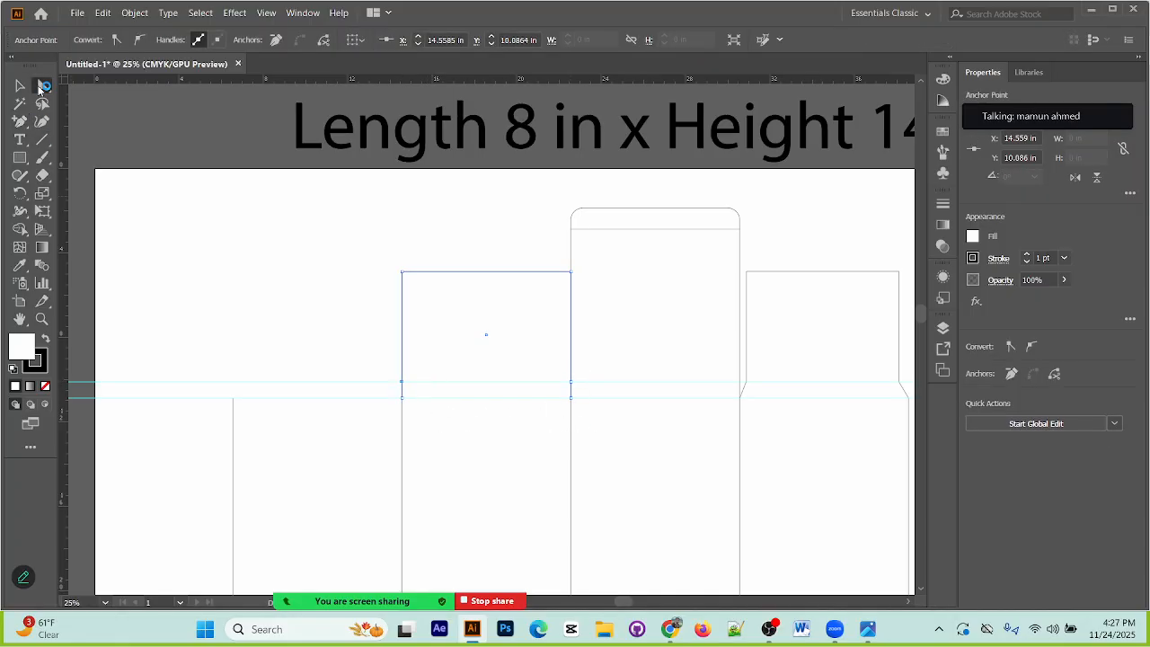
left_click_drag(547, 249, 601, 393)
key("shift+Left")
key("shift+Left")
left_click_drag(375, 256, 440, 395)
key("shift+Right")
key("shift+Right")
key("shift+Right")
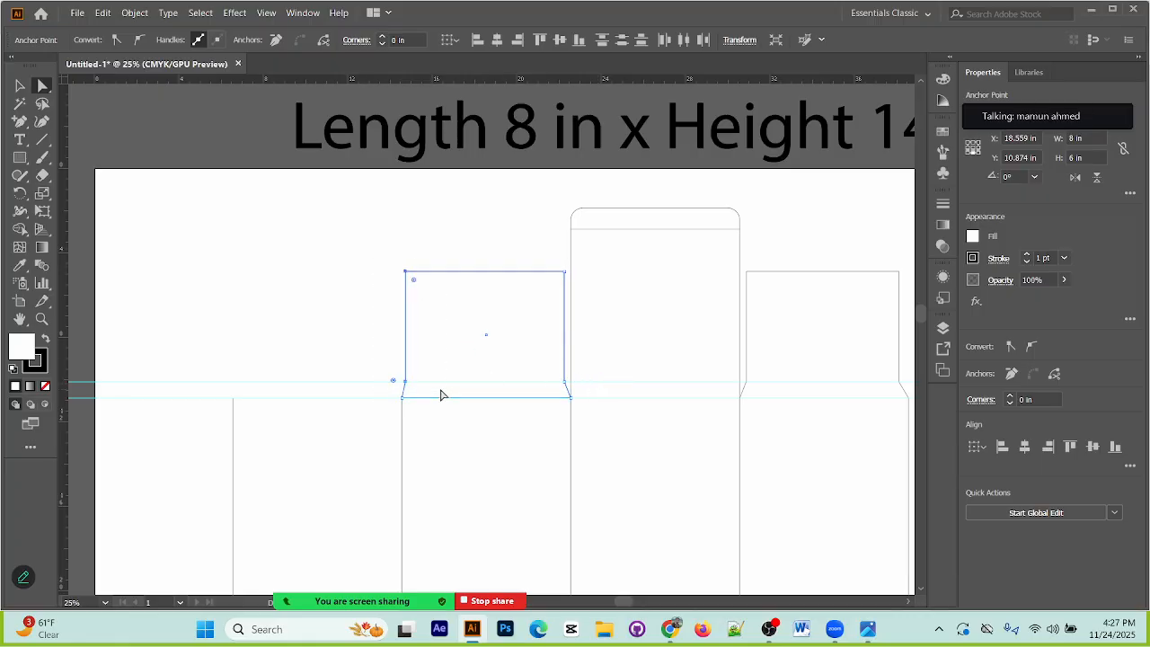
left_click(344, 296)
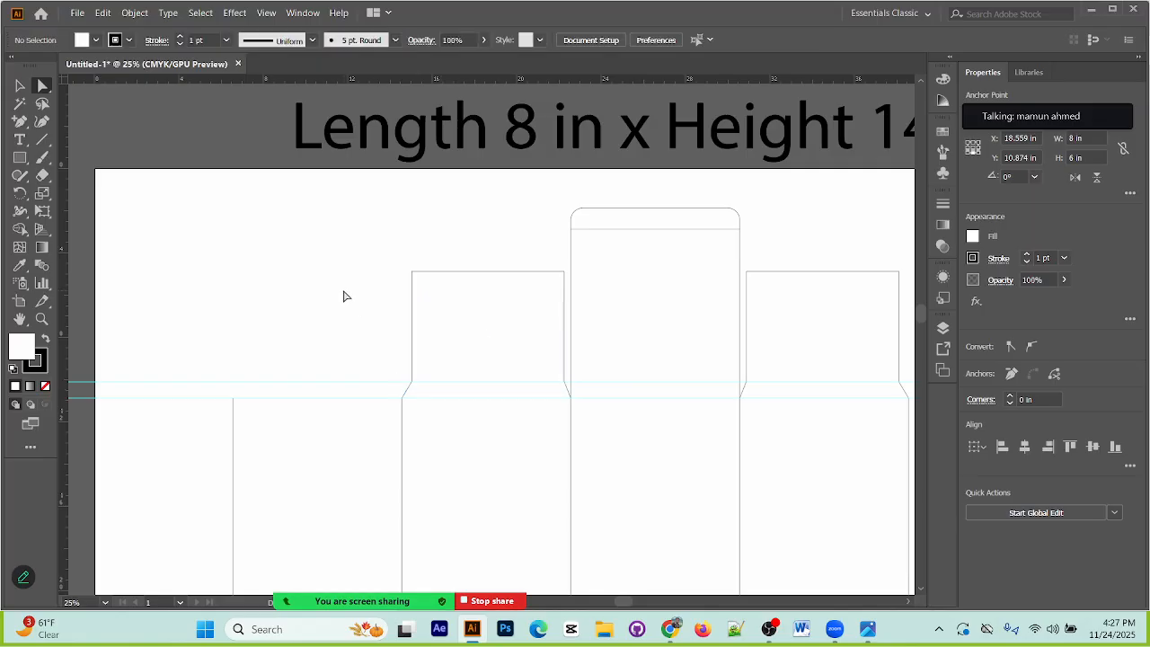
Step: Remove the two horizontal guides from the drawing
left_click_drag(555, 465, 511, 418)
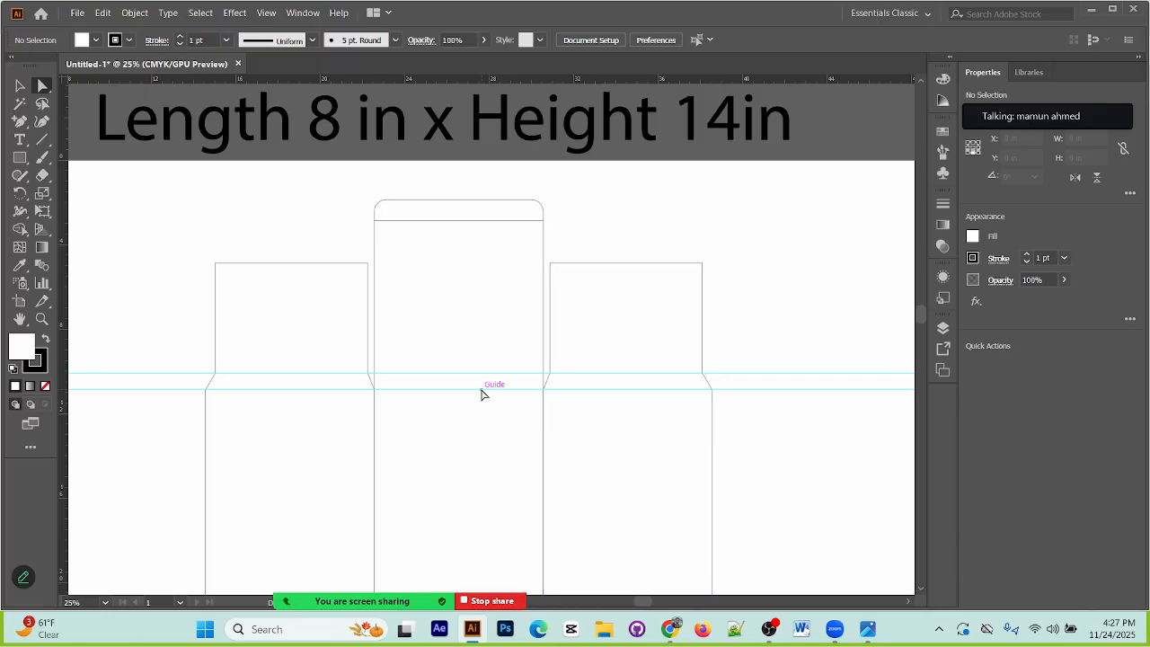
left_click(593, 408)
left_click_drag(809, 313, 898, 630)
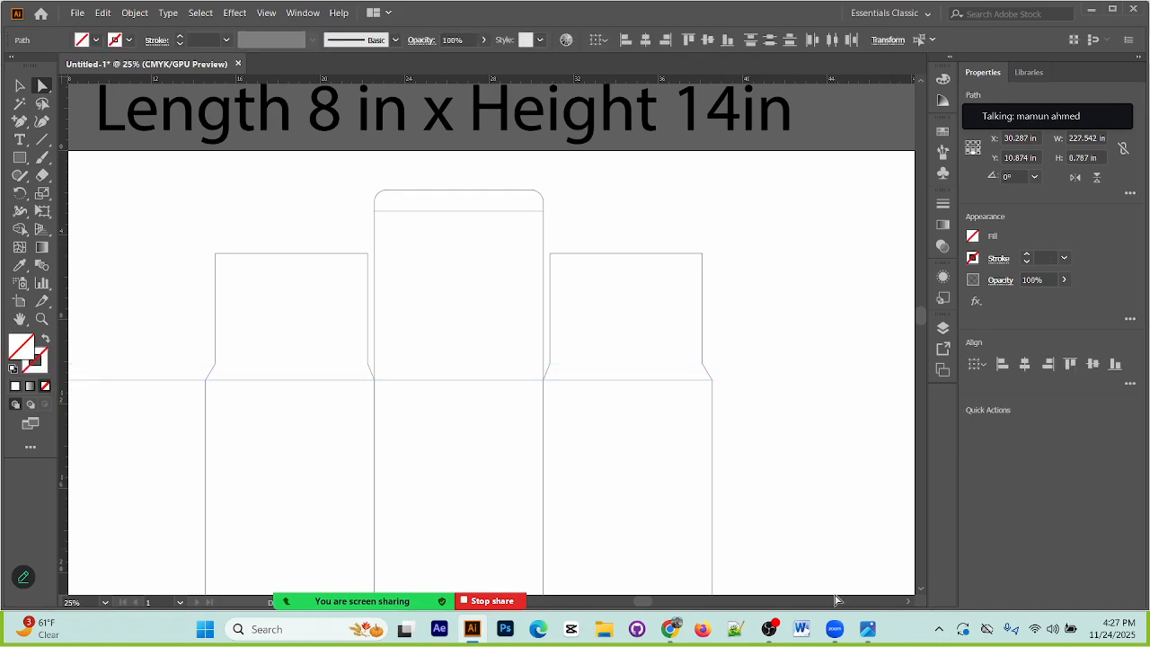
key("ctrl+minus")
key("ctrl+minus")
left_click_drag(629, 554, 673, 434)
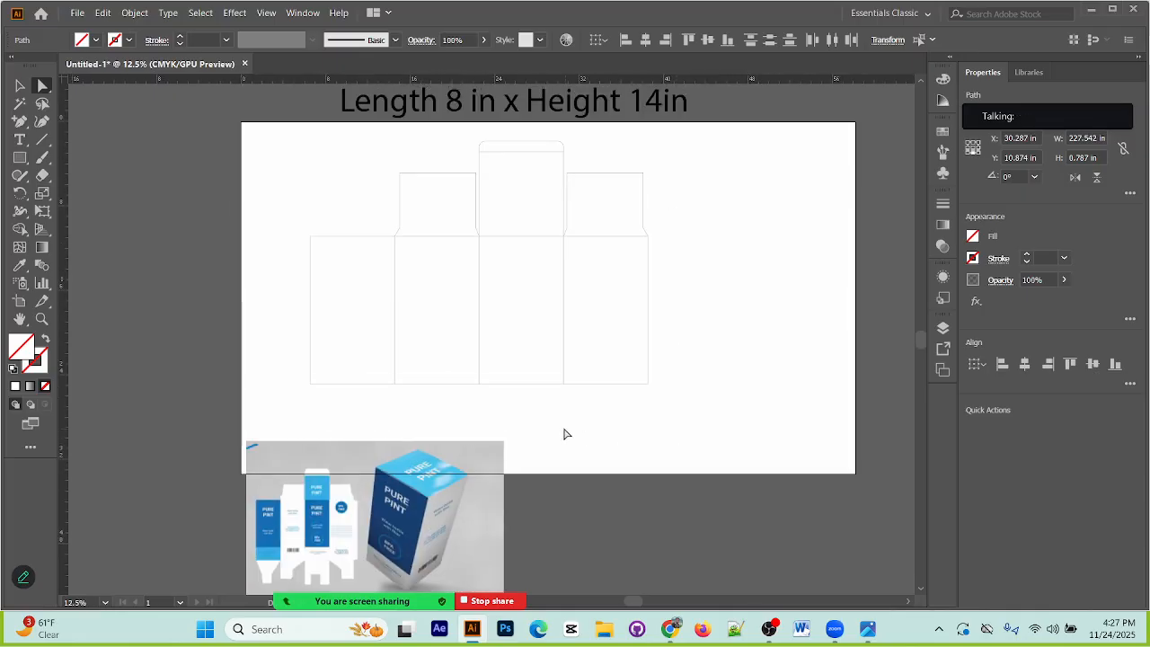
Step: Make a side strip about 1.08 in wide and 14 in high along the fourth panel's outer edge from a copy of that panel
left_click_drag(298, 116, 680, 385)
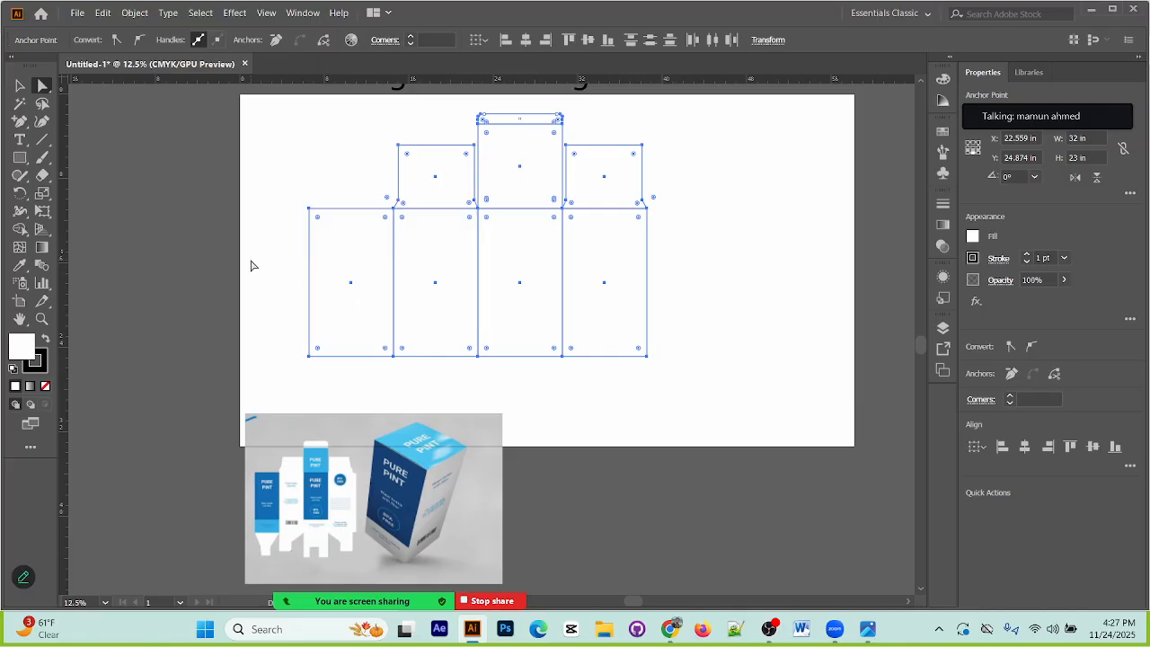
left_click(686, 324)
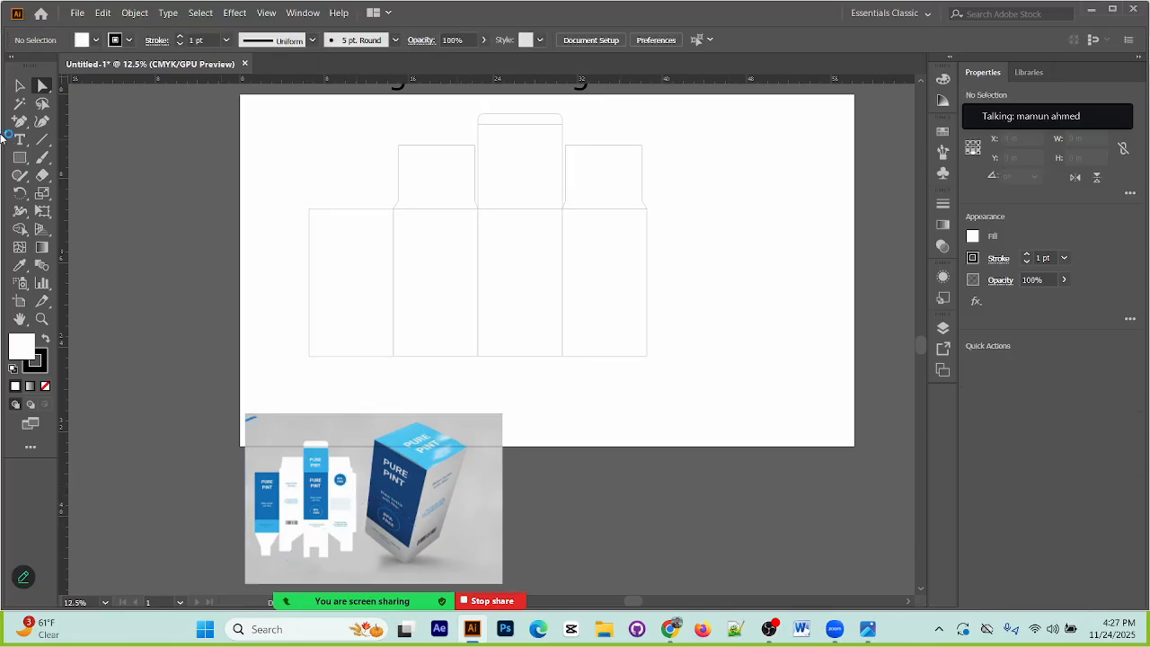
left_click(646, 286)
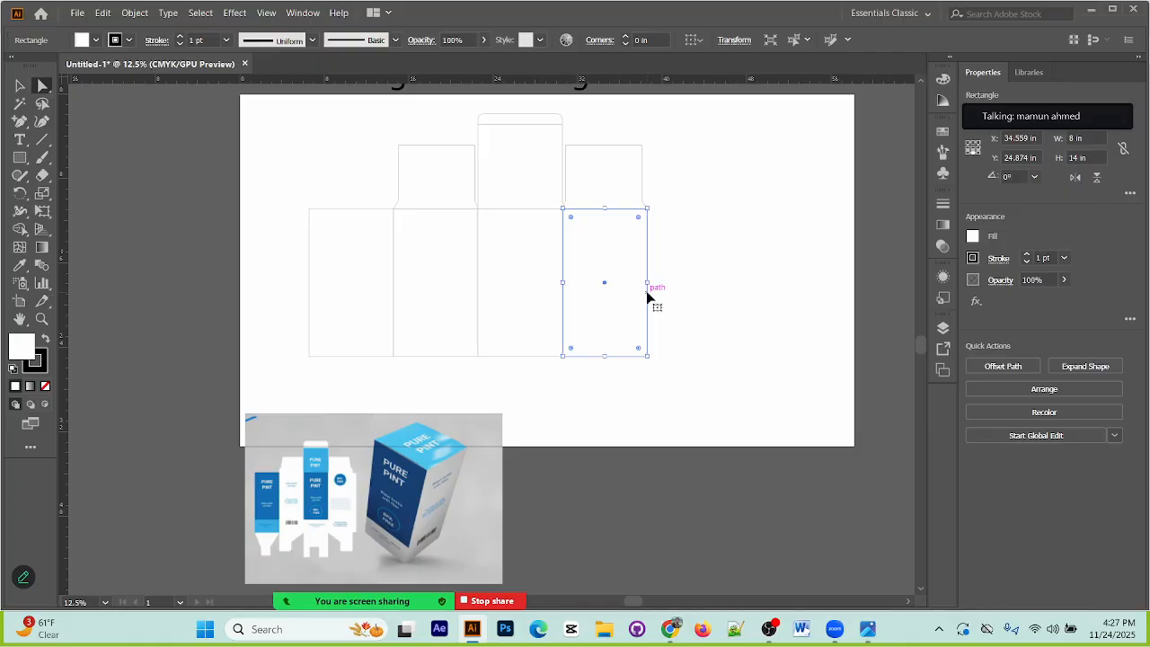
left_click(20, 157)
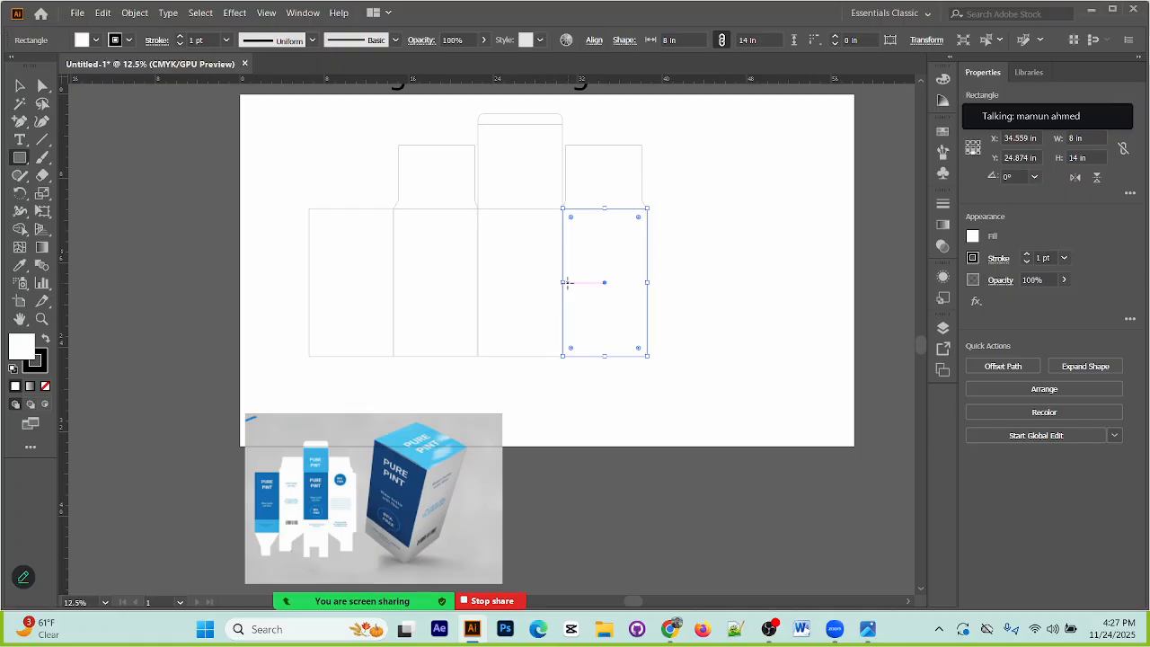
left_click_drag(562, 283, 659, 283)
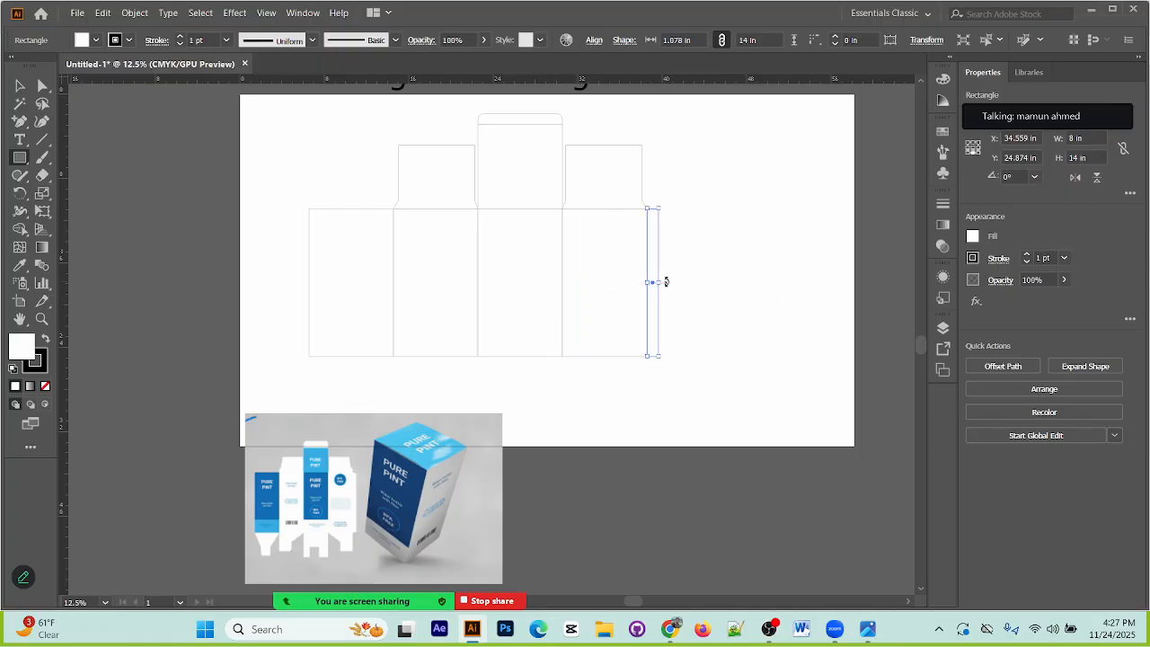
Step: Try to set the side strip's width to 1 in about its centre, and undo the resize
left_click(926, 39)
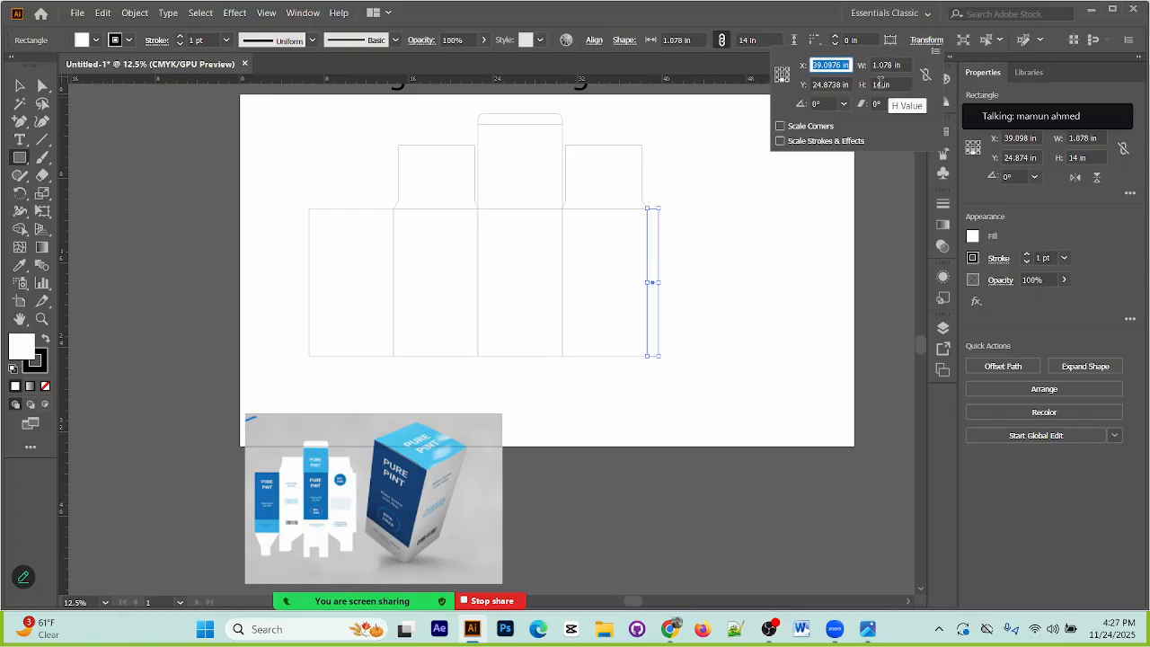
left_click(889, 68)
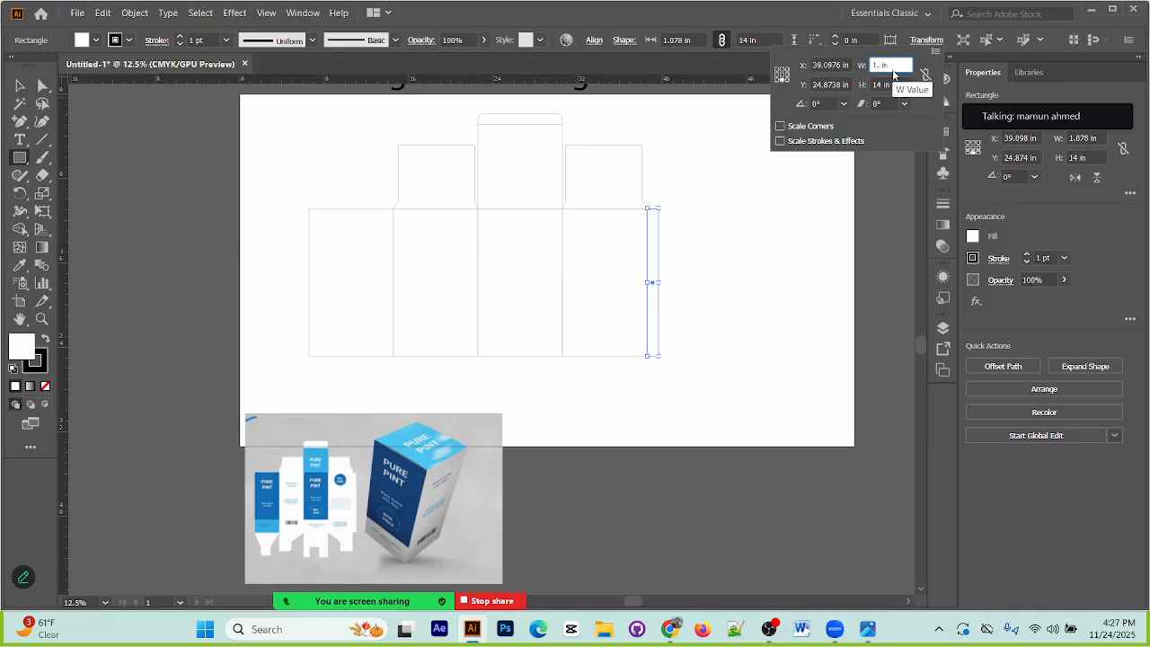
type("1")
key("Return")
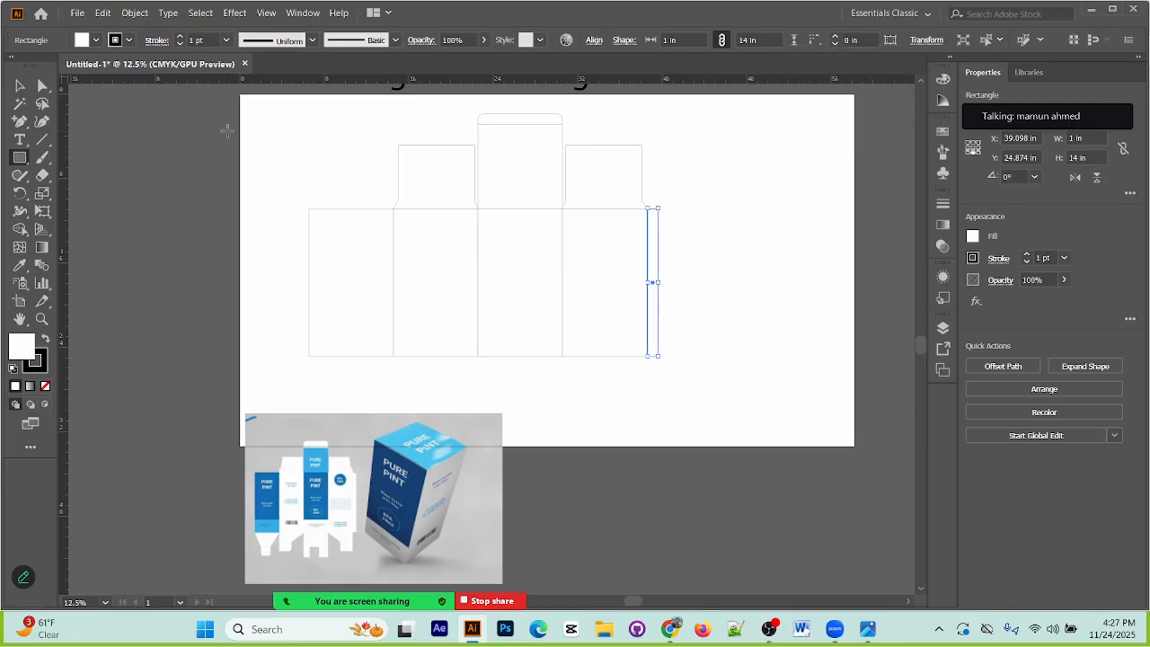
key("ctrl+1")
left_click_drag(640, 302, 686, 454)
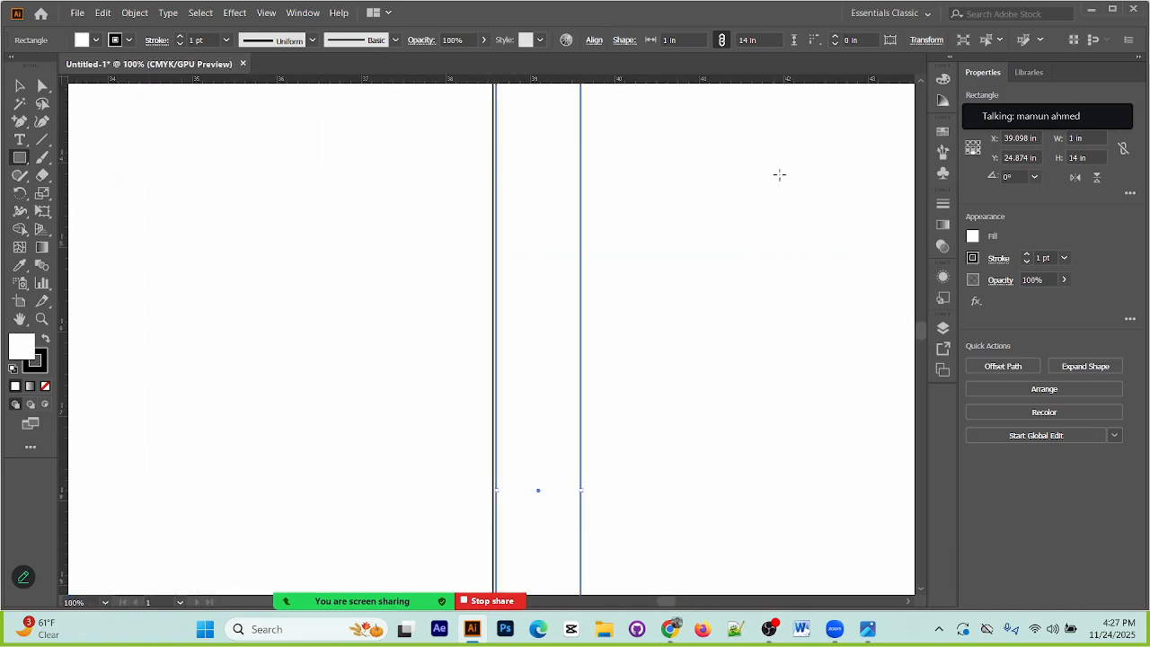
key("ctrl+z")
Step: Set the side strip's width to 1 in using the middle-left reference point so its inner edge stays on the fourth panel
left_click(926, 41)
left_click(777, 70)
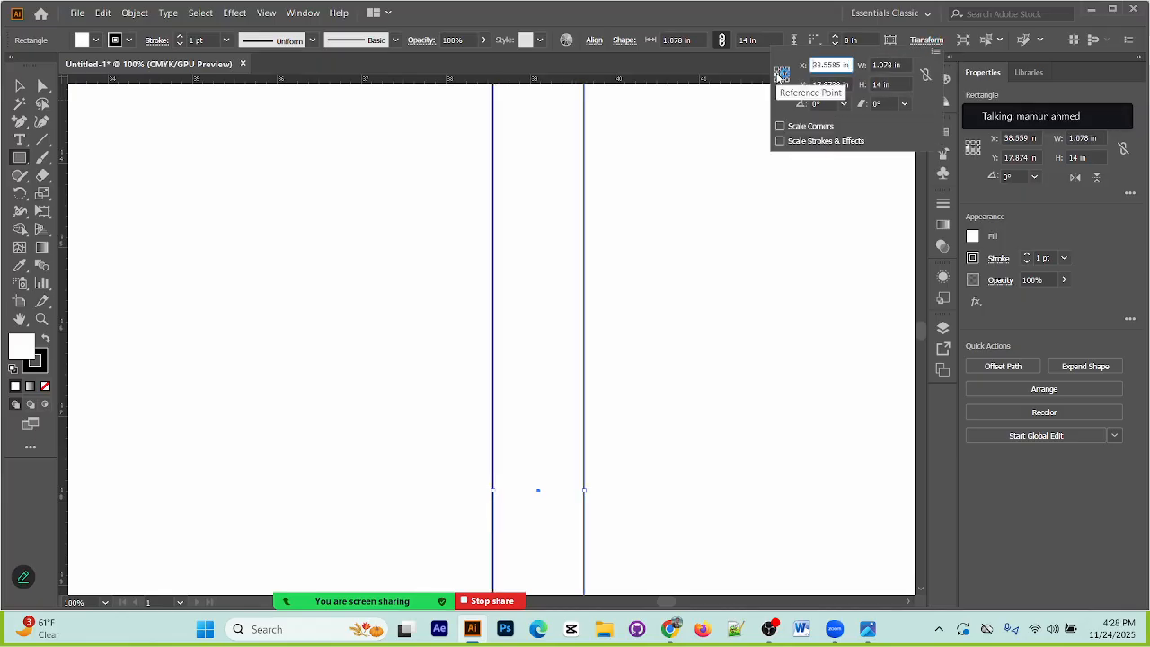
left_click(892, 65)
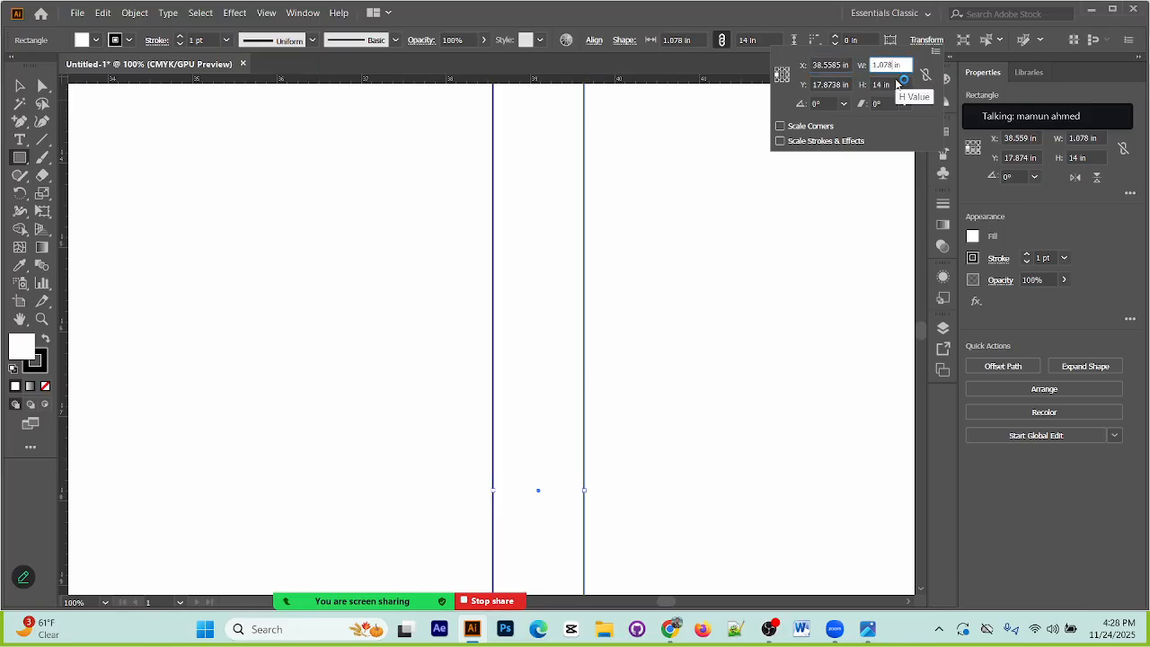
key("BackSpace")
key("Return")
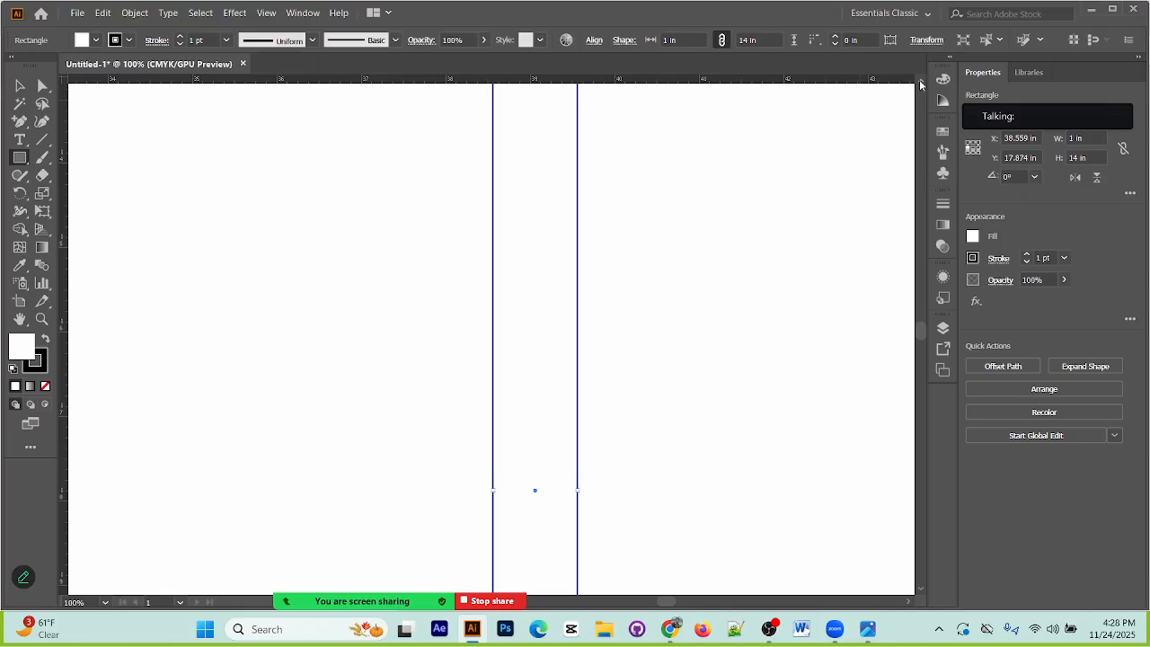
Step: Slant the side strip's upper edge by lowering its outer upper corner to Y 11.189 in
scroll(629, 419, "up", 4)
left_click(42, 85)
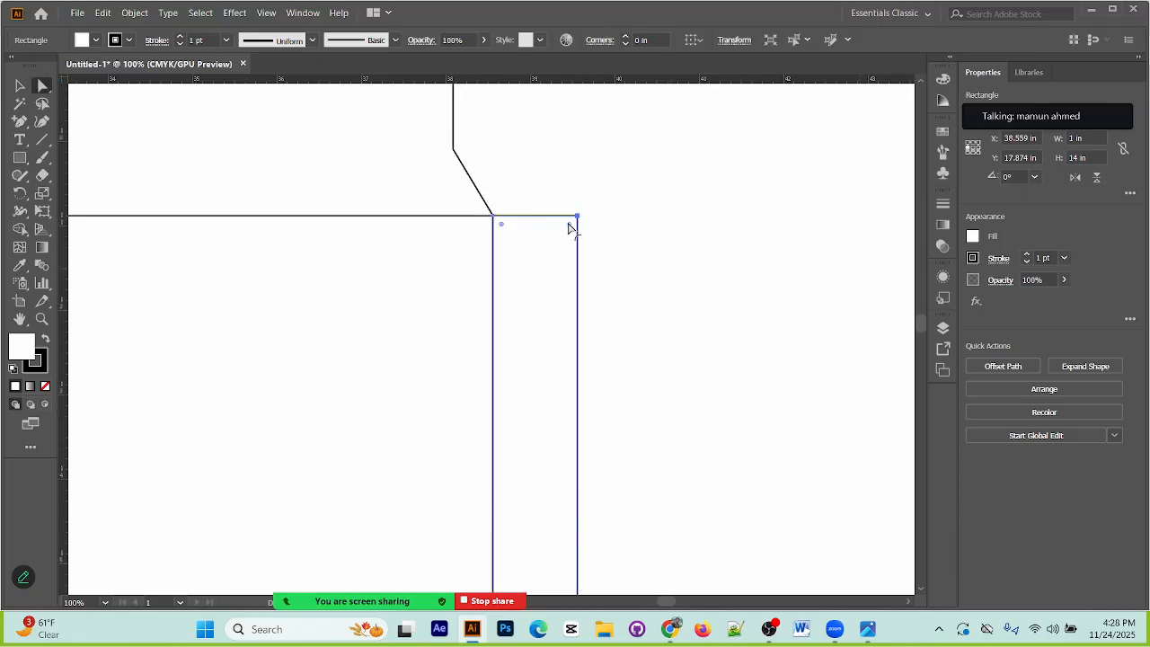
left_click_drag(577, 217, 580, 227)
key("Down")
key("Down")
key("Down")
key("Down")
Step: Slant the side strip's lower edge by raising its outer lower corner to Y 24.559 in
scroll(657, 225, "down", 10)
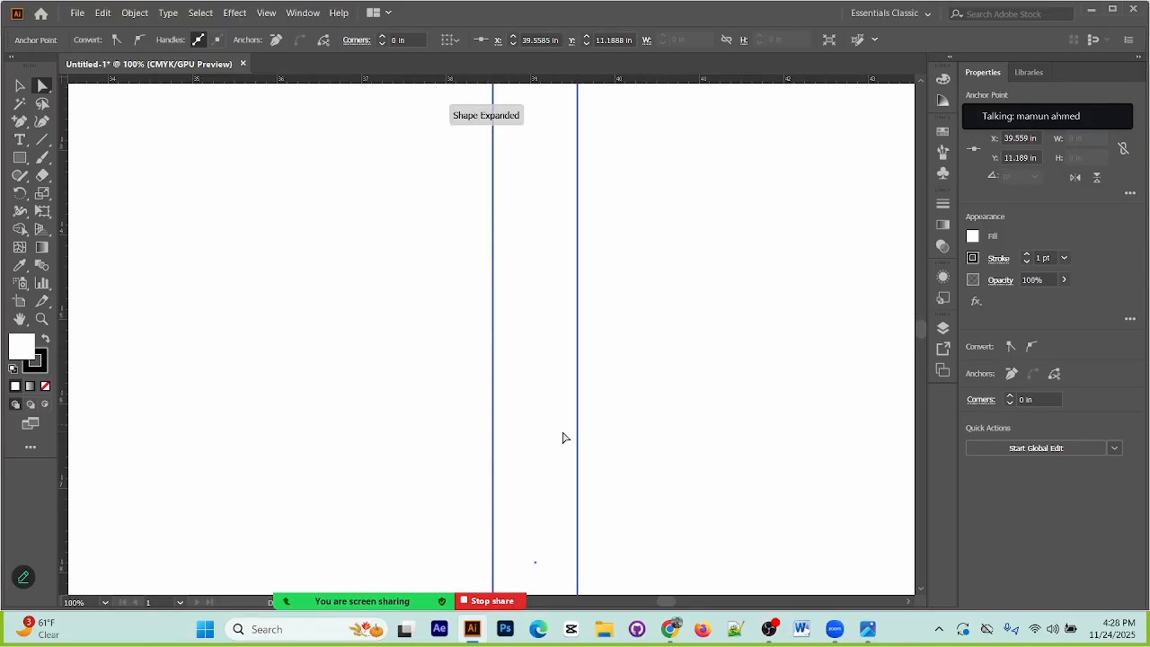
scroll(557, 455, "down", 5)
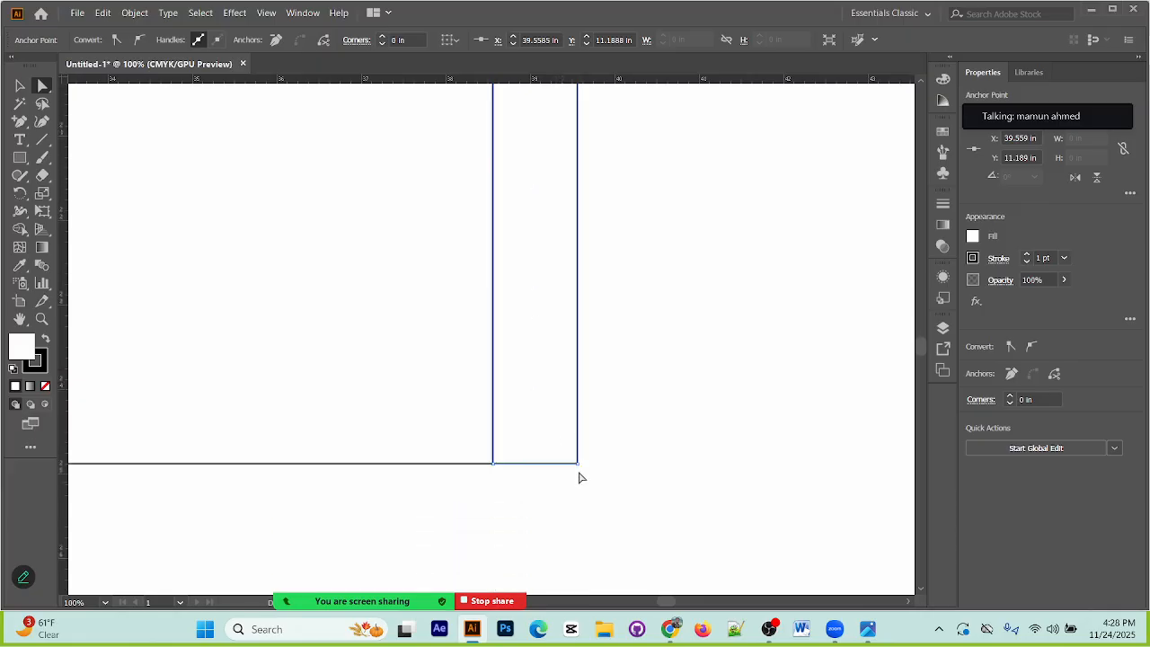
left_click(578, 462)
key("Up")
key("Up")
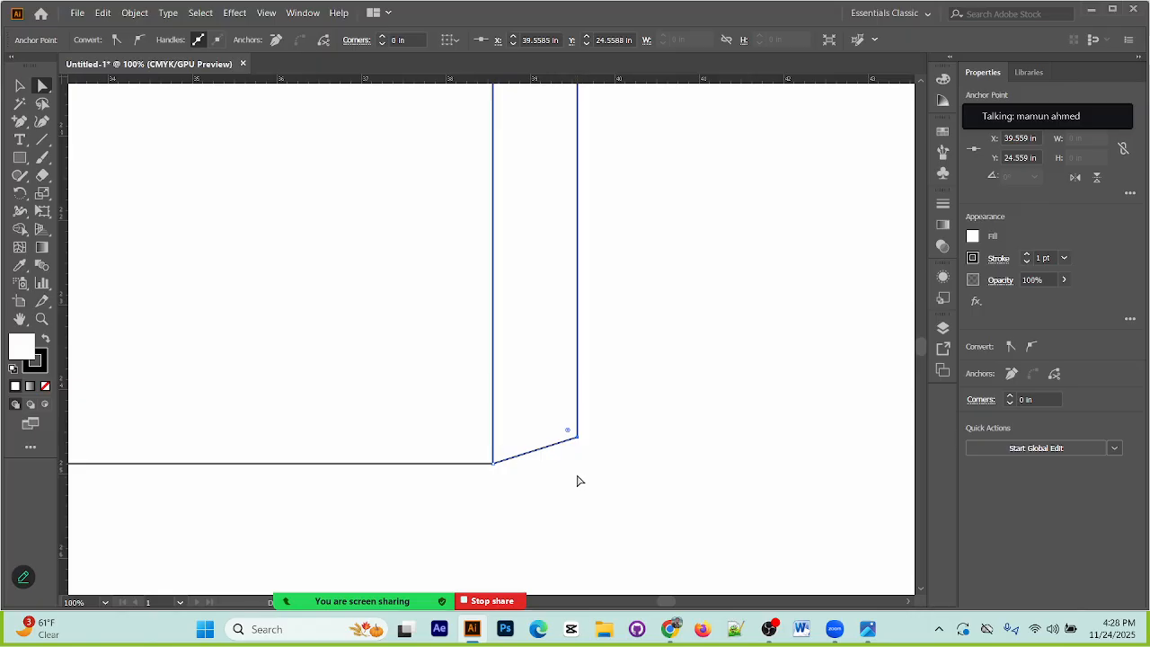
left_click(652, 456)
Step: Look at the bottom flaps in the packaging reference image and move the image down below the artboard
key("ctrl+minus")
key("ctrl+minus")
key("ctrl+minus")
key("ctrl+minus")
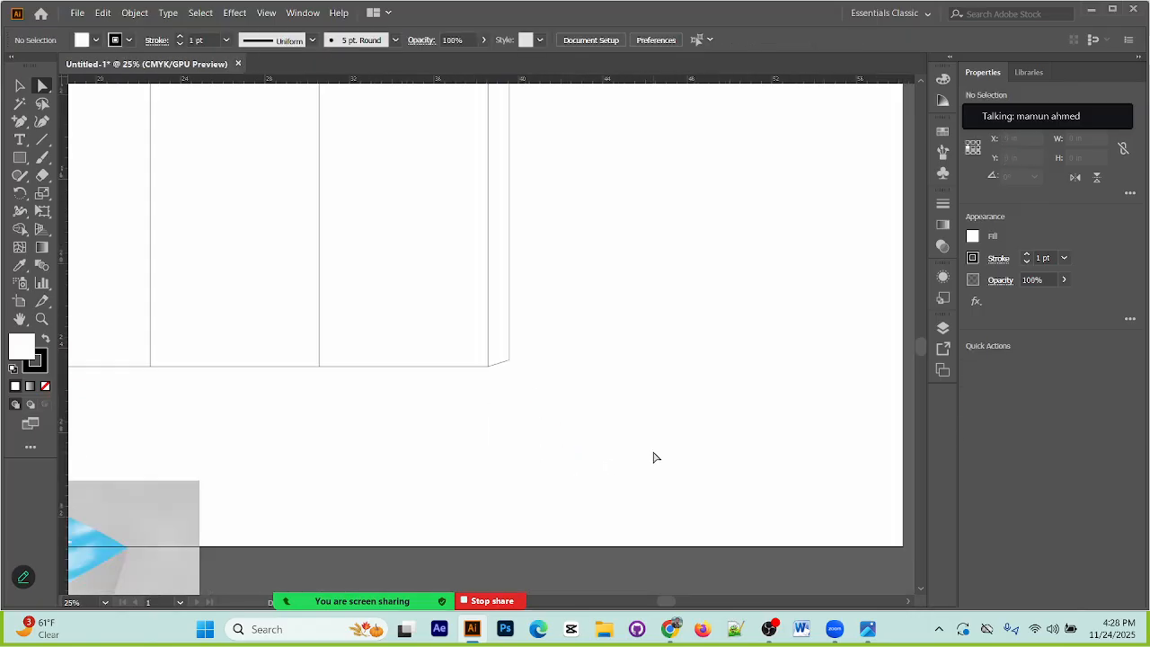
left_click_drag(429, 321, 547, 133)
left_click_drag(567, 363, 685, 240)
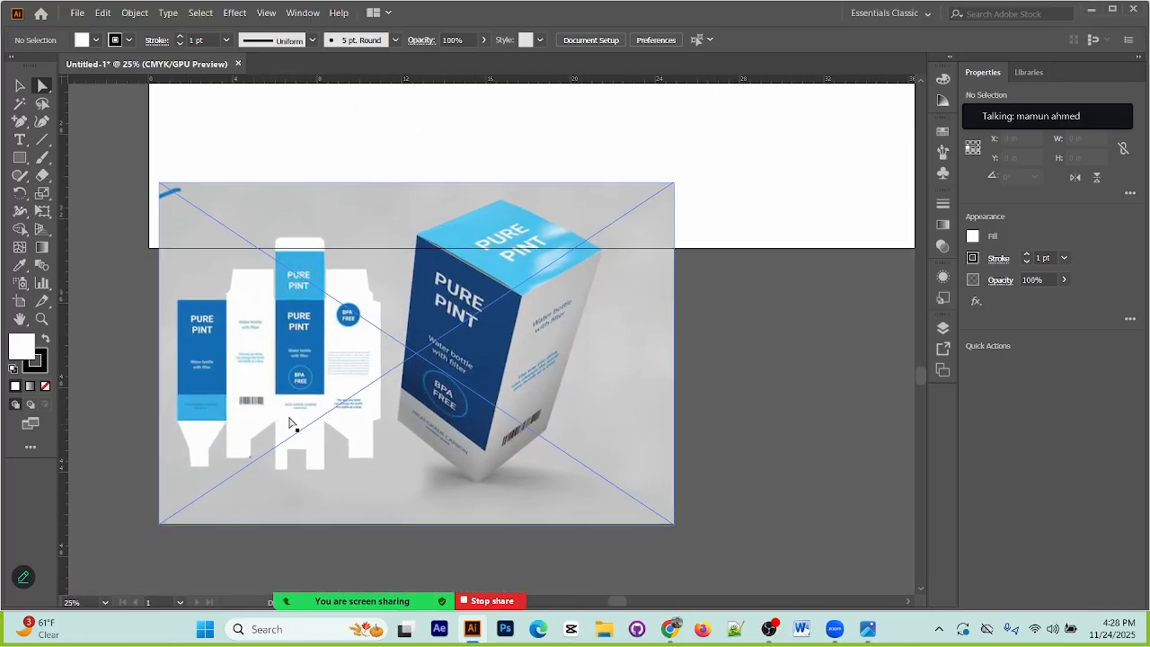
left_click_drag(514, 316, 487, 404)
left_click_drag(540, 345, 522, 359)
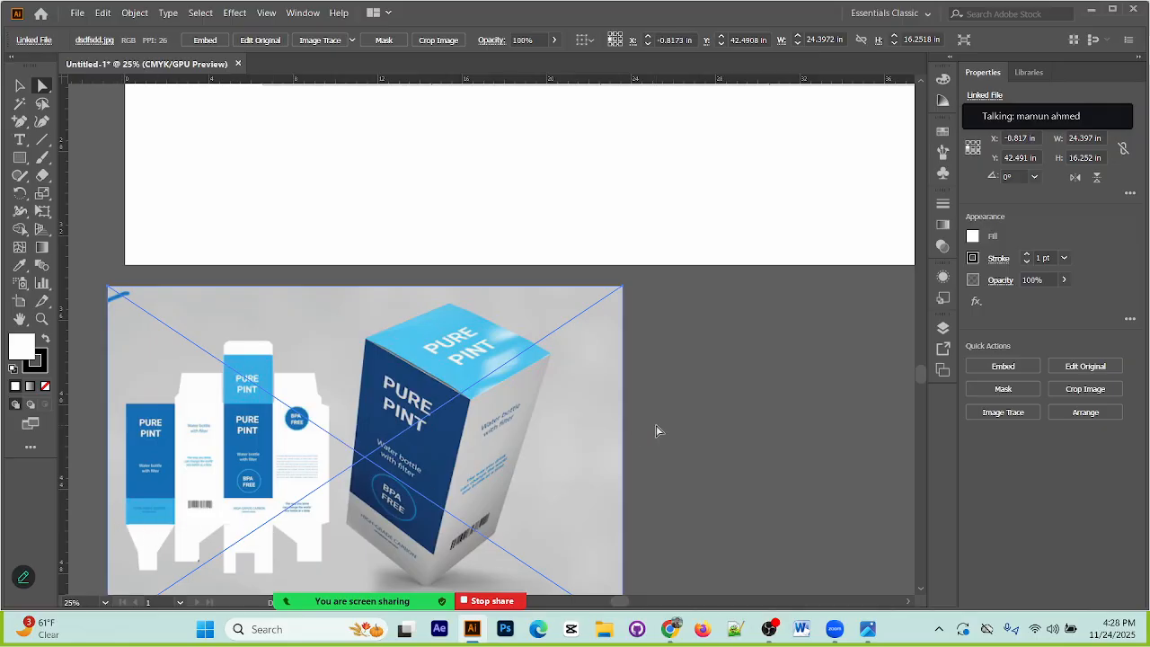
left_click_drag(640, 404, 577, 576)
left_click_drag(614, 425, 560, 486)
Step: Undo the shape change at the first panel and the move of the reference image
left_click_drag(120, 267, 259, 333)
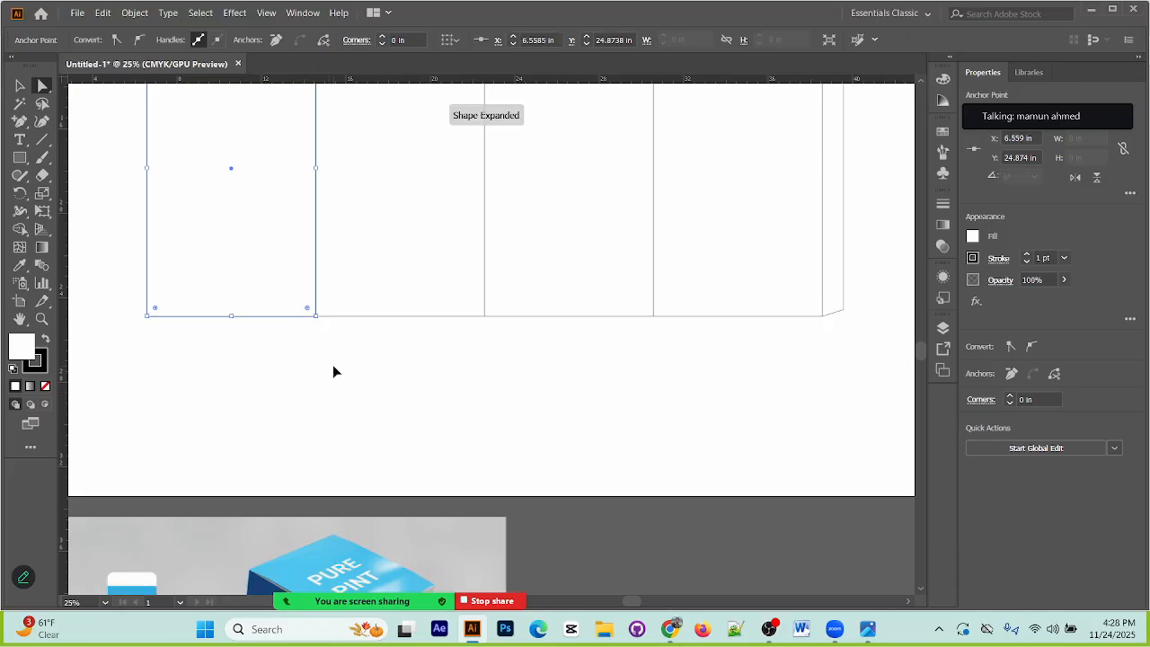
key("ctrl+minus")
key("ctrl+minus")
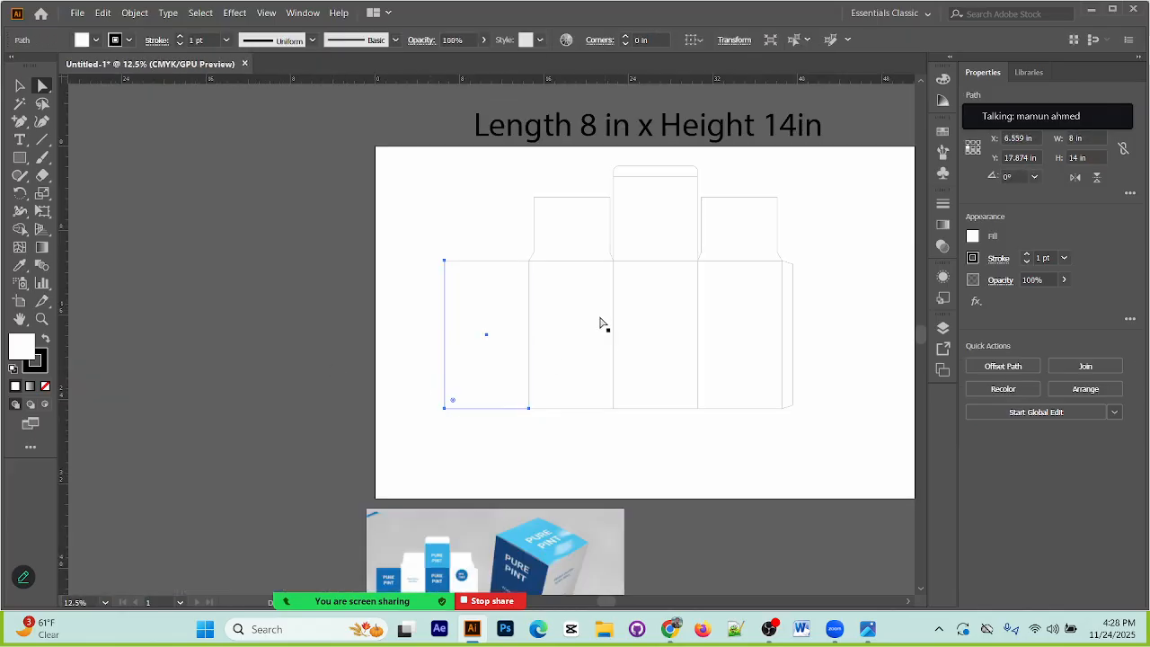
key("ctrl+z")
key("ctrl+z")
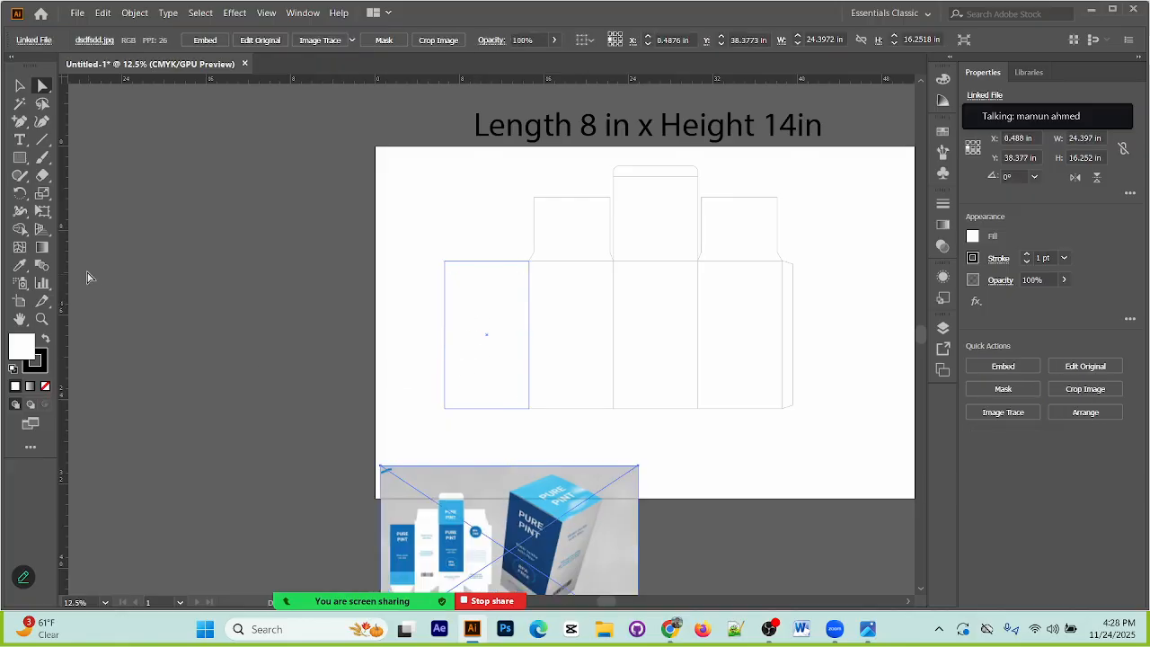
Step: Make a bottom flap 8 in wide and about 4.26 in high directly below the first panel from a copy of that panel
left_click(20, 85)
left_click(440, 302)
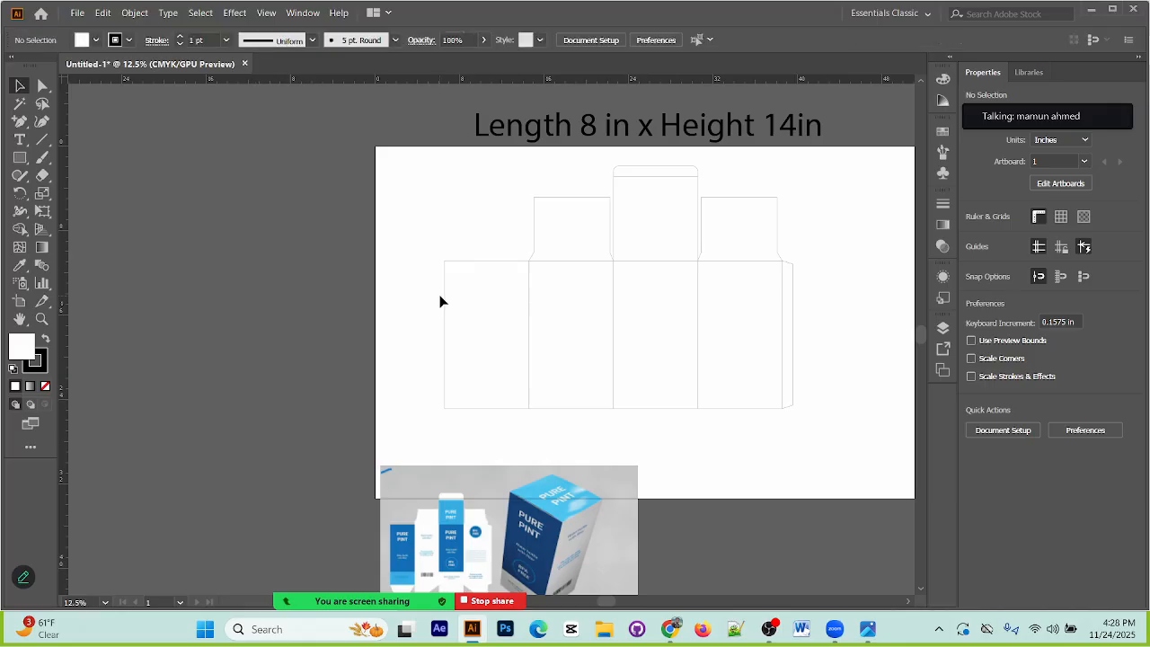
left_click_drag(454, 337, 462, 405)
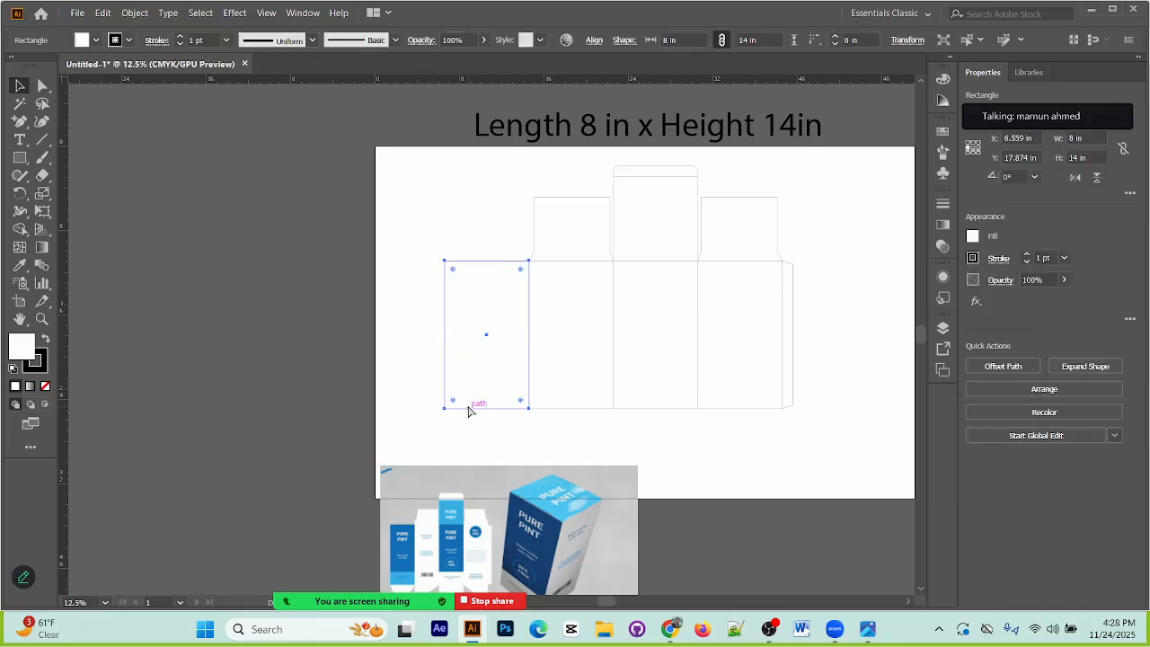
left_click_drag(486, 260, 488, 453)
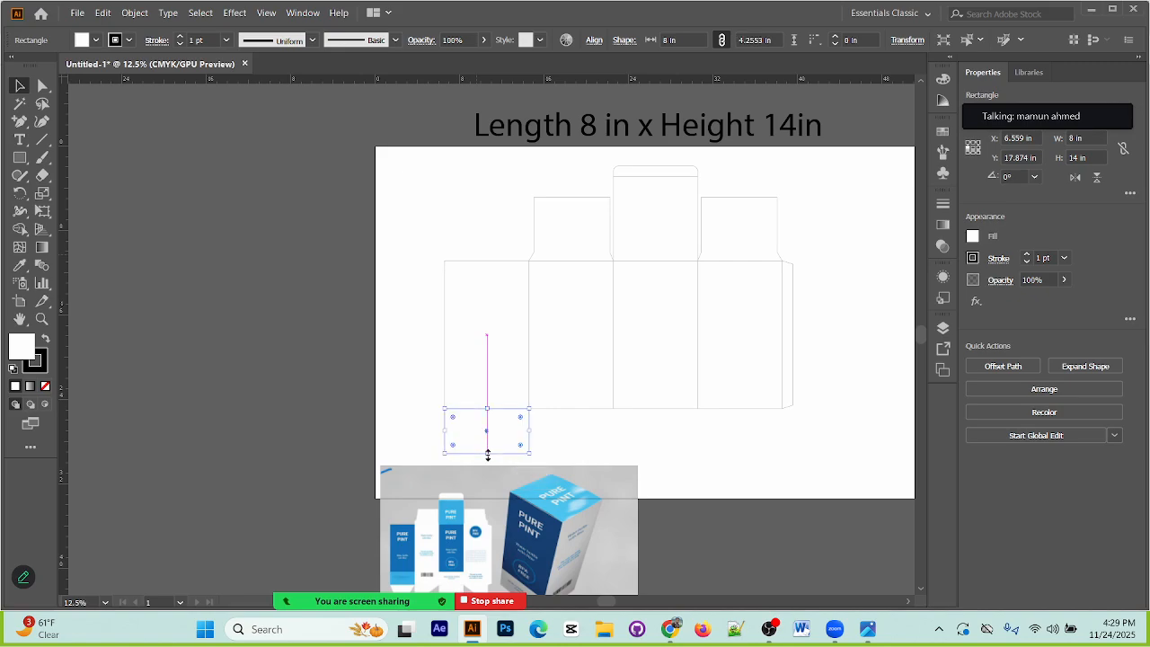
scroll(500, 382, "down", 3)
scroll(503, 381, "up", 2)
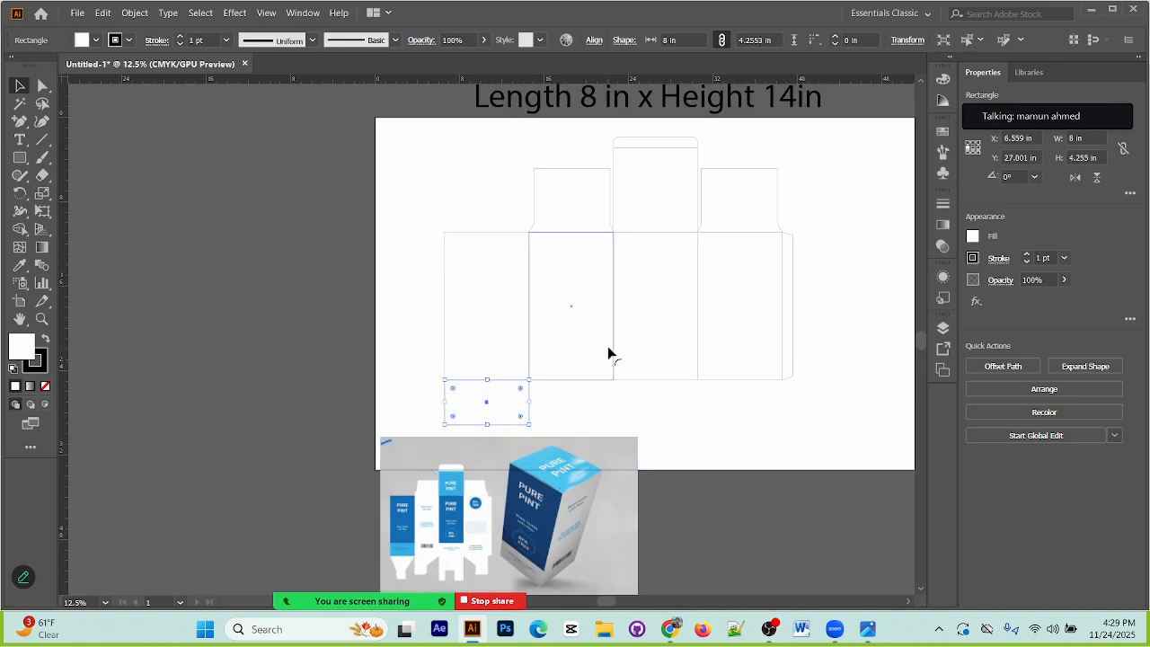
Step: Try to set the first panel's bottom flap height to 6 in, like the second panel's top flap, and undo the change
left_click(585, 177)
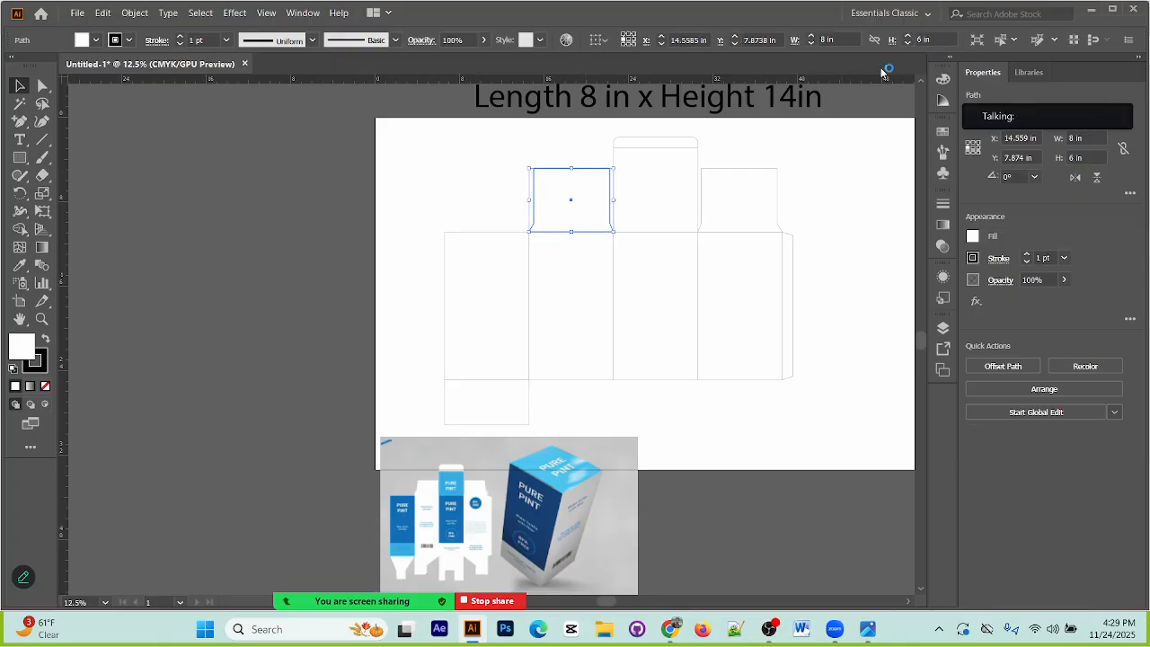
left_click(344, 325)
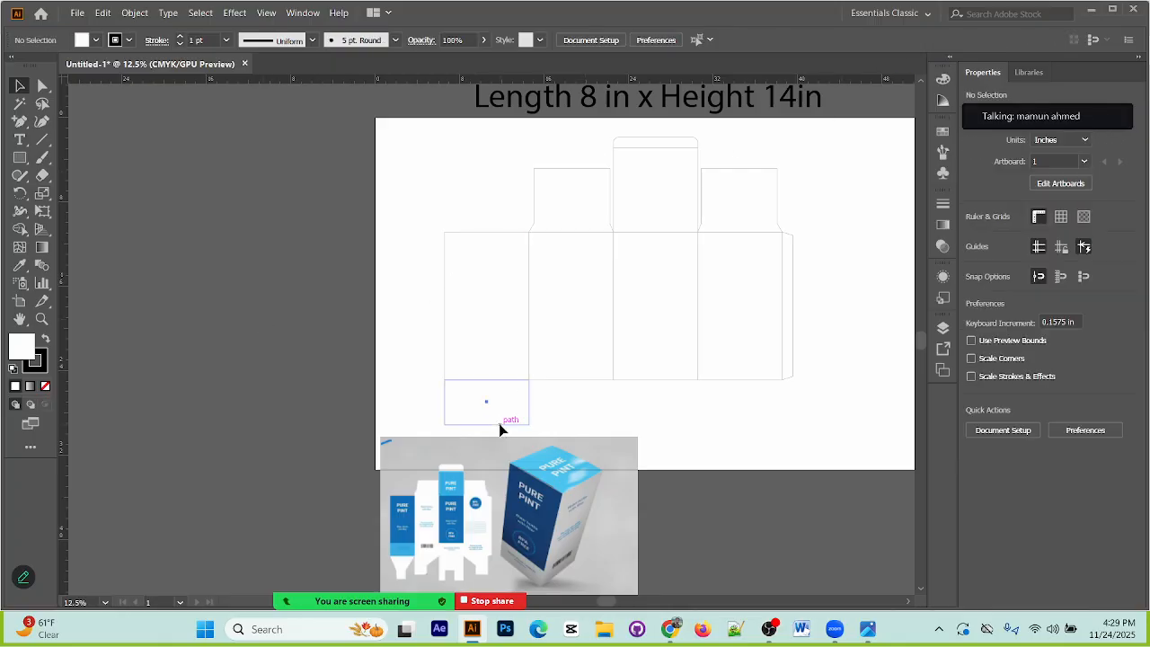
left_click(501, 425)
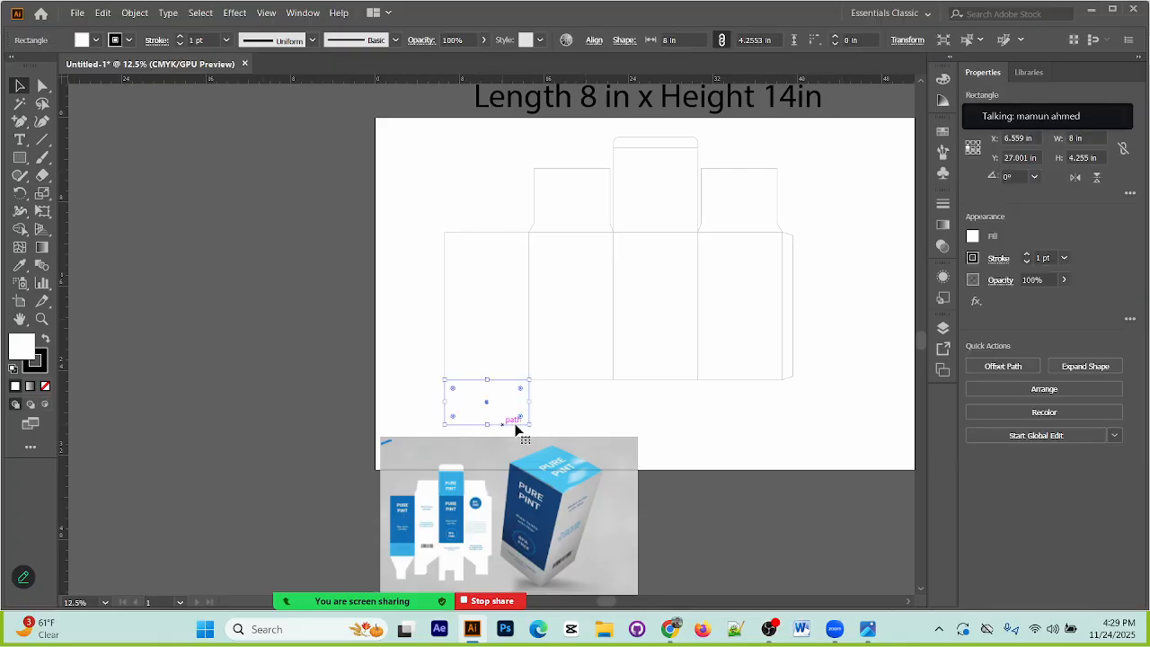
left_click(908, 40)
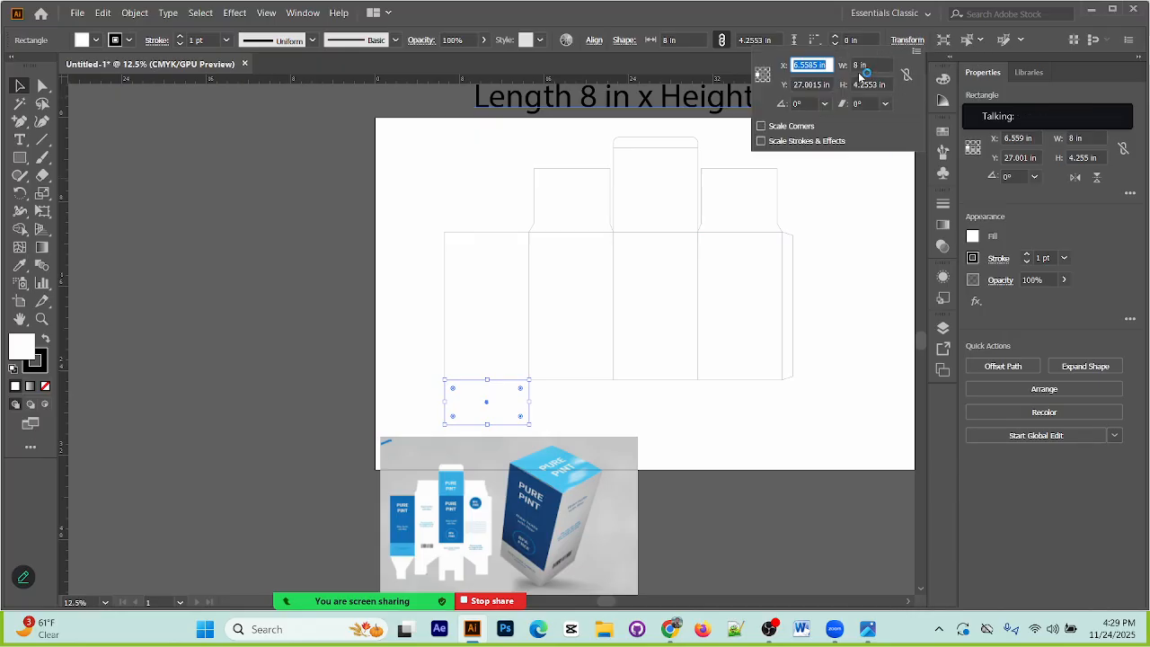
left_click(861, 66)
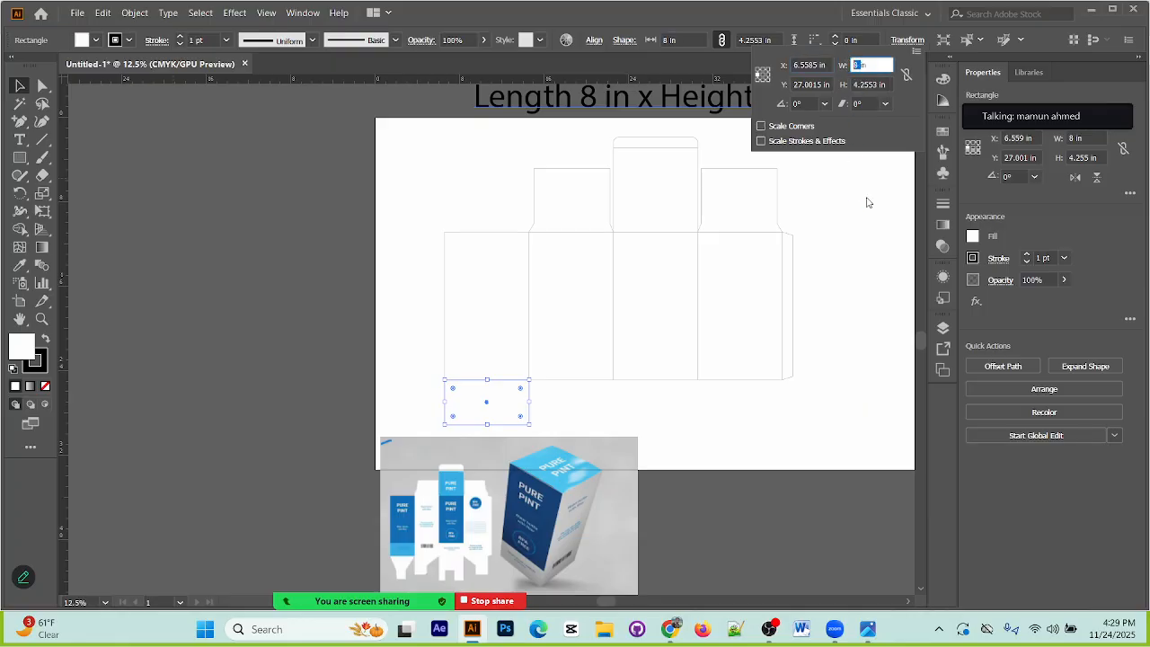
left_click(870, 84)
left_click_drag(878, 84, 852, 83)
type("6")
key("Return")
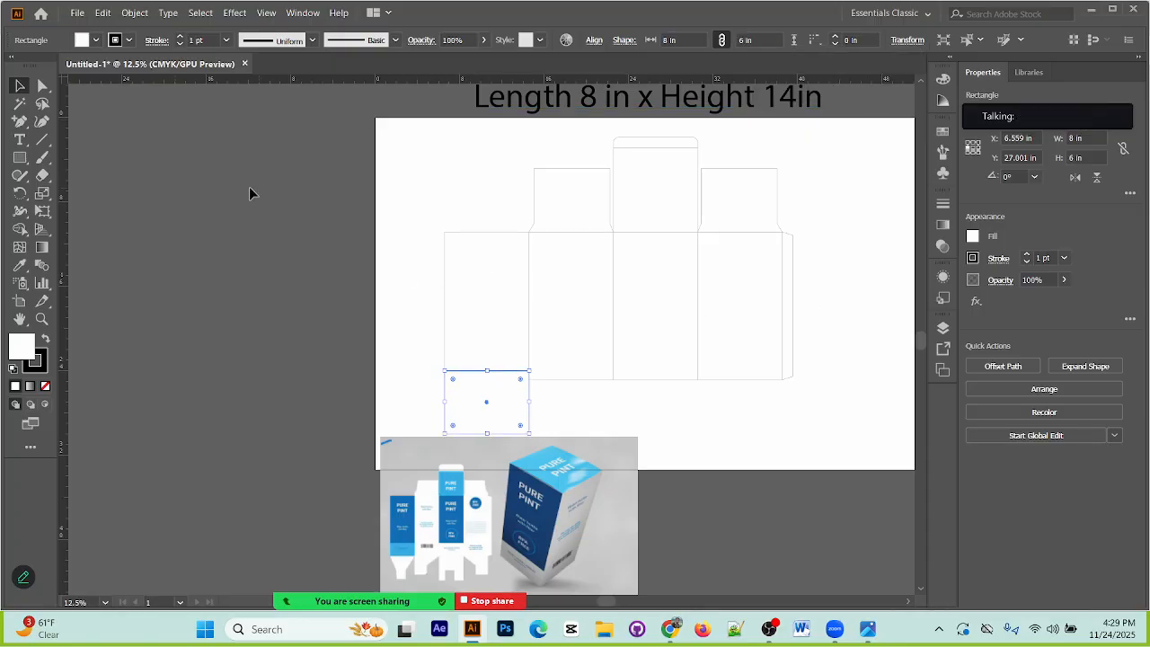
left_click(473, 308)
key("ctrl+z")
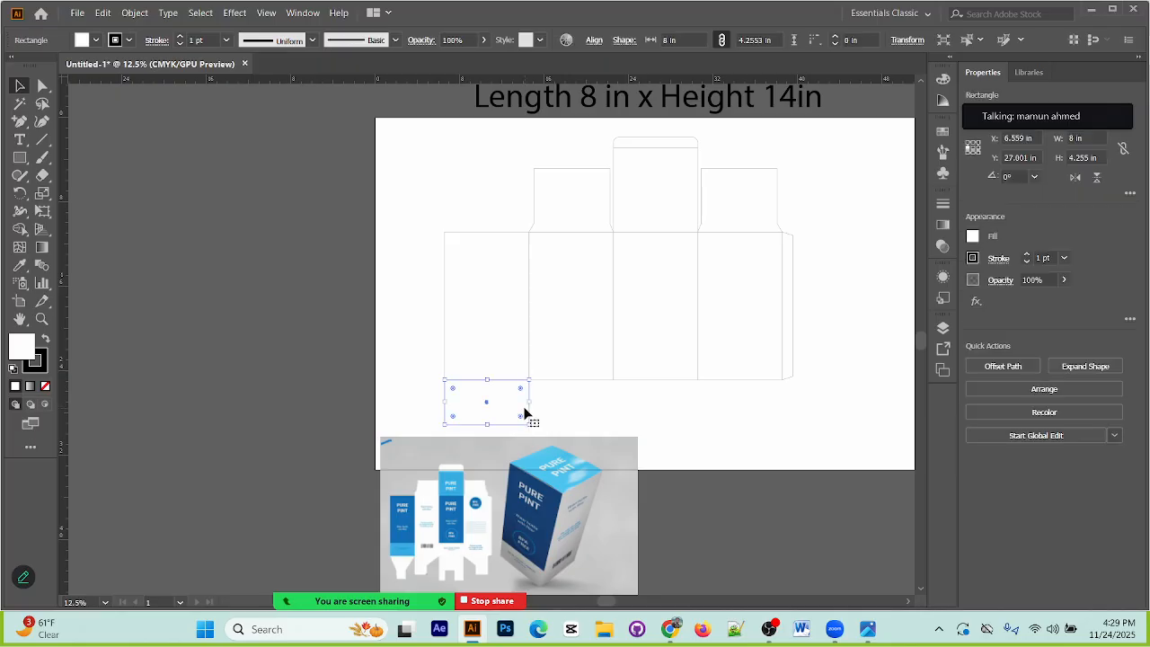
Step: Set the first bottom flap's height to 6 in from the top-centre reference point so it extends downward
left_click(908, 47)
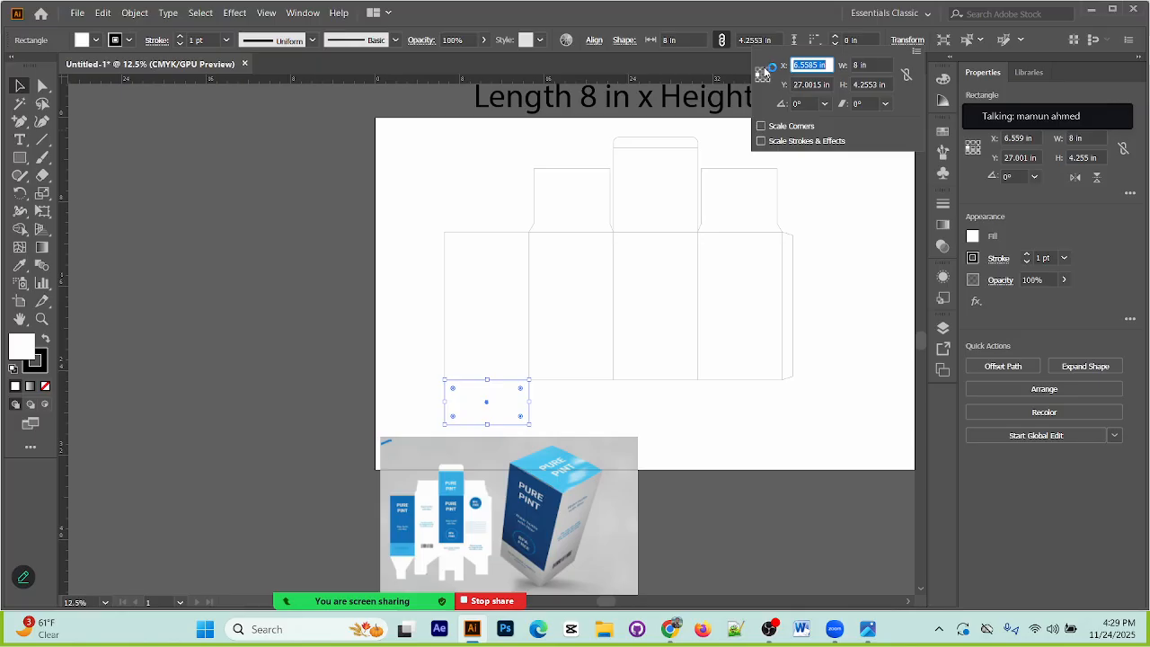
left_click(763, 74)
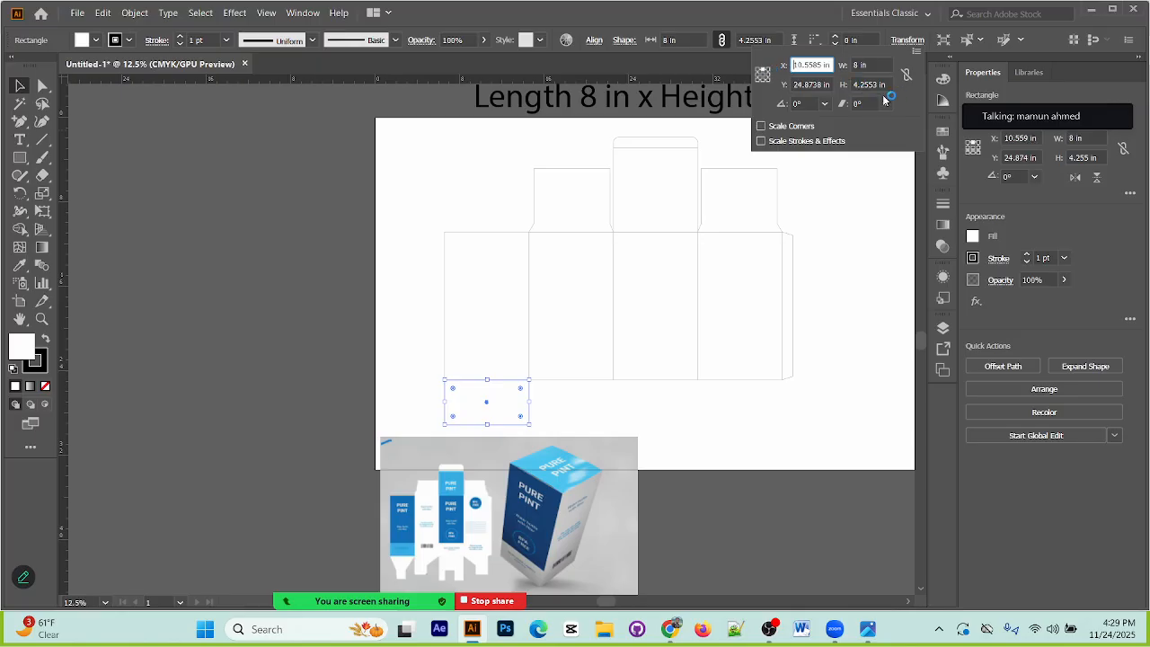
left_click(876, 81)
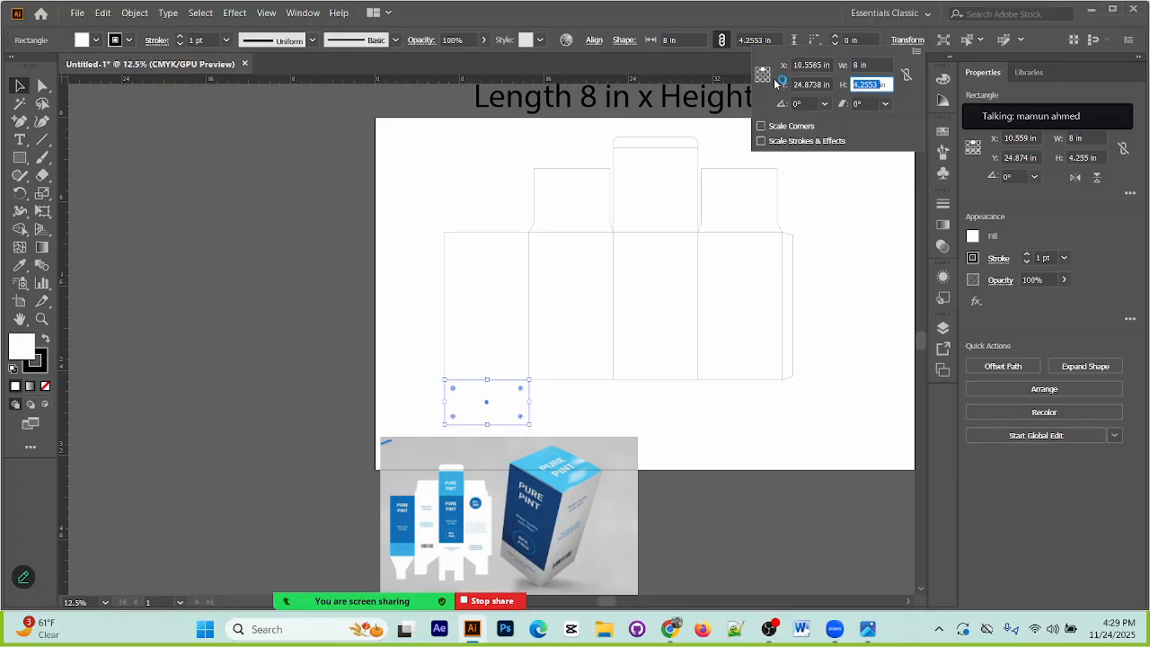
type("6")
key("Return")
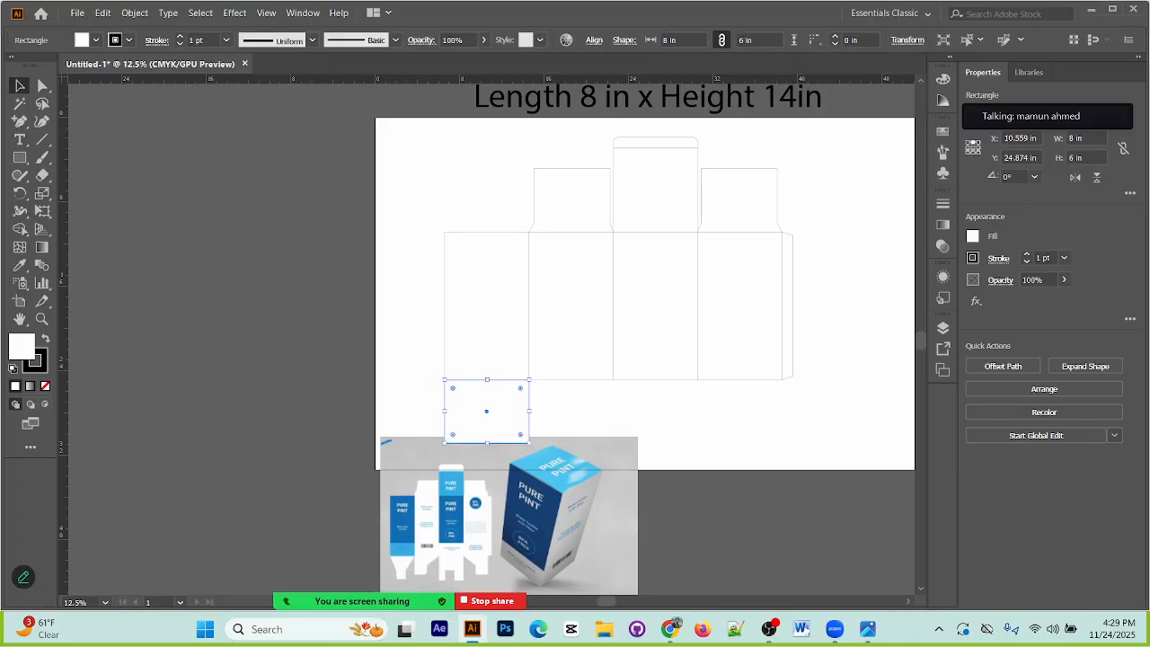
left_click(186, 215)
Step: Move the reference image clear of the bottom flap and repeat the flap side by side under the other three panels
left_click_drag(539, 544, 545, 575)
left_click(527, 443)
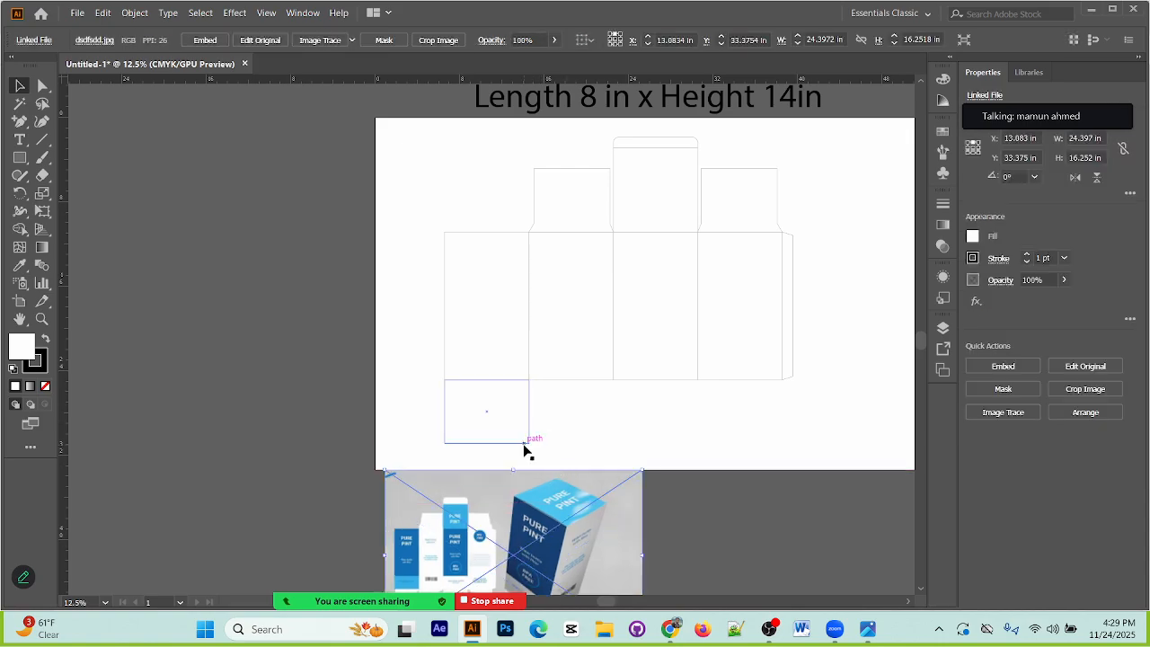
left_click_drag(529, 432, 616, 431)
key("ctrl+d")
key("ctrl+d")
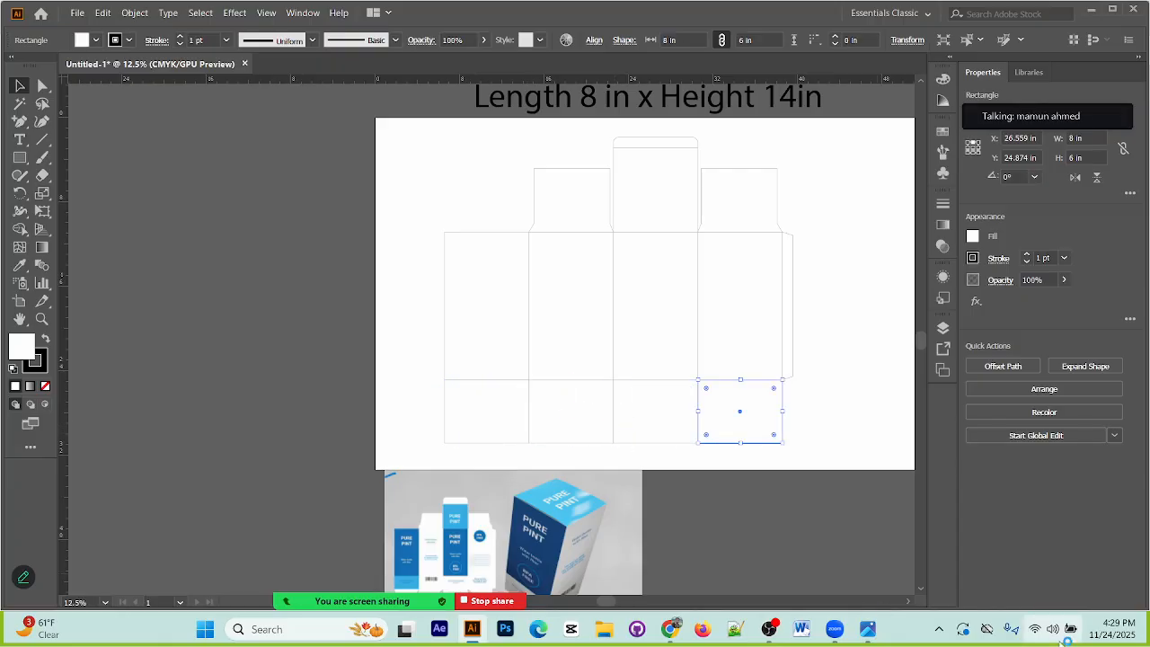
left_click(397, 376)
Step: Move the packaging reference image further down, leaving a gap below the artboard
scroll(599, 473, "down", 4)
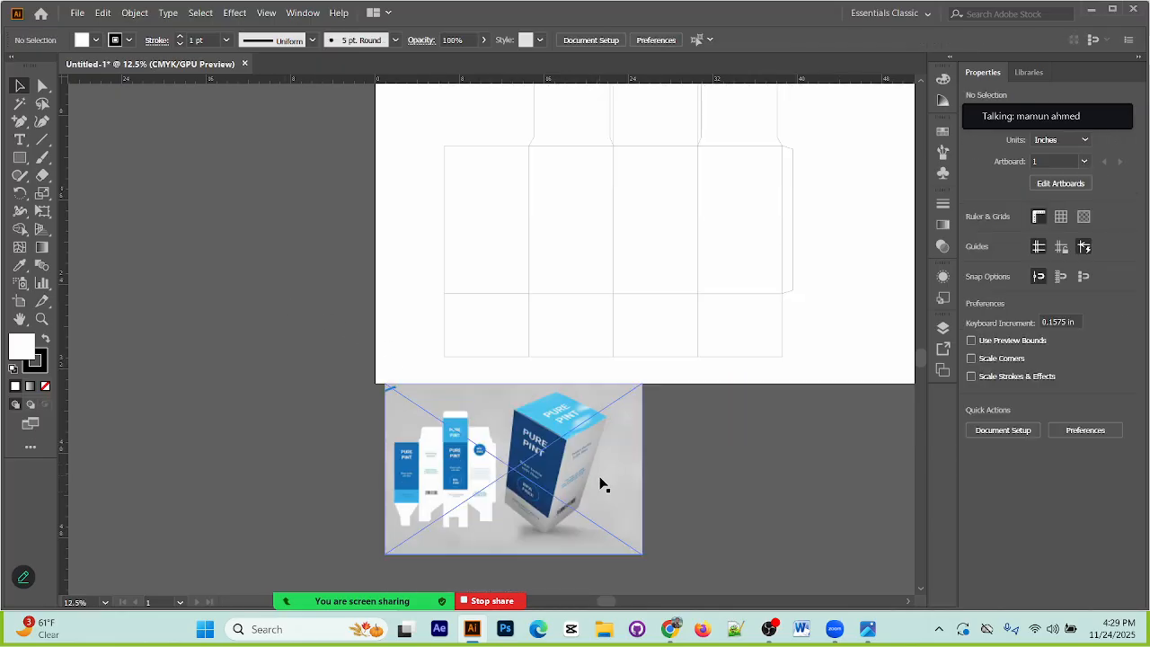
left_click_drag(525, 384, 505, 433)
left_click_drag(671, 386, 594, 449)
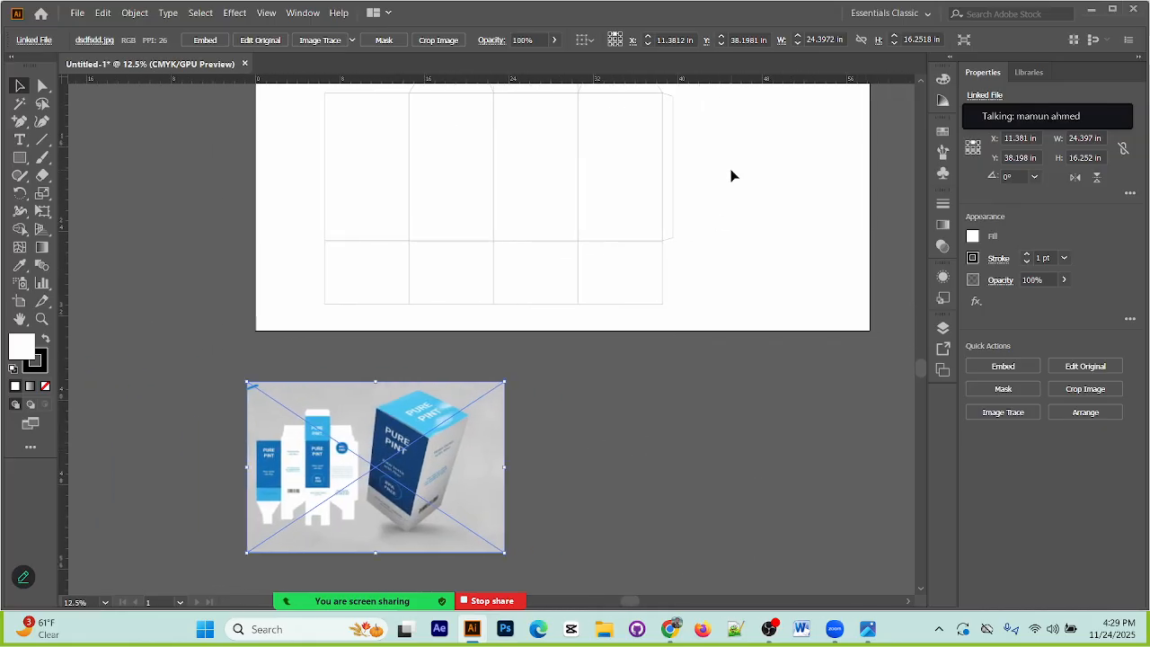
Step: Place a horizontal guide on the fold line between the panels and bottom flaps, at about Y 24.874 in, and select it
left_click_drag(728, 77, 733, 241)
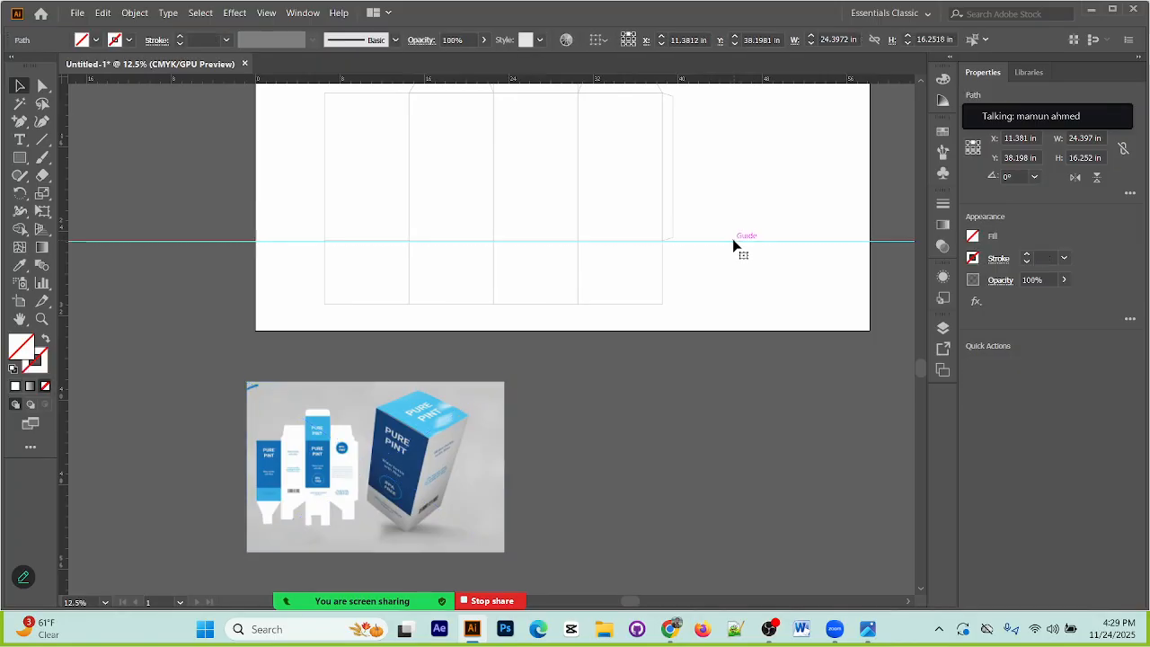
left_click(763, 364)
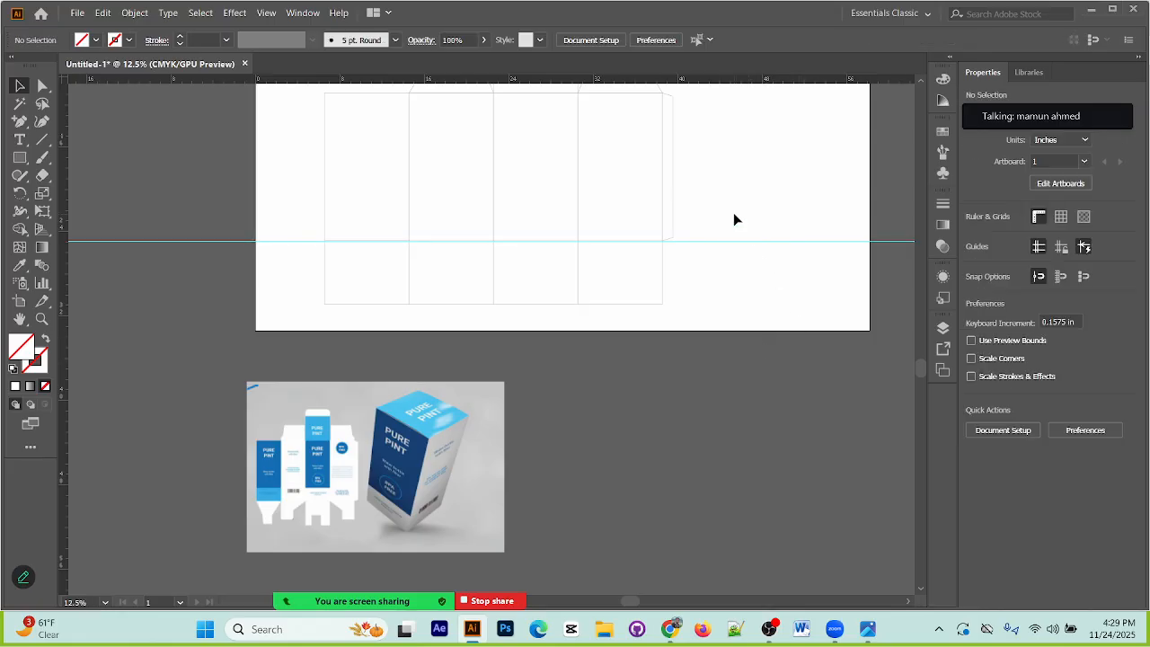
left_click(746, 241)
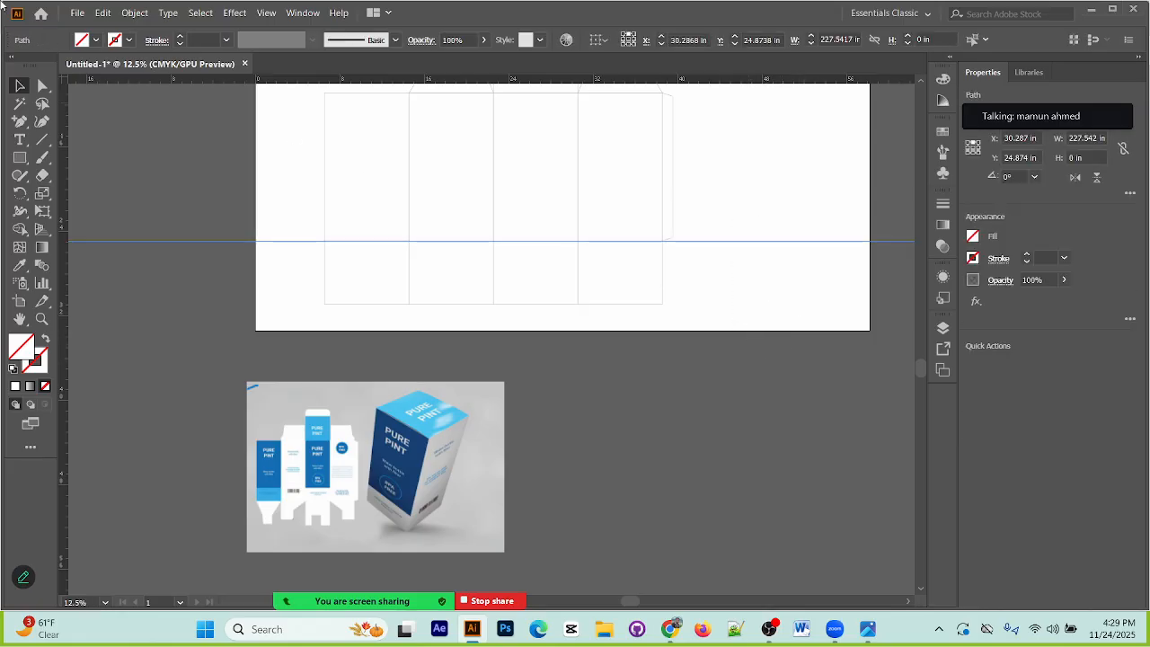
Step: Set the keyboard increment in the general preferences to 4 mm
left_click(102, 13)
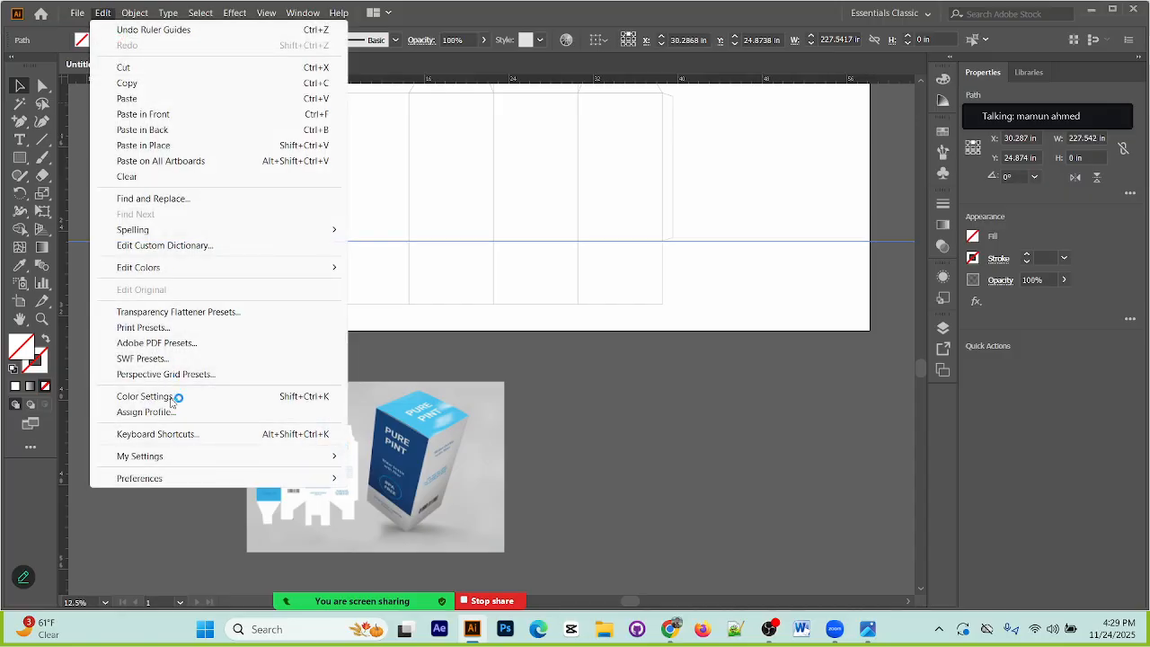
mouse_move(184, 479)
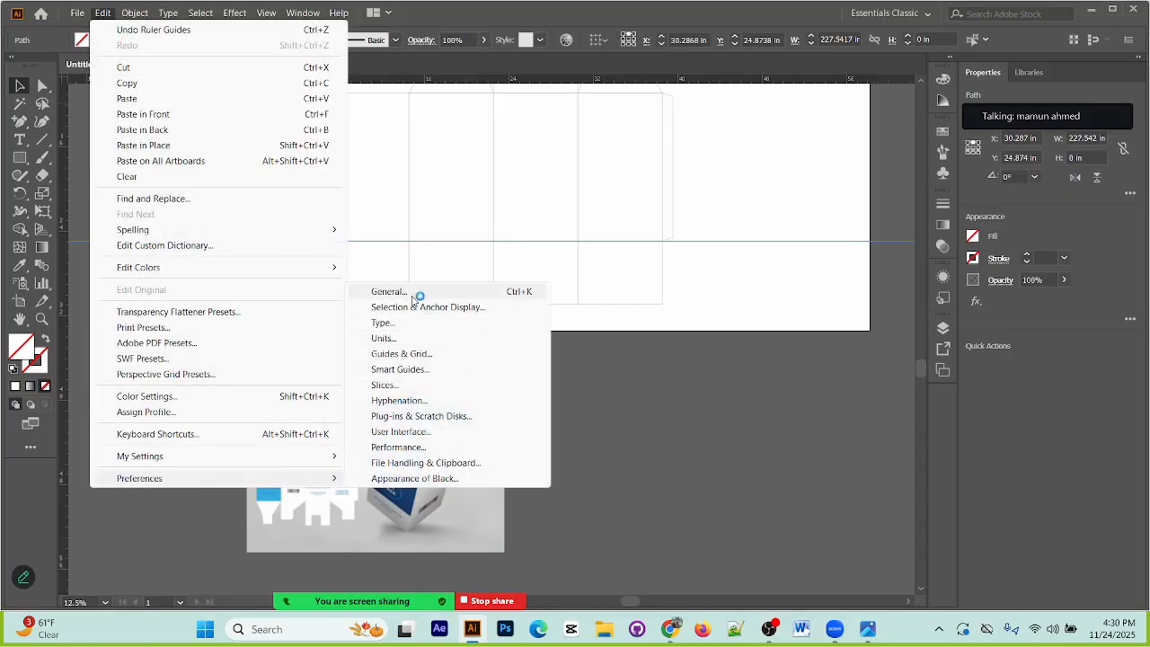
left_click(417, 292)
left_click(566, 115)
left_click_drag(568, 117, 487, 117)
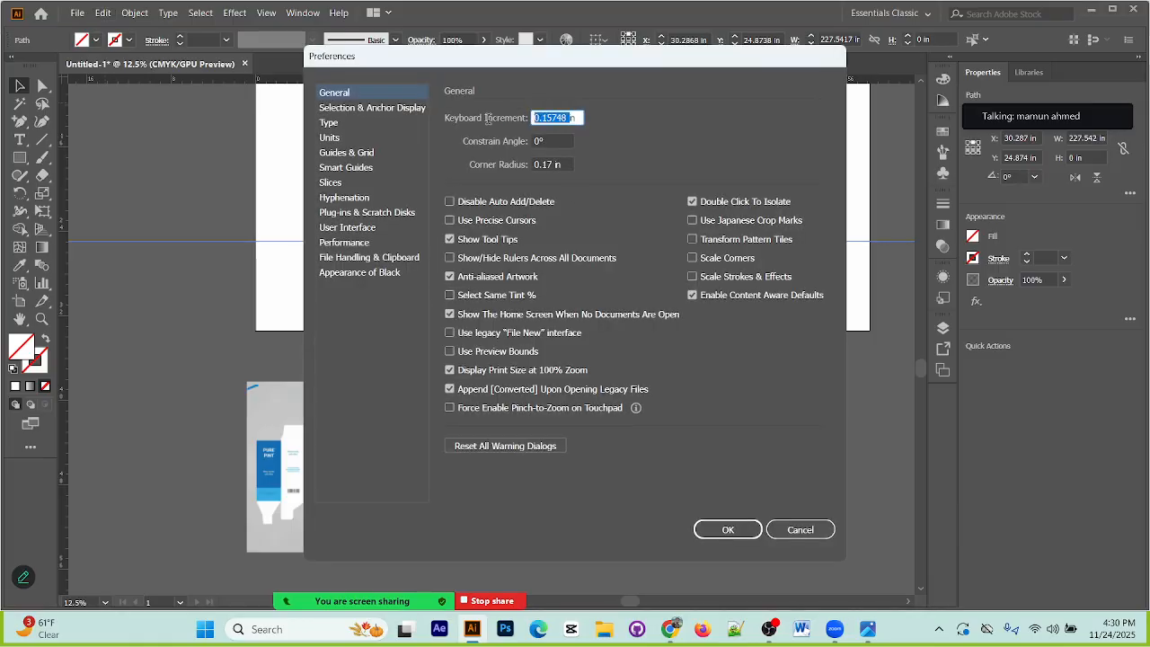
type("4")
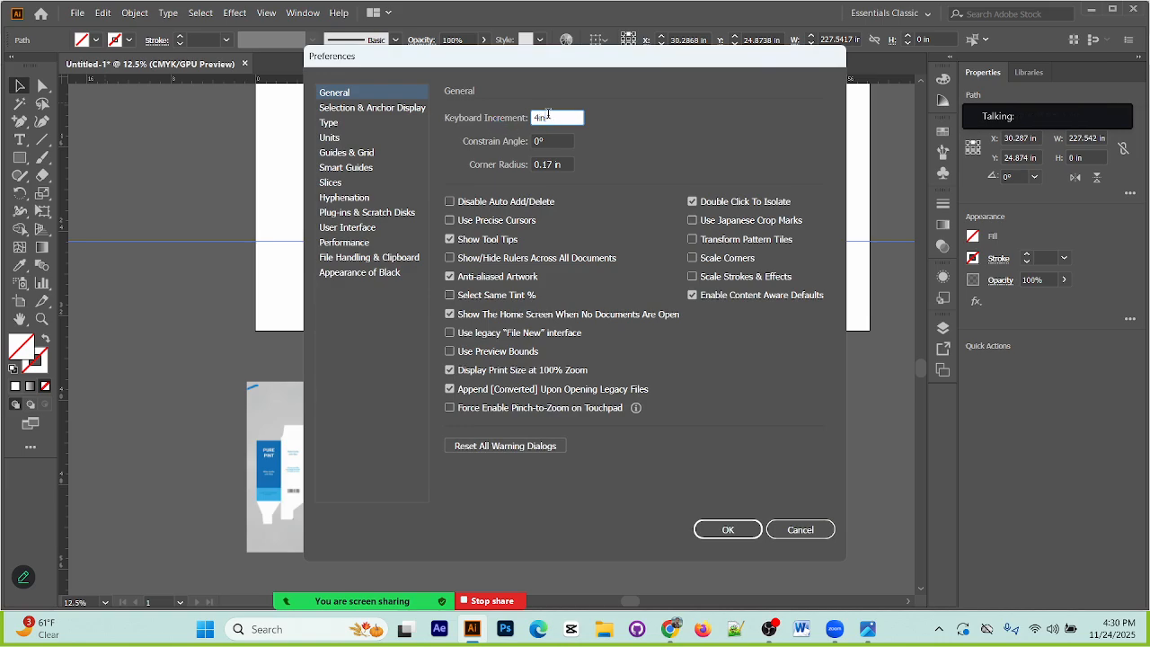
key("BackSpace")
type("4 mm")
left_click(728, 529)
Step: Magnify the selected guide where it meets the last panel's lower corner and the side strip
key("ctrl+=")
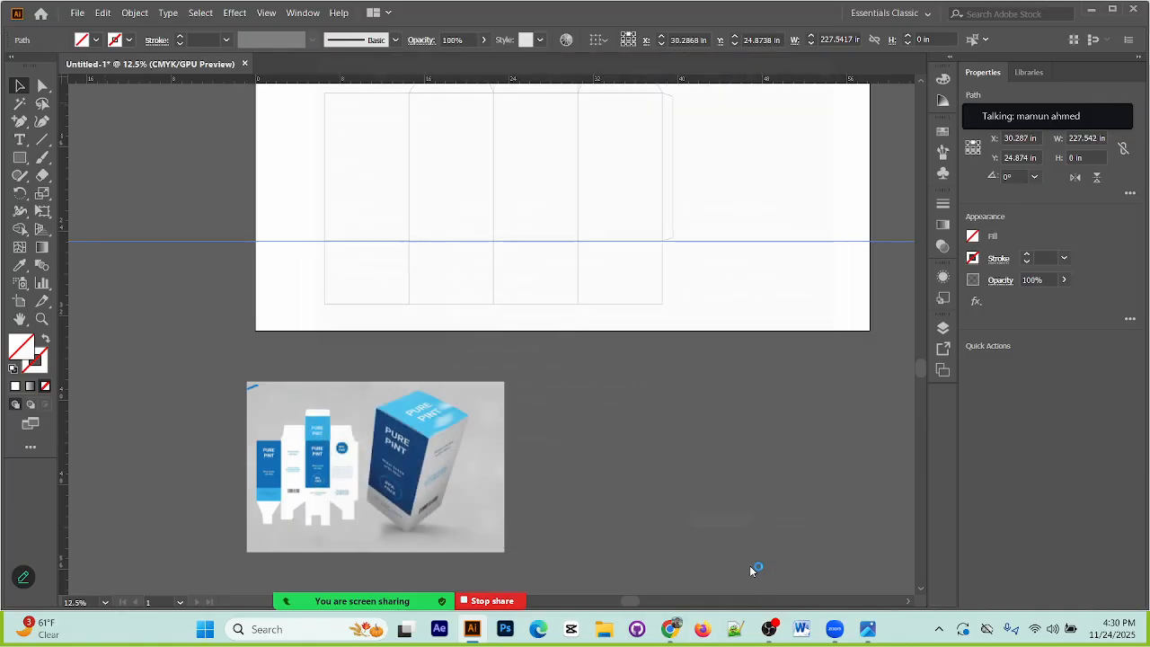
key("ctrl+=")
key("ctrl+=")
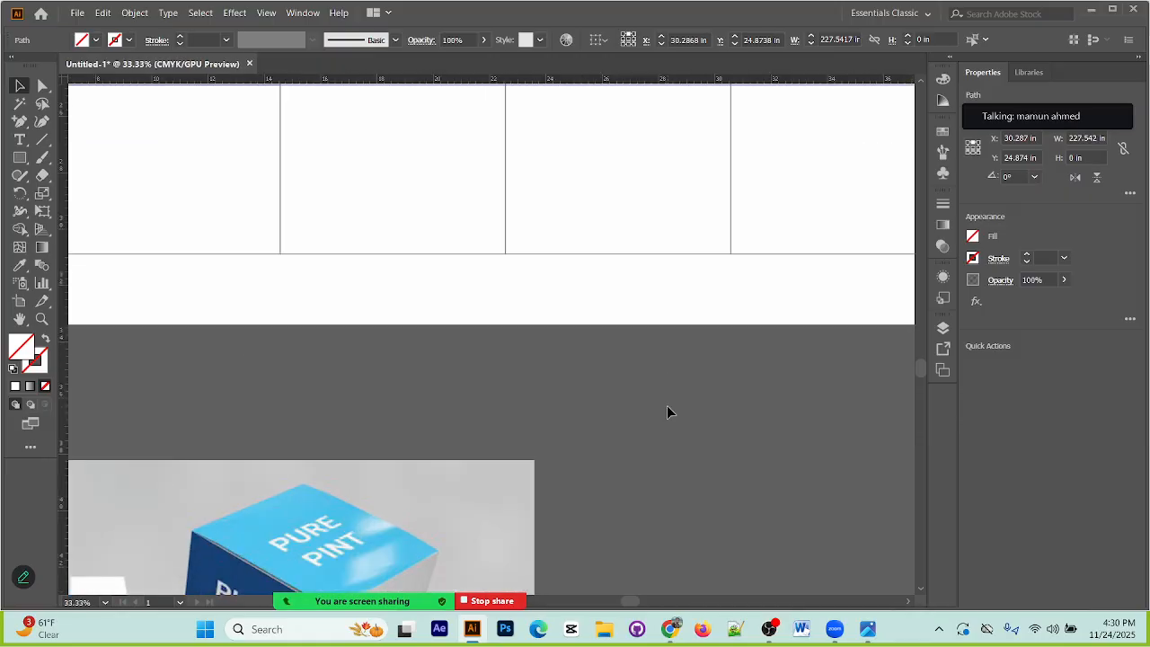
left_click_drag(840, 320, 299, 423)
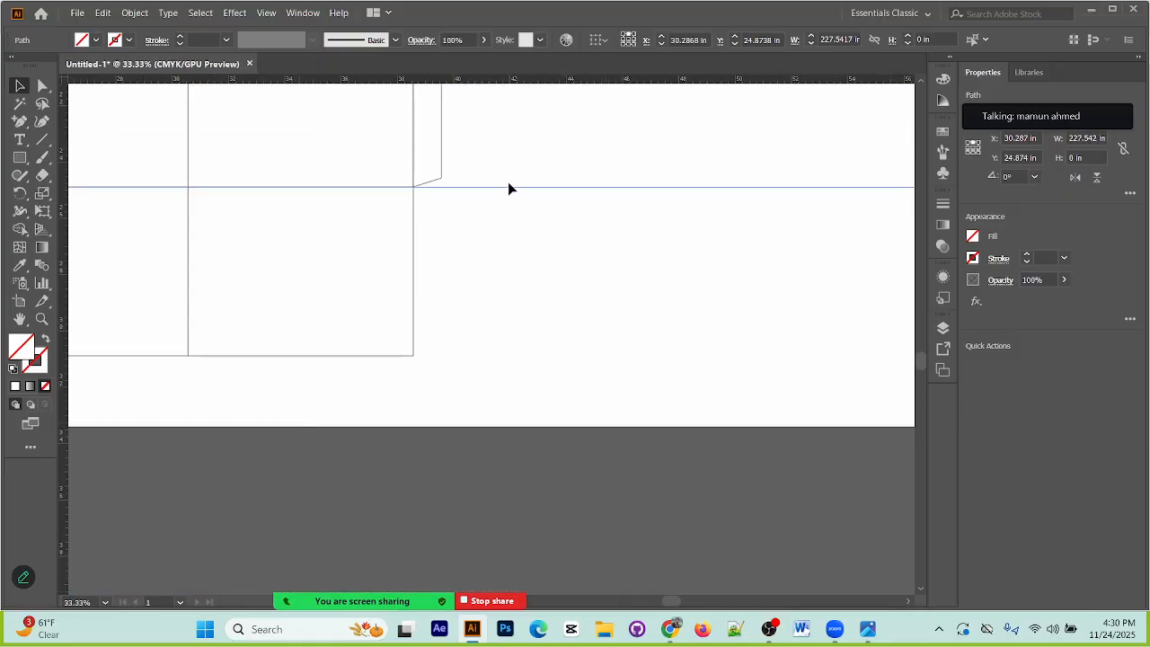
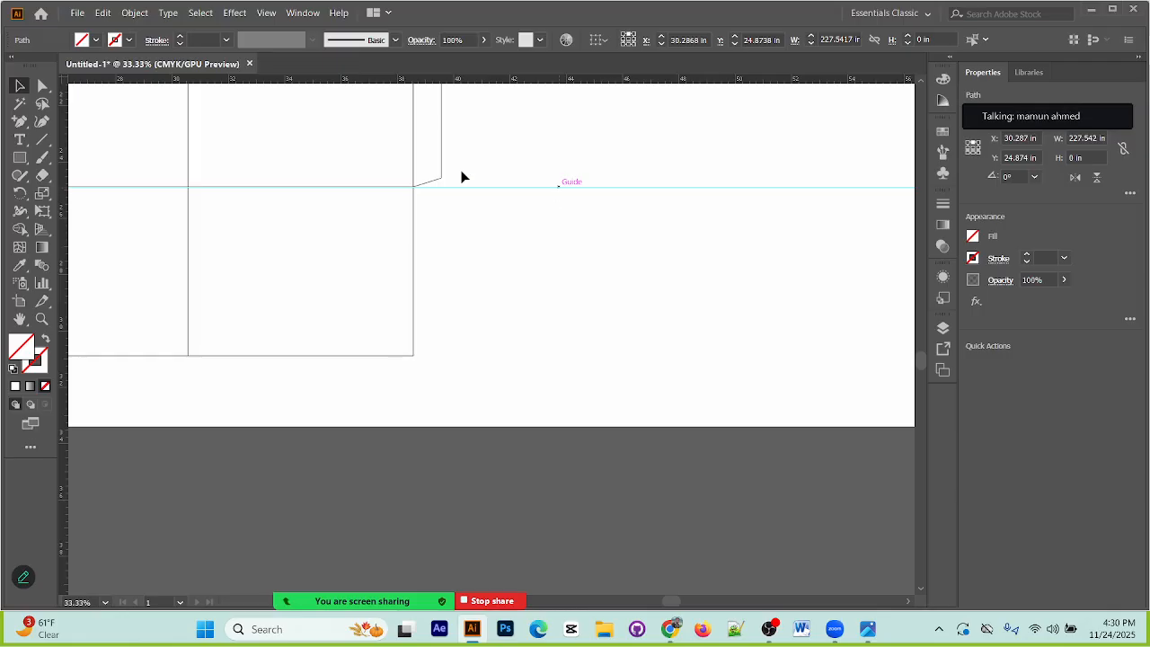
Step: Rotate the packaging reference image to about 181° and position it just below the bottom flaps of the box layout
left_click_drag(395, 319, 969, 255)
left_click_drag(202, 453, 442, 34)
left_click_drag(541, 341, 545, 488)
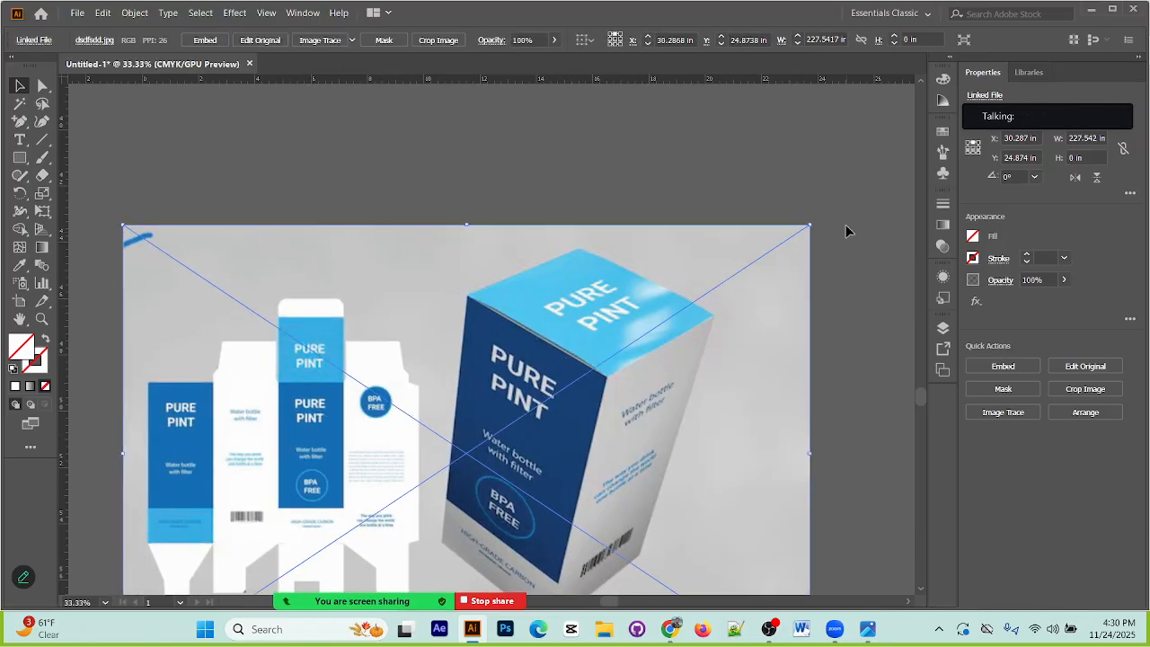
left_click_drag(813, 219, 435, 456)
scroll(414, 177, "up", 2)
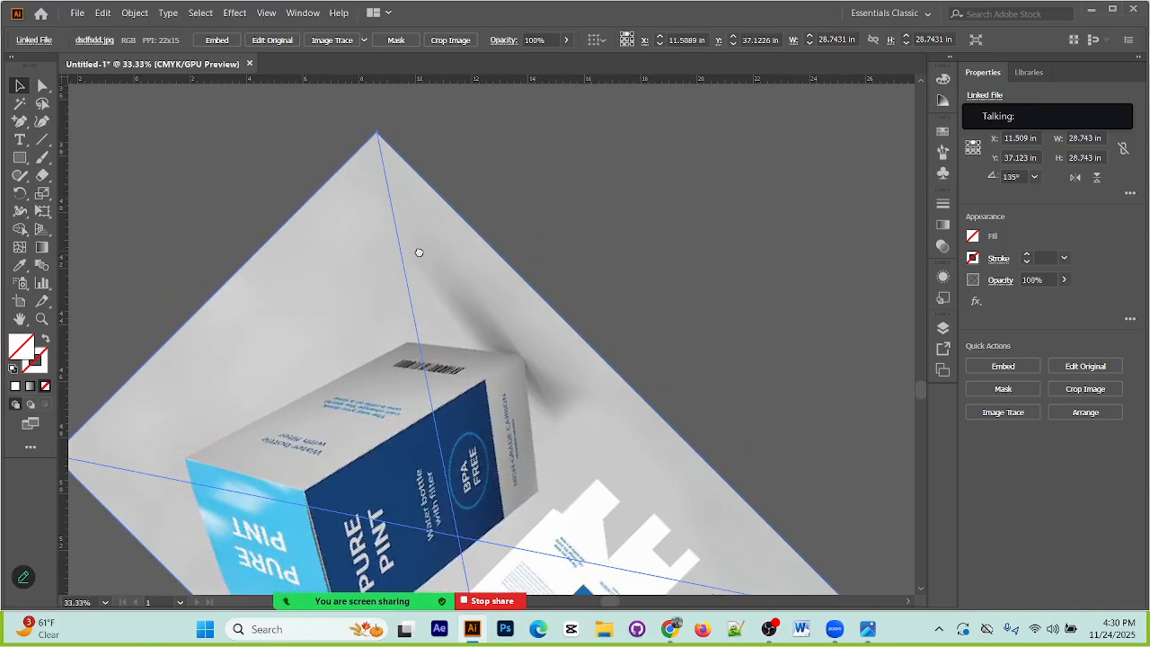
left_click_drag(379, 128, 189, 363)
left_click_drag(430, 467, 339, 455)
left_click_drag(415, 449, 584, 326)
left_click_drag(629, 312, 434, 398)
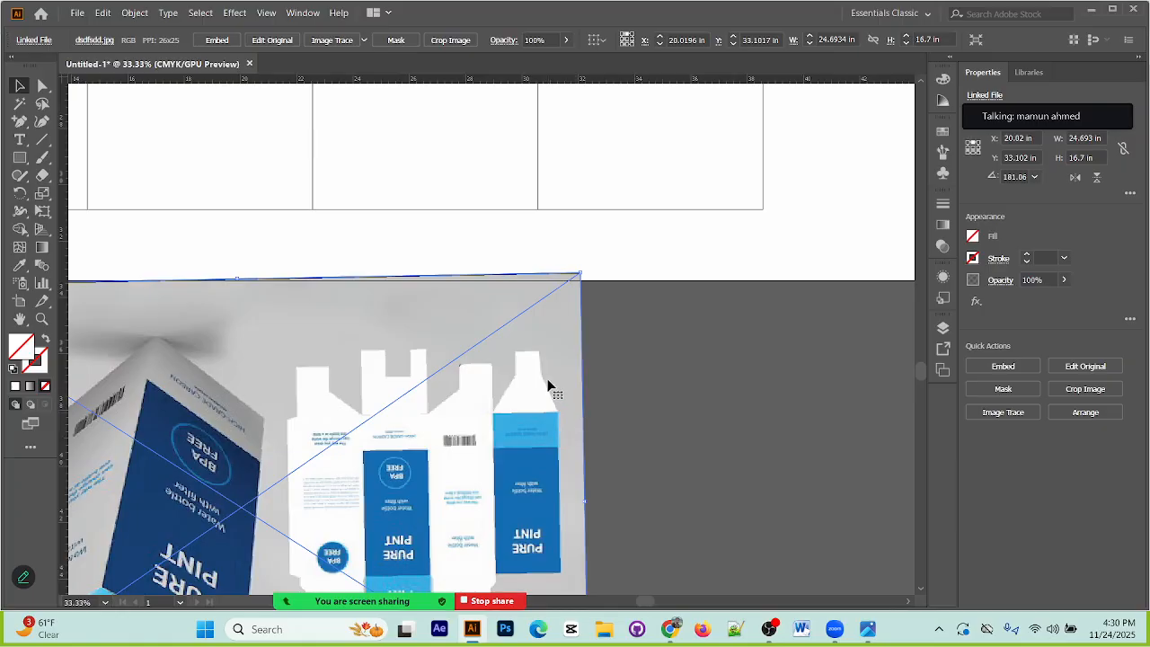
scroll(694, 331, "up", 3)
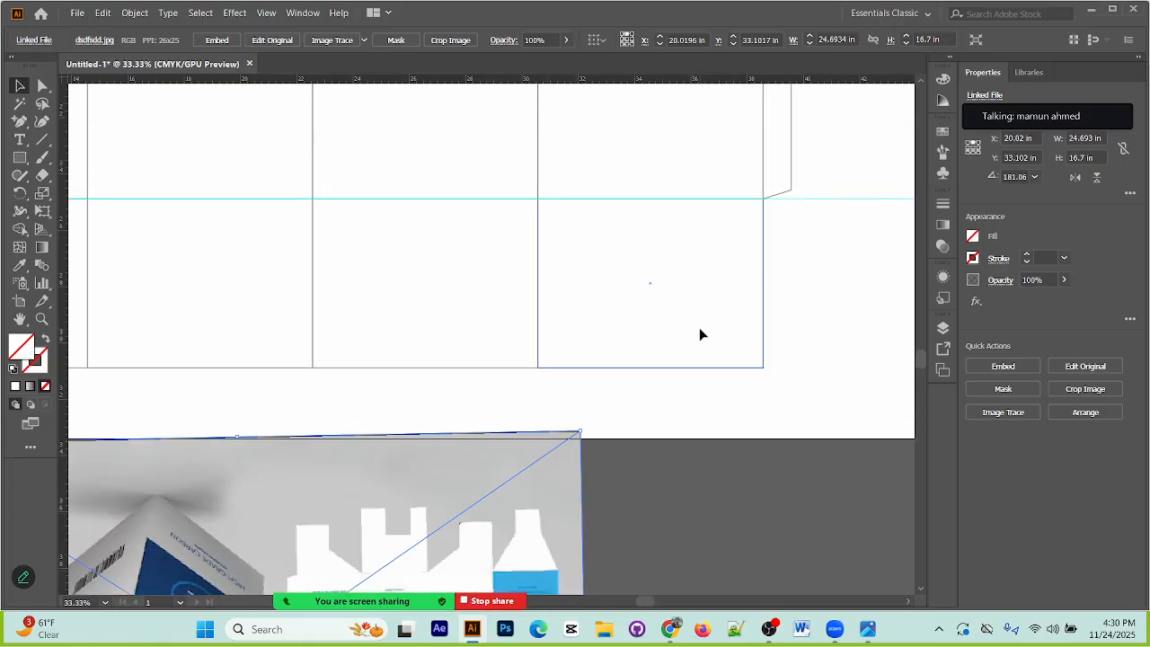
Step: Place a horizontal guide and align it exactly with the lower edge of the bottom flaps
left_click_drag(803, 81, 809, 367)
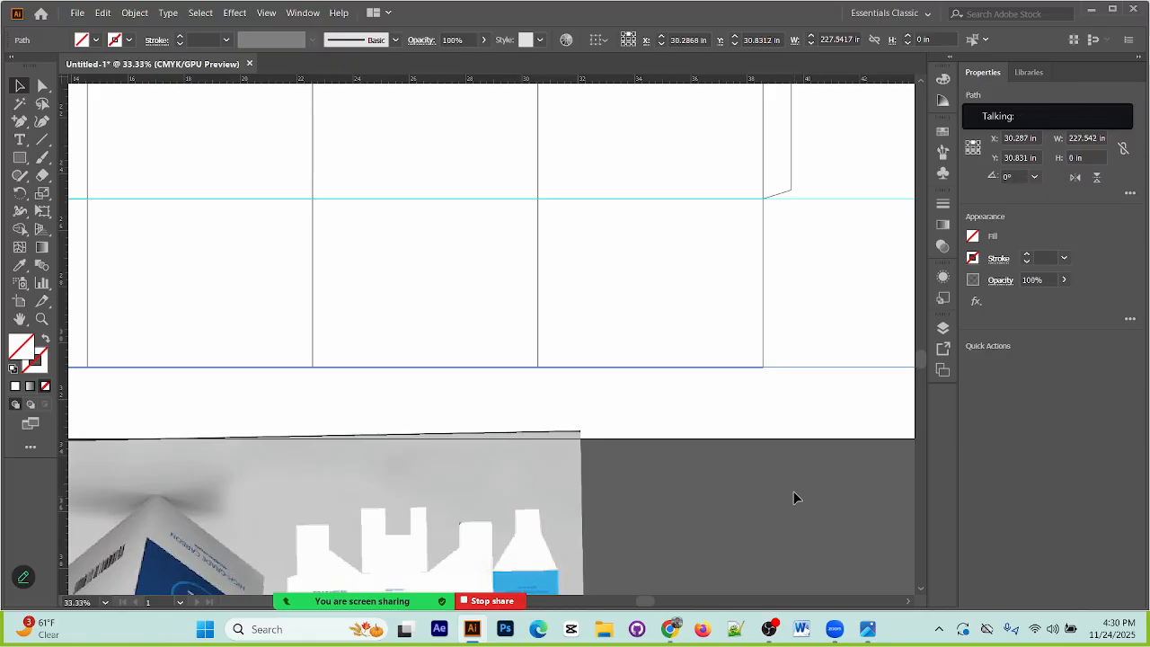
key("ctrl+equal")
key("ctrl+equal")
key("ctrl+equal")
left_click_drag(811, 380, 406, 346)
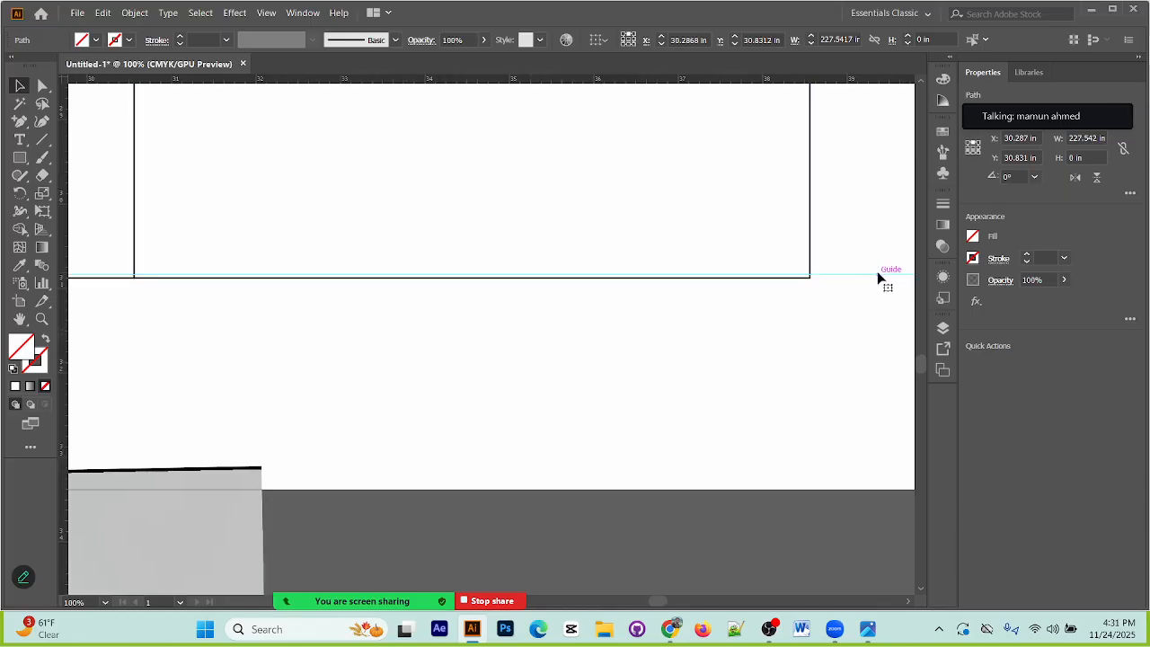
left_click(848, 357)
scroll(819, 304, "up", 15)
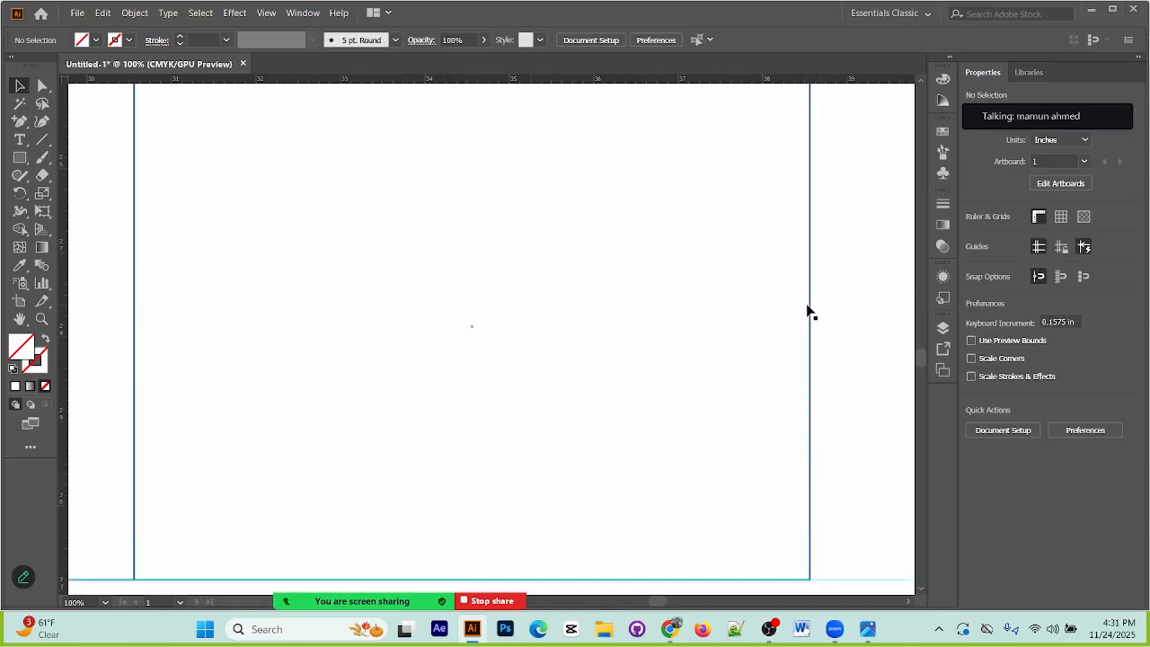
key("ctrl+minus")
key("ctrl+minus")
key("ctrl+minus")
left_click_drag(599, 430, 688, 248)
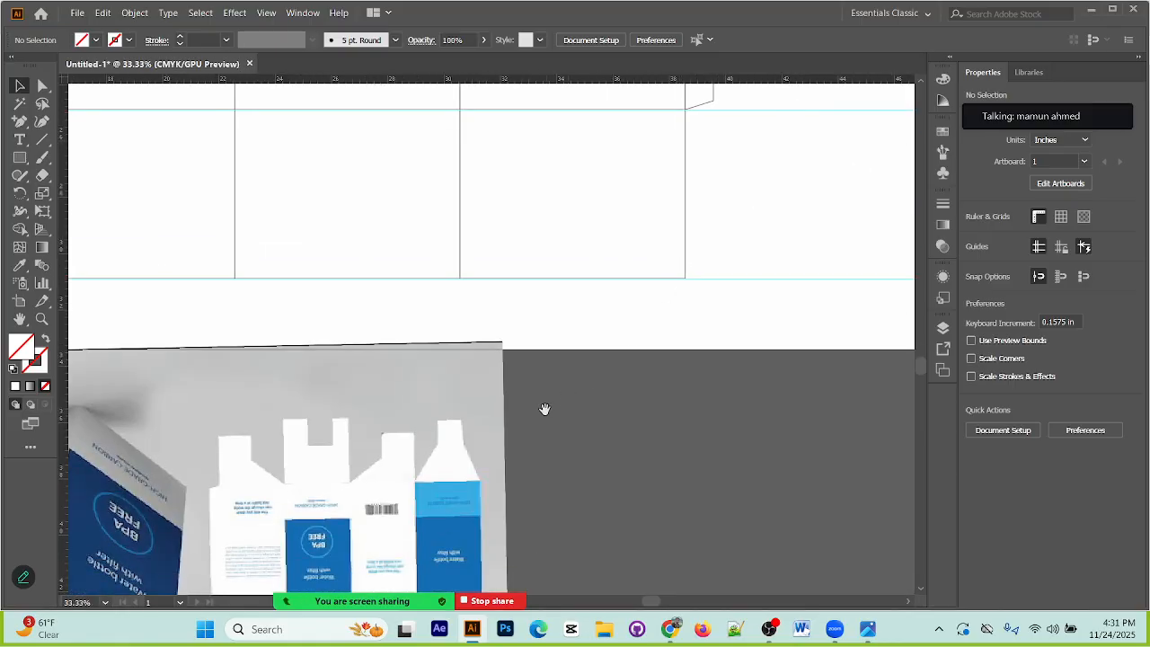
left_click_drag(609, 411, 586, 444)
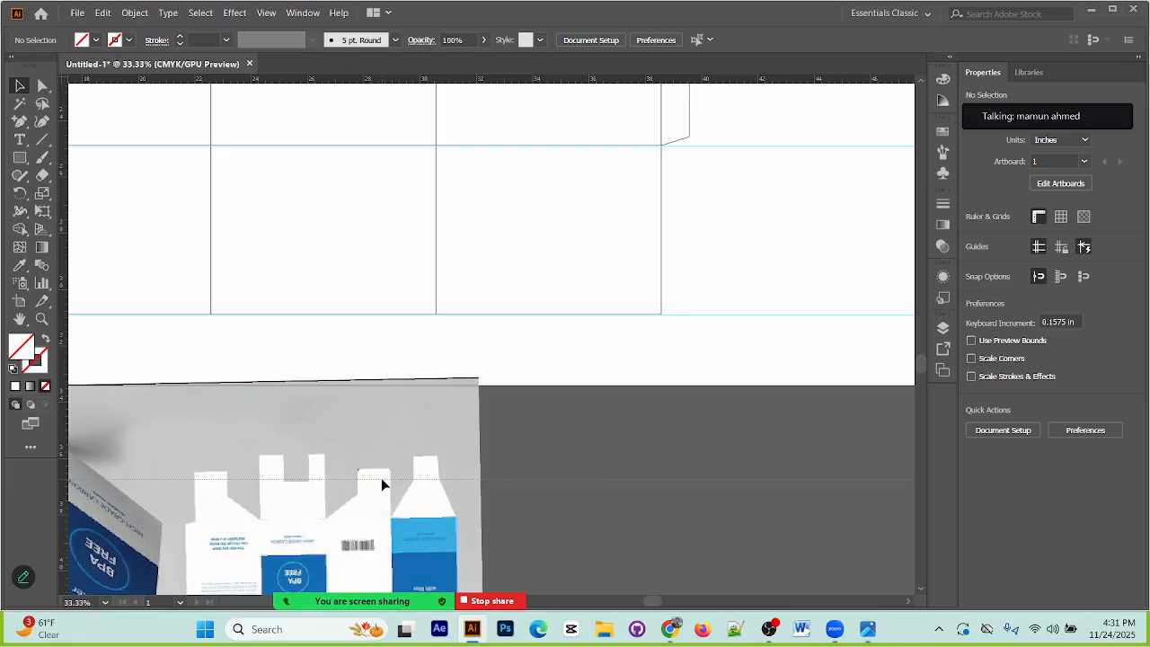
left_click_drag(381, 479, 382, 481)
left_click(536, 484)
left_click(546, 482)
key("Delete")
Step: Duplicate the fold-line guide in place and nudge the copy down in twelve 4 mm increments to Y 26.764 in
left_click(756, 144)
left_click_drag(755, 130, 780, 216)
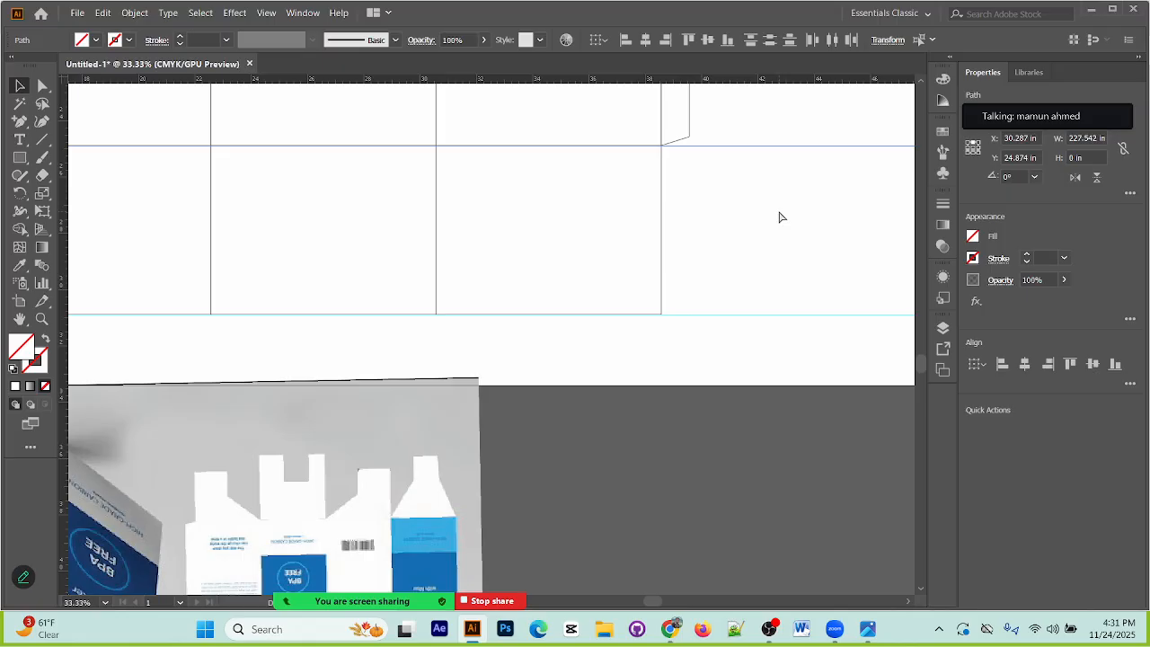
left_click(779, 217)
key("Down")
key("Down")
key("Down")
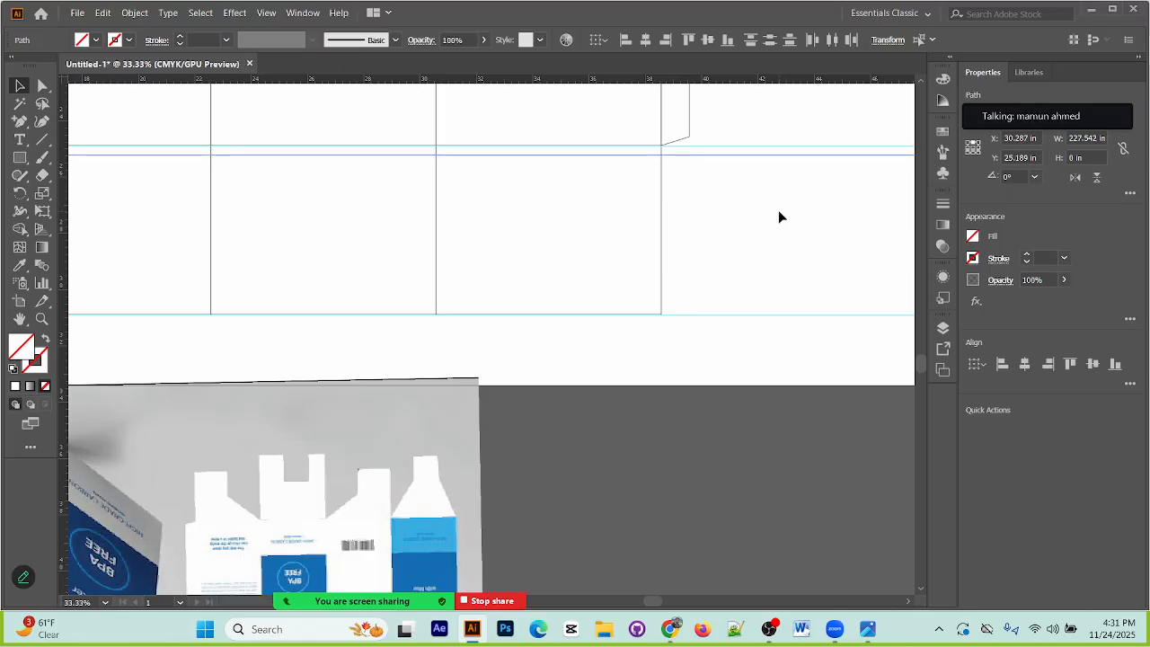
key("Down")
key("Down")
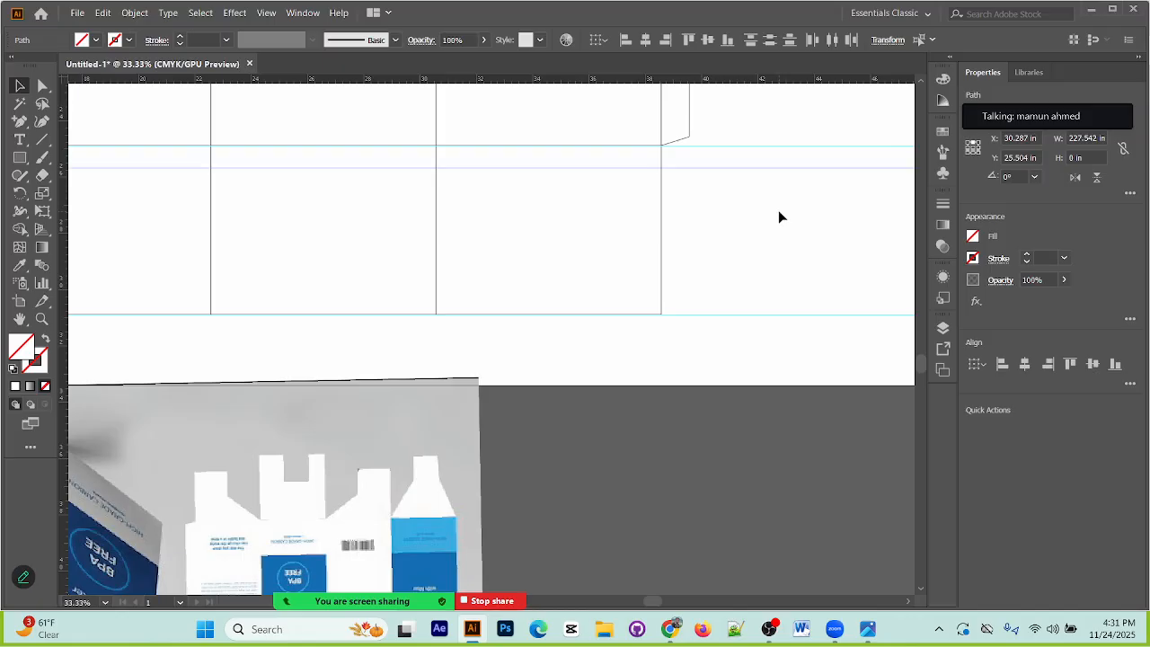
key("Down")
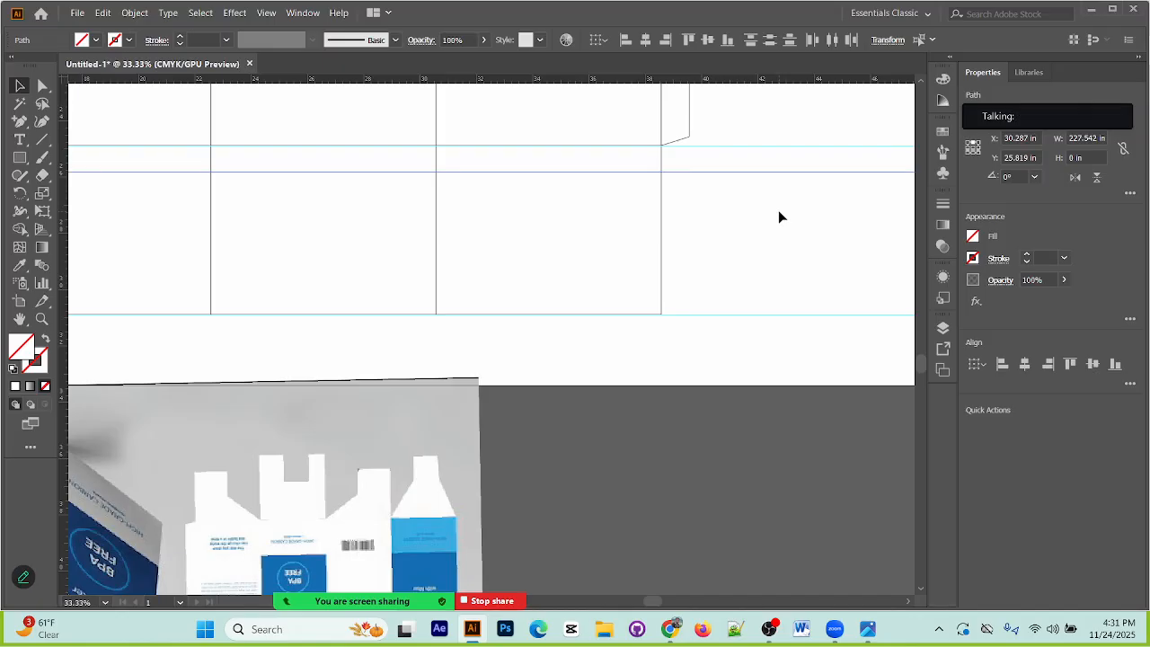
key("Down")
key("Down")
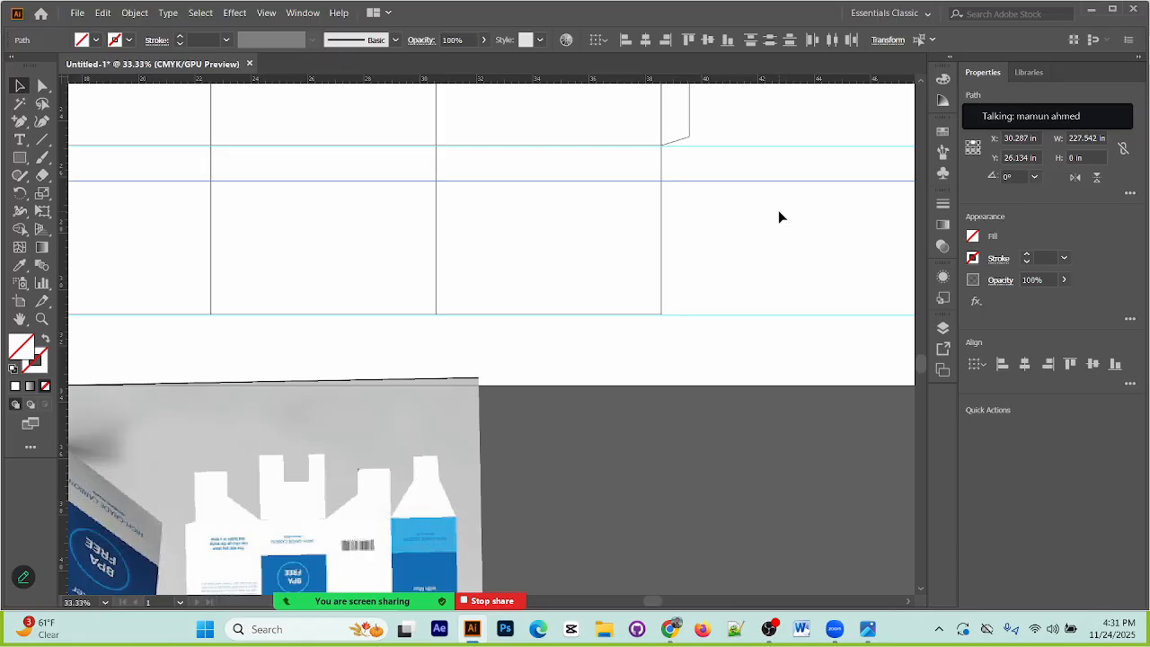
key("Down")
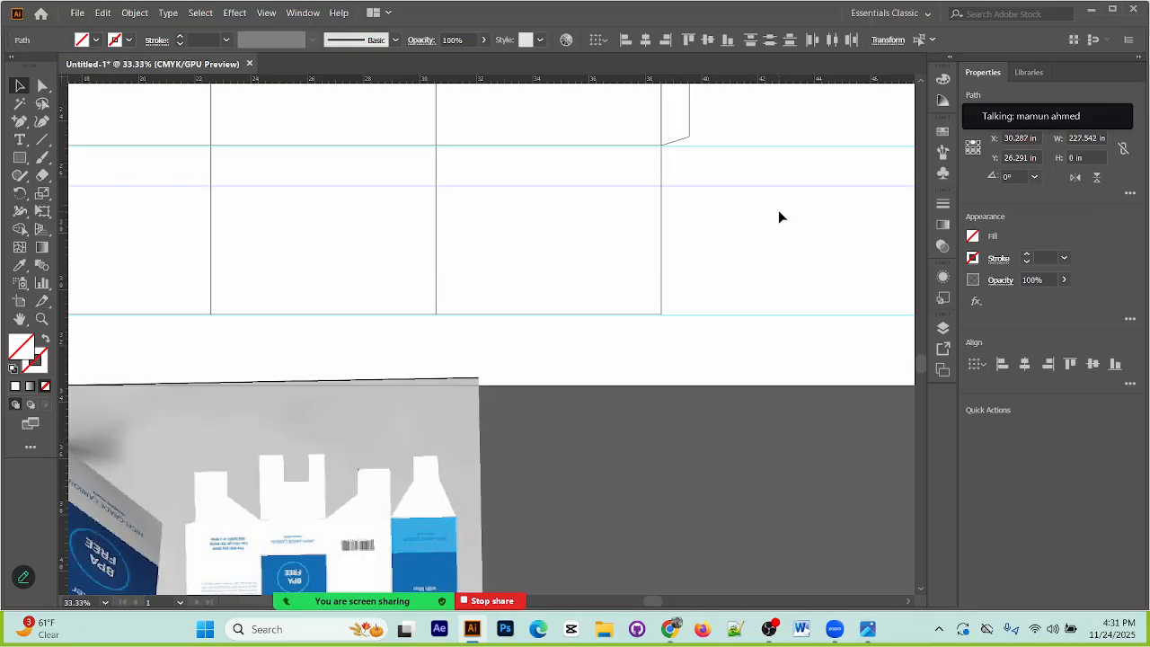
key("Down")
key("Down")
key("Down")
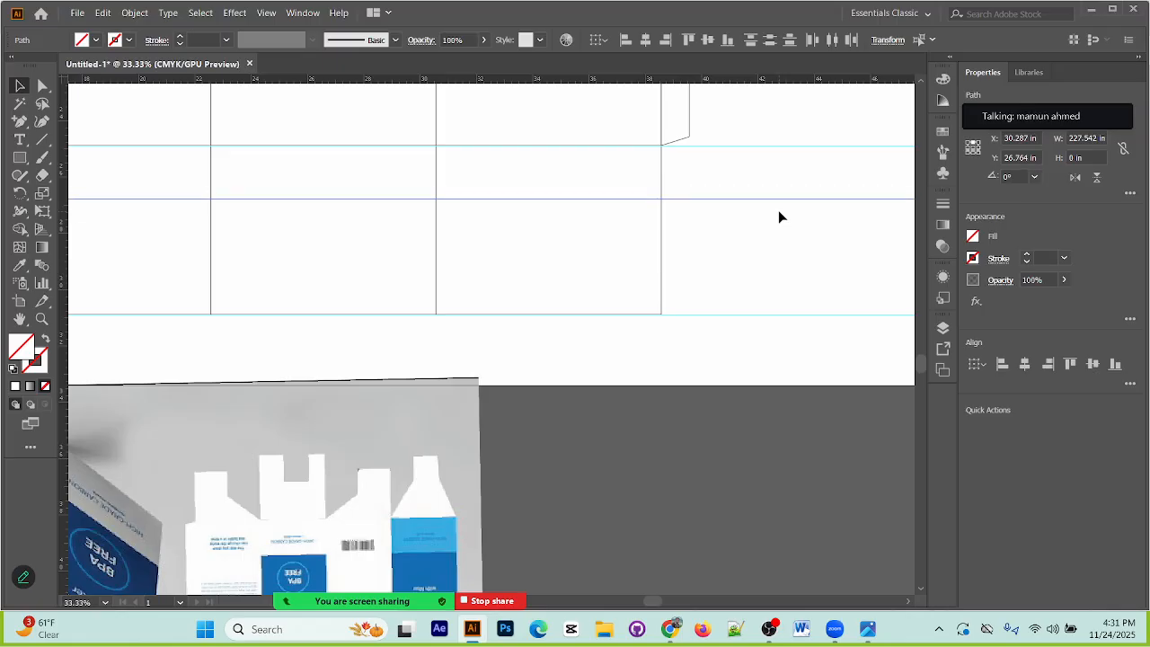
left_click(821, 483)
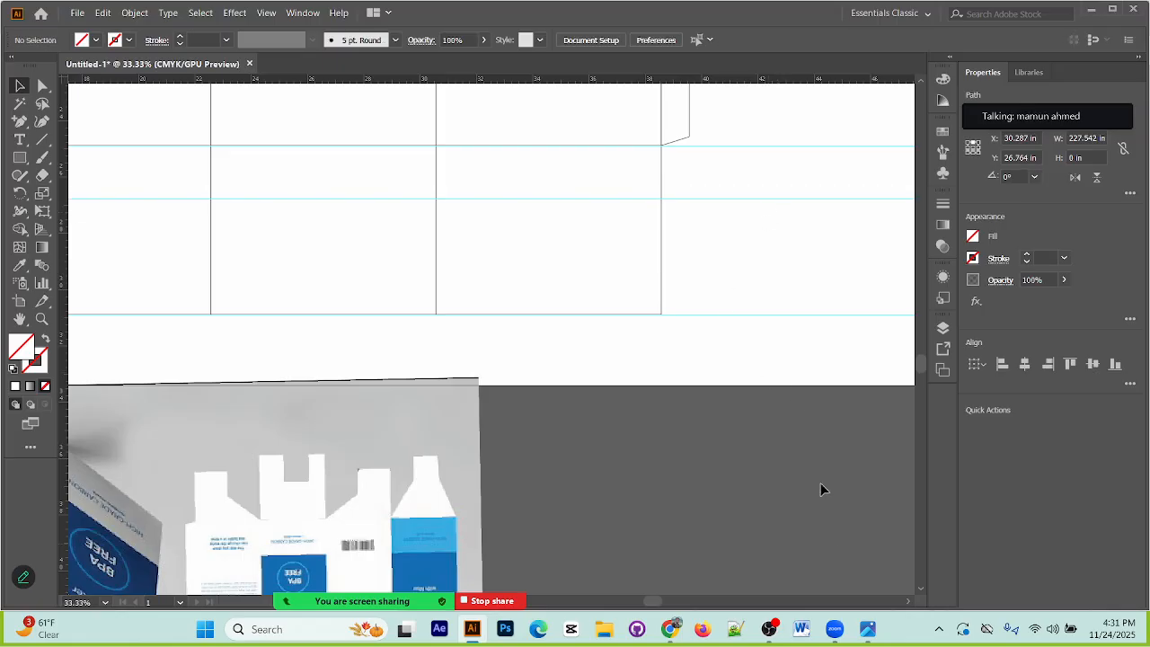
Step: Duplicate the guide at Y 26.764 in in place and nudge the copy down in 4 mm increments to Y 28.338 in
left_click(722, 198)
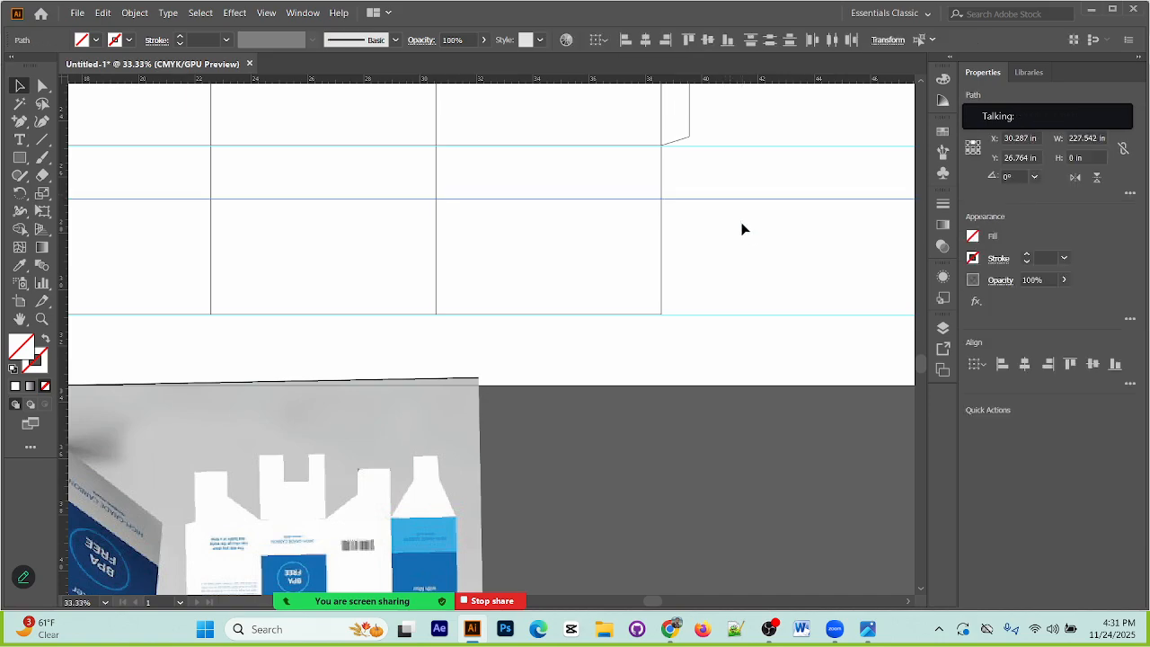
key("ctrl+2")
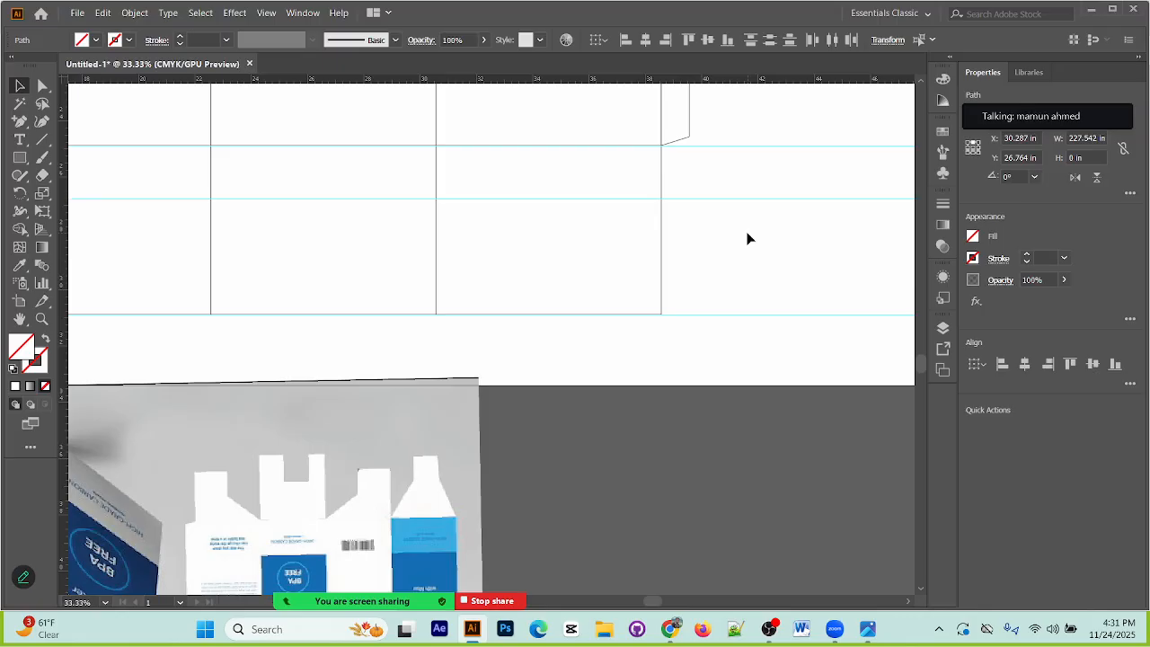
key("shift+Down")
key("shift+Down")
key("shift+Down")
key("shift+Down")
key("shift+Down")
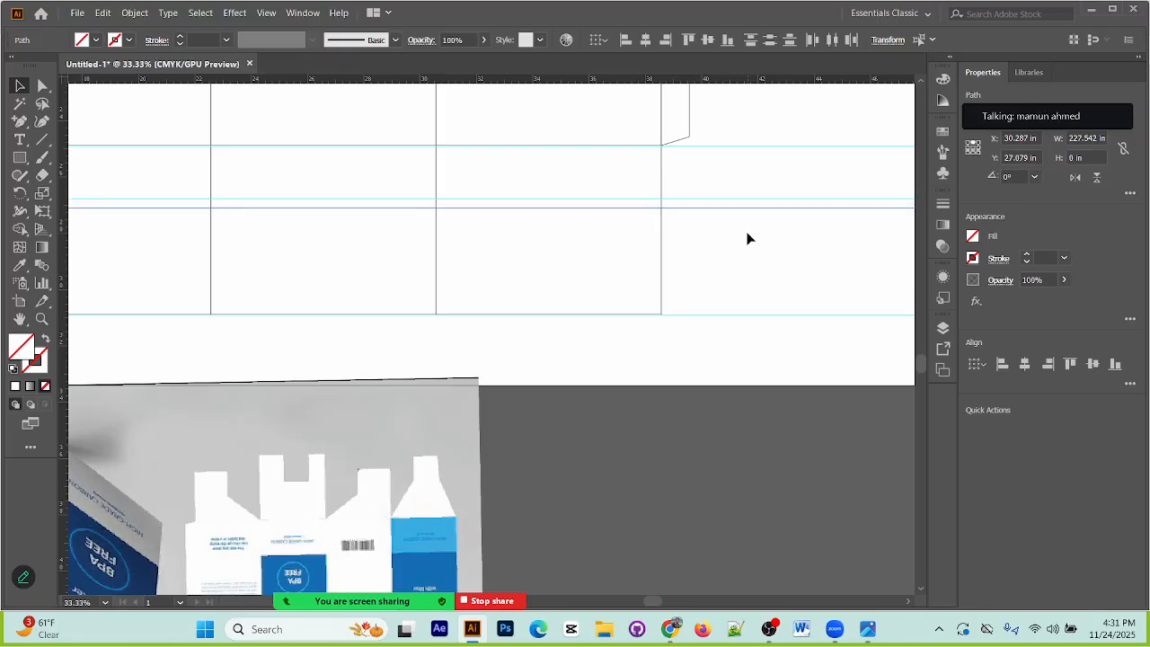
key("shift+Down")
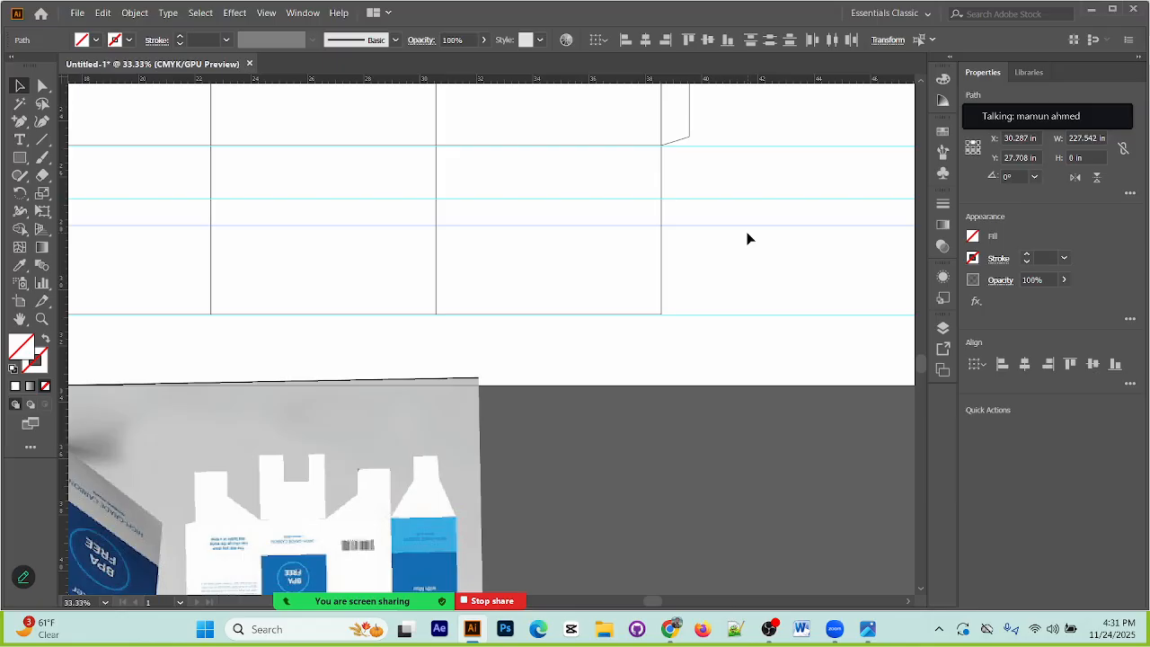
key("shift+Down")
key("shift+Down")
key("shift+Down")
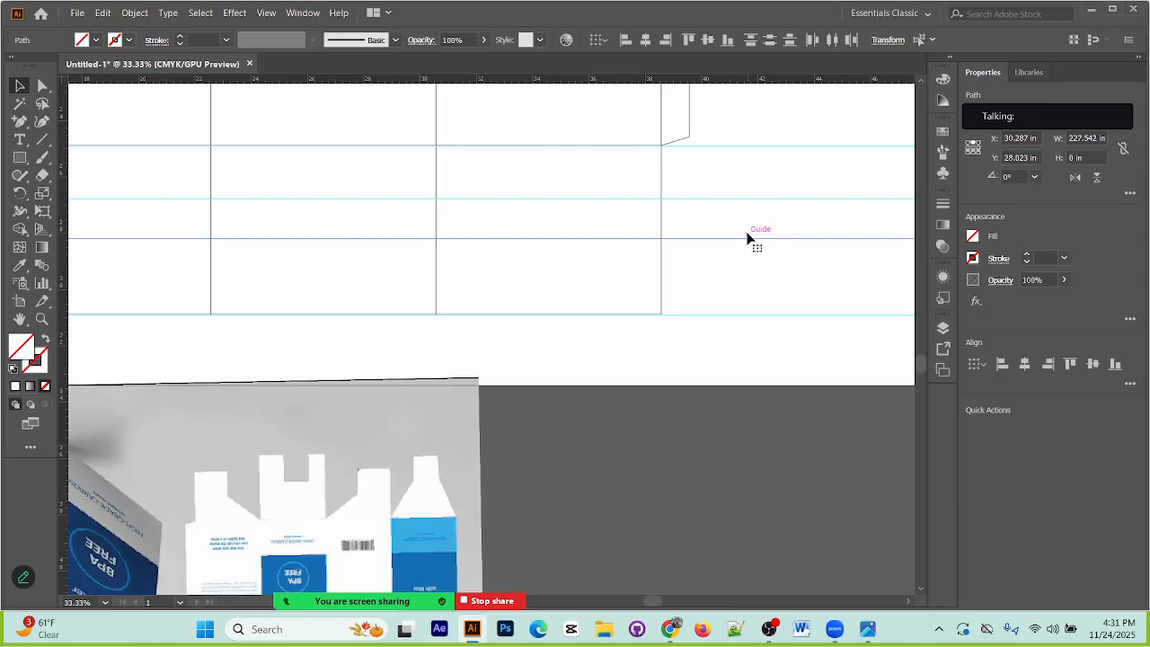
key("shift+Down")
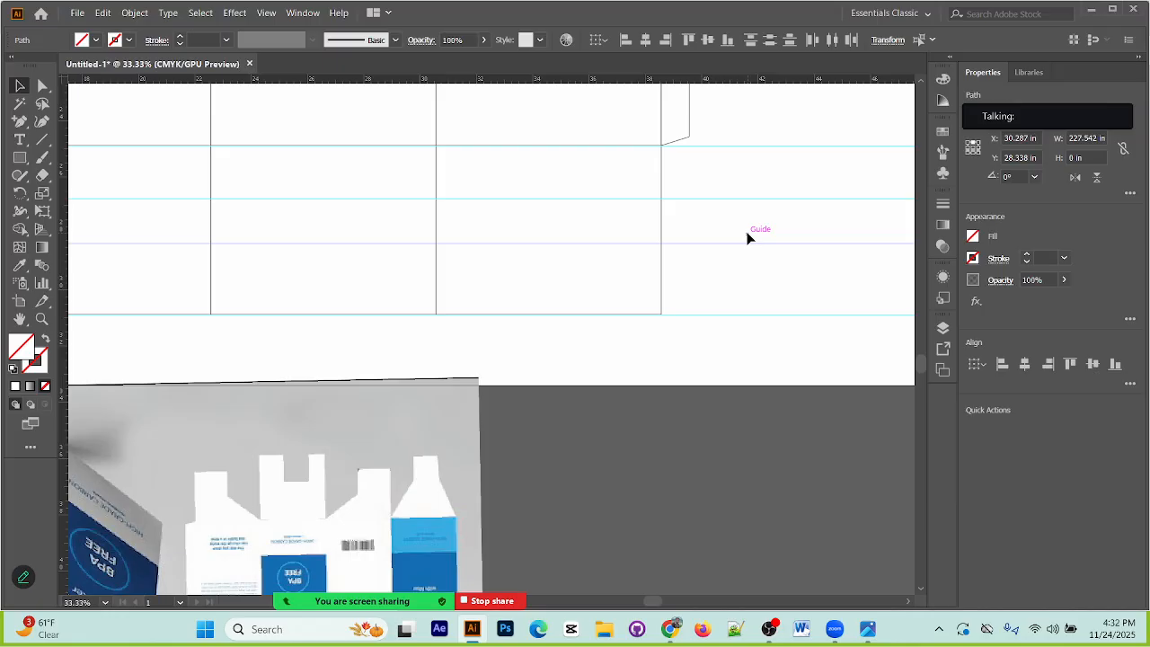
Step: Put a guide one increment further down, at Y 28.496 in, and delete the guide at Y 28.338 in
left_click_drag(655, 435, 700, 450)
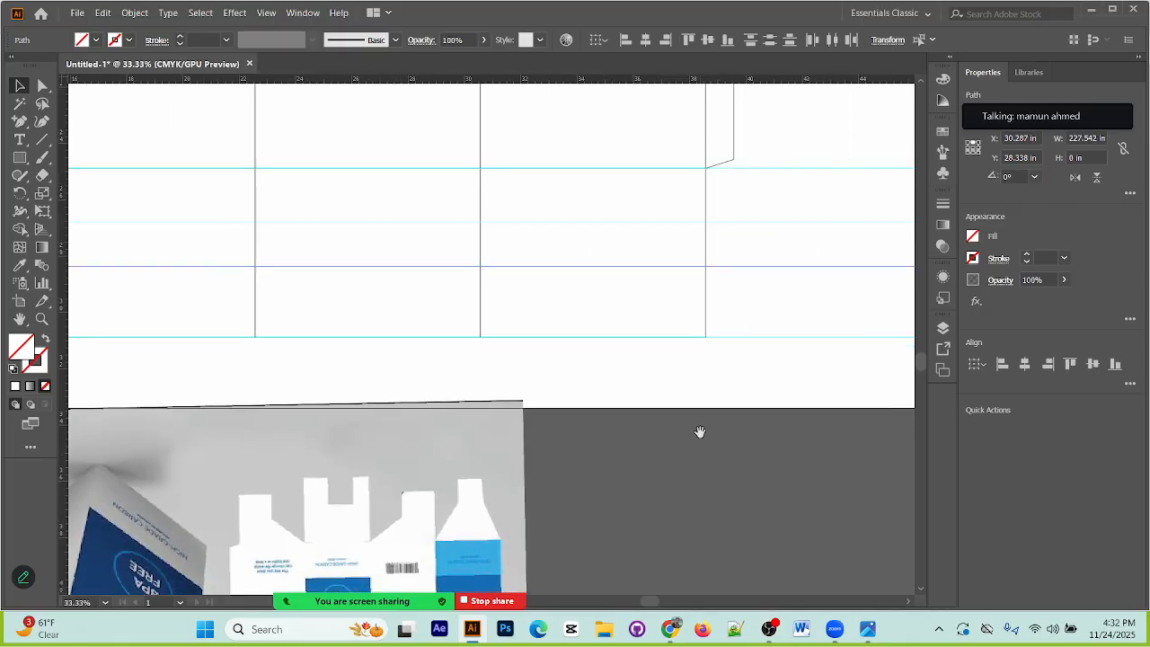
left_click(745, 222)
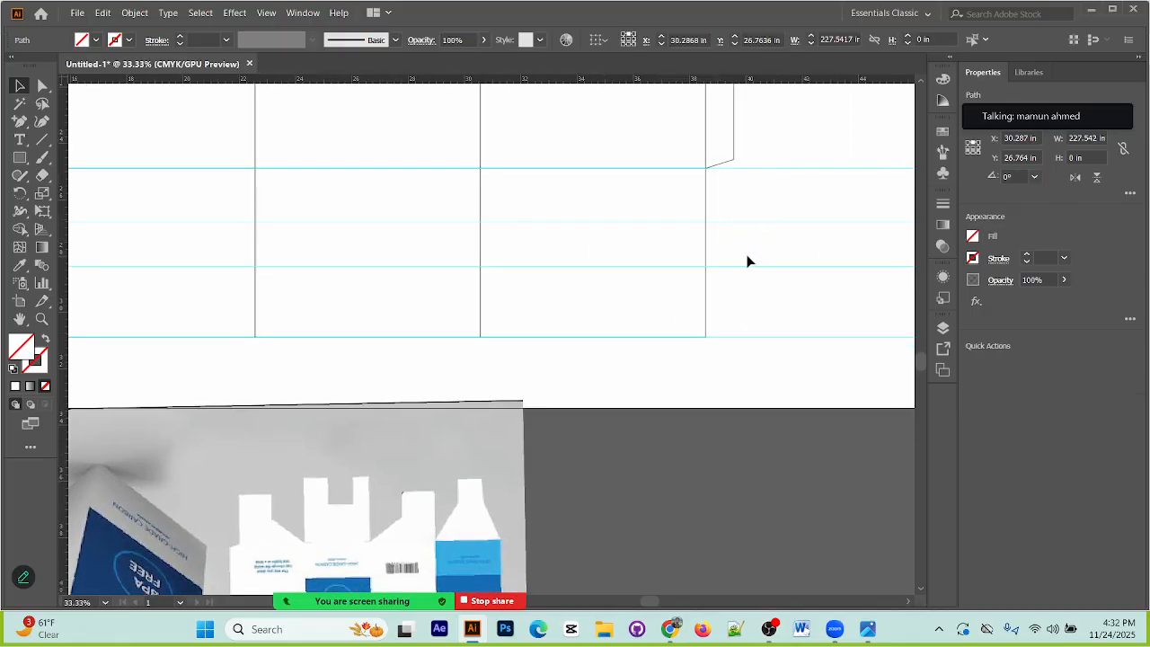
left_click(753, 269)
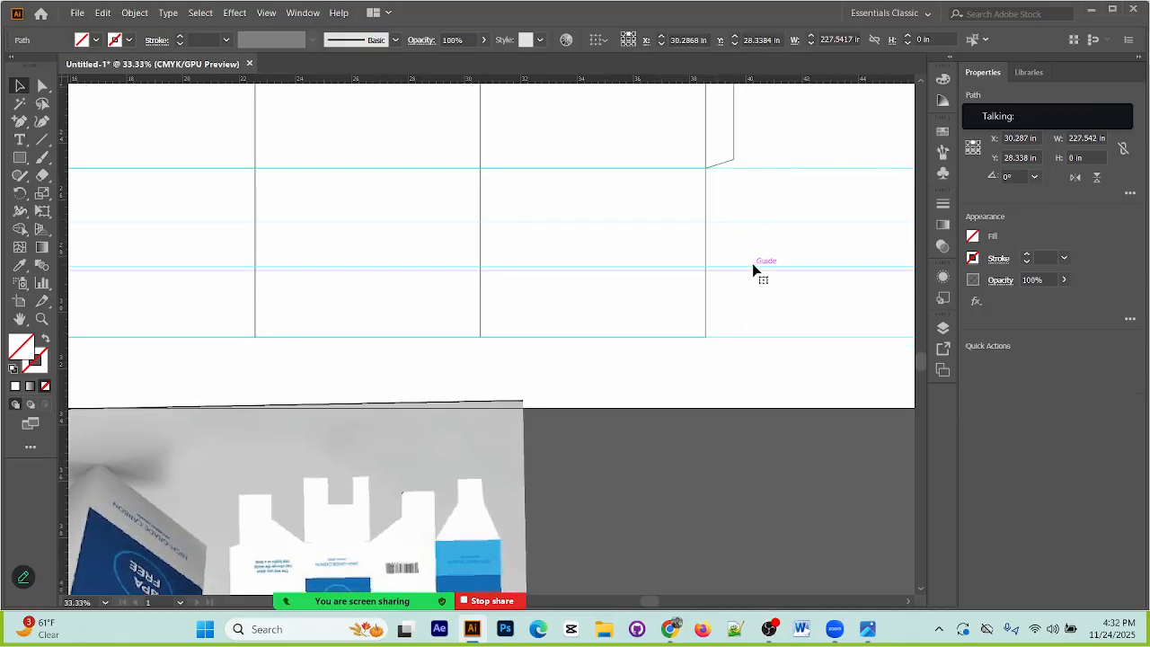
left_click(766, 400)
left_click(749, 271)
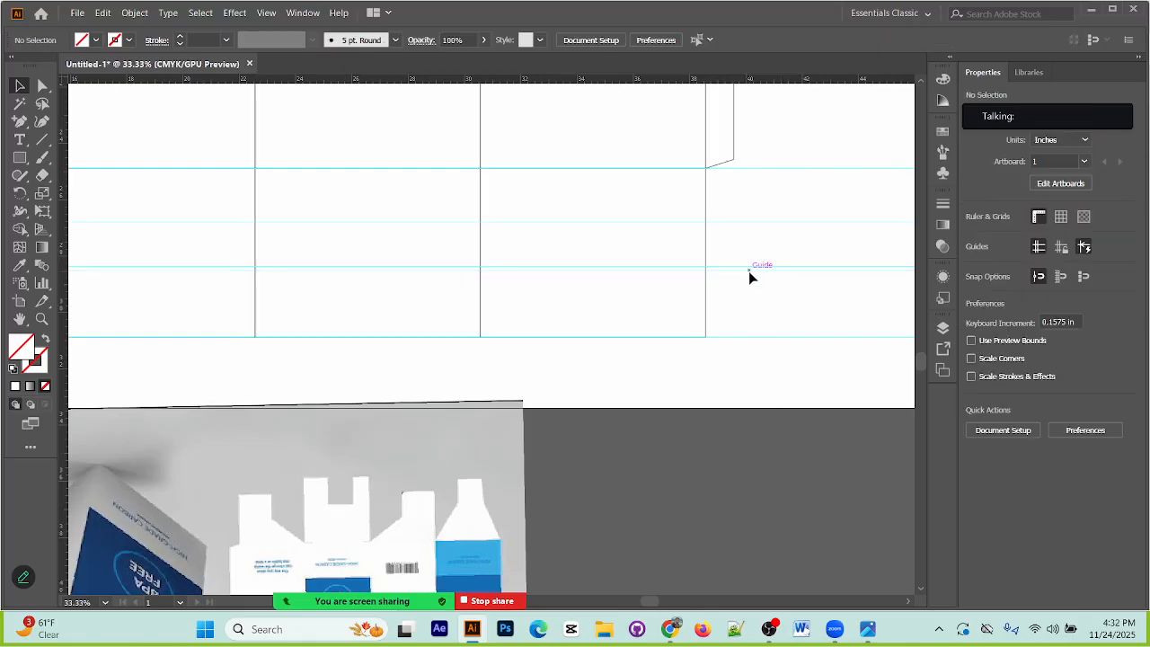
left_click_drag(750, 275, 755, 296)
key("Delete")
left_click(756, 268)
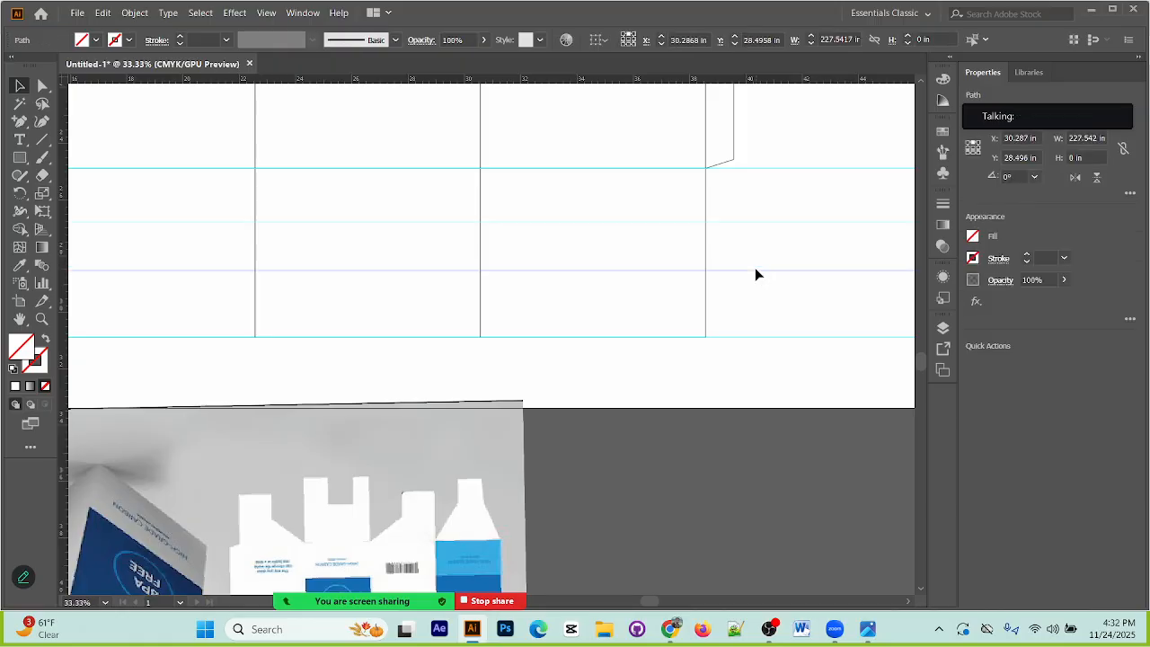
left_click(795, 517)
Step: Compare the bottom flap shapes in the packaging reference with the guides crossing the layout's bottom flaps
scroll(783, 503, "up", 2)
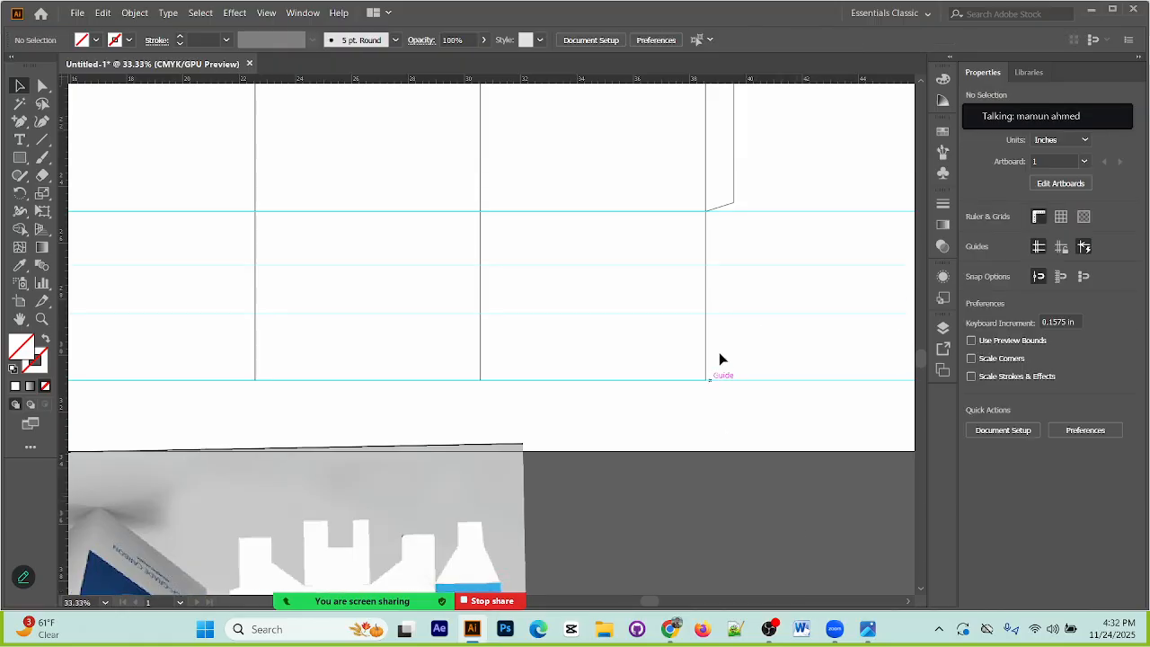
scroll(602, 503, "down", 3)
left_click_drag(622, 343, 580, 121)
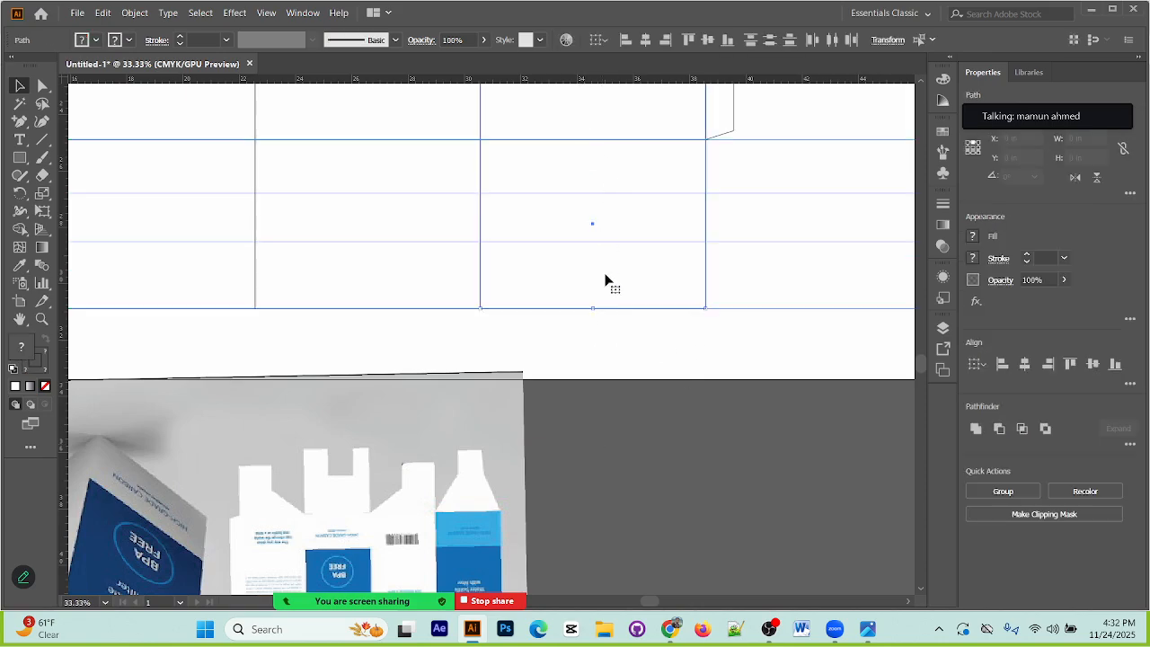
left_click(656, 366)
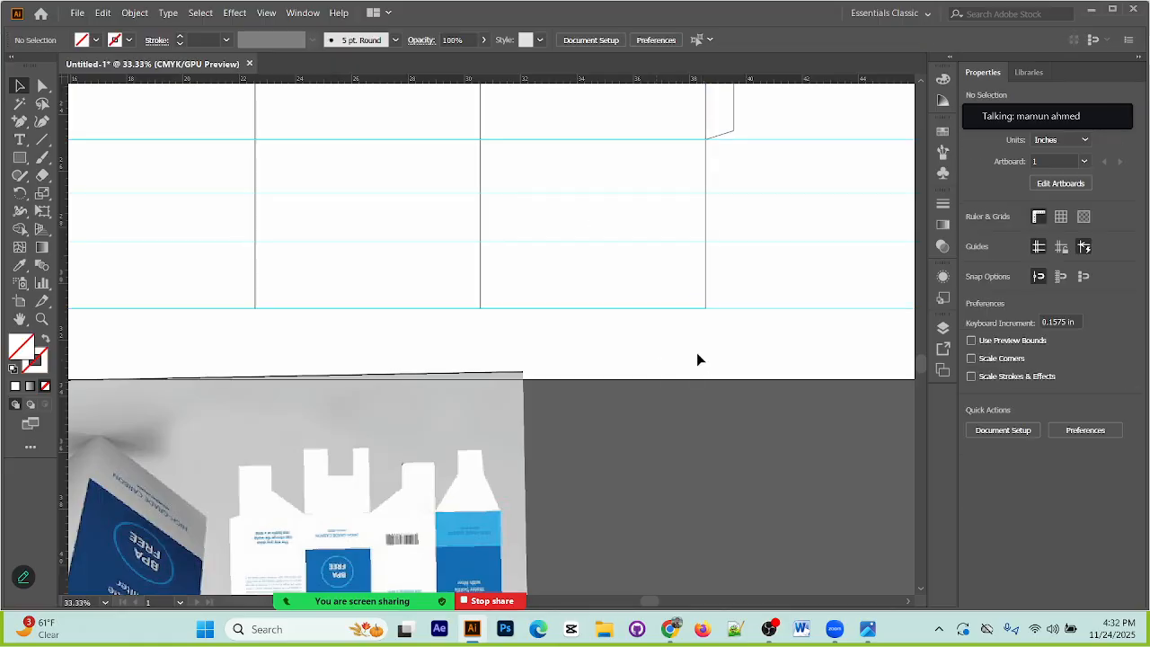
left_click_drag(569, 384, 546, 347)
left_click_drag(263, 460, 258, 526)
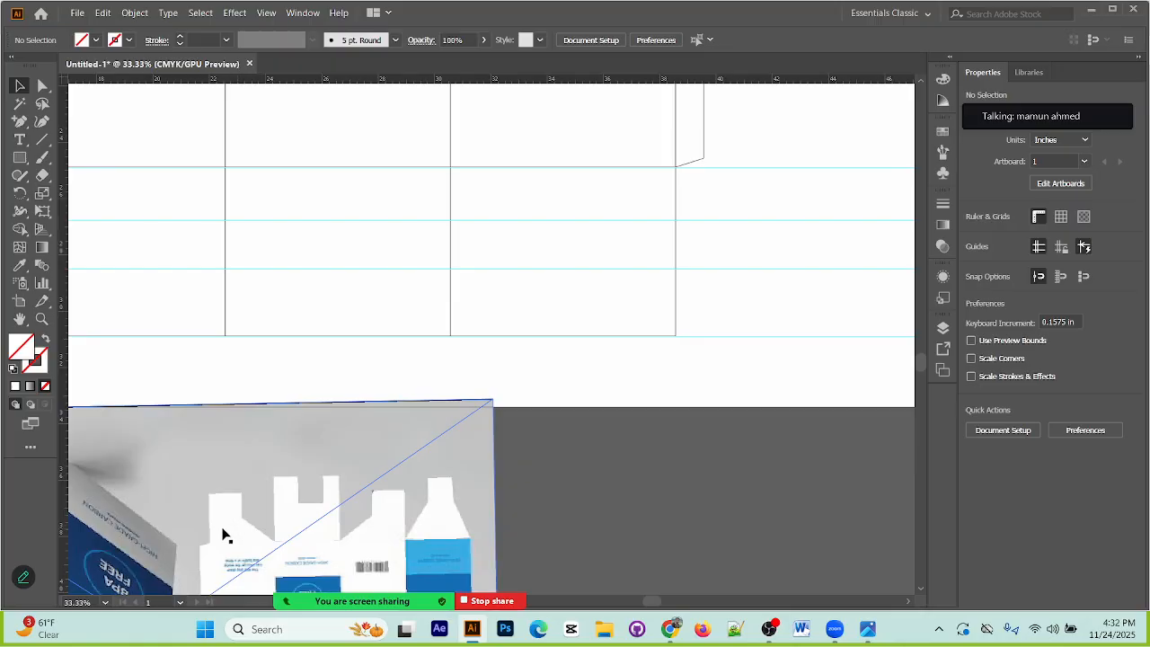
left_click_drag(329, 536, 326, 496)
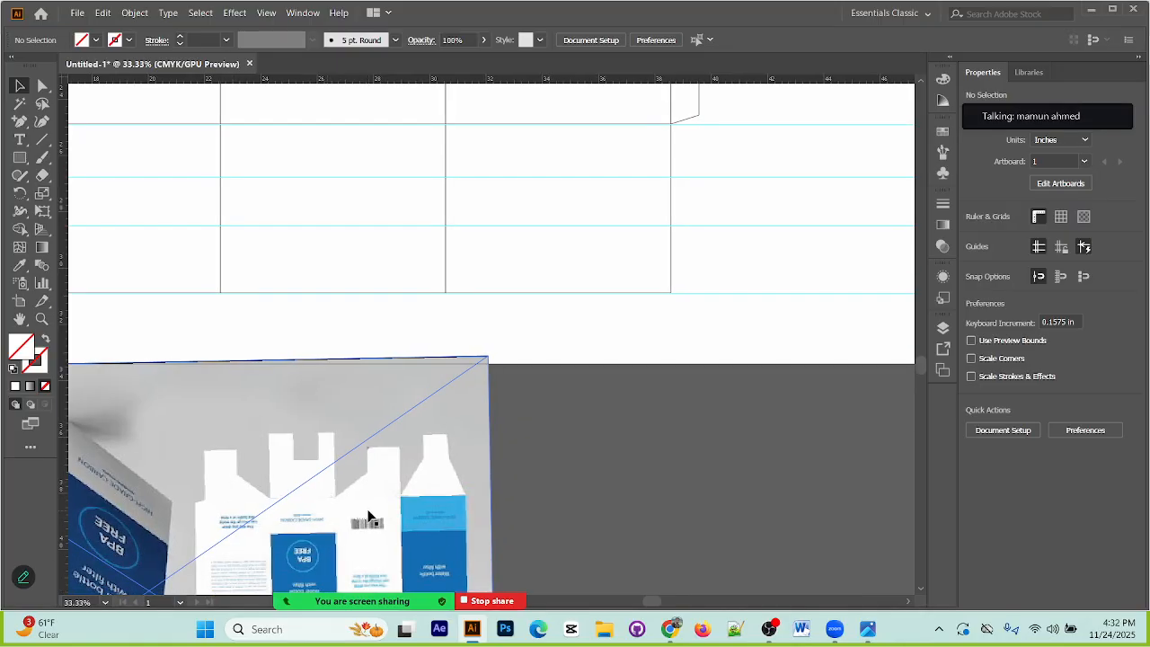
scroll(498, 432, "up", 5)
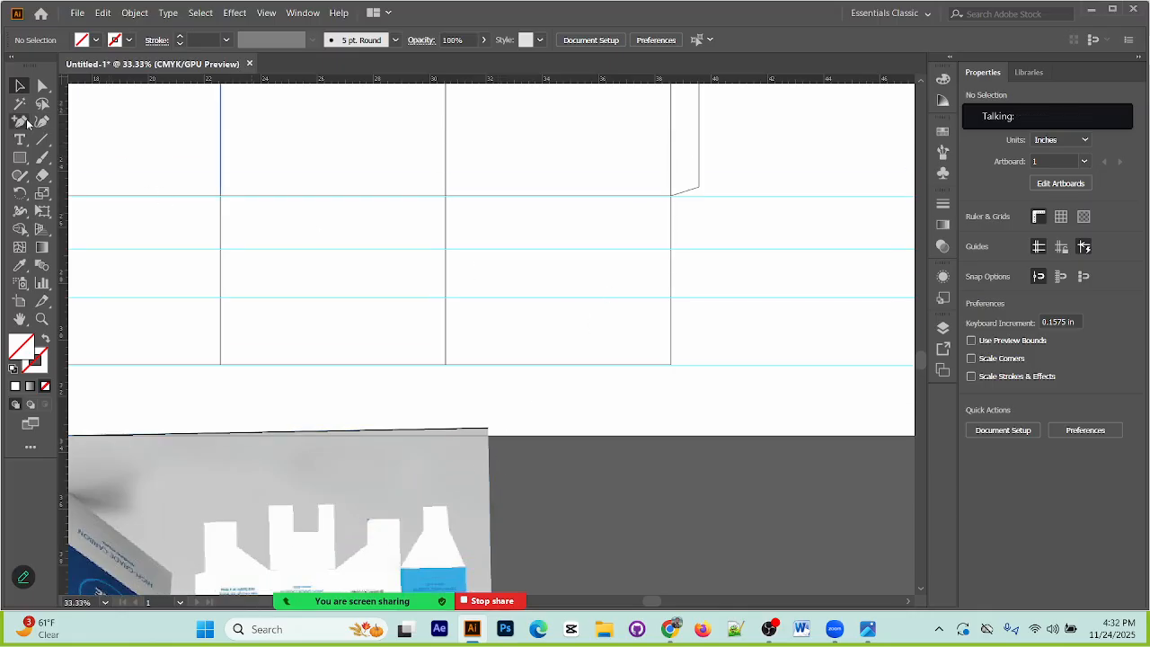
left_click(21, 122)
scroll(256, 378, "down", 4)
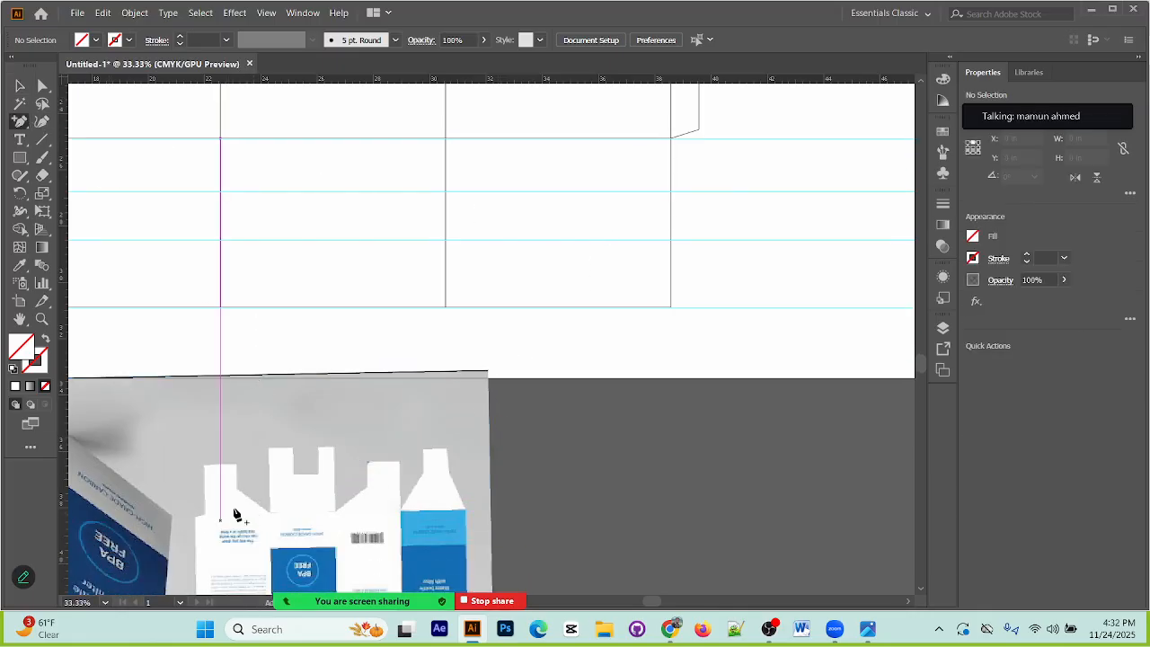
left_click(670, 137)
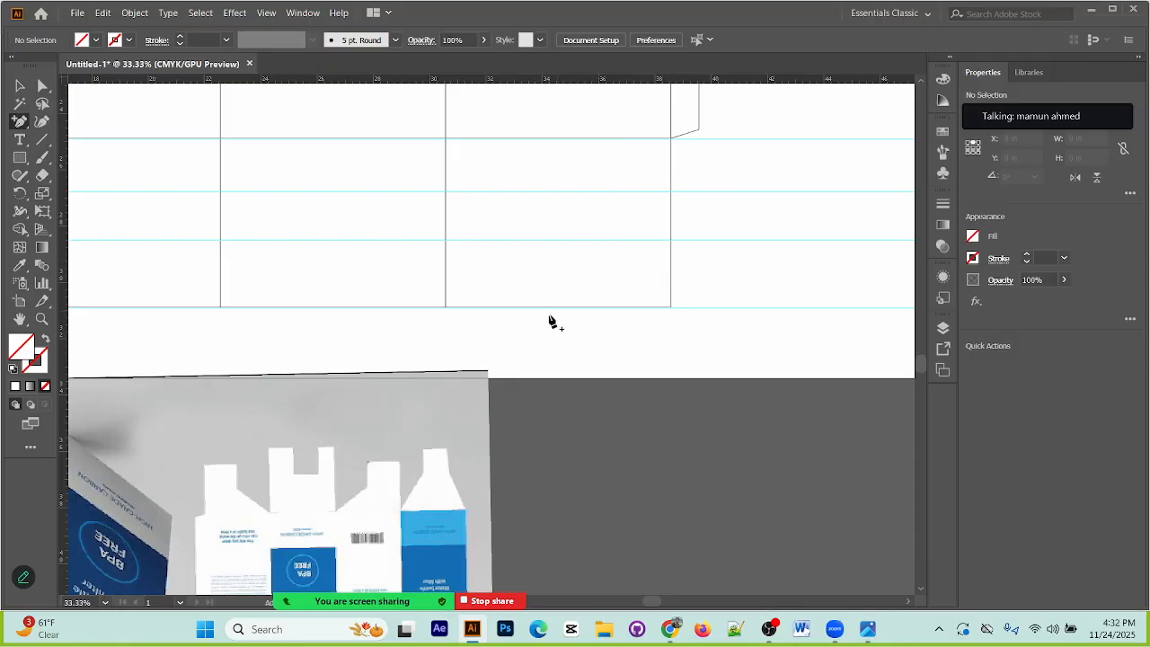
left_click(445, 197)
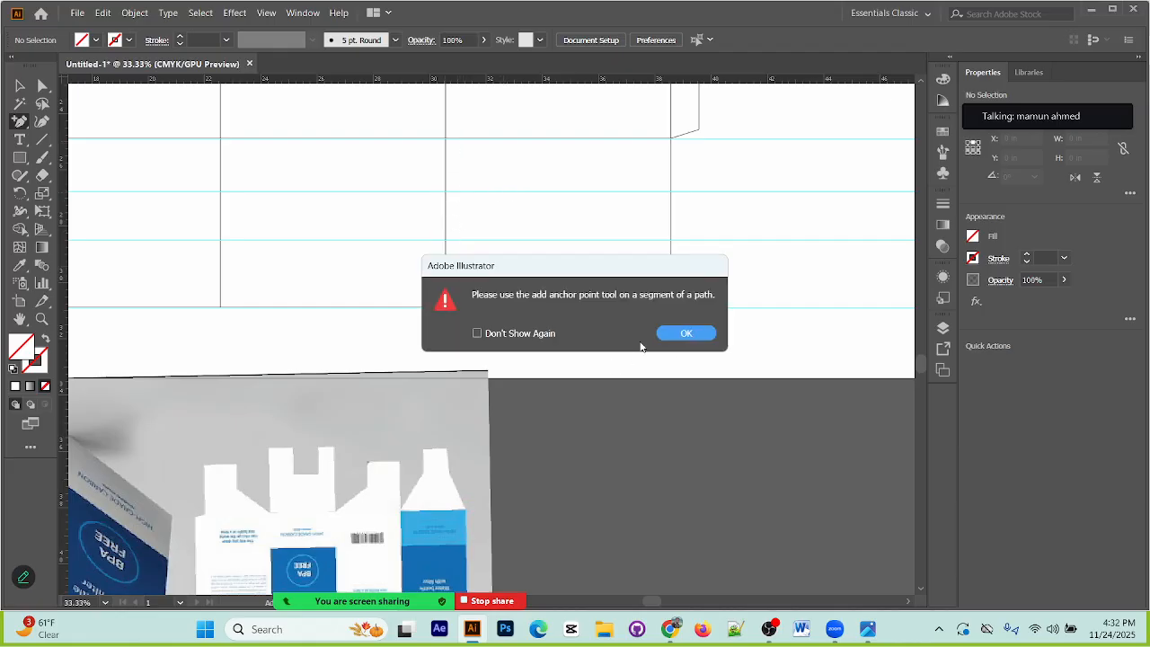
left_click(686, 332)
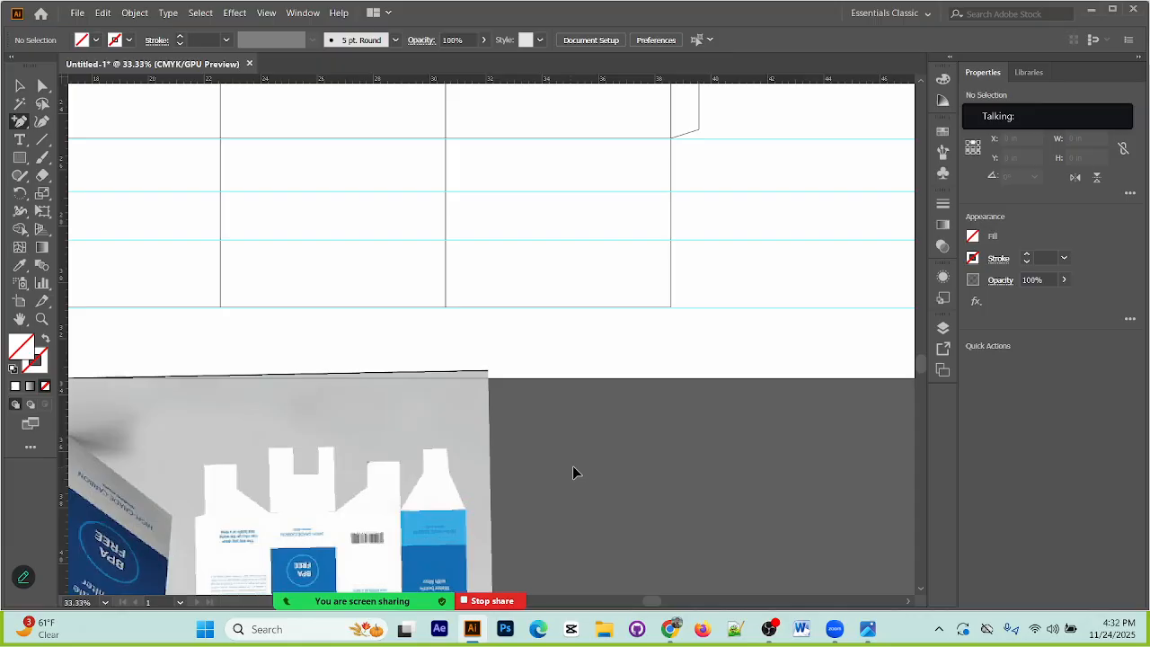
key("ctrl+a")
left_click(19, 87)
left_click(392, 328)
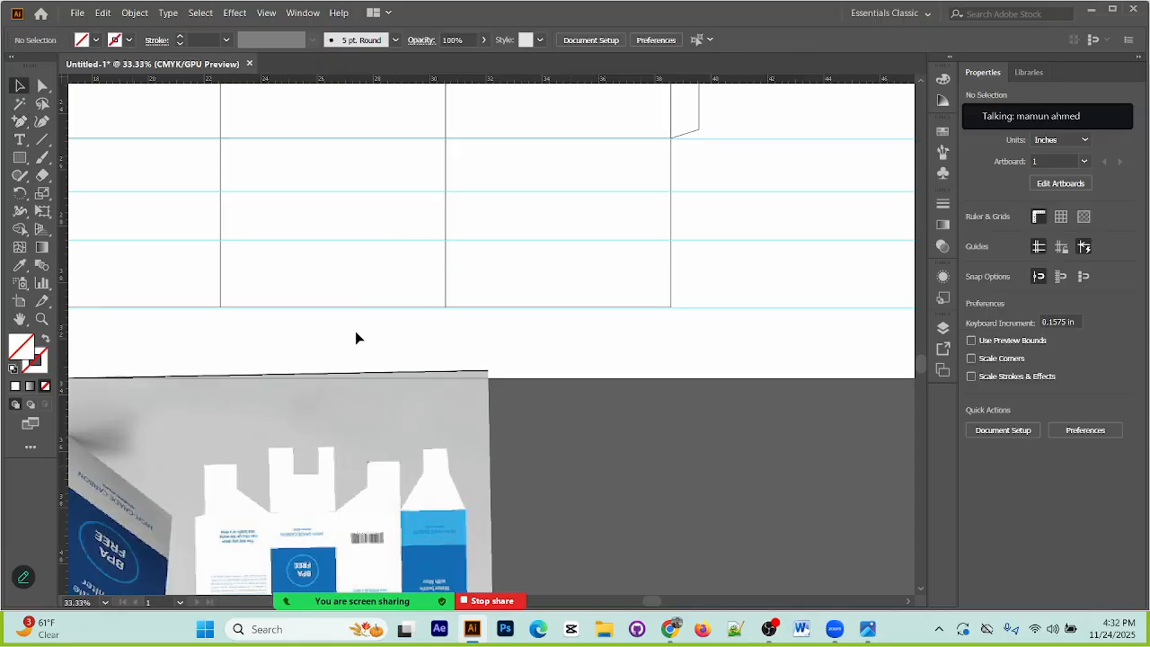
left_click(334, 137)
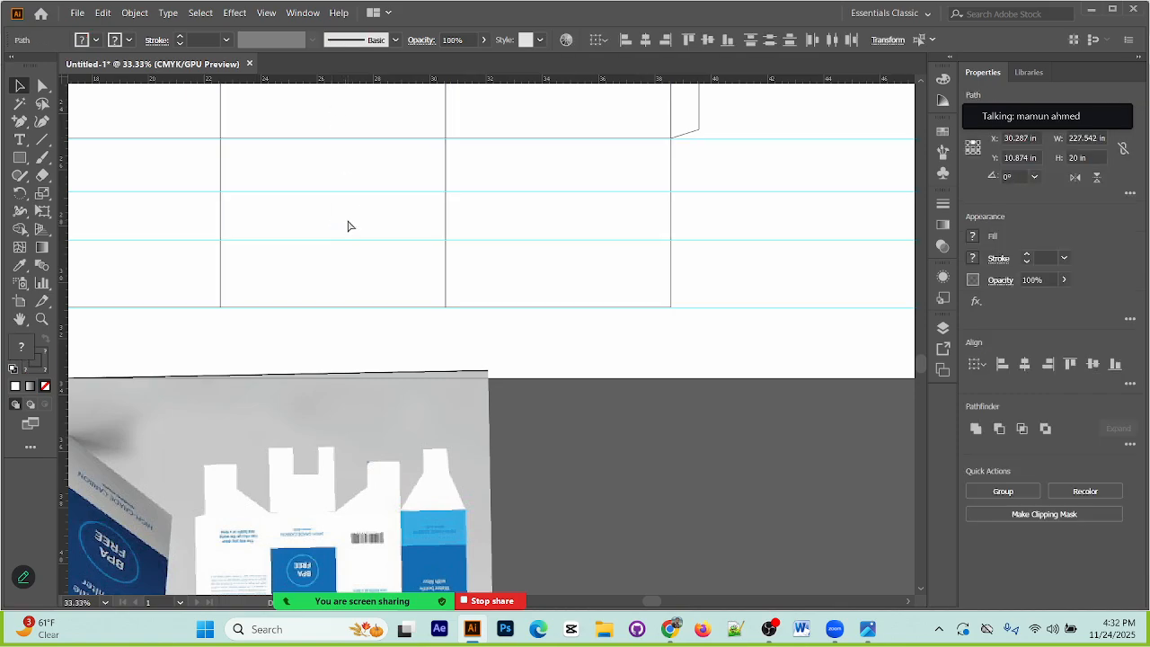
left_click(638, 316)
Step: Add an anchor point on the left edge of the fourth bottom flap where the guide at Y 26.764 in crosses it
left_click(672, 278)
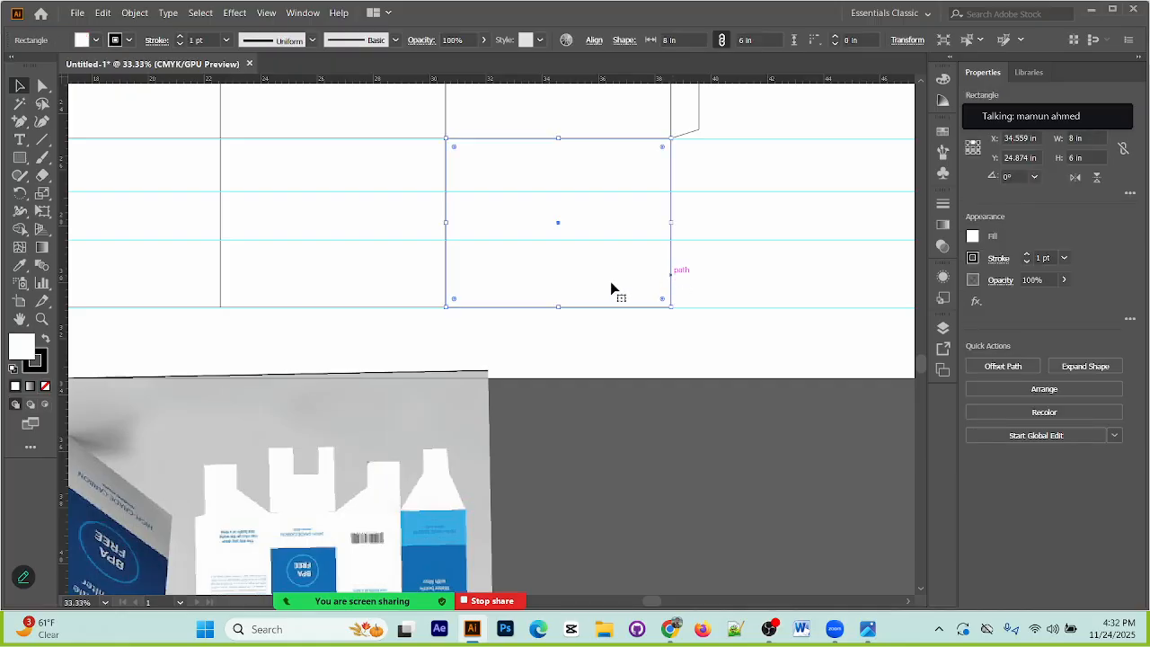
left_click(20, 122)
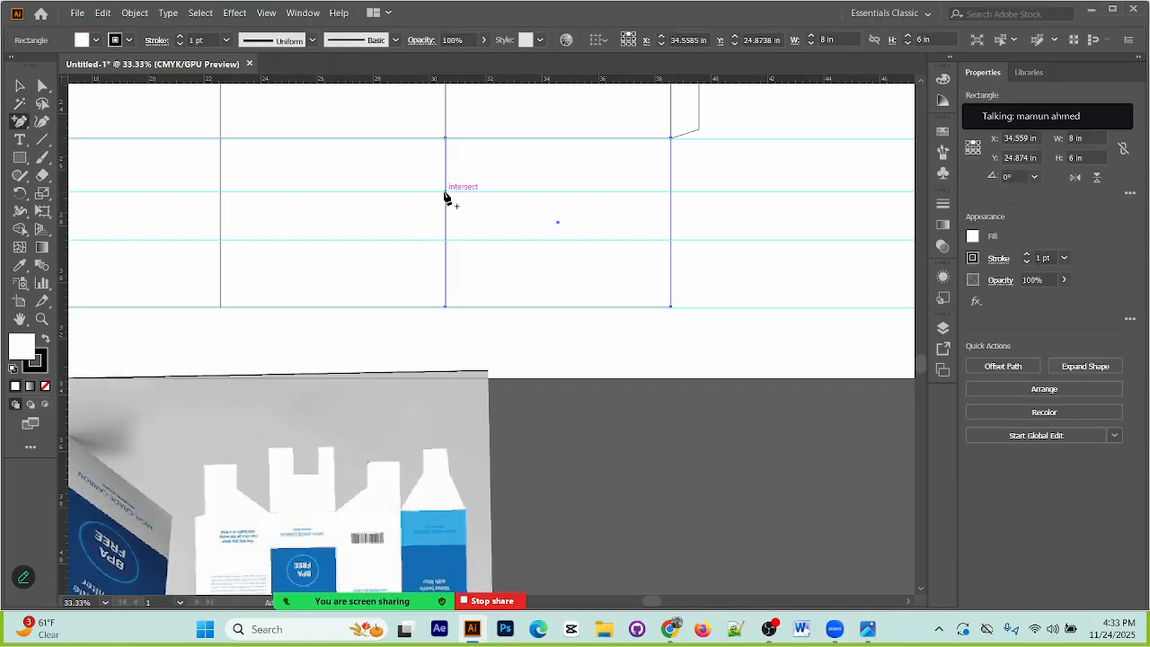
left_click(445, 192)
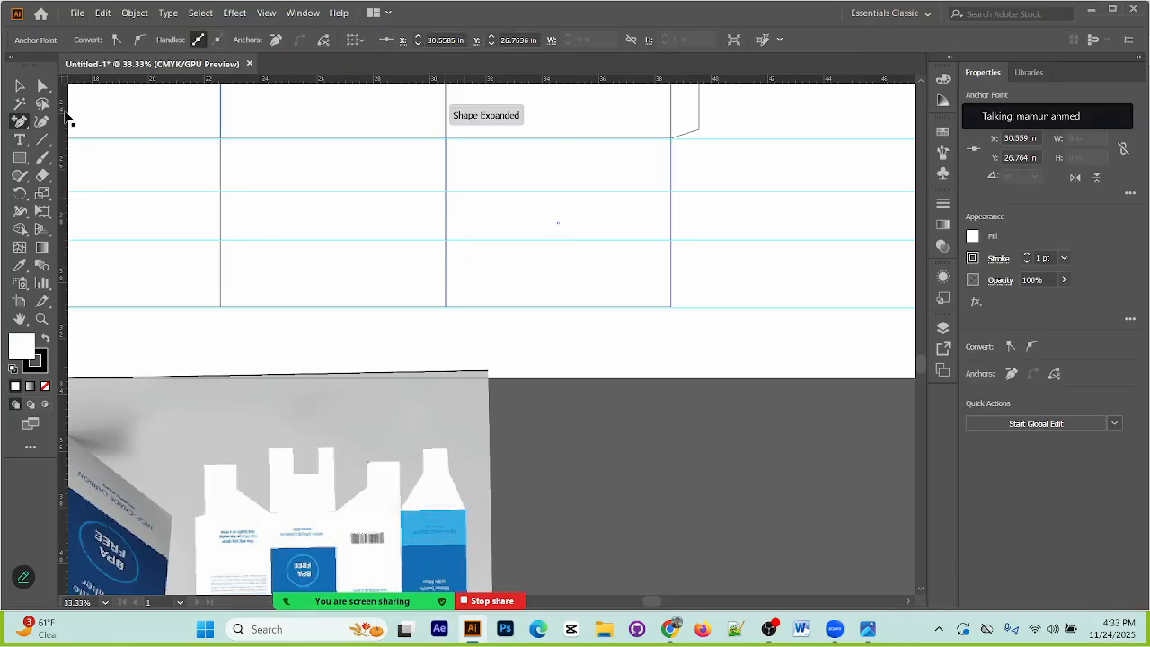
Step: Move the fourth bottom flap's new anchor point and lower-left corner about 3.1 in to the right to form a slanted shoulder
left_click(40, 86)
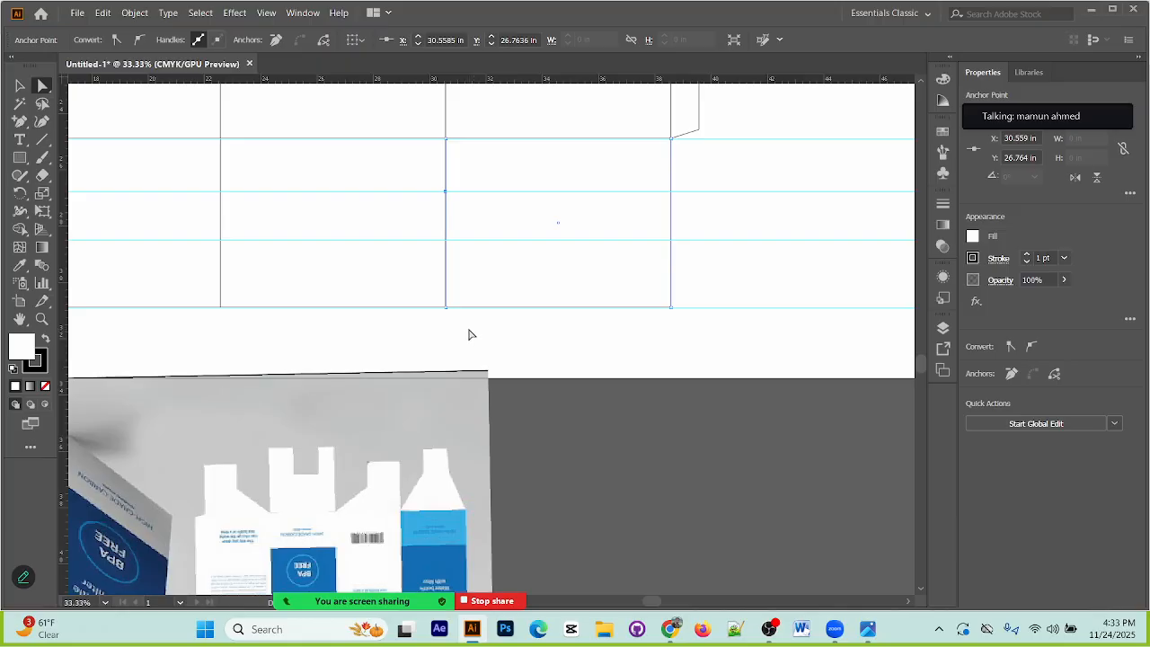
left_click_drag(417, 289, 417, 181)
key("shift+Right")
key("shift+Right")
key("shift+Right")
key("shift+Right")
key("shift+Right")
key("shift+Right")
key("shift+Right")
key("shift+Right")
key("shift+Right")
key("shift+Right")
key("shift+Right")
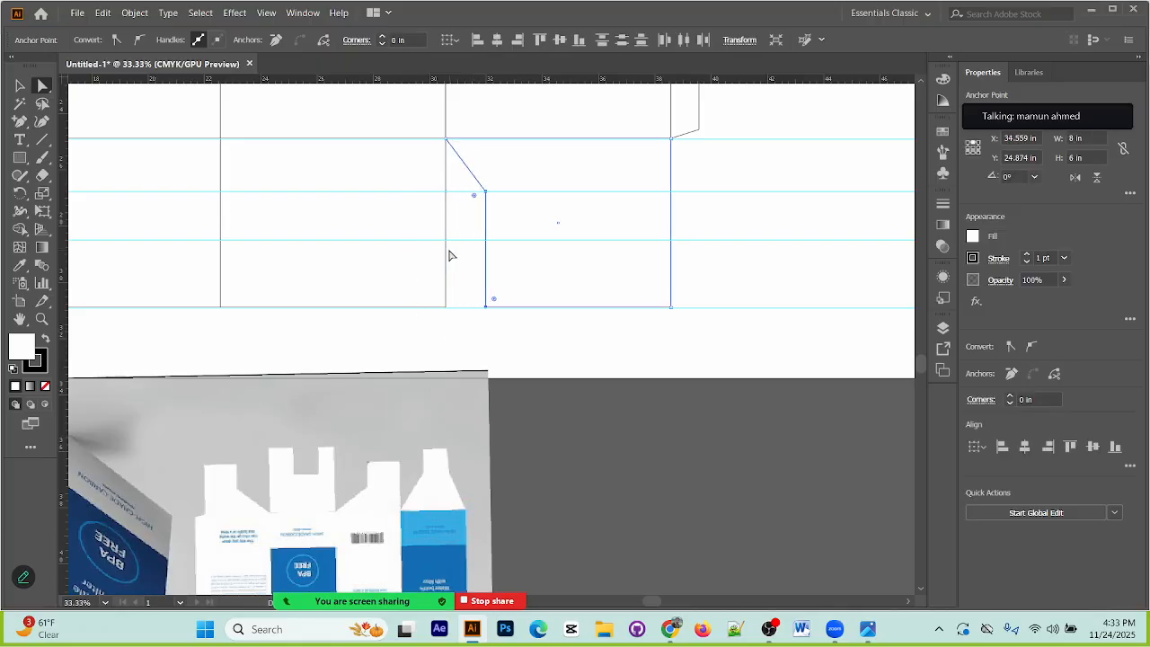
key("shift+Right")
key("shift+Right")
key("shift+Right")
key("shift+Right")
key("shift+Right")
key("shift+Right")
key("shift+Right")
key("shift+Right")
key("shift+Right")
key("shift+Right")
key("shift+Right")
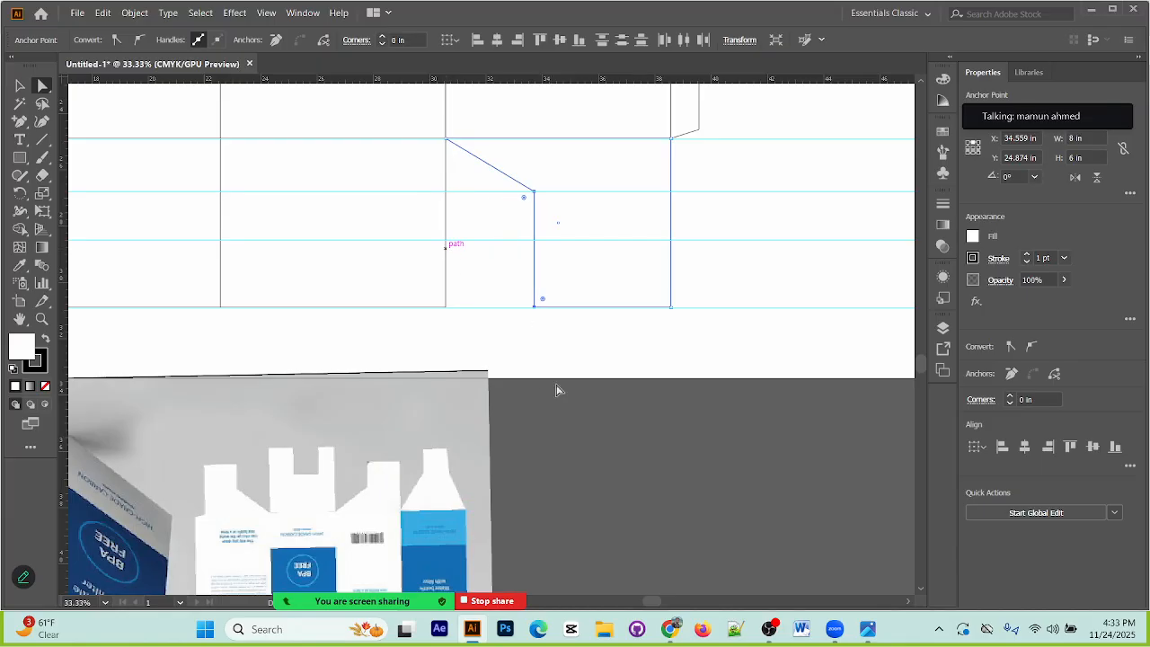
left_click(670, 357)
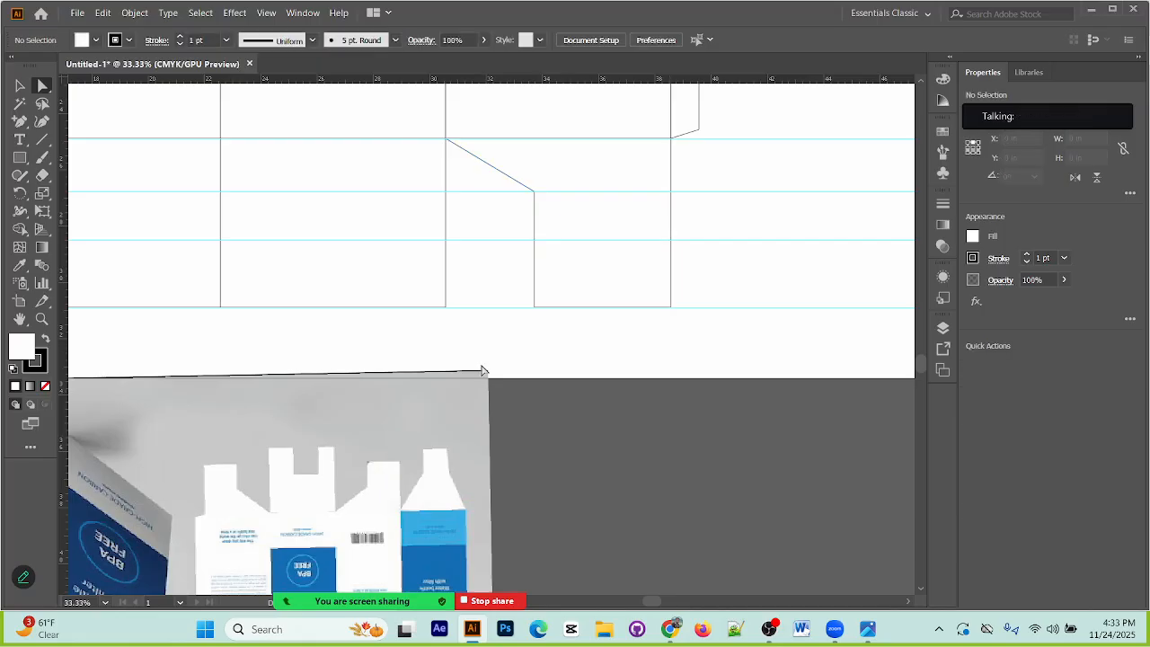
left_click_drag(465, 359, 552, 378)
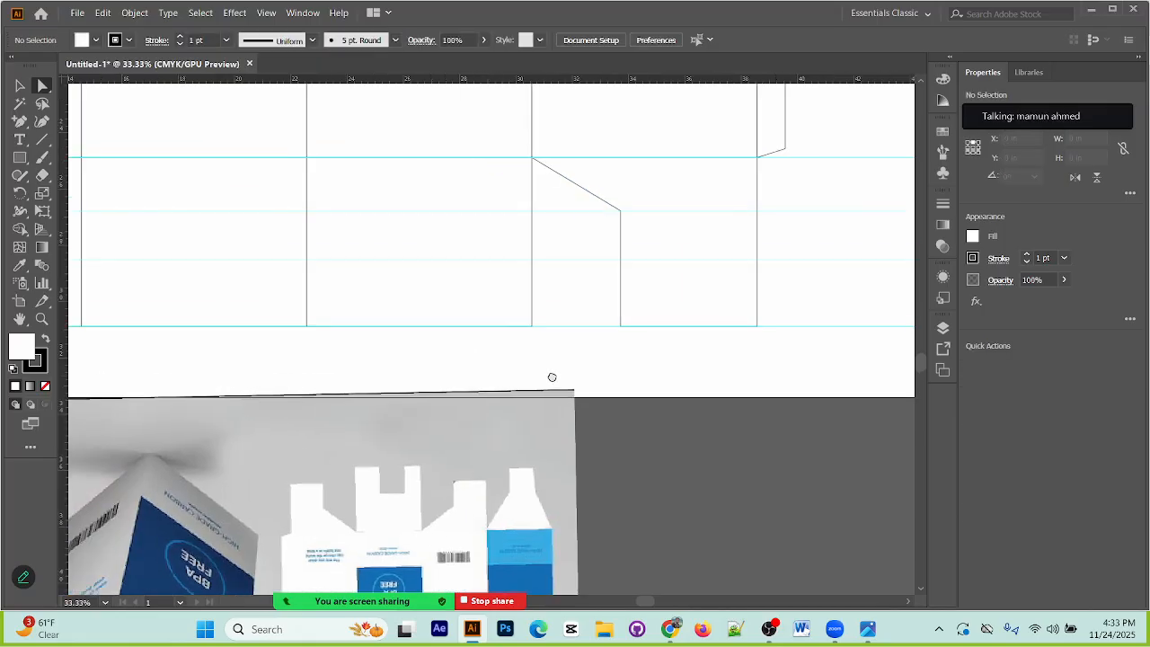
left_click(467, 363)
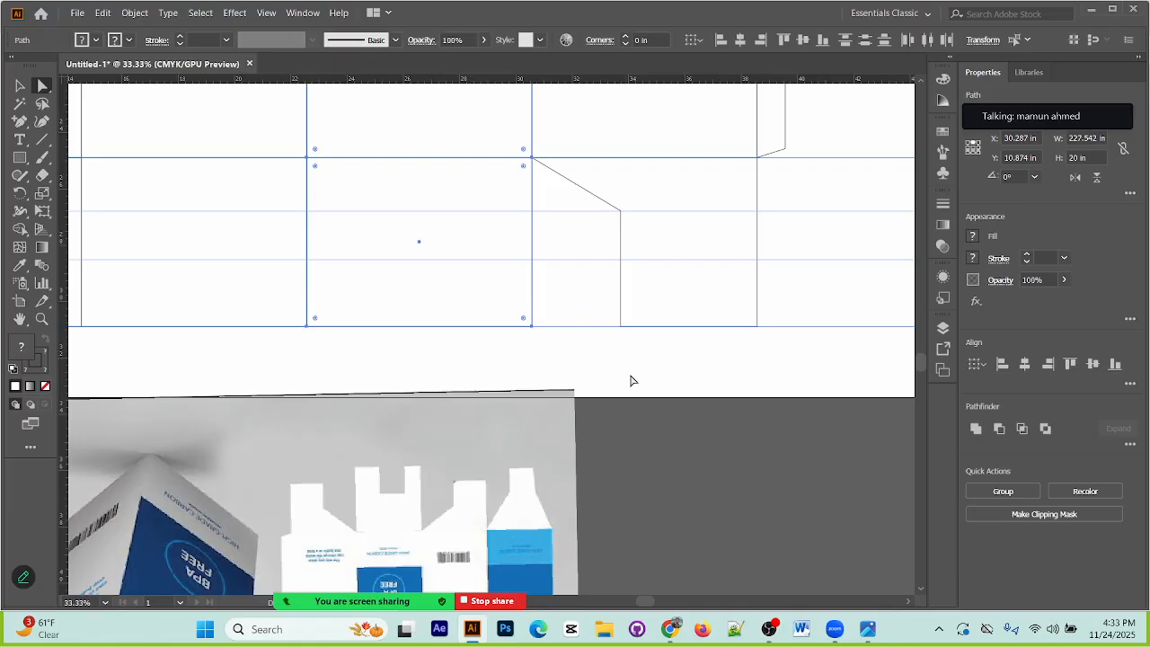
left_click(720, 373)
left_click_drag(645, 347, 848, 377)
left_click_drag(385, 382, 400, 158)
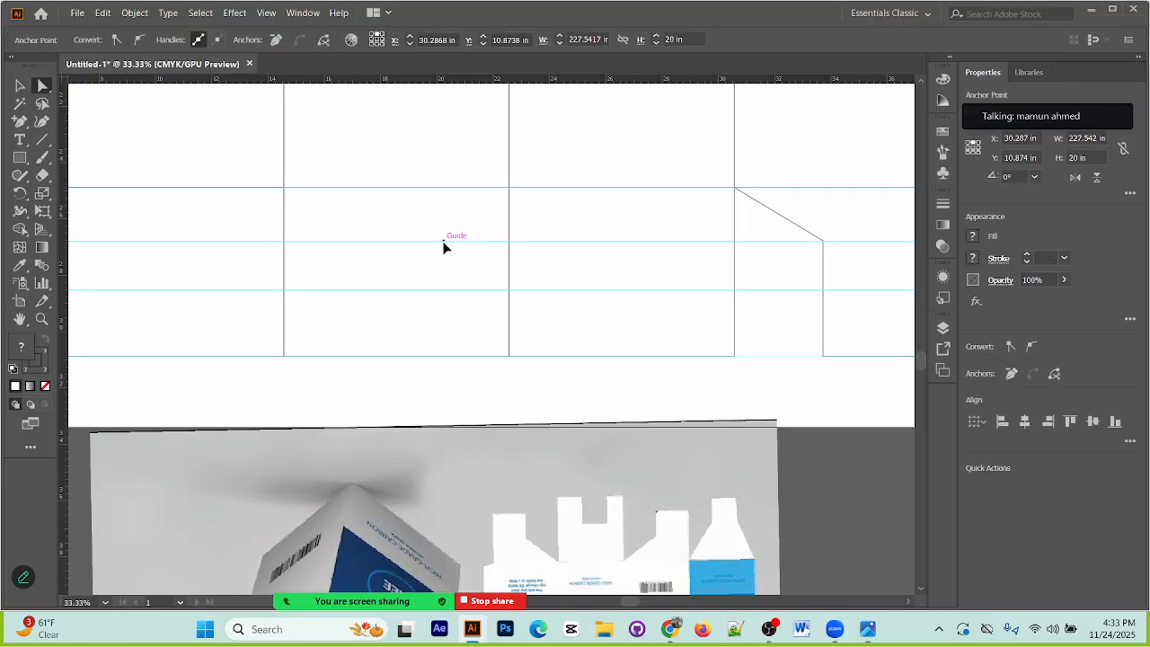
left_click(445, 247)
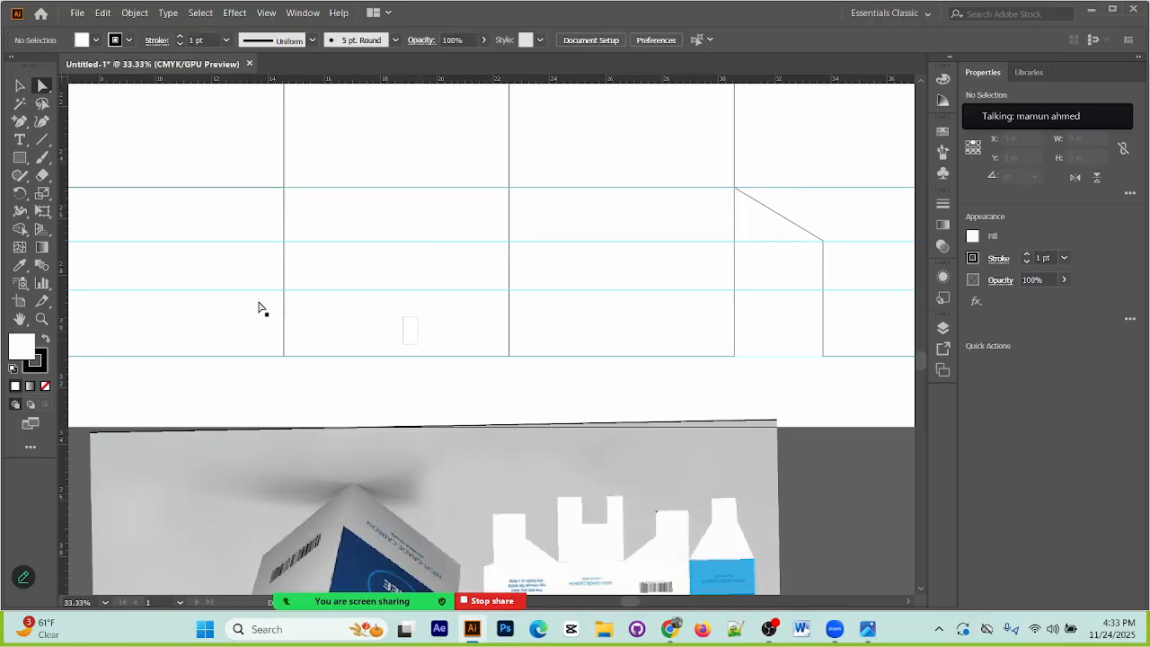
left_click_drag(575, 310, 388, 287)
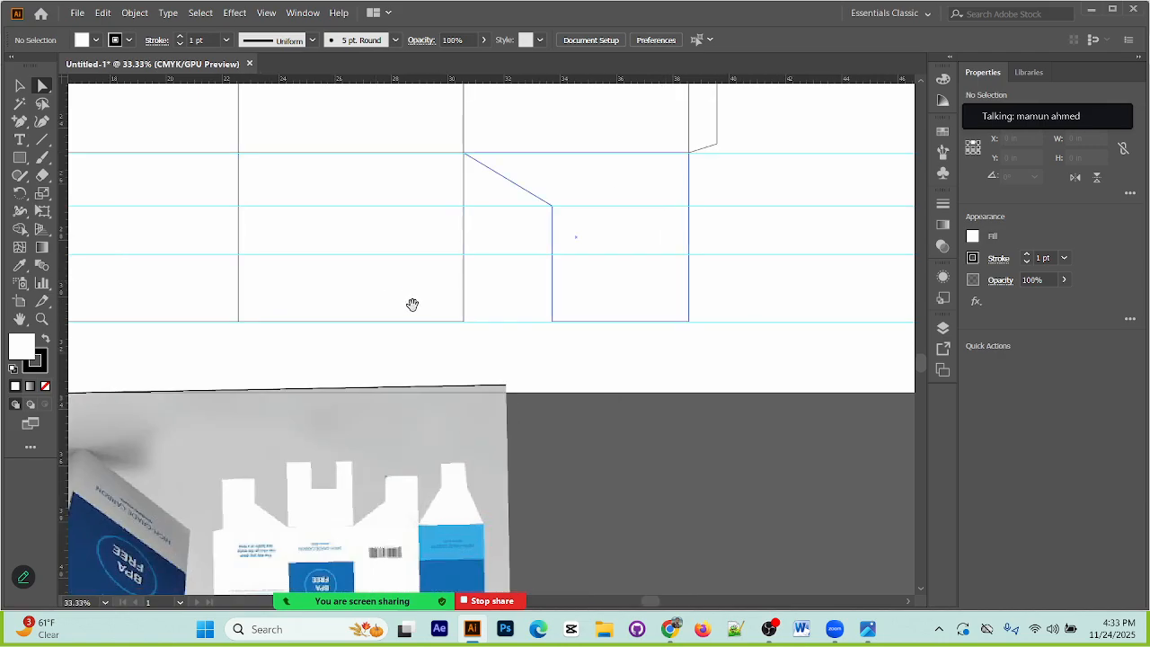
left_click(464, 286)
left_click(18, 85)
left_click_drag(390, 357, 524, 328)
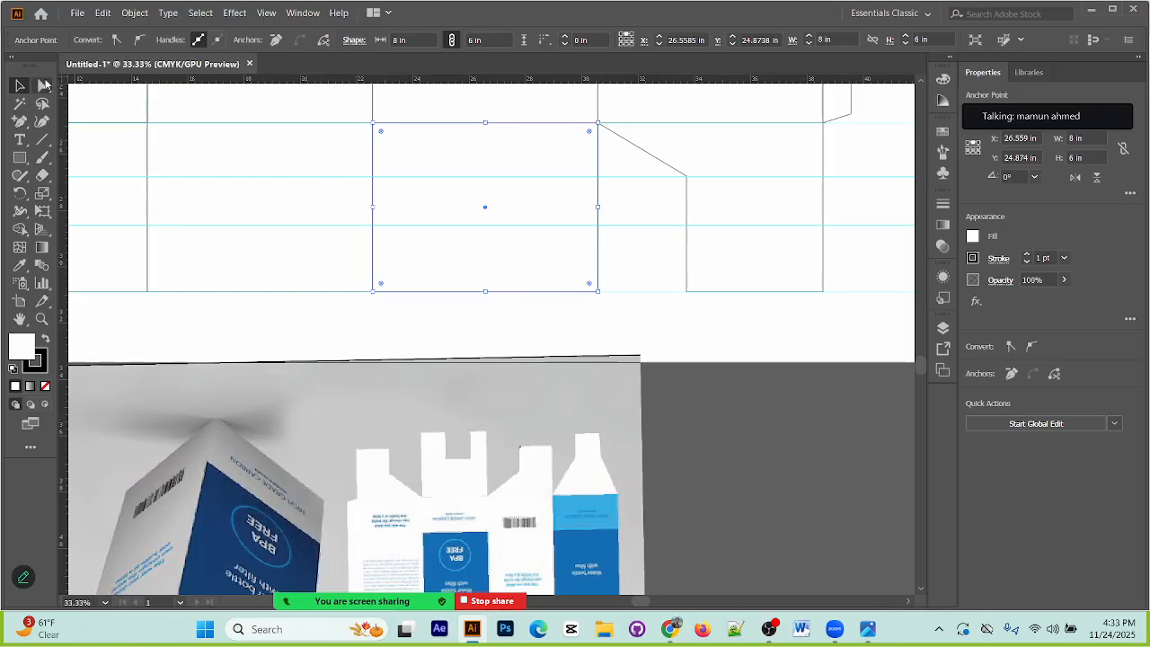
left_click(20, 123)
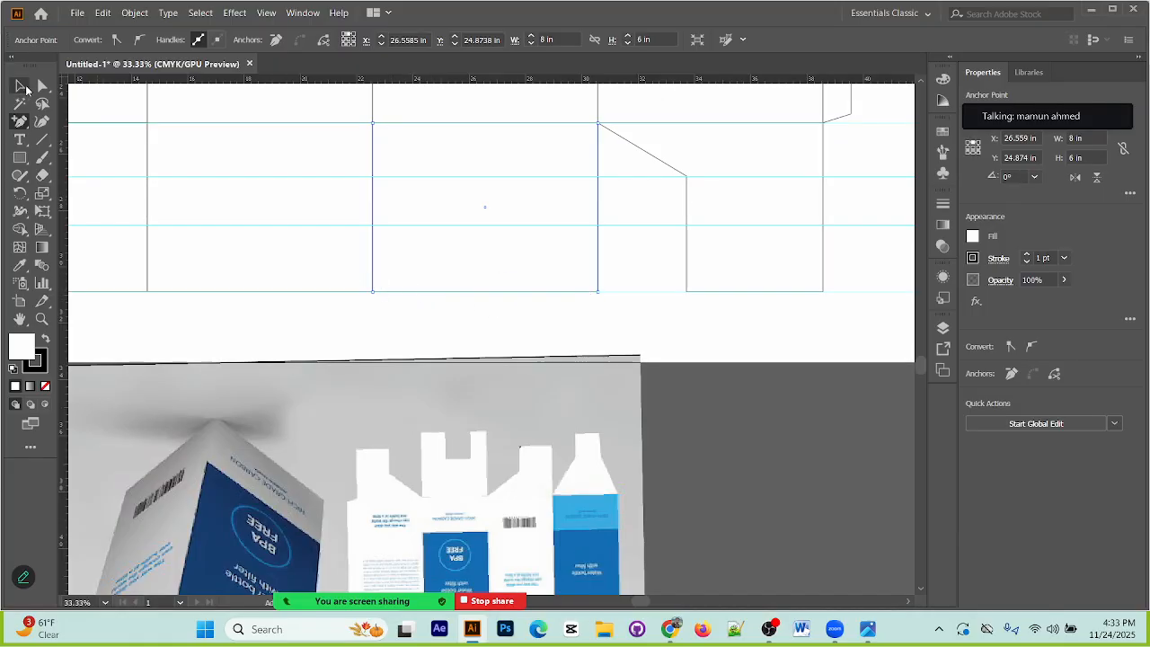
Step: Try a 4 in by 14 in rectangle as a spacer against the third bottom flap's edge, and delete it
key("m")
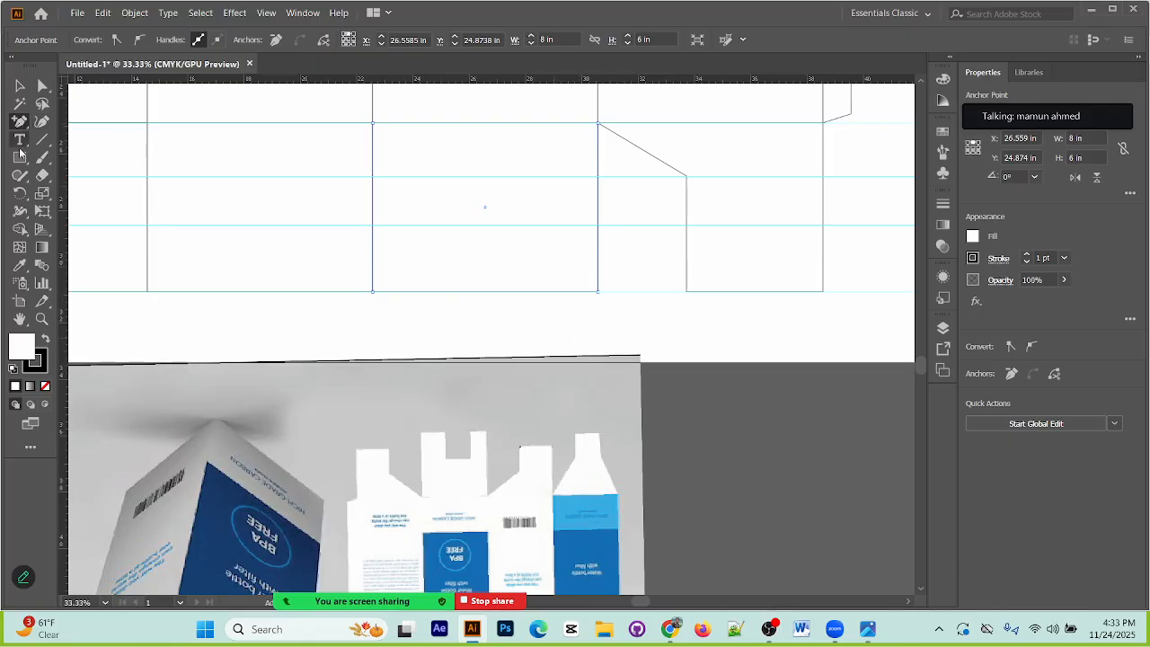
left_click(505, 335)
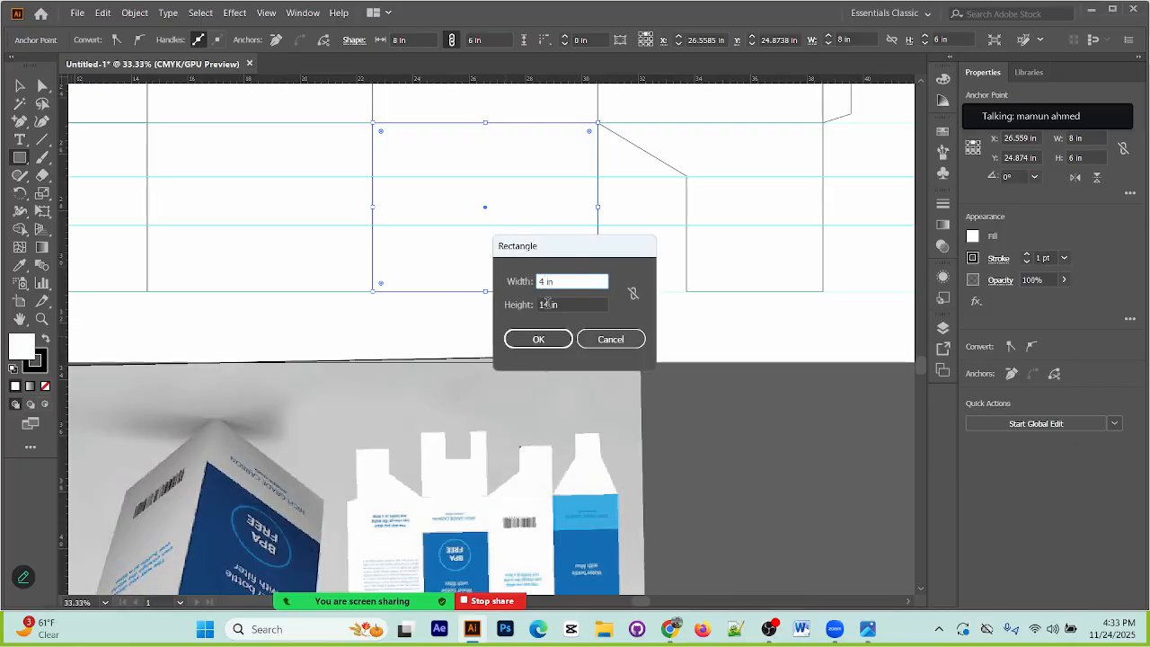
key("Tab")
type("4n")
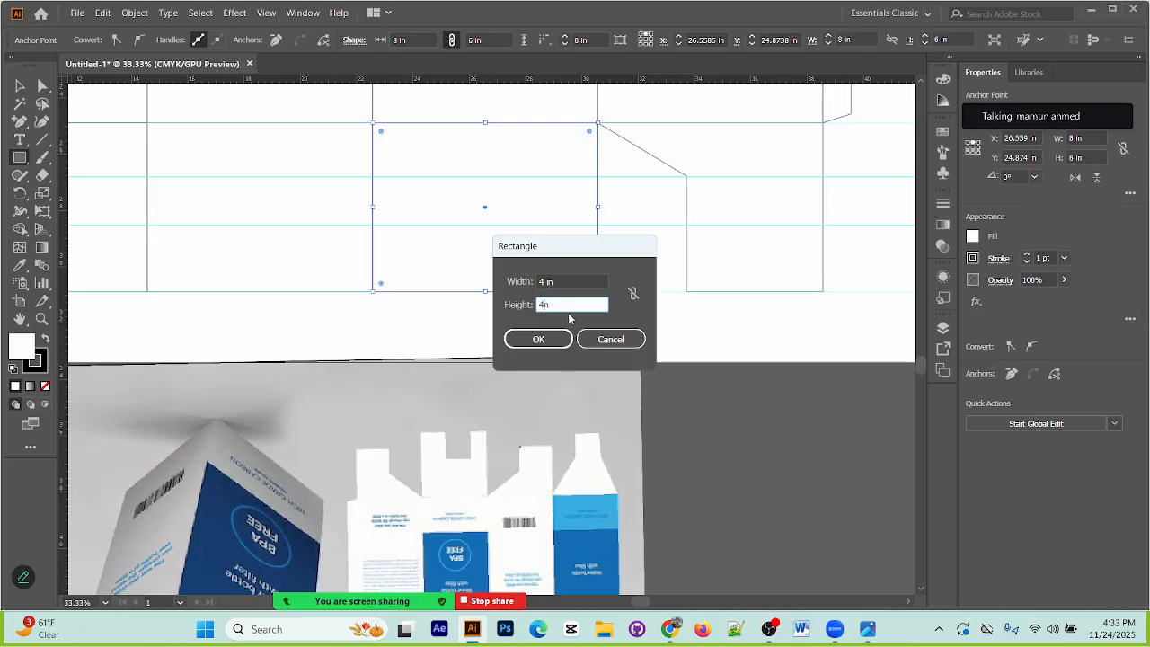
key("Return")
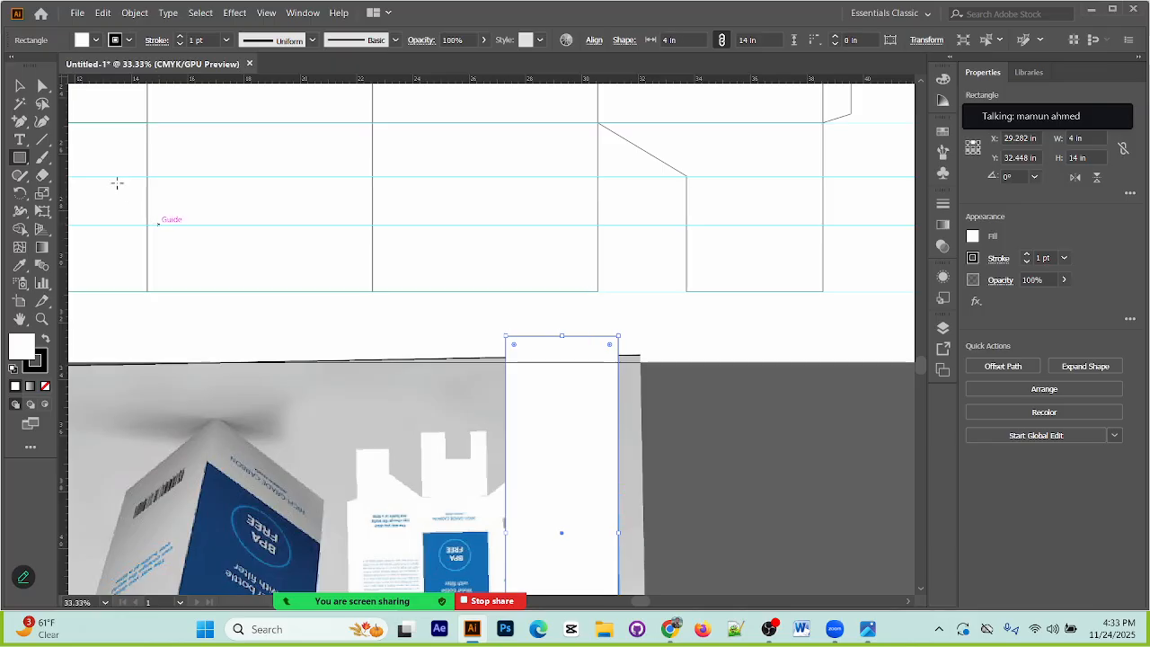
left_click(20, 85)
left_click(770, 447)
left_click_drag(619, 422, 599, 404)
left_click_drag(540, 329, 325, 345)
key("Delete")
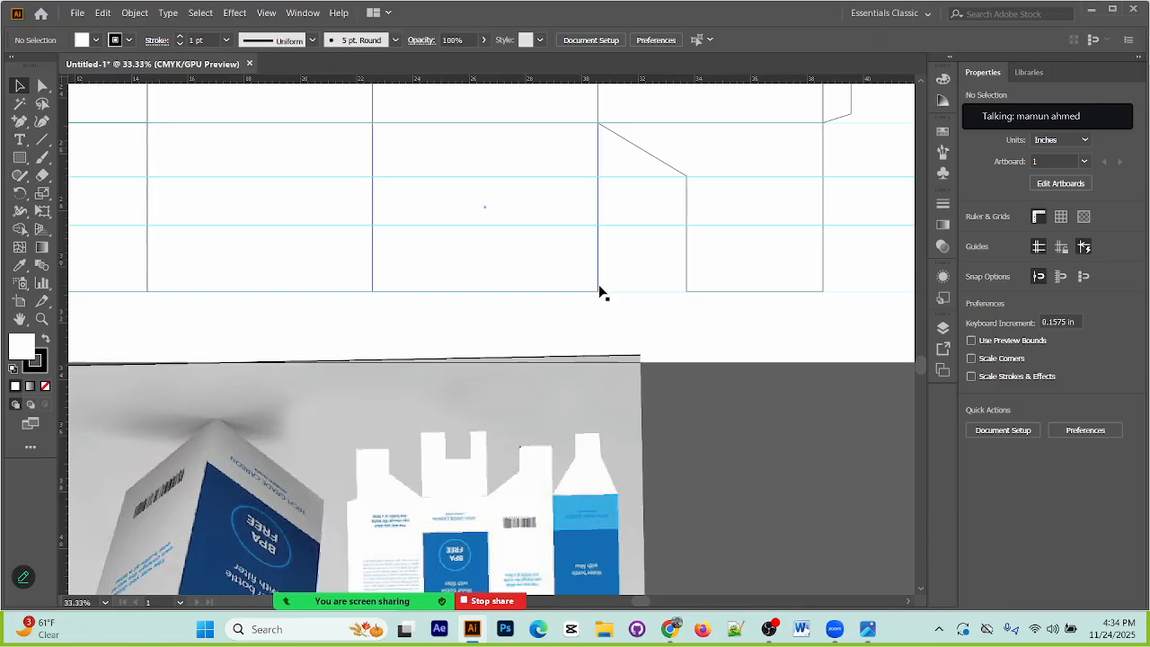
Step: Create a 3 in by 14 in spacer rectangle and align its left edge with the third bottom flap's left edge
left_click(22, 159)
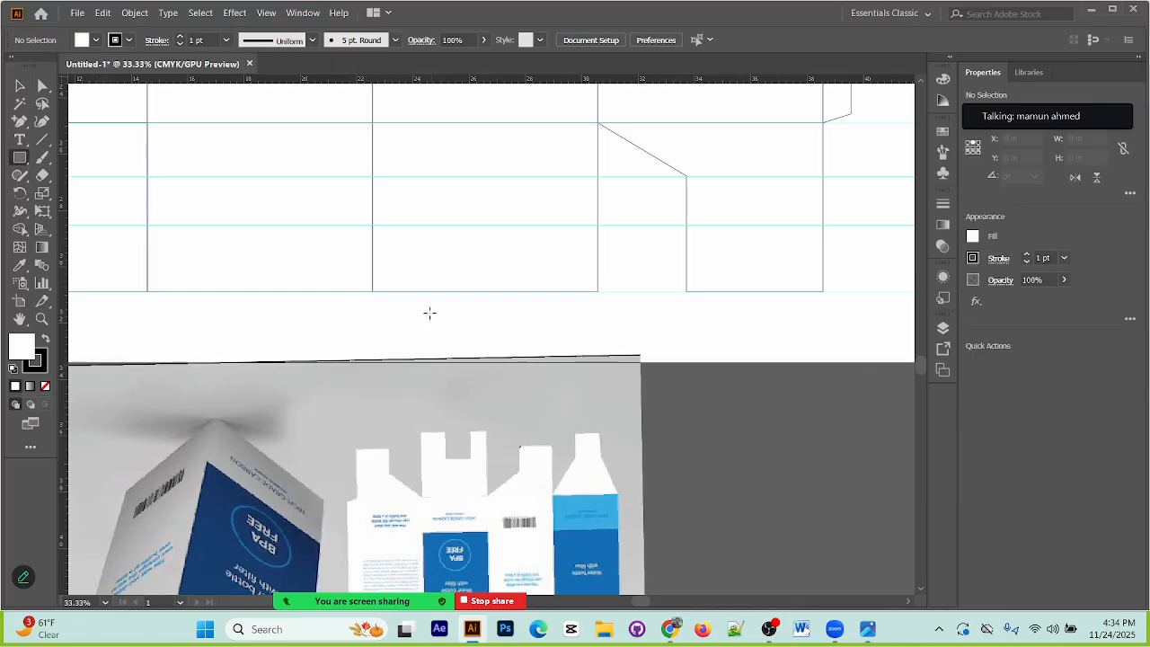
left_click(475, 329)
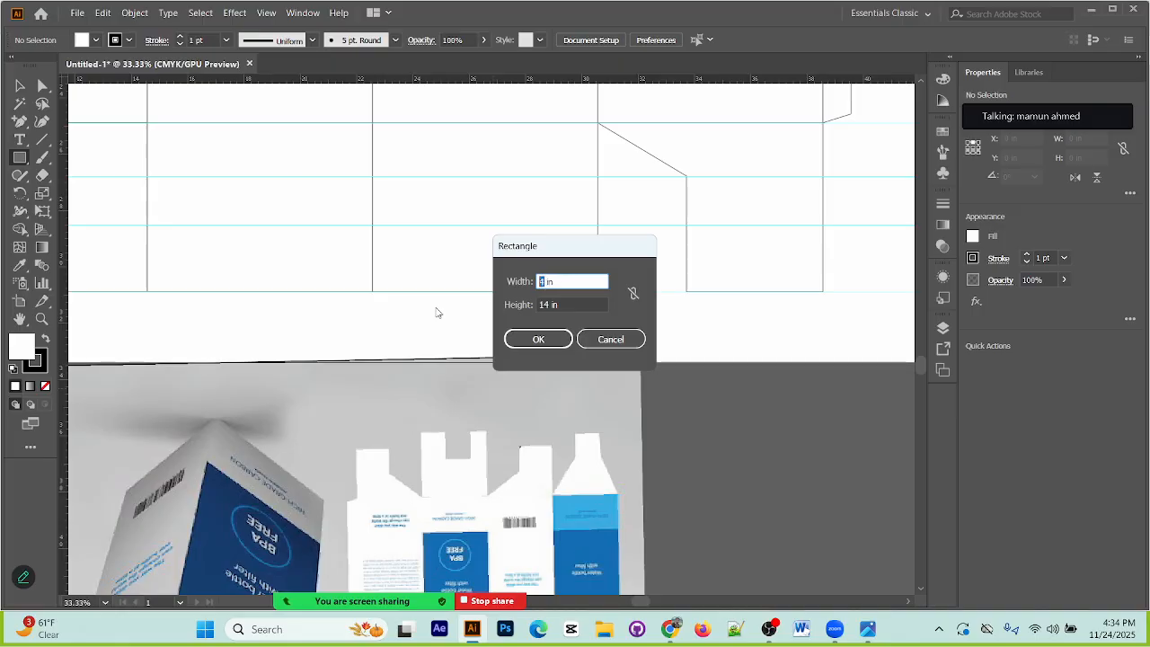
type("3")
key("Return")
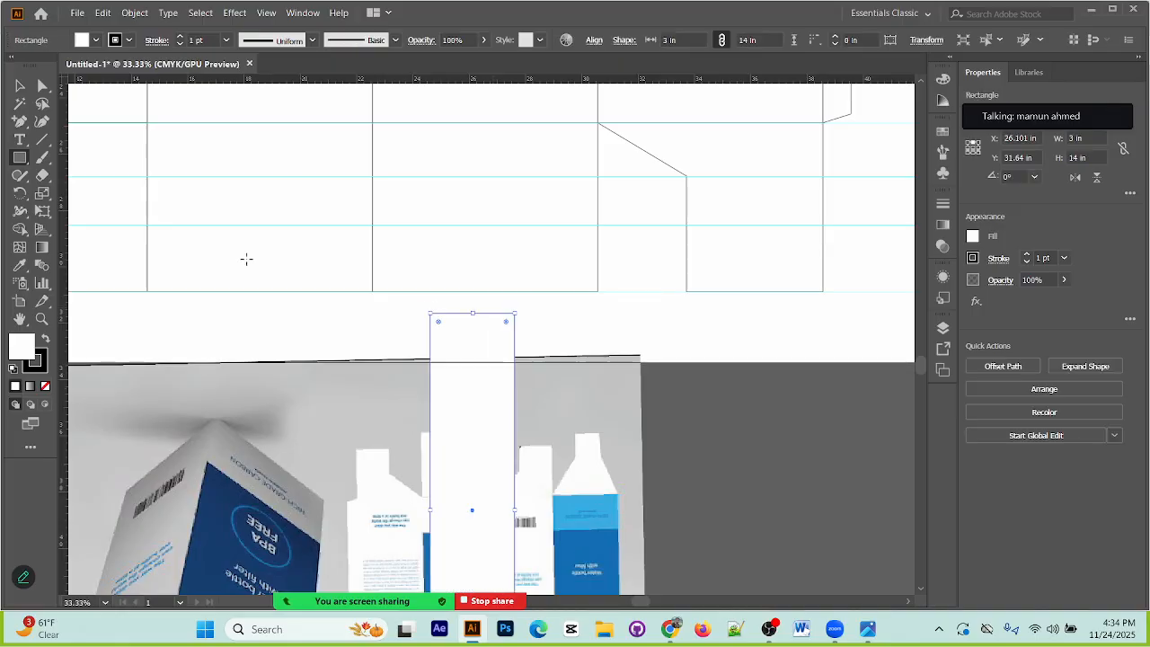
left_click(20, 86)
left_click(570, 351)
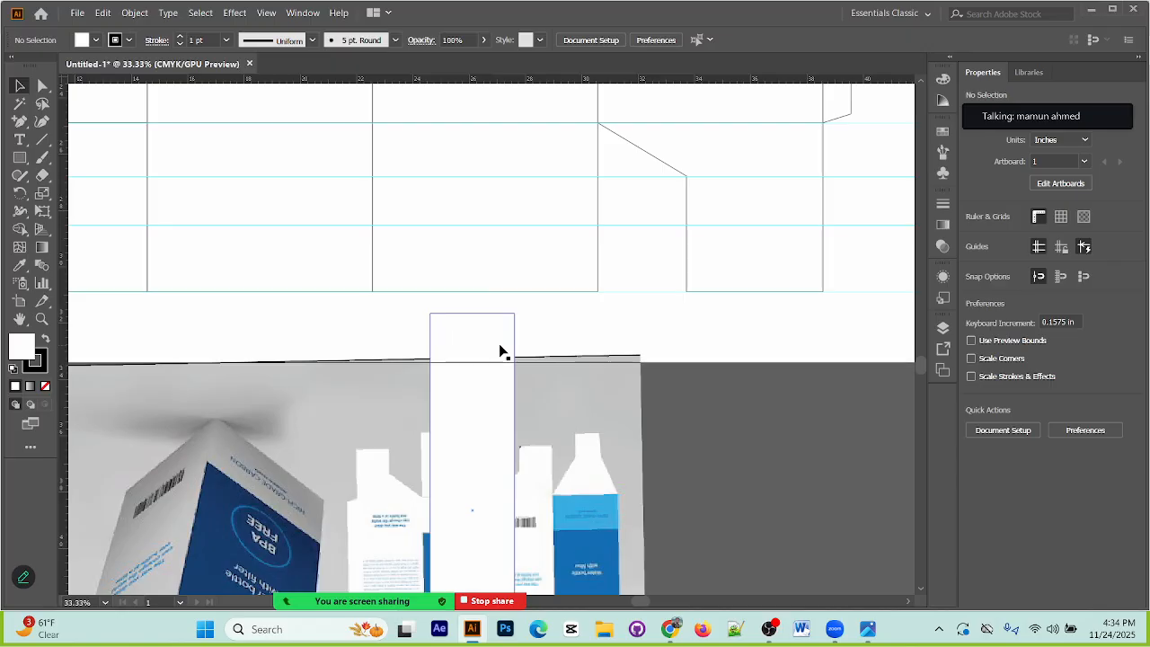
left_click_drag(516, 364, 458, 325)
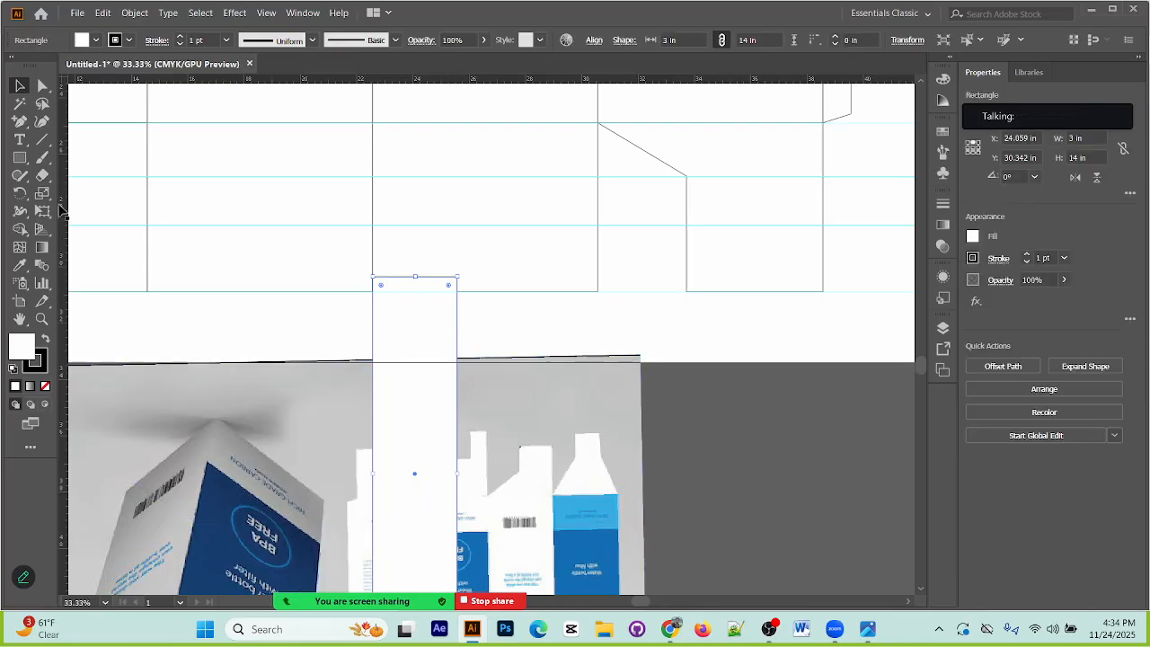
Step: Add an anchor point on the spacer's right edge at the flaps' bottom guide, and align the spacer with the third flap's right edge
left_click(19, 121)
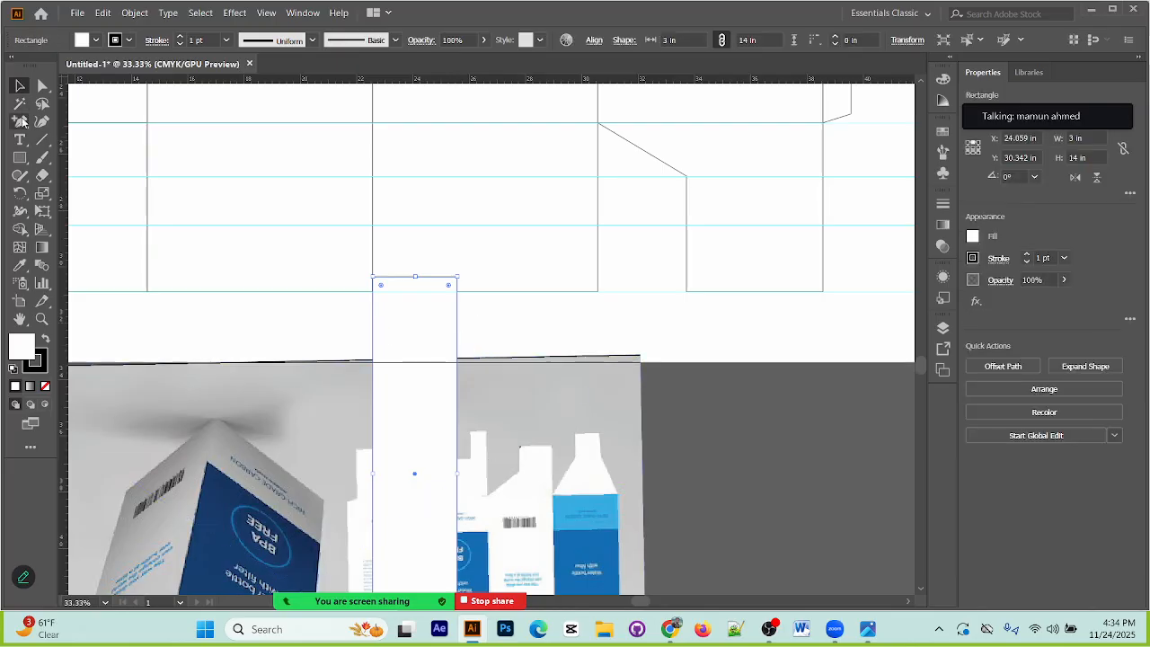
left_click(458, 292)
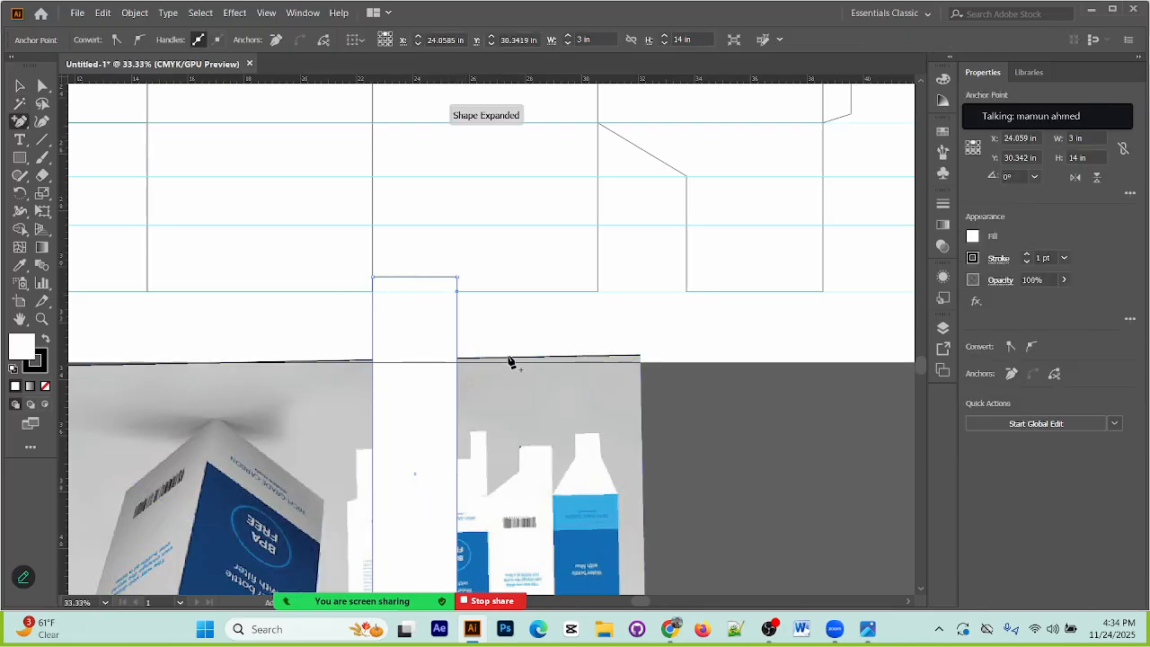
left_click(21, 85)
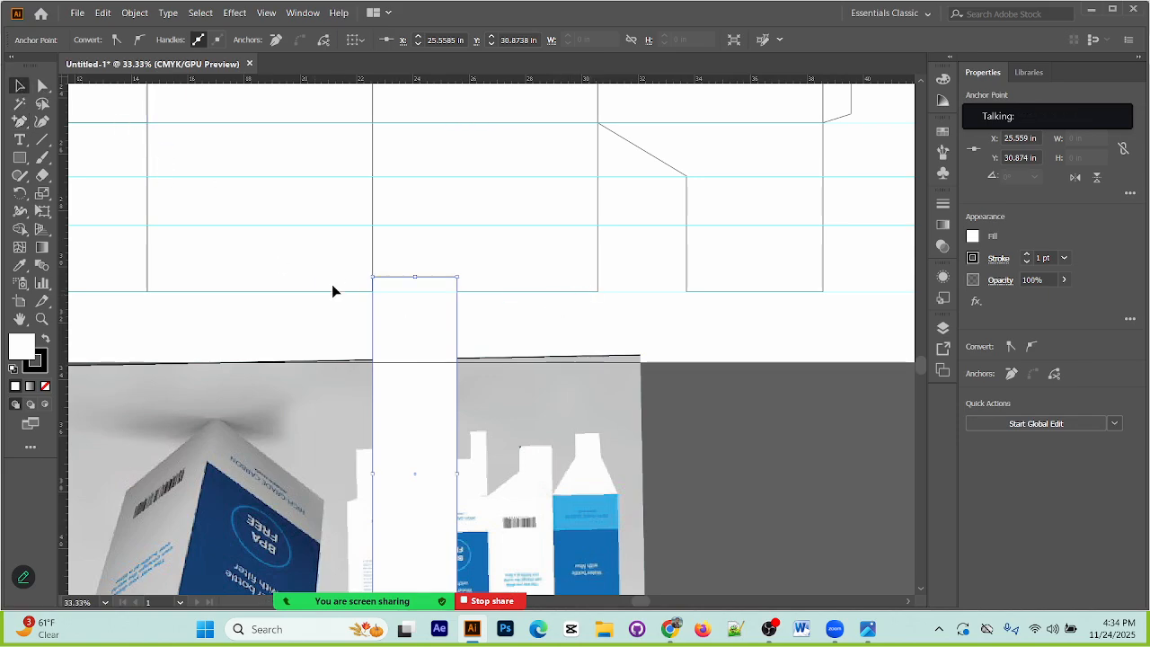
left_click(464, 351)
left_click_drag(455, 347, 599, 350)
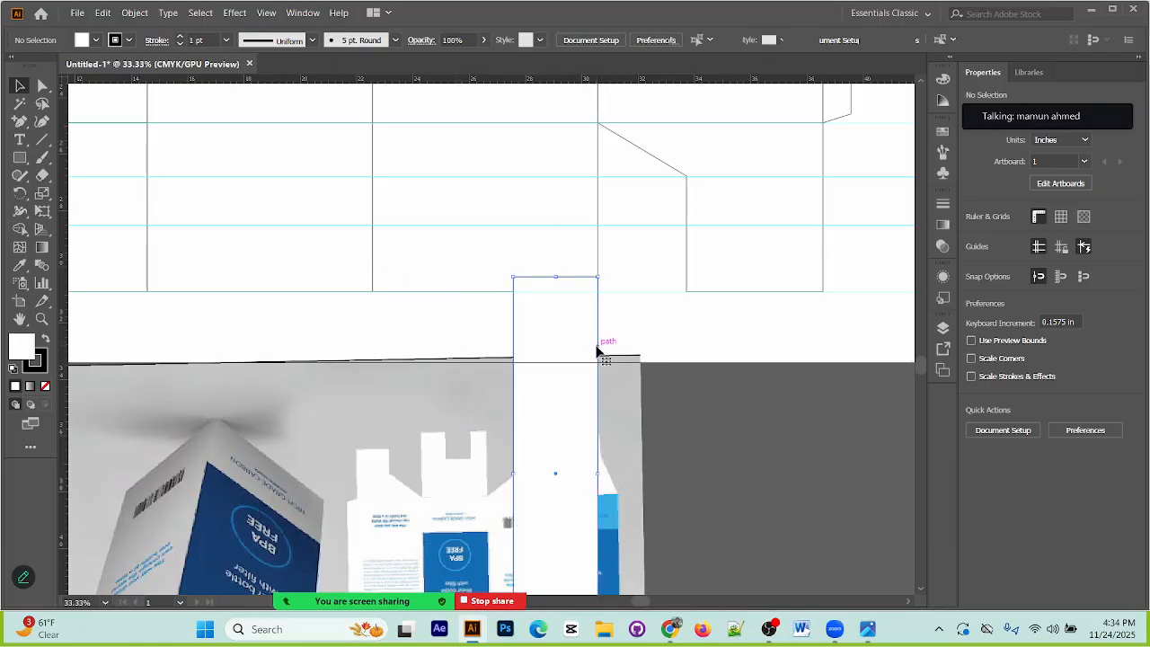
Step: Move the 3 in by 14 in spacer so its left edge aligns with the third bottom flap's left edge
left_click(450, 344)
left_click(558, 423)
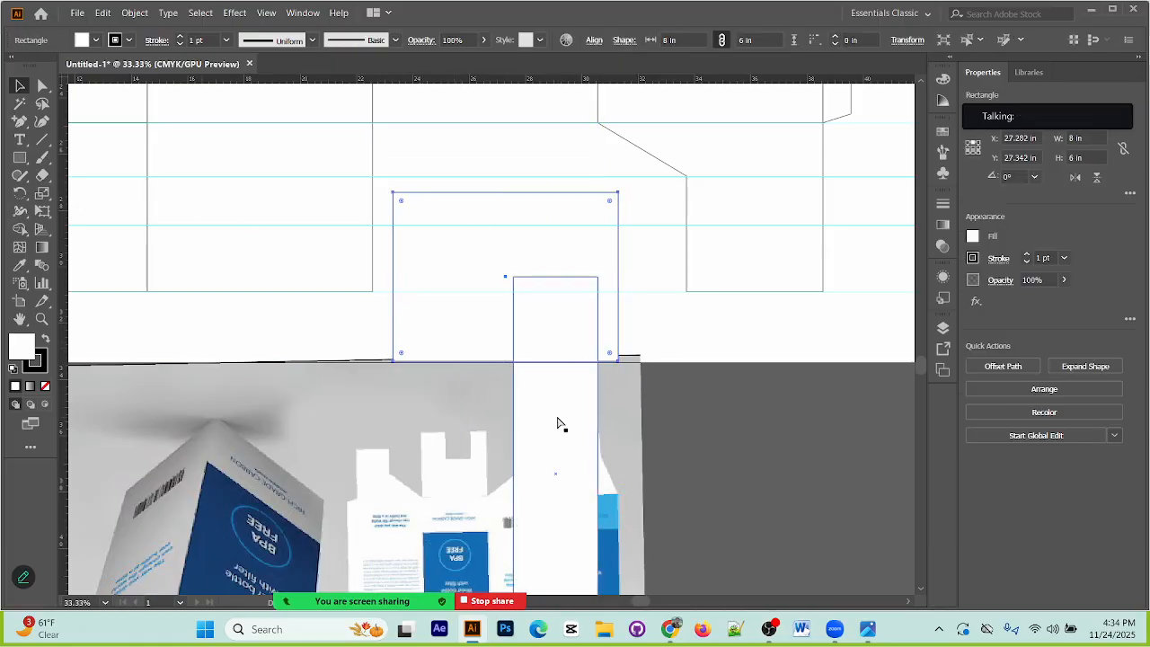
key("ctrl+z")
left_click(681, 306)
left_click_drag(599, 324, 458, 349)
left_click_drag(502, 292, 517, 327)
key("ctrl+z")
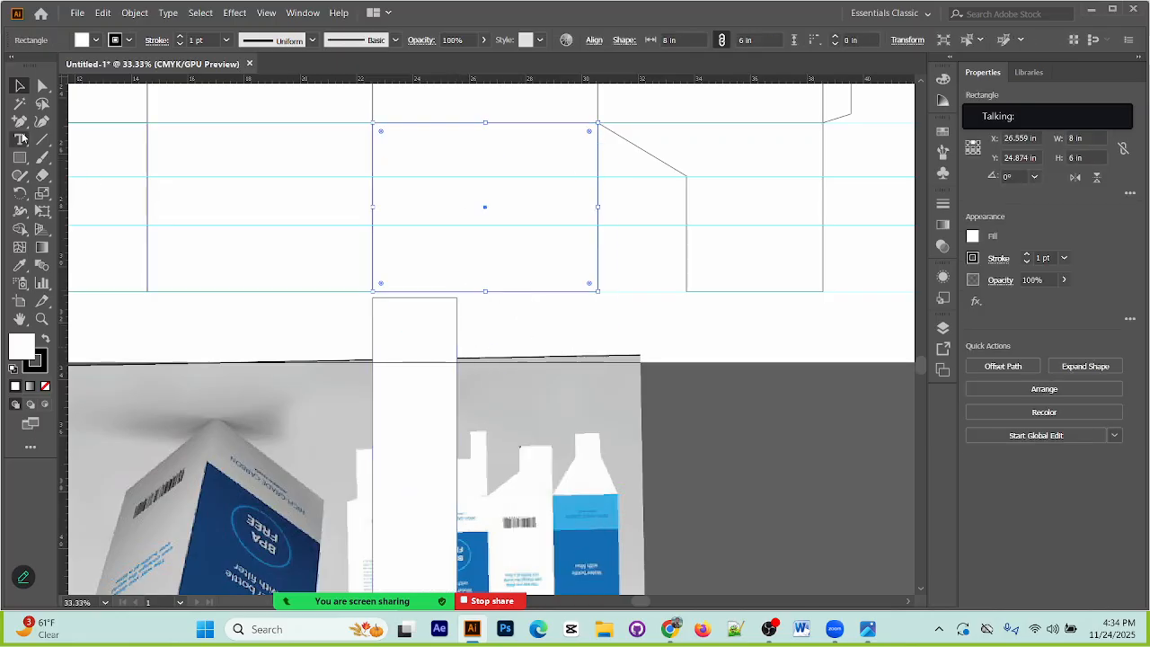
Step: Add an anchor point on the third bottom flap's lower edge above the spacer's right edge, at about X 25.56 in
key("p")
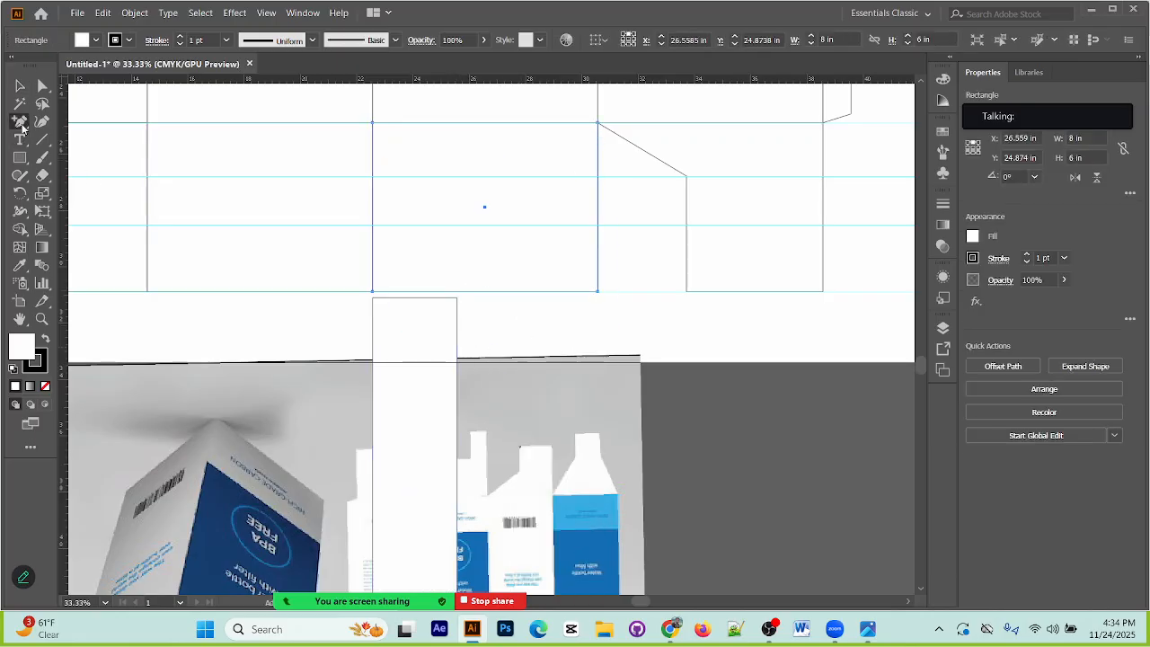
left_click(456, 297)
left_click(449, 297)
left_click(688, 332)
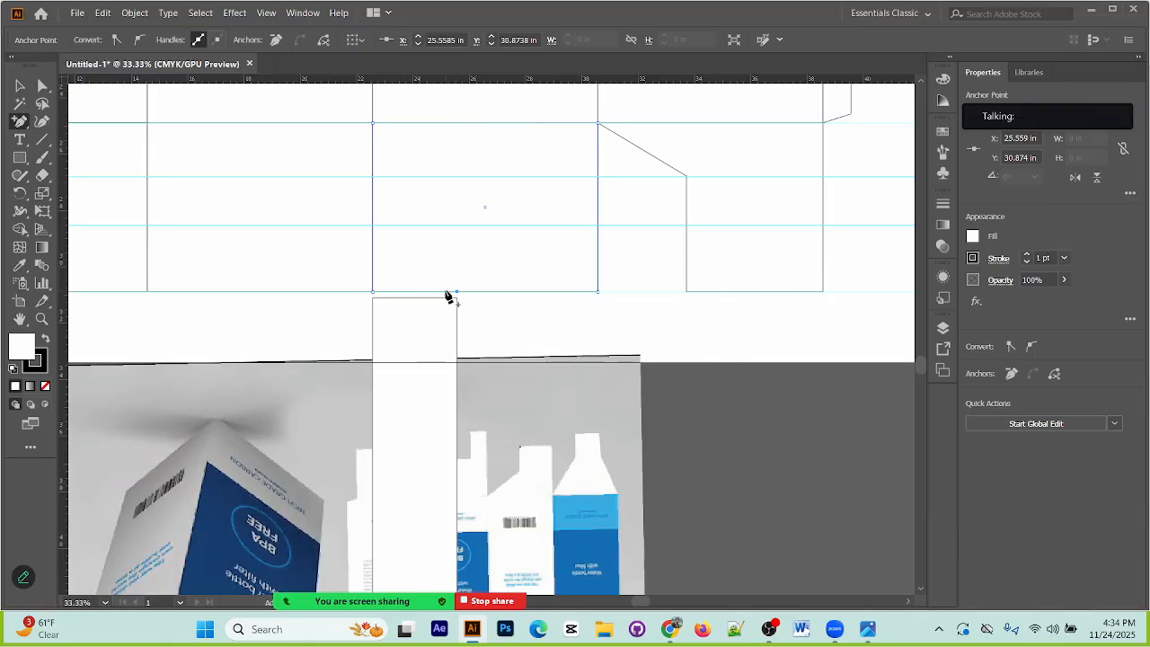
left_click(449, 297)
left_click(687, 333)
Step: Try to add another anchor point on the third bottom flap's lower edge, between its lower-left corner and the new point
left_click(19, 85)
left_click(521, 300)
left_click_drag(531, 282, 559, 362)
key("ctrl+z")
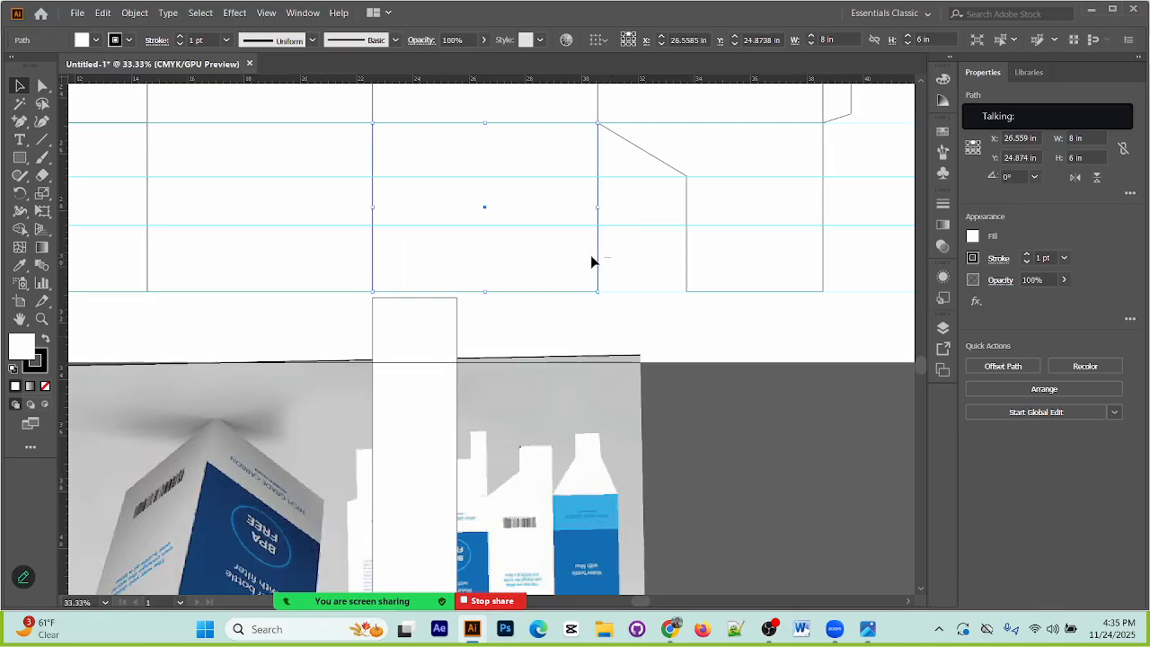
key("p")
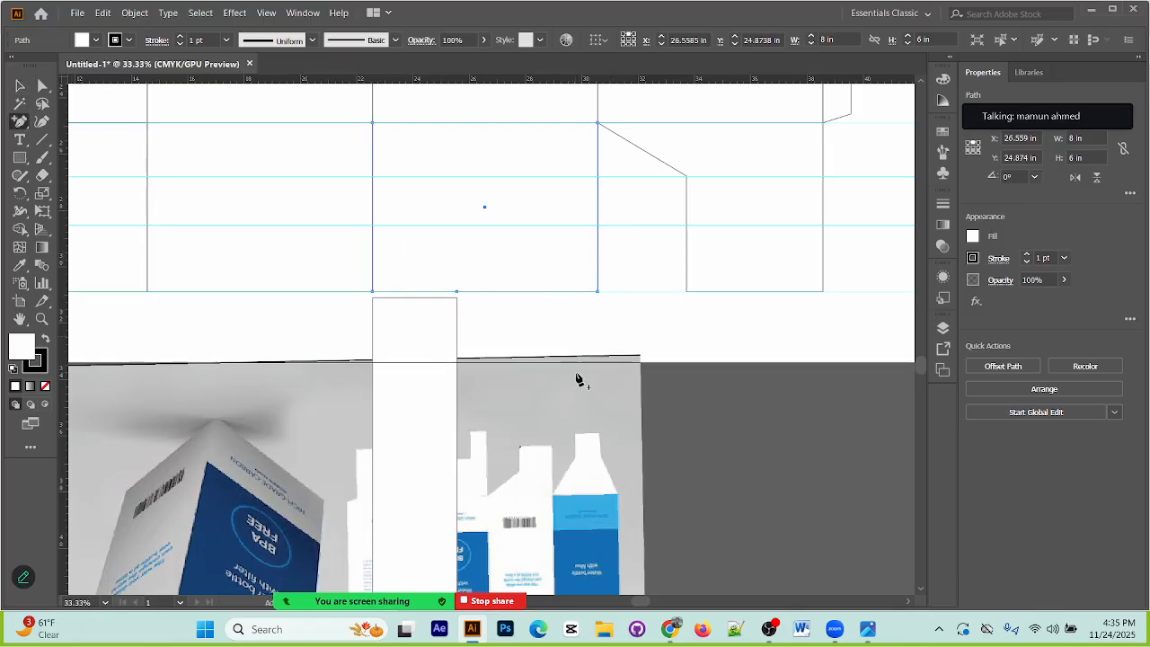
left_click(443, 295)
left_click(685, 332)
key("ctrl+plus")
key("ctrl+plus")
key("ctrl+plus")
scroll(692, 337, "down", 4)
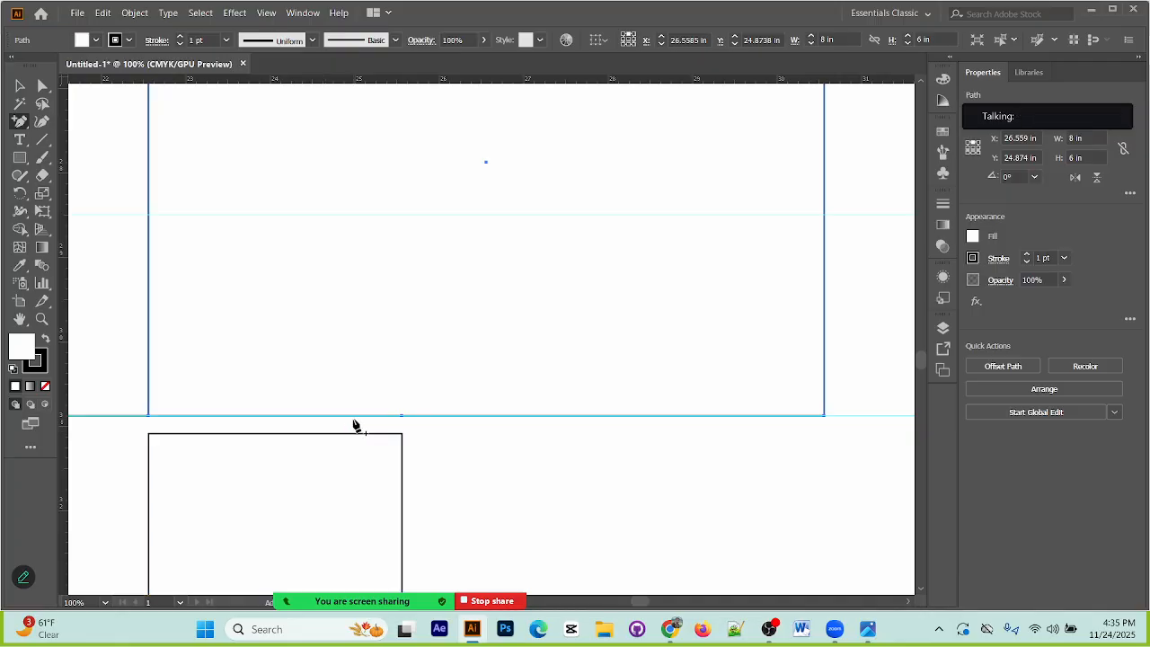
left_click(354, 416)
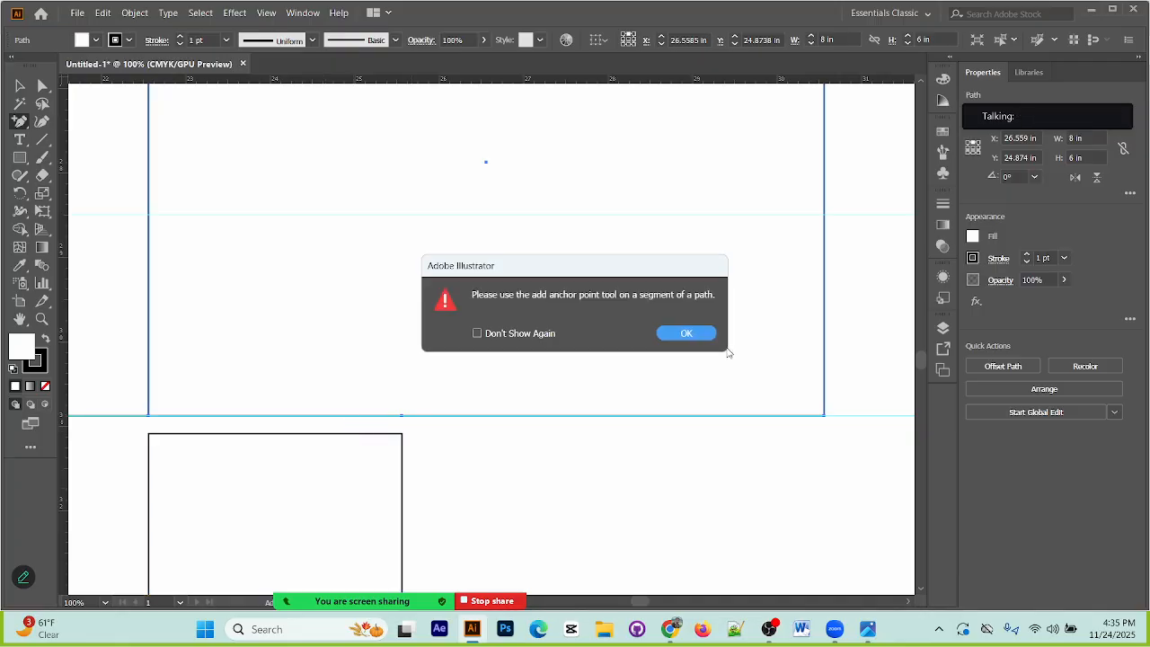
left_click(686, 334)
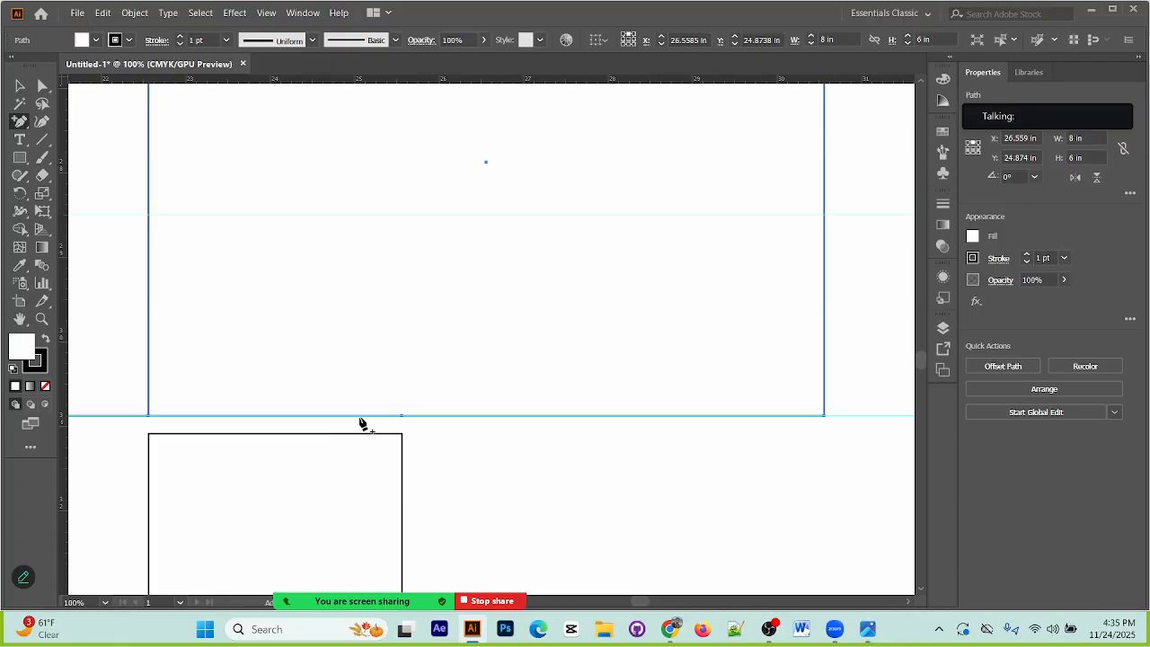
left_click(360, 423)
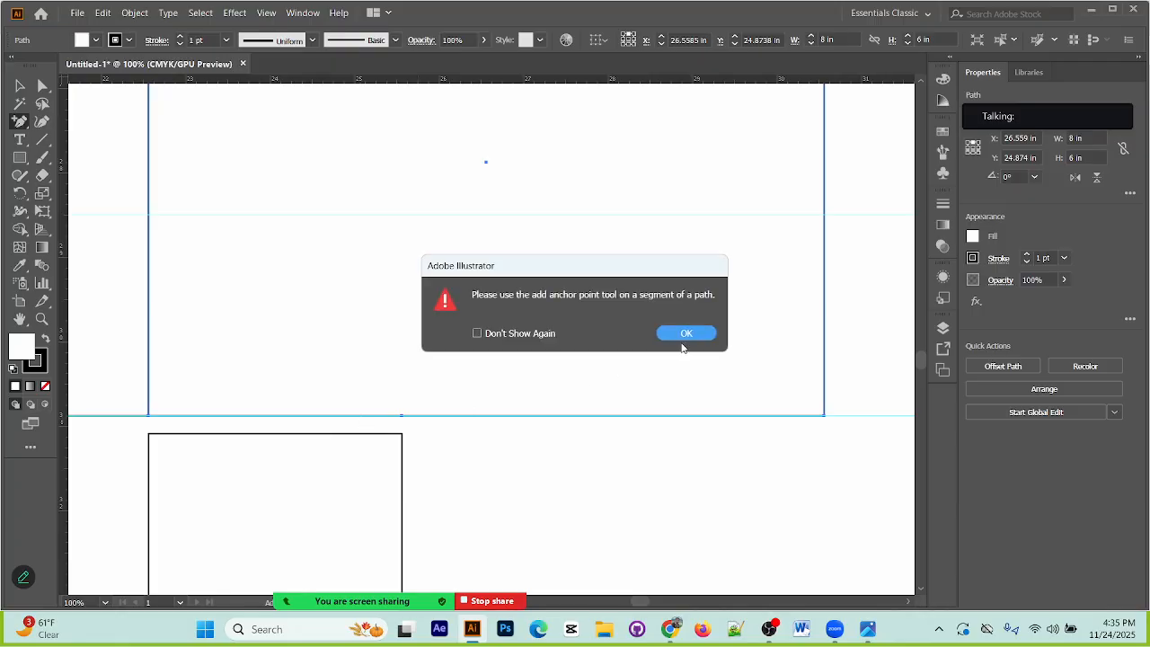
left_click(683, 339)
Step: Align the spacer with the third bottom flap's right edge and add an anchor point at its left edge, about X 27.56 in
left_click(18, 87)
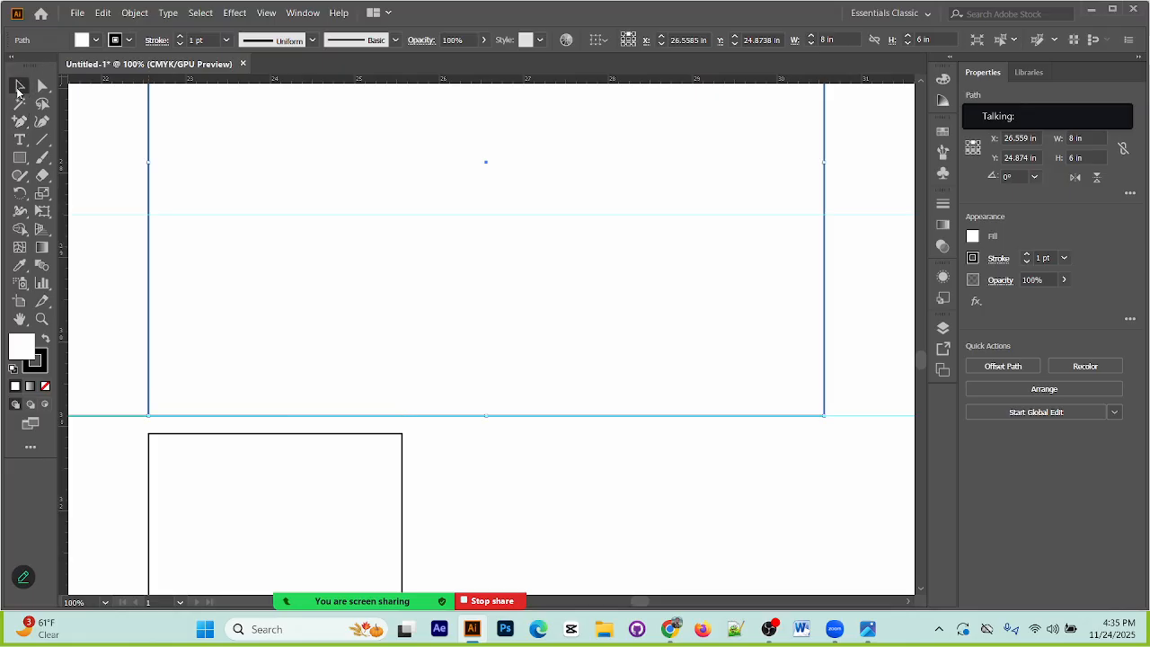
left_click(419, 481)
left_click_drag(403, 476, 823, 475)
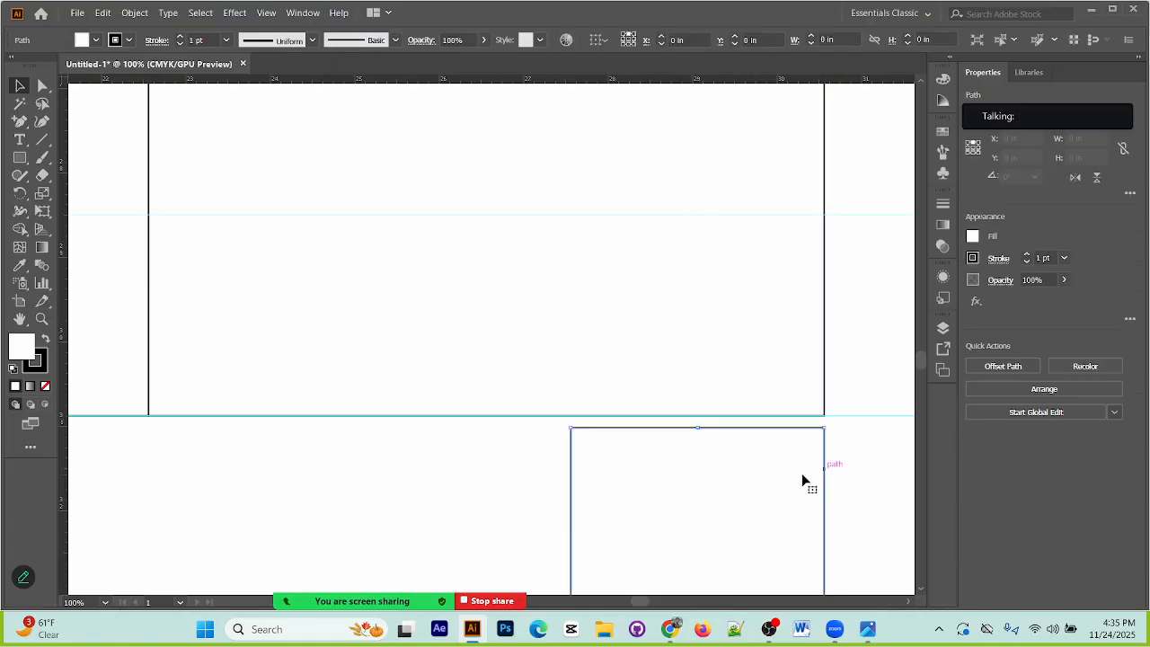
left_click(19, 121)
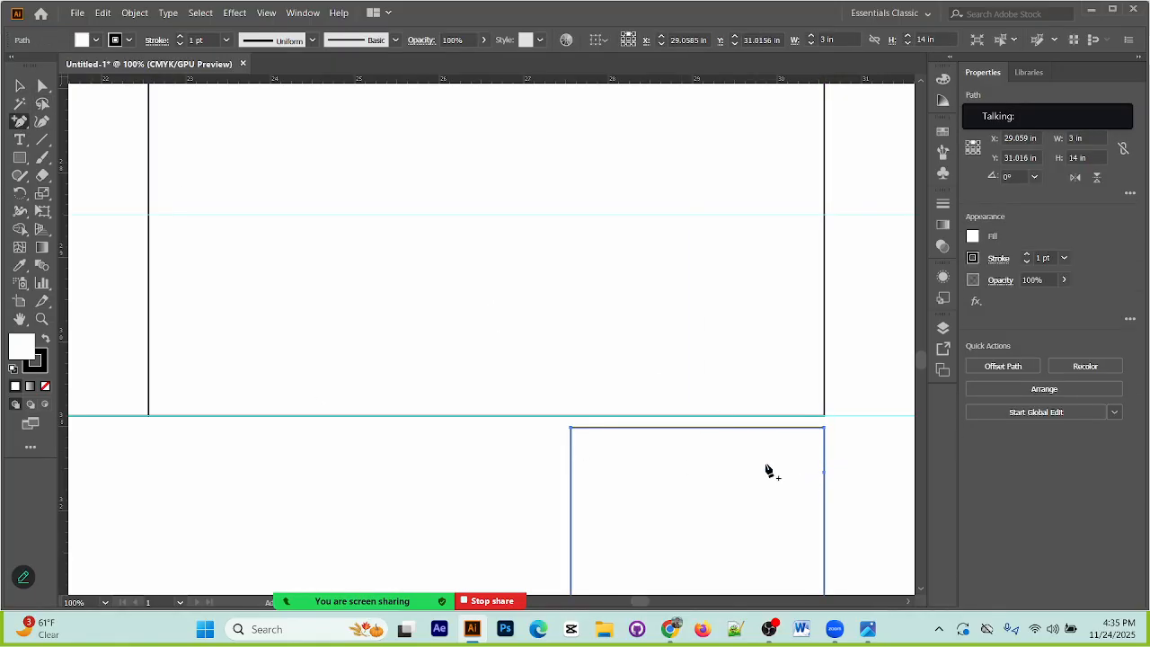
left_click(575, 417)
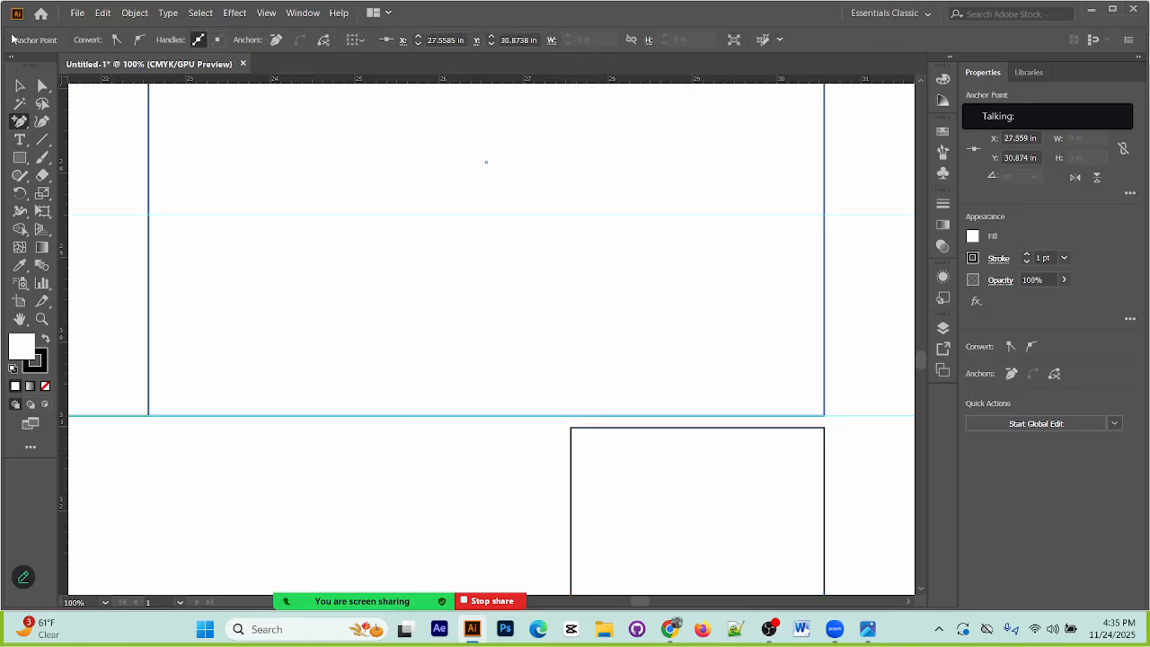
Step: Return the spacer to the flap's left edge and add anchor points just inside the existing two, at about X 25.64 in and 27.51 in
left_click(19, 85)
left_click_drag(647, 435, 248, 426)
mouse_move(470, 390)
left_mouse_down()
mouse_move(477, 439)
mouse_move(469, 382)
left_mouse_up()
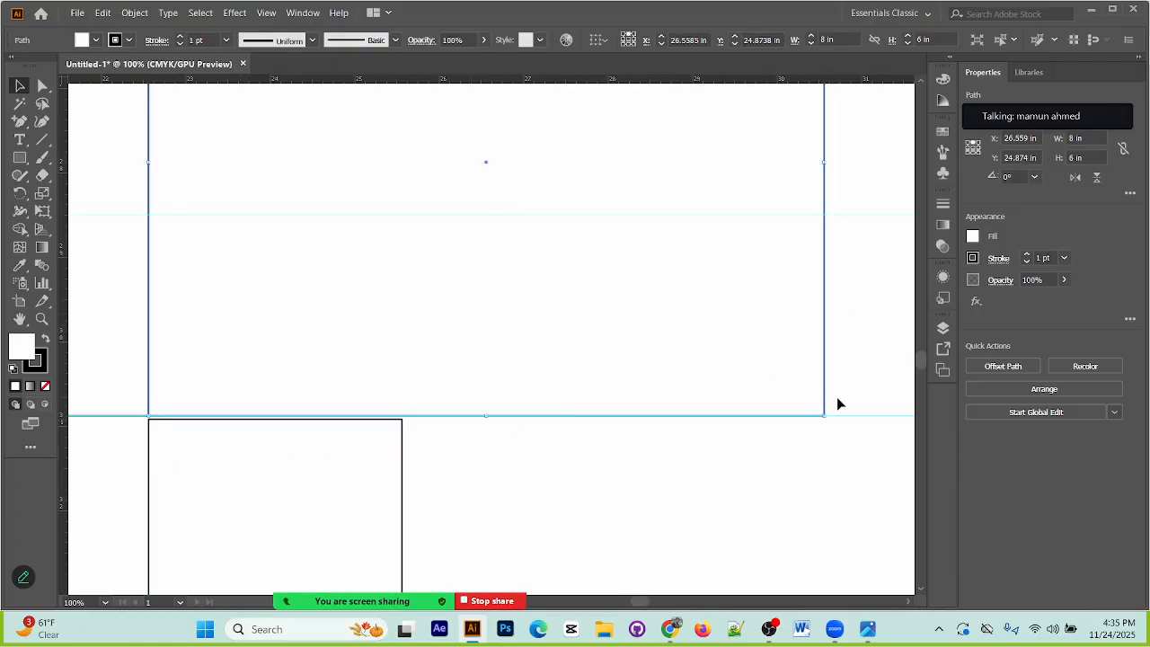
left_click(22, 123)
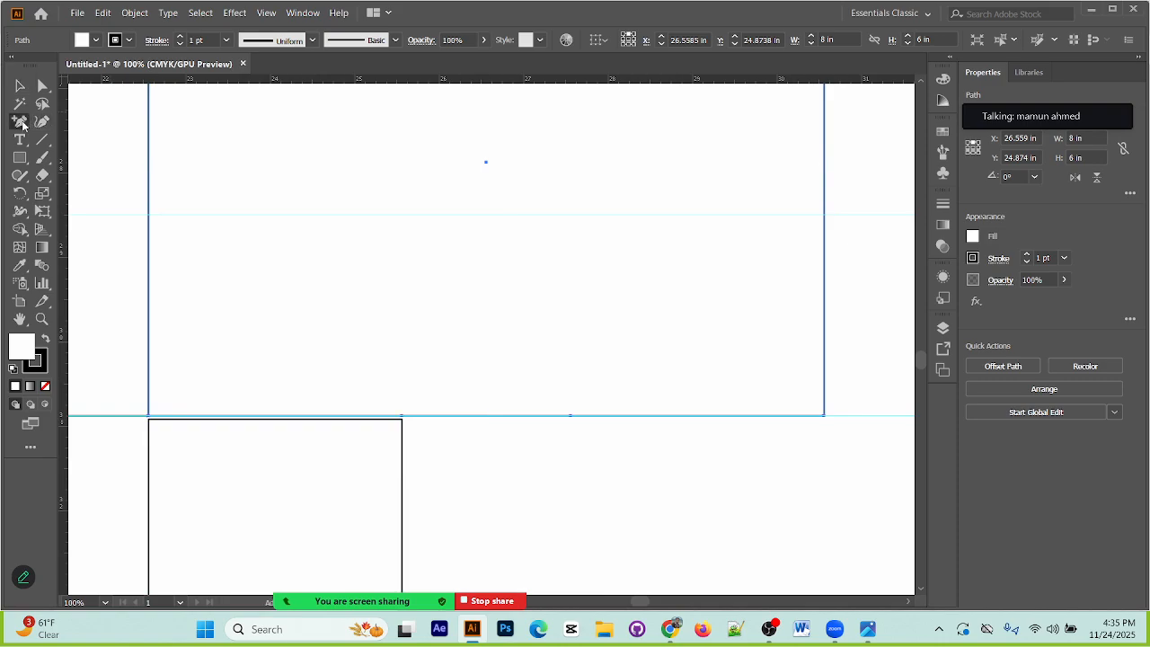
left_click(408, 418)
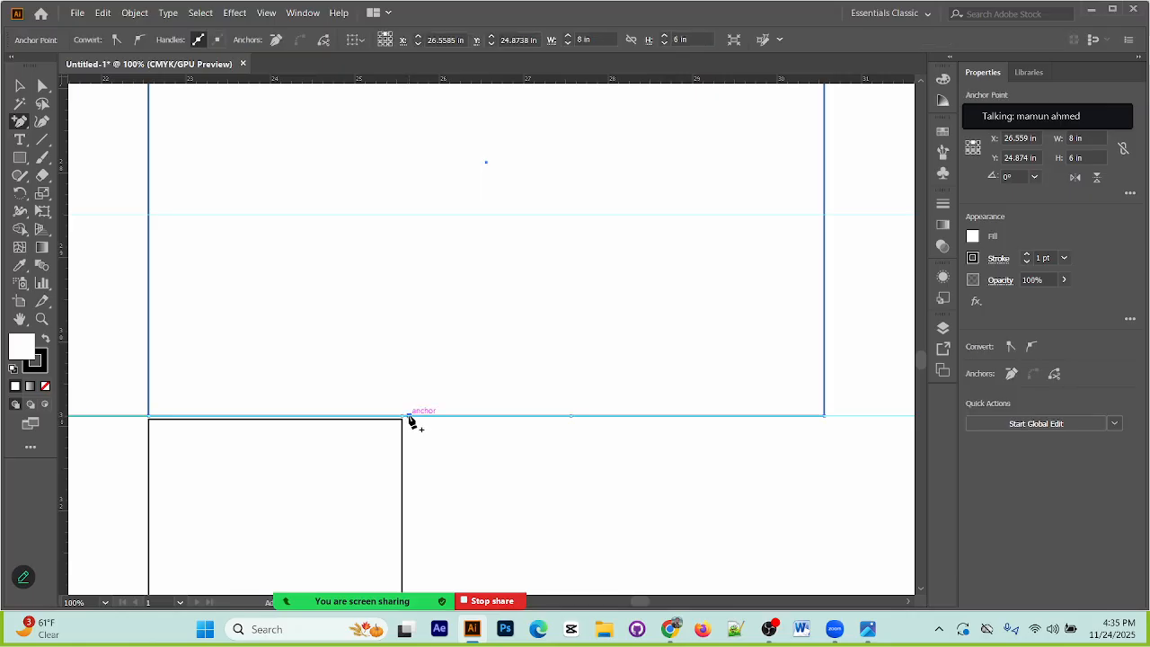
left_click(567, 417)
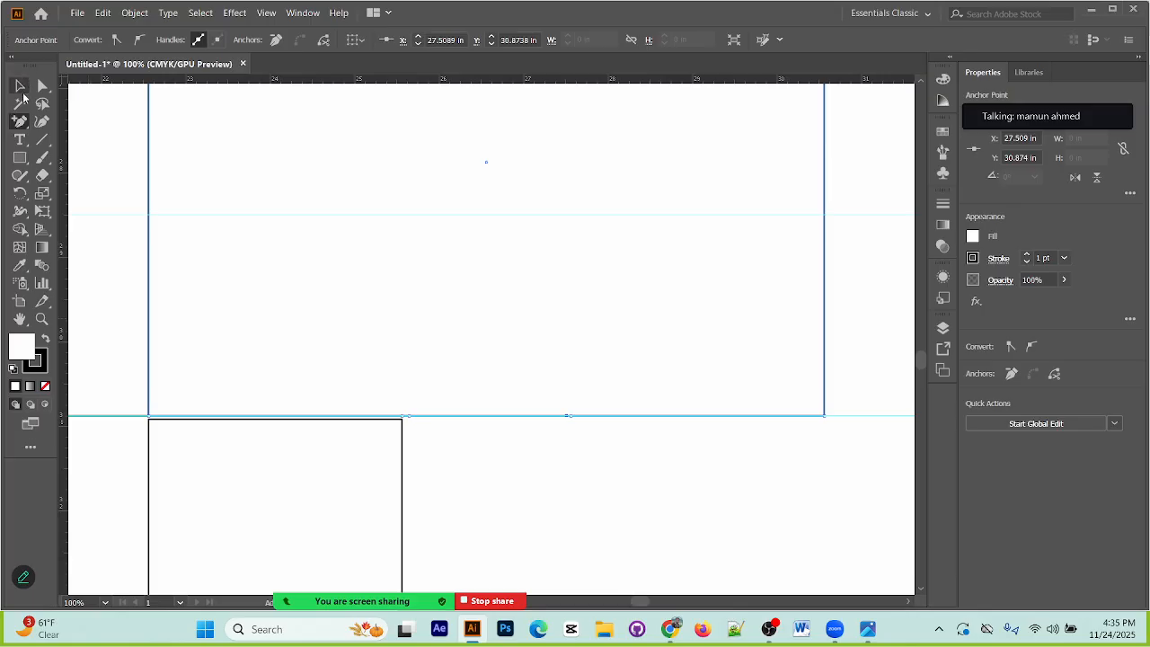
left_click(509, 444)
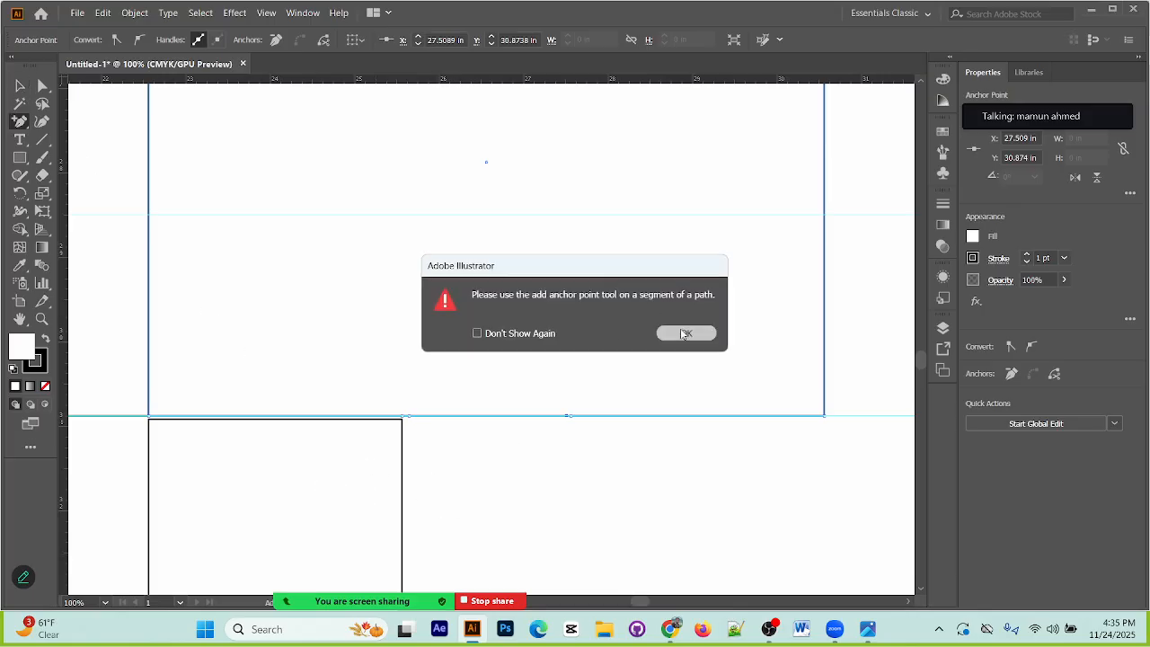
left_click(686, 333)
Step: Delete the spacer rectangle below the third bottom flap
left_click(21, 86)
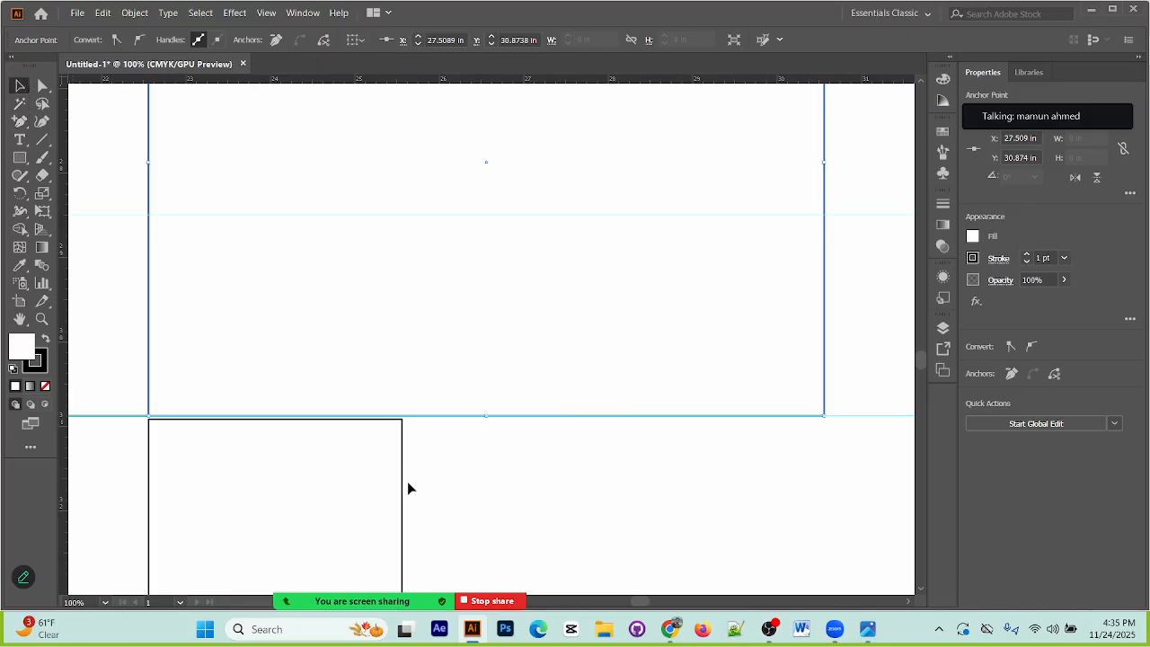
left_click(348, 489)
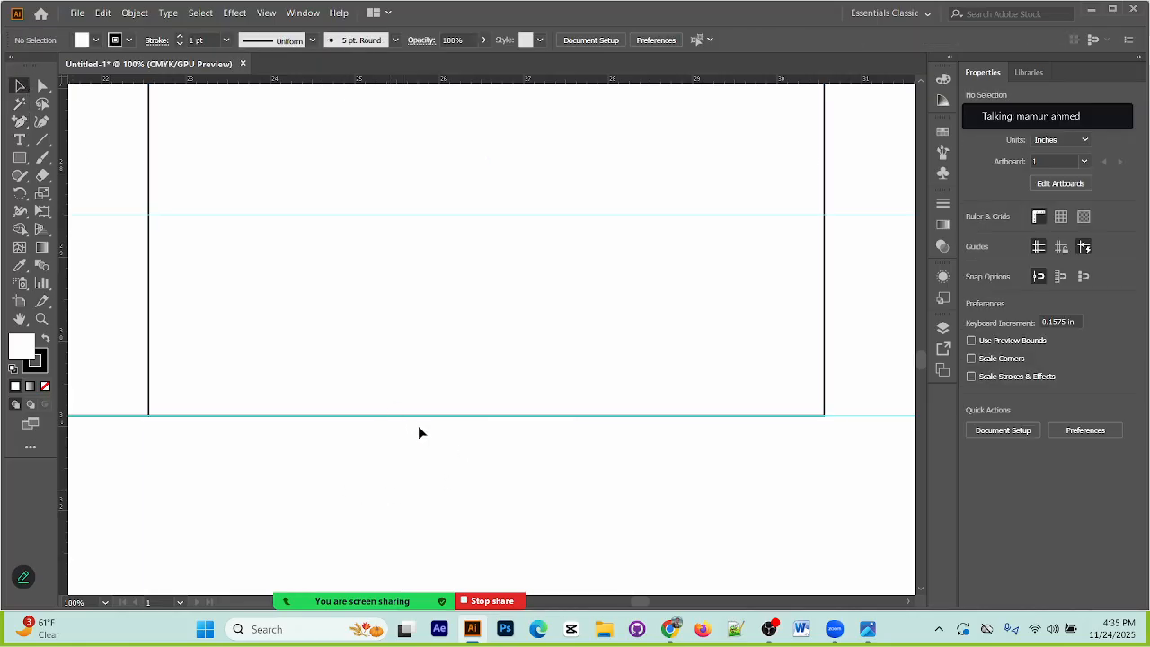
Step: Raise one anchor point of each pair to the lower horizontal guide, forming a notch about 2 in wide and 2.4 in deep
left_click(42, 86)
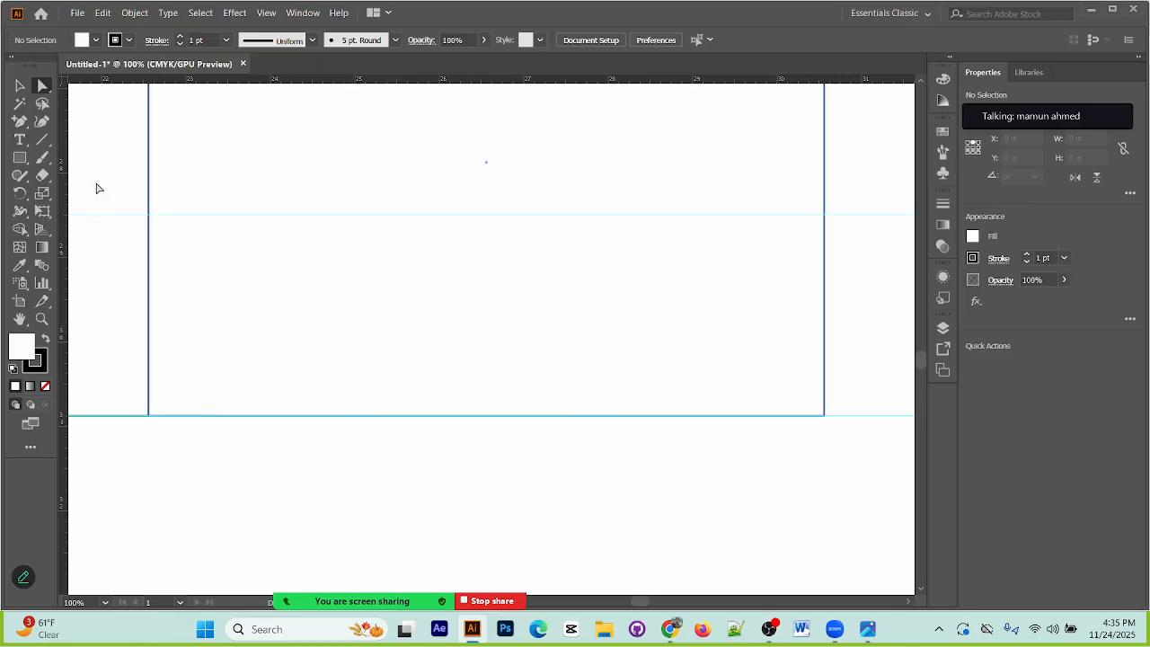
left_click(777, 364)
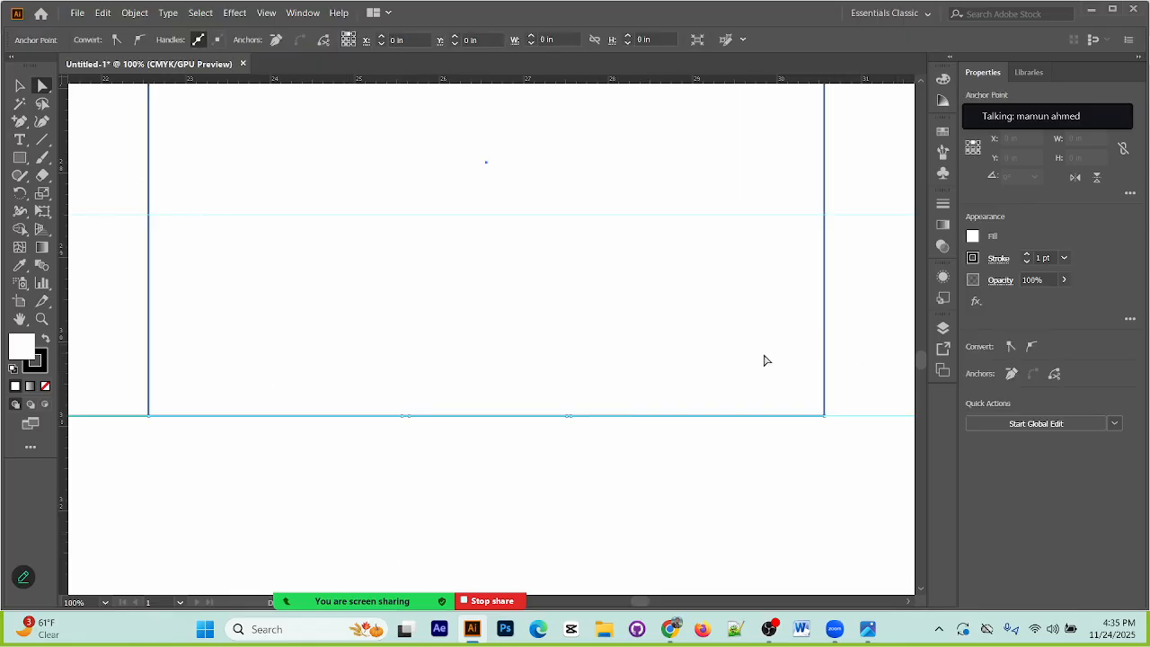
key("ctrl+plus")
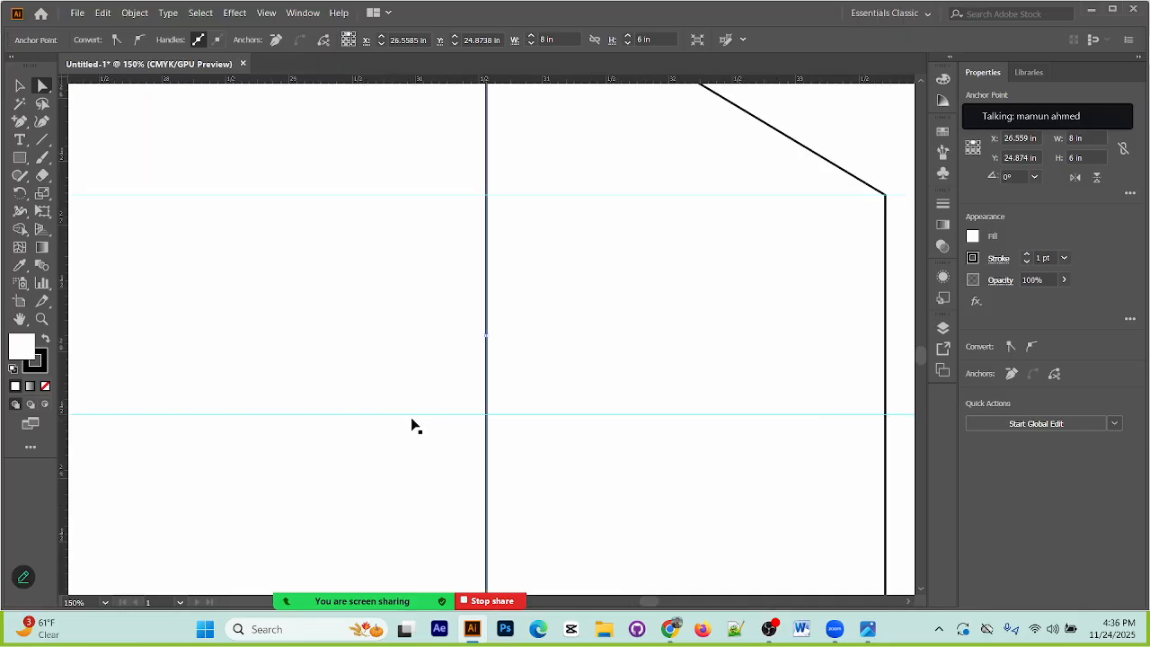
key("ctrl+minus")
key("ctrl+minus")
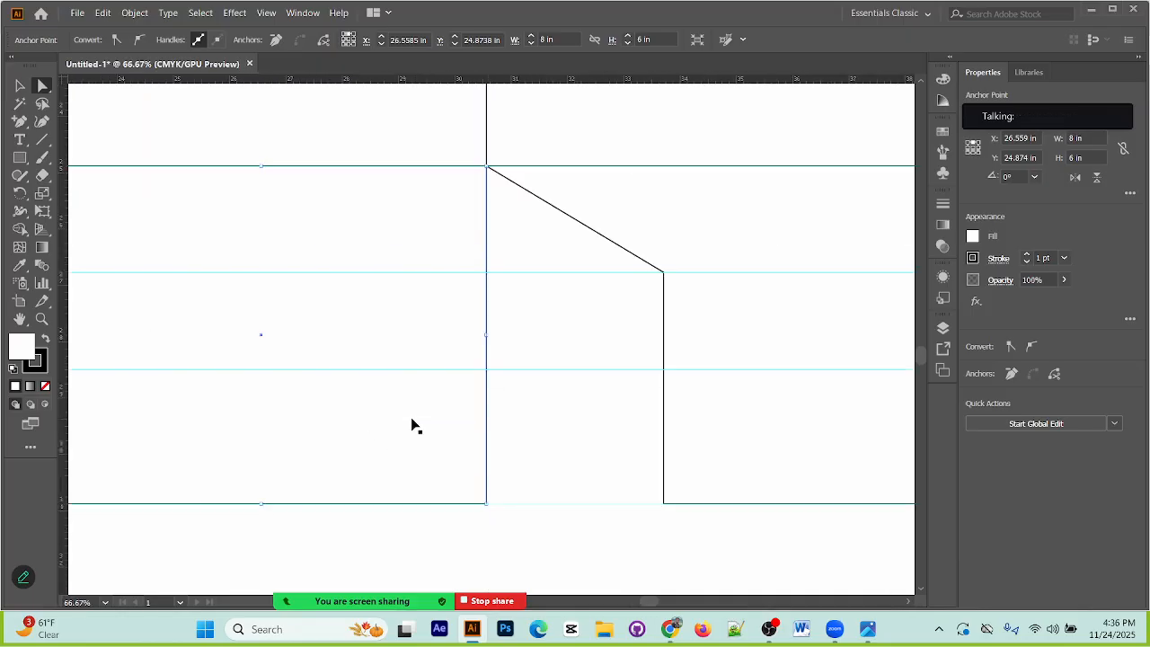
left_click(568, 375)
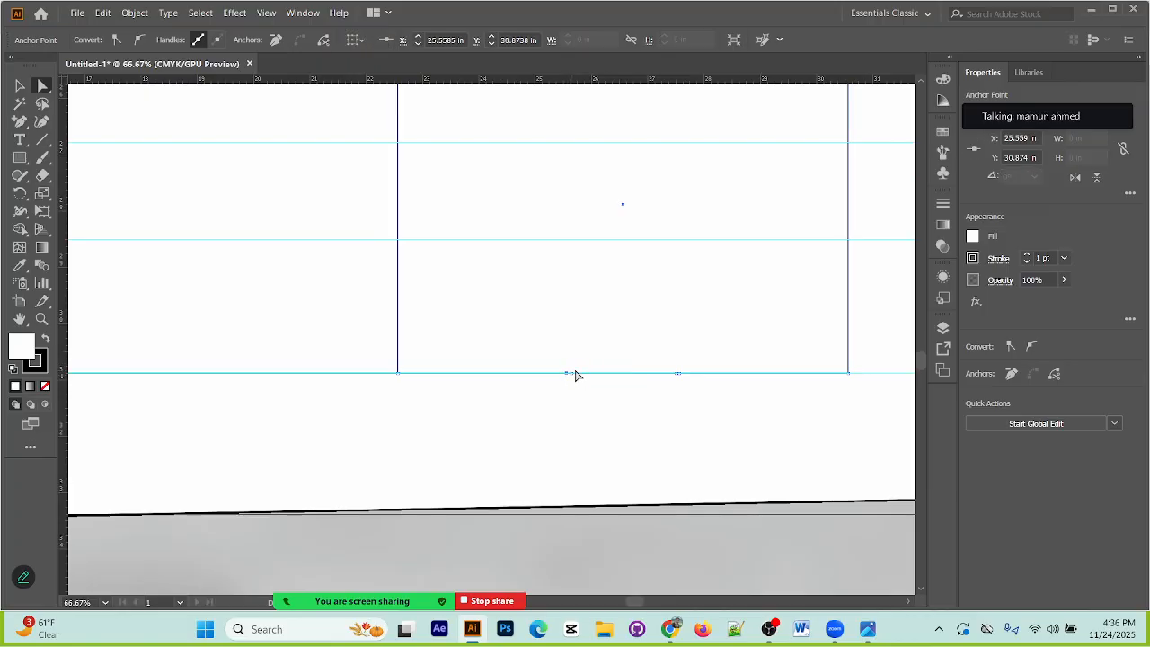
left_click_drag(570, 374, 563, 241)
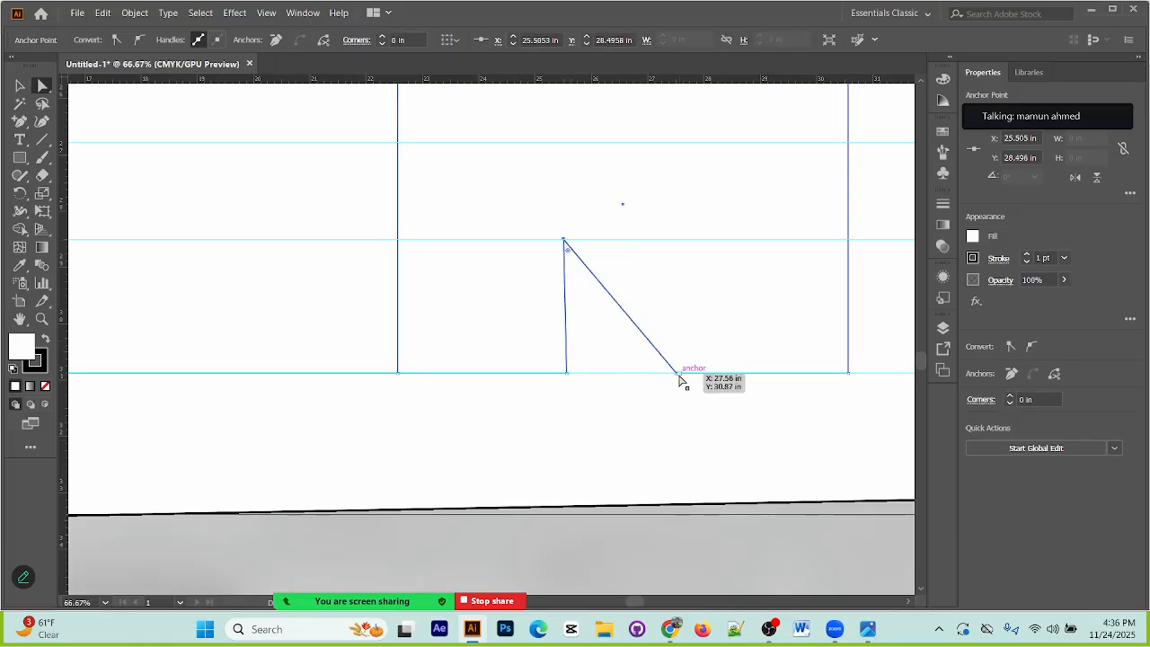
left_click_drag(679, 374, 681, 241)
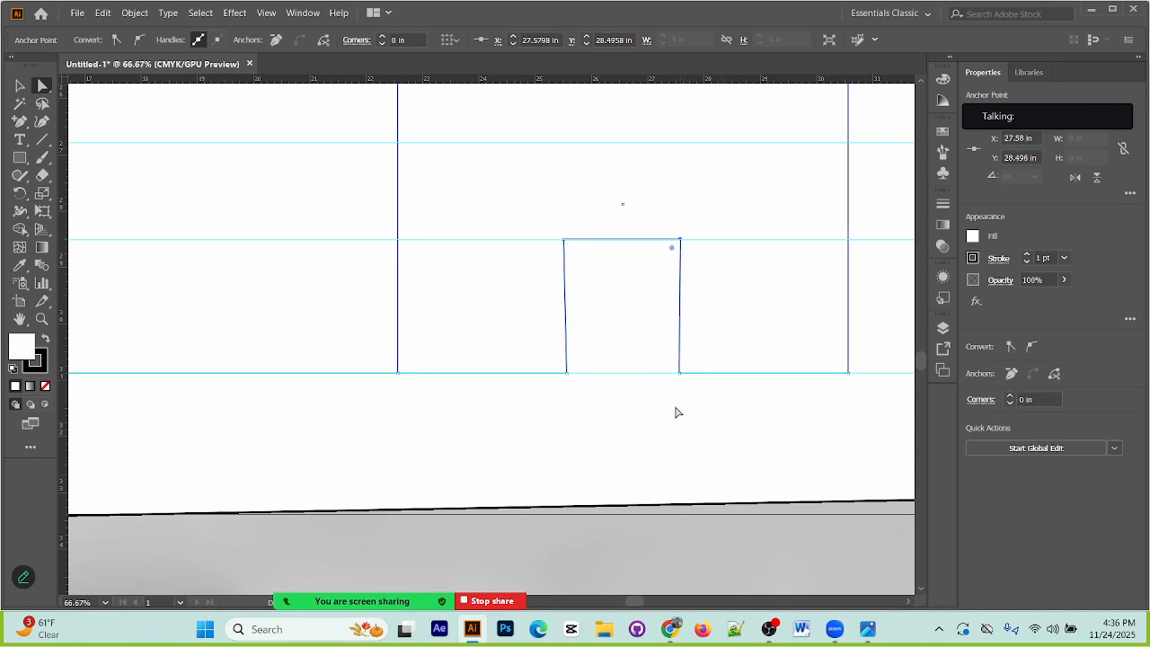
Step: Place vertical guides at the notch's two lower corners, at about X 25.57 in and 27.55 in
key("ctrl+=")
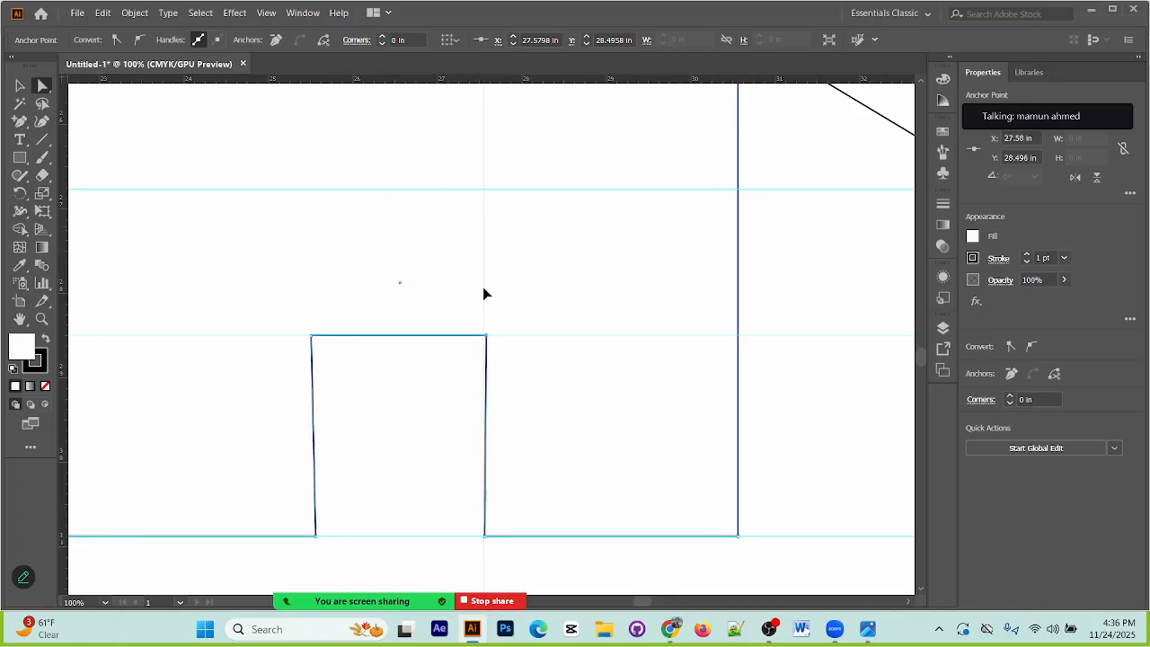
left_click_drag(69, 226, 169, 253)
key("ctrl+z")
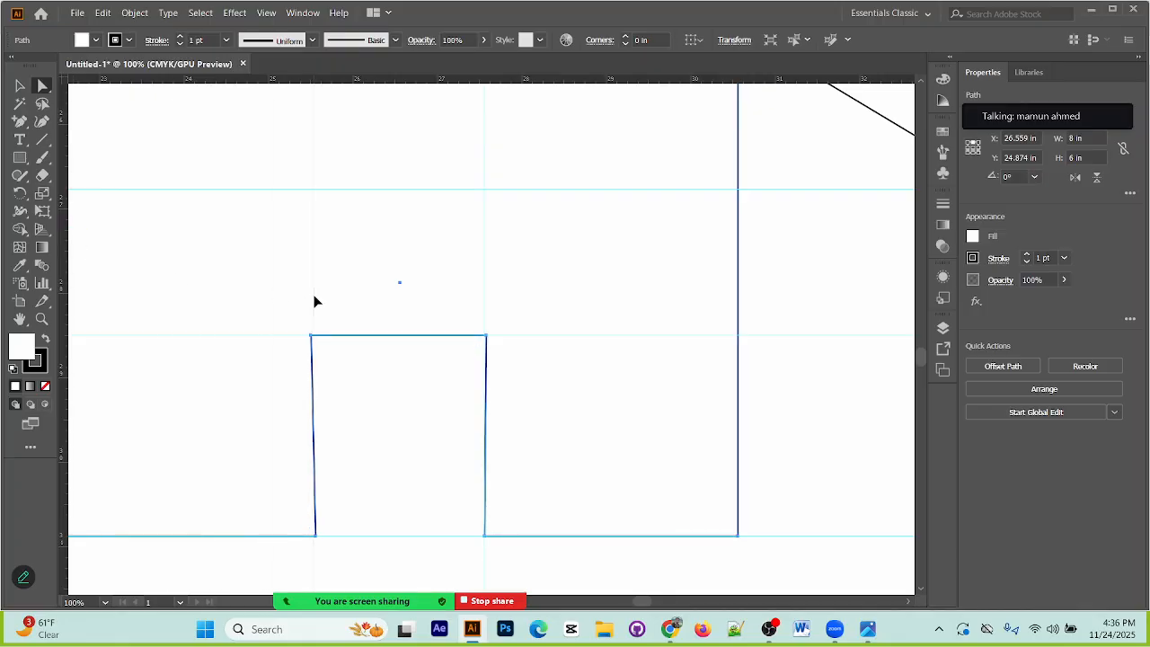
left_click(316, 303)
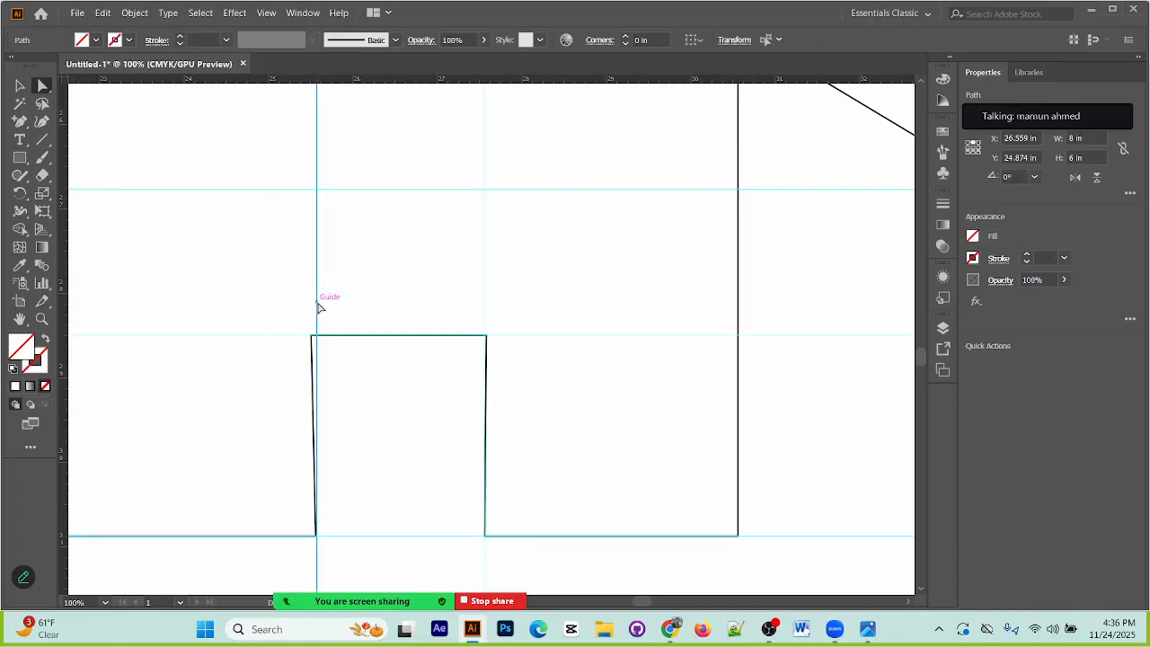
key("ctrl+plus")
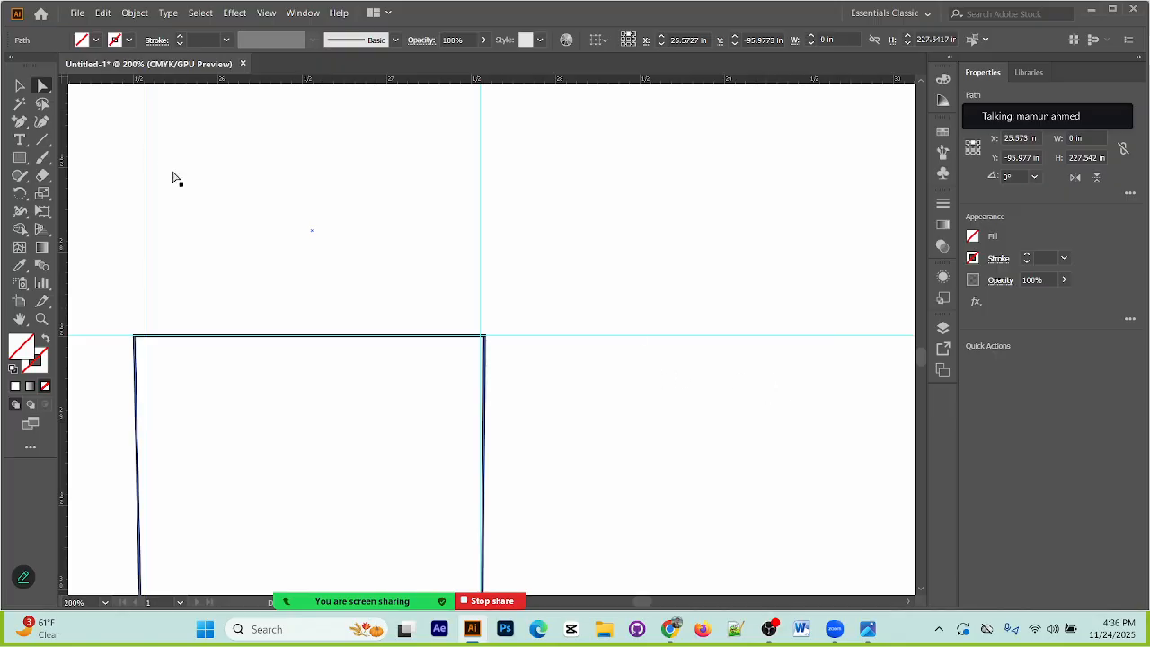
Step: Move the notch's two upper corners onto the vertical guides to straighten its sides
left_click(484, 337)
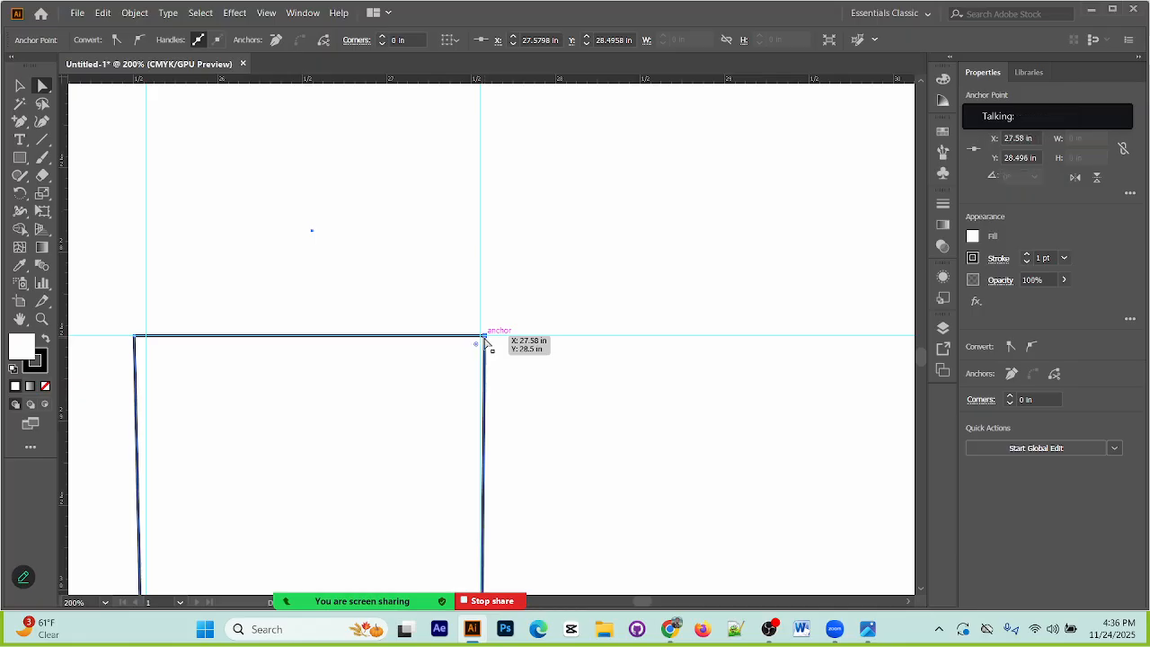
left_click_drag(485, 339, 482, 339)
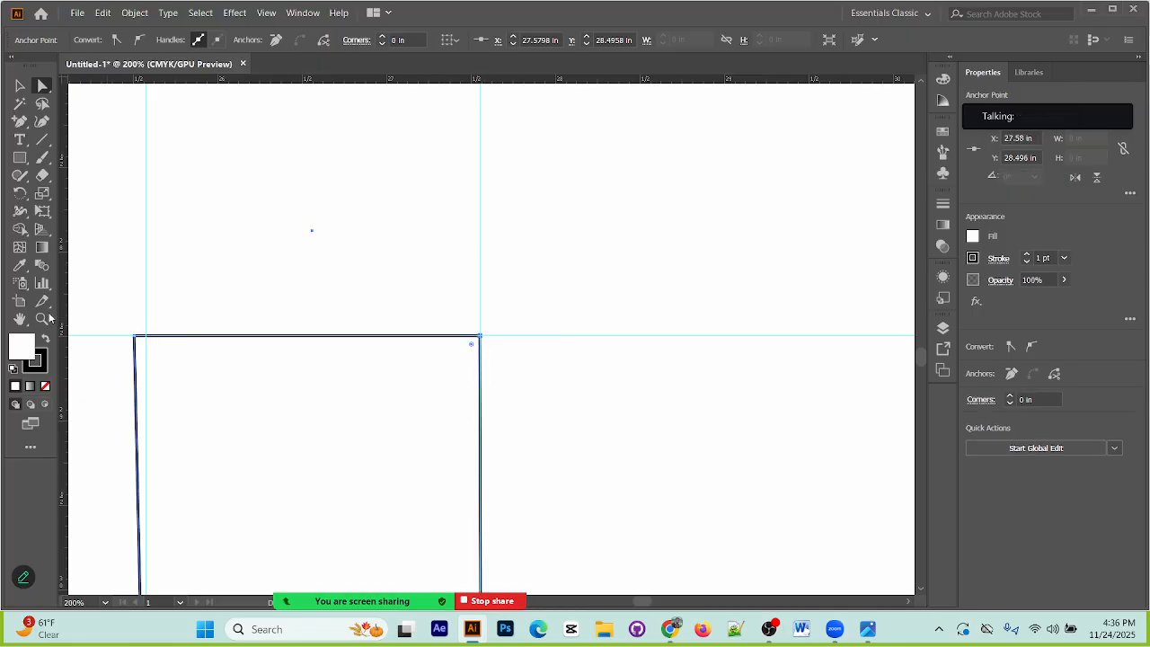
left_click_drag(135, 336, 147, 336)
left_click(308, 405)
Step: Delete the two vertical guides running through the notch
key("ctrl+minus")
key("ctrl+minus")
key("ctrl+minus")
key("ctrl+minus")
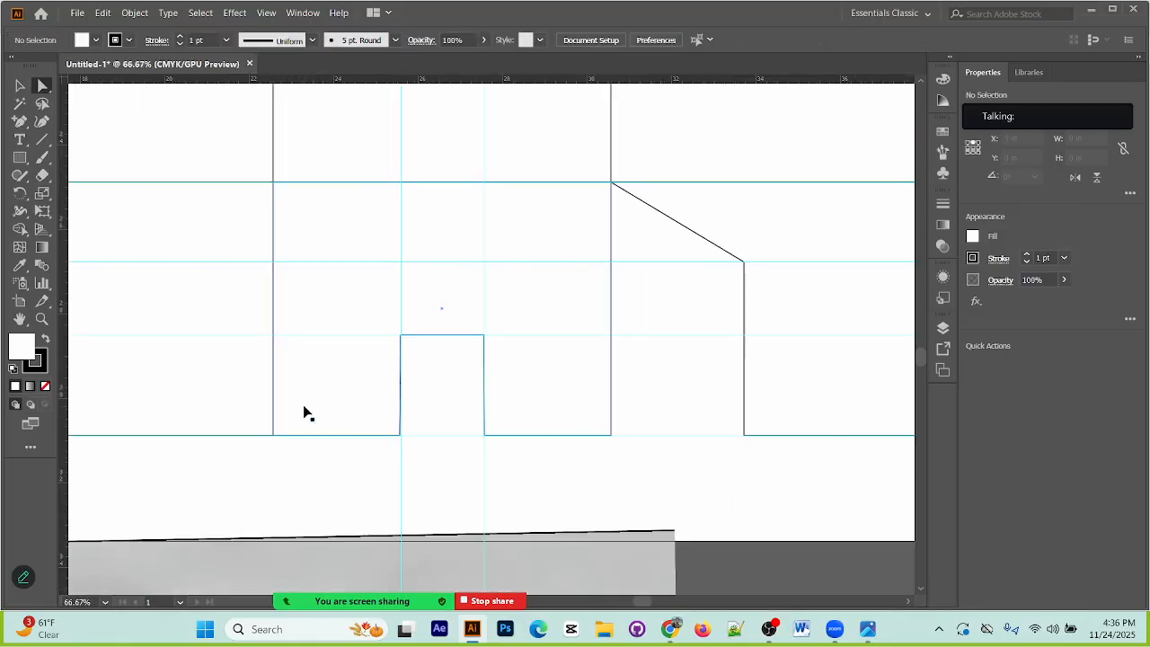
left_click_drag(344, 477, 579, 511)
key("Delete")
Step: Examine the first and third panels and their bottom flaps against the packaging reference below the artboard
key("ctrl+minus")
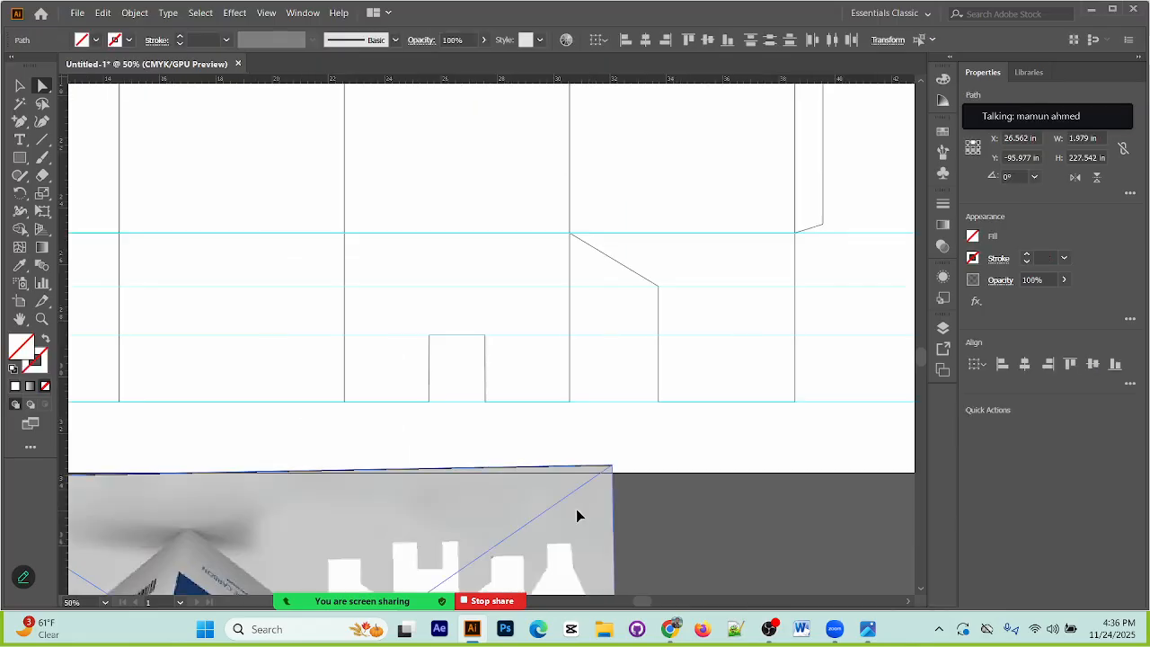
key("ctrl+minus")
key("ctrl+minus")
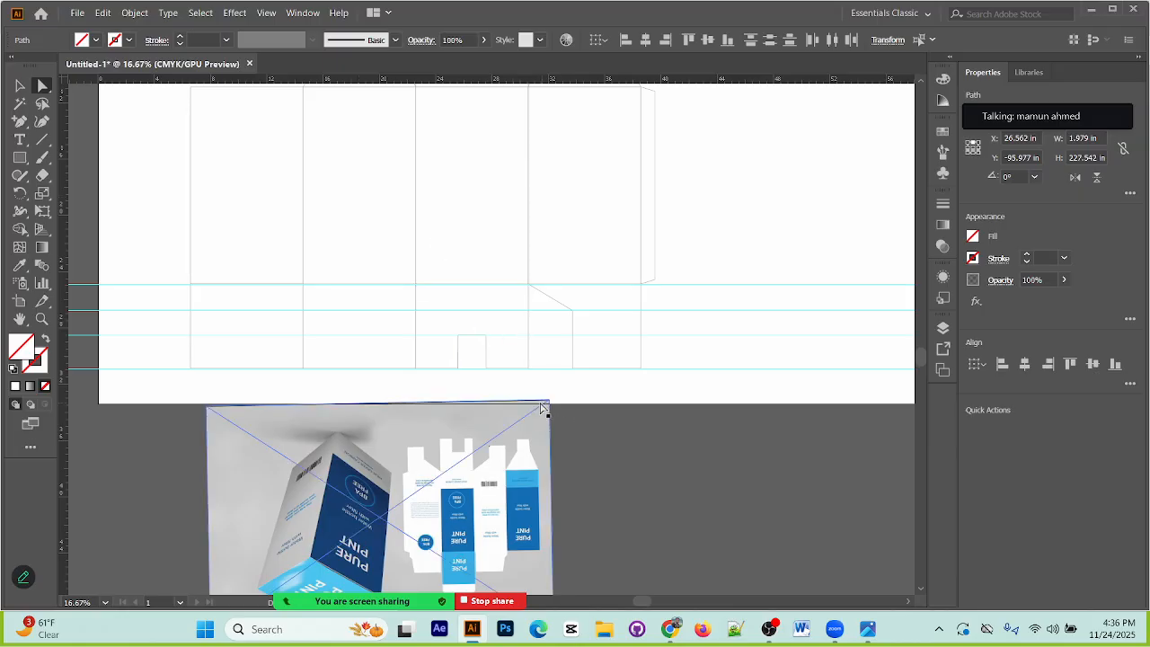
left_click(467, 385)
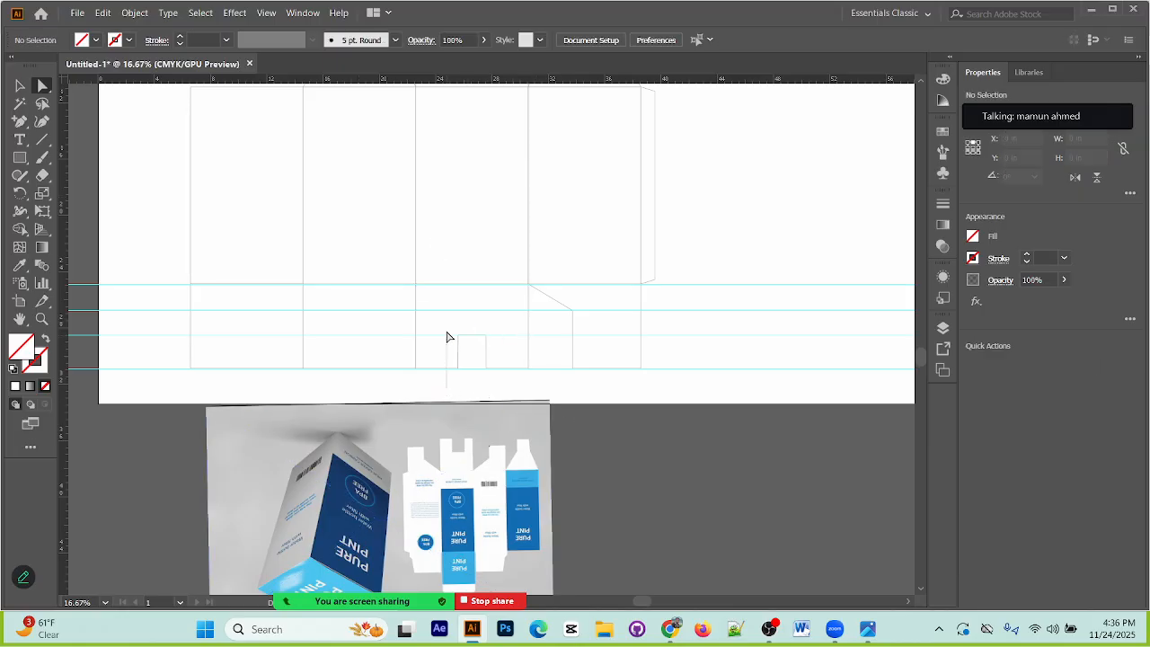
left_click(356, 366)
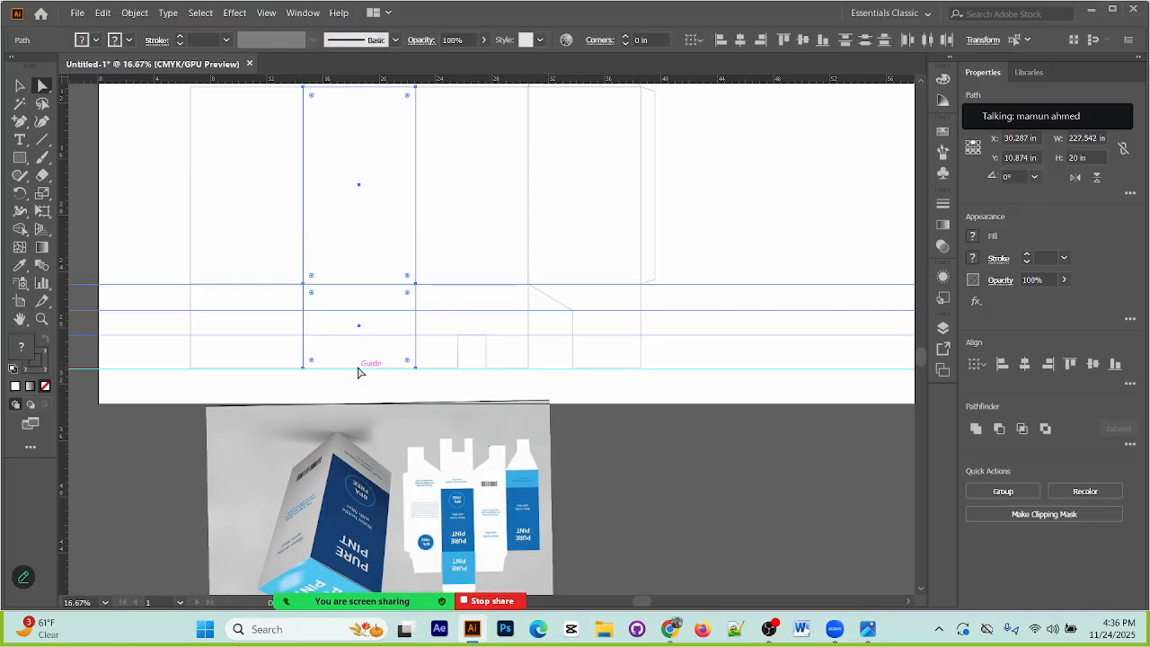
left_click(365, 375)
left_click_drag(434, 391, 443, 243)
left_click_drag(244, 398, 243, 245)
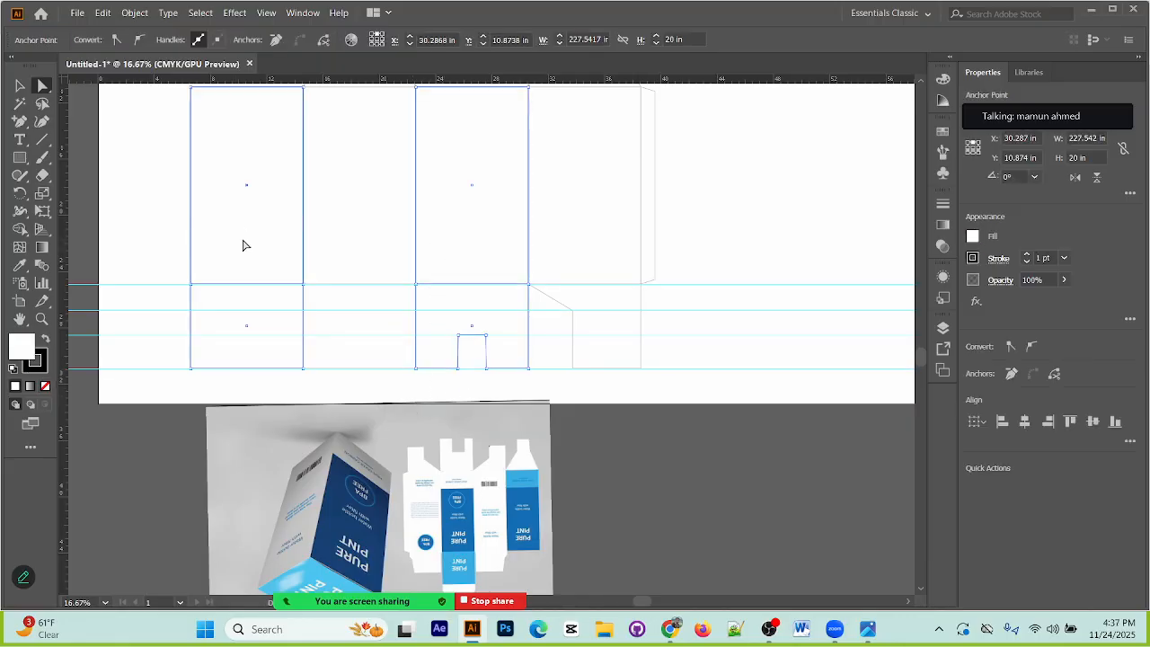
left_click(380, 296)
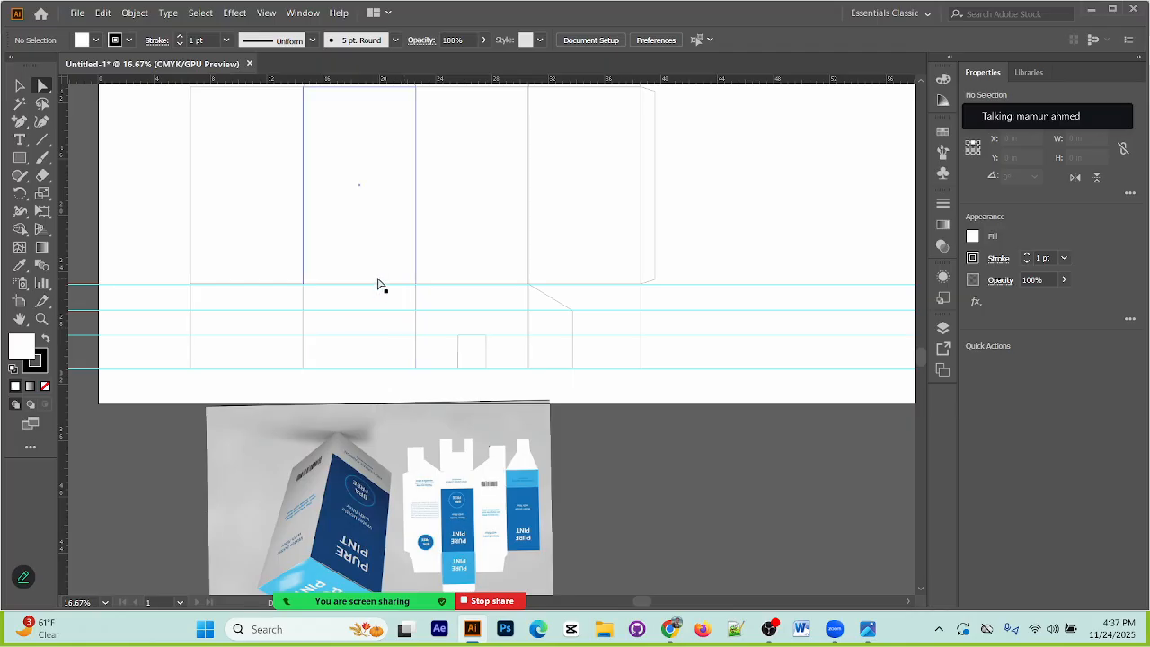
left_click(413, 311)
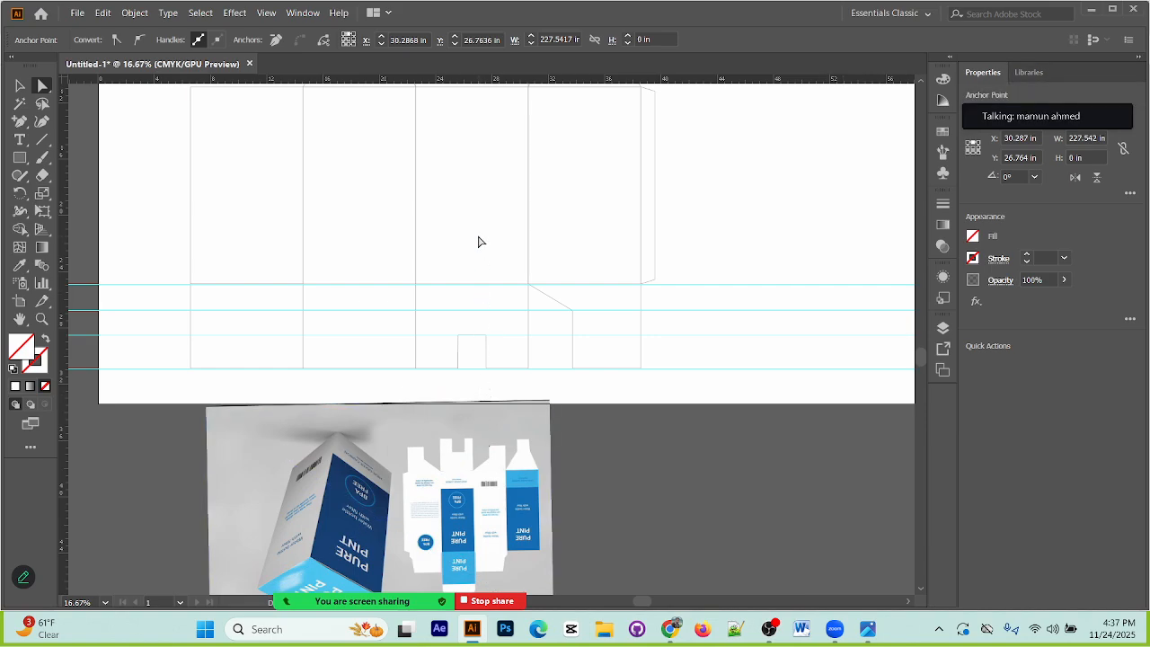
left_click(313, 324)
left_click(363, 351)
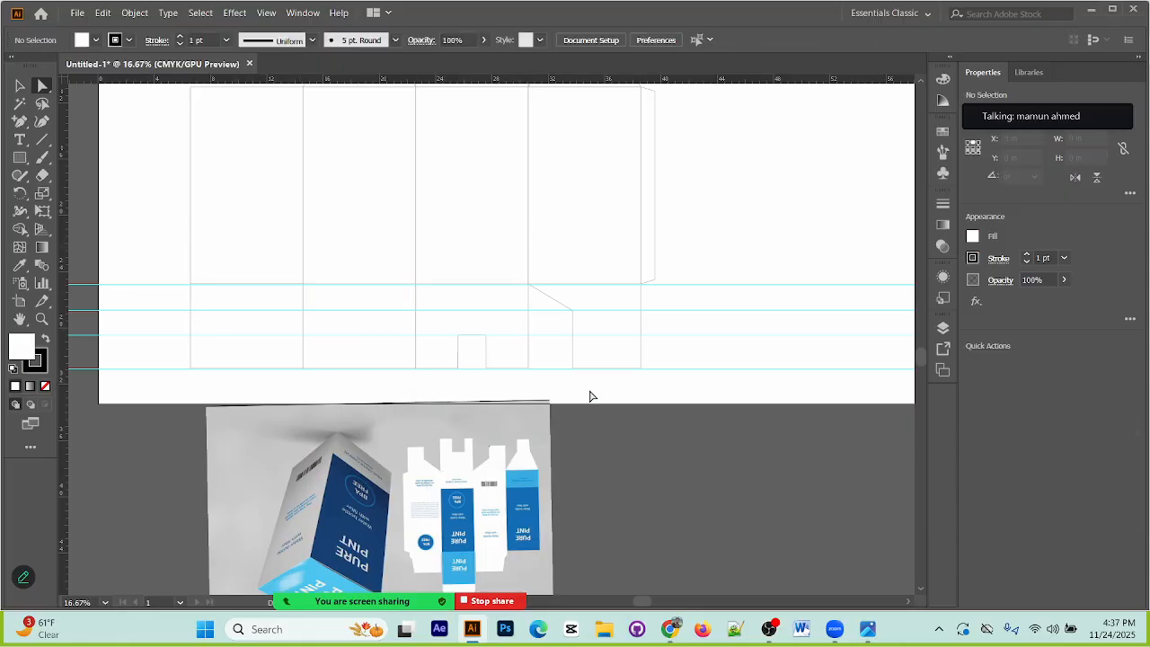
left_click(473, 236)
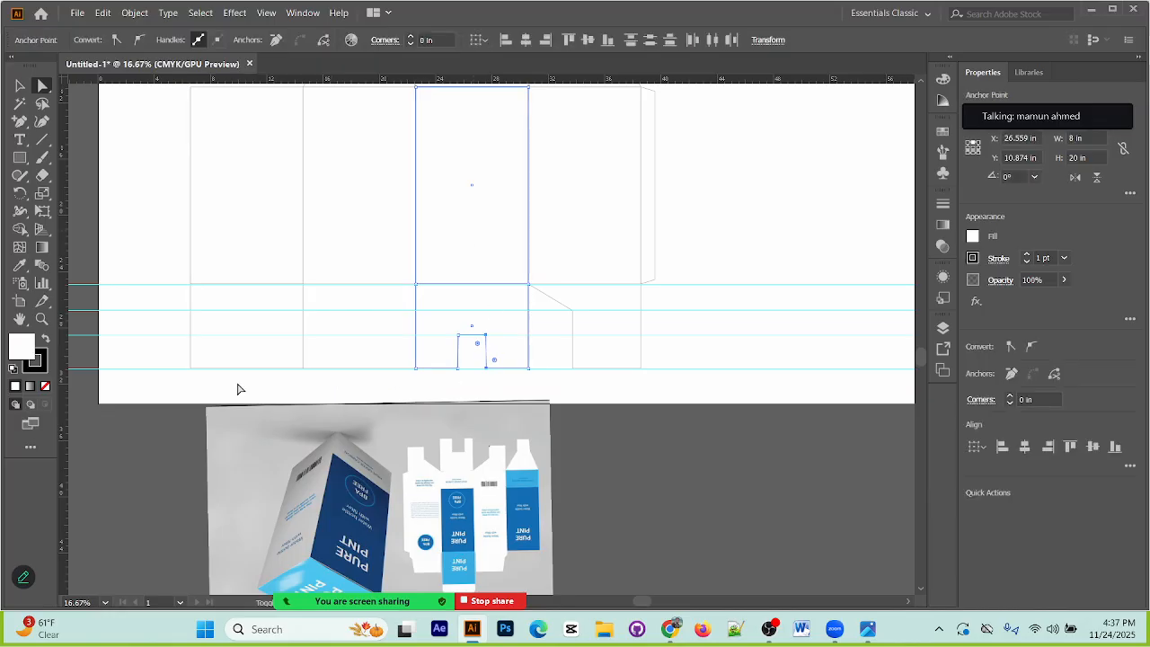
left_click(246, 216, "shift")
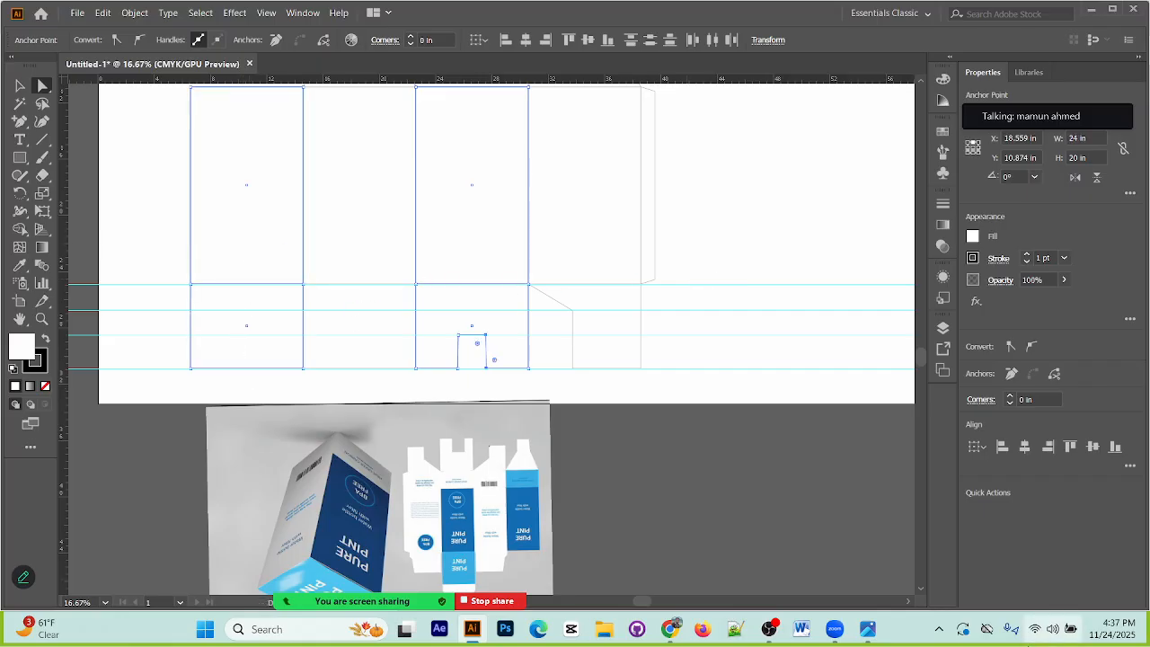
key("ctrl+shift+a")
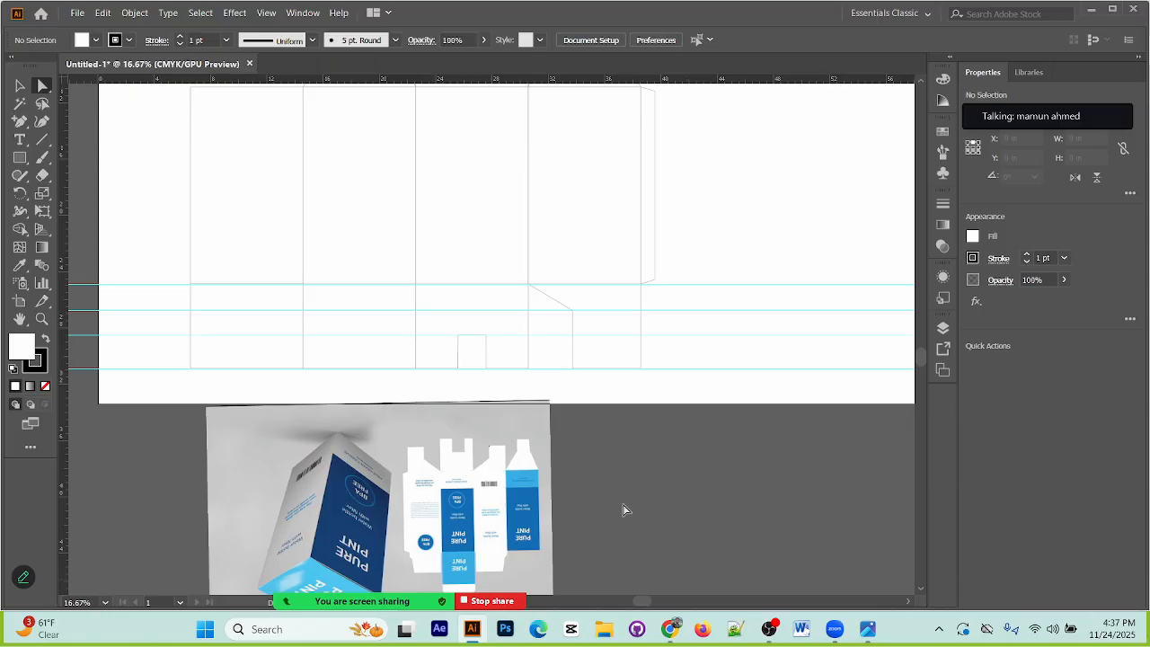
left_click_drag(471, 244, 502, 331)
left_click(372, 403)
left_click_drag(361, 268, 391, 333)
left_click_drag(415, 256, 427, 301)
left_click(424, 311)
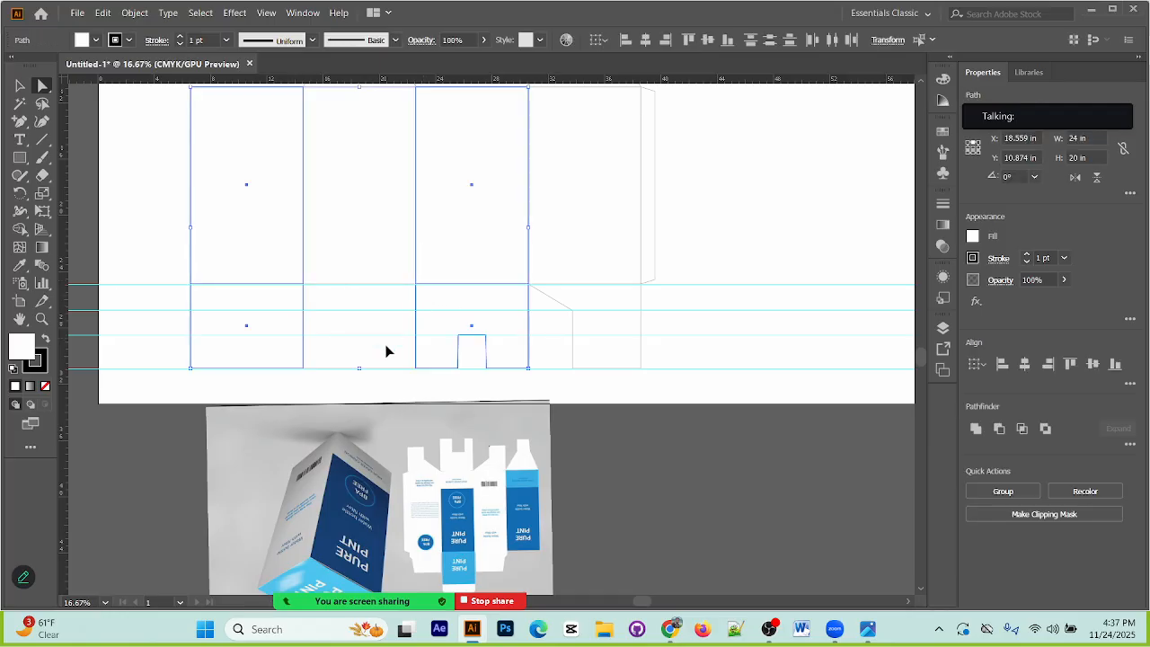
left_click(382, 378)
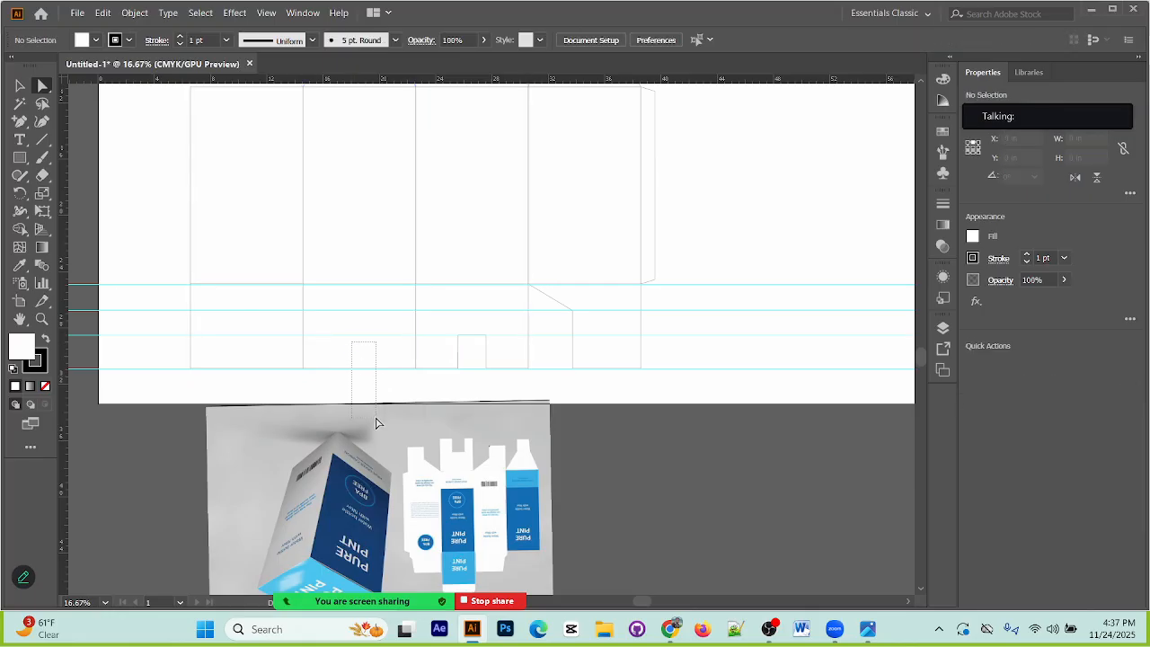
left_click(374, 415)
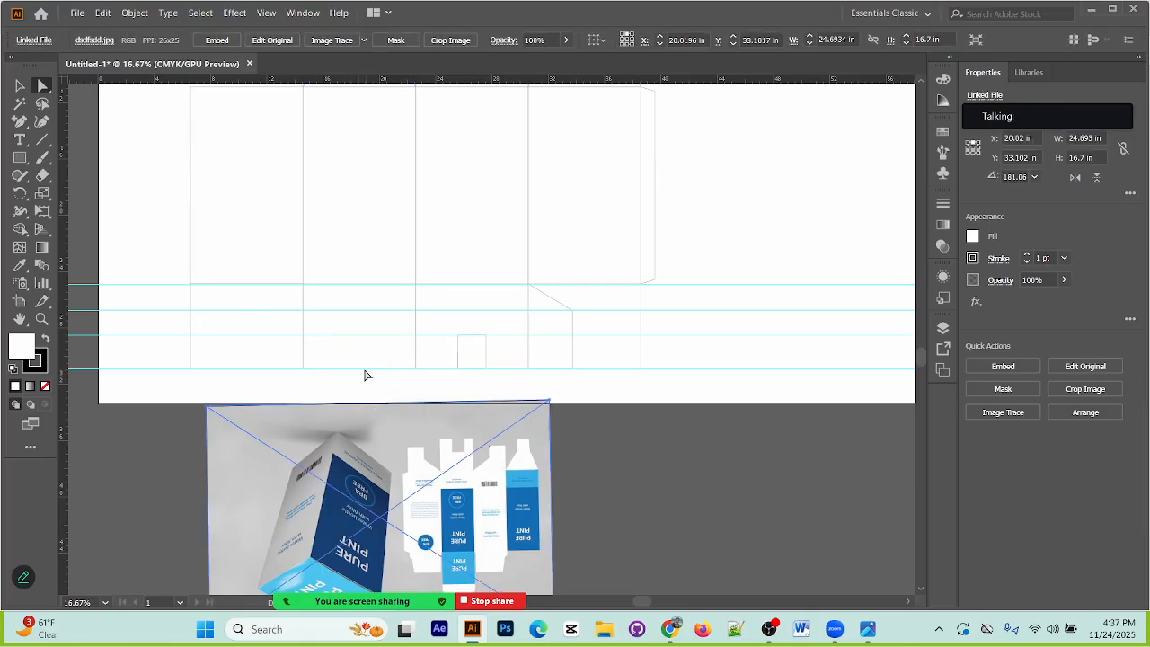
left_click(369, 392)
Step: Move the horizontal guide from the flaps' lower edge down to the artboard's lower edge, at about Y 33.33 in
key("ctrl+z")
key("ctrl+z")
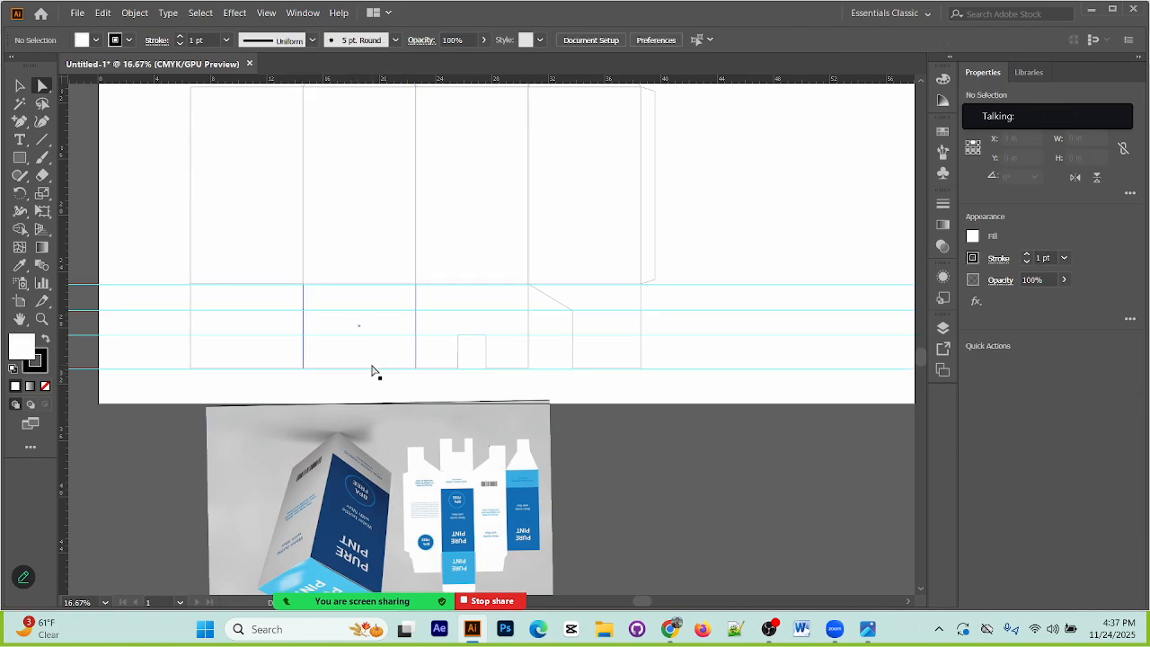
left_click(380, 368)
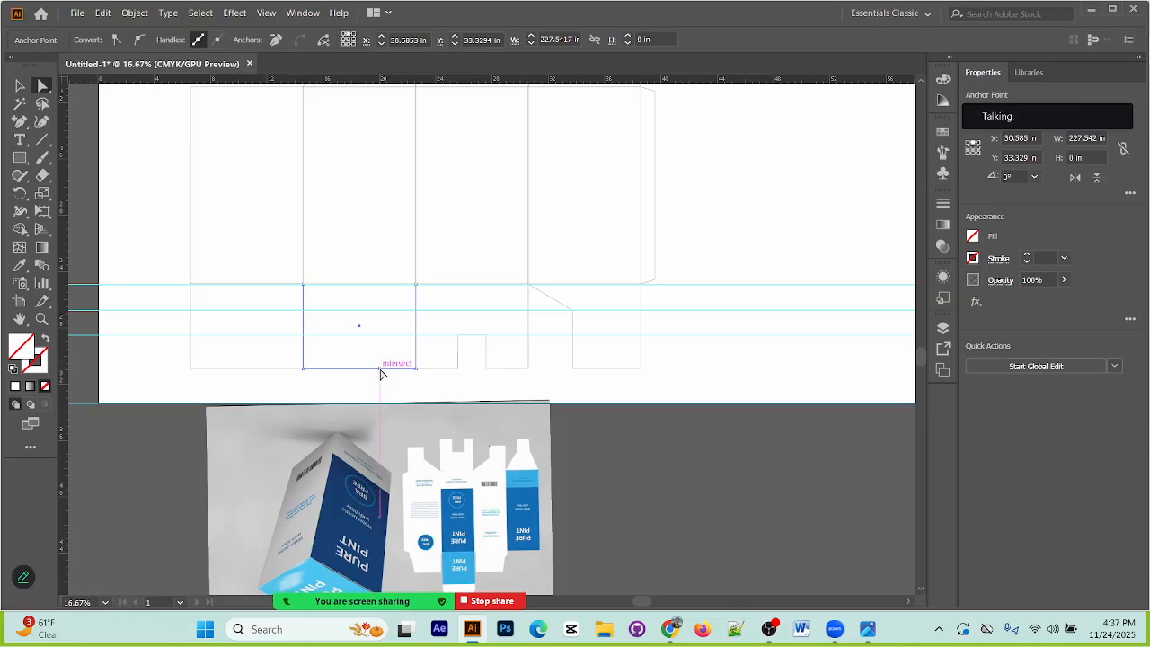
left_click(369, 390)
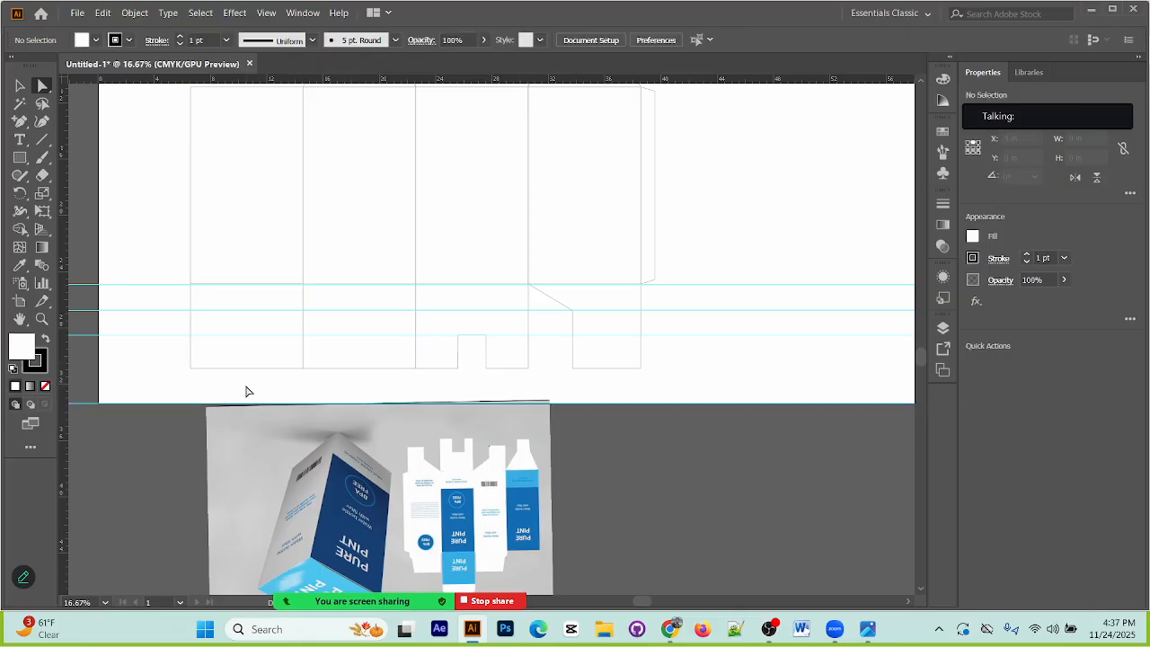
Step: Compare the first, second and third bottom flaps with the flap shapes in the packaging reference
left_click_drag(243, 391, 229, 263)
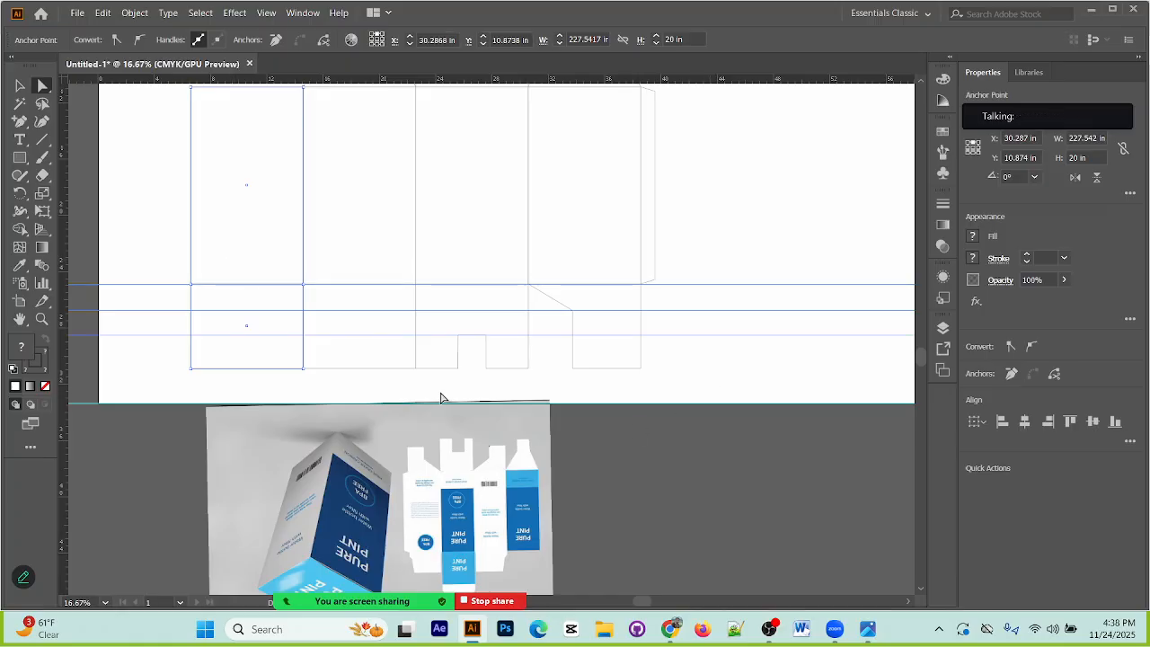
left_click_drag(474, 390, 459, 254)
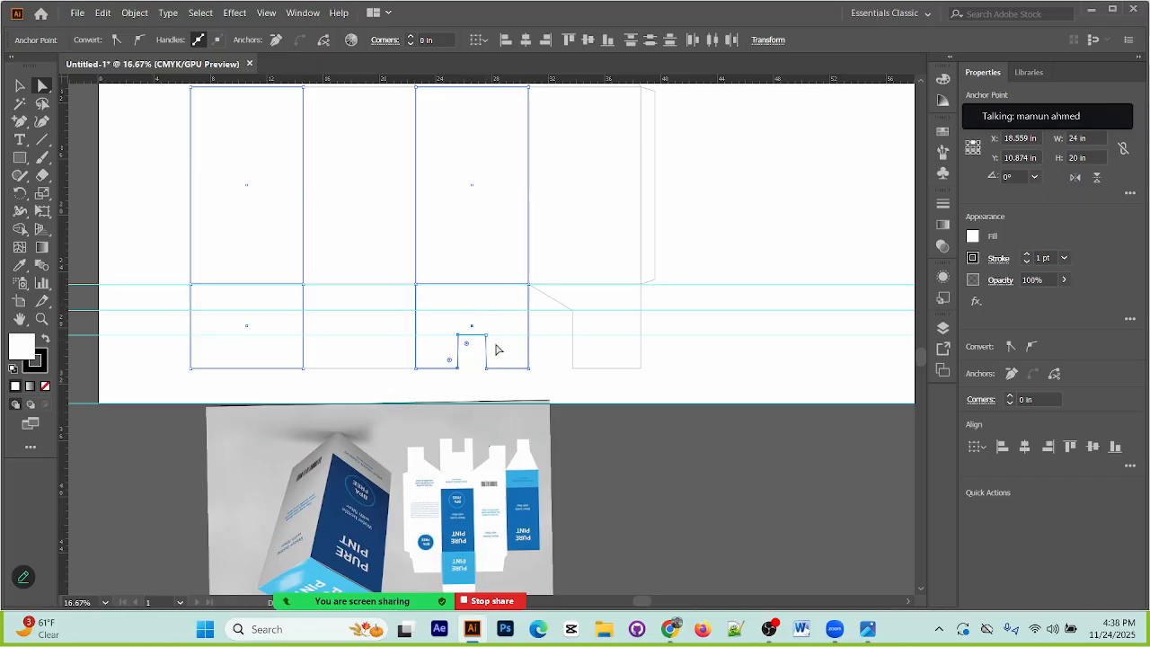
left_click(500, 370)
left_click(381, 314)
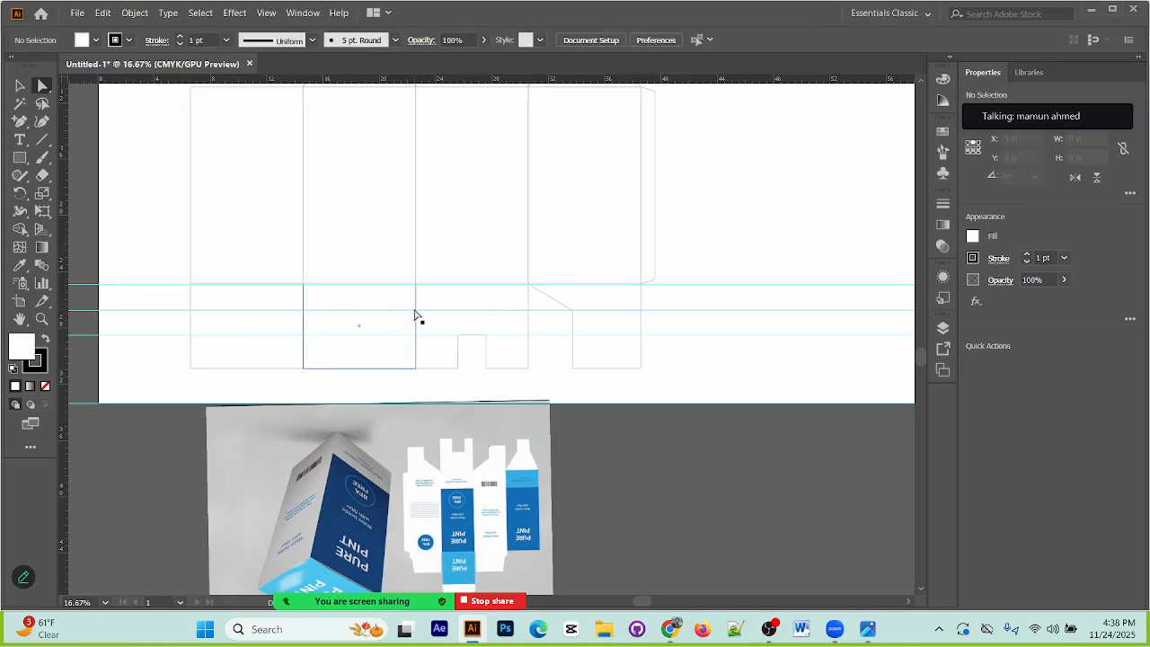
left_click(491, 372)
left_click(469, 483)
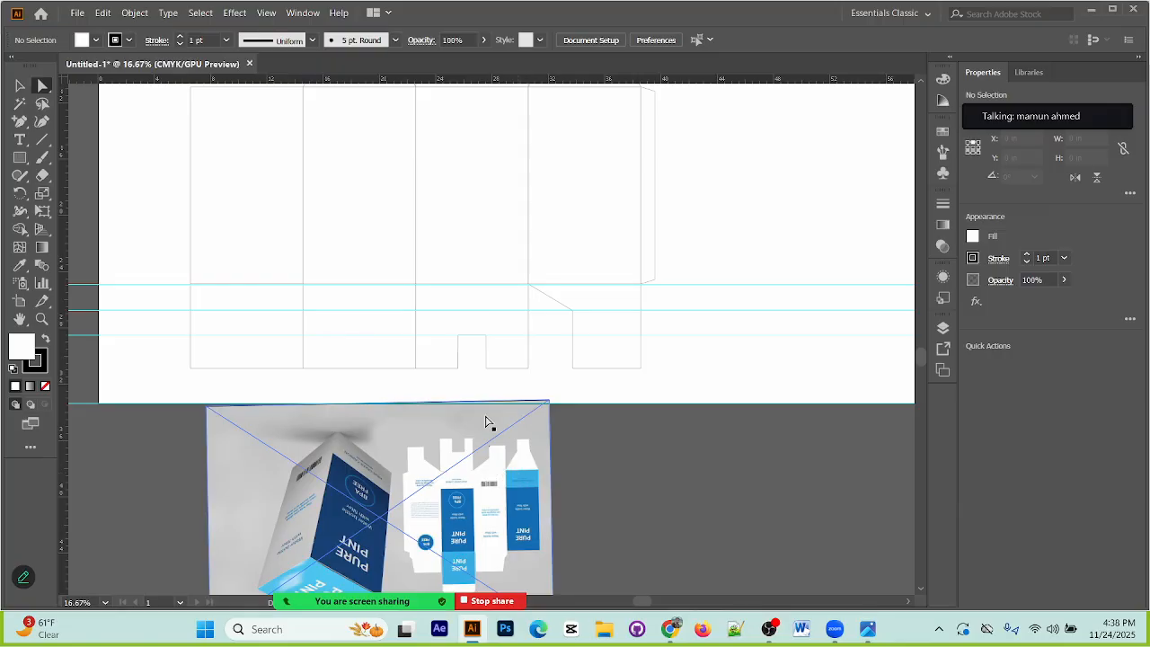
left_click(540, 411)
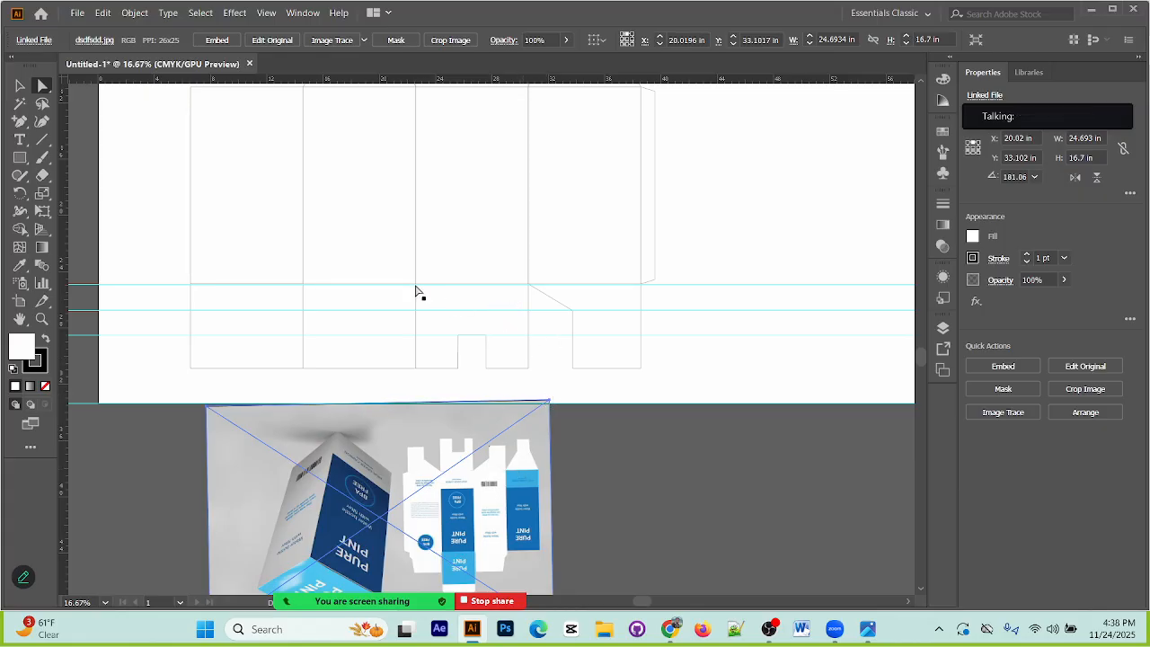
Step: Try to angle the second flap's side by adding an anchor at the Y 26.76 in guide and shifting it inward with the lower corner
left_click(26, 126)
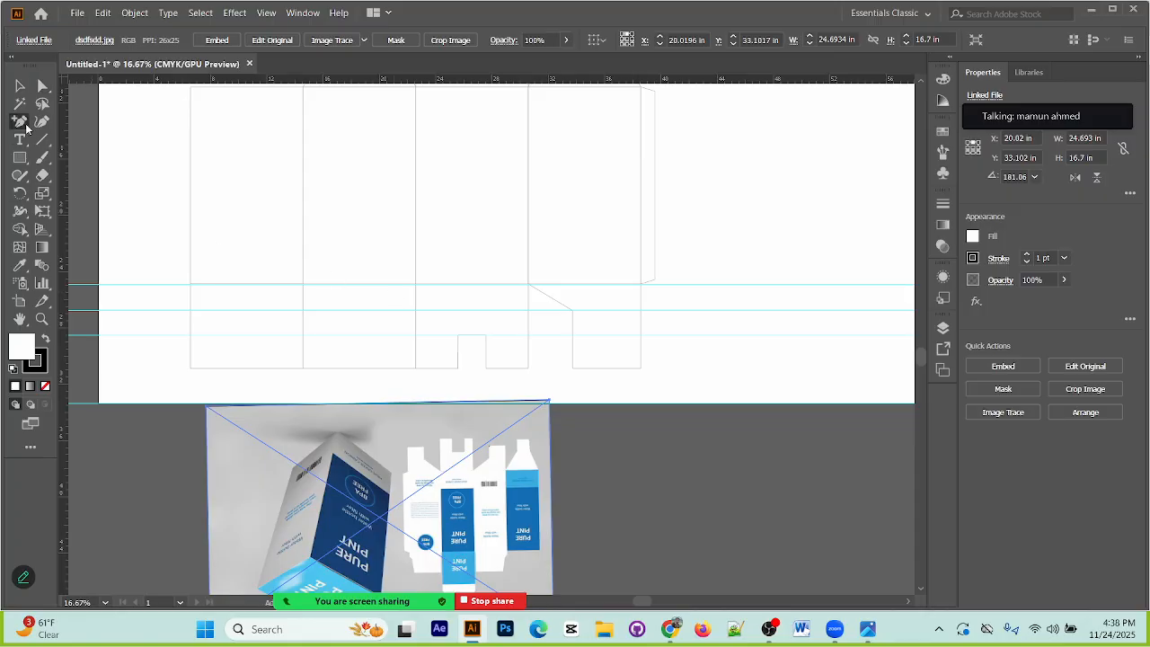
left_click(415, 311)
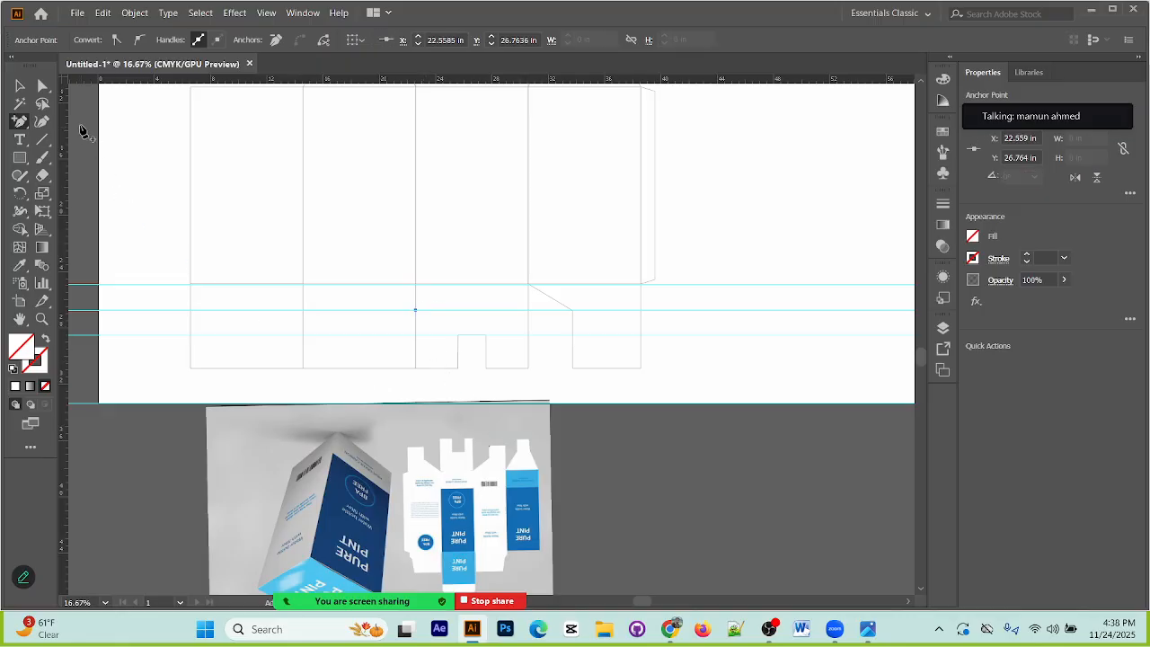
left_click(43, 85)
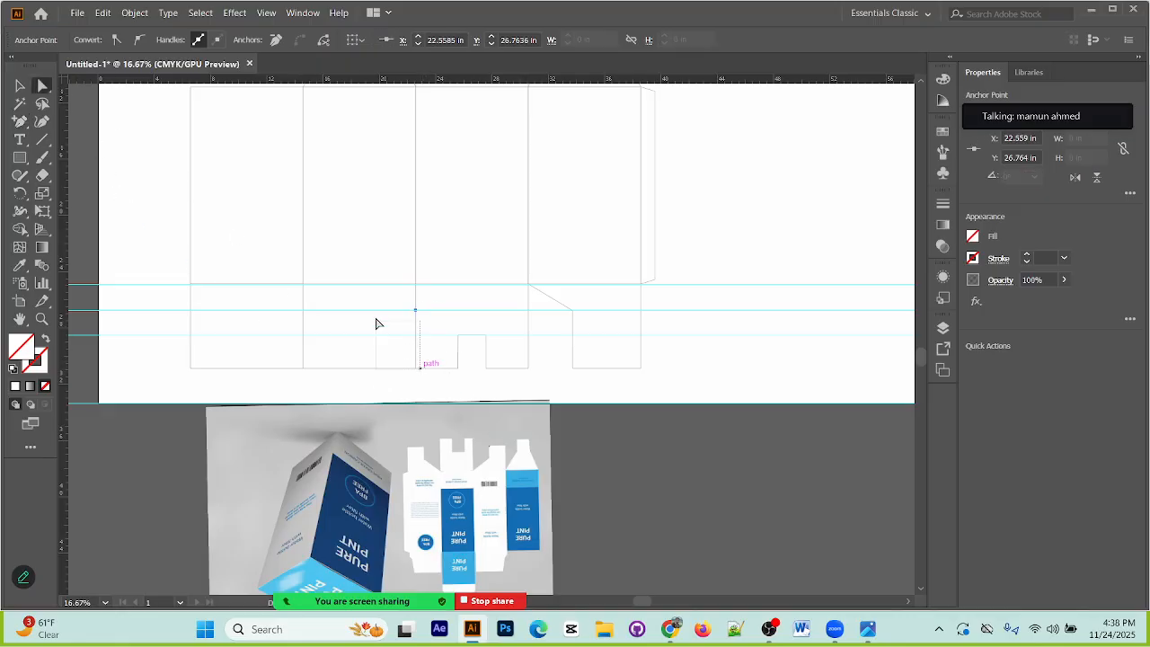
left_click_drag(393, 293, 438, 347)
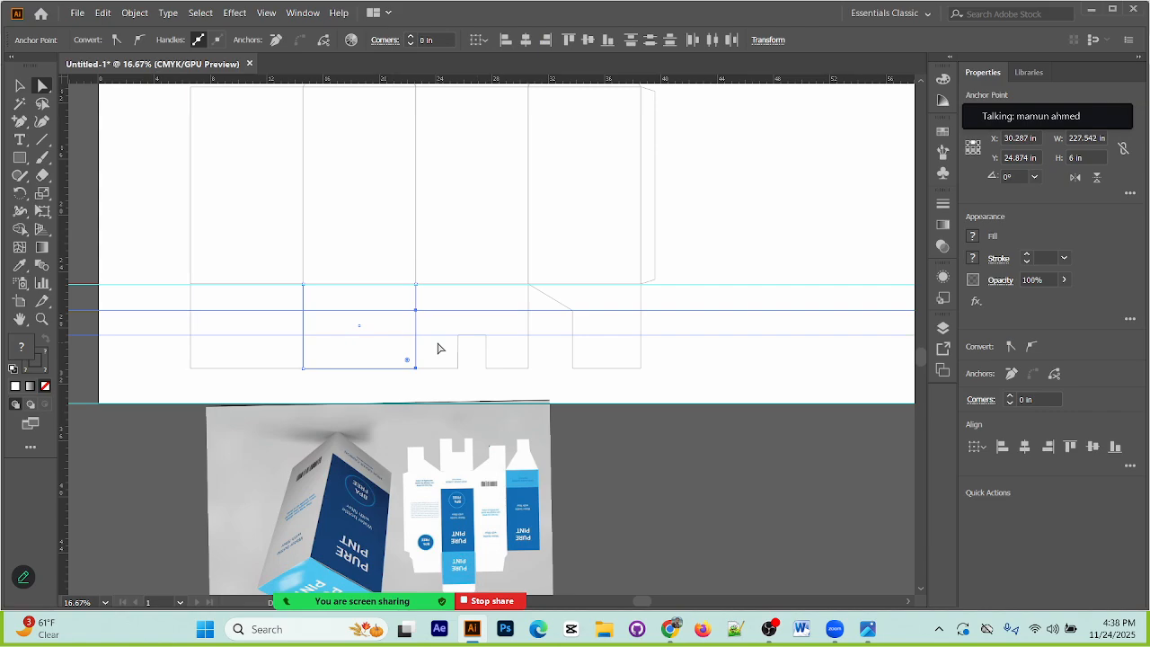
key("Left")
key("Left")
key("Left")
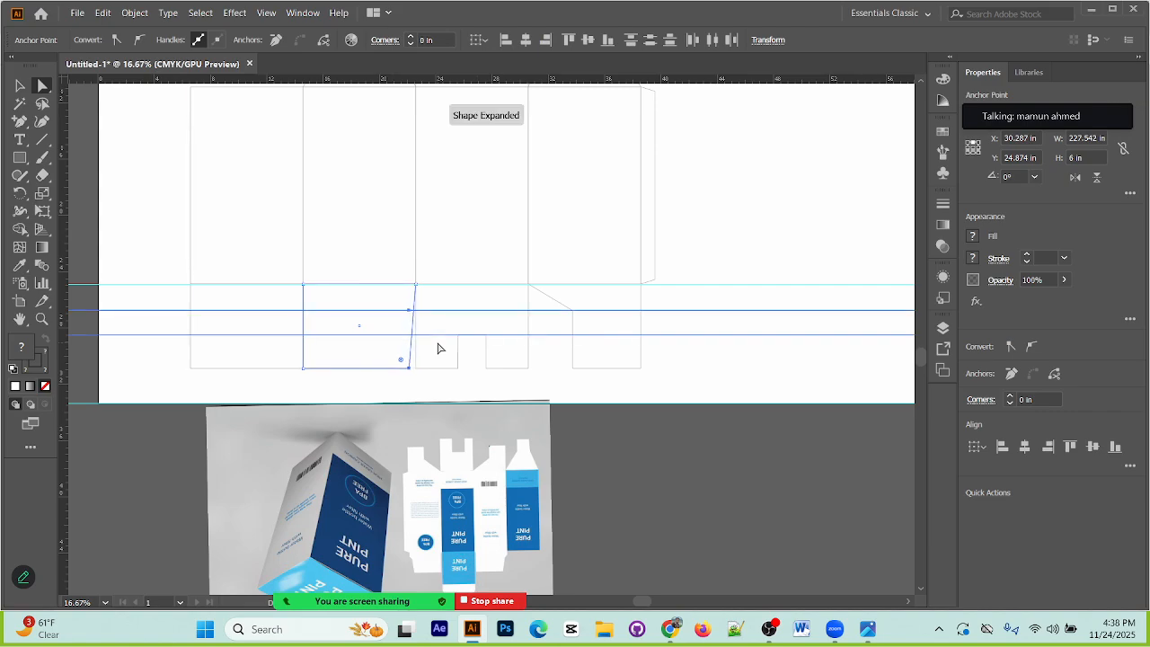
key("ctrl+z")
key("ctrl+z")
key("ctrl+z")
key("ctrl+z")
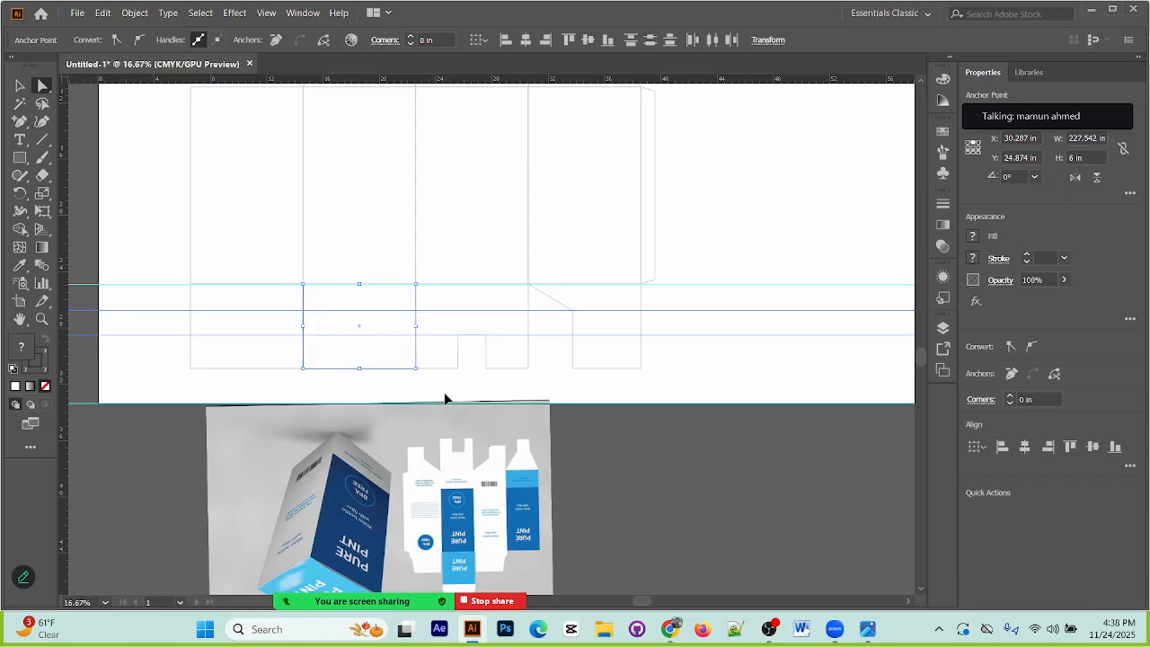
Step: Try again to shift the second flap's lower corner and shoulder point inward, and undo the change
left_click(451, 396)
left_click(398, 303)
left_click_drag(398, 303, 428, 342)
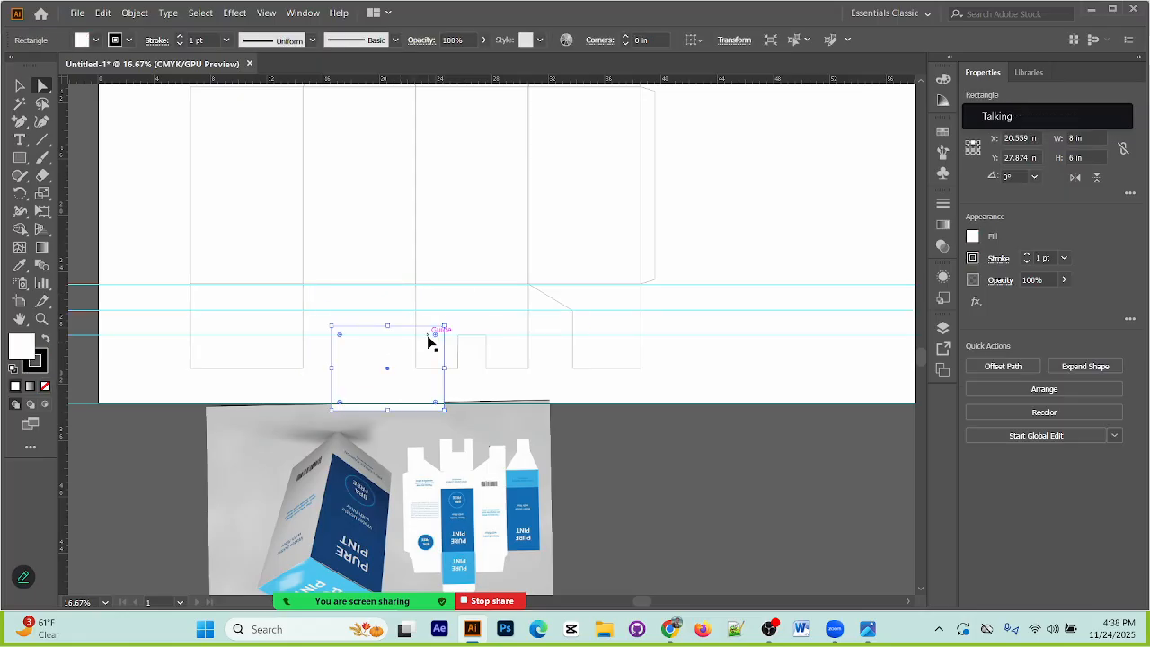
key("ctrl+z")
left_click_drag(418, 382, 409, 313)
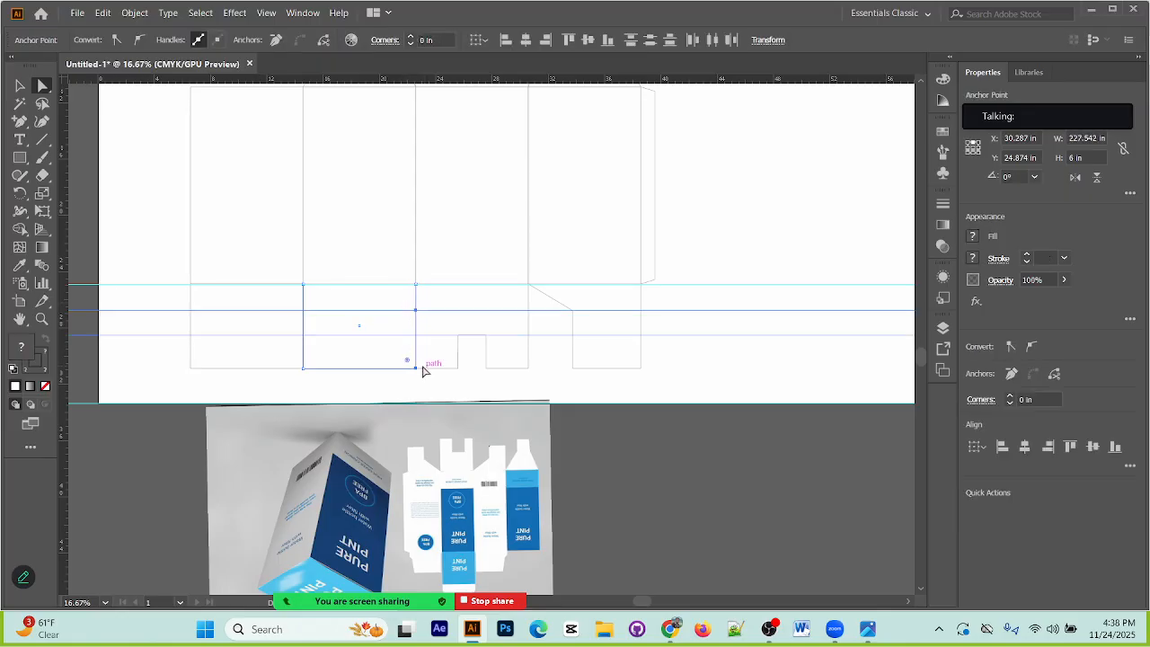
key("Left")
key("Left")
key("Left")
key("Left")
key("Left")
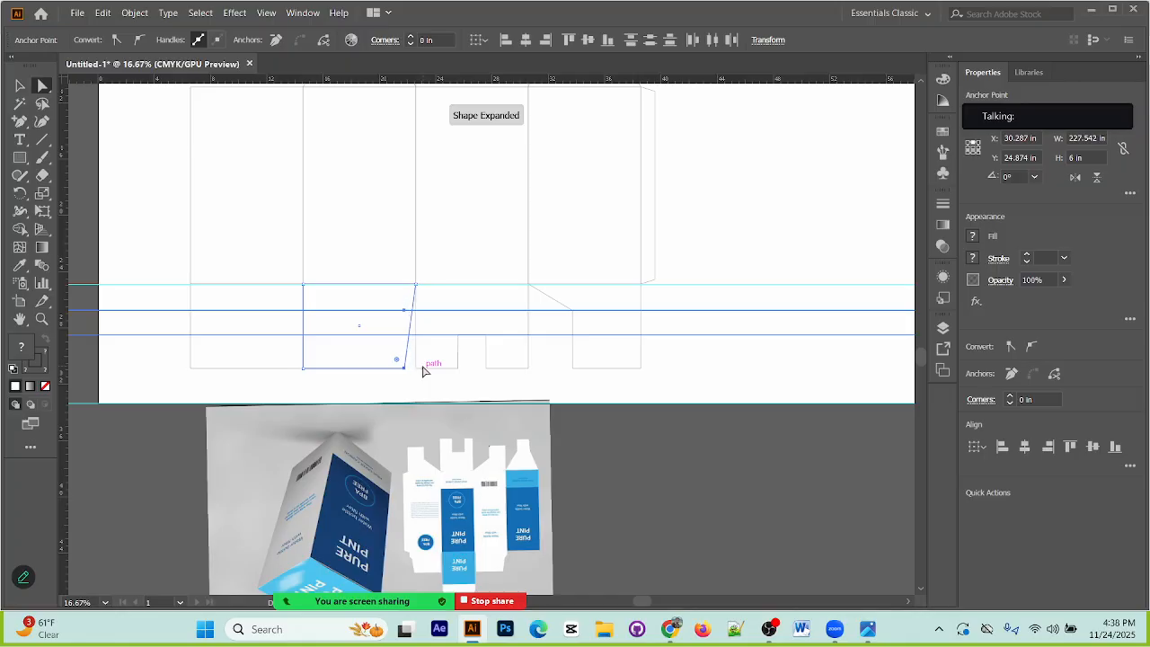
key("shift+Left")
key("ctrl+z")
key("ctrl+z")
key("ctrl+z")
key("ctrl+z")
key("ctrl+z")
Step: Remove the anchor point at the second flap's upper corner, where it meets the third panel
key("ctrl+plus")
key("ctrl+plus")
key("ctrl+plus")
key("plus")
left_click_drag(495, 231, 486, 386)
left_click(478, 316)
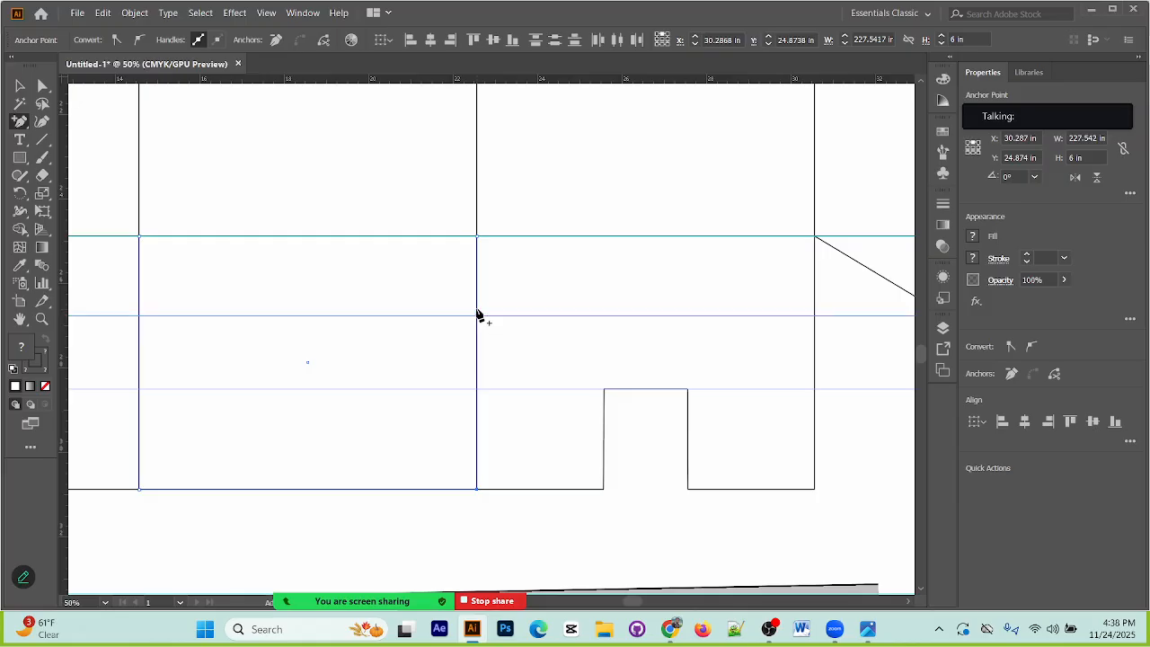
key("ctrl+plus")
key("ctrl+plus")
key("ctrl+plus")
key("ctrl+plus")
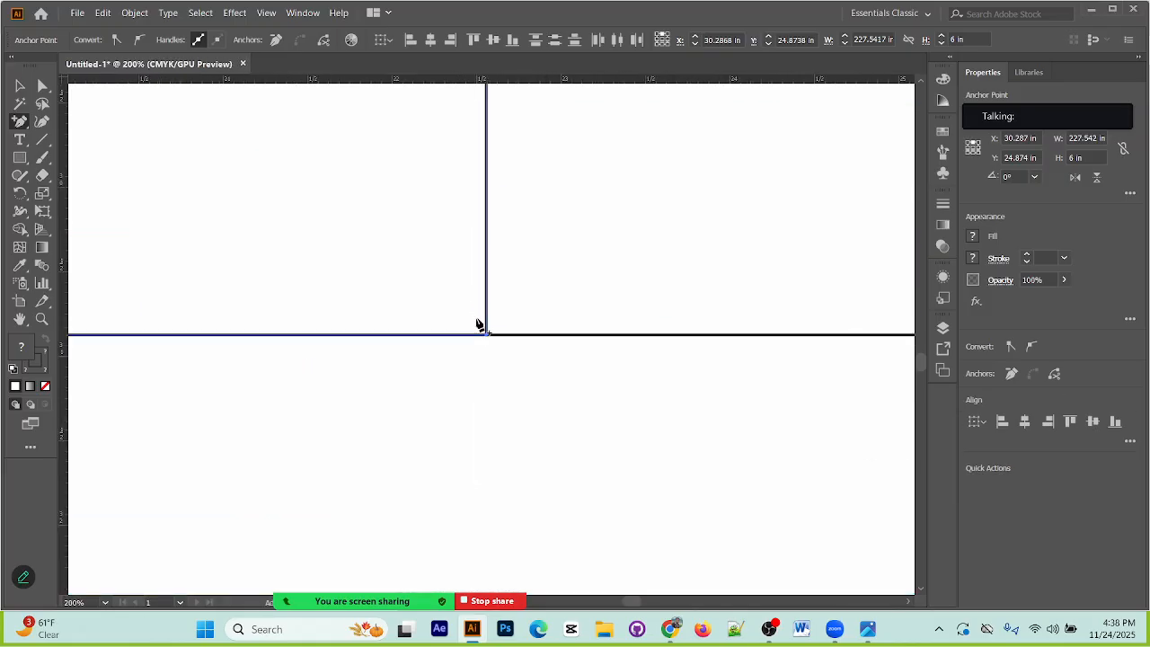
scroll(503, 238, "up", 3)
scroll(503, 234, "up", 12)
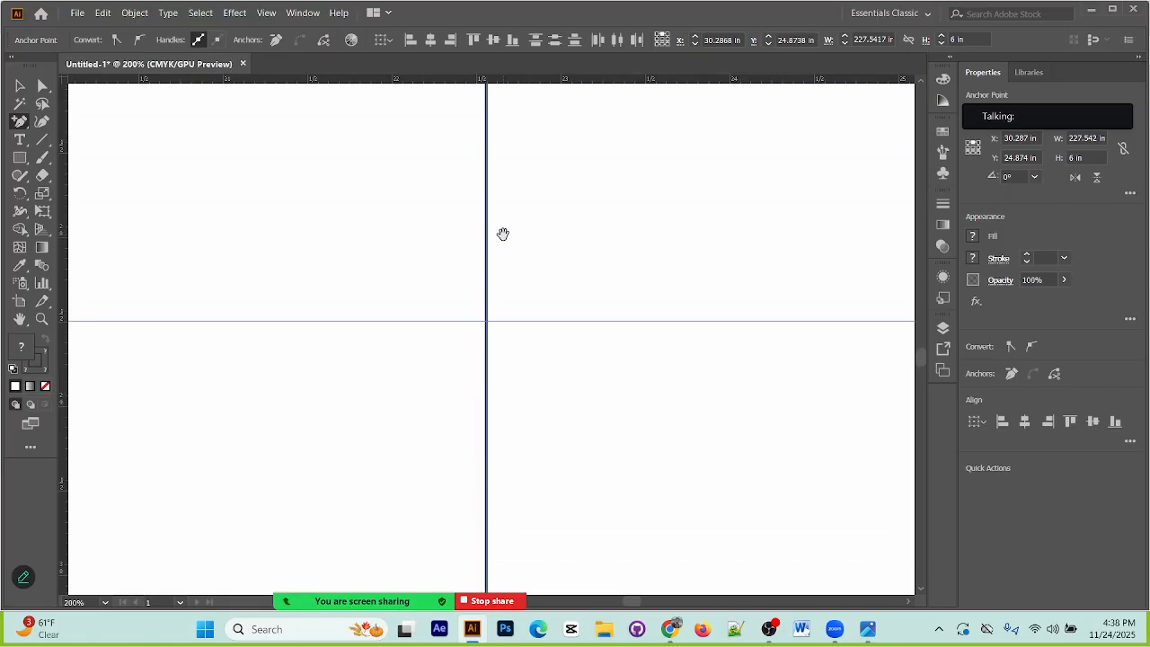
scroll(504, 234, "up", 2)
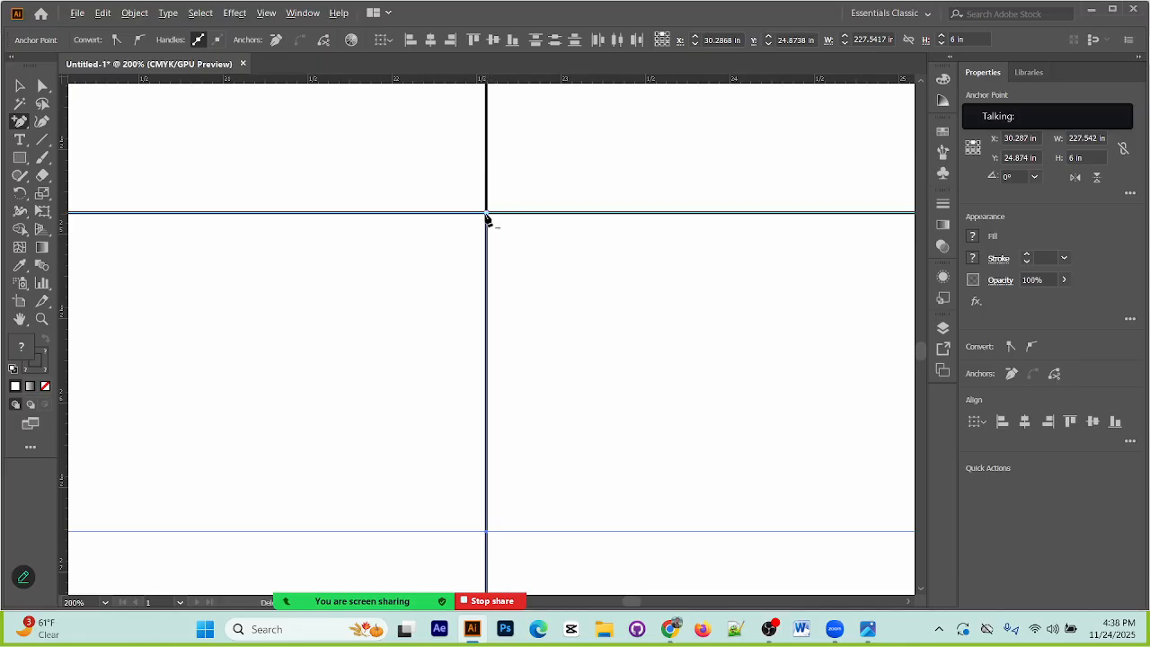
left_click(487, 219)
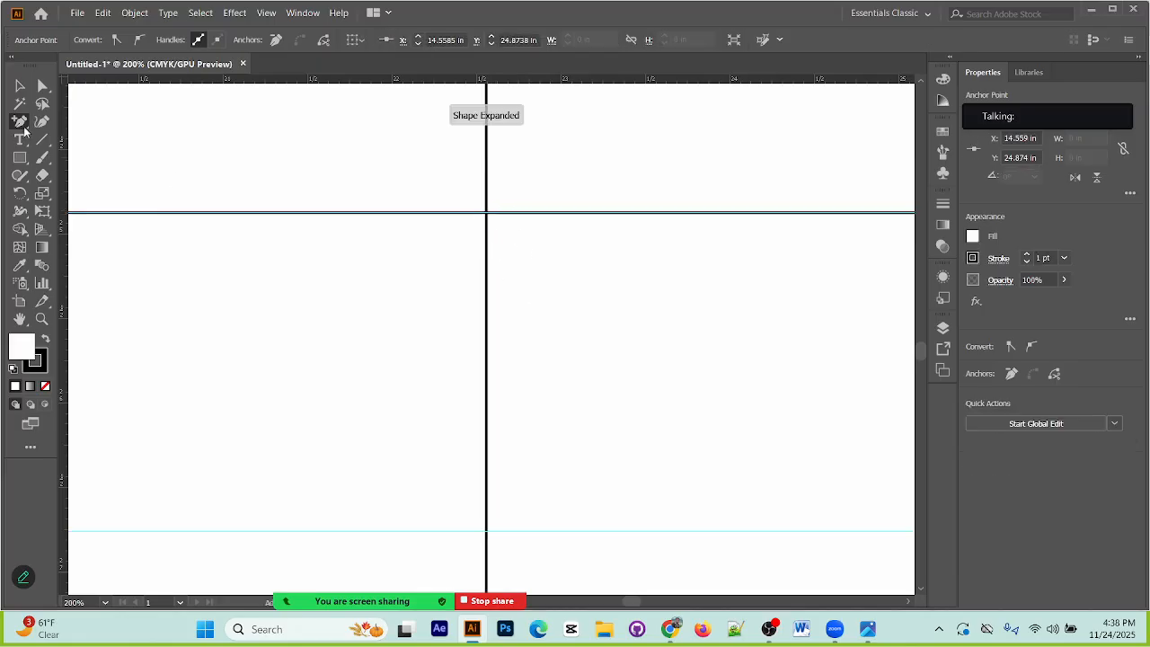
Step: Undo the anchor point edits on the second bottom flap to restore its plain rectangle
left_click(486, 222)
left_click(687, 334)
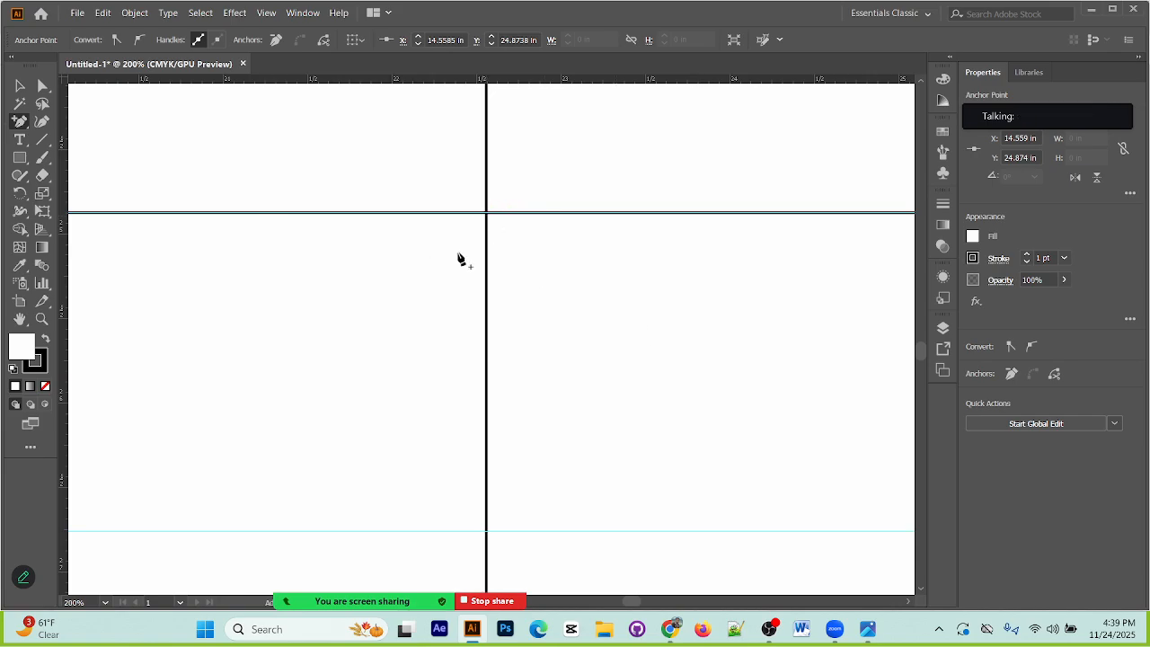
key("ctrl+minus")
key("ctrl+minus")
key("ctrl+minus")
key("ctrl+minus")
key("ctrl+minus")
key("ctrl+minus")
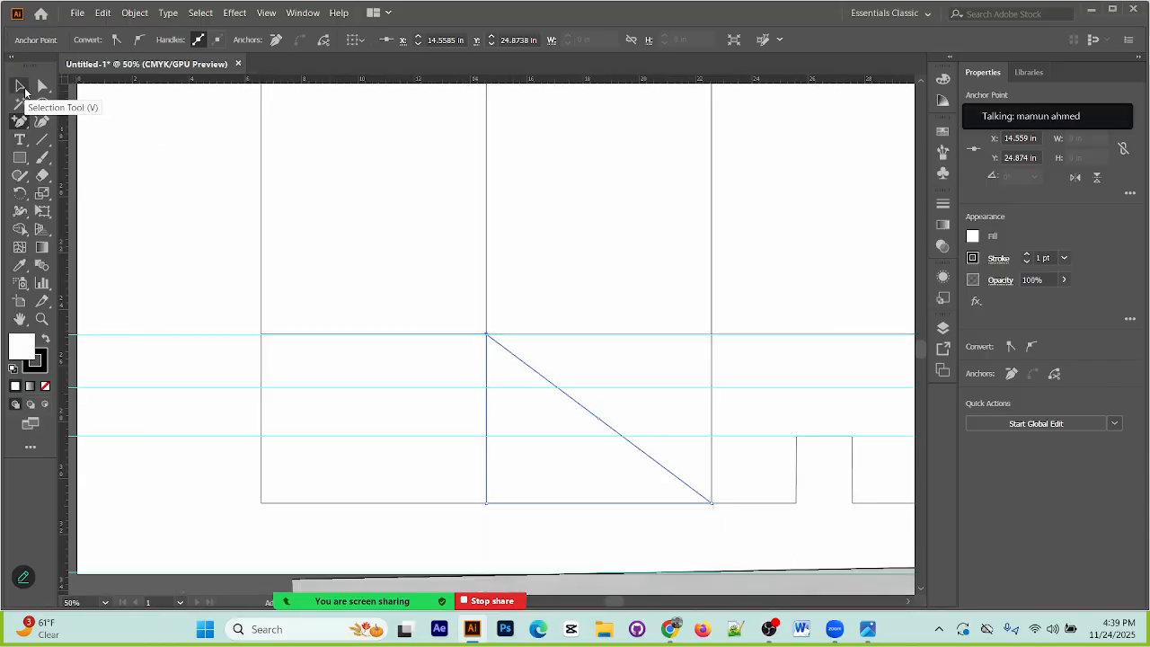
key("ctrl+z")
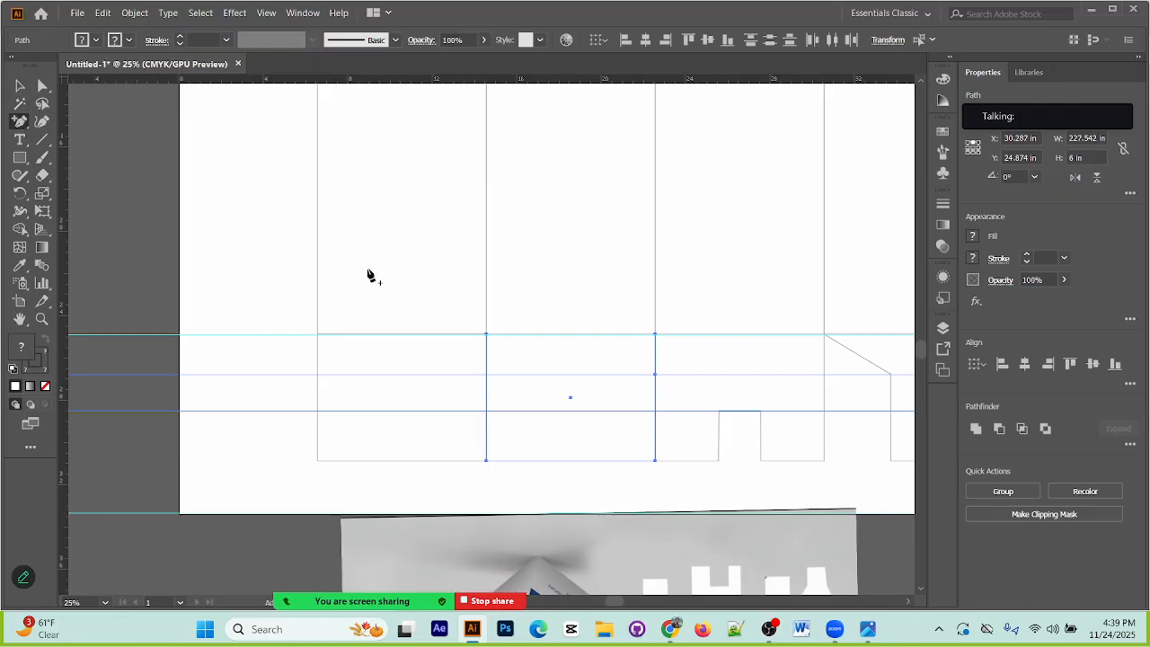
left_click(656, 375)
left_click(690, 333)
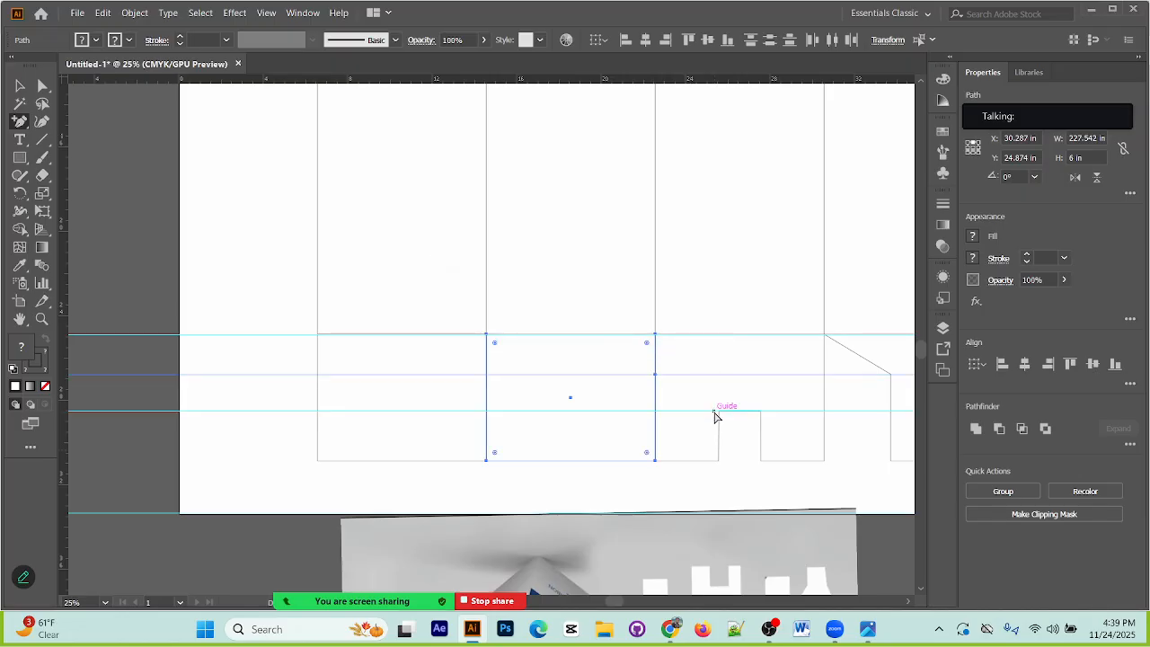
key("ctrl+z")
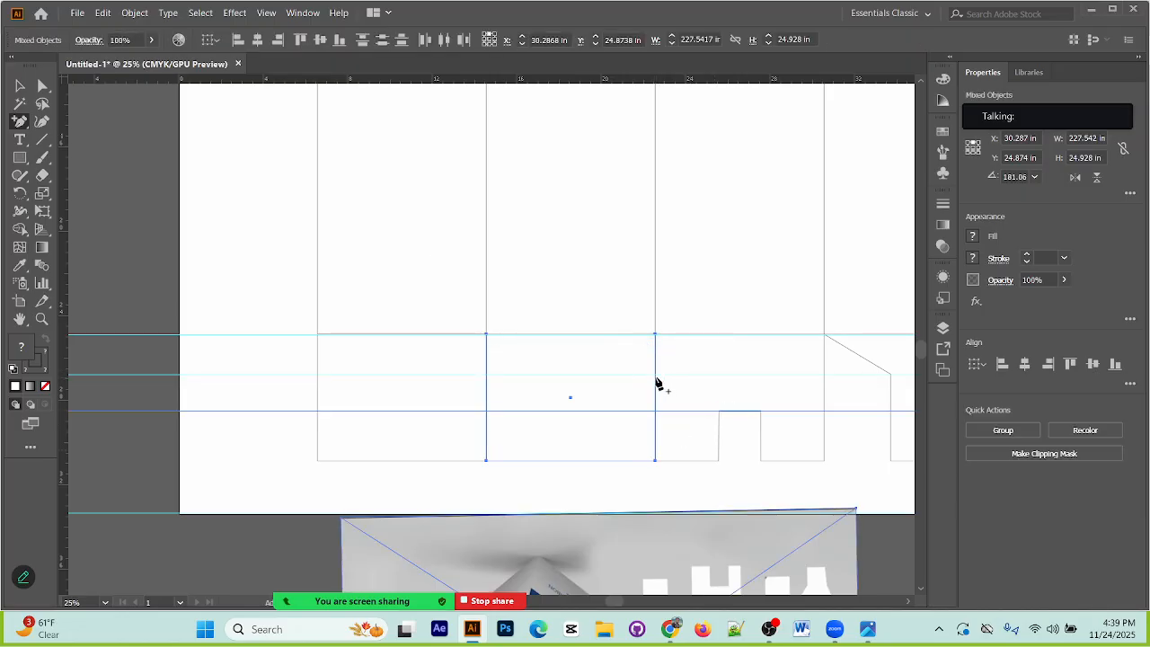
Step: Select only the second bottom flap and add an anchor point on its side facing the third flap, at Y 26.718 in
left_click(19, 89)
left_click(586, 480)
left_click(571, 399)
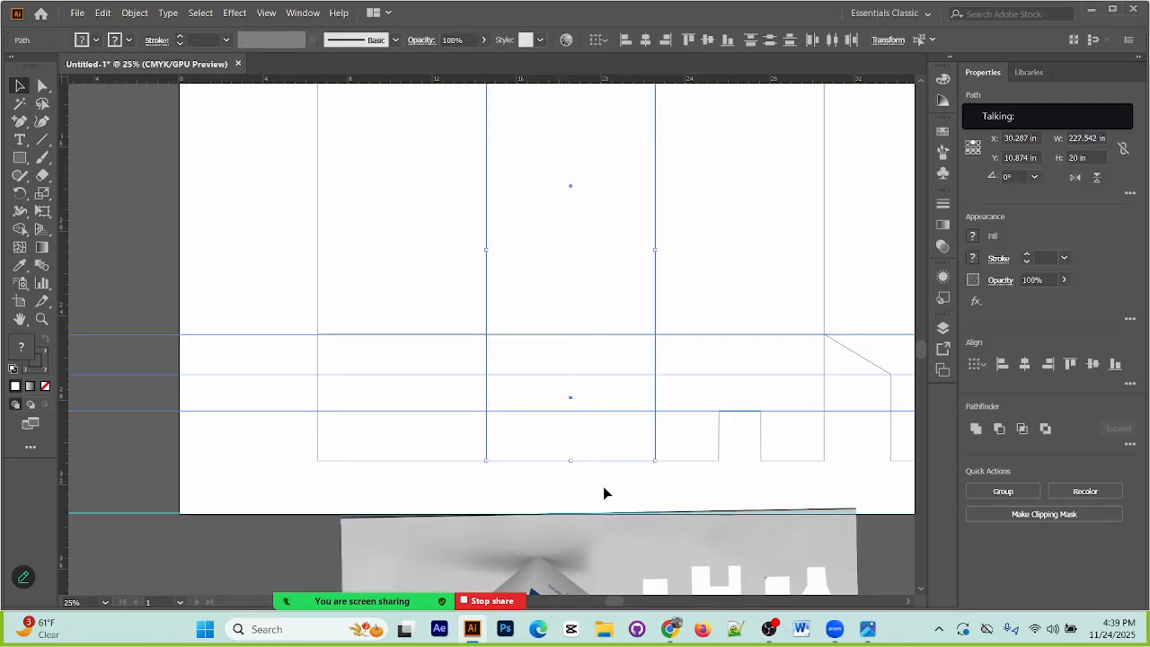
left_click_drag(608, 437, 631, 442)
key("ctrl+z")
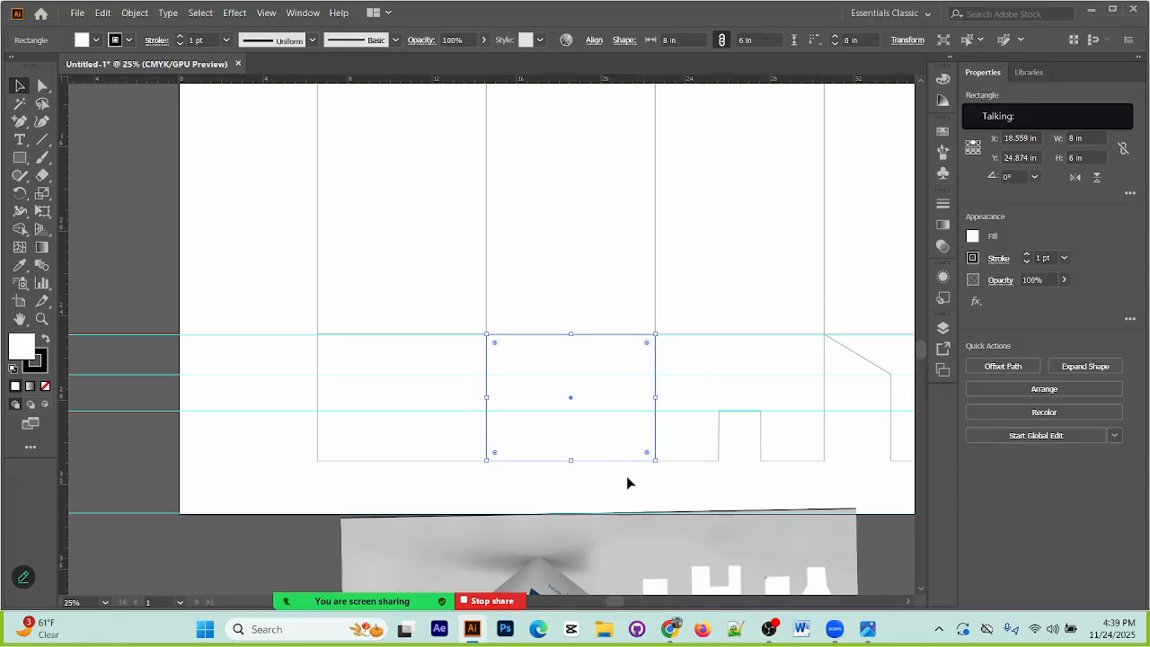
left_click(20, 122)
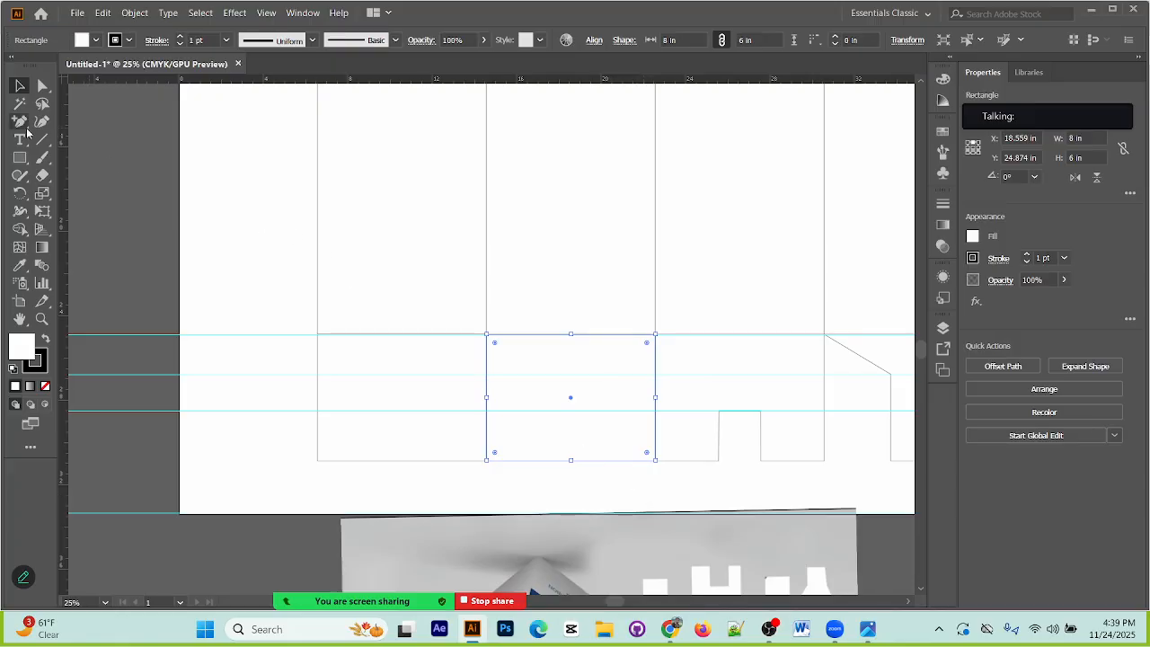
left_click(655, 373)
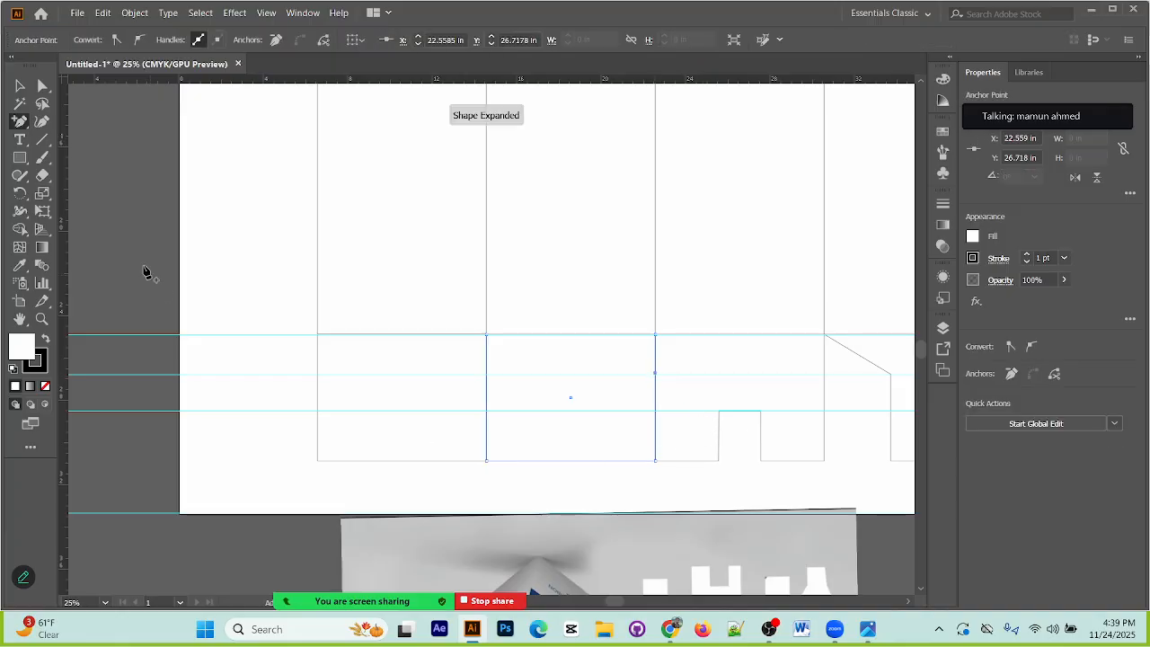
Step: Shift the second flap's new anchor and the lower corner beneath it inward together to form an angled shoulder
left_click(42, 85)
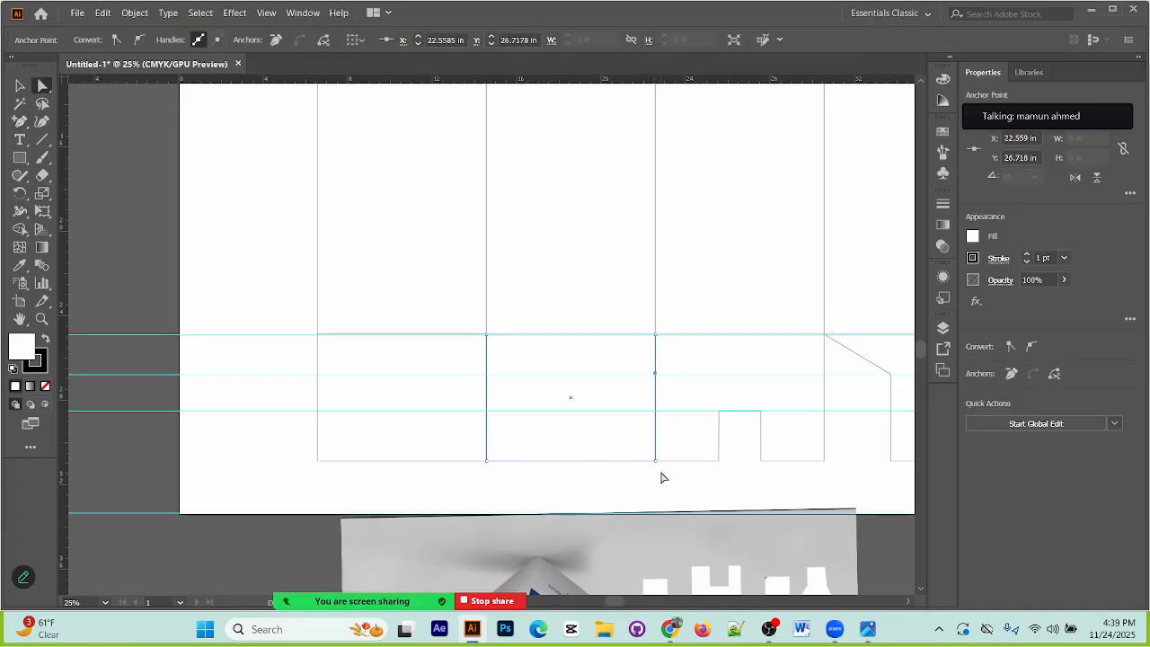
left_click_drag(647, 367, 675, 464)
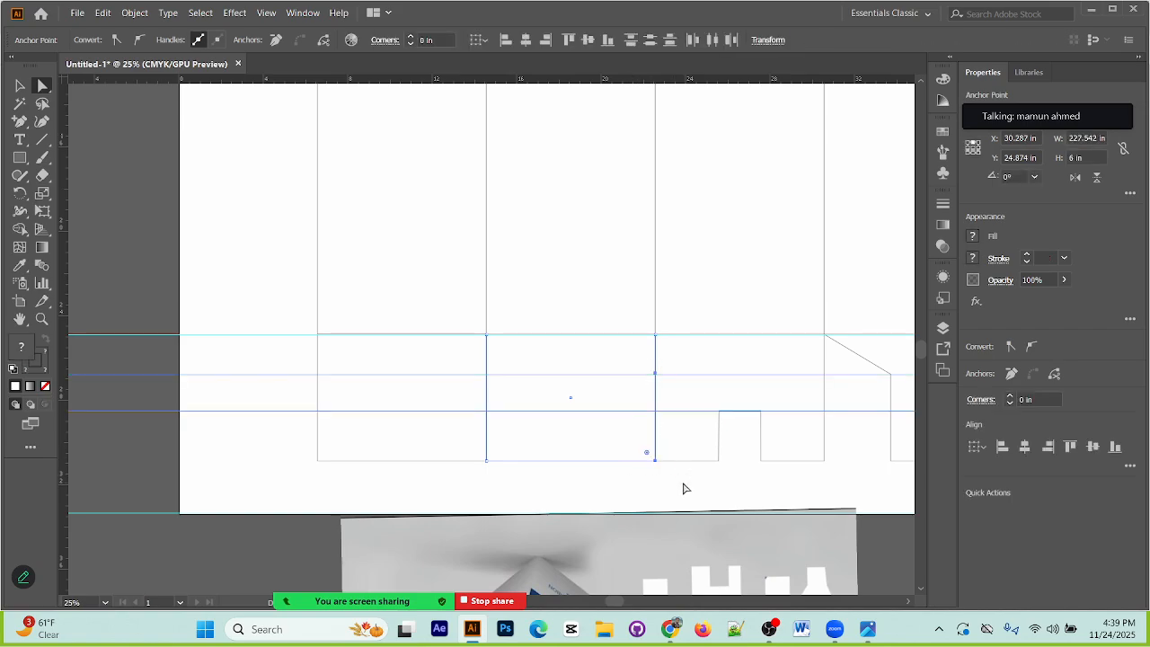
key("Left")
key("Left")
key("Left")
key("Left")
key("Left")
key("Left")
key("Left")
key("Left")
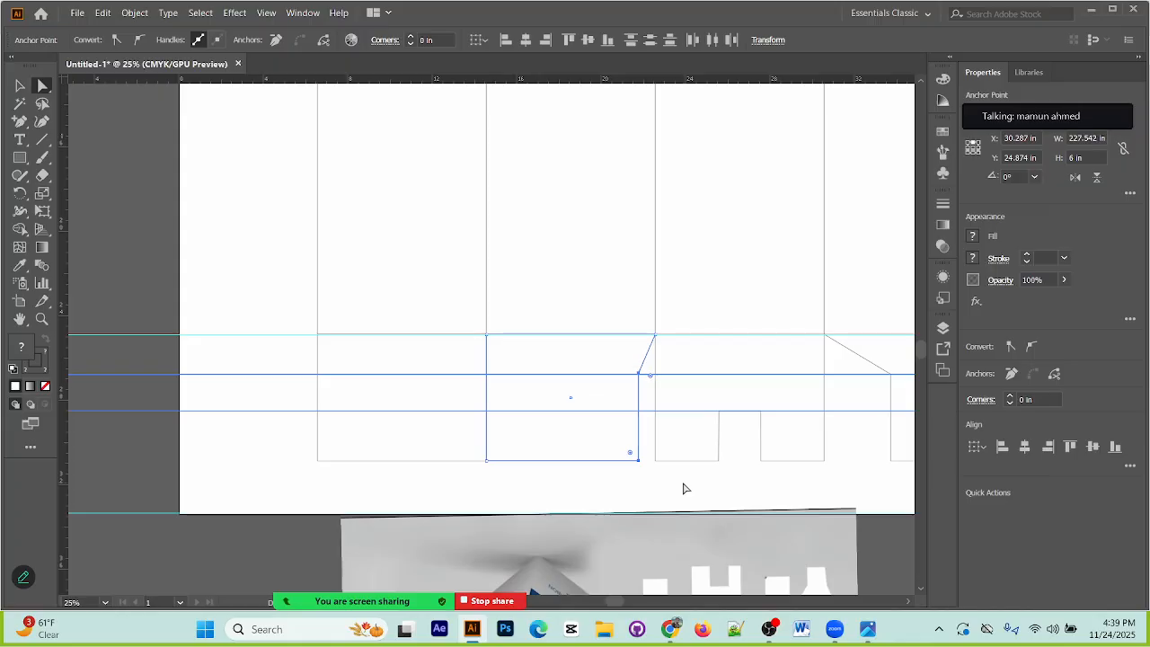
key("Left")
key("Left")
key("Left")
key("Left")
key("Left")
key("Left")
key("Left")
key("Left")
key("Left")
key("Left")
key("Left")
key("Left")
key("Left")
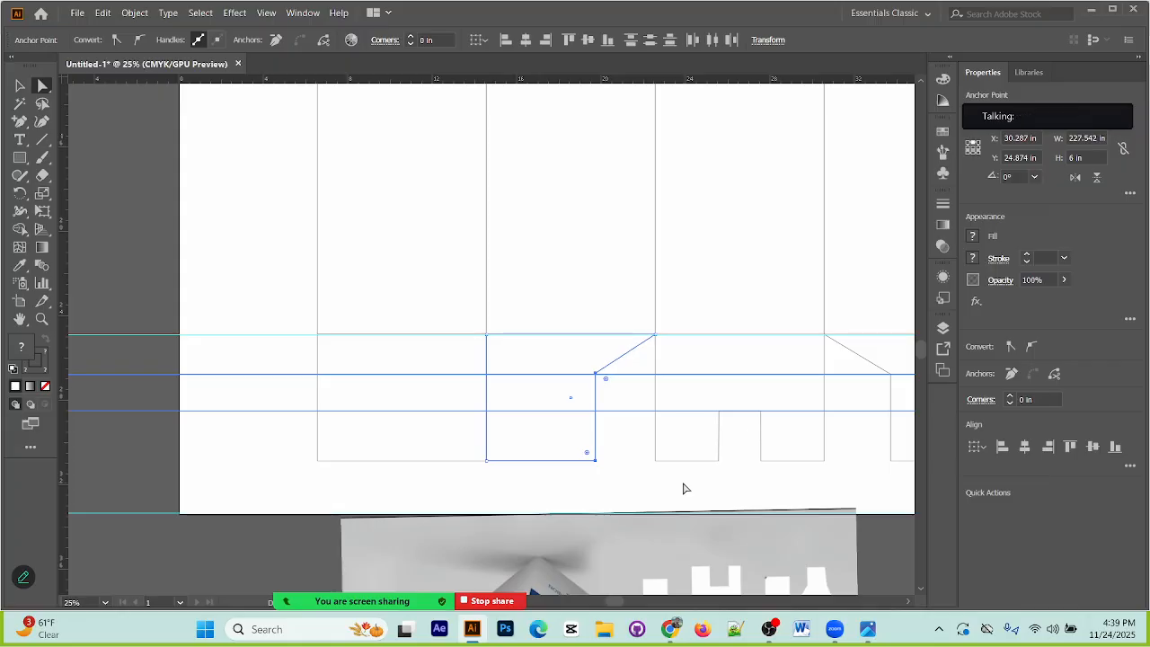
left_click_drag(797, 488, 785, 365)
left_click_drag(503, 439, 437, 378)
left_click_drag(674, 413, 737, 539)
left_click(631, 469)
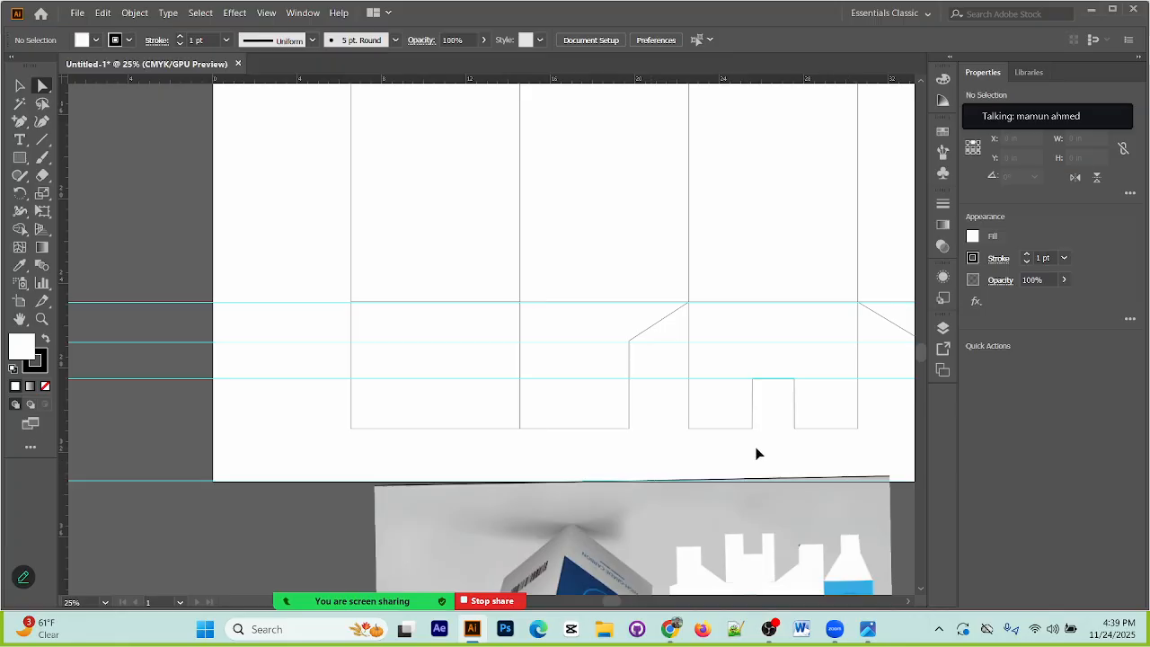
left_click_drag(599, 474, 570, 257)
left_click(623, 486)
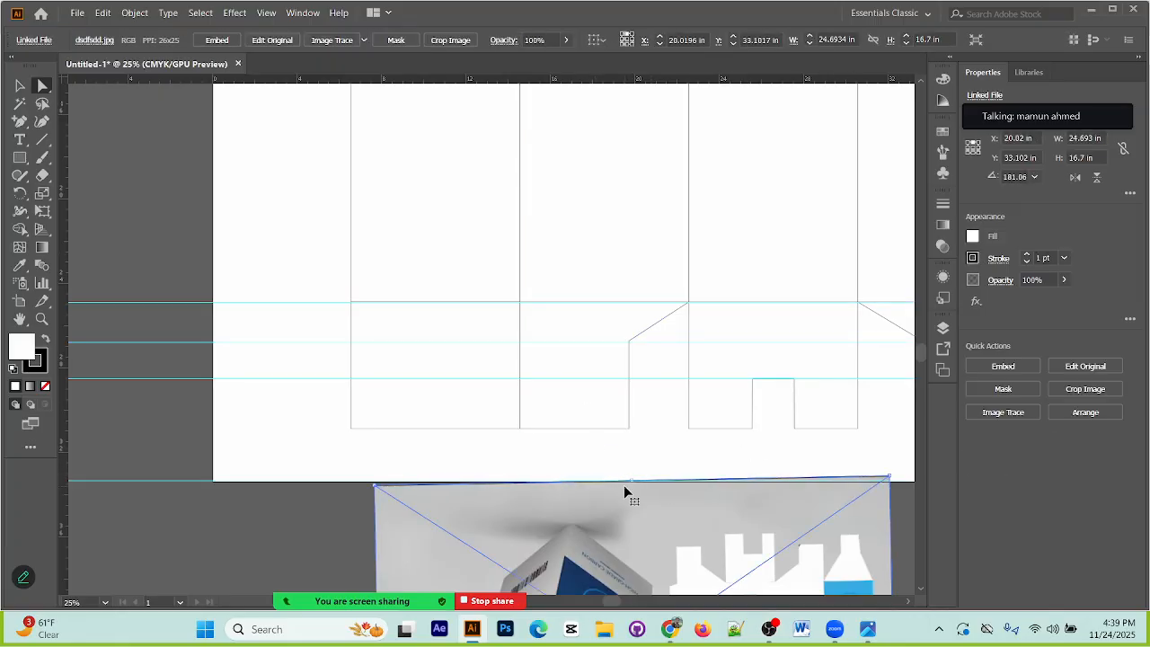
key("ctrl+z")
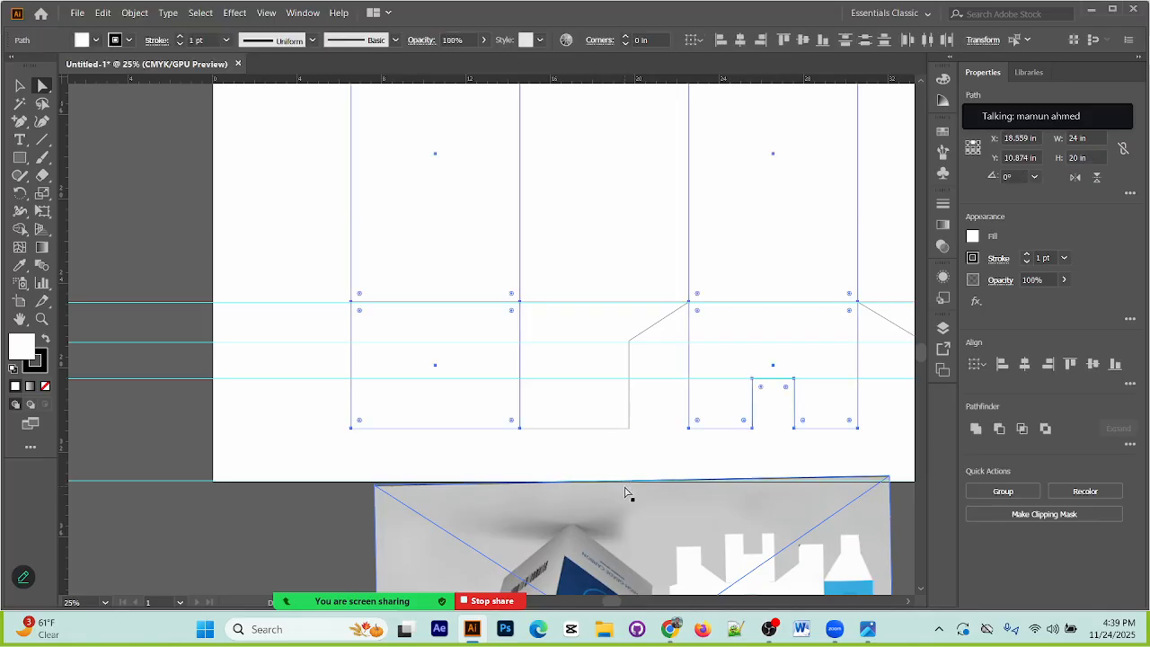
left_click(631, 462)
left_click_drag(567, 474, 588, 198)
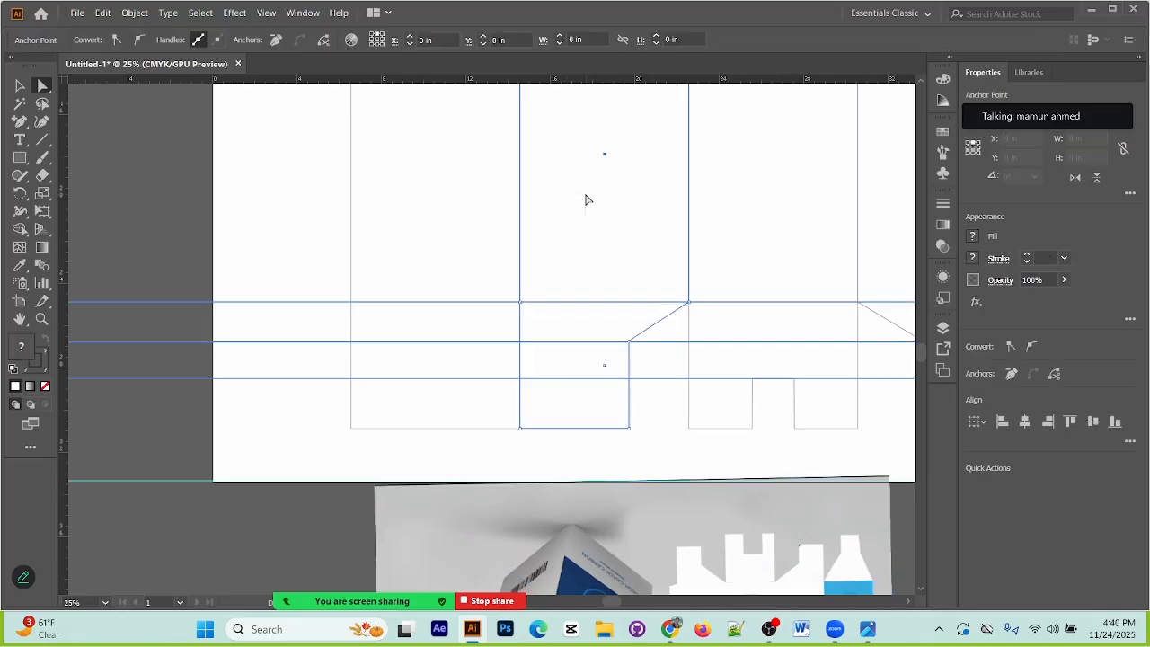
left_click(619, 258)
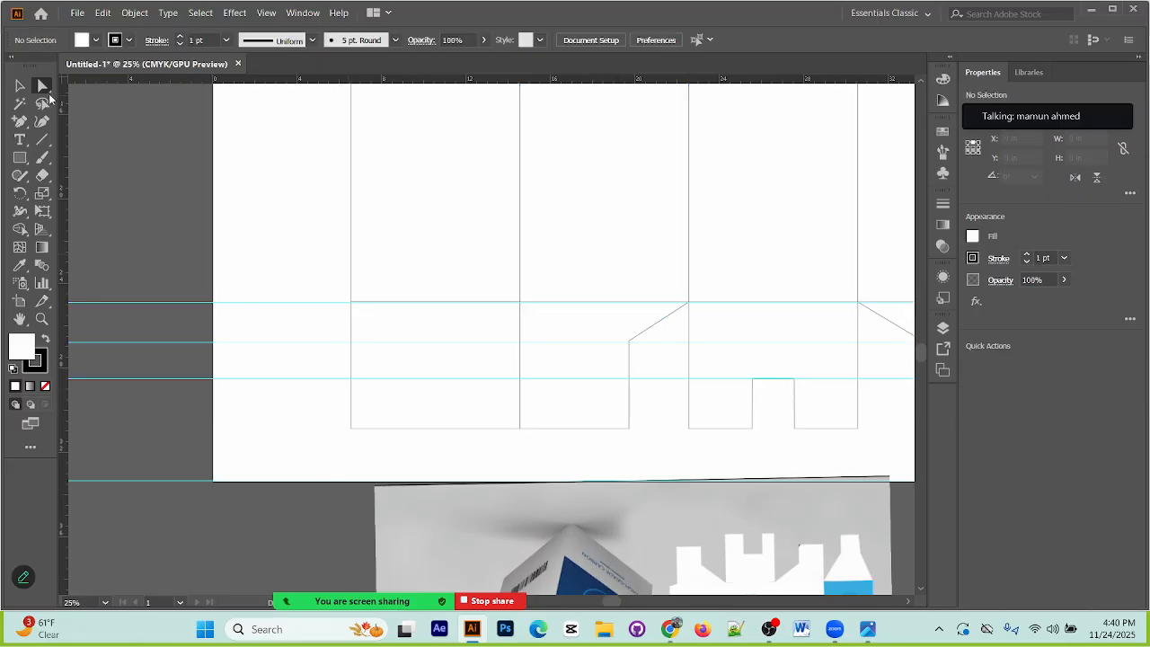
Step: Add an anchor point on both sides of the first bottom flap, on the lower guide at Y 28.496 in
left_click(18, 86)
left_click(355, 386)
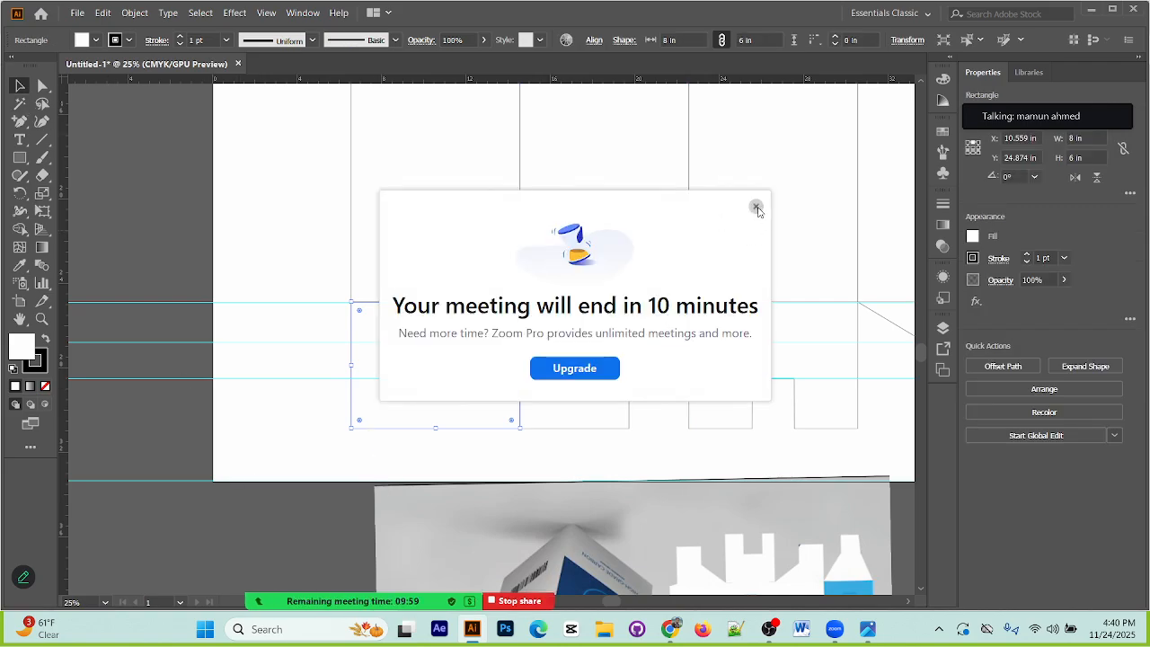
left_click(757, 207)
left_click(19, 121)
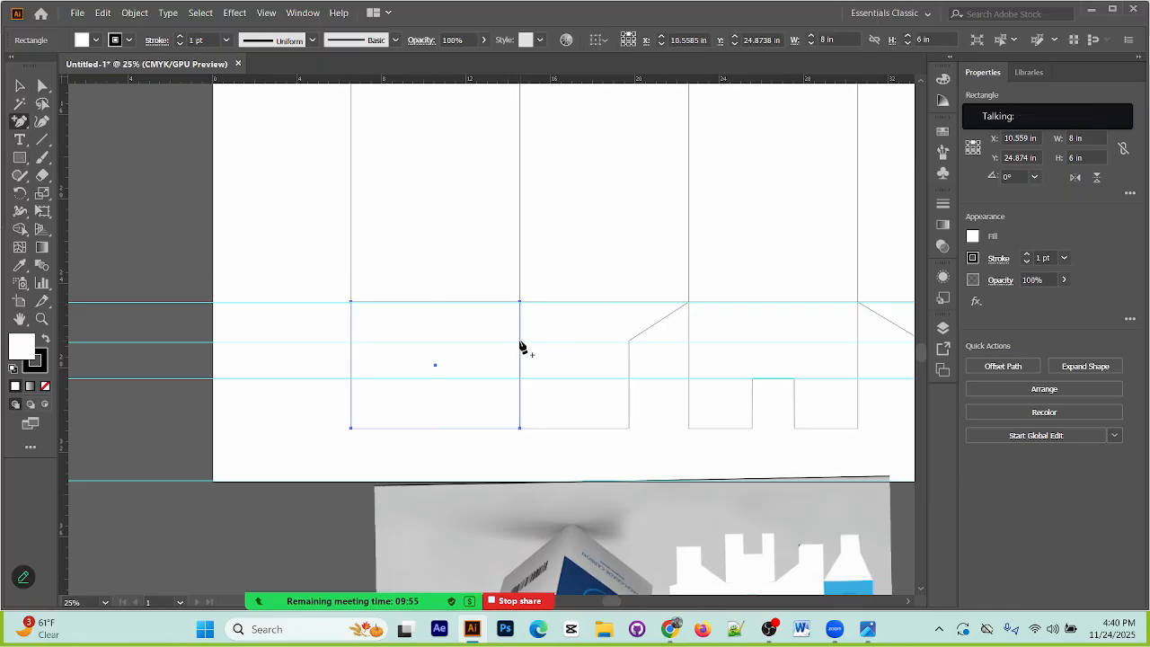
scroll(858, 486, "down", 1)
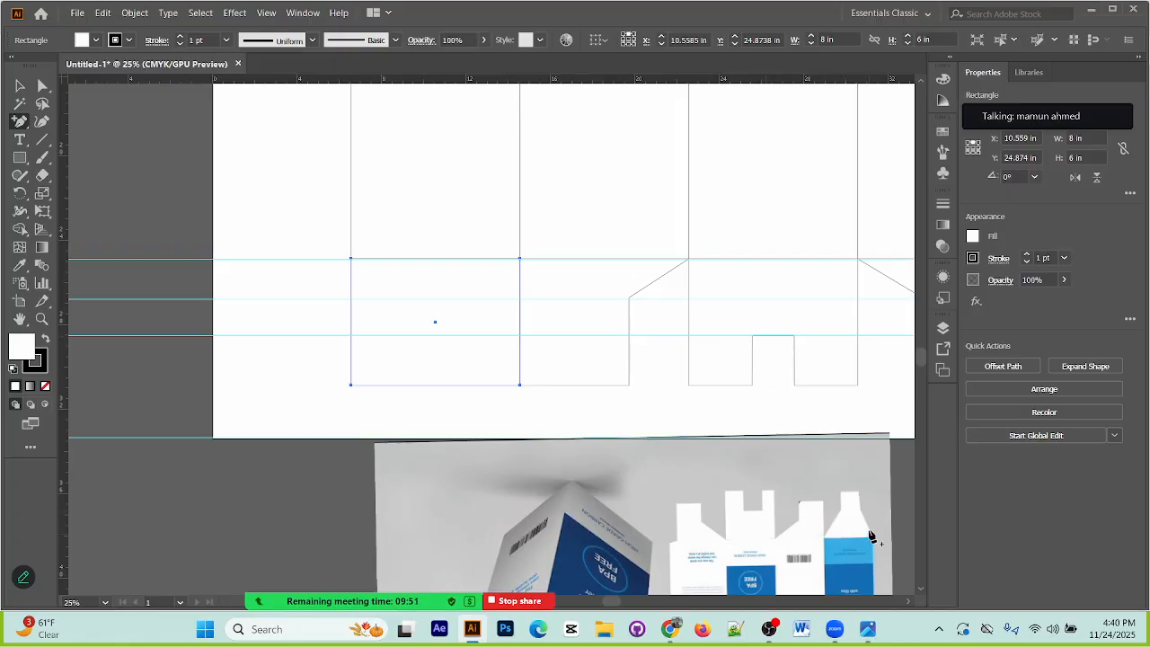
left_click(520, 334)
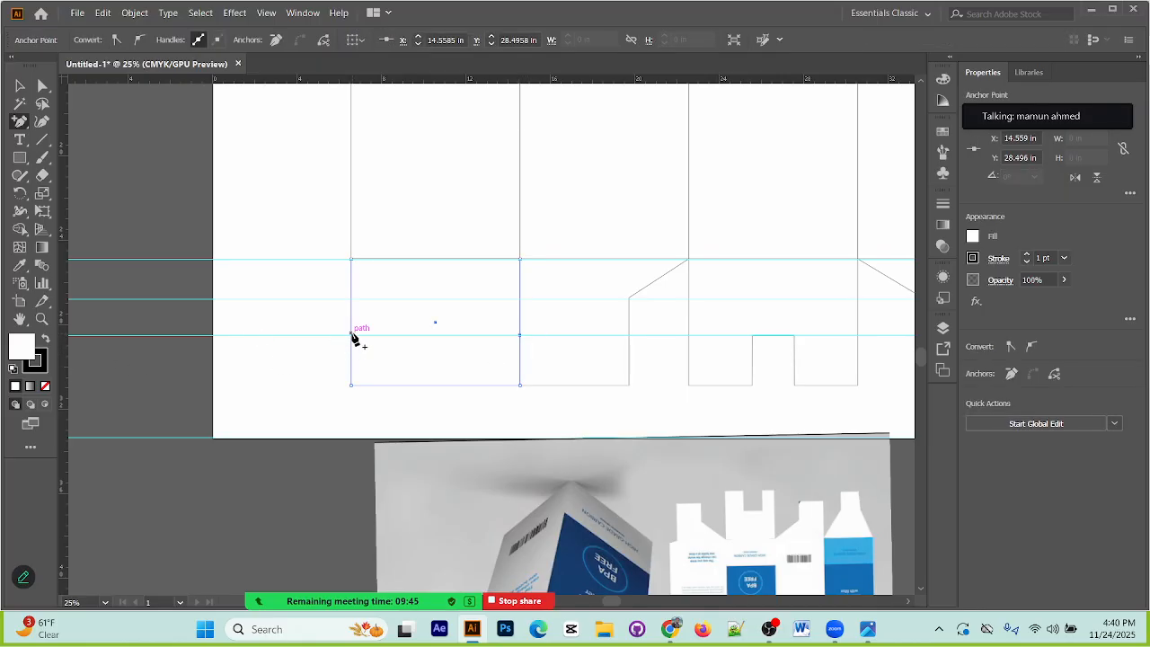
left_click(352, 335)
Step: Shift the first flap's outer side anchor and lower corner inward to form a sloped shoulder
left_click(50, 88)
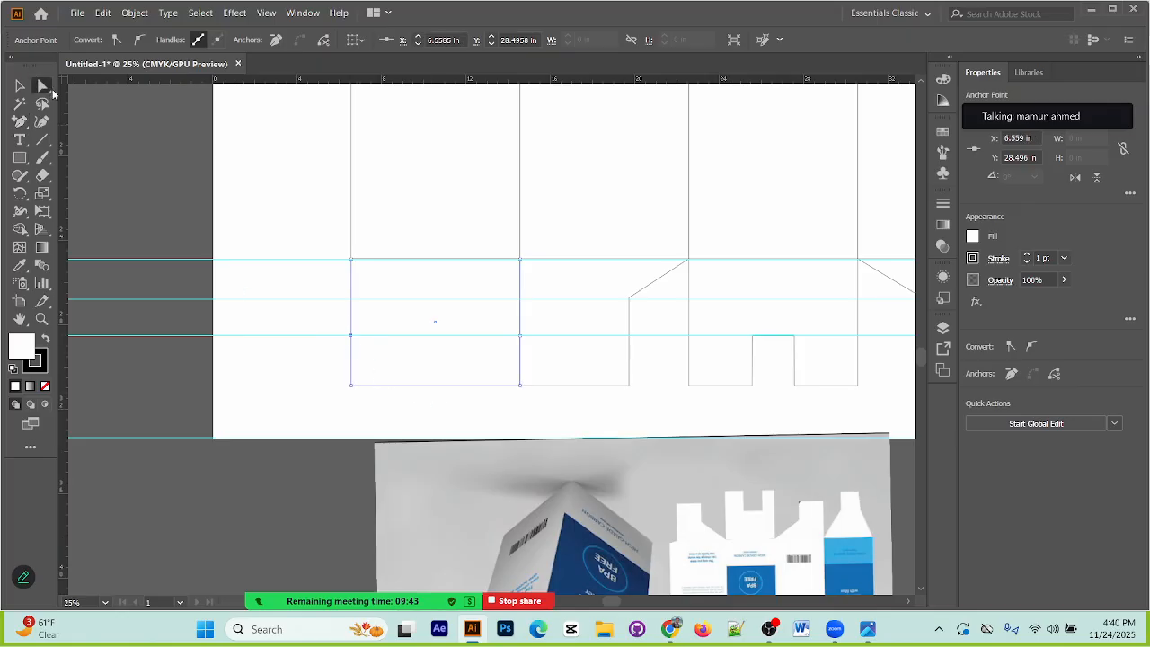
left_click(356, 383)
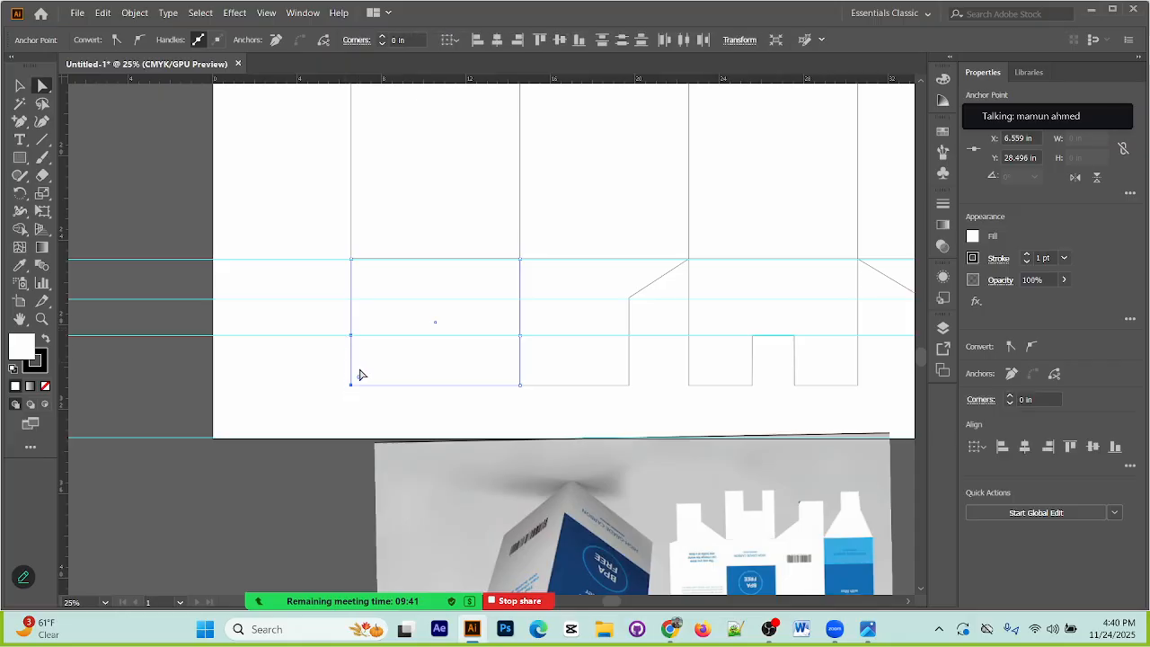
key("shift+Right")
key("shift+Right")
key("shift+Right")
key("shift+Right")
key("shift+Right")
key("shift+Right")
key("shift+Right")
key("shift+Right")
key("shift+Right")
key("shift+Right")
key("shift+Right")
key("shift+Right")
key("shift+Right")
key("shift+Right")
key("shift+Right")
key("shift+Right")
key("shift+Right")
key("shift+Right")
key("shift+Right")
key("shift+Right")
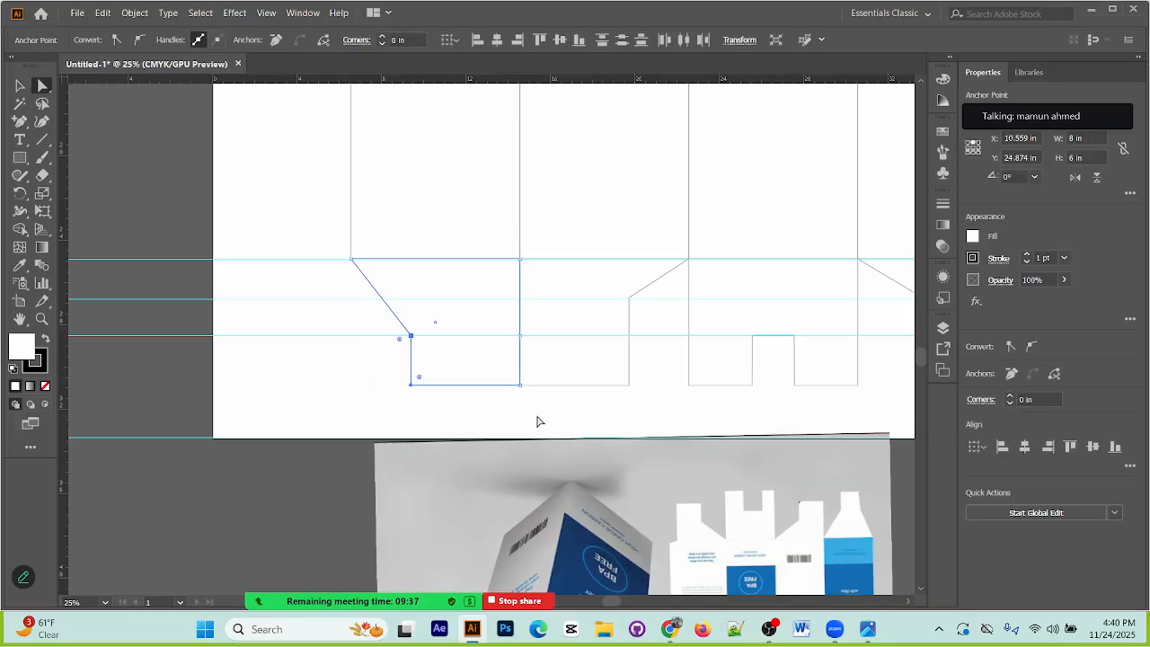
Step: Shift the first flap's anchor and lower corner beside the second flap inward, leaving a narrow tab with nearly symmetrical shoulders
left_click_drag(524, 410, 502, 317)
key("shift+Left")
key("shift+Left")
key("shift+Left")
key("shift+Left")
key("shift+Left")
key("shift+Left")
key("shift+Left")
key("shift+Left")
key("shift+Left")
key("shift+Left")
key("shift+Left")
key("shift+Left")
key("shift+Left")
key("shift+Left")
key("shift+Left")
key("shift+Left")
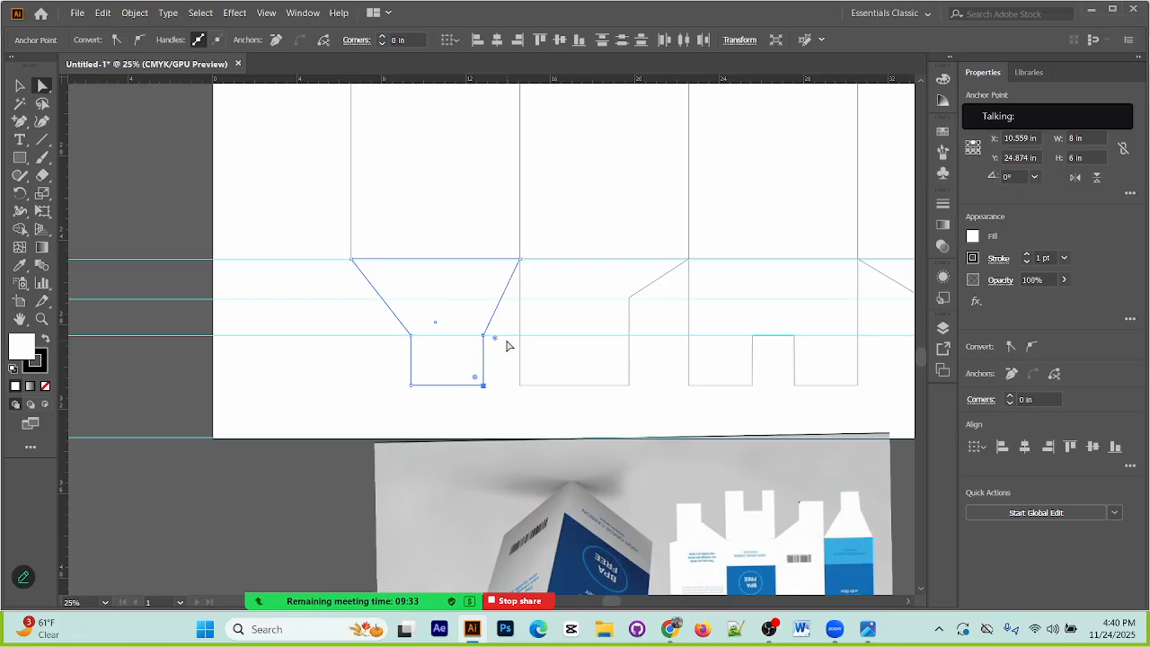
key("shift+Left")
key("shift+Left")
key("shift+Left")
key("shift+Left")
key("shift+Left")
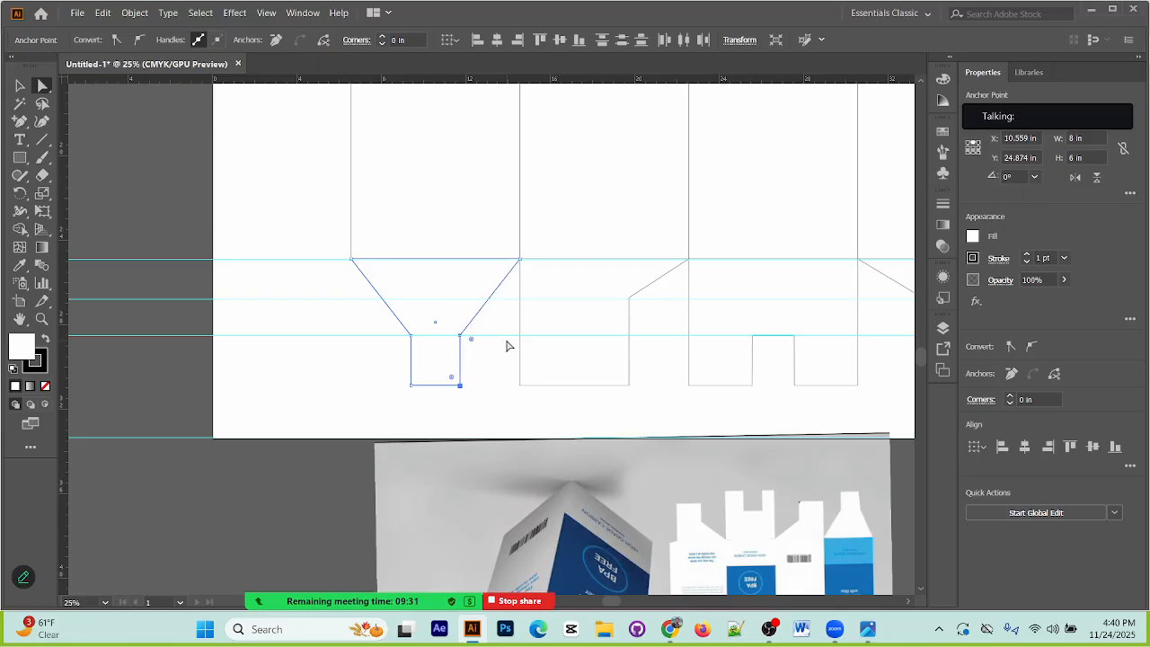
key("shift+Left")
key("shift+Right")
key("shift+Right")
key("shift+Right")
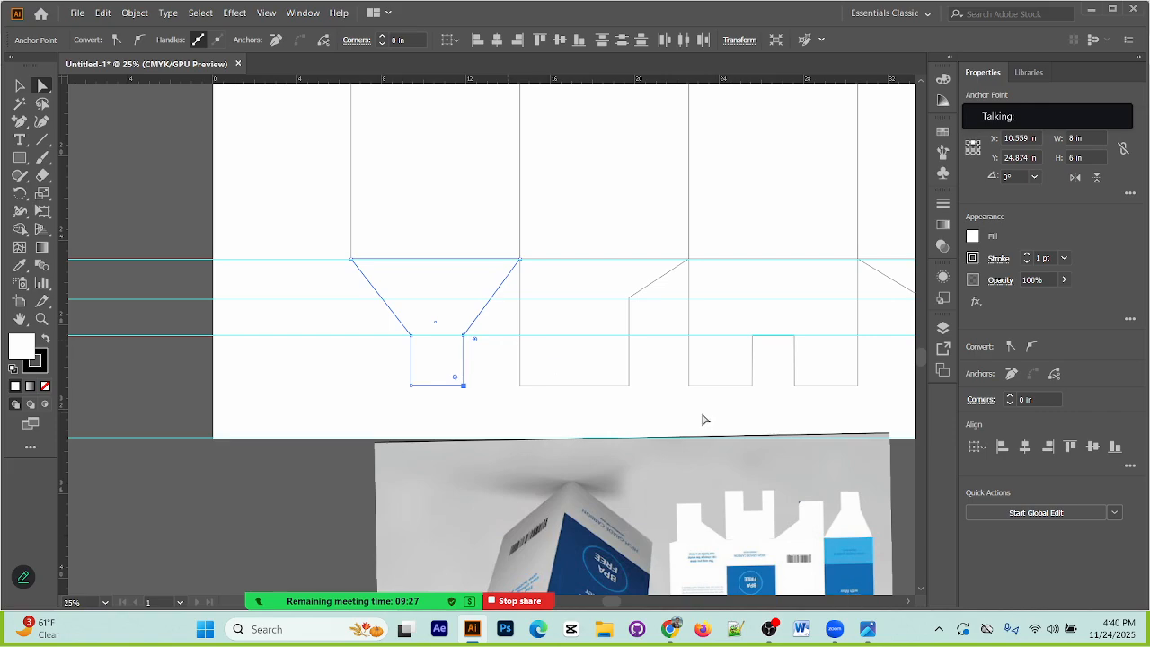
left_click(386, 396)
Step: Unlock the horizontal guides, select them beside the layout and delete them
scroll(661, 438, "up", 1)
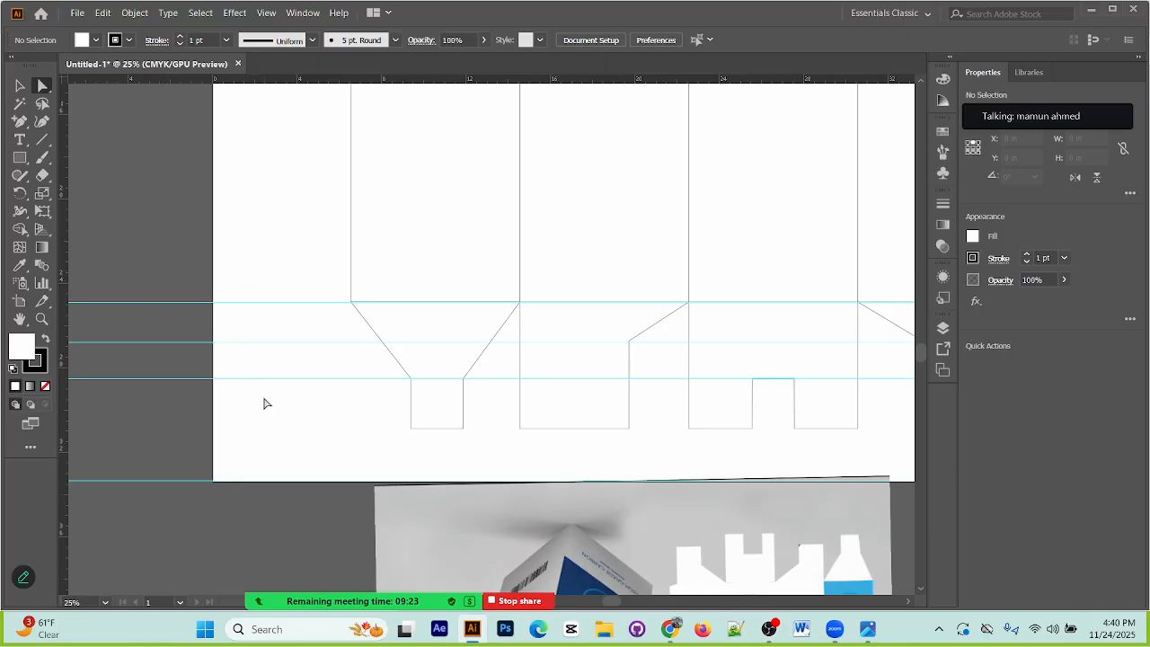
key("ctrl+alt+2")
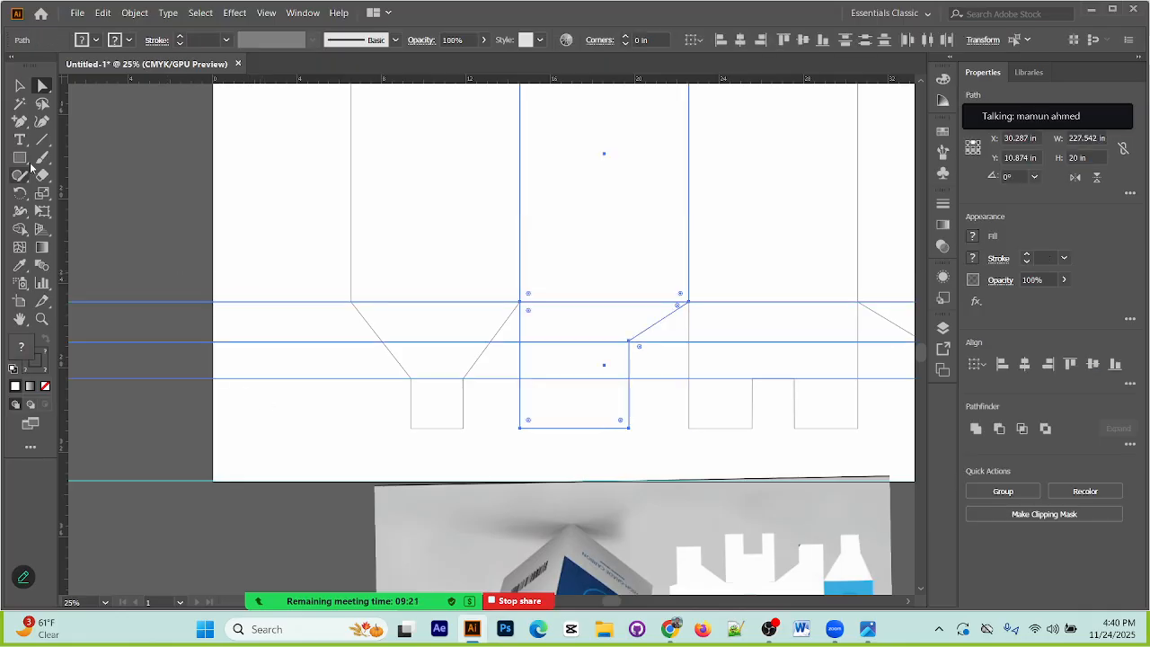
left_click_drag(256, 241, 270, 595)
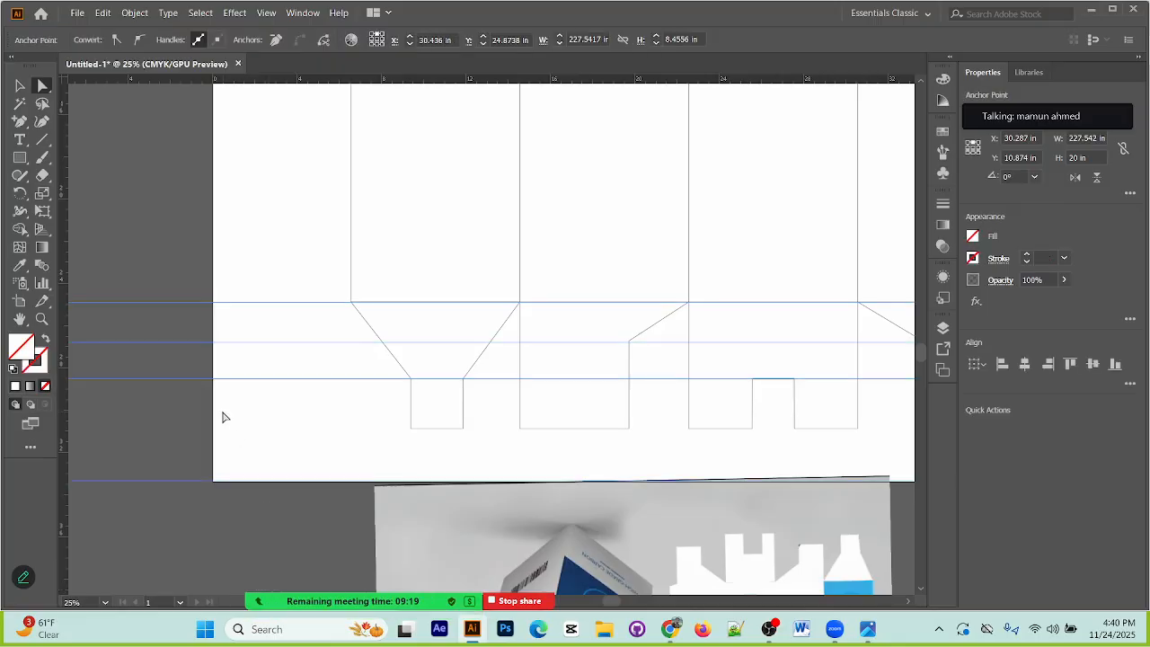
key("Delete")
Step: Rotate the packaging reference image below the artboard by half a turn so it stands upright
key("ctrl+minus")
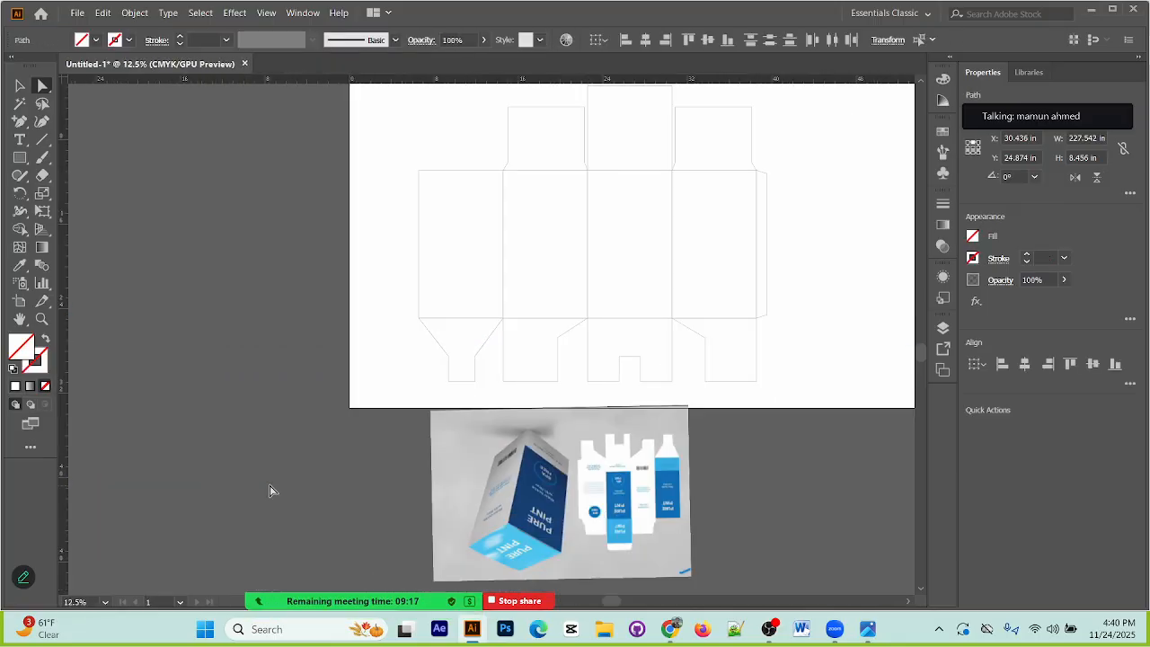
left_click_drag(606, 455, 491, 440)
scroll(614, 482, "up", 1)
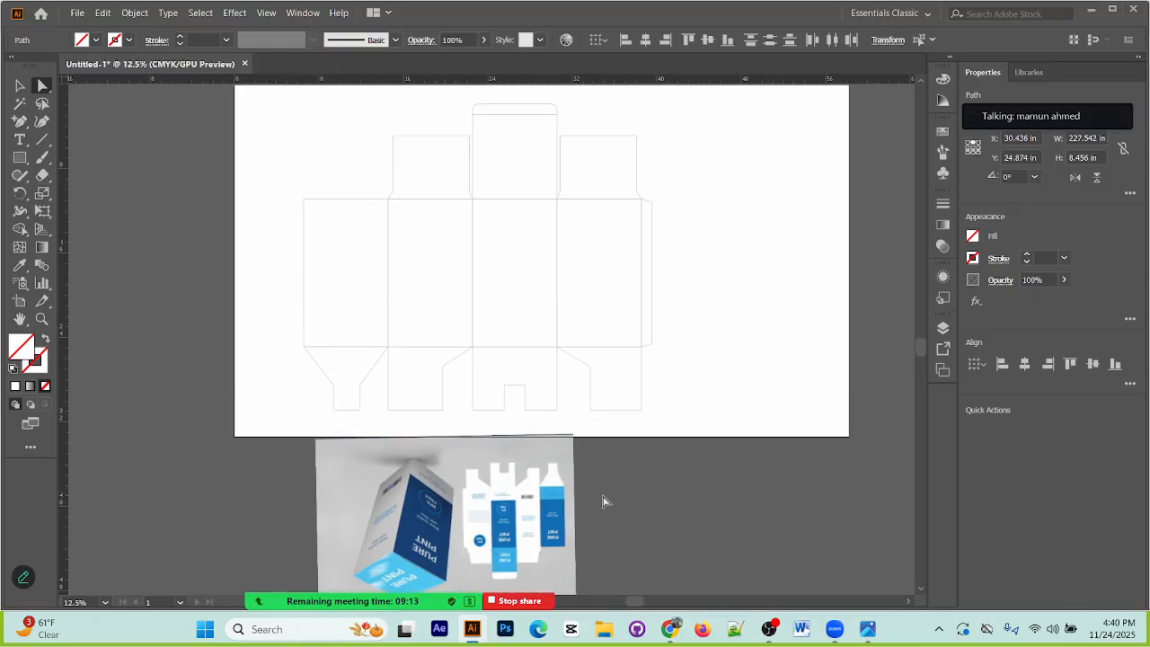
scroll(609, 499, "down", 1)
left_click(465, 480)
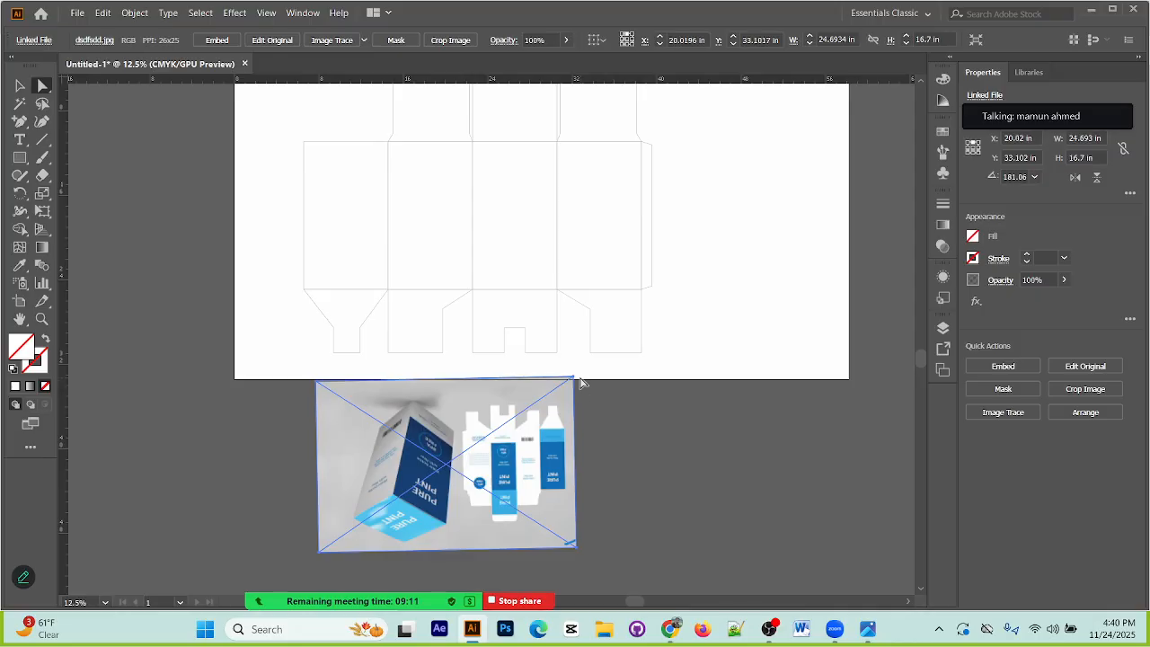
left_click(19, 85)
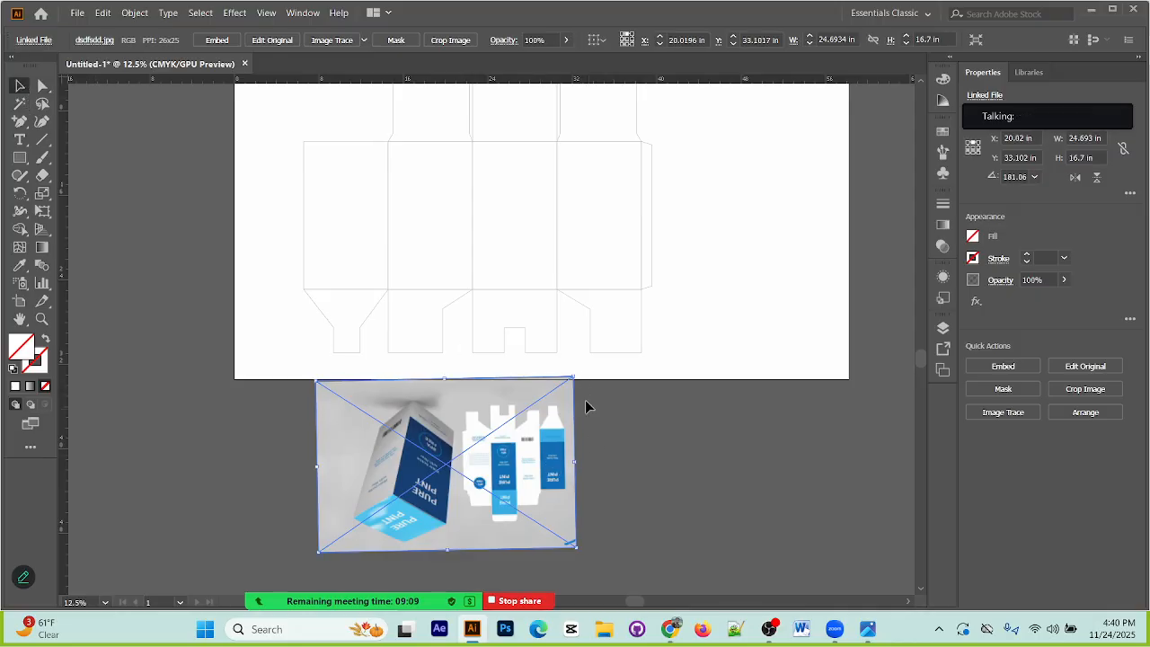
left_click_drag(574, 370, 324, 553)
left_click(713, 476)
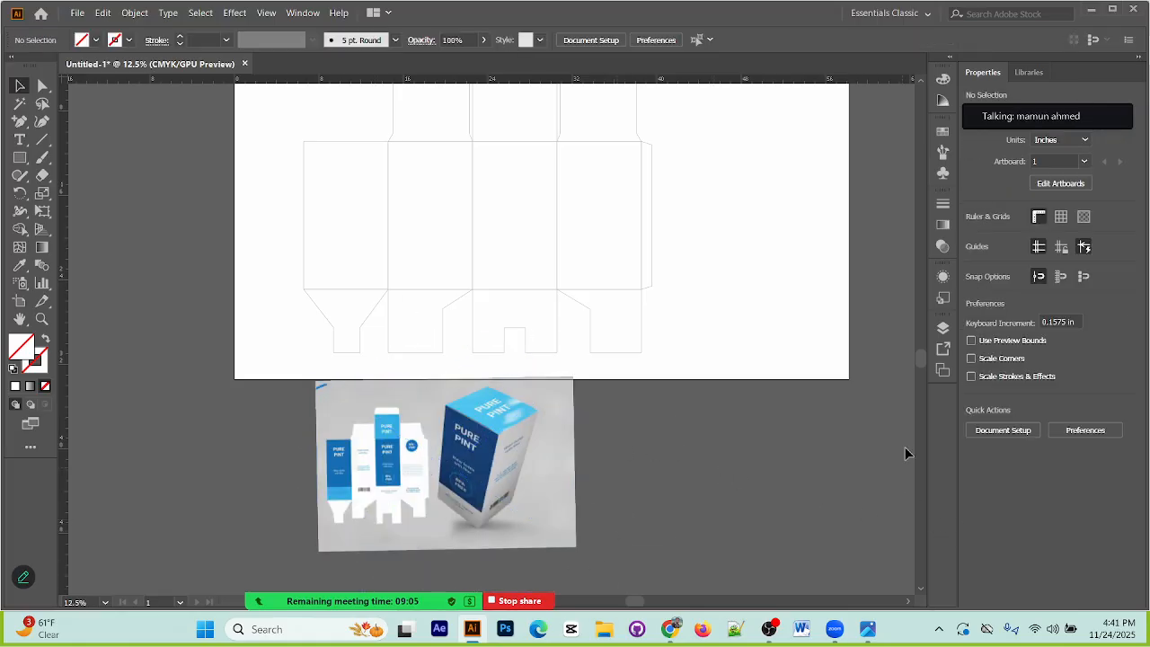
Step: Check the running recording in OBS, look through the participants in the Zoom meeting and return to the box layout
left_click(770, 631)
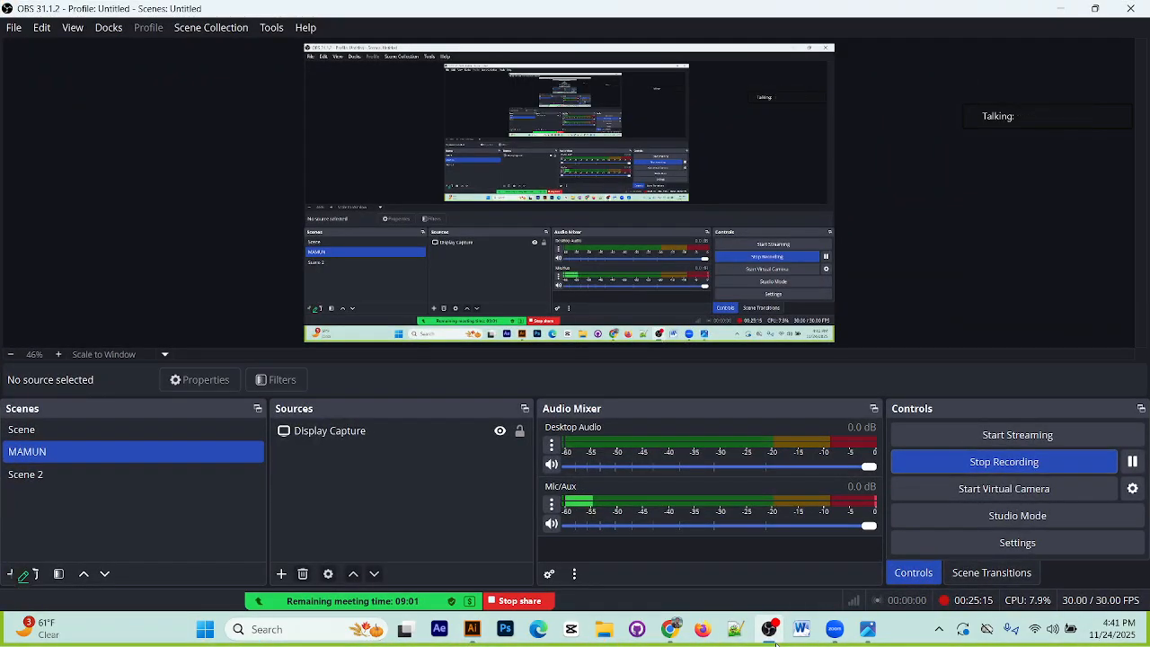
left_click(770, 629)
mouse_move(404, 602)
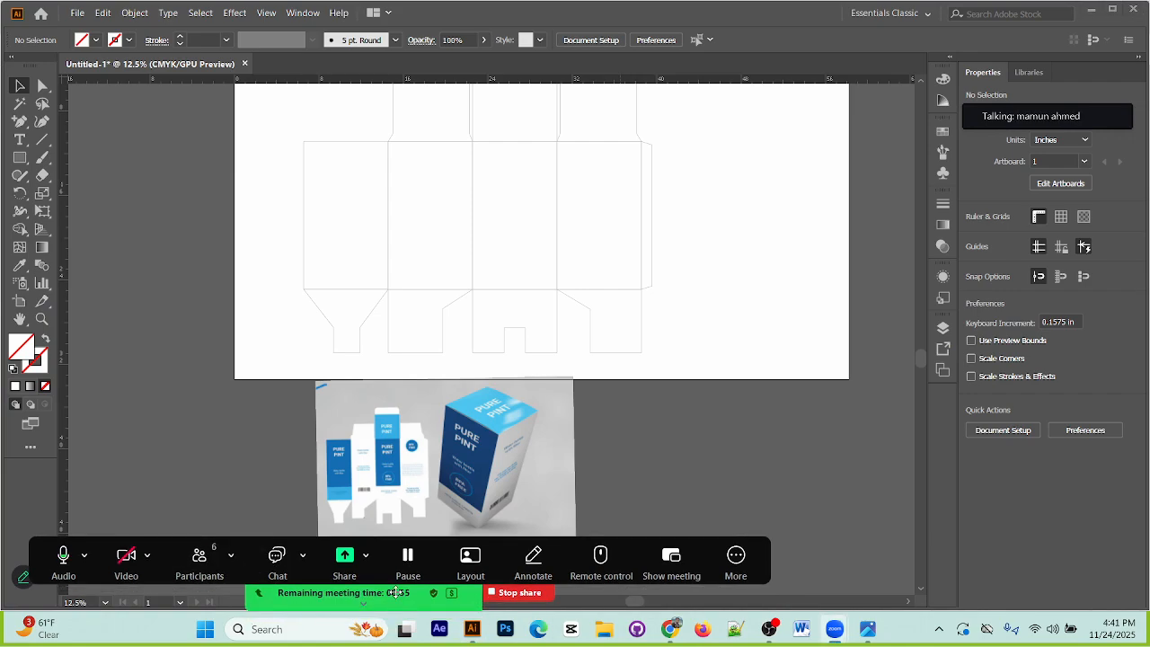
mouse_move(1082, 128)
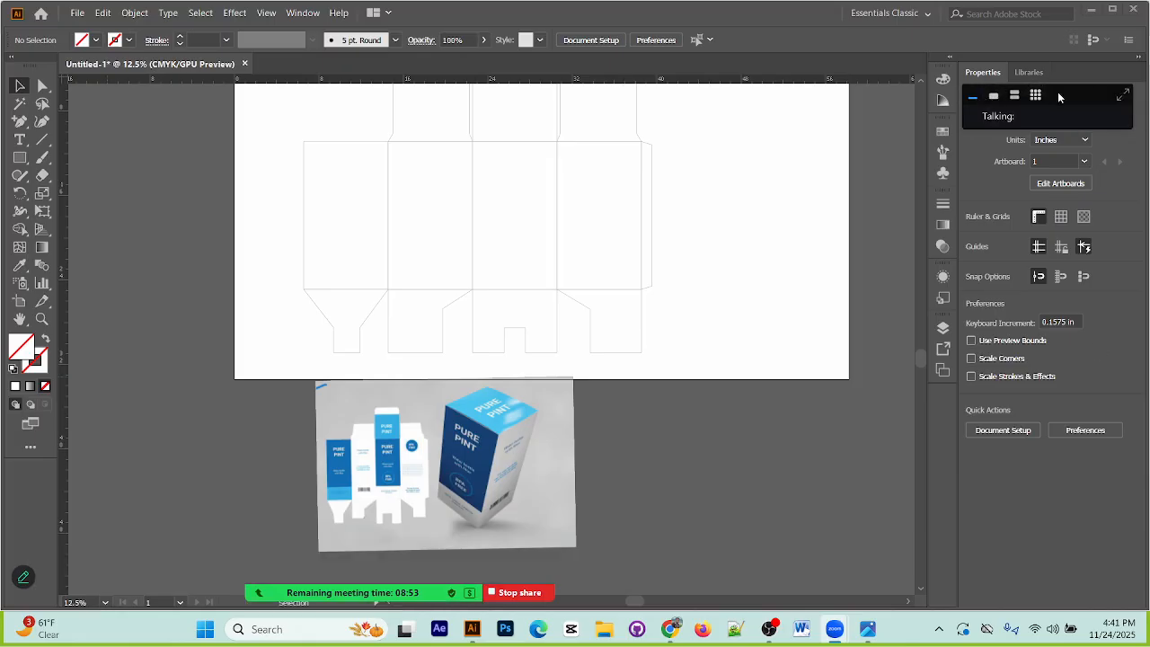
left_click(1123, 95)
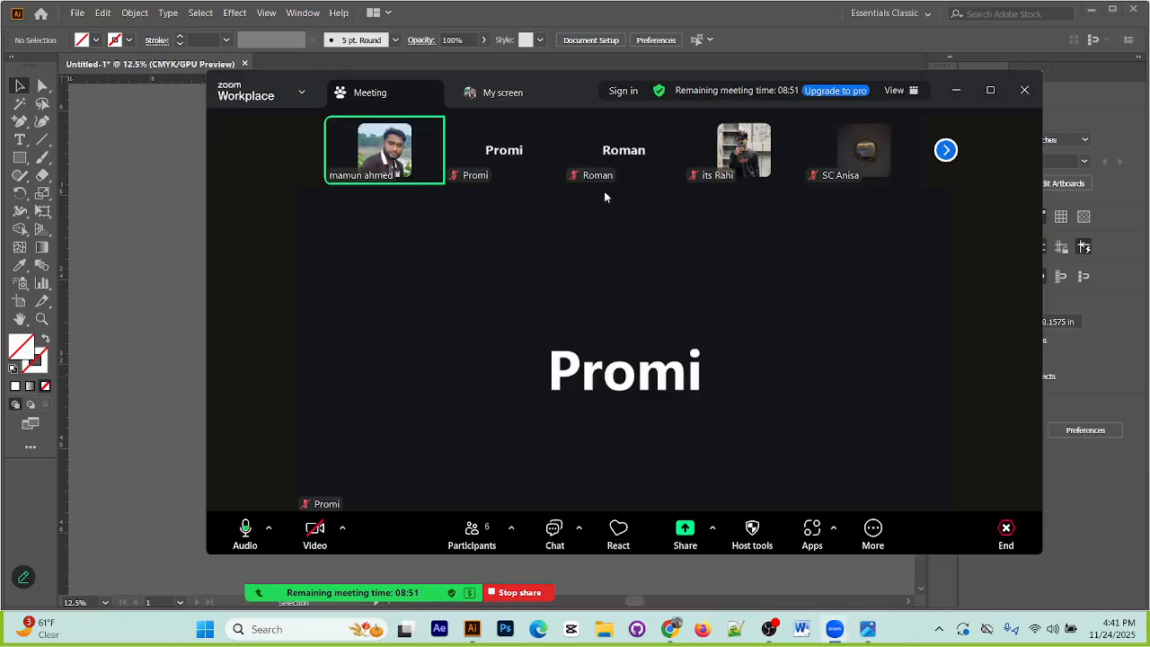
left_click(947, 151)
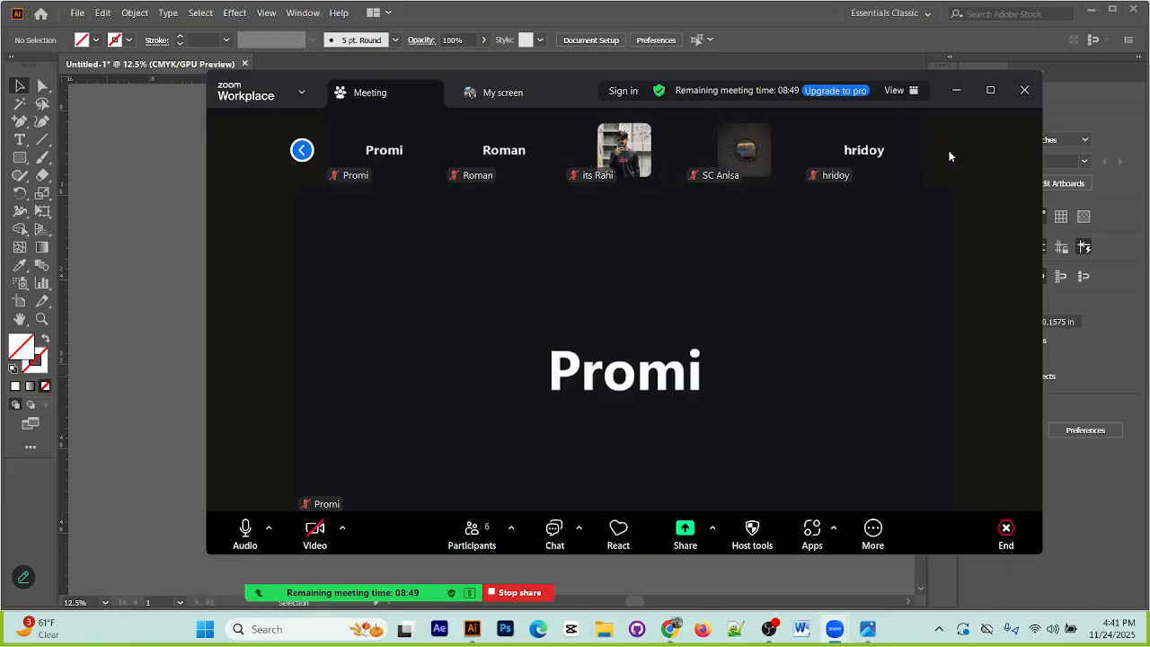
left_click(302, 150)
left_click(968, 91)
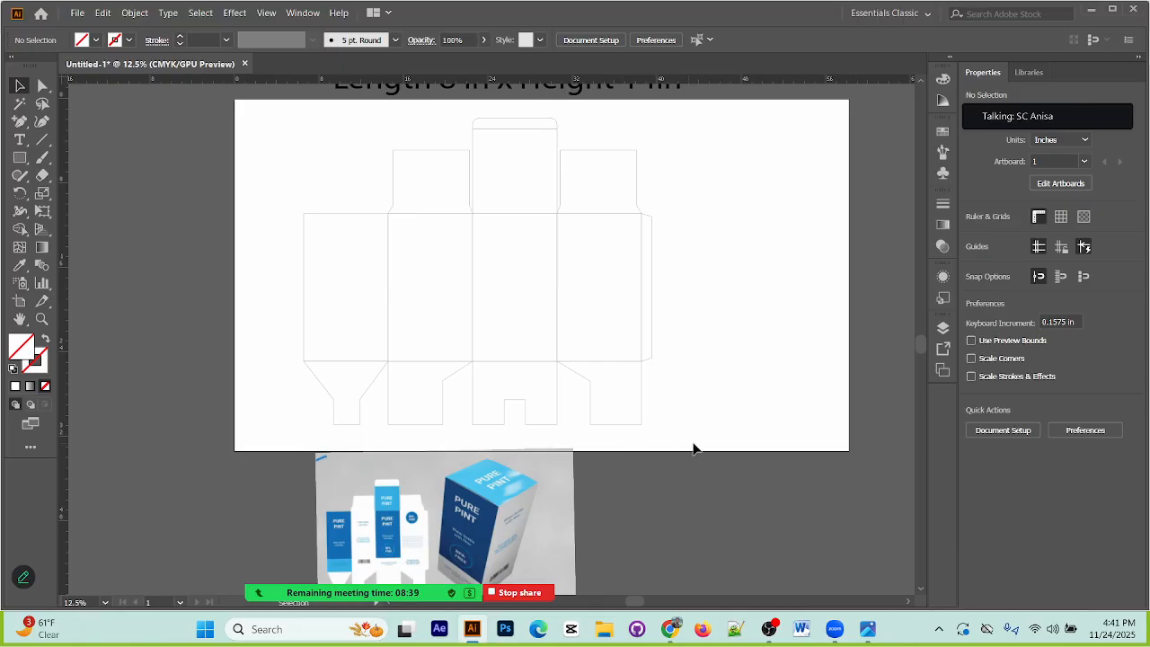
mouse_move(1047, 114)
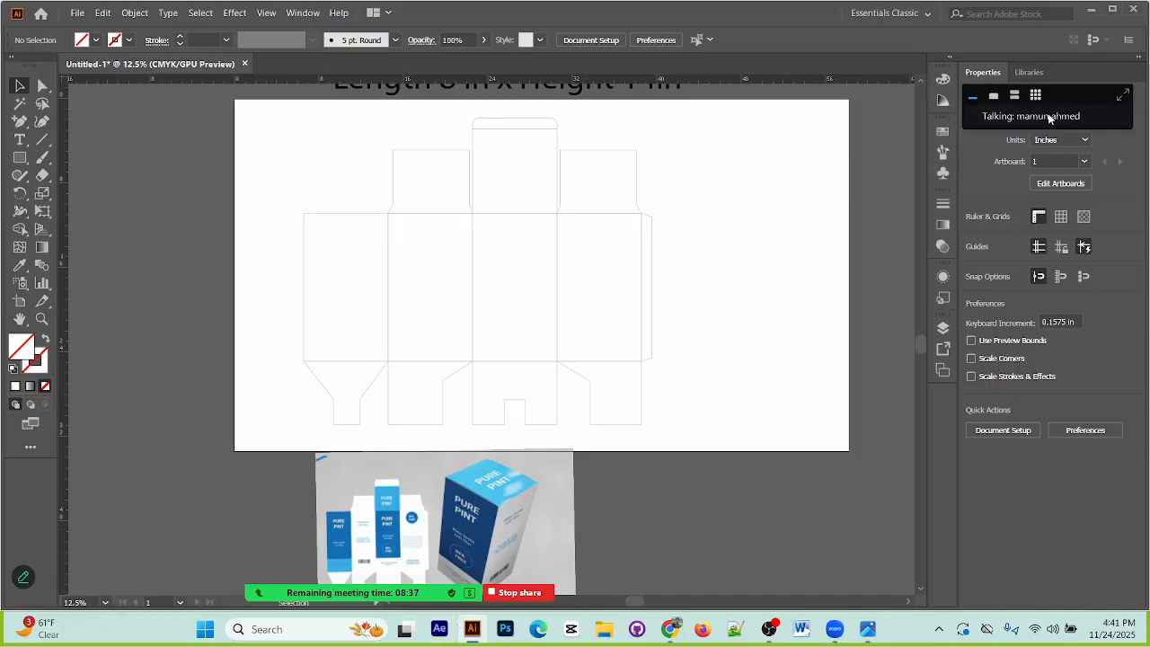
left_click(1119, 95)
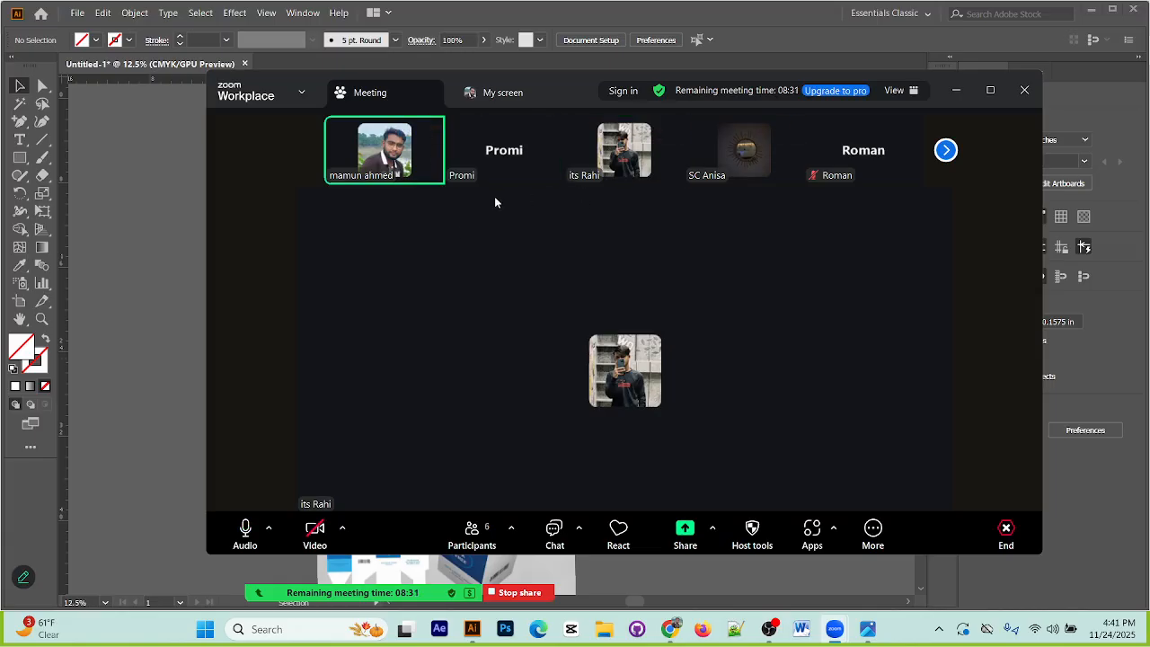
left_click(946, 151)
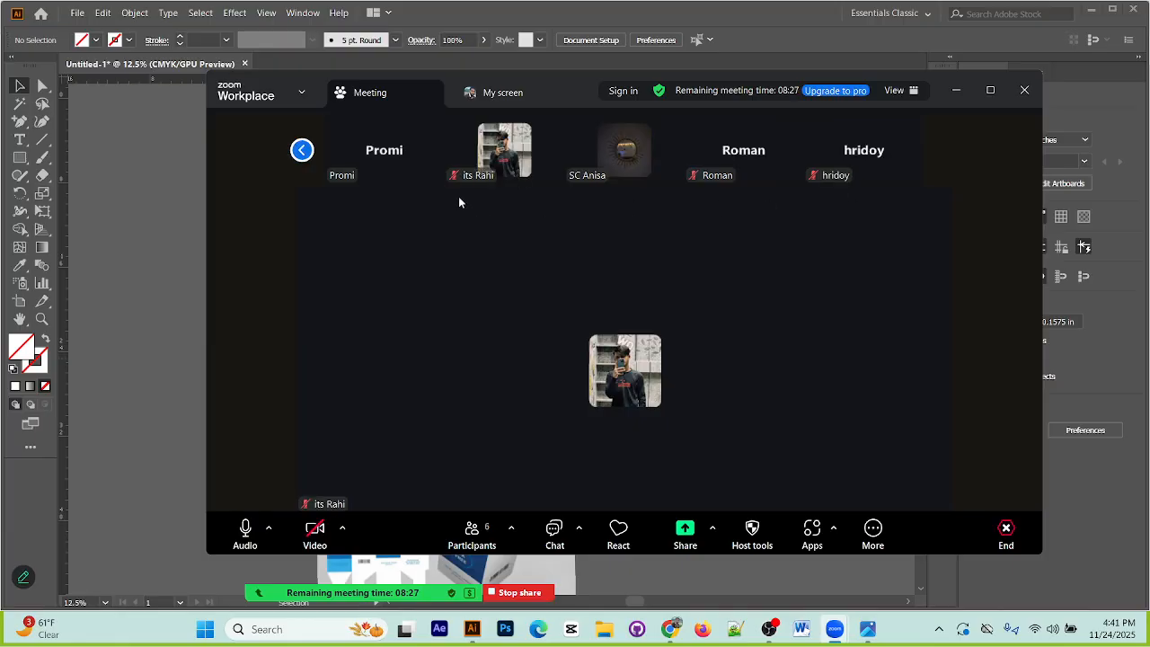
left_click(302, 150)
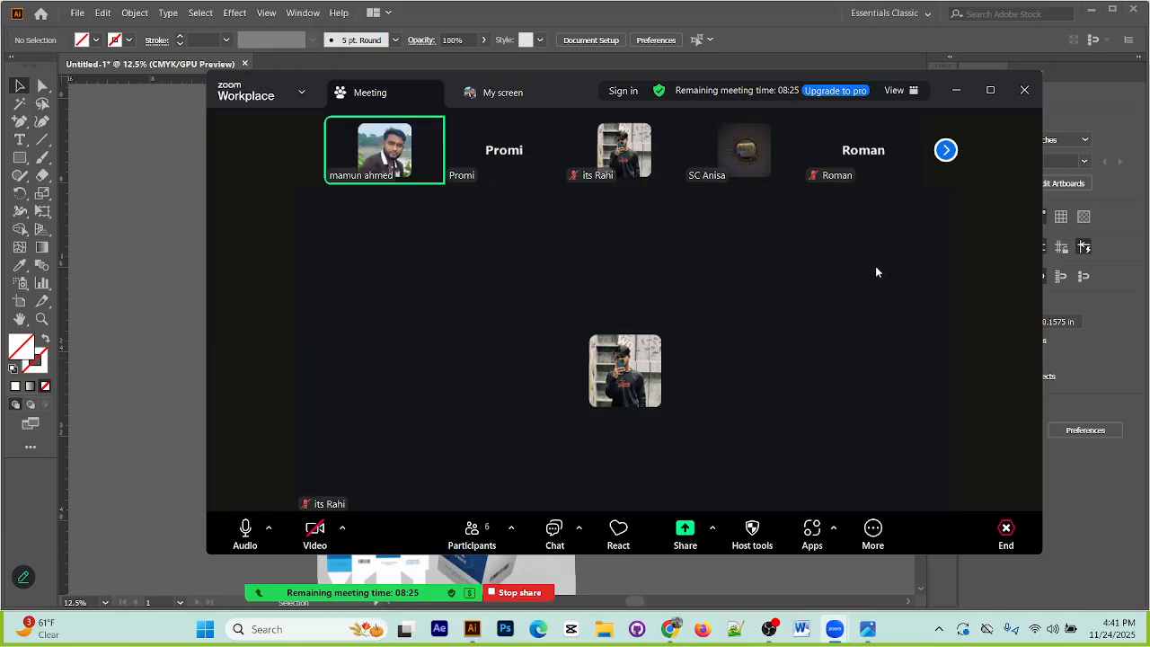
left_click(955, 91)
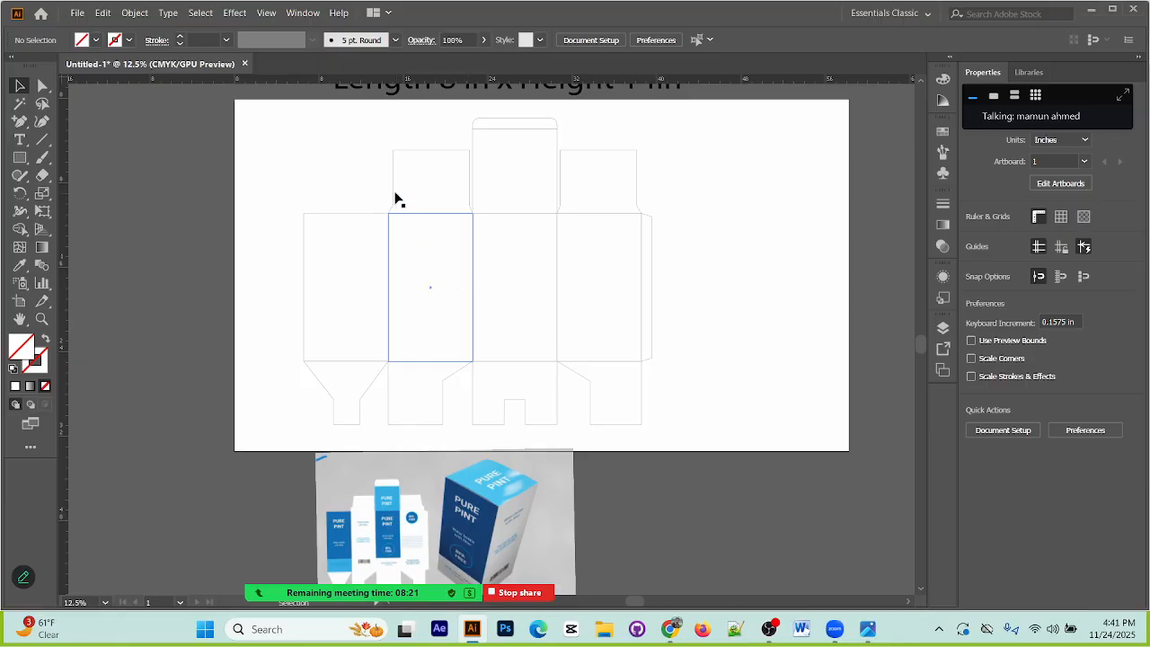
Step: Select the whole box layout, unlock all locked objects and clear the selection
left_click_drag(243, 114, 747, 445)
key("a")
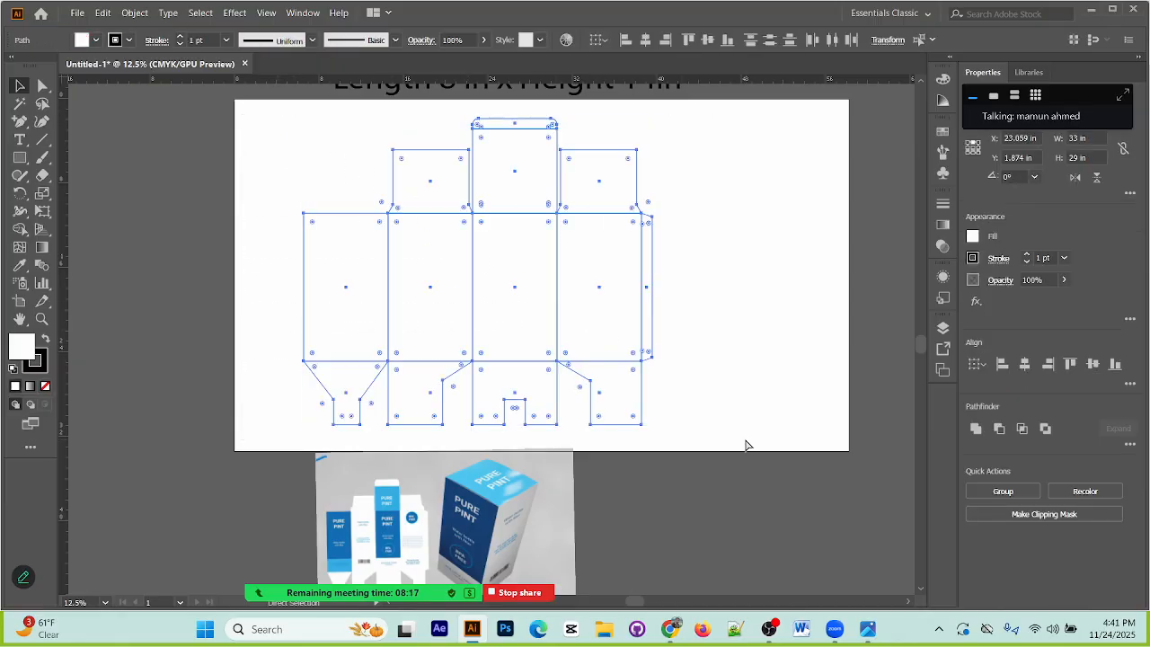
key("ctrl+shift+a")
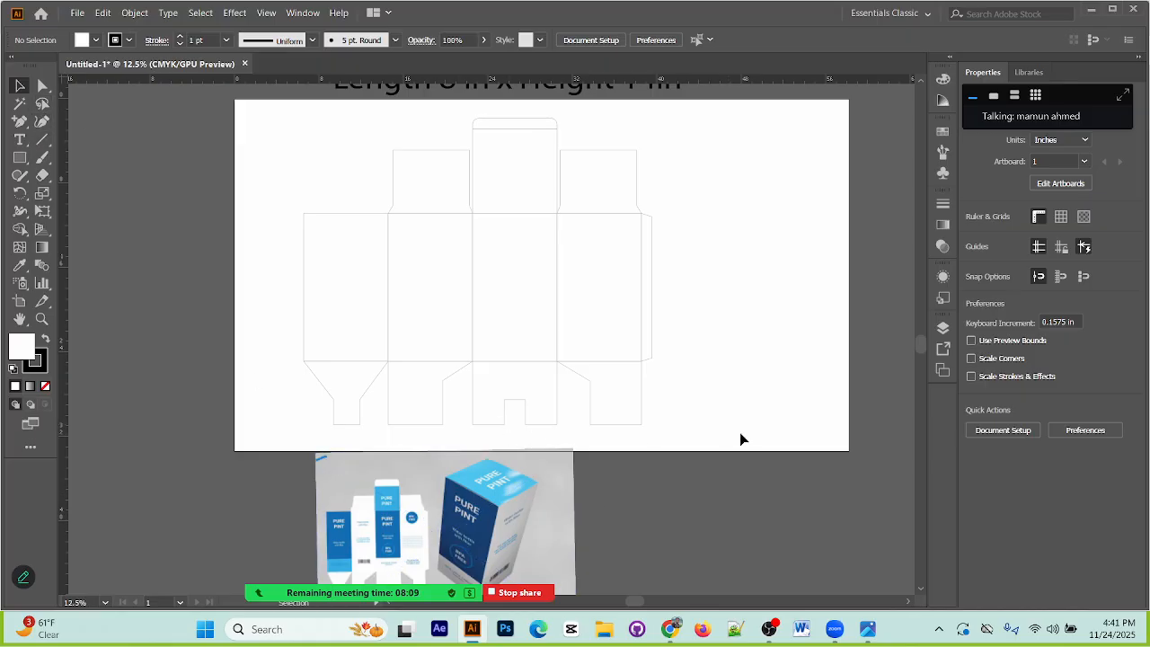
left_click_drag(272, 133, 722, 433)
key("ctrl+alt+2")
left_click(731, 226)
Step: Fill the square lid panel above the third body panel with the light blue sampled from the reference box's top
left_click(540, 128)
left_click(557, 157)
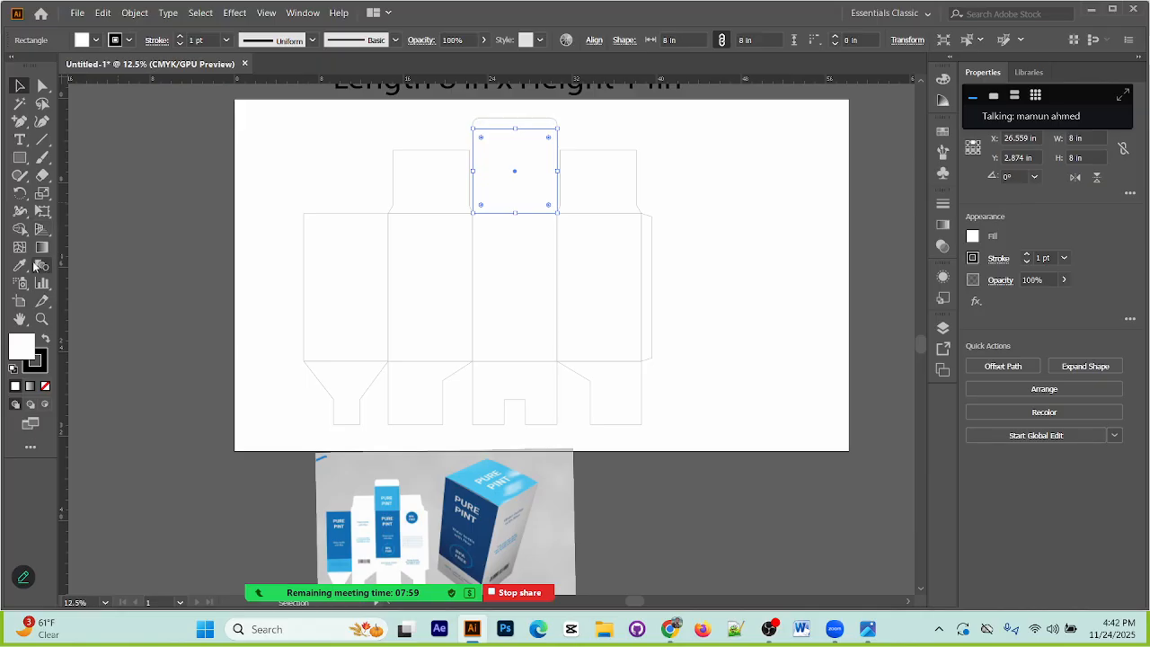
left_click(20, 266)
left_click(479, 463)
left_click(19, 85)
left_click(297, 131)
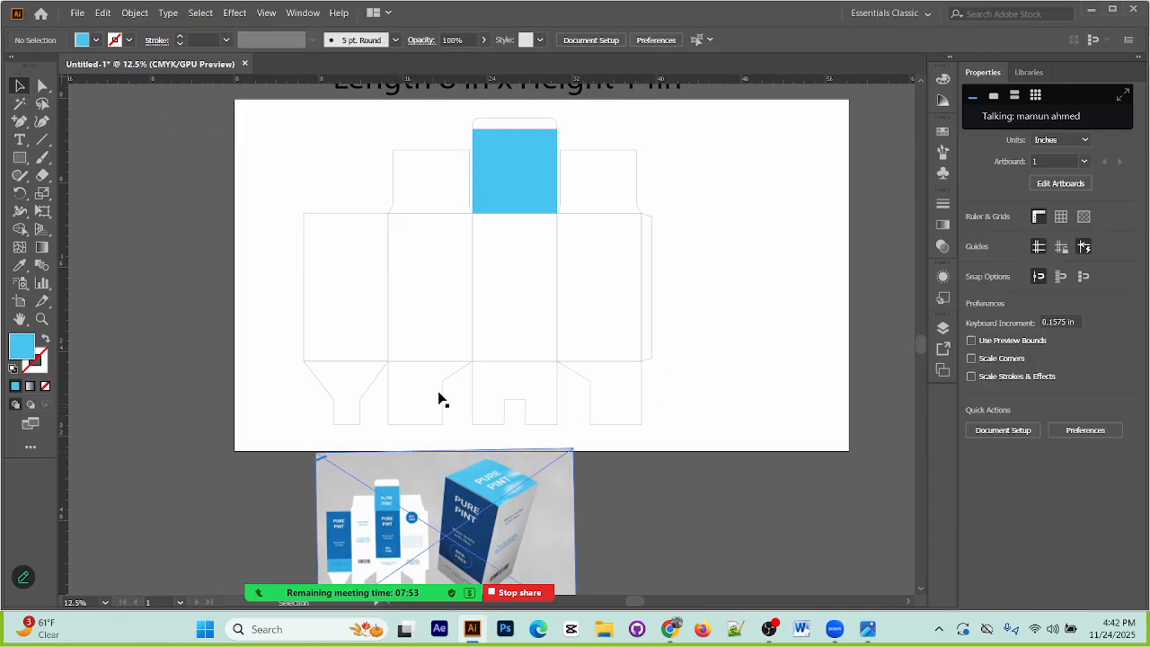
Step: Fill the third body panel below the light blue lid with the dark blue sampled from the reference box's front
left_click(554, 354)
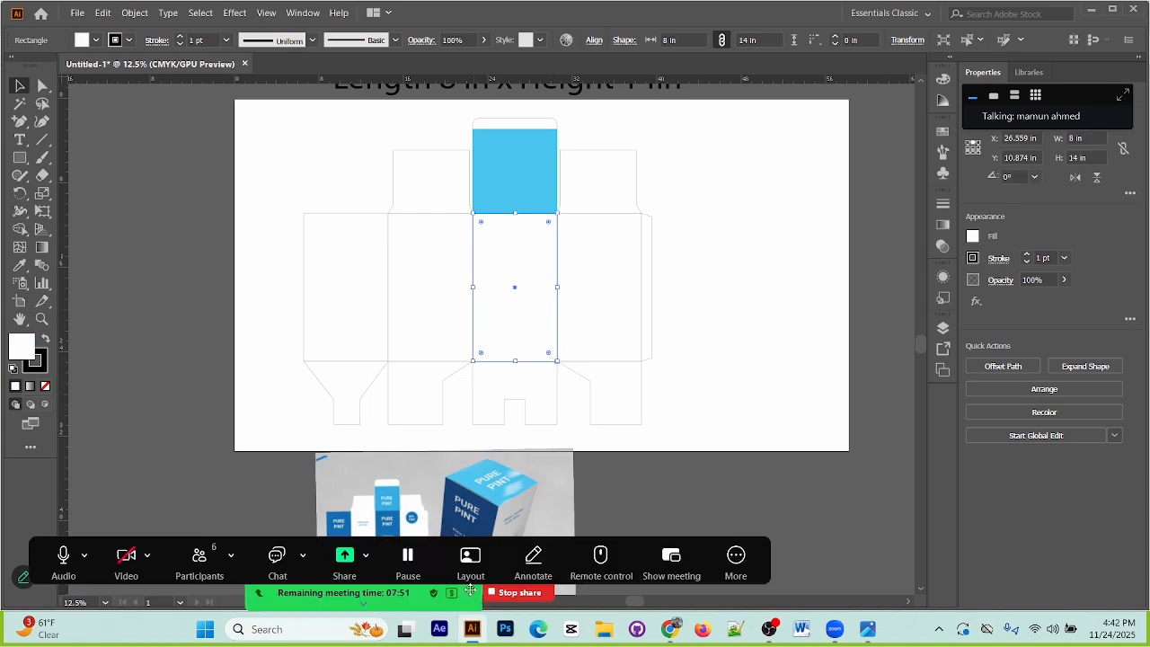
left_click(688, 486)
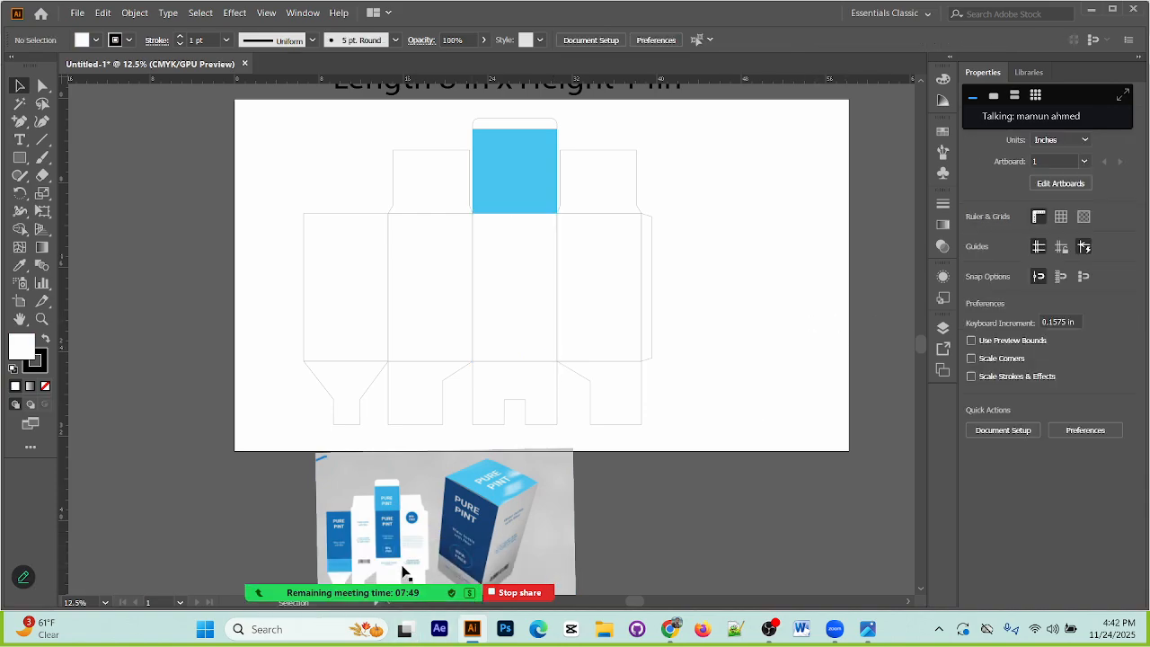
left_click(549, 362)
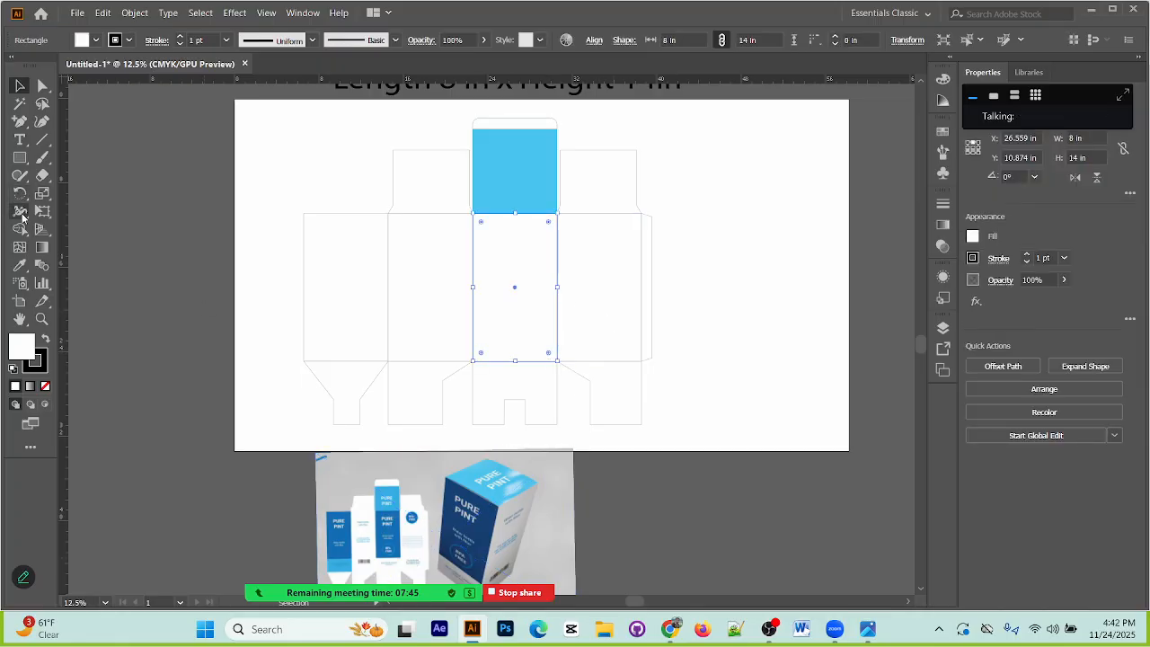
left_click(27, 267)
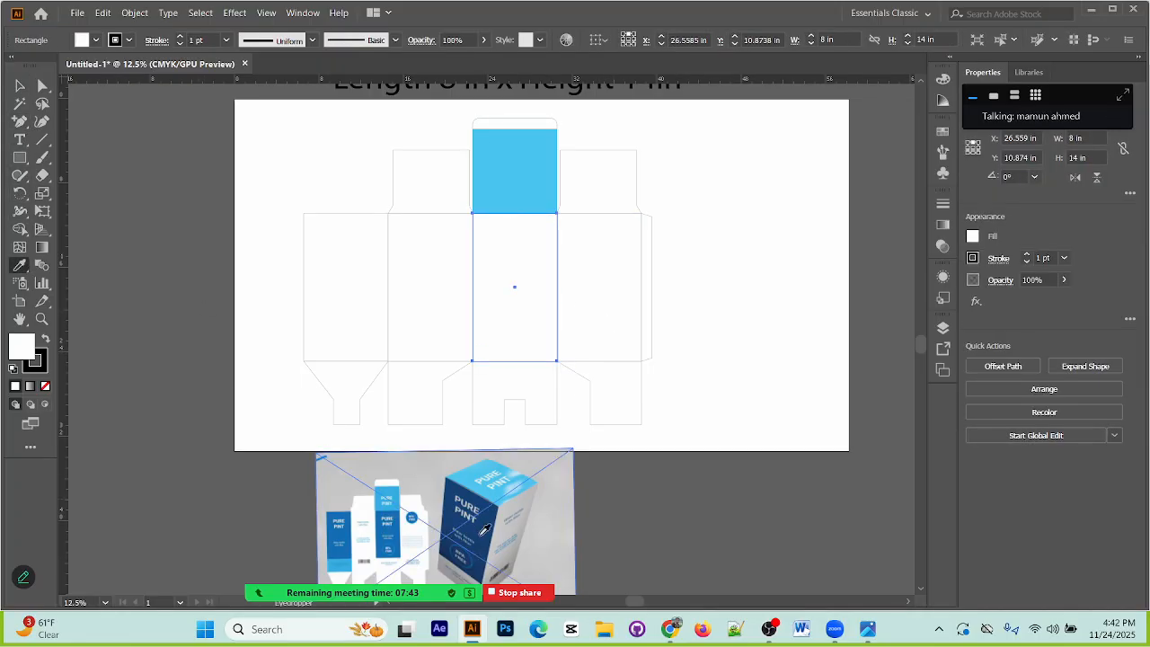
left_click(492, 509)
left_click(19, 86)
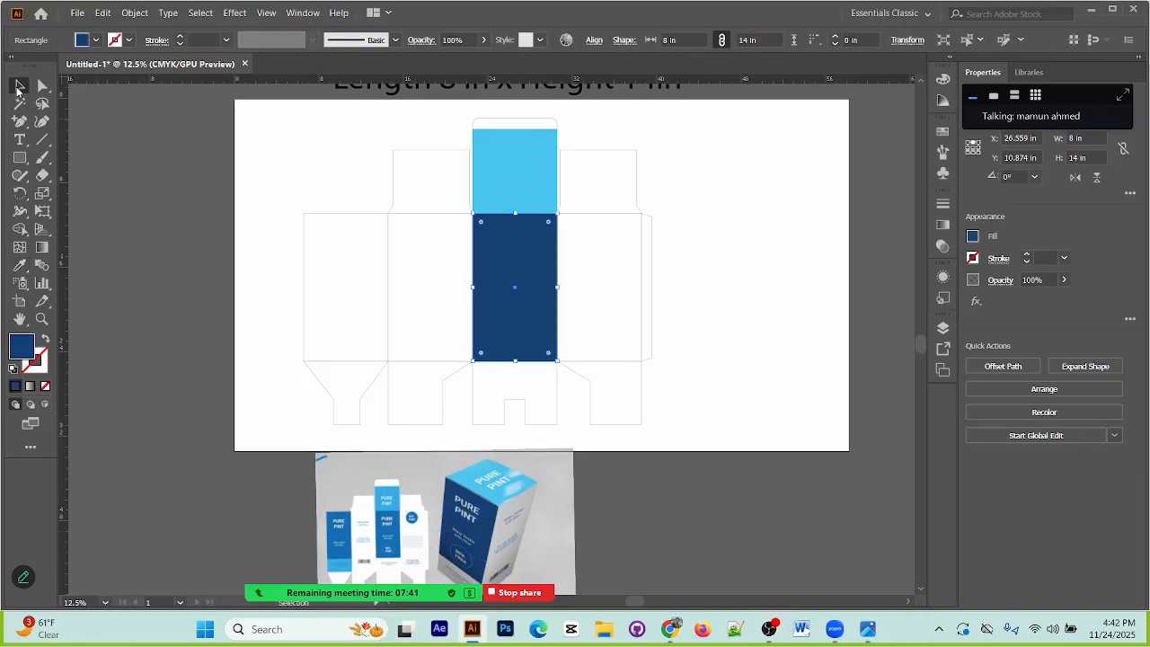
left_click(827, 297)
Step: Draw a band 8 in wide and about 2.4 in high along the dark blue panel's lower edge and fill it light grey
left_click(20, 157)
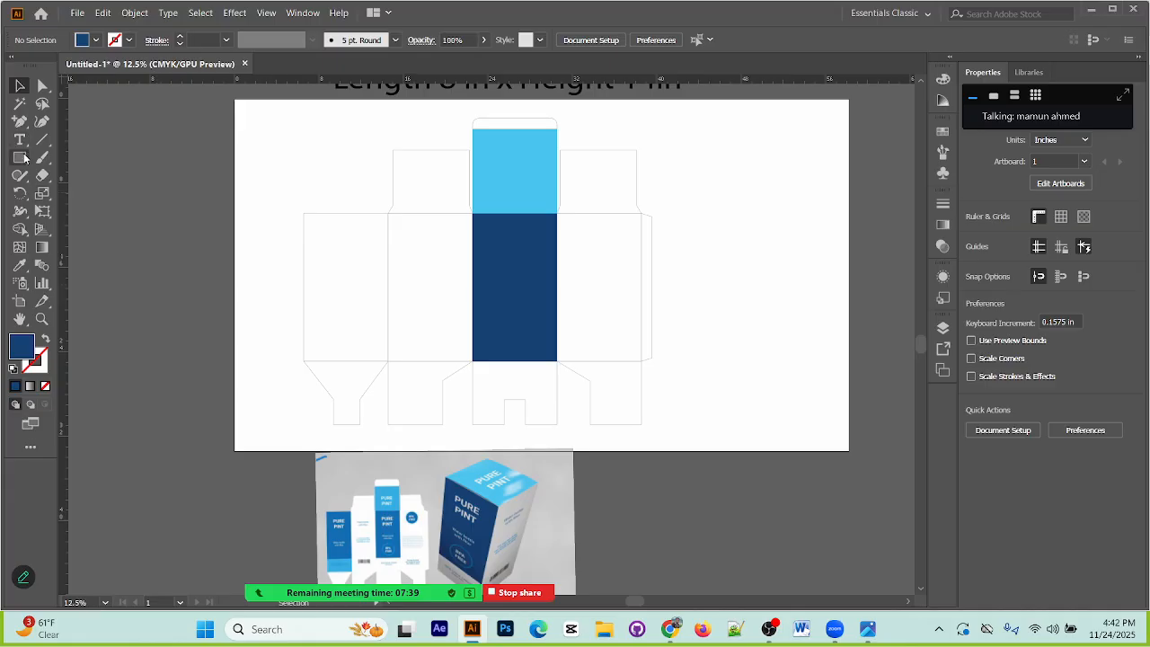
mouse_move(473, 334)
left_mouse_down()
mouse_move(477, 351)
mouse_move(557, 363)
left_mouse_up()
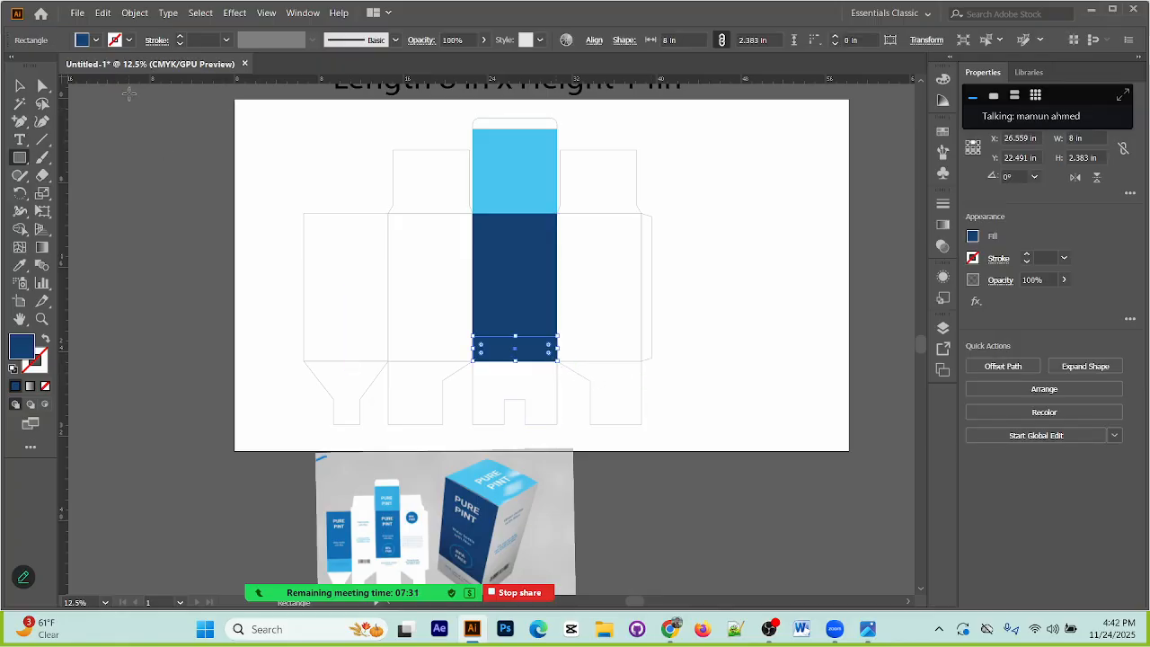
left_click(95, 40)
left_click(28, 69)
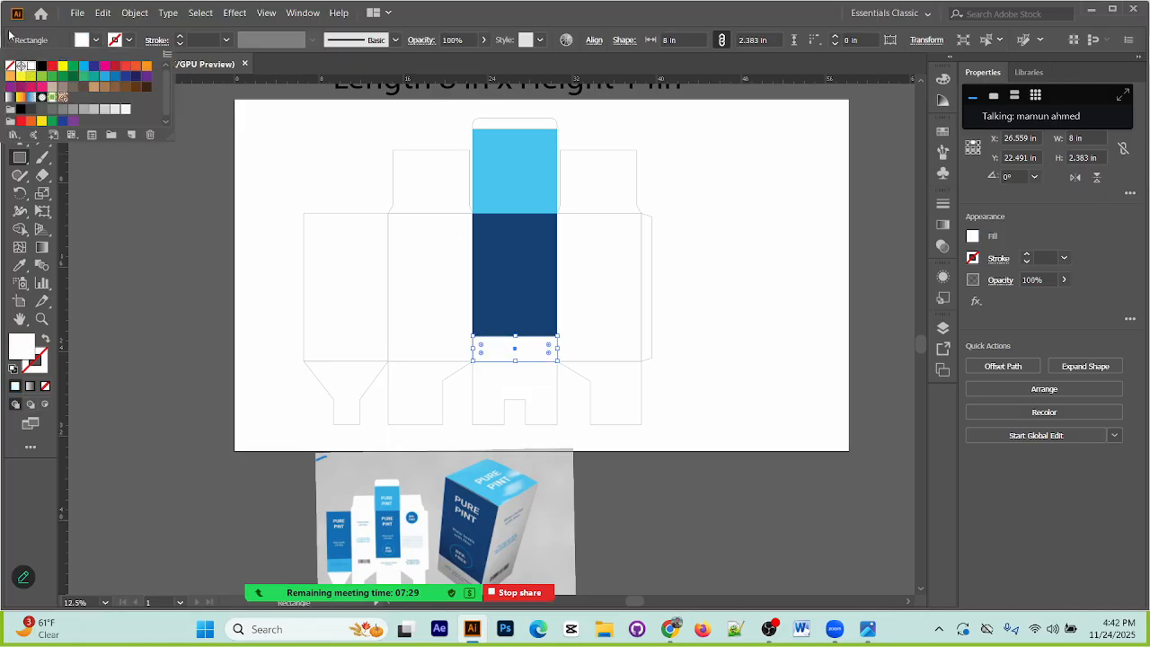
left_click(102, 108)
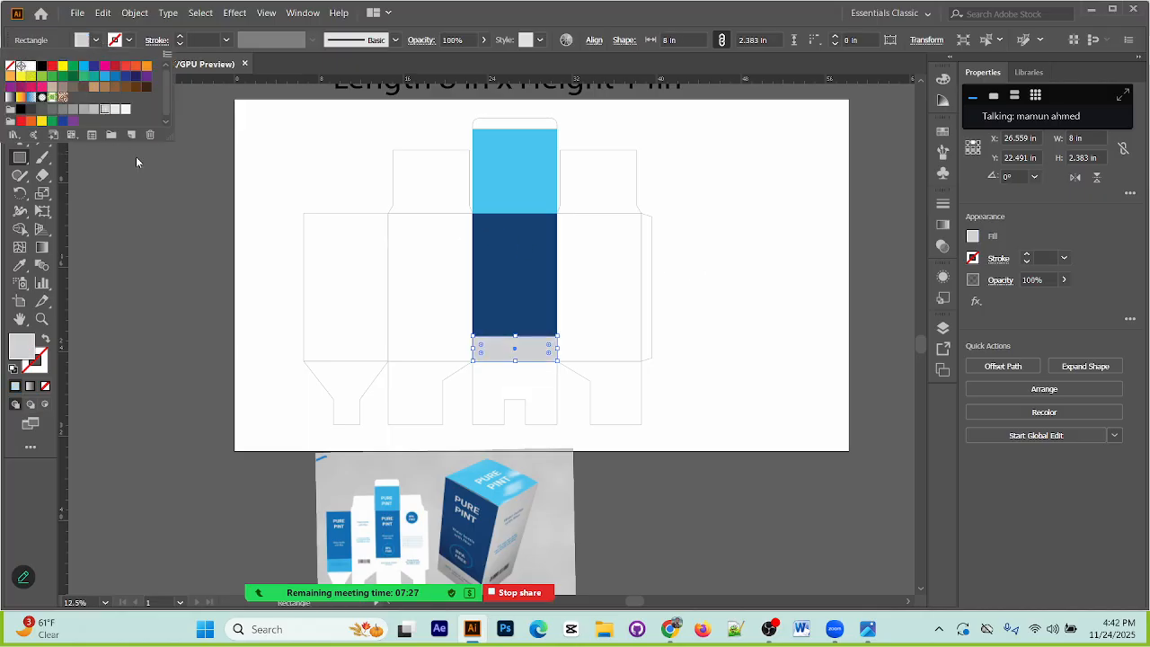
left_click(723, 203)
left_click(803, 296)
left_click(611, 339)
left_click(19, 85)
left_click(207, 228)
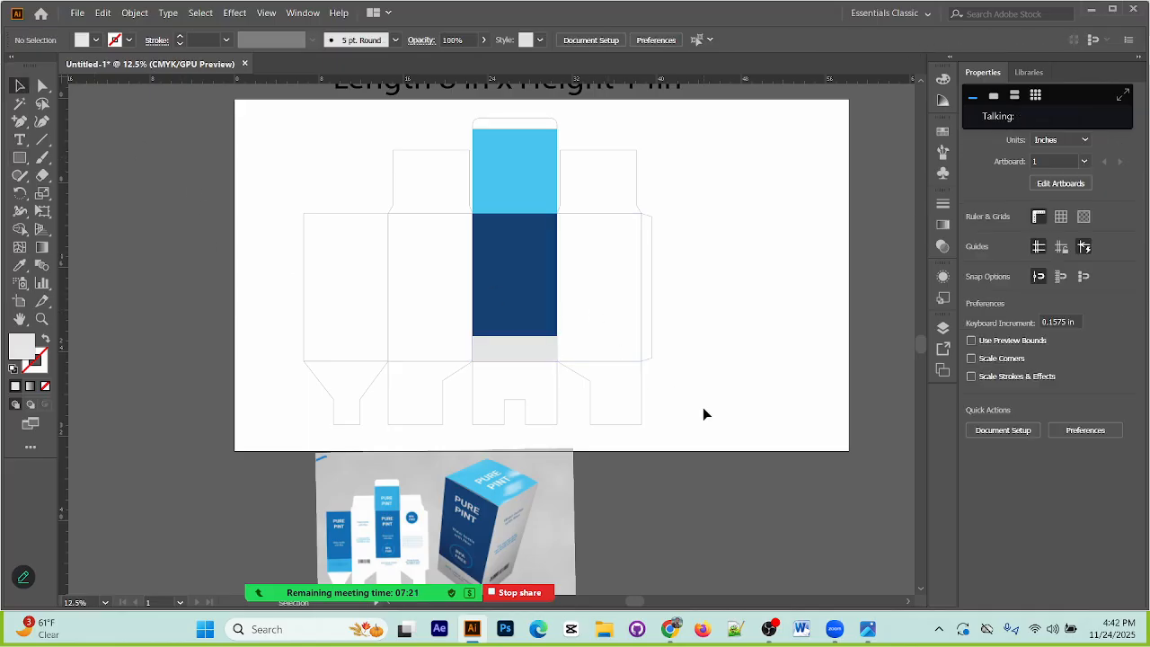
Step: Move the packaging reference image up over the artboard and back below it
mouse_move(477, 543)
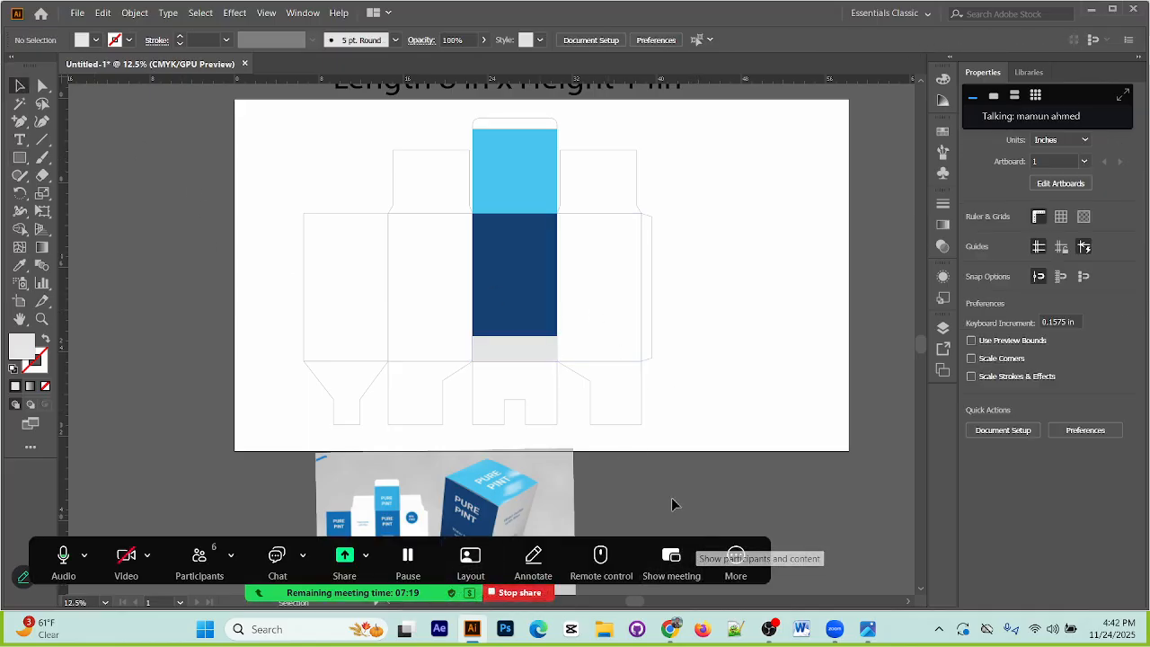
left_click_drag(559, 513, 492, 515)
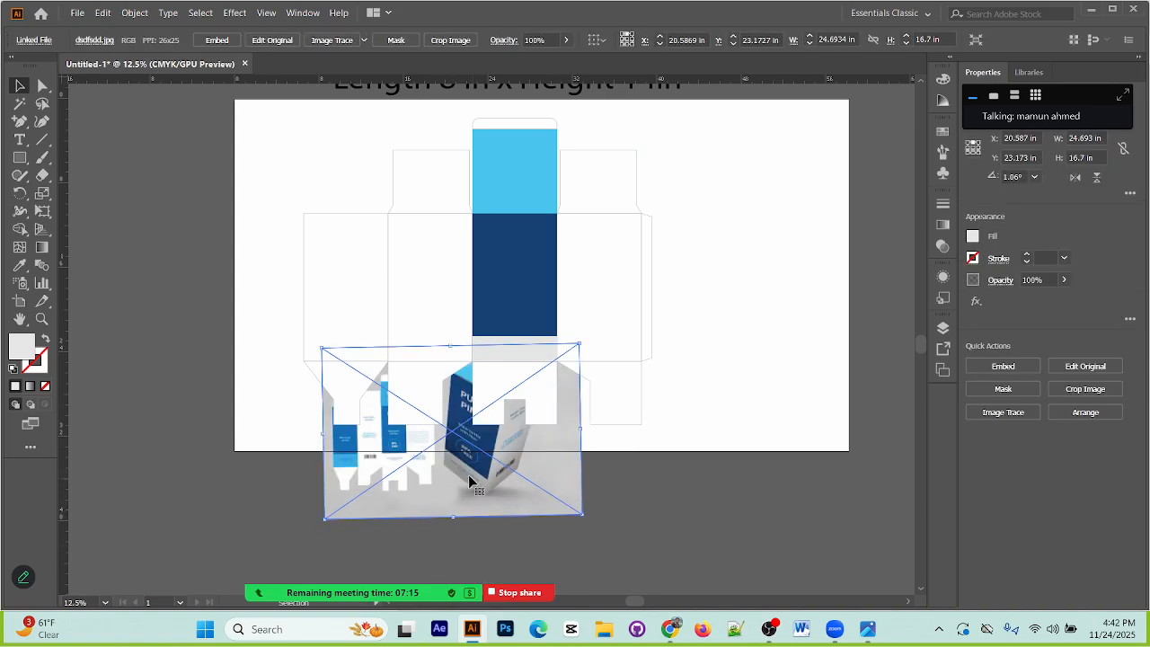
left_click_drag(512, 451, 518, 557)
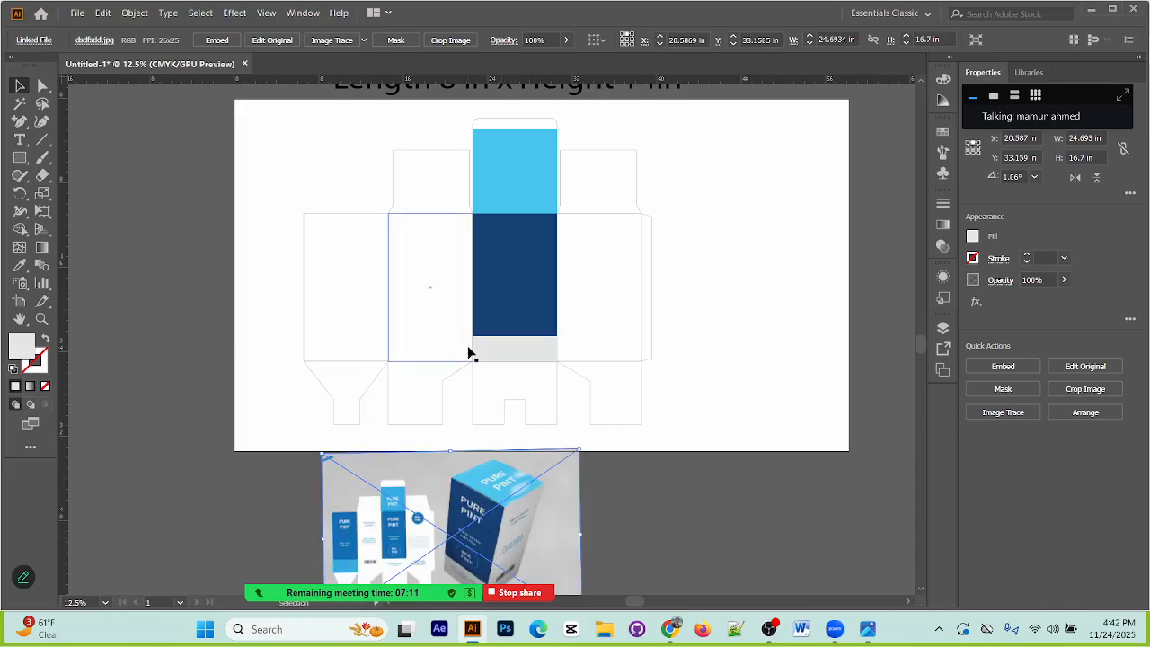
Step: Fill the second body panel, beside the dark blue one, with the lightest grey swatch
left_click(403, 366)
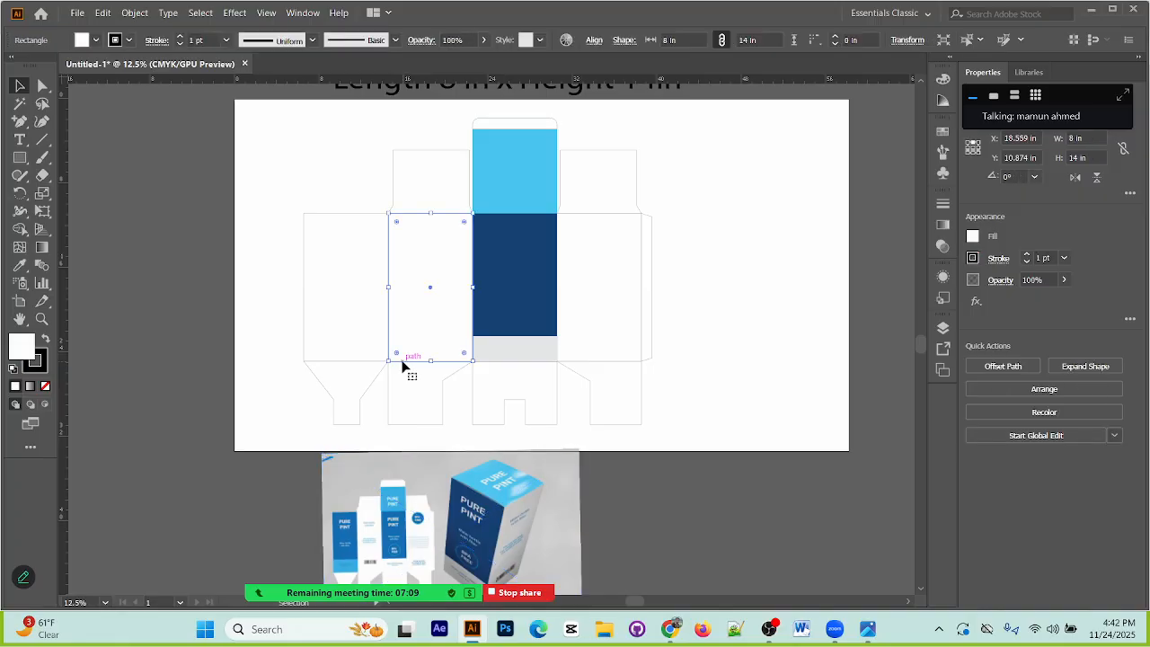
left_click(96, 39)
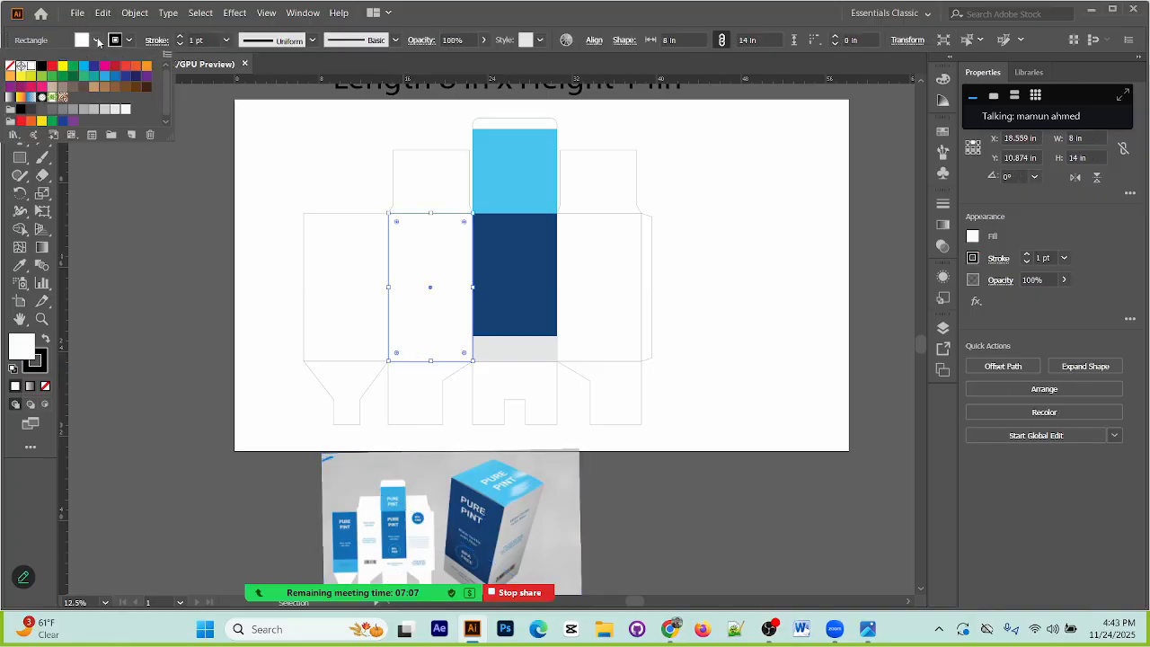
left_click(128, 111)
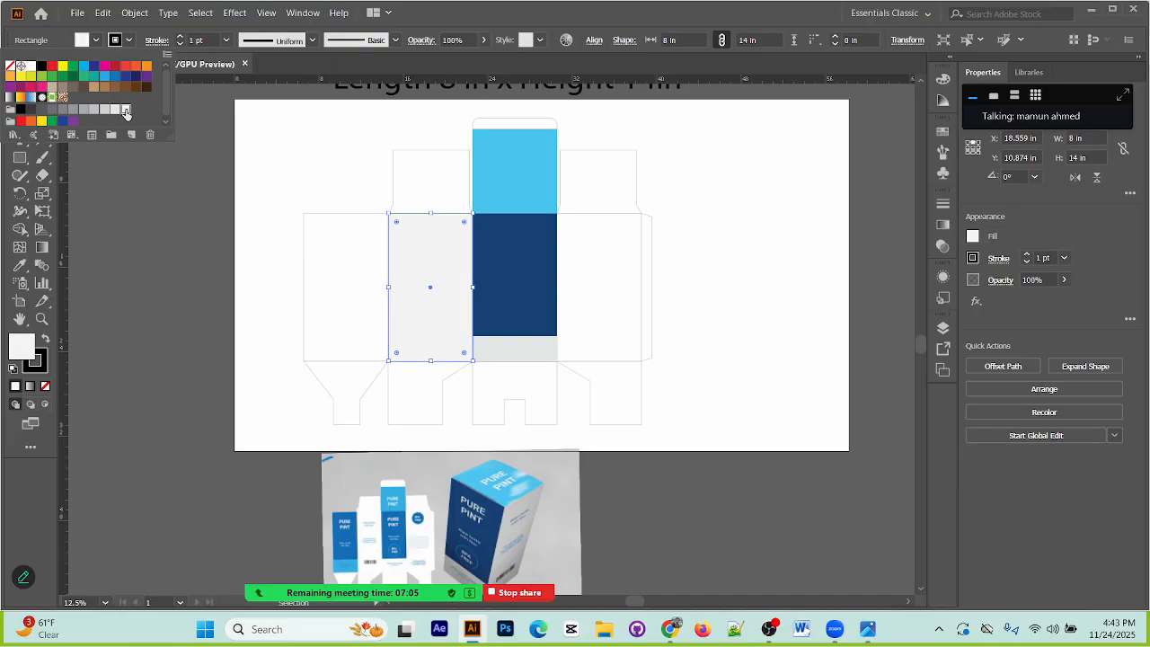
left_click(751, 253)
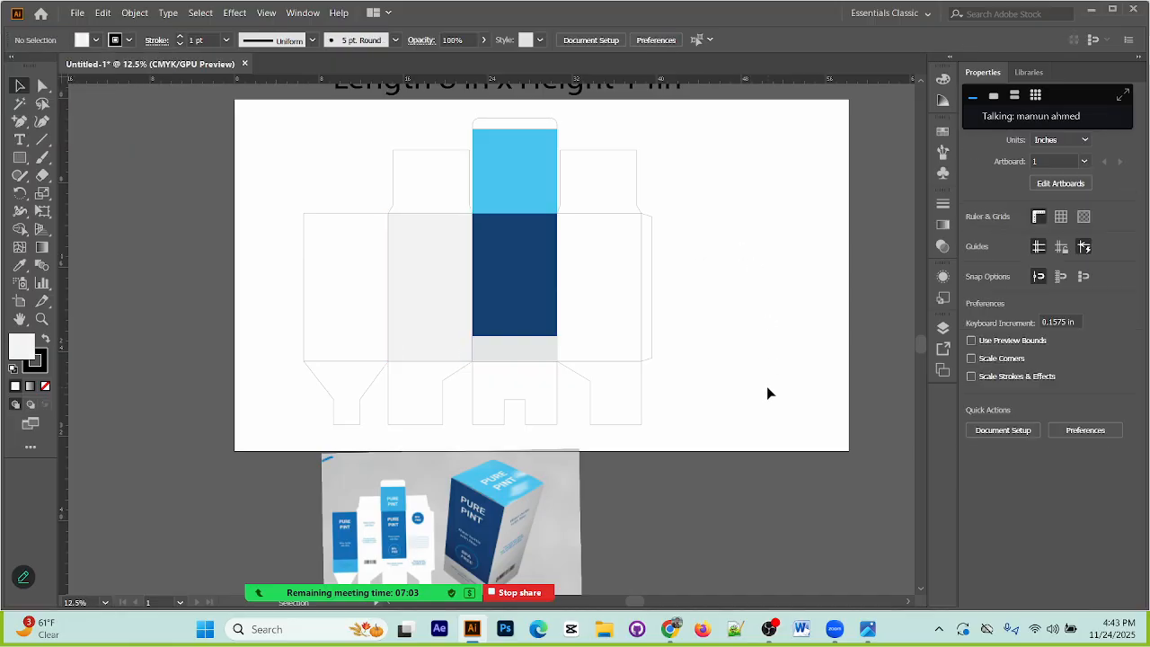
Step: Fill the fourth body panel with the light grey sampled from the second panel
left_click(635, 362)
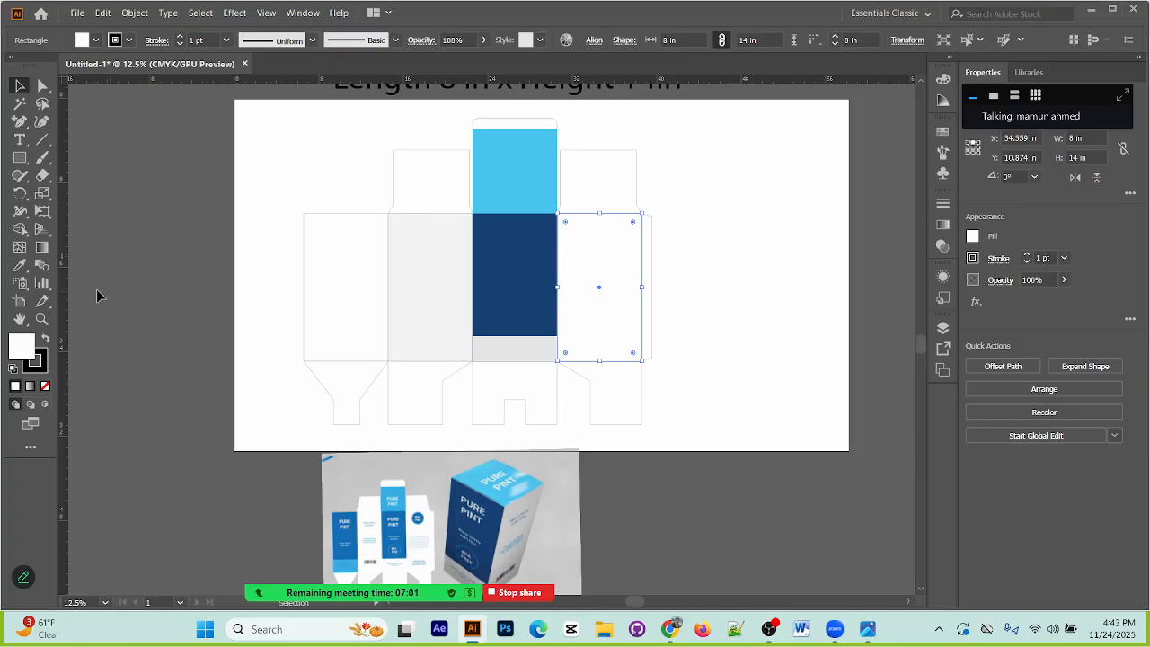
left_click(19, 265)
left_click(419, 278)
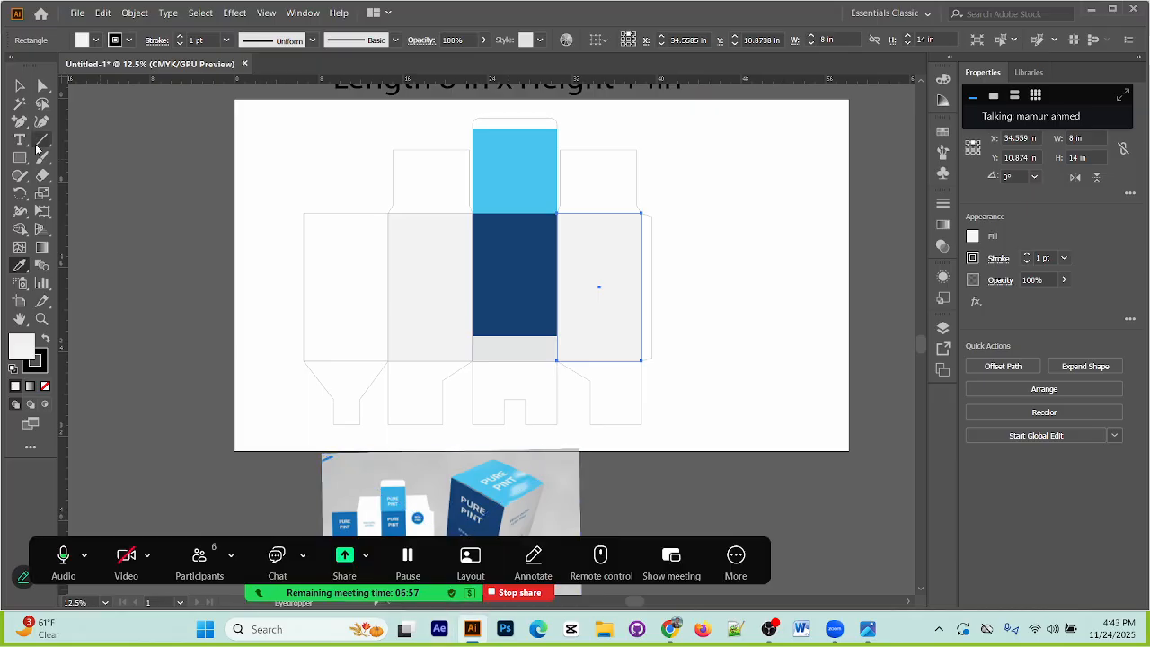
left_click(19, 85)
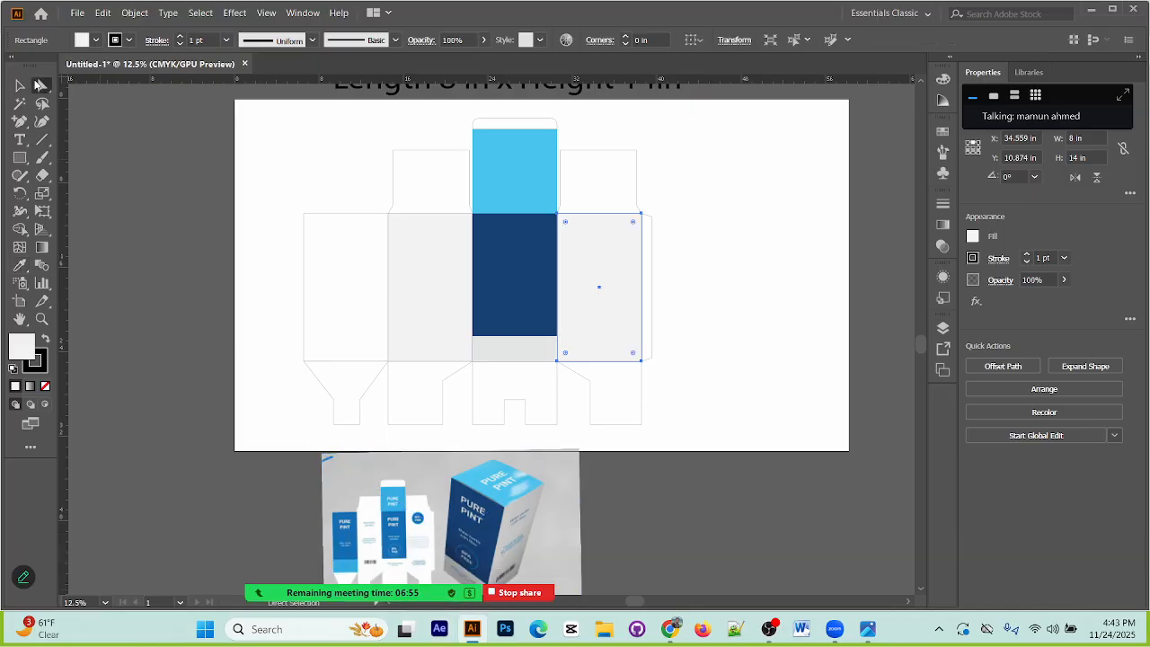
Step: Fill the first body panel with the dark blue sampled from the third body panel
left_click(696, 284)
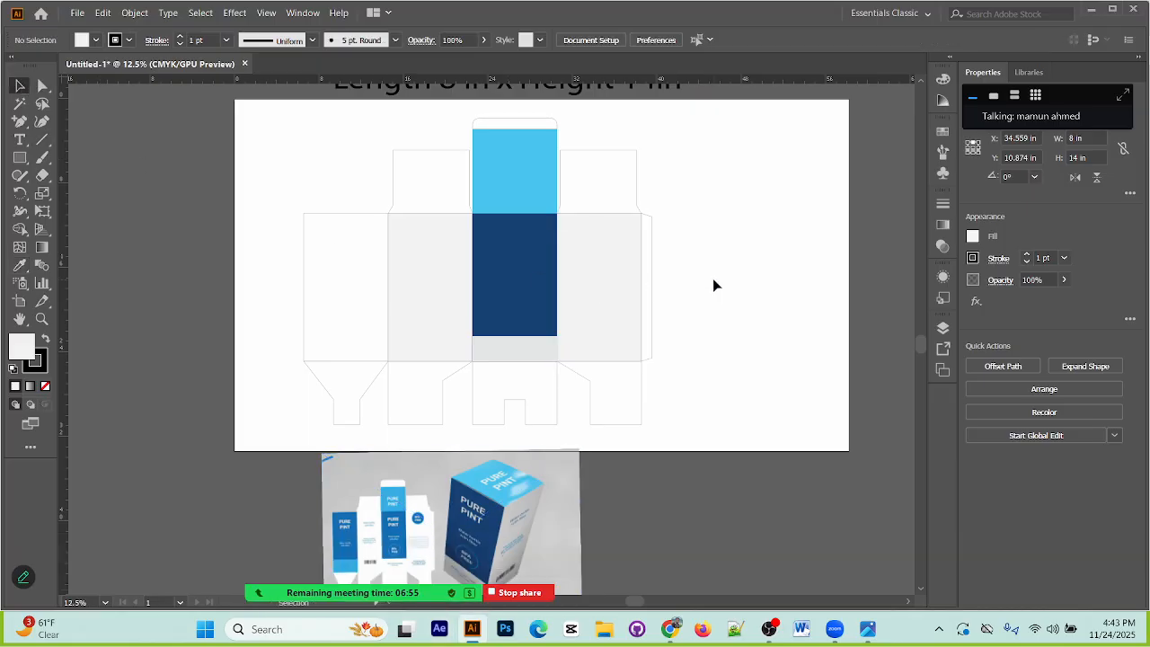
left_click(302, 327)
left_click(19, 266)
left_click(519, 257)
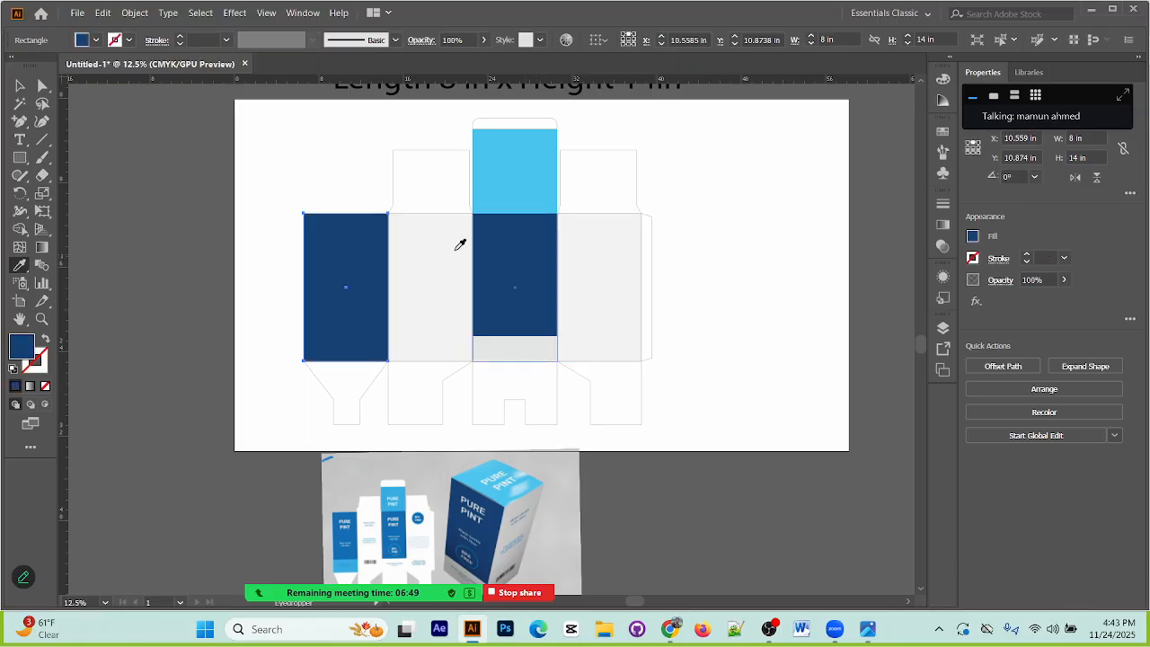
left_click(19, 85)
left_click(269, 139)
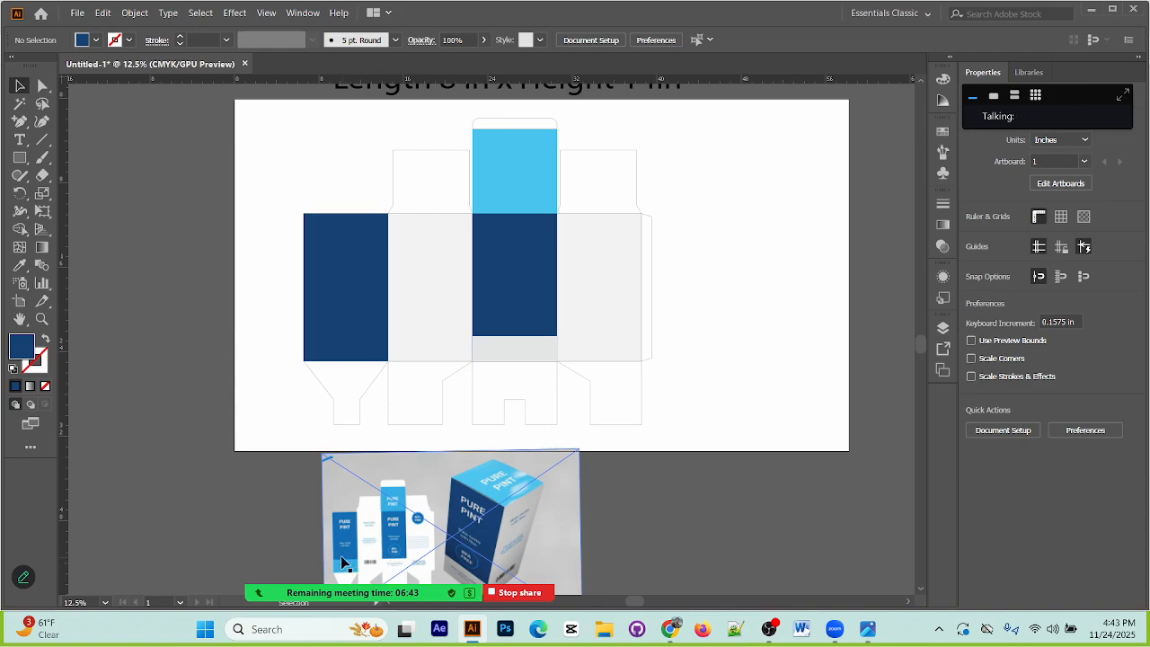
Step: Heighten the light grey band to about 3.06 in and copy it onto the first body panel's lower edge
left_click(507, 339)
left_click_drag(518, 336, 366, 342)
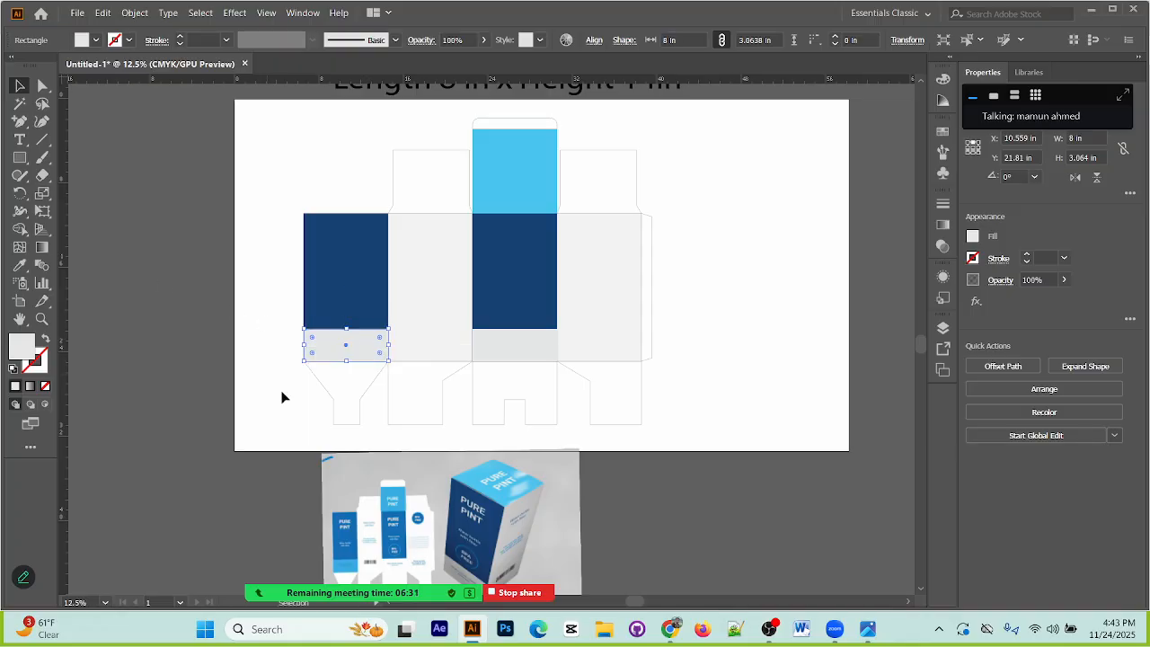
Step: Fill the first panel's lower band with the light blue sampled from the top panel
key("i")
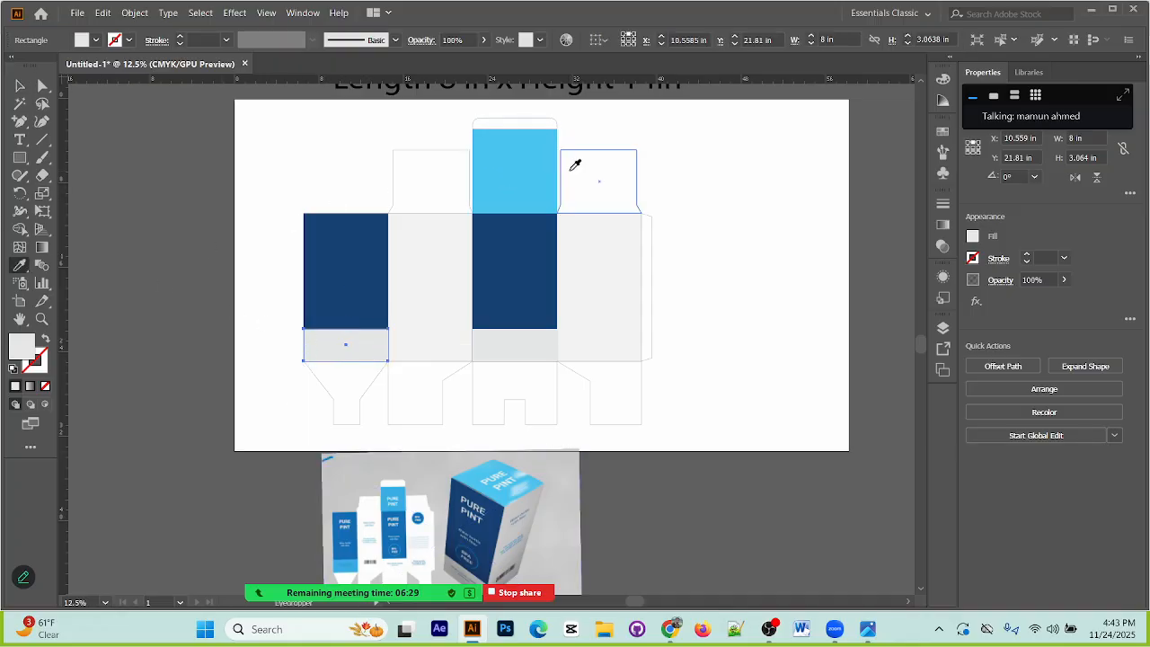
left_click(545, 170)
left_click(22, 87)
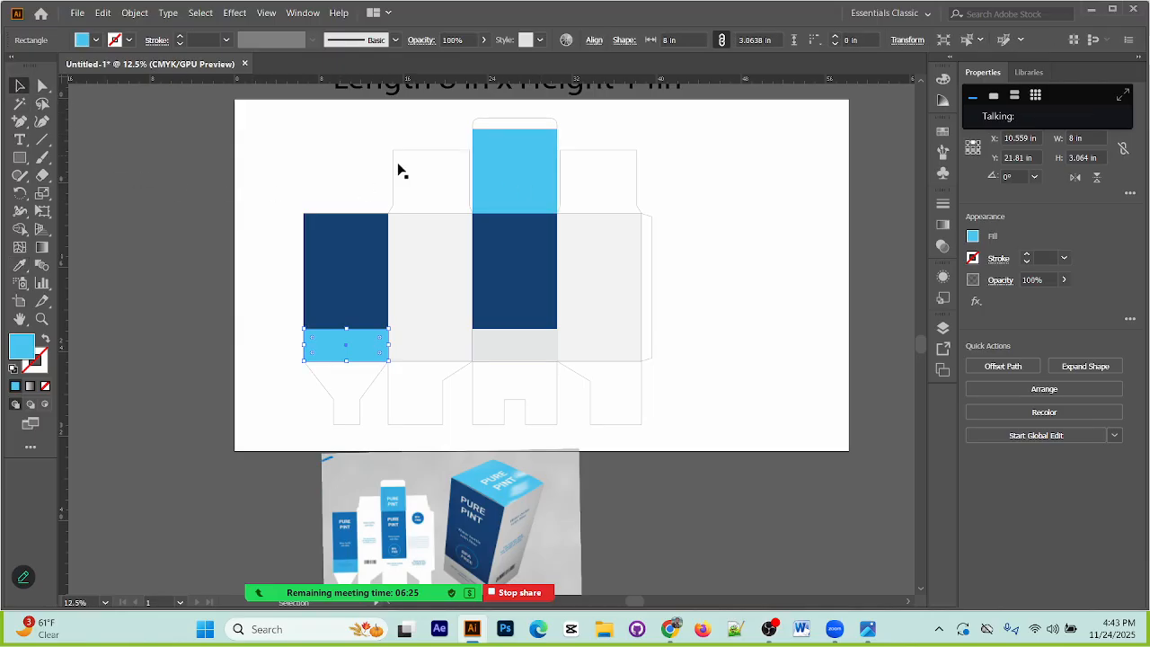
left_click(735, 201)
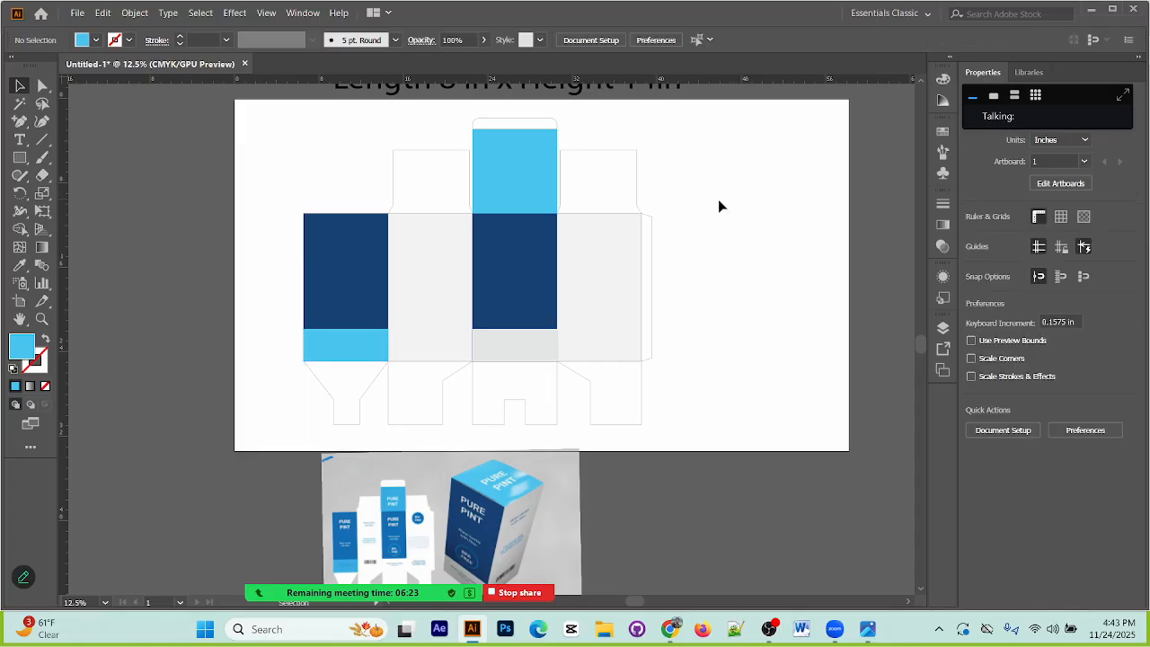
Step: Fill the flap above the fourth body panel with the light grey sampled from that panel
left_click(632, 200)
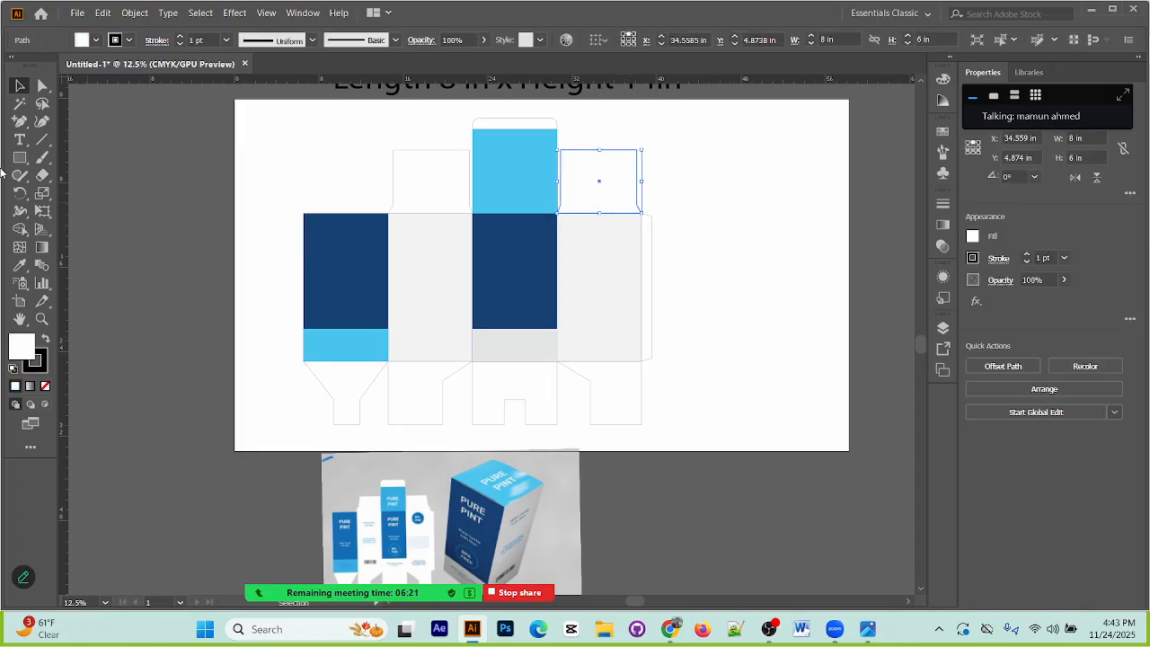
left_click(19, 265)
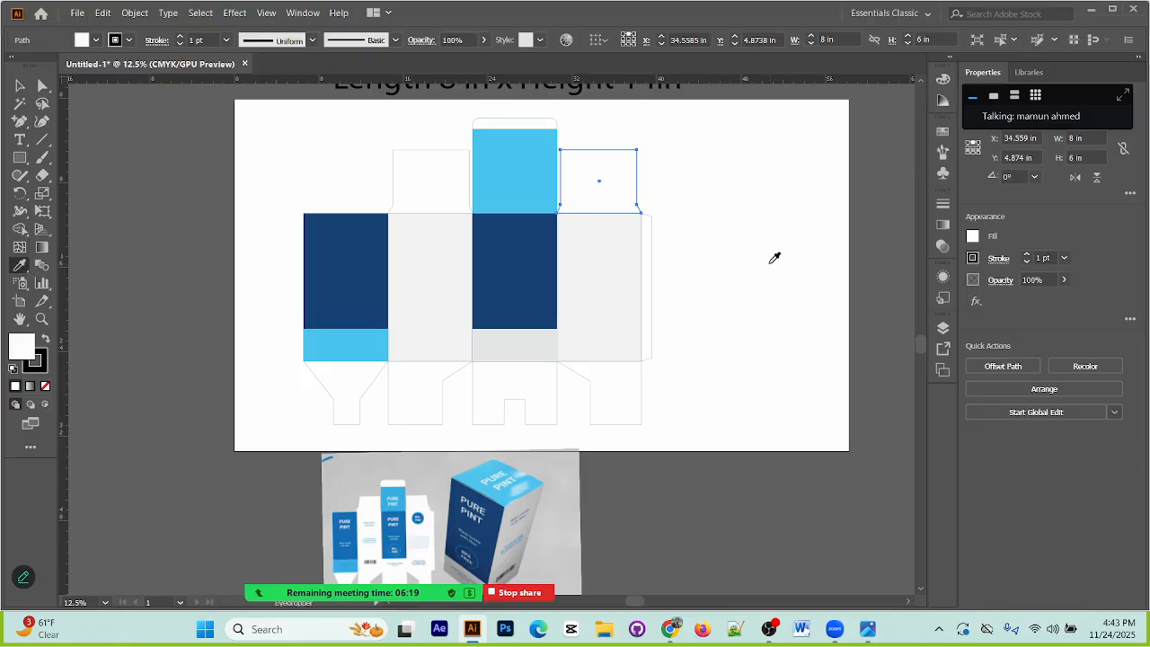
left_click(634, 243)
left_click(19, 85)
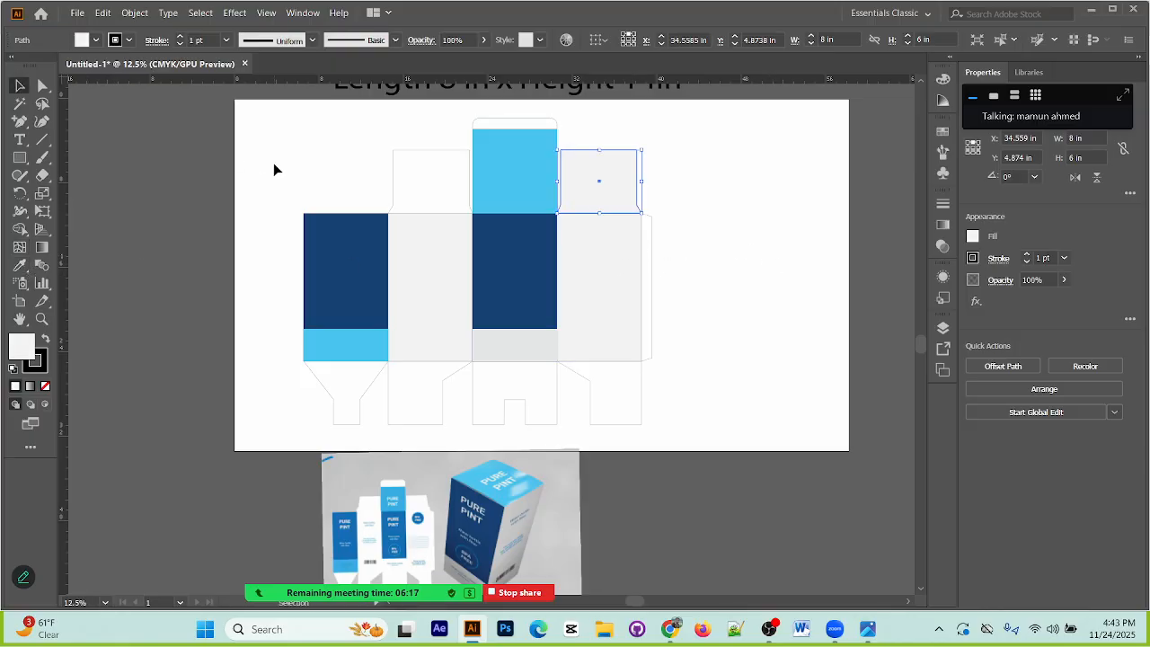
left_click(273, 162)
Step: Fill the flap above the second body panel with the light grey sampled from that panel
left_click(437, 187)
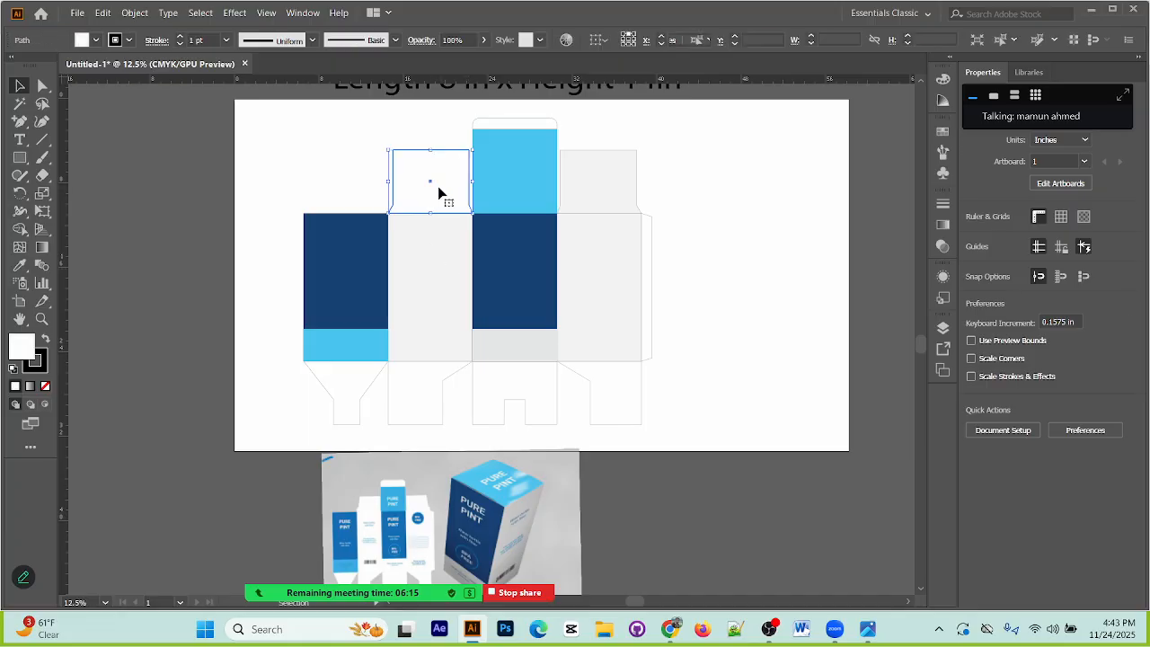
left_click(19, 265)
left_click(456, 237)
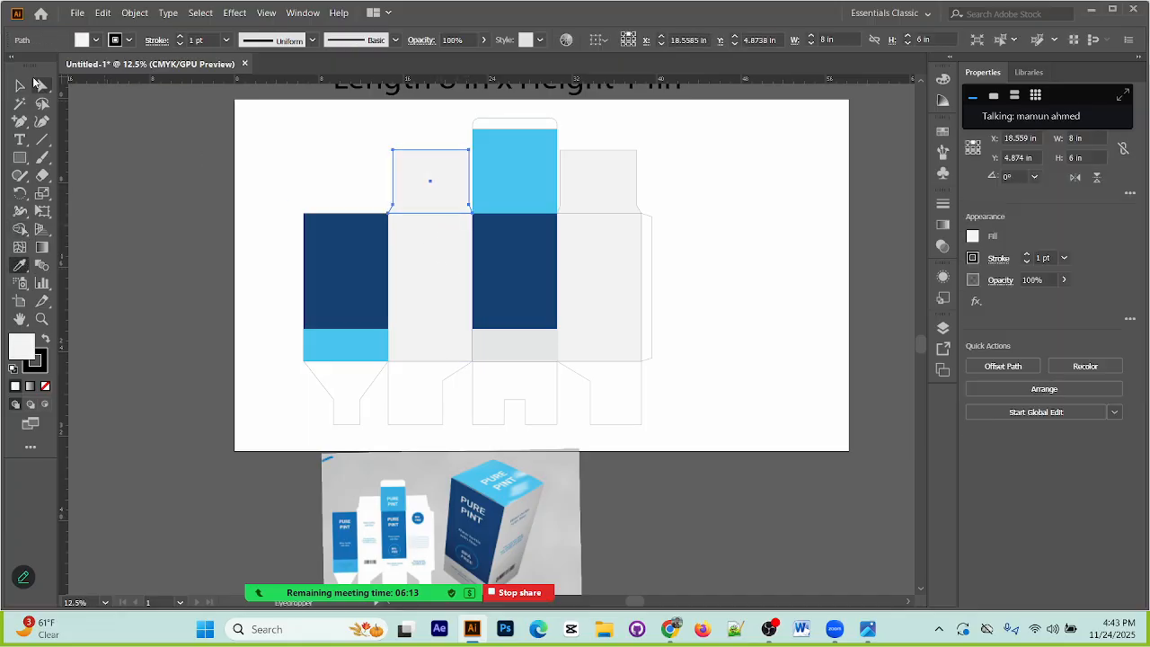
left_click(19, 86)
left_click(209, 136)
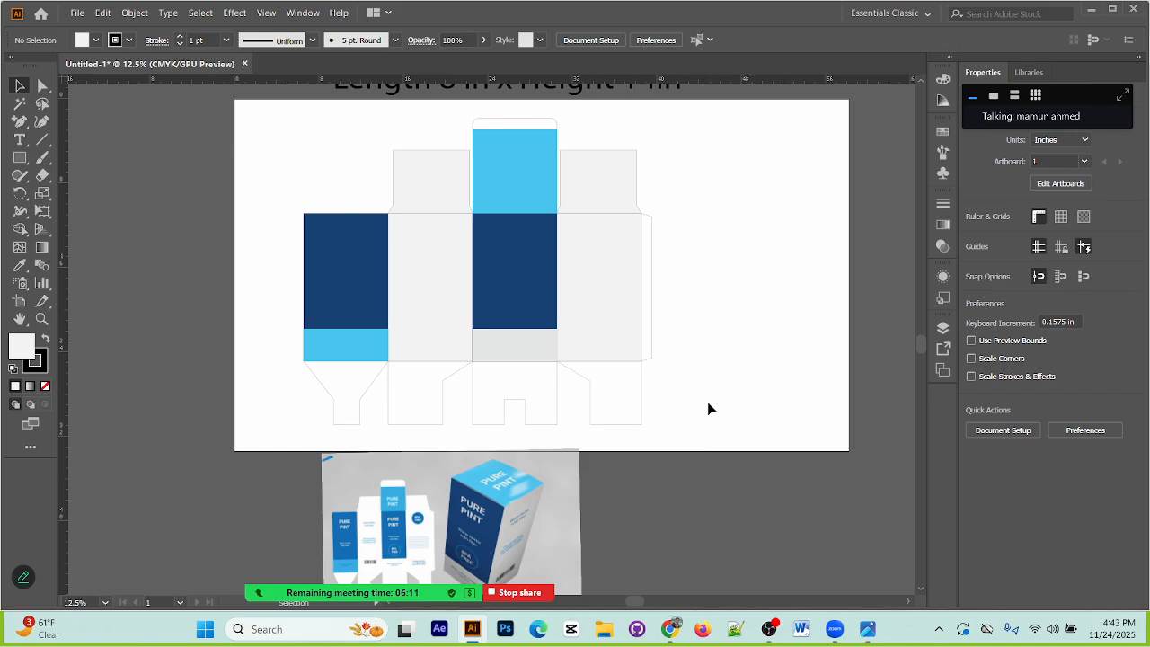
Step: Fill all four bottom flaps together with the light grey sampled from the fourth body panel
left_click_drag(708, 408, 309, 407)
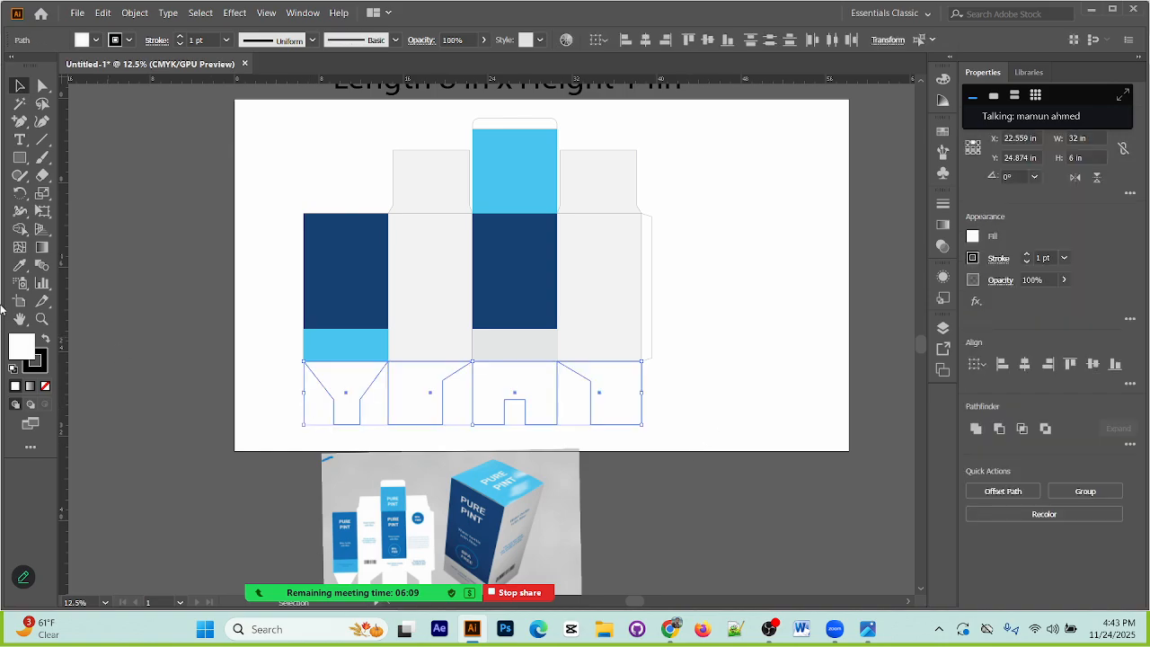
left_click(19, 265)
left_click(596, 246)
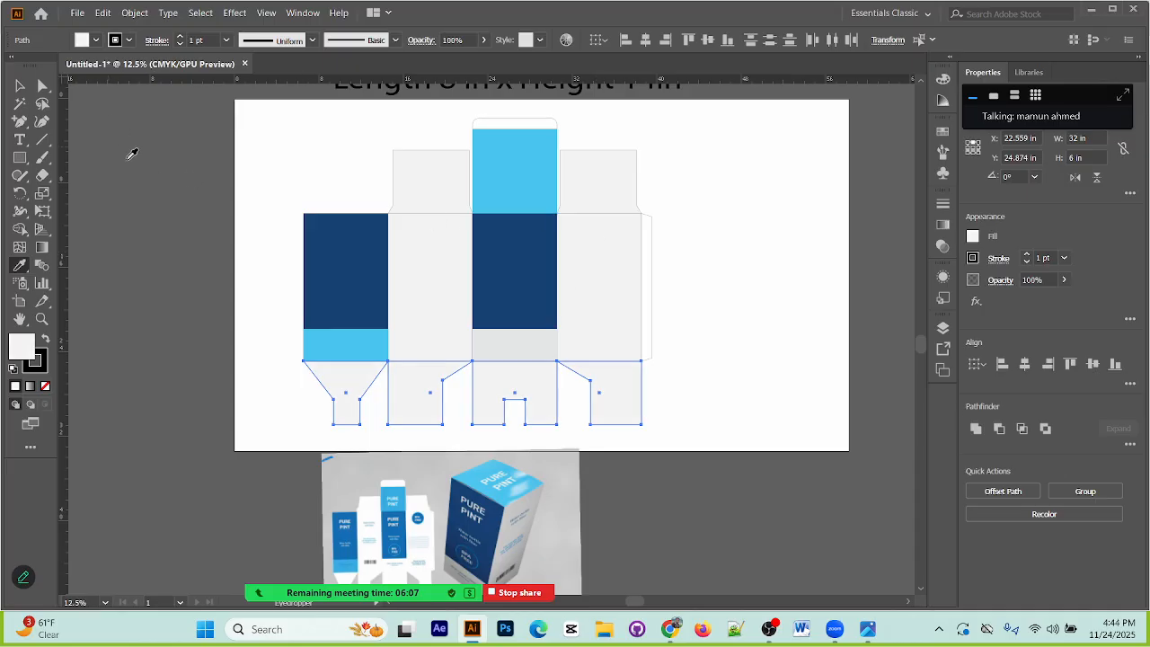
left_click(19, 85)
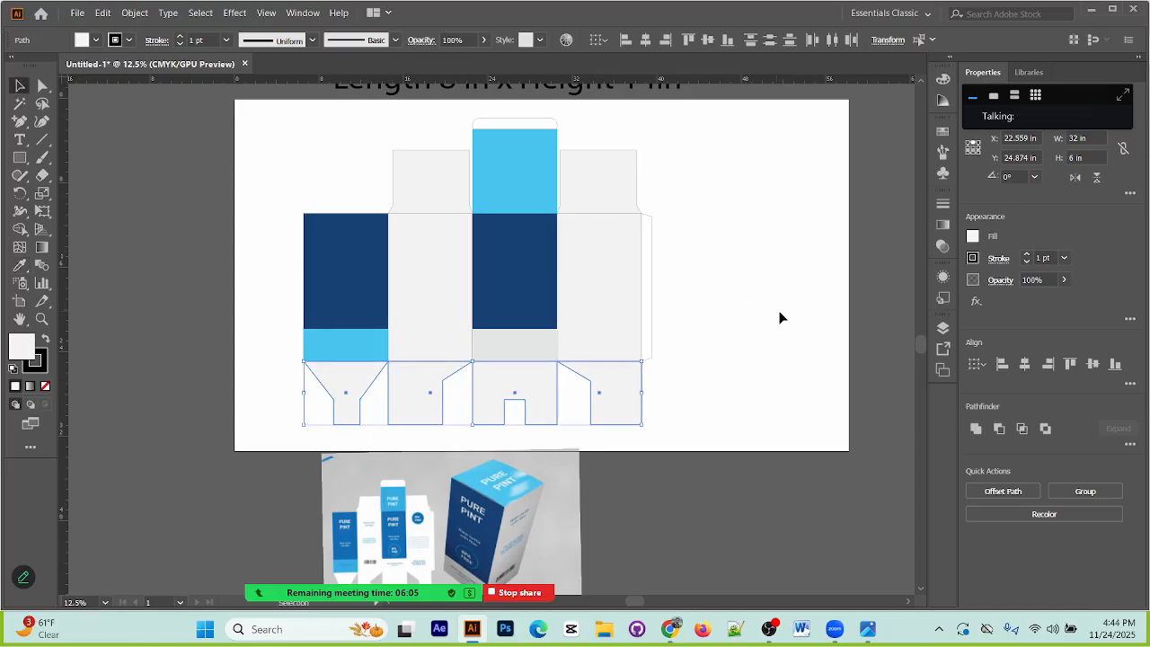
left_click(751, 313)
Step: Fill the narrow glue flap beside the fourth body panel with the light grey sampled from a bottom flap
left_click_drag(700, 309, 640, 286)
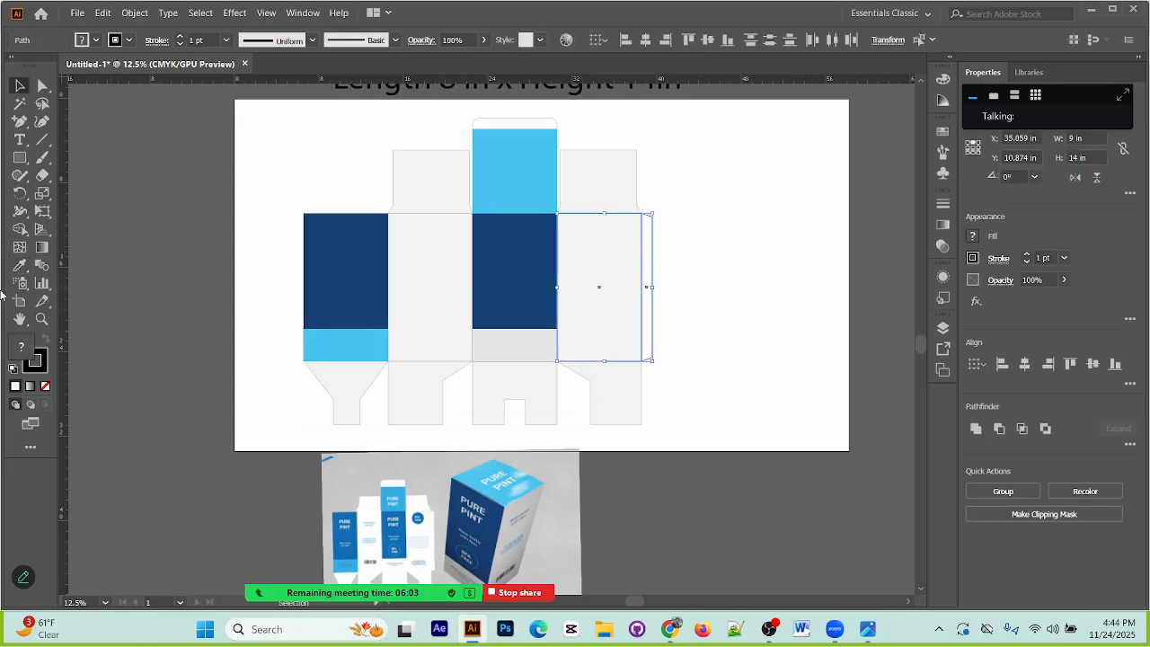
left_click(19, 266)
left_click(432, 382)
key("v")
left_click(757, 207)
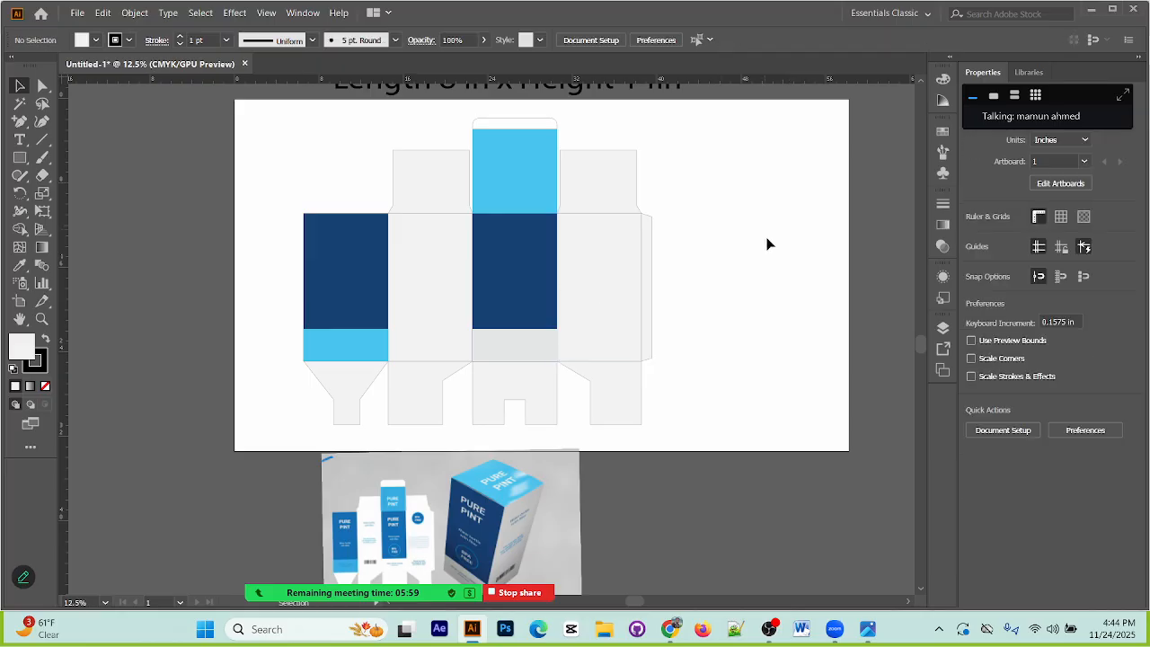
Step: Add the text "PURE PINT" on two lines beside the packaging reference image
scroll(741, 338, "down", 2)
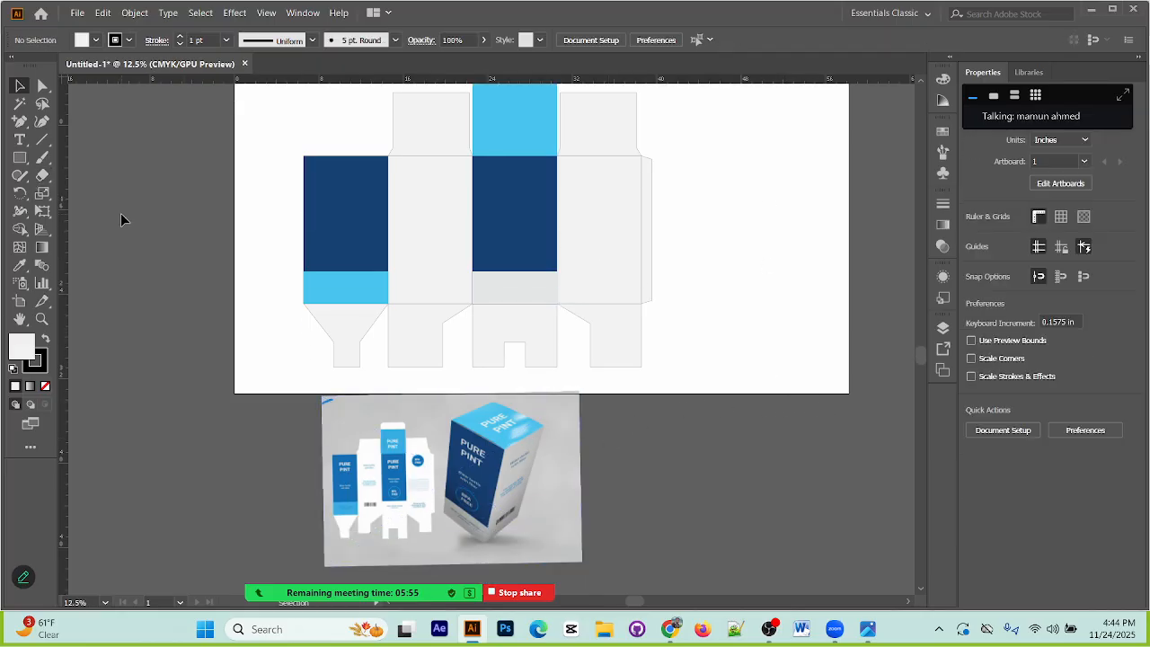
left_click(20, 138)
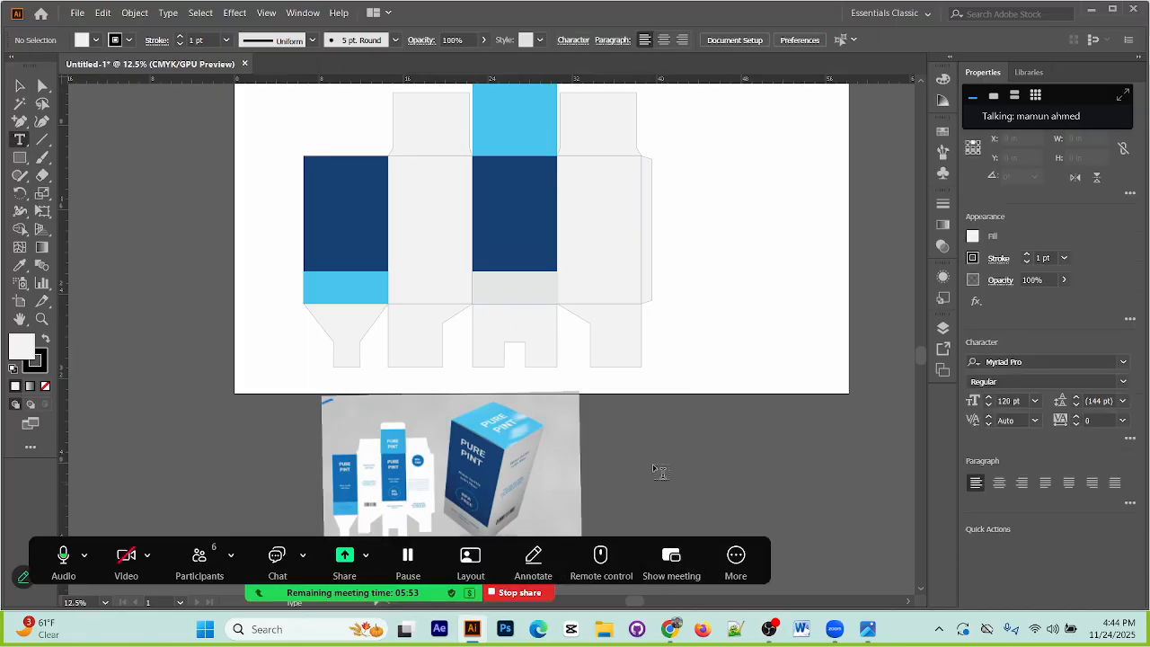
left_click(614, 405)
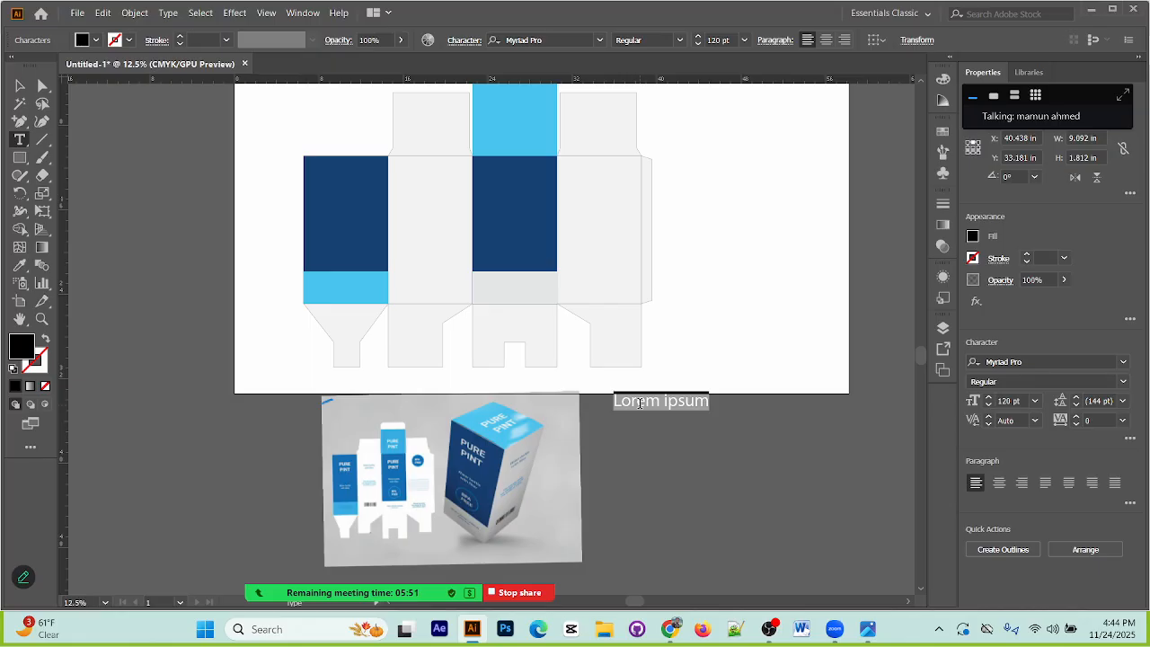
type("Pure")
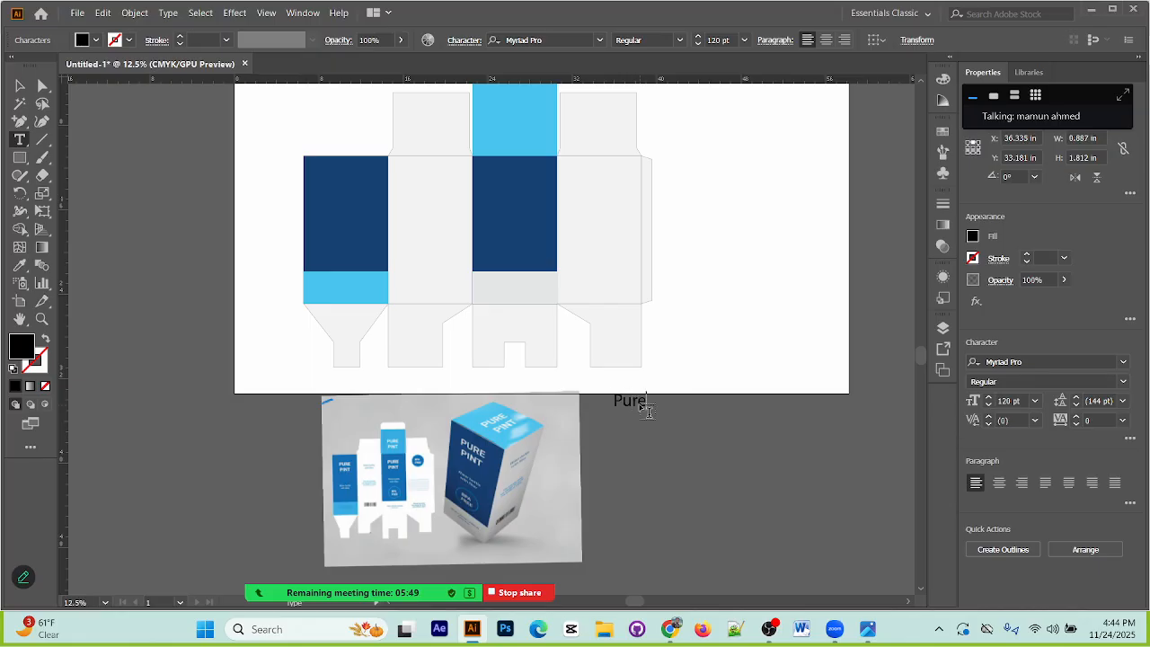
key("BackSpace")
key("BackSpace")
key("BackSpace")
key("BackSpace")
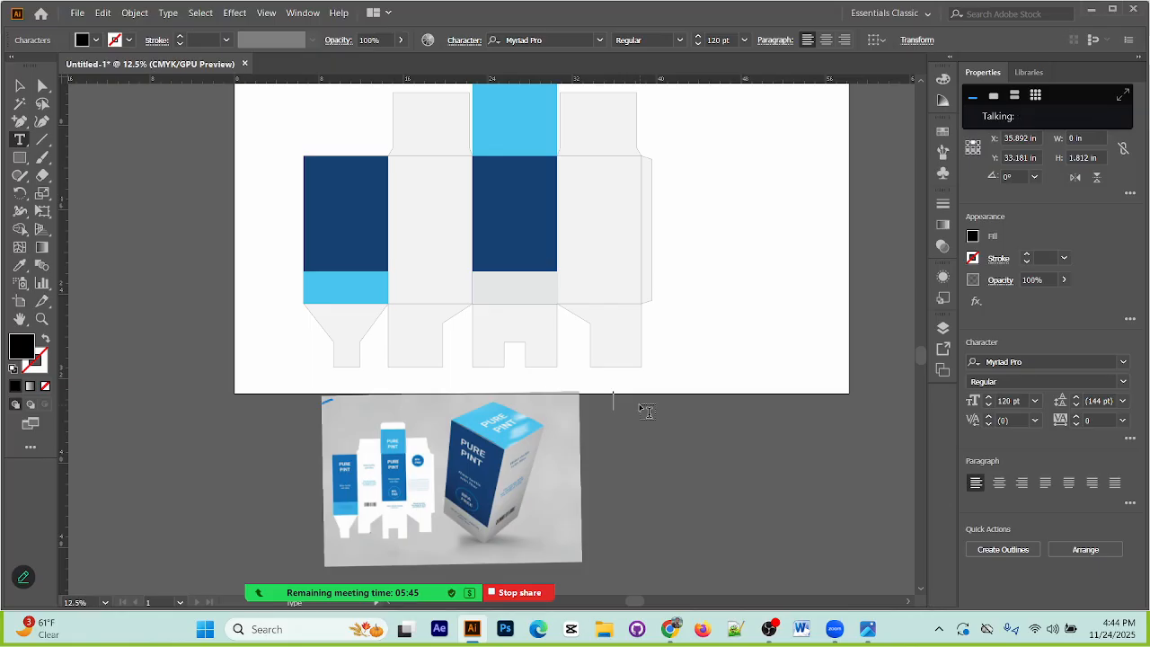
type("URE")
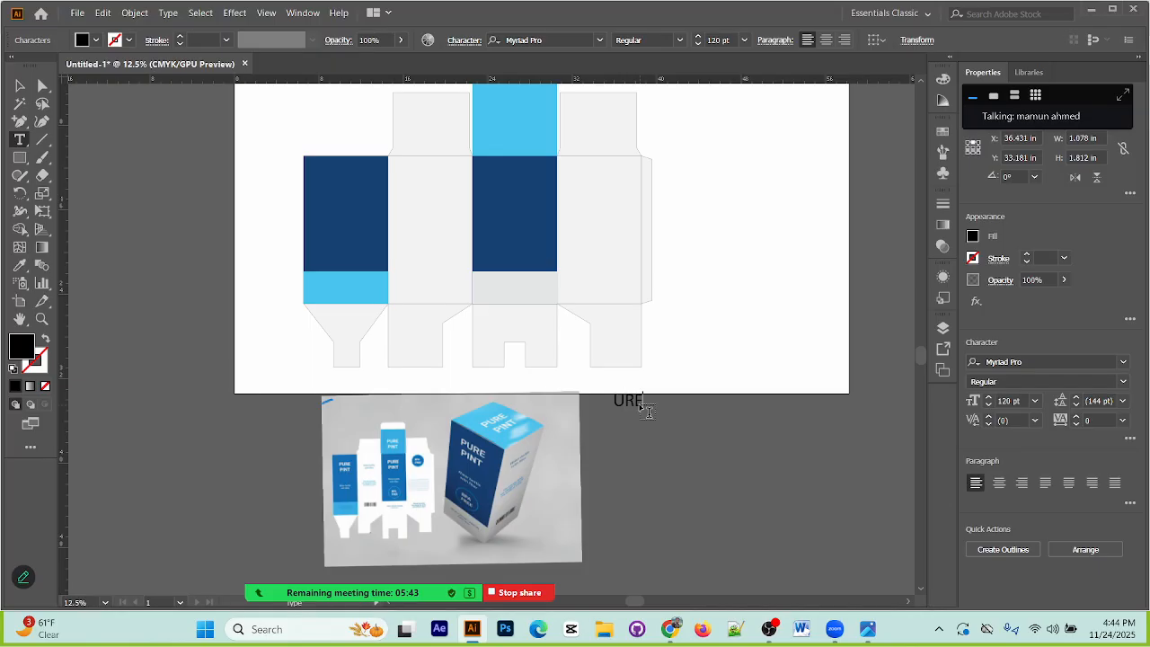
type("UR")
type("PINT")
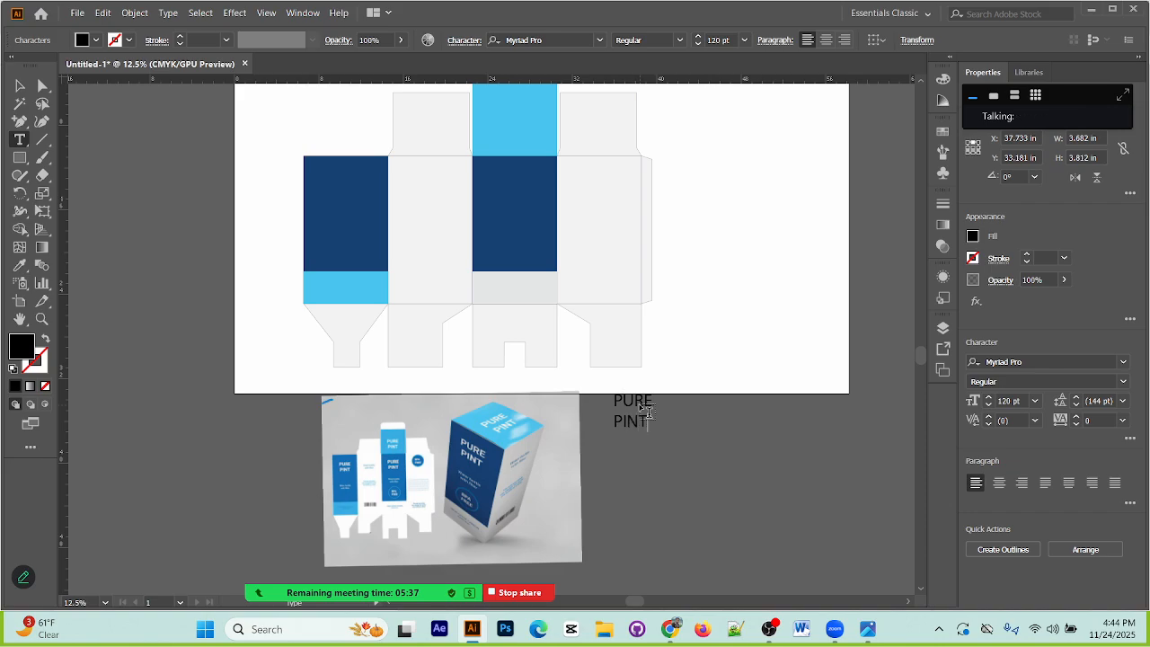
left_click(13, 89)
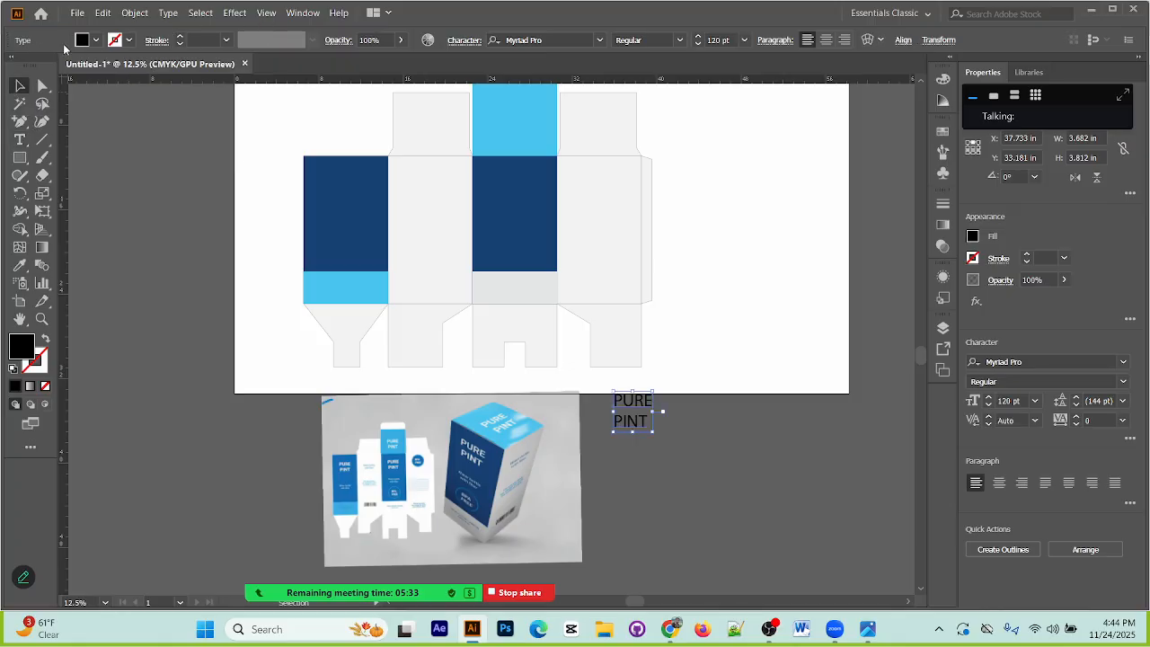
Step: Format the PURE PINT text as white Arial Bold and centre its lines
left_click(83, 40)
left_click(30, 67)
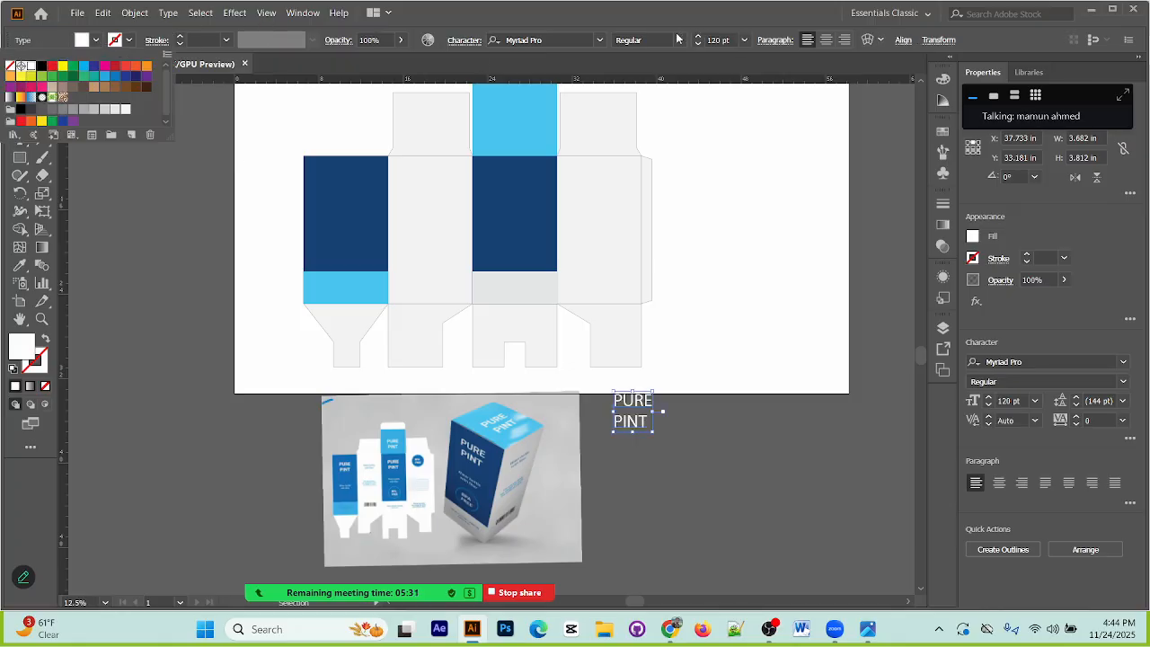
left_click(602, 40)
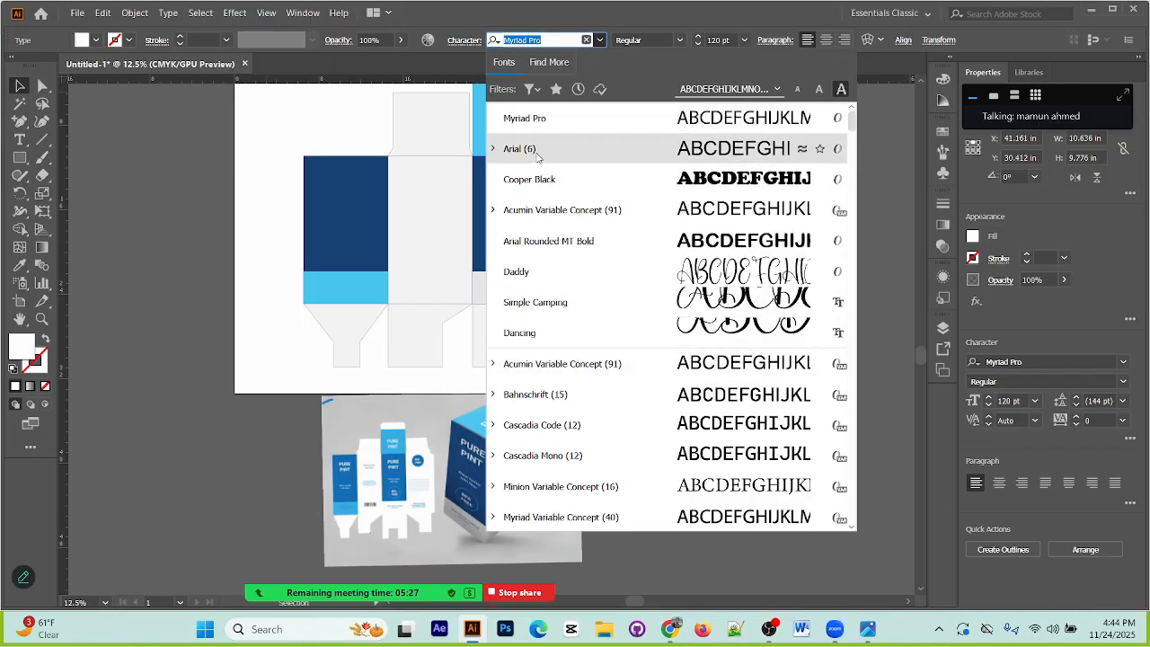
left_click(538, 149)
left_click(680, 39)
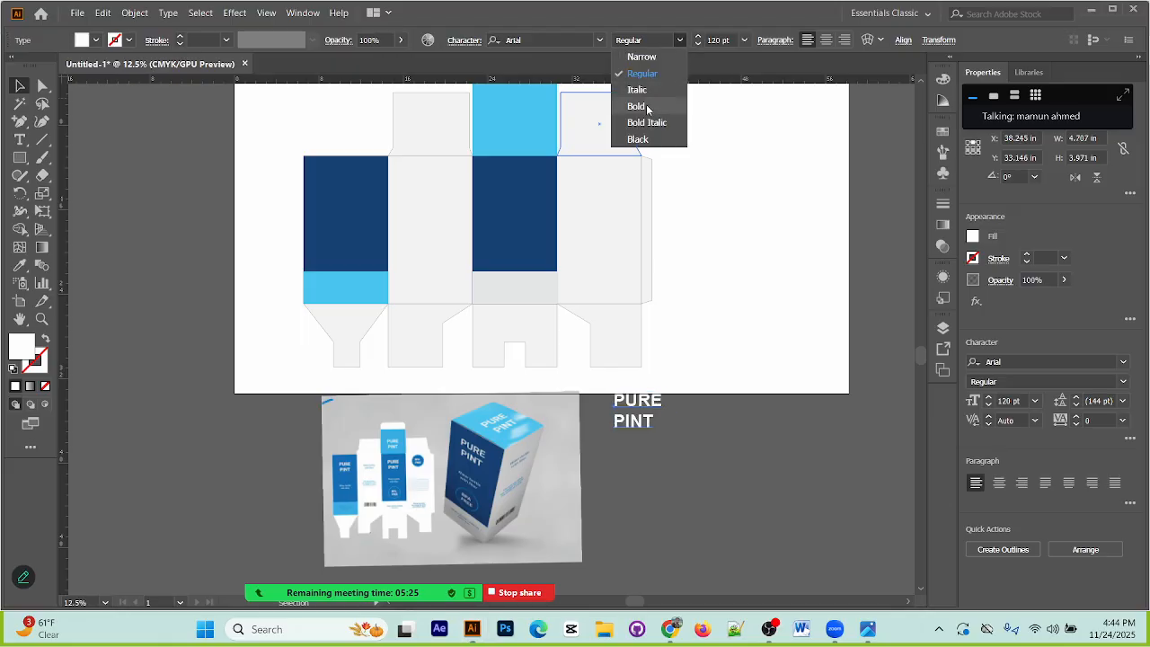
left_click(647, 109)
left_click(688, 378)
left_click(629, 412)
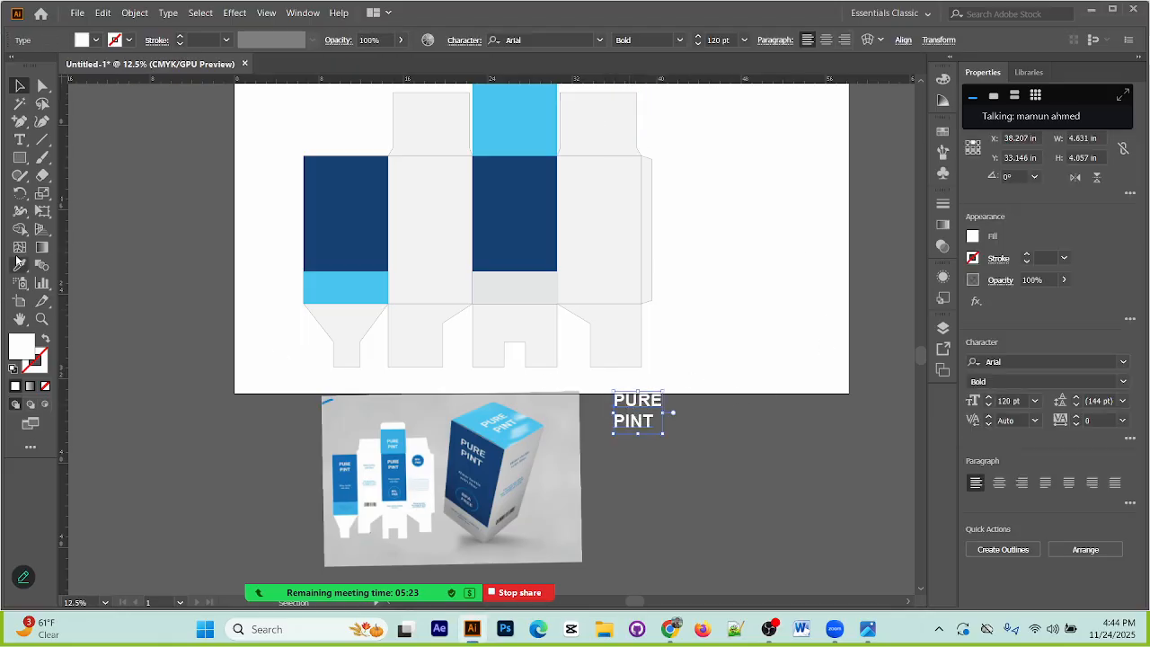
left_click(828, 41)
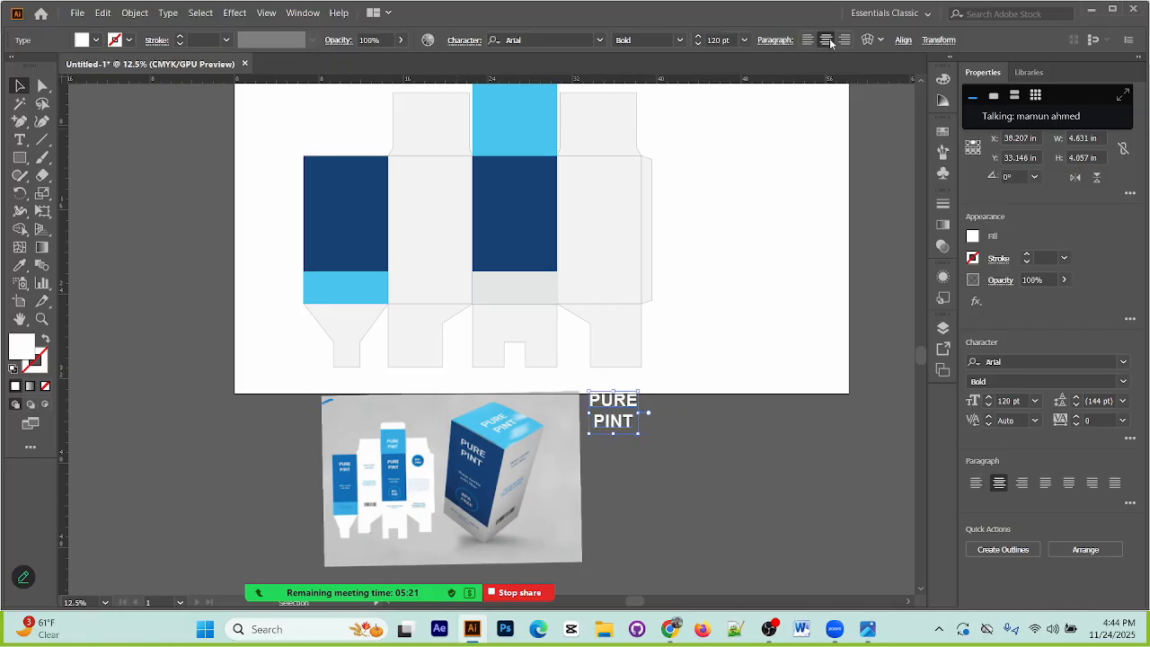
left_click(756, 435)
Step: Place the PURE PINT text near the upper edge of the third, dark blue body panel and reduce its size to 87 pt
left_click_drag(619, 422, 518, 190)
left_click_drag(702, 42, 702, 43)
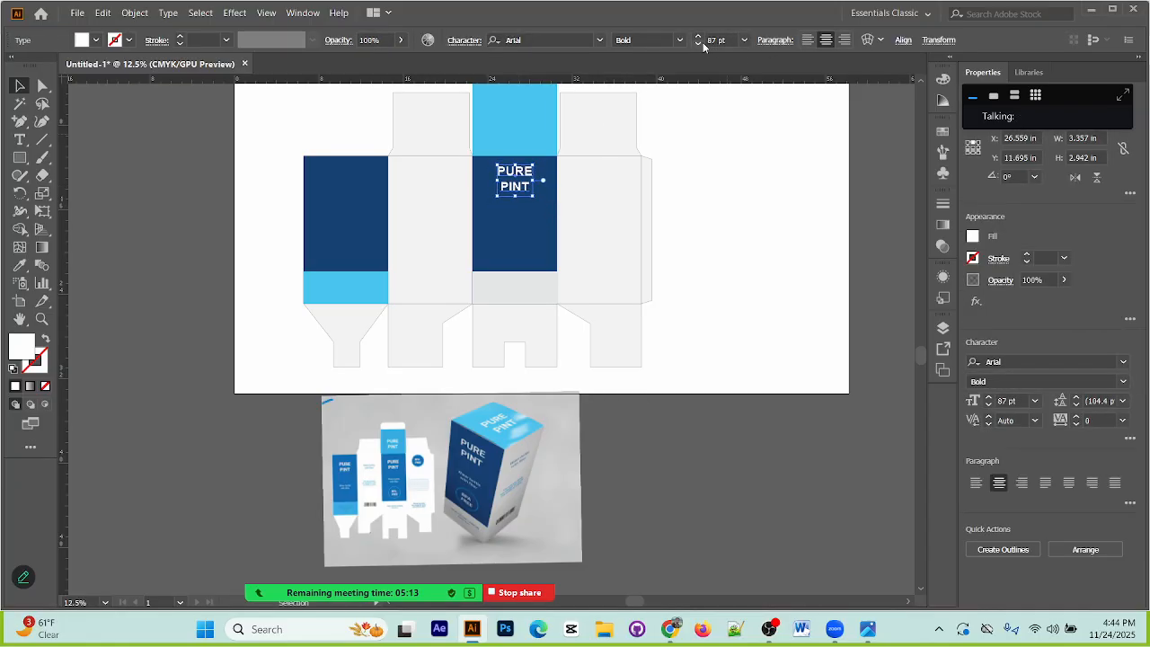
key("ctrl+equal")
key("ctrl+equal")
key("equal")
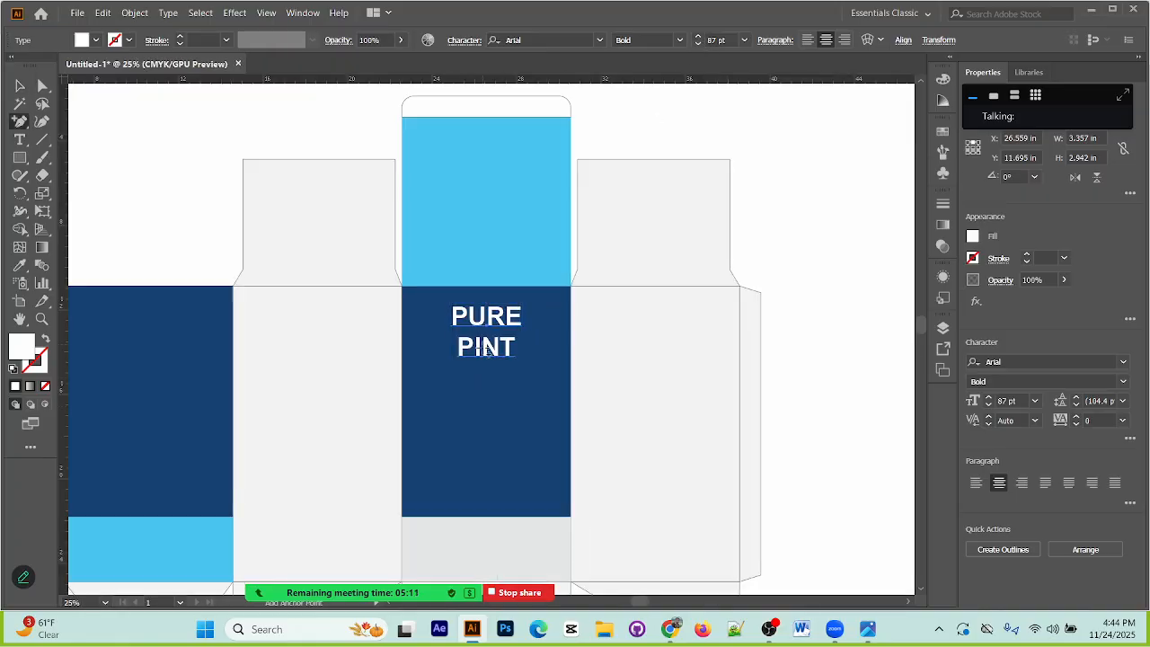
key("v")
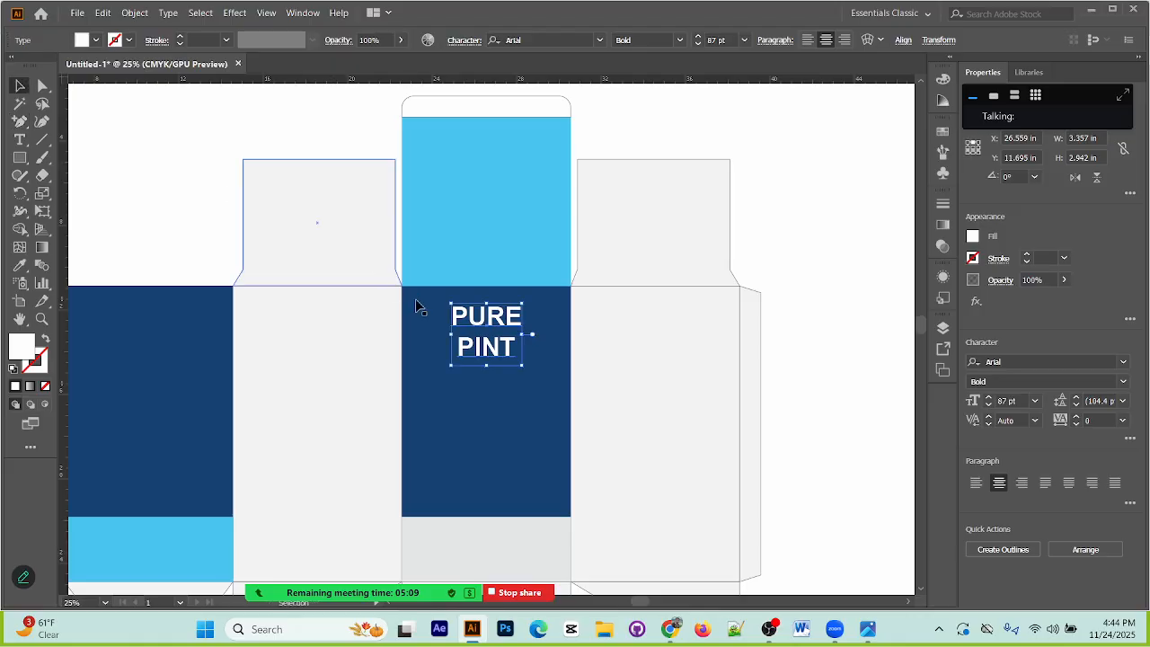
left_click_drag(485, 349, 482, 340)
left_click(818, 254)
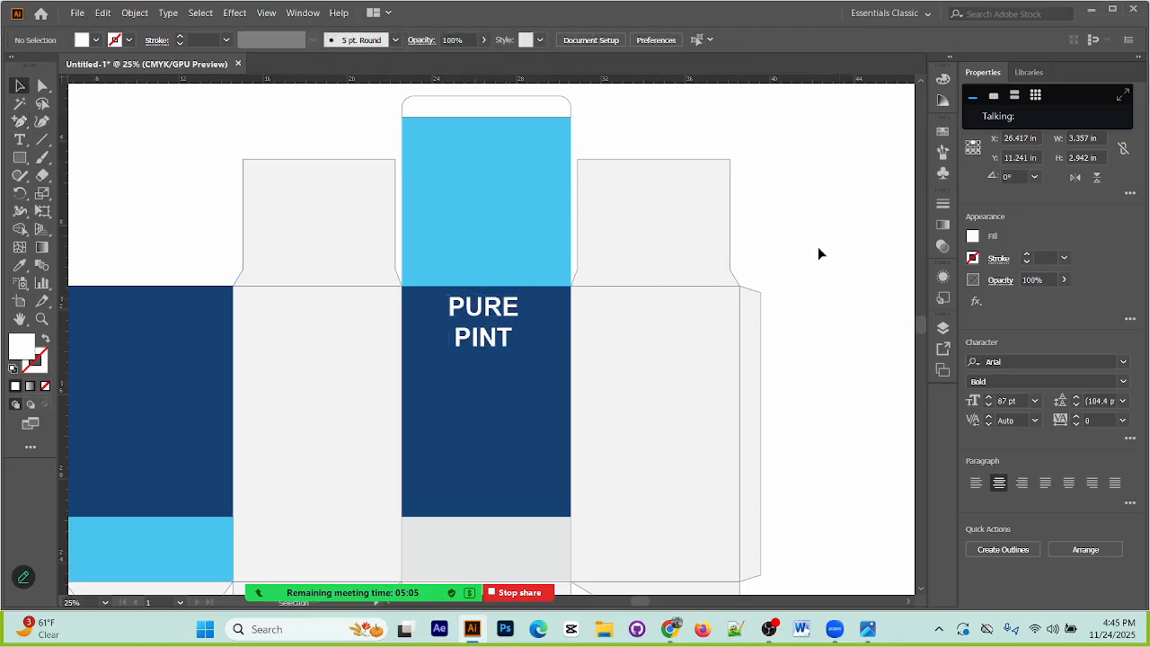
Step: Copy the PURE PINT text from the third, dark blue body panel onto the light blue panel directly above it
scroll(531, 410, "down", 8)
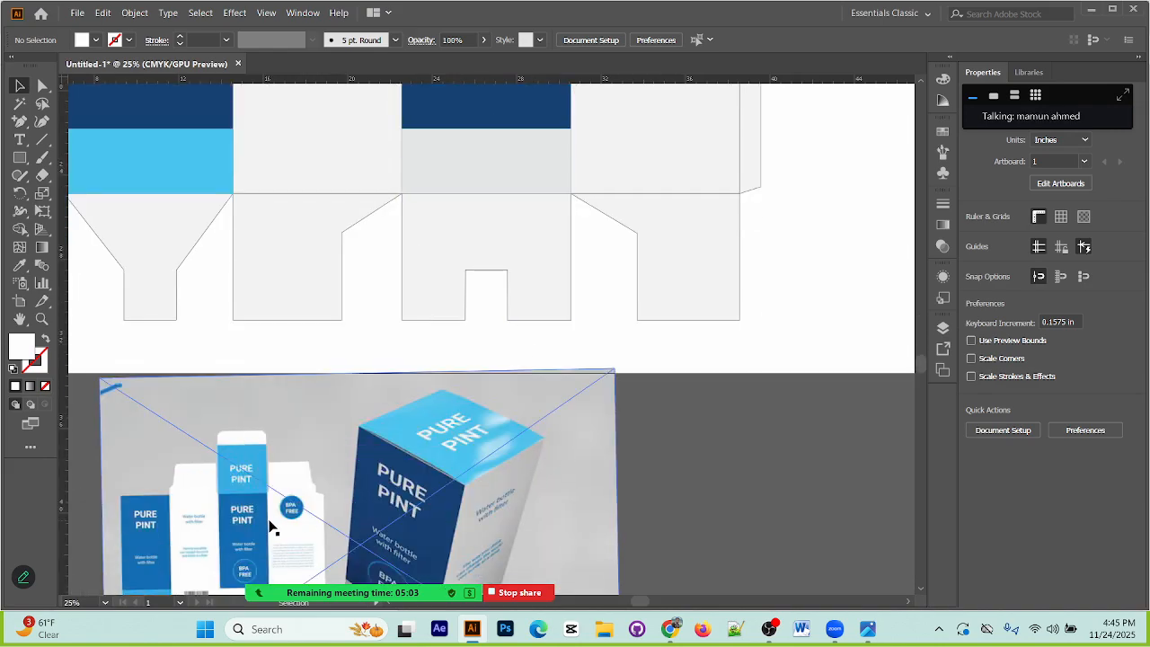
left_click_drag(269, 526, 364, 519)
scroll(471, 501, "up", 9)
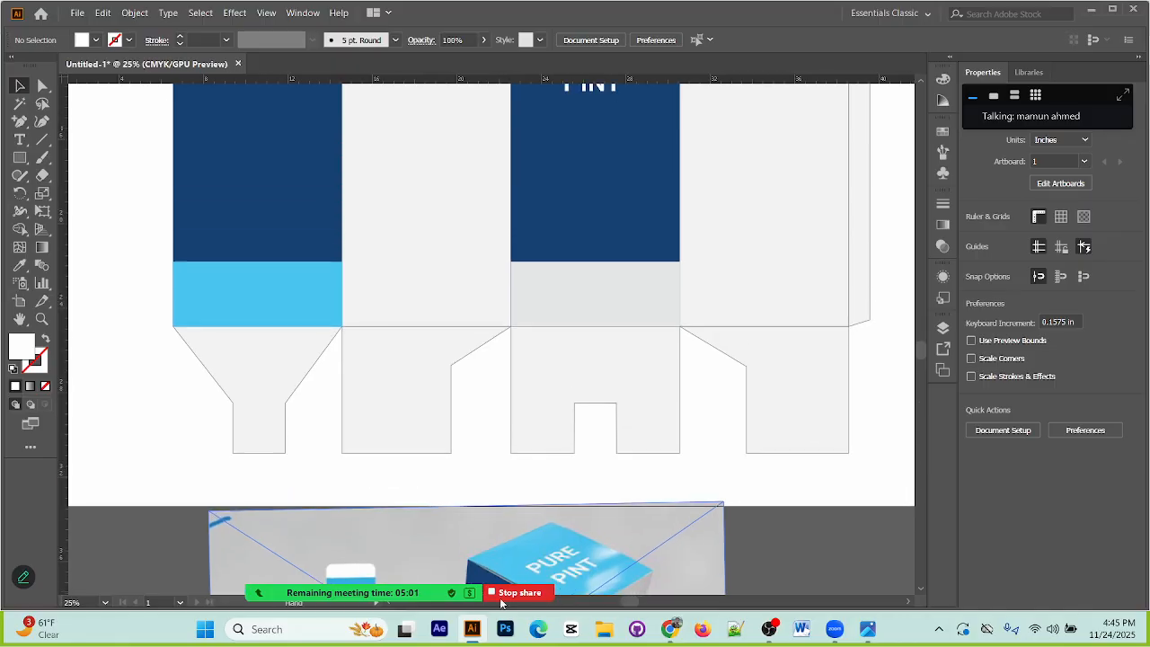
left_click_drag(595, 334, 594, 225)
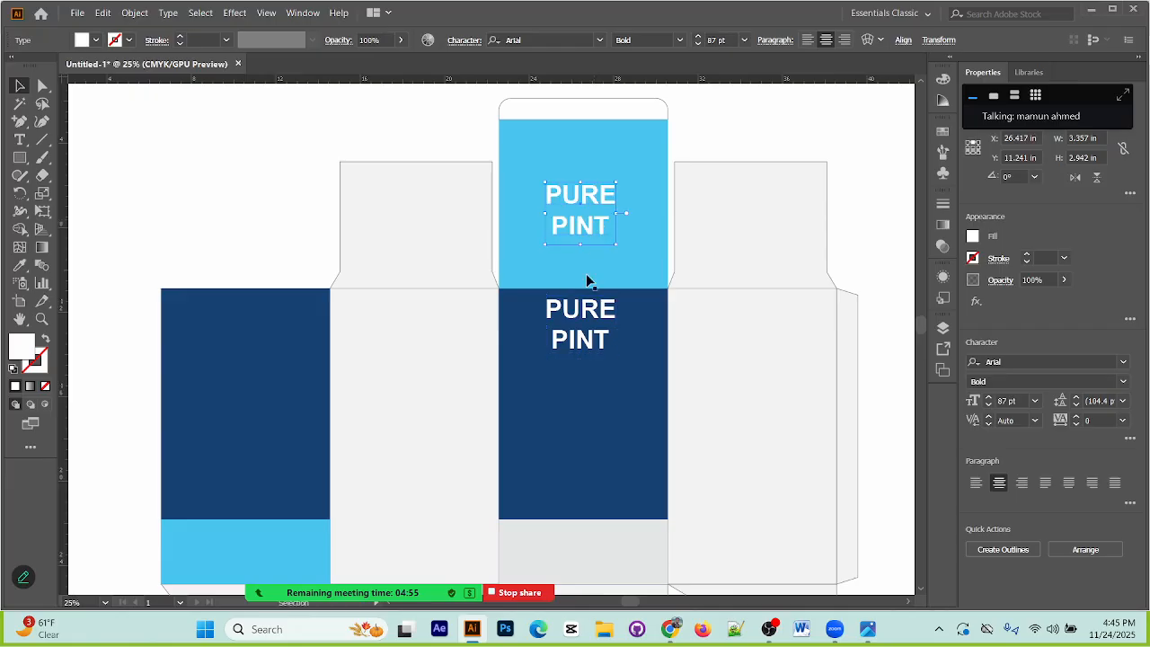
Step: Copy the PURE PINT text onto the first dark blue body panel, near its upper edge
scroll(515, 410, "down", 9)
scroll(488, 426, "up", 5)
scroll(488, 426, "left", 2)
left_click_drag(670, 168, 333, 179)
Step: Add the text "BPA FREE" on two lines over the flat box layout in the reference image
scroll(471, 391, "down", 5)
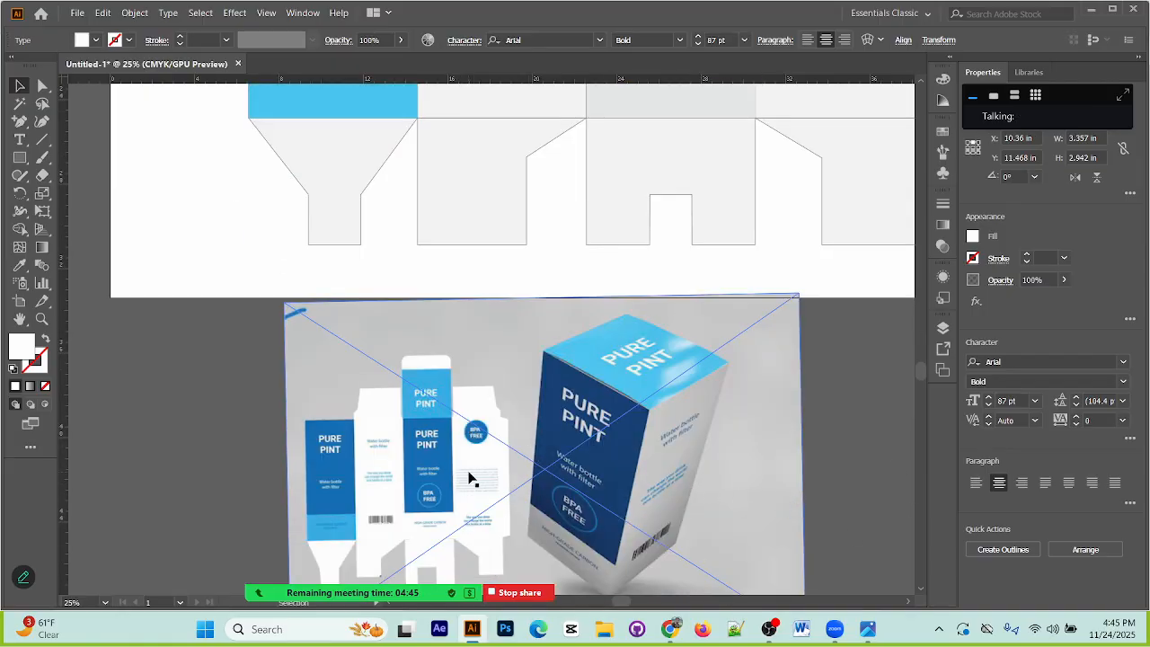
key("ctrl+plus")
key("ctrl+plus")
left_click_drag(559, 477, 505, 103)
left_click_drag(543, 503, 489, 121)
left_click_drag(529, 419, 491, 230)
left_click_drag(631, 524, 497, 265)
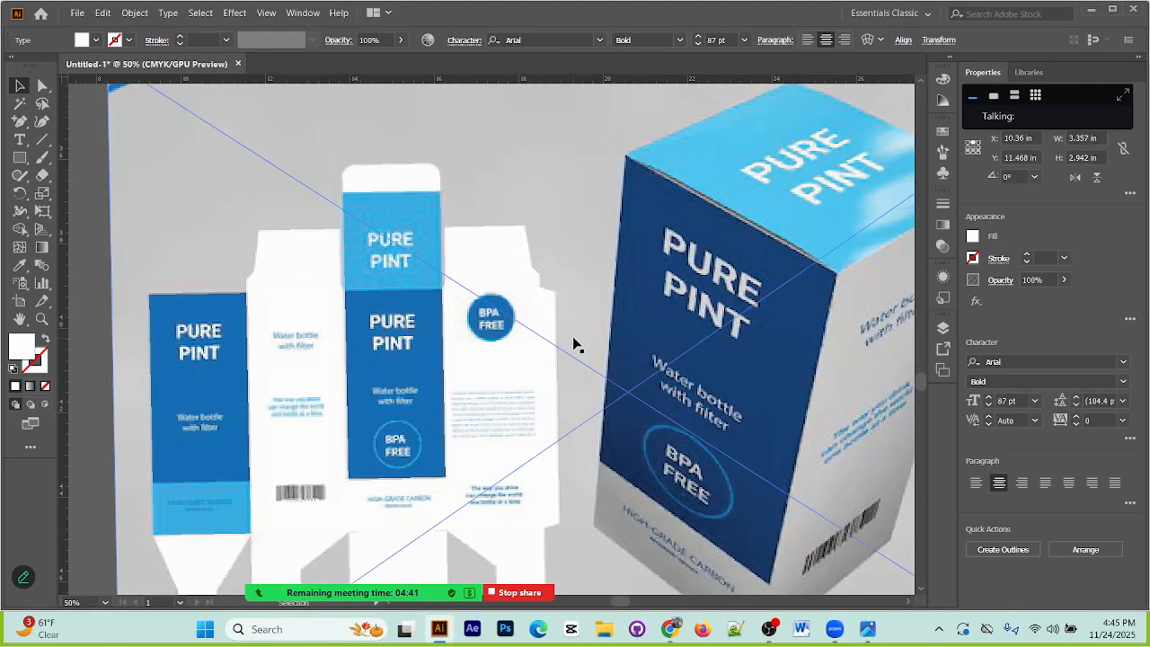
left_click(19, 140)
left_click(459, 187)
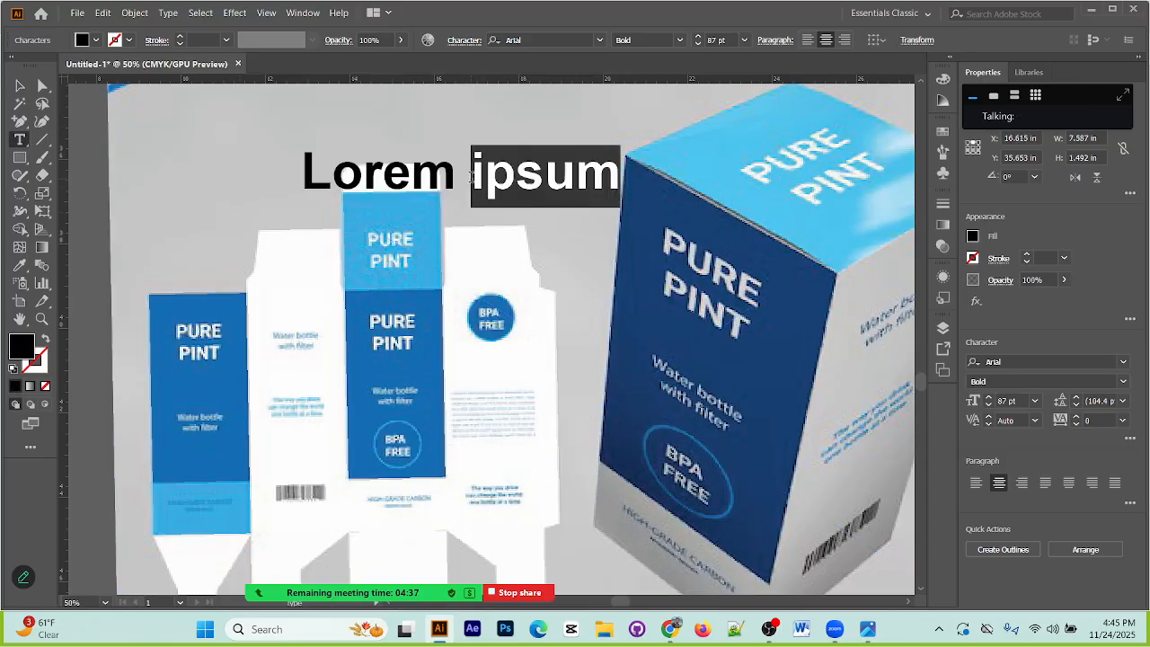
type("BP")
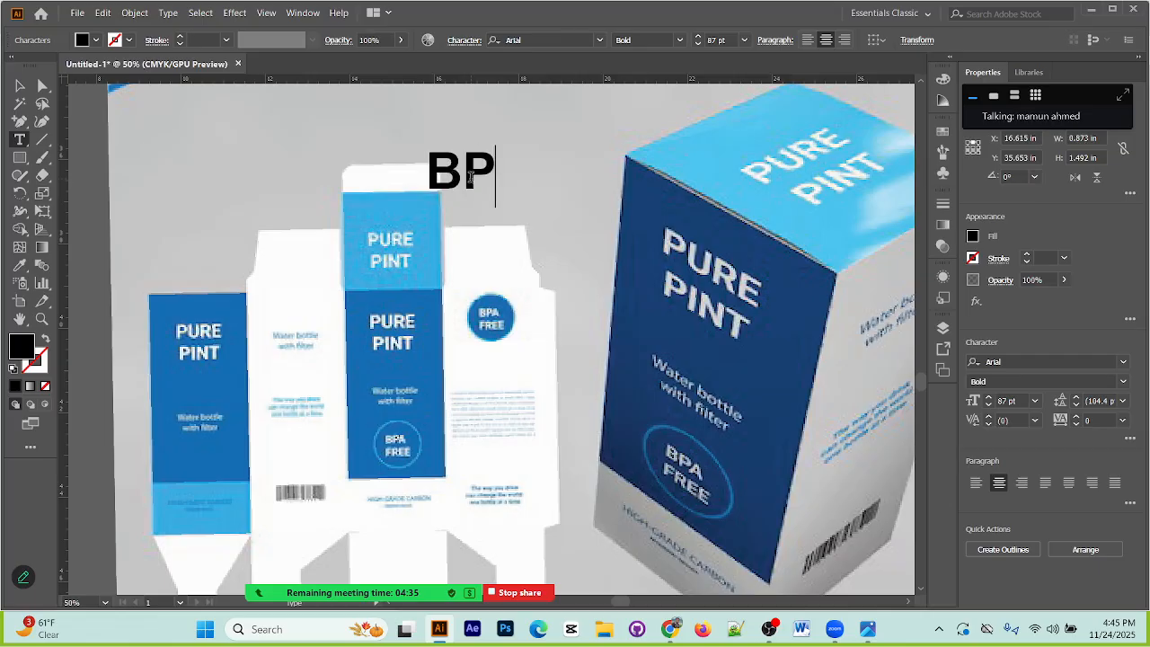
type("A")
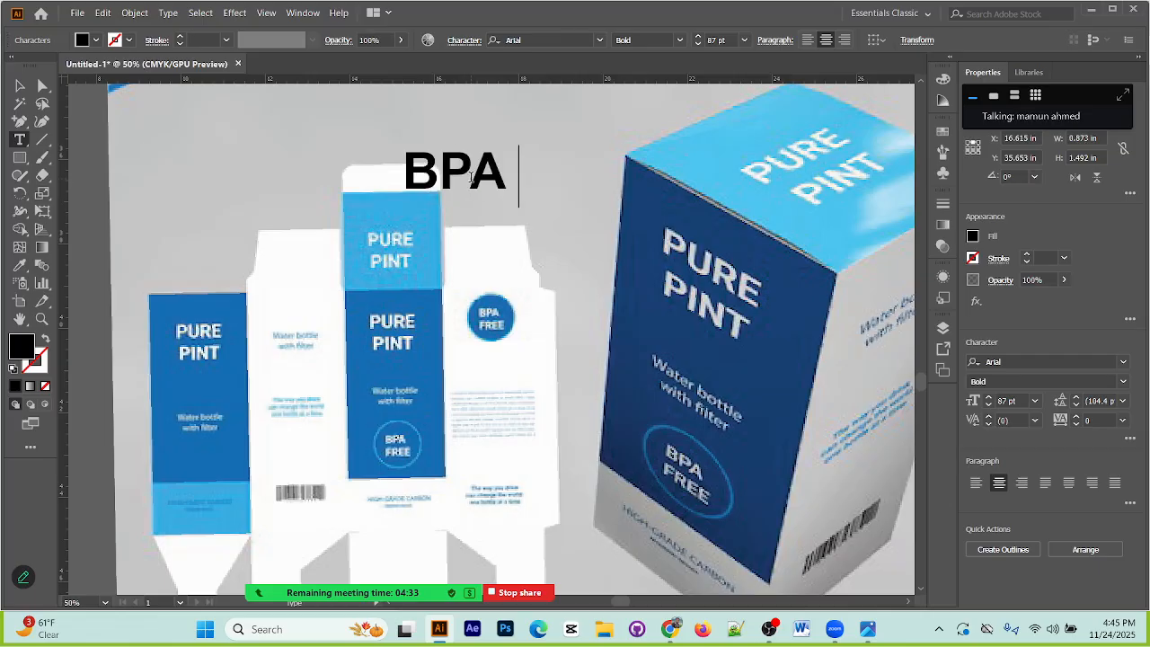
key("Return")
type("FREE")
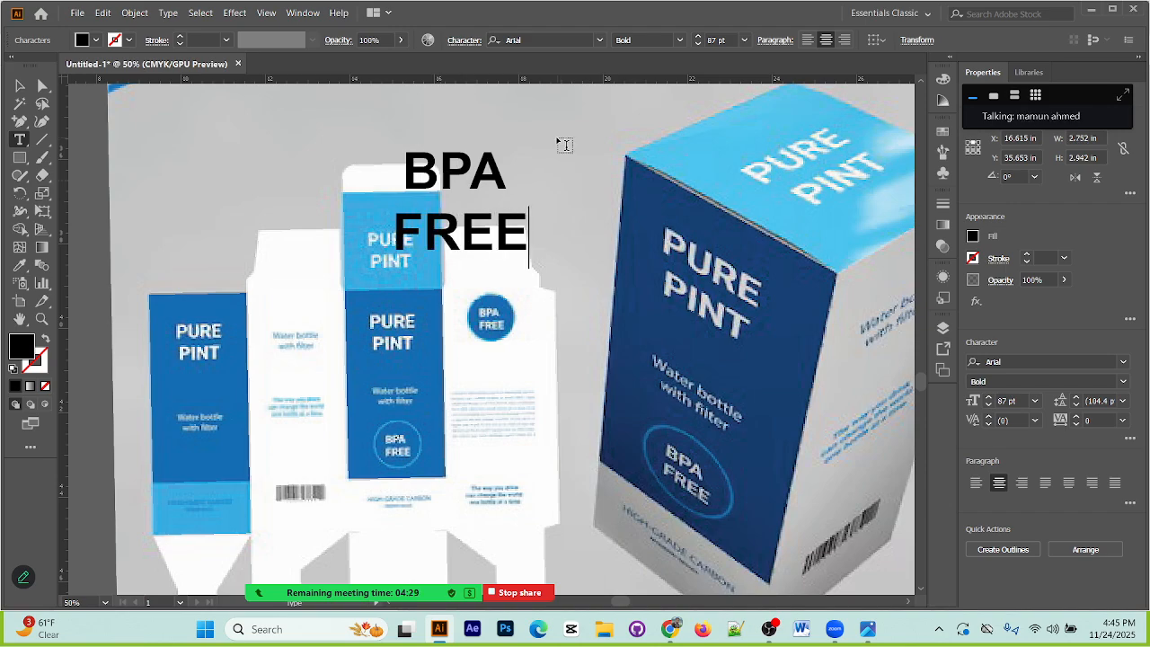
left_click(19, 85)
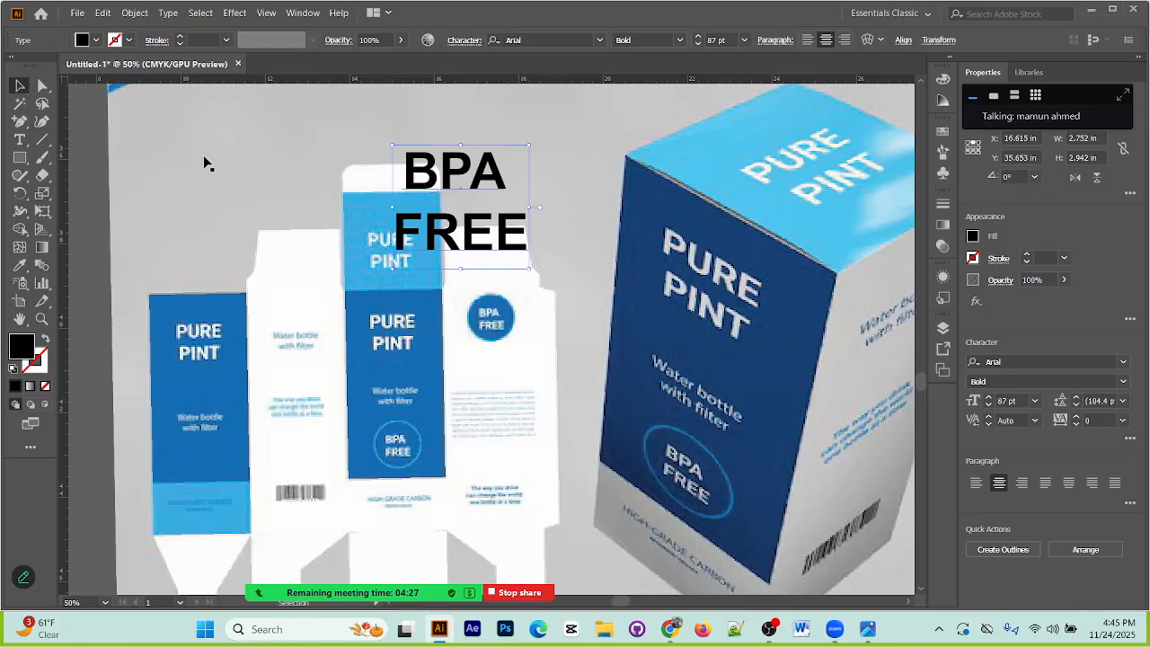
Step: Draw a circle about 4.43 in in diameter in the empty area beside the reference image and set its fill to None
scroll(583, 225, "down", 3)
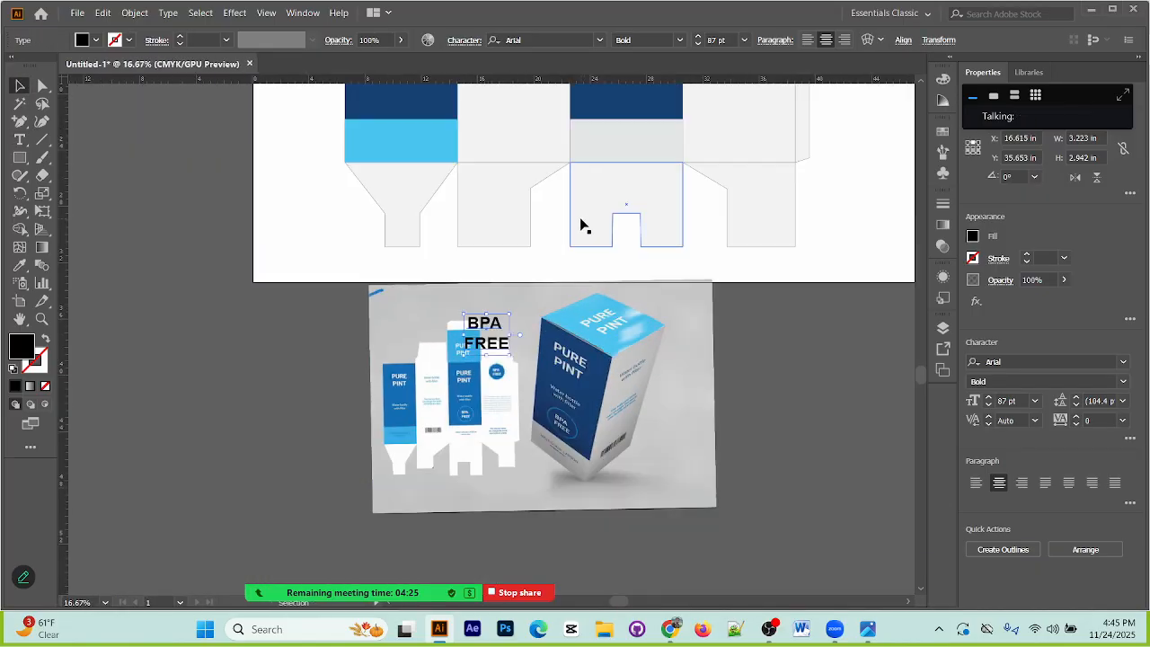
left_click(19, 157)
left_click(88, 193)
left_click_drag(176, 359, 208, 386)
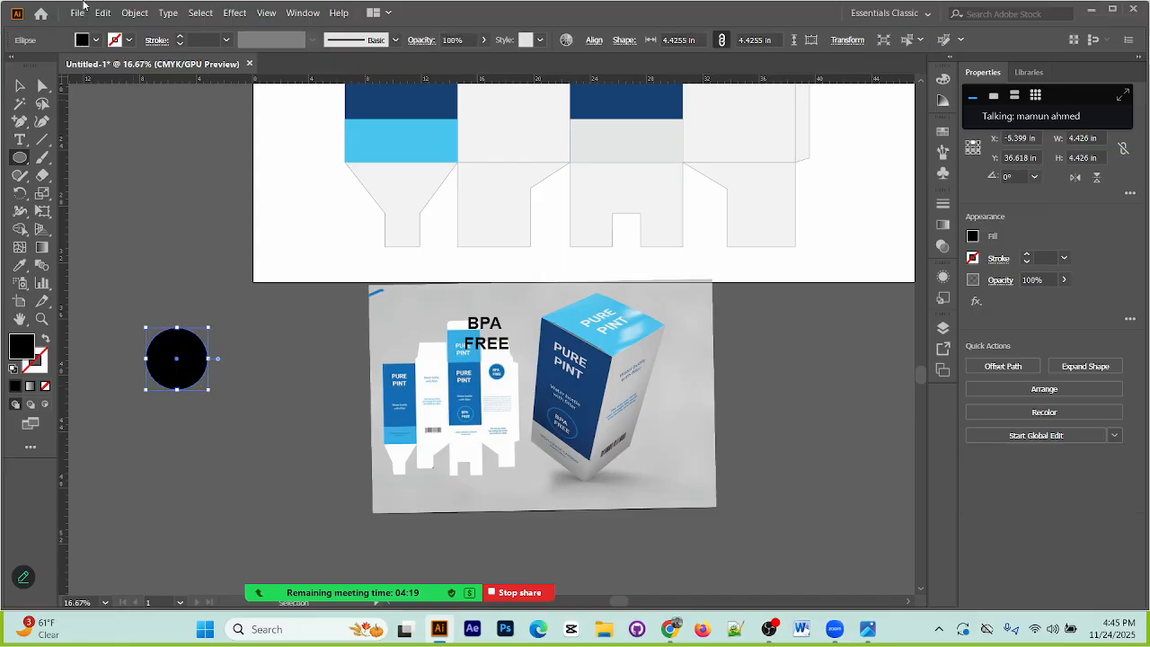
left_click(96, 39)
left_click(11, 65)
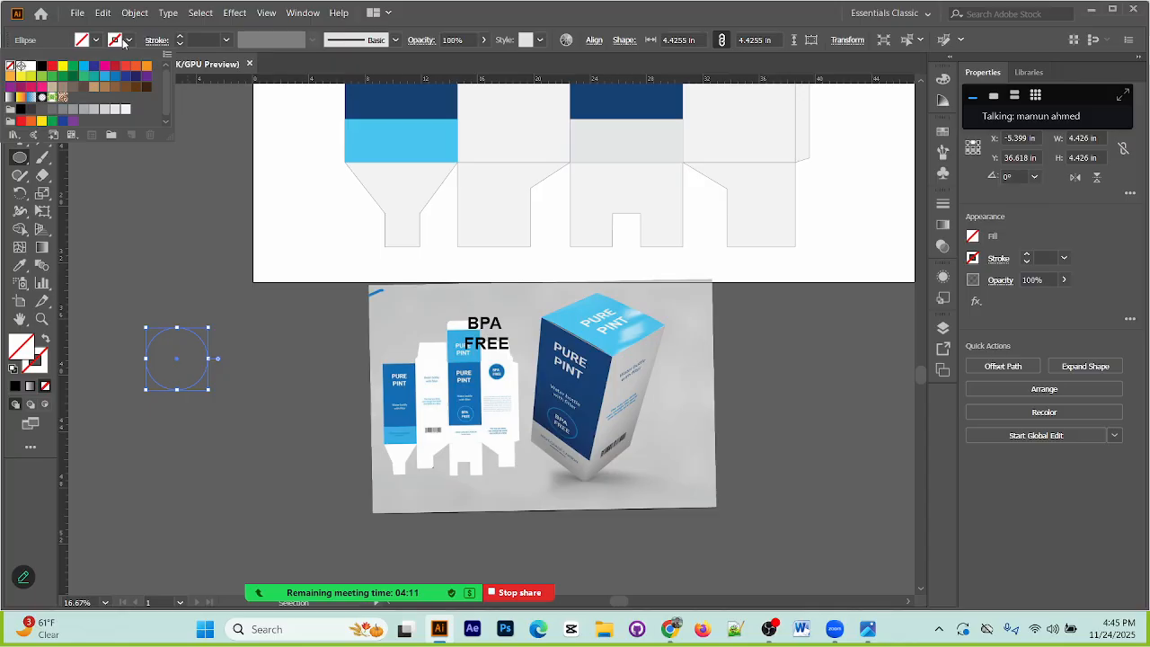
Step: Give the circle beside the reference image a white stroke 4 pt thick
left_click(180, 40)
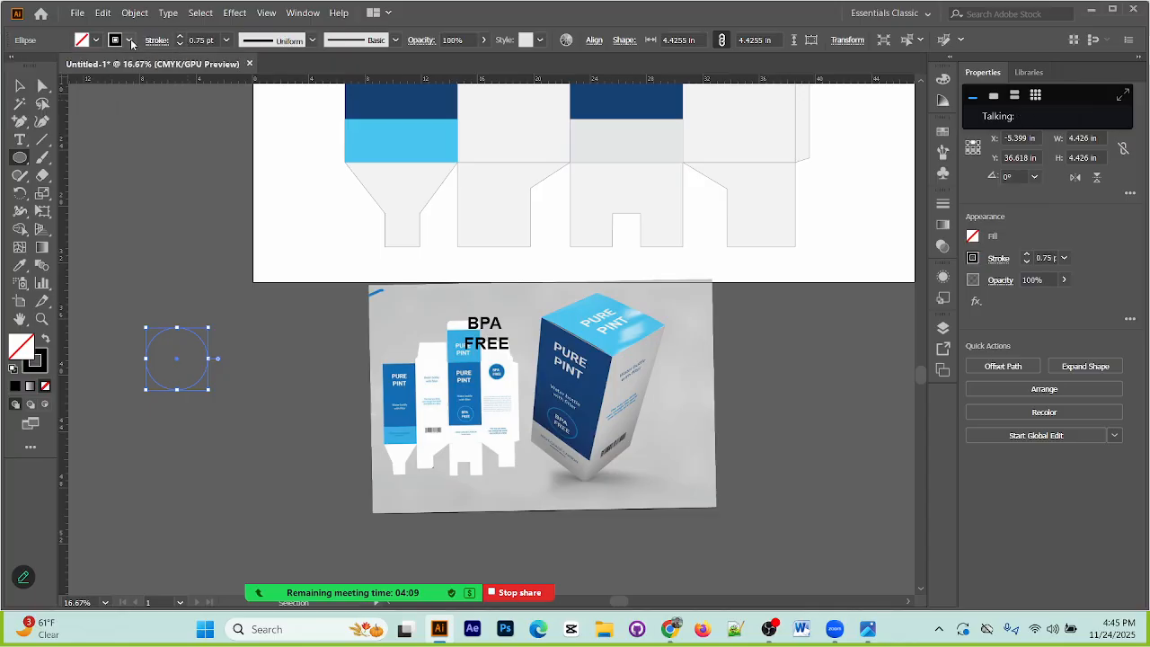
left_click(30, 66)
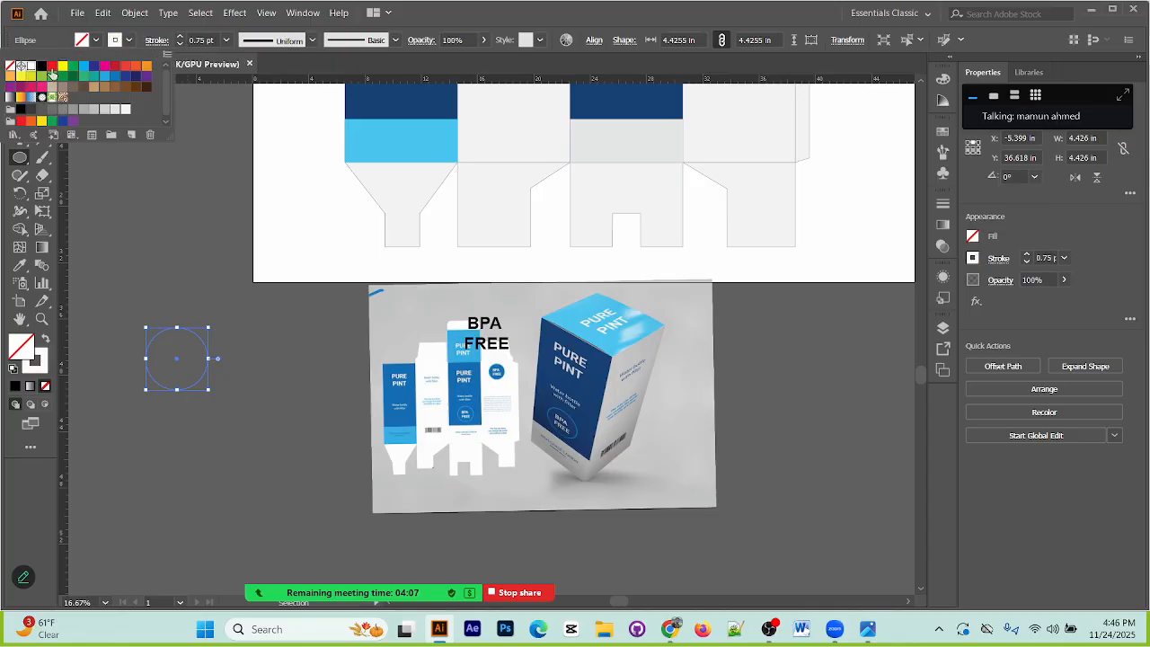
left_click(182, 38)
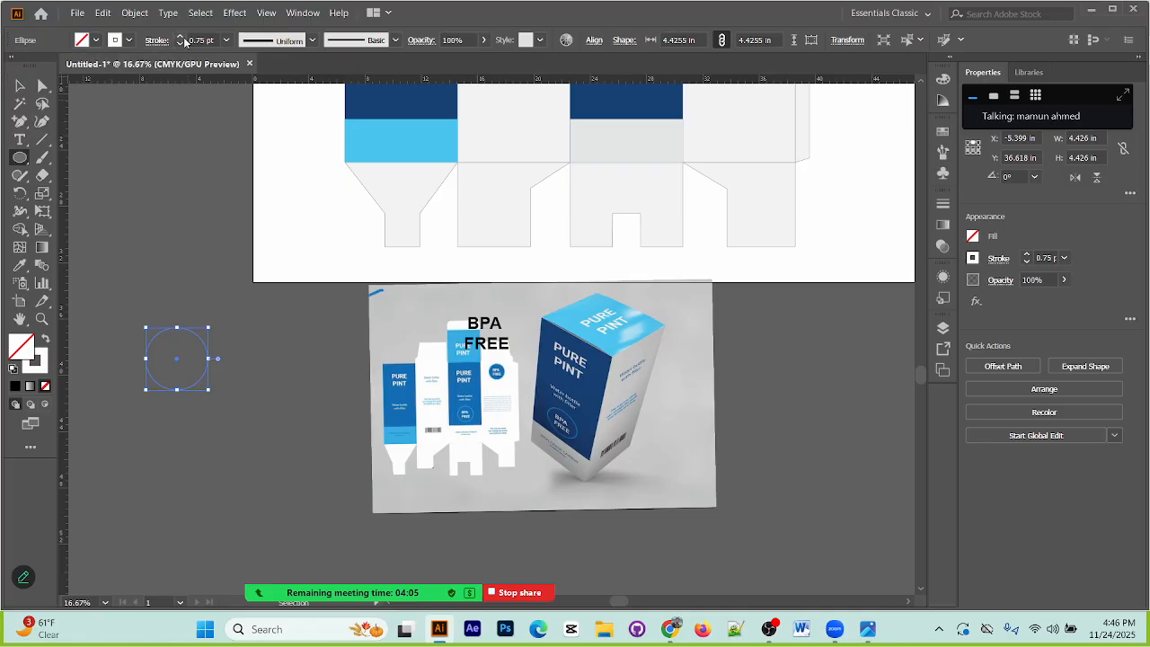
left_click(183, 38)
left_click(183, 38)
left_click(182, 160)
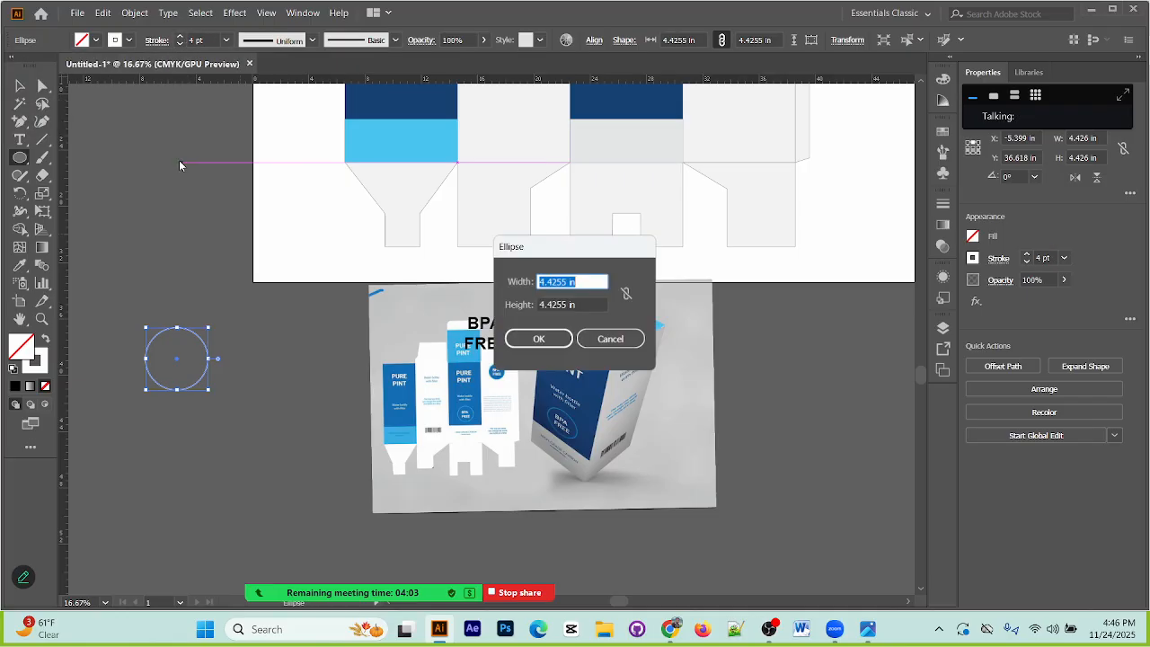
left_click(589, 336)
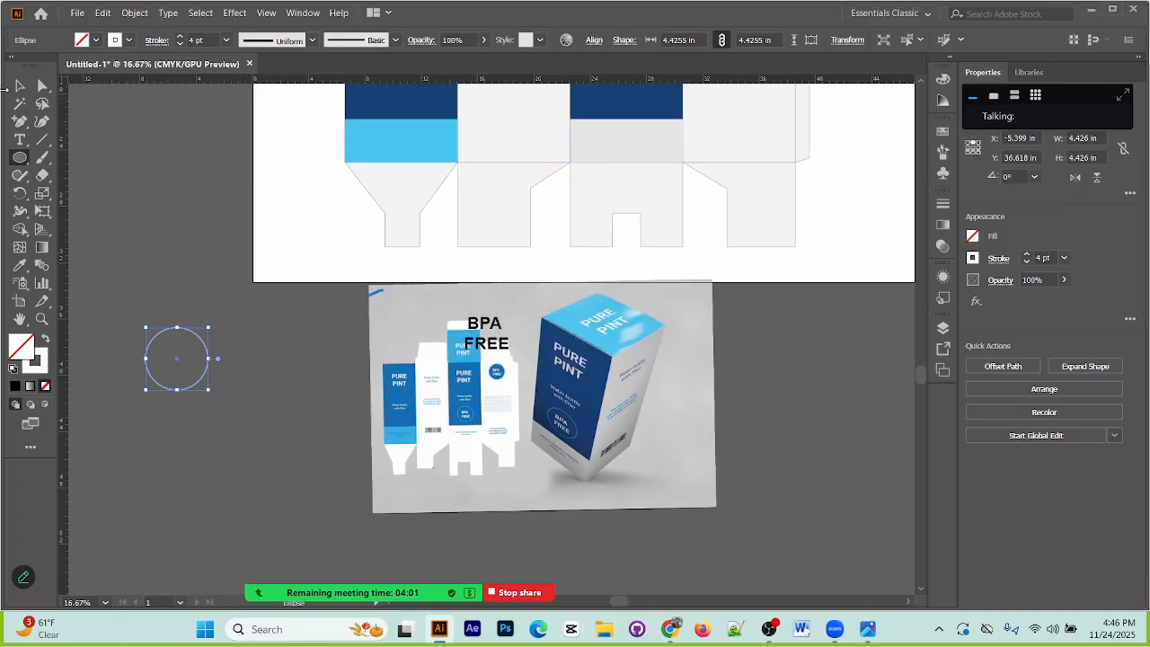
Step: Move the black BPA FREE text inside the circle and align the two objects' centres
left_click(26, 92)
left_click(274, 331)
left_click_drag(488, 344, 173, 364)
left_click_drag(159, 295, 191, 358)
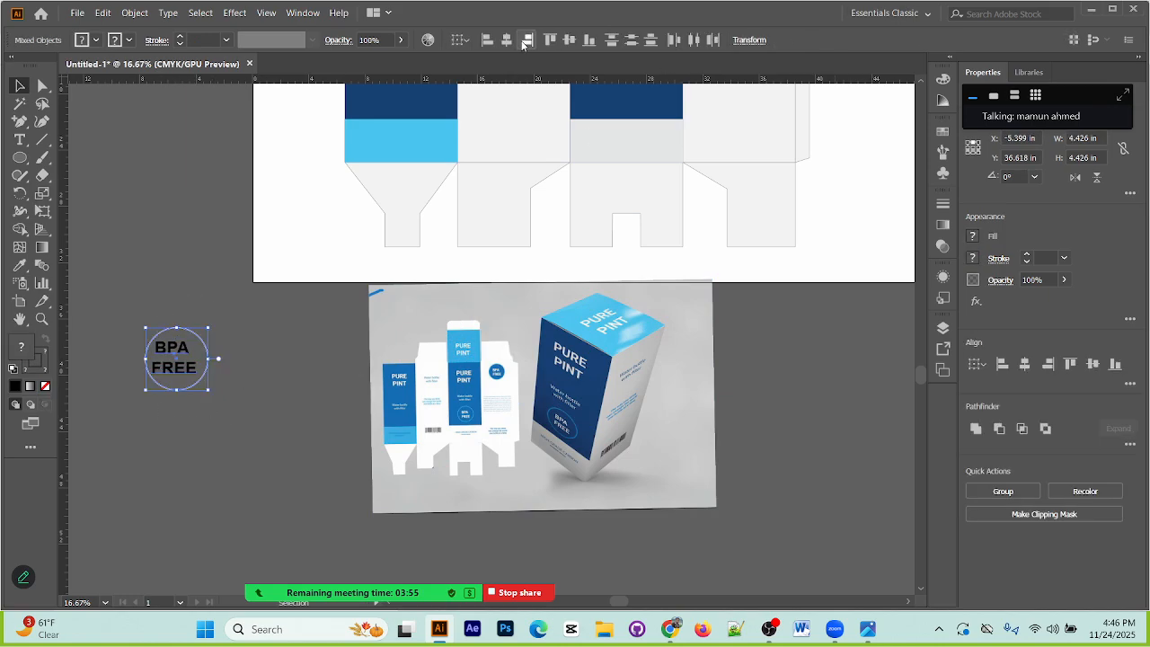
left_click(507, 40)
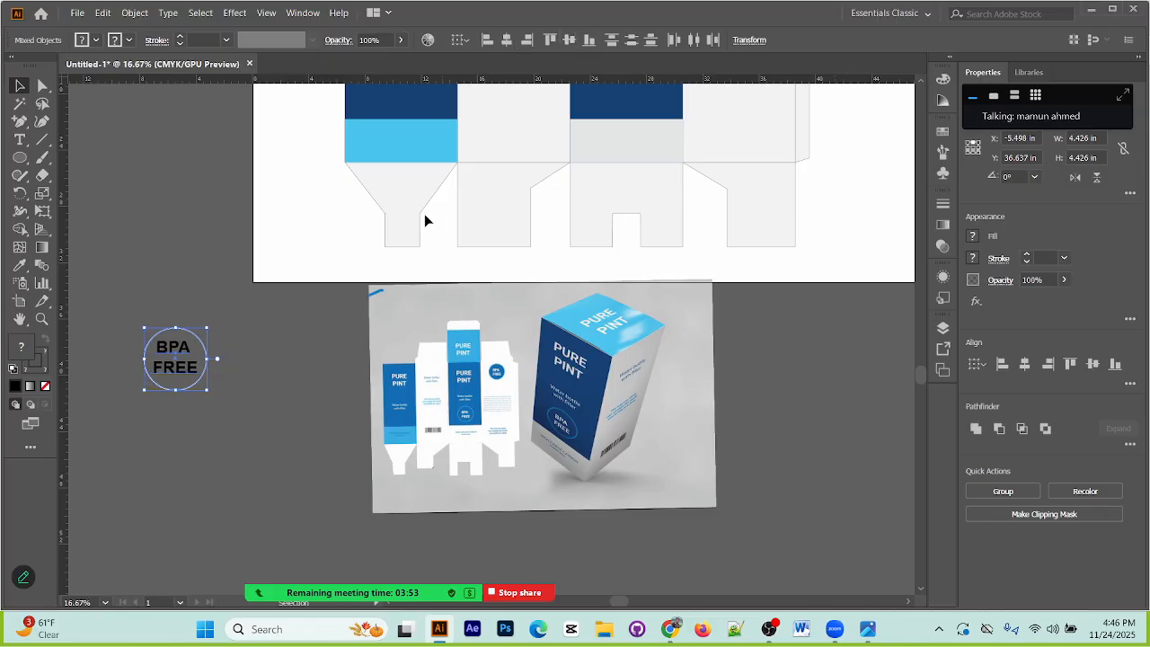
left_click(369, 344)
Step: Duplicate the BPA FREE badge just below itself and group the upper badge's circle and text
scroll(260, 399, "up", 1)
scroll(255, 429, "up", 1)
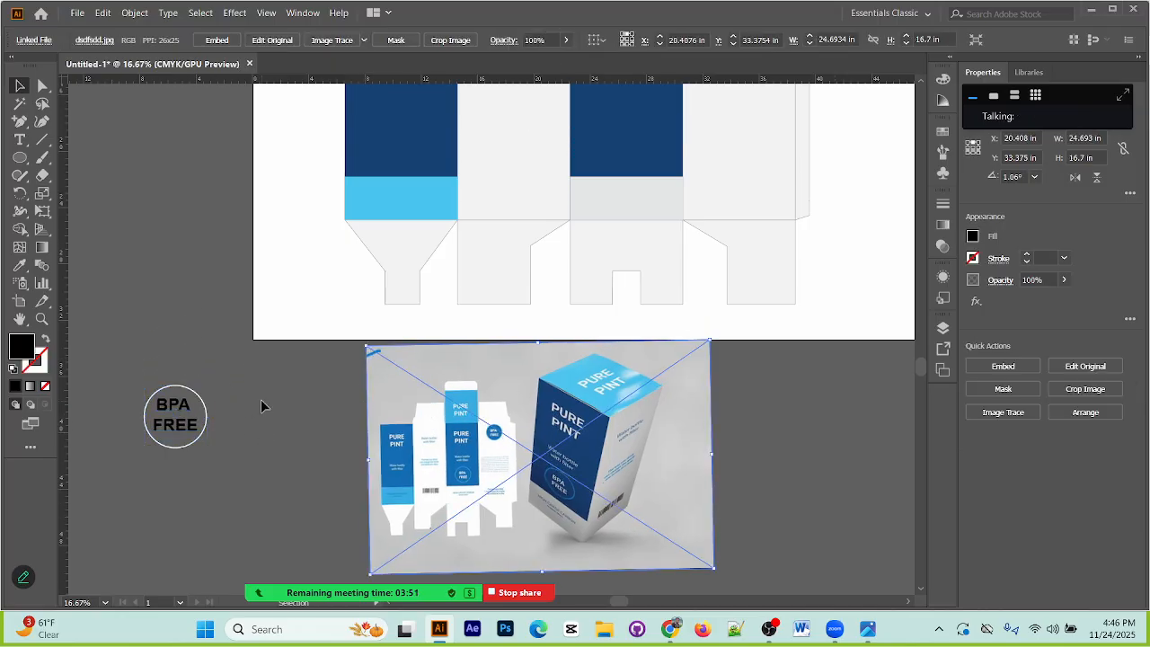
left_click_drag(245, 504, 212, 498)
scroll(246, 428, "up", 4)
mouse_move(155, 451)
left_mouse_down()
mouse_move(187, 478)
mouse_move(157, 454)
left_mouse_up()
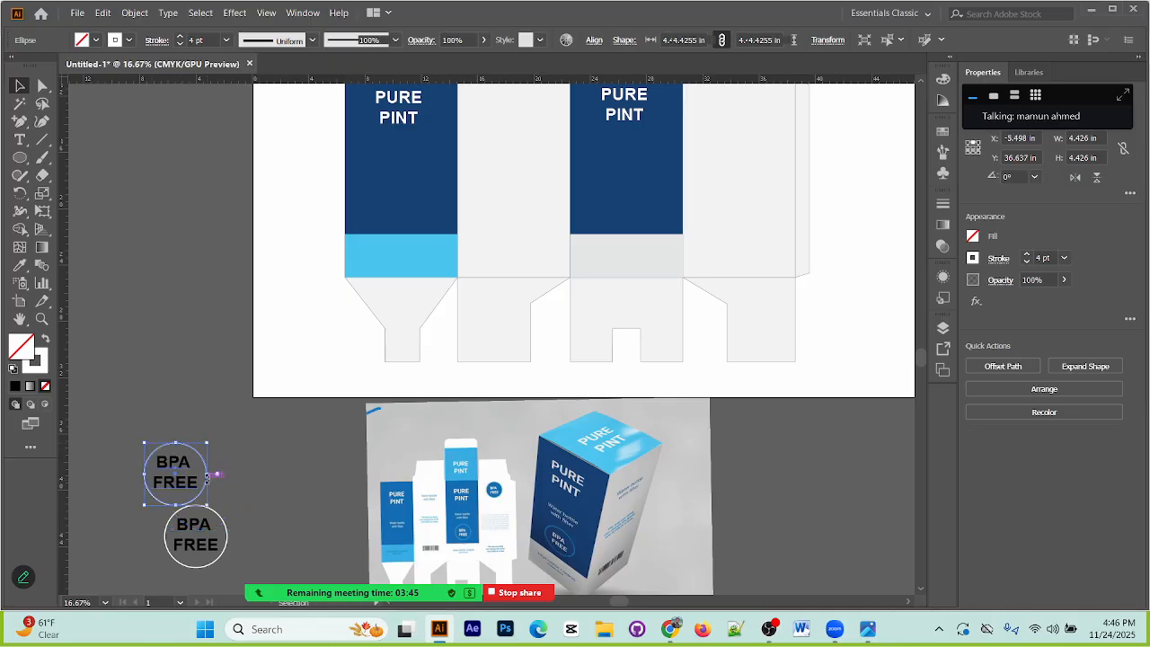
key("ctrl+g")
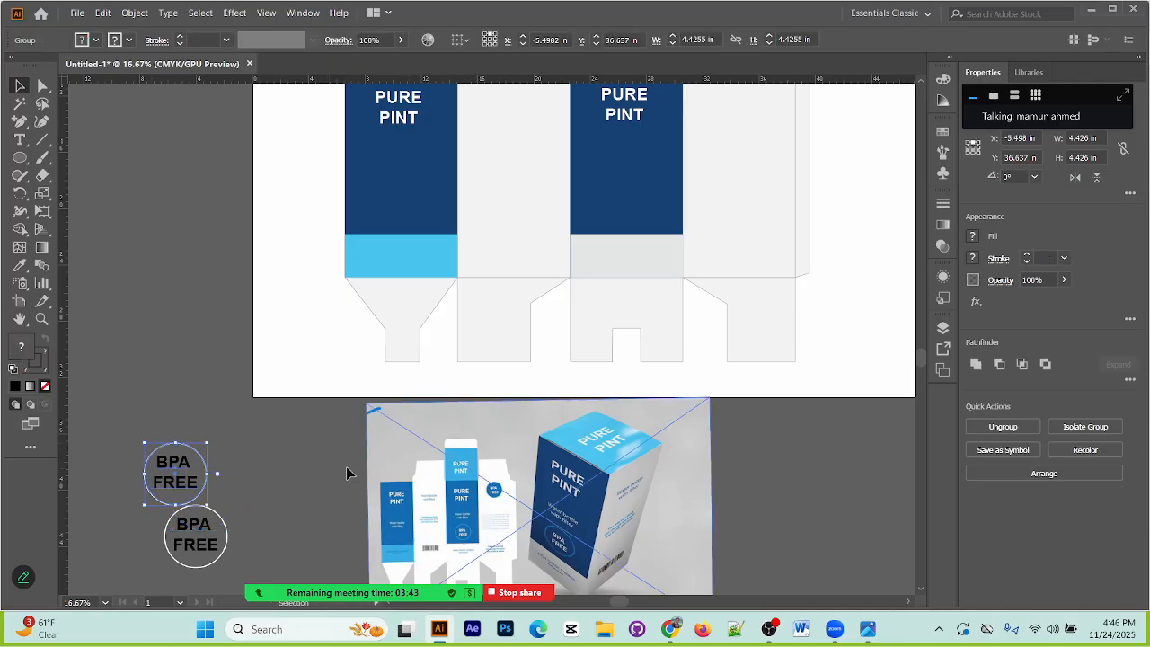
Step: Place the grouped badge near the lower edge of the third, dark blue body panel and scale it to about 2.55 in wide
left_click_drag(207, 461, 657, 191)
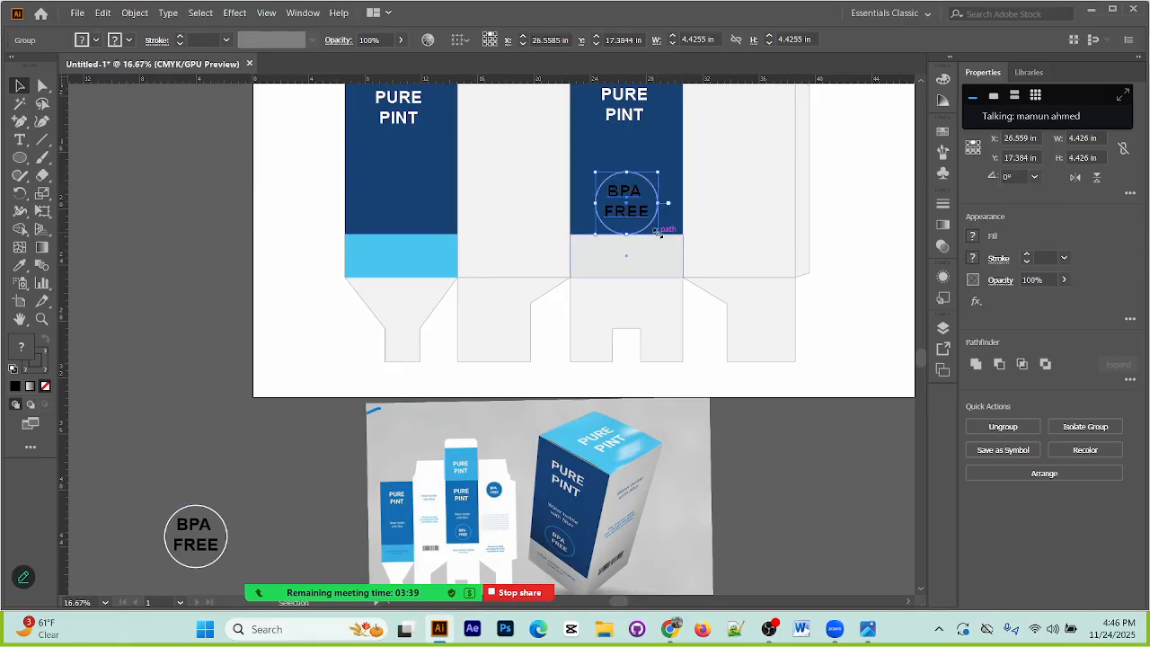
mouse_move(659, 233)
left_mouse_down()
mouse_move(672, 232)
mouse_move(651, 225)
left_mouse_up()
key("ctrl+plus")
key("ctrl+plus")
key("ctrl+plus")
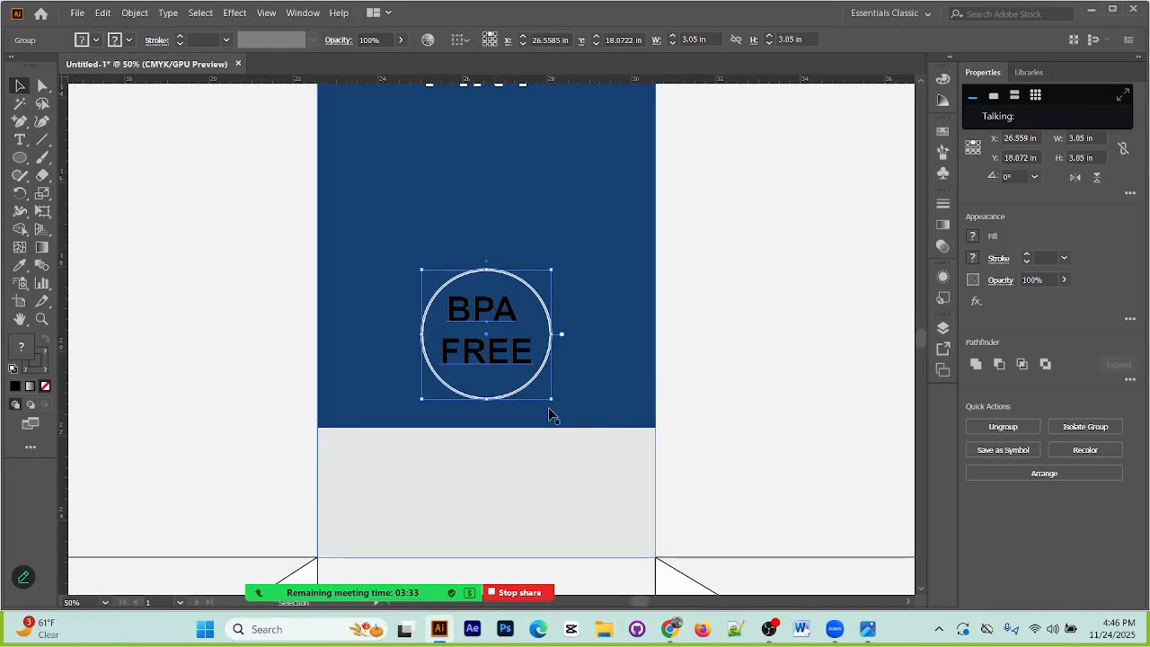
left_click_drag(555, 404, 540, 388)
left_click_drag(505, 353, 506, 364)
left_click(588, 351)
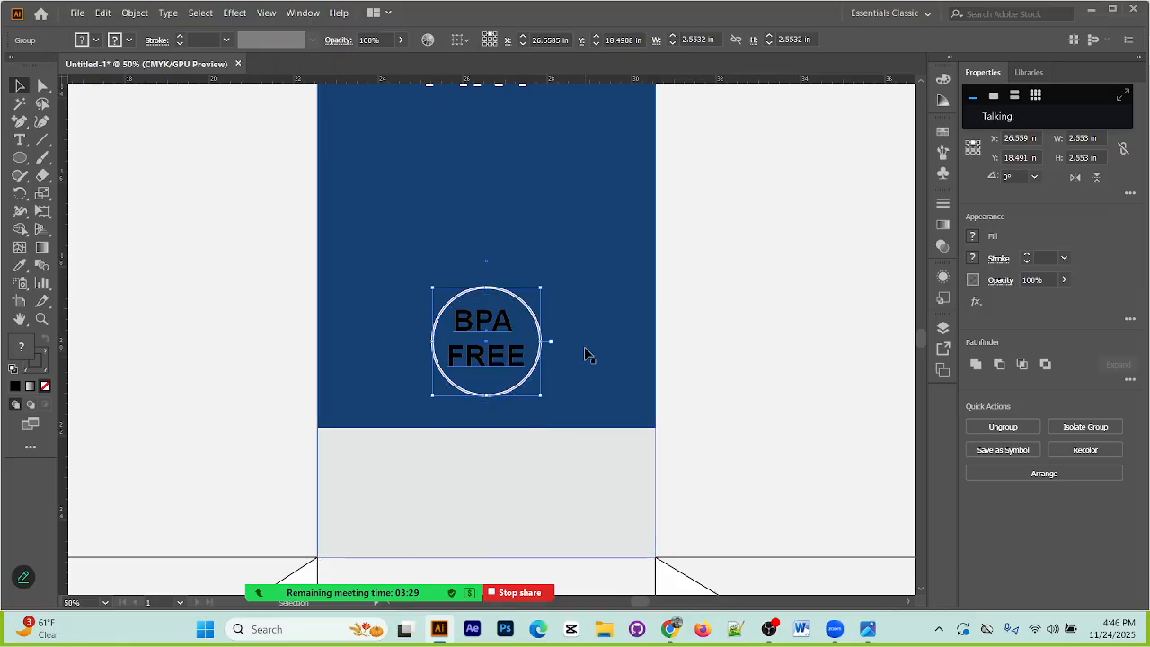
Step: Ungroup the badge on the dark blue panel and set the fill of its BPA FREE text to white
right_click(488, 322)
left_click(561, 444)
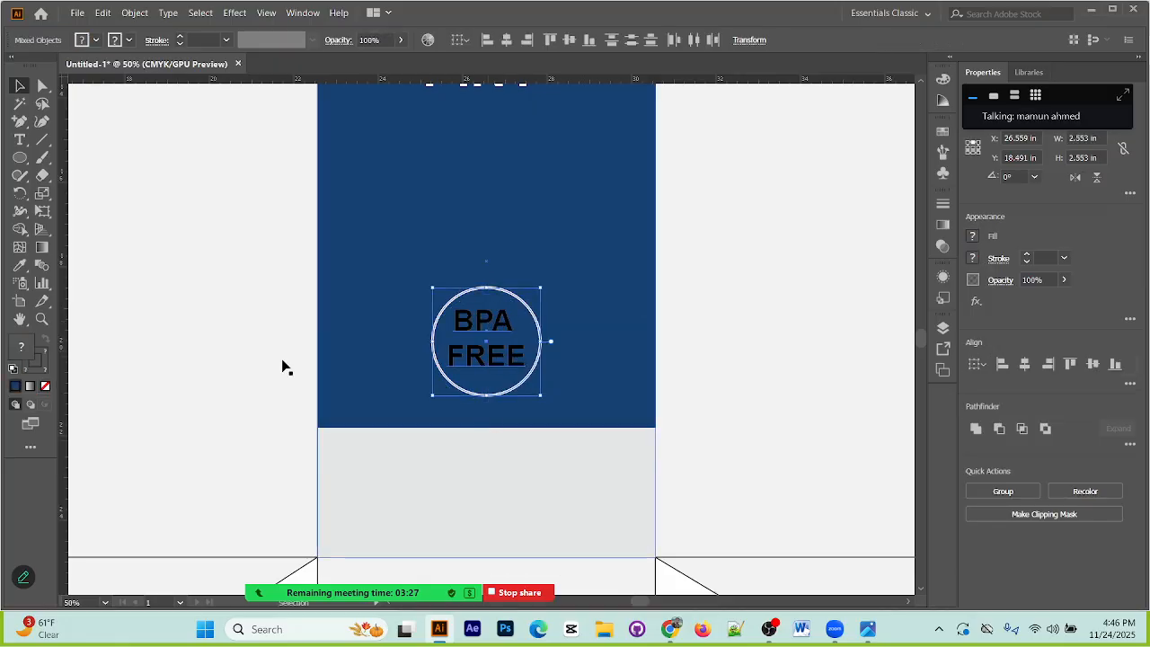
left_click(476, 359)
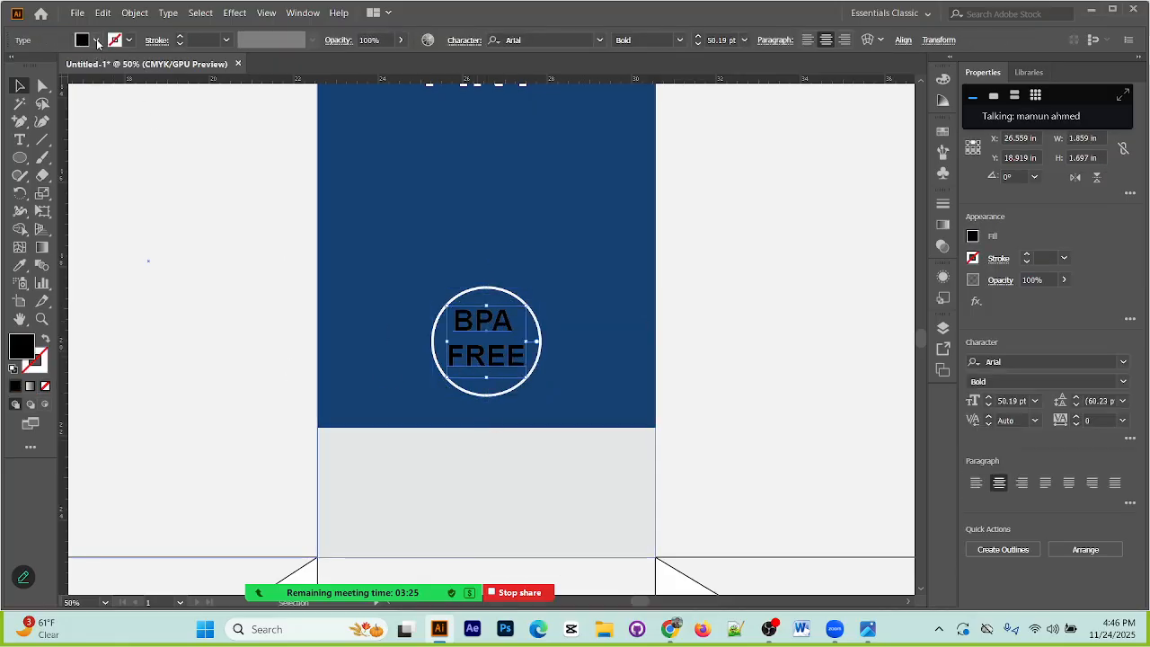
left_click(95, 40)
left_click(30, 67)
left_click(205, 216)
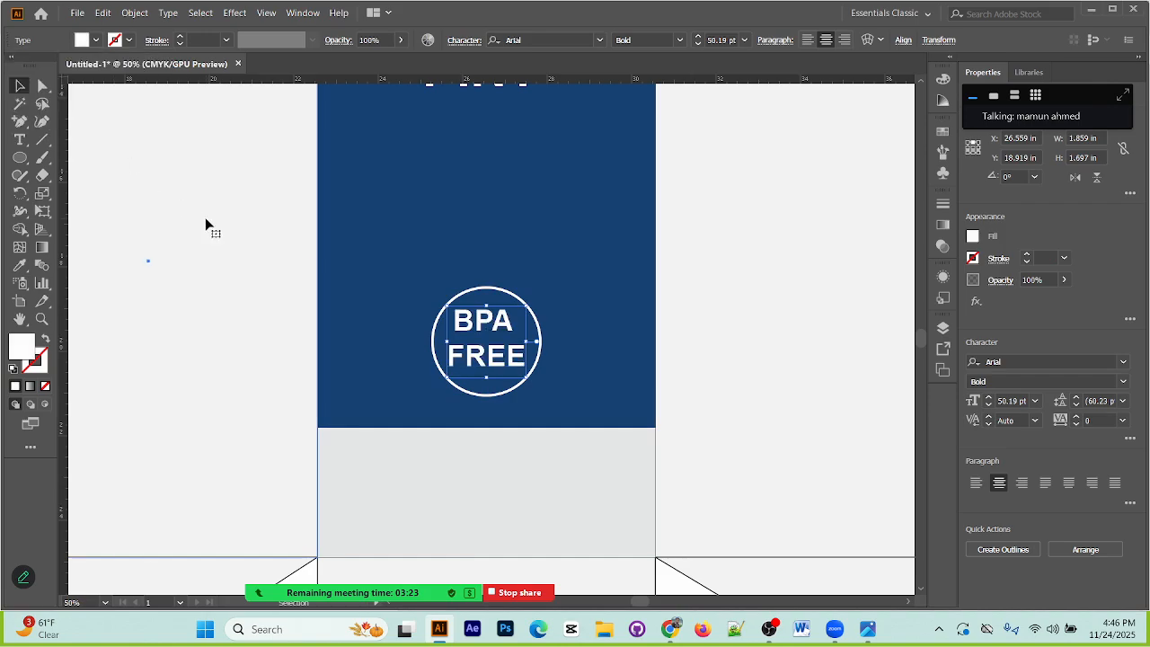
left_click(206, 220)
Step: Add the text "Water bottle with filter" on two lines over the flat box layout in the reference image
key("ctrl+minus")
key("ctrl+minus")
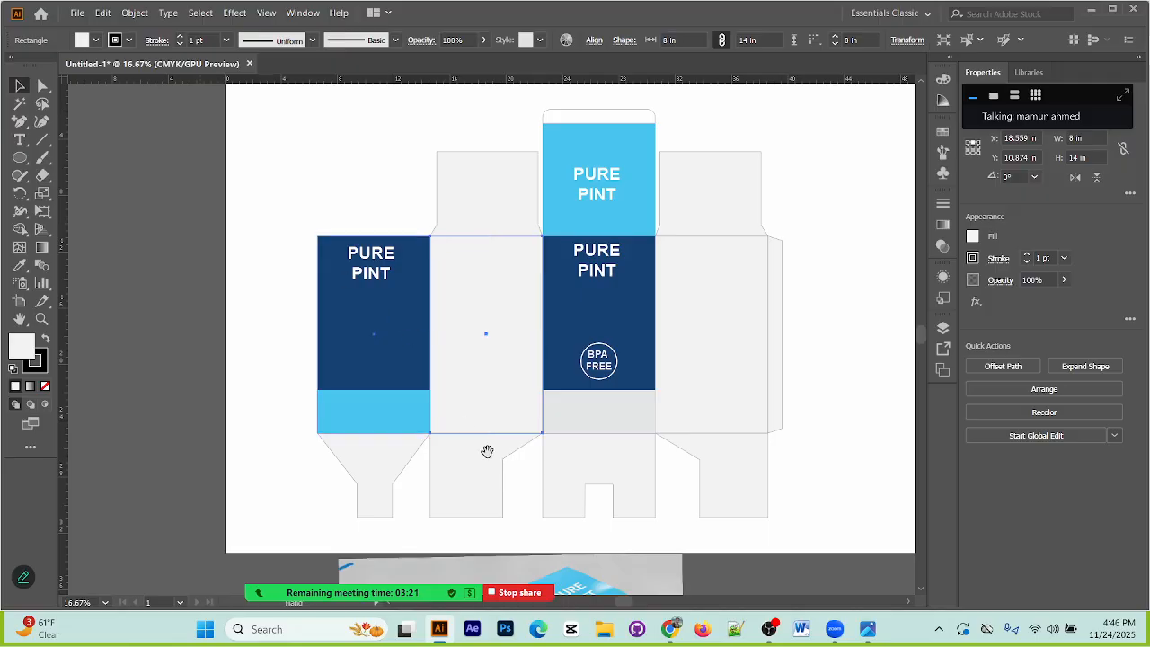
left_click_drag(503, 477, 415, 182)
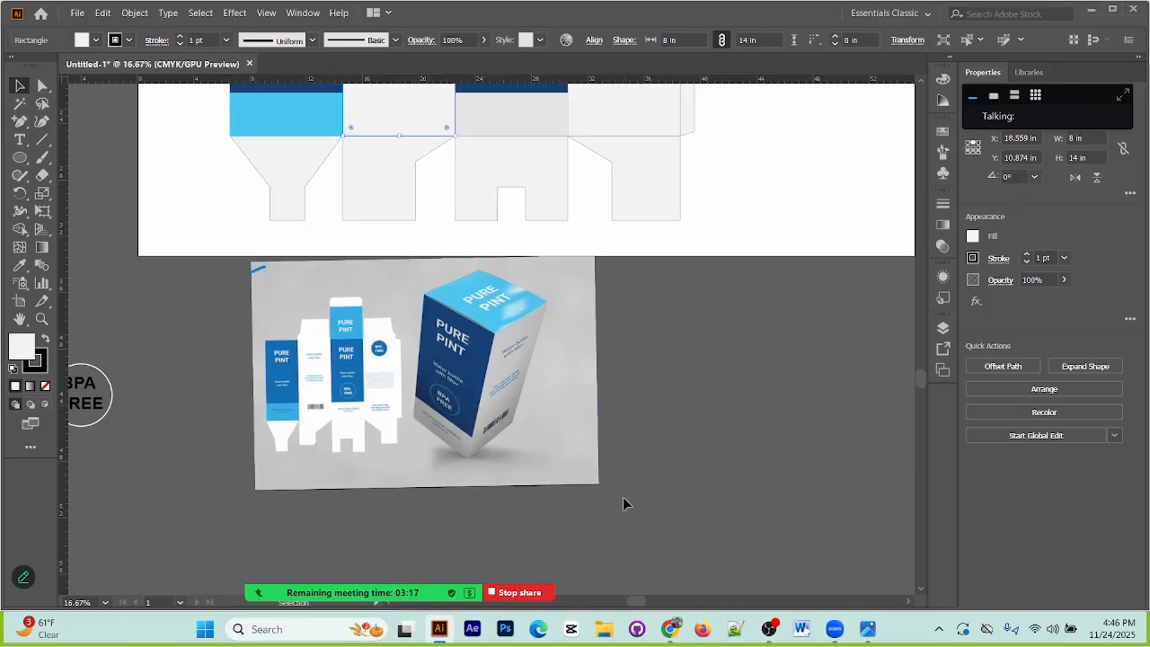
left_click(588, 455)
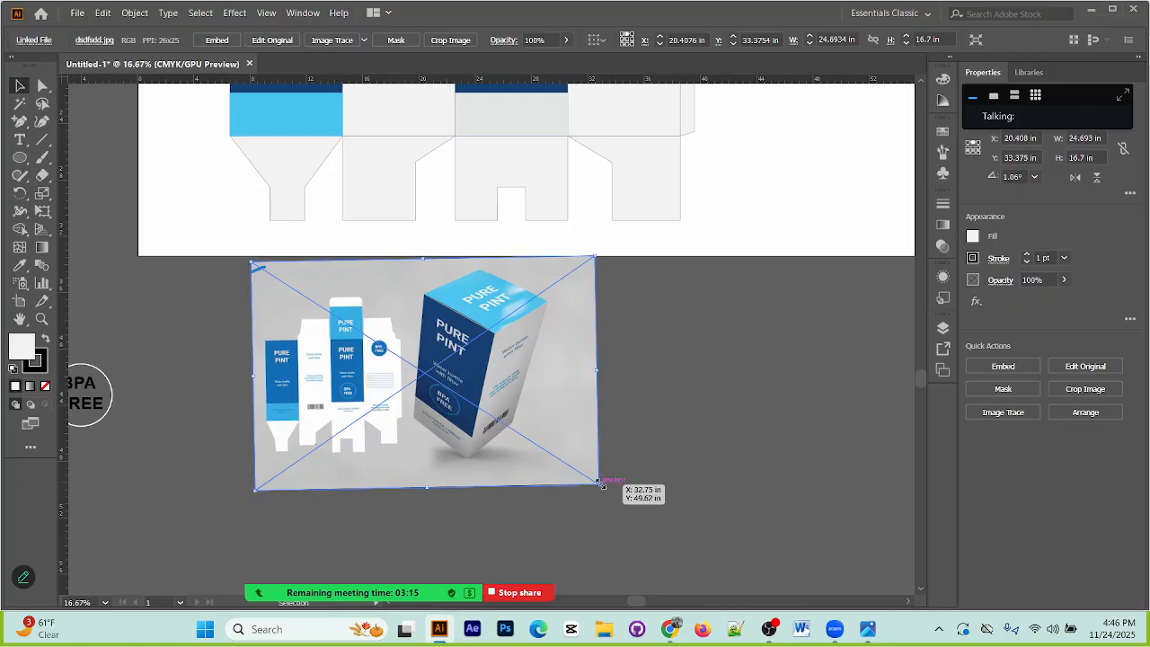
key("ctrl+plus")
key("ctrl+plus")
key("ctrl+plus")
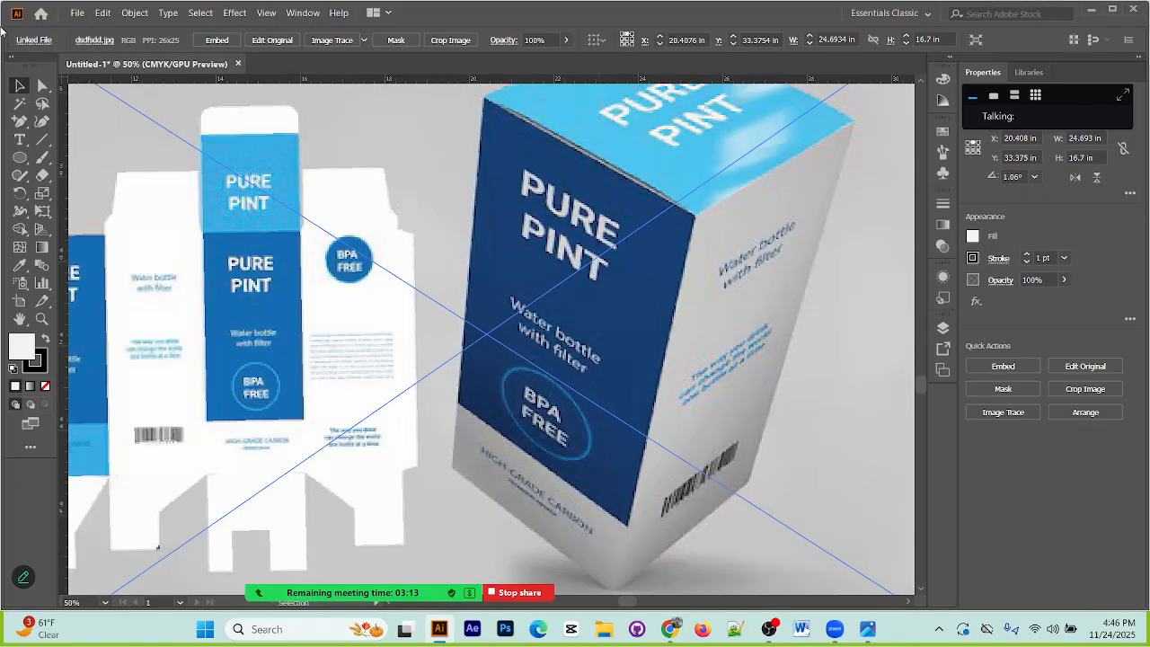
left_click(20, 139)
left_click(171, 278)
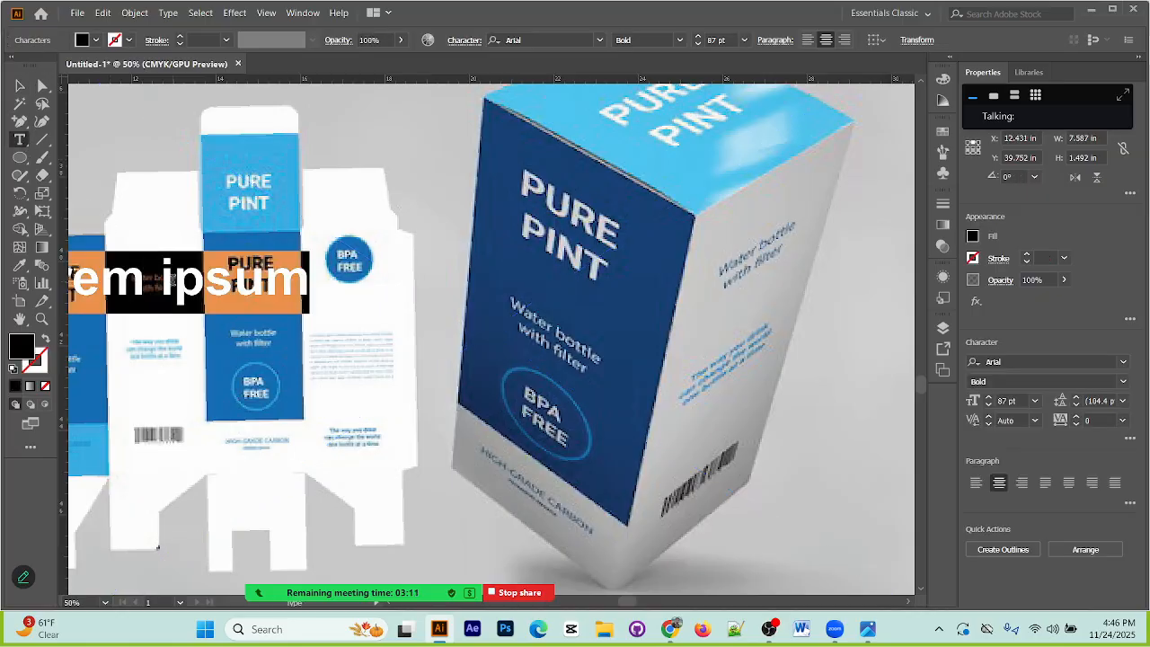
type("W")
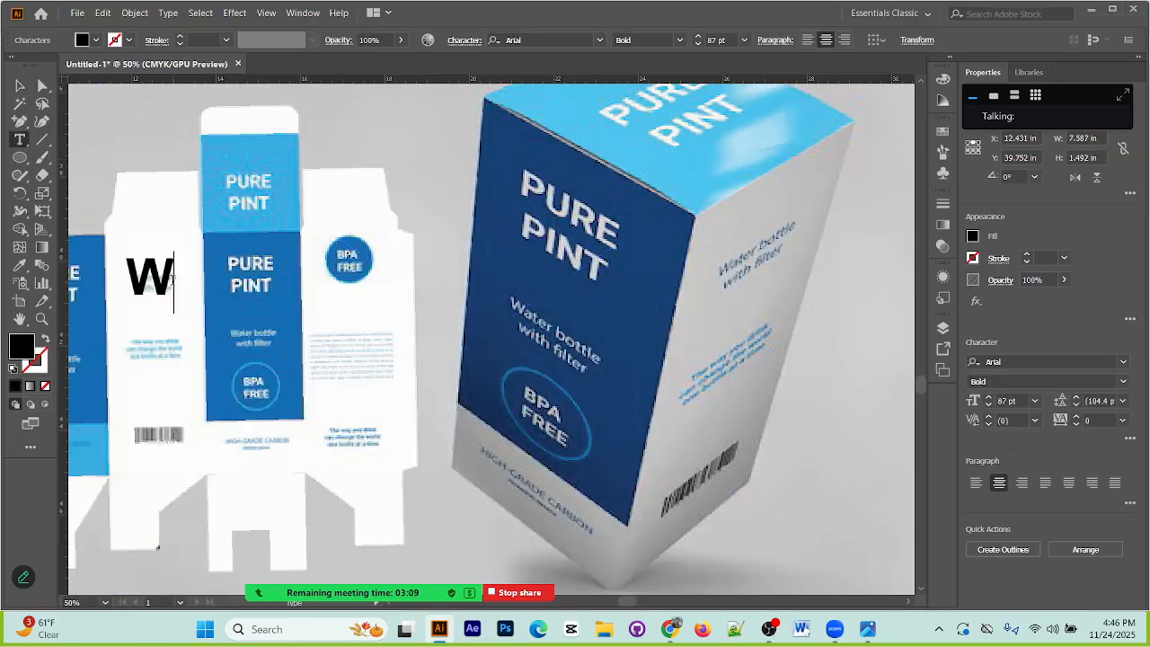
type("ater")
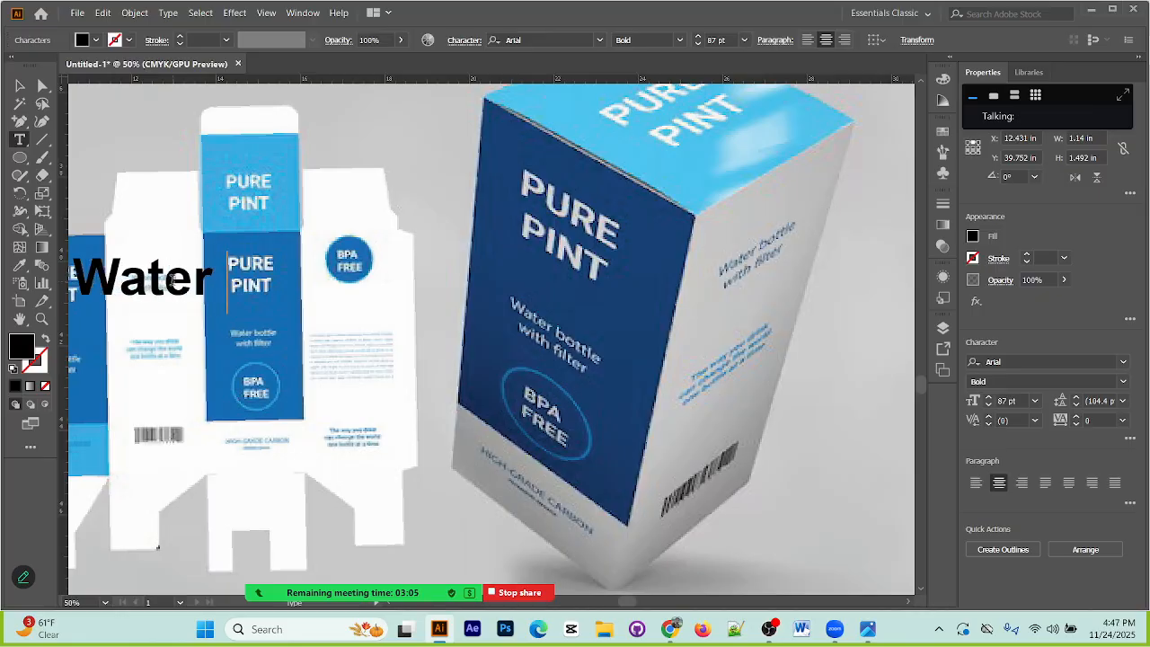
type(" bo")
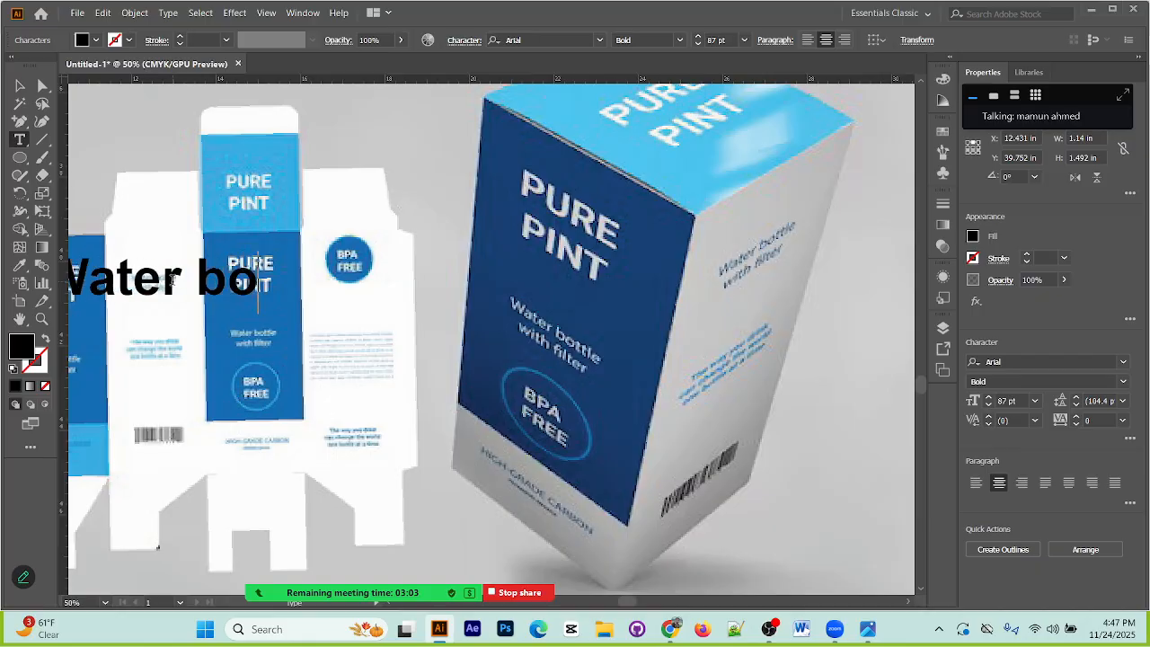
type("tt")
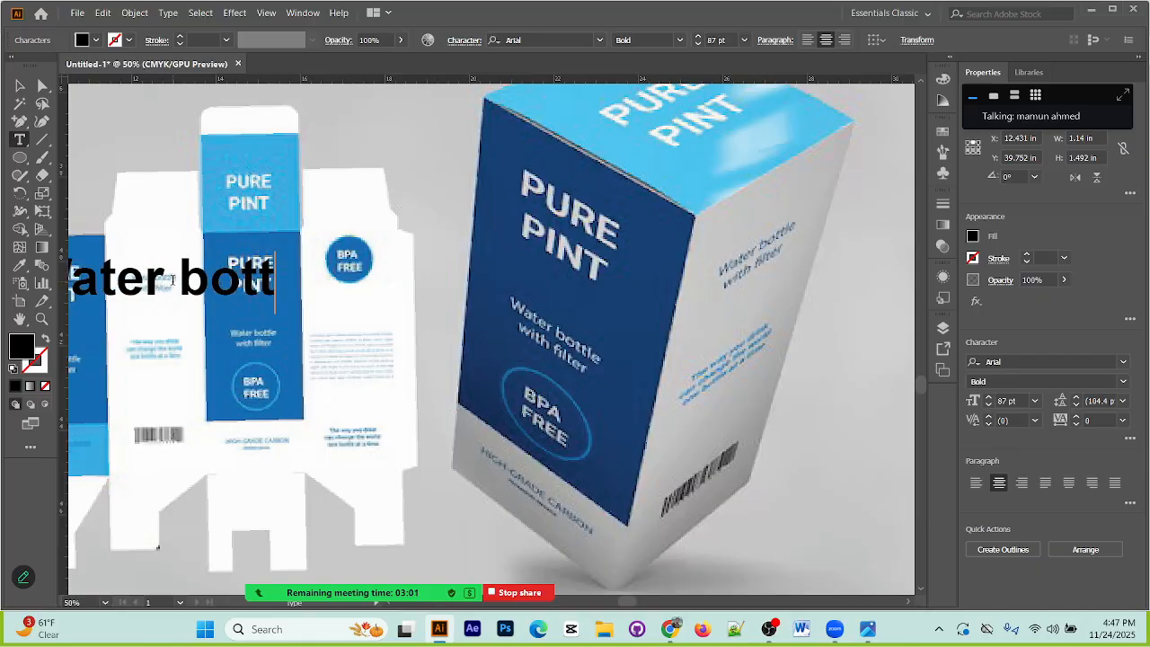
type("le")
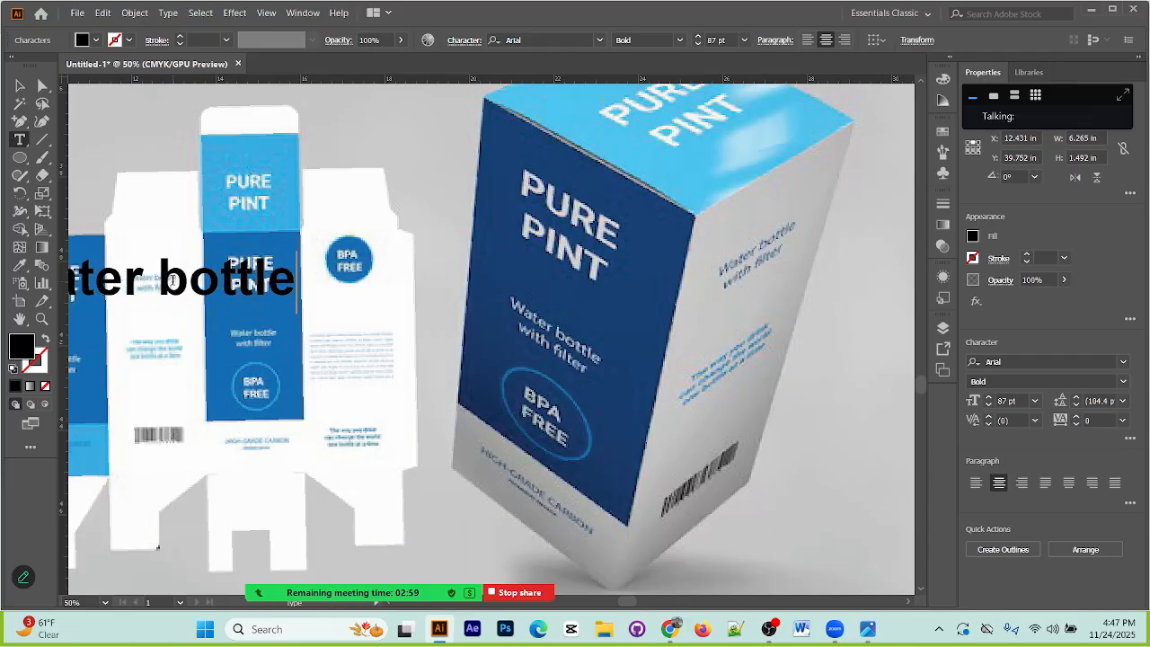
type("with")
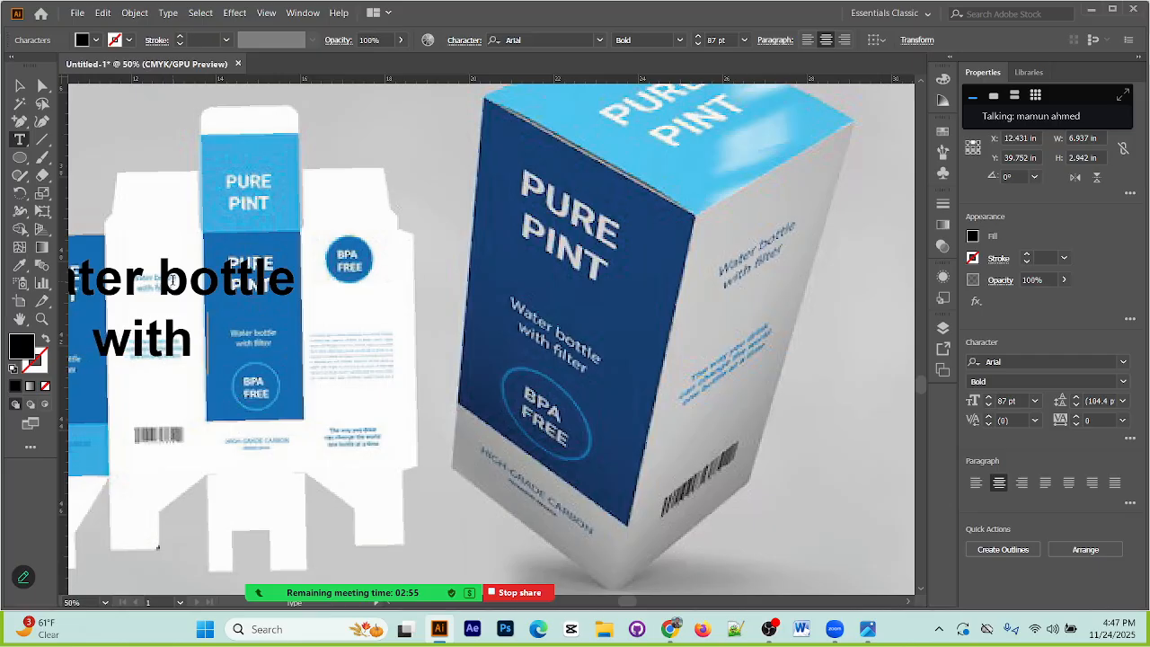
type(" filter")
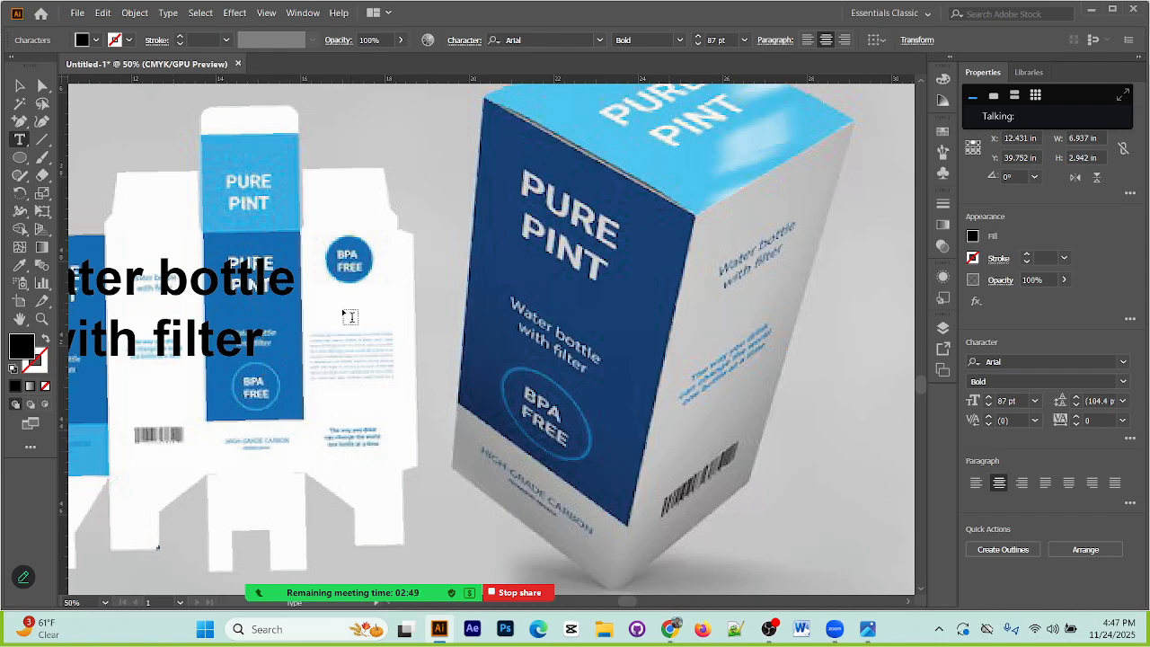
Step: Move the "Water bottle with filter" text onto the third, dark blue body panel above the badge and set its fill to white
left_click(21, 85)
left_click_drag(222, 288, 492, 273)
key("ctrl+minus")
key("ctrl+minus")
key("ctrl+minus")
key("ctrl+minus")
key("ctrl+minus")
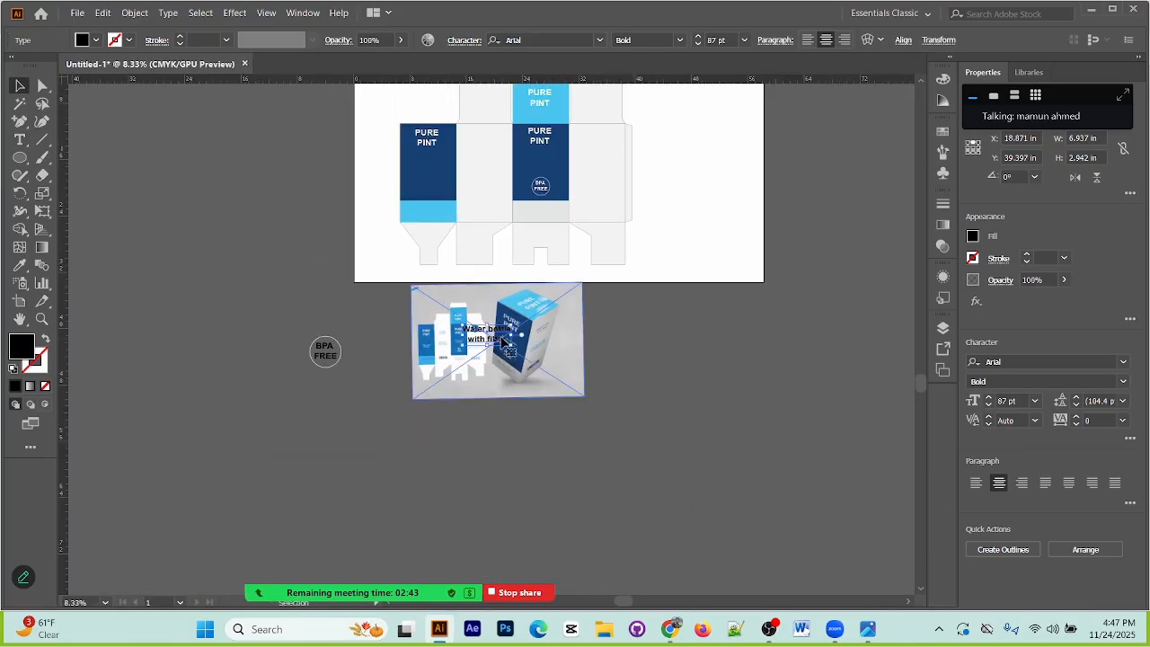
left_click_drag(503, 334, 537, 163)
left_click(96, 41)
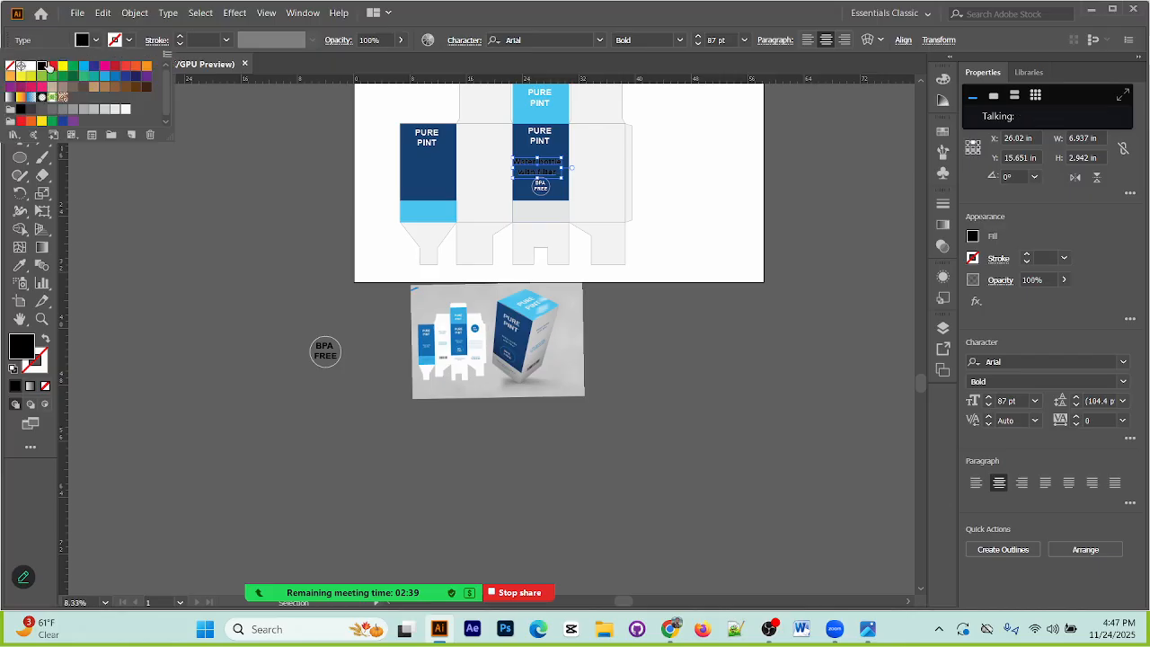
left_click(32, 68)
left_click(115, 244)
Step: Set the "Water bottle with filter" text to Arial Regular at 33 pt and centre it above the BPA FREE badge
key("ctrl+equal")
key("ctrl+equal")
key("ctrl+equal")
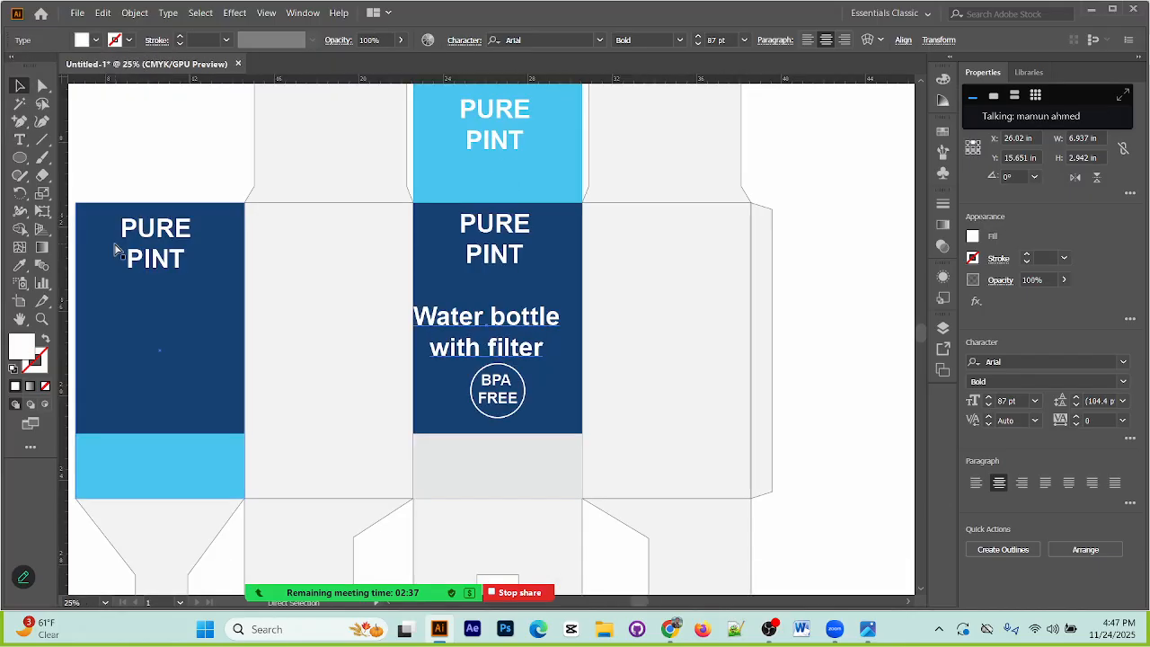
left_click(681, 40)
left_click(635, 81)
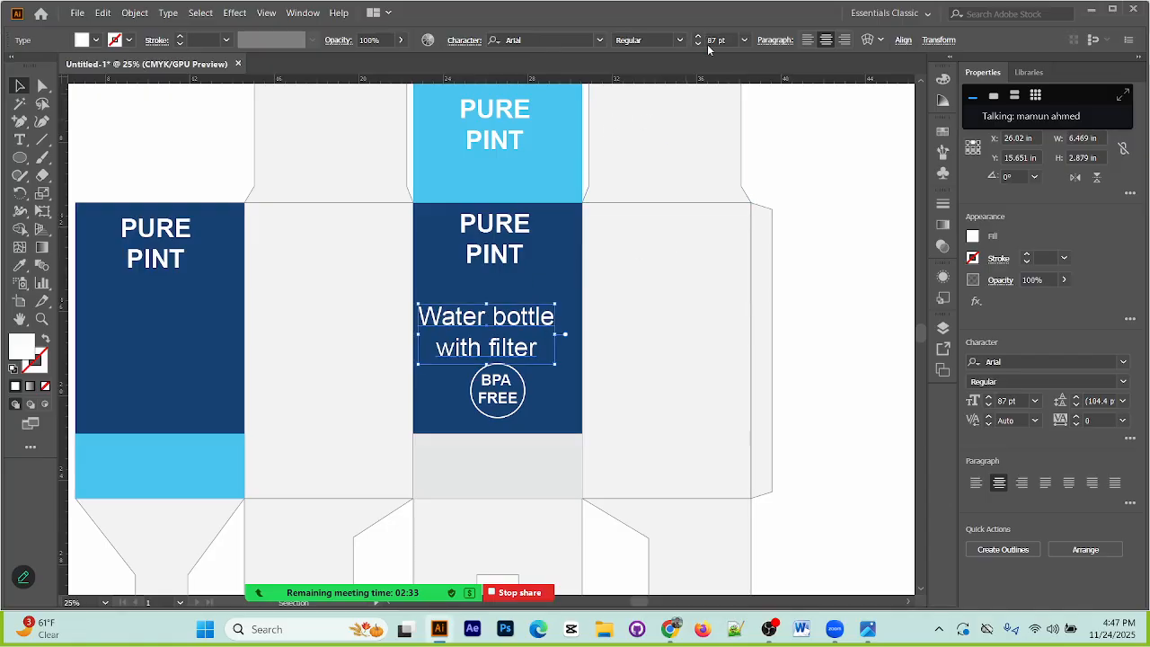
left_click(698, 44)
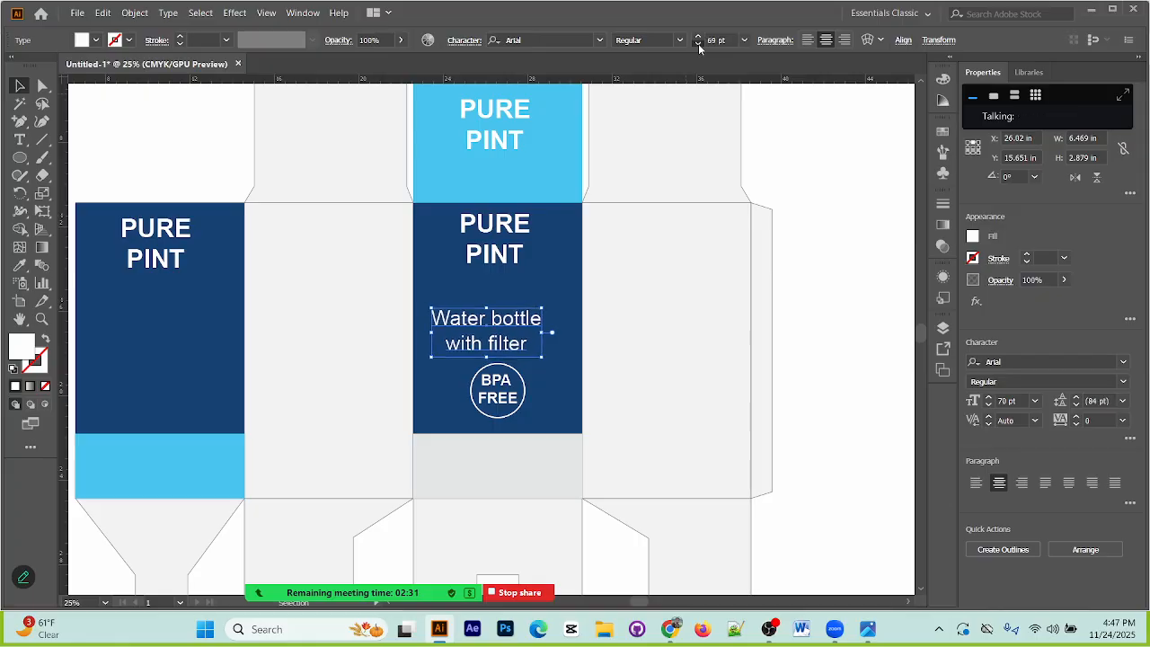
left_click(698, 43)
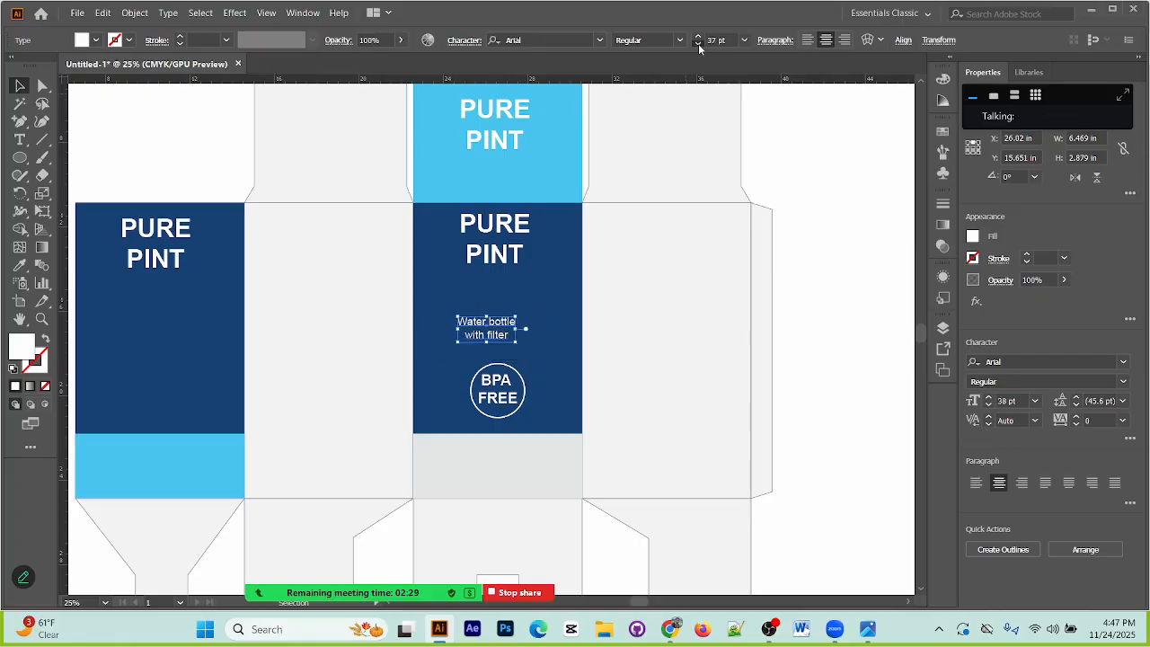
mouse_move(495, 334)
left_mouse_down()
mouse_move(537, 335)
mouse_move(509, 333)
left_mouse_up()
Step: Add the text "50ml" at the boundary between the third and fourth body panels
left_click(20, 139)
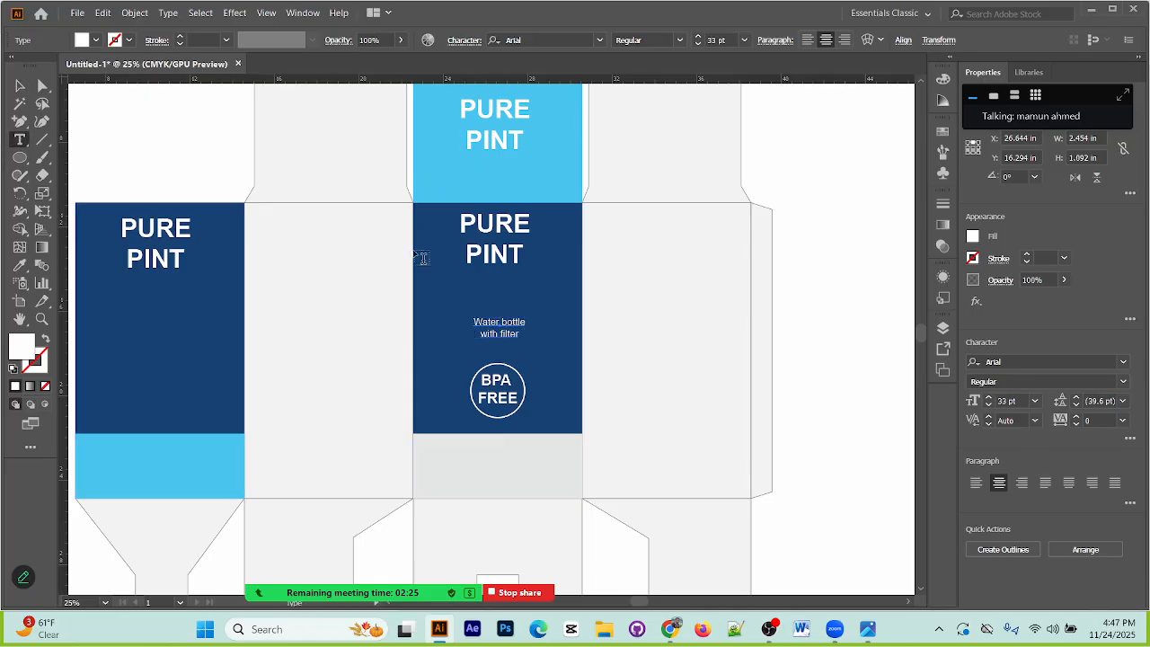
left_click(591, 290)
double_click(606, 285)
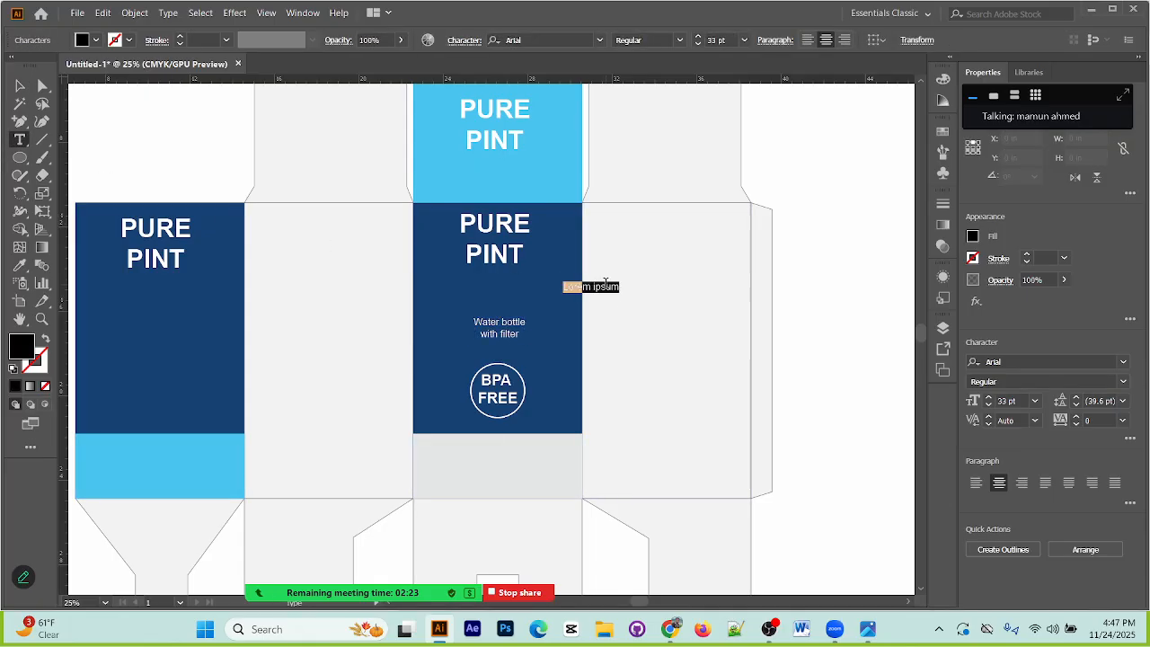
type("g")
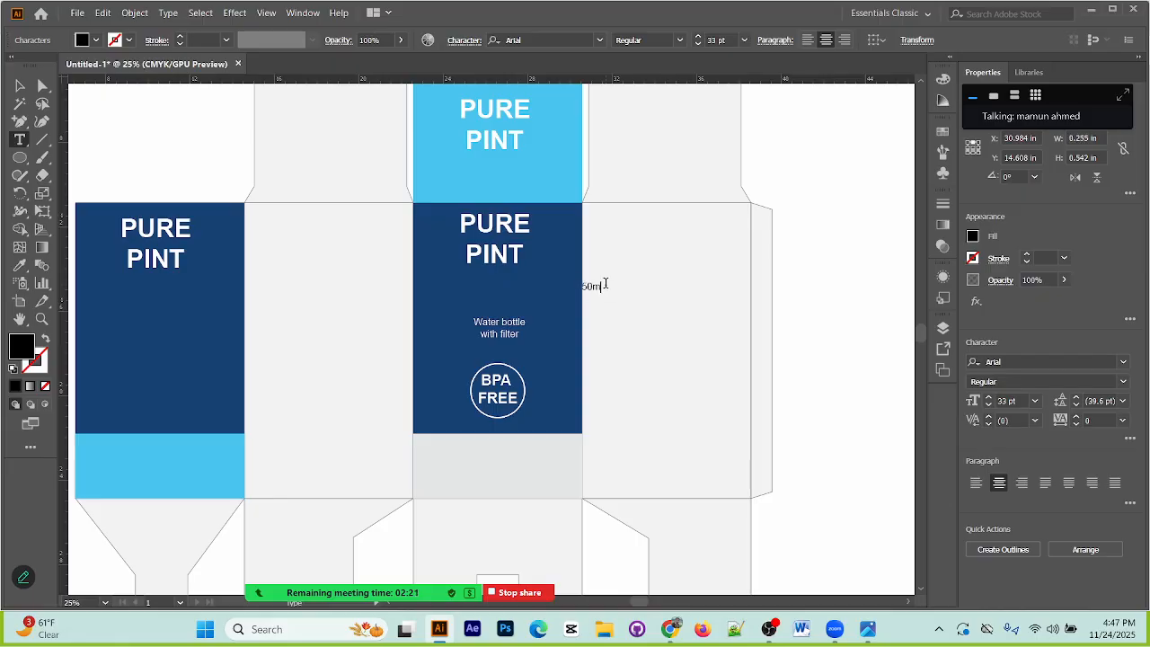
left_click(20, 87)
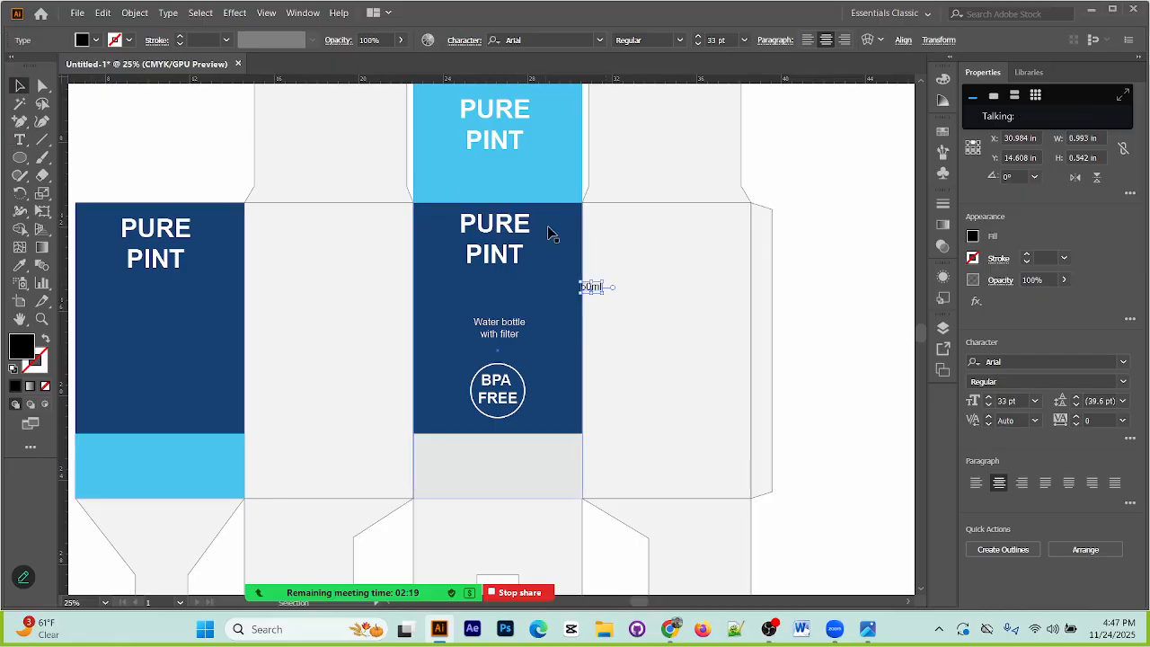
Step: Move the "50ml" text below PURE PINT on the third, dark blue body panel and set its fill to white
left_click_drag(600, 287, 499, 275)
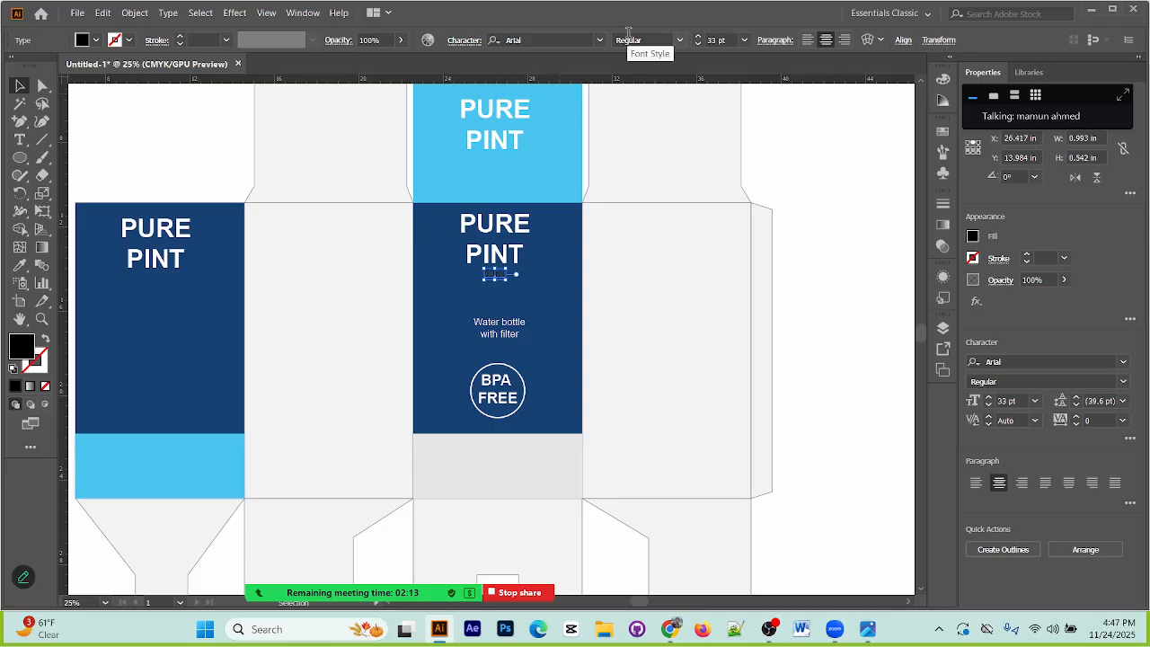
left_click(94, 41)
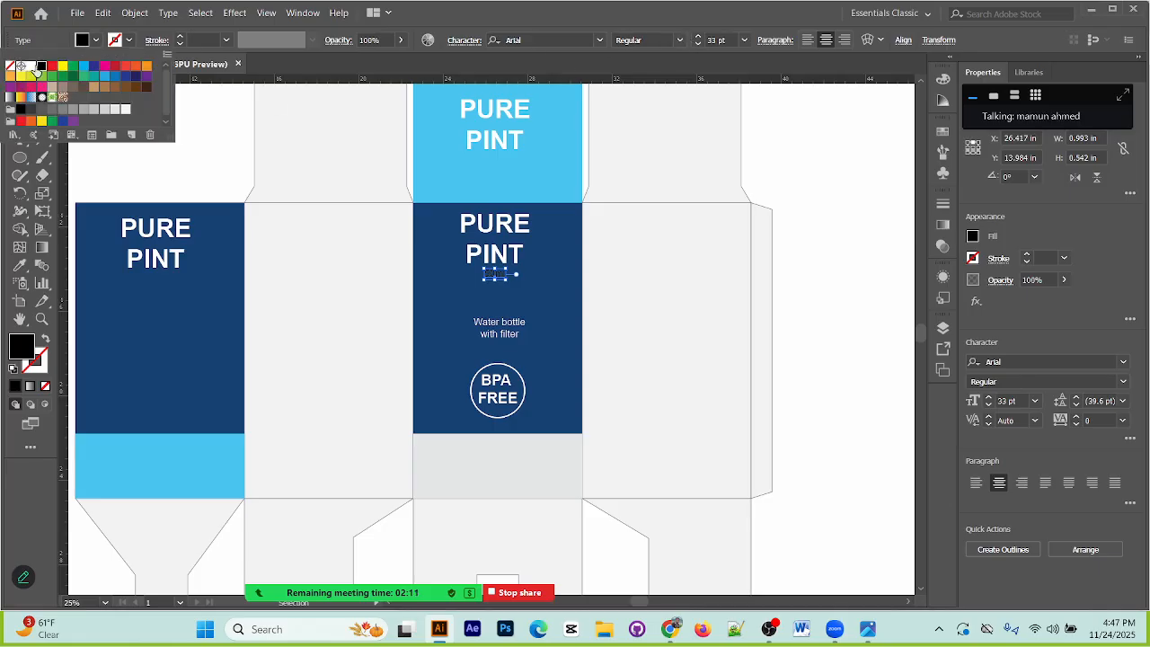
left_click(31, 66)
left_click(822, 142)
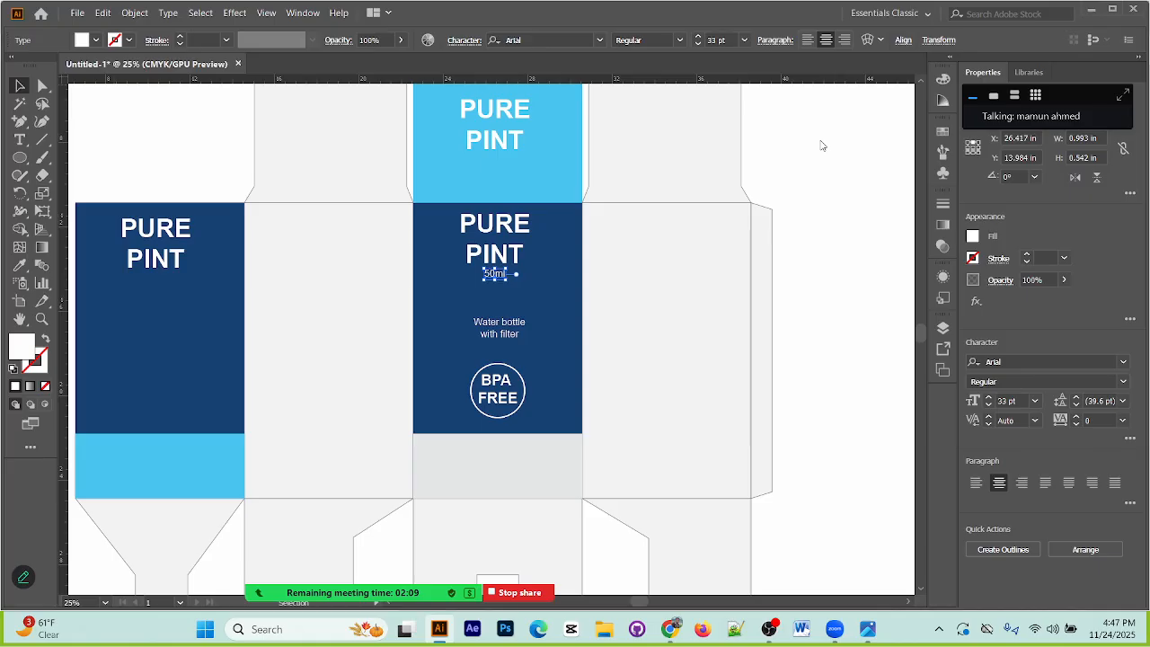
left_click(824, 217)
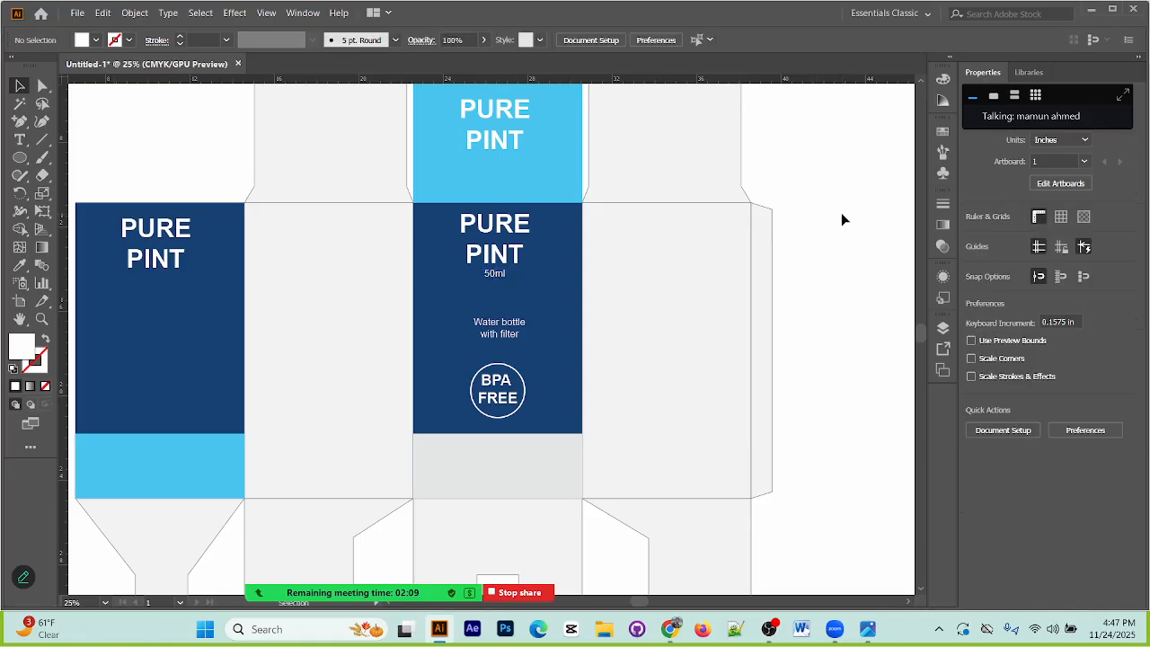
left_click(497, 275)
left_click_drag(497, 268, 499, 235)
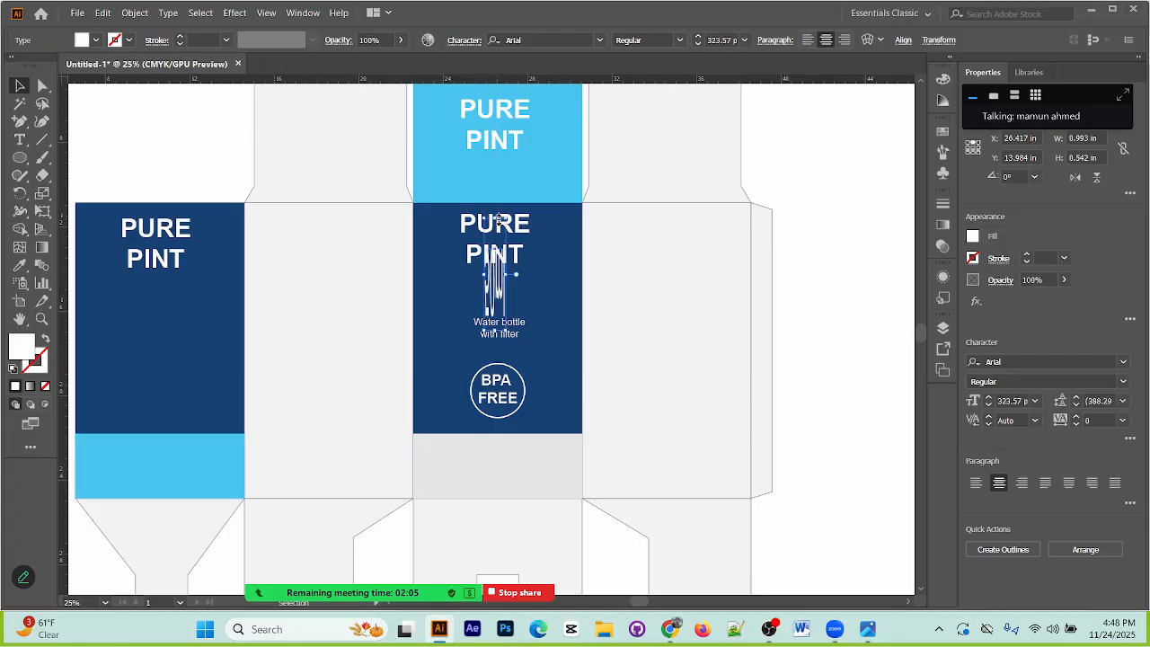
key("ctrl+z")
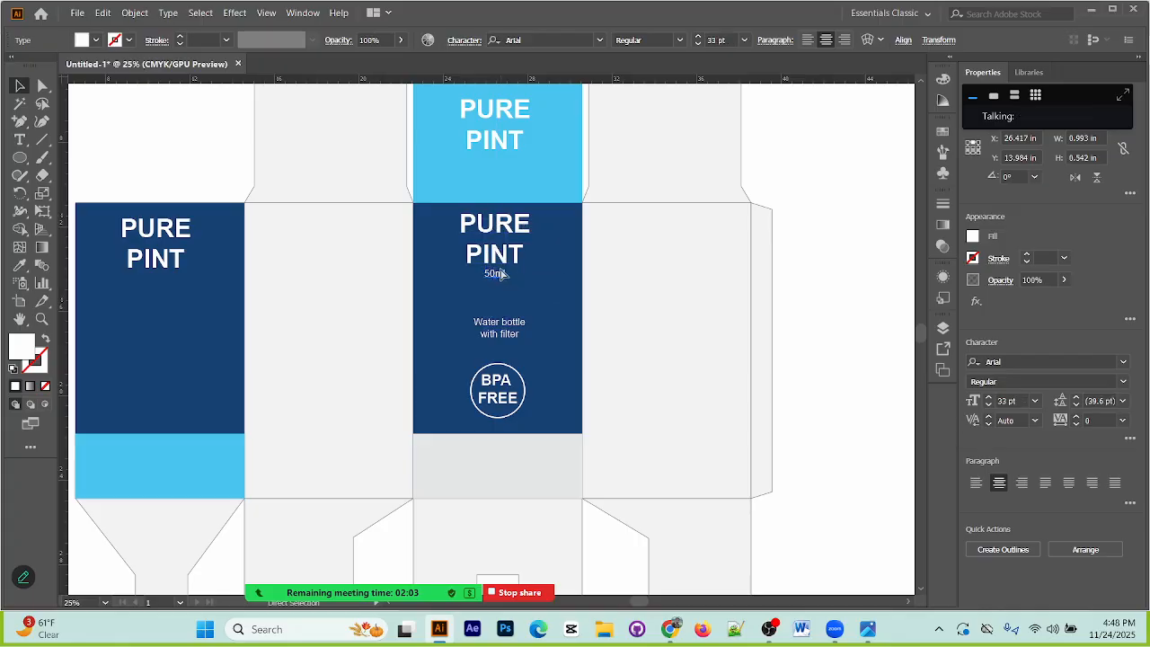
Step: Copy the "50ml" text below PURE PINT on the light blue top panel and on the first dark blue body panel
left_click_drag(499, 277, 151, 281)
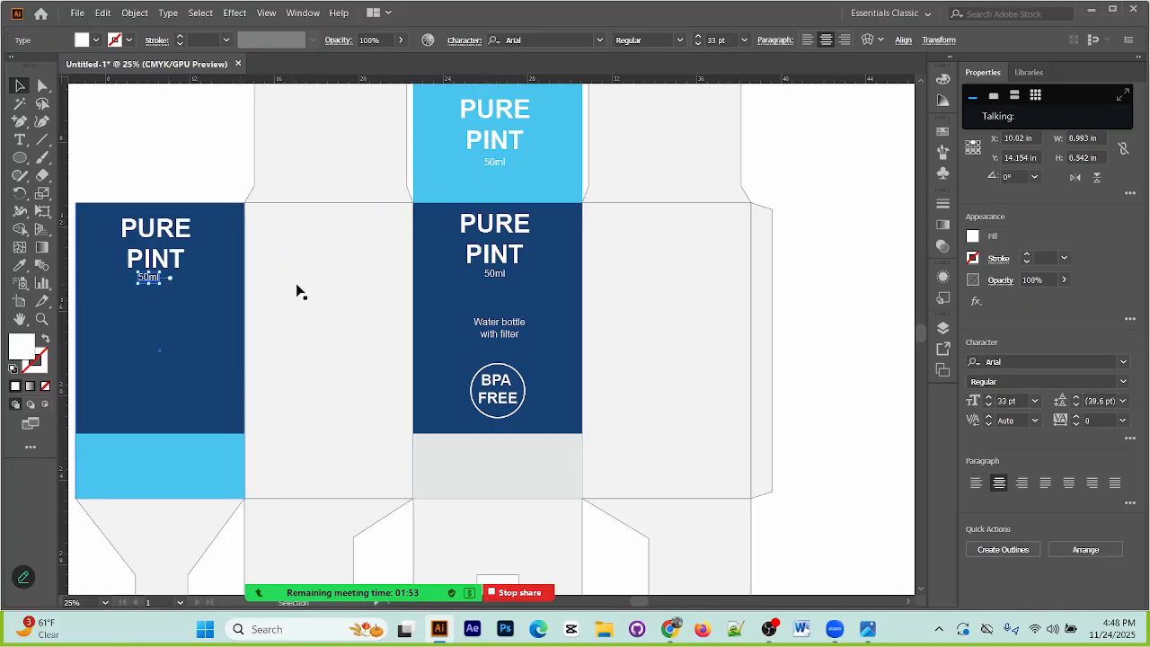
Step: Move the circle off the spare BPA FREE text beside the reference image and fill it with the reference box's dark blue
scroll(388, 326, "down", 8)
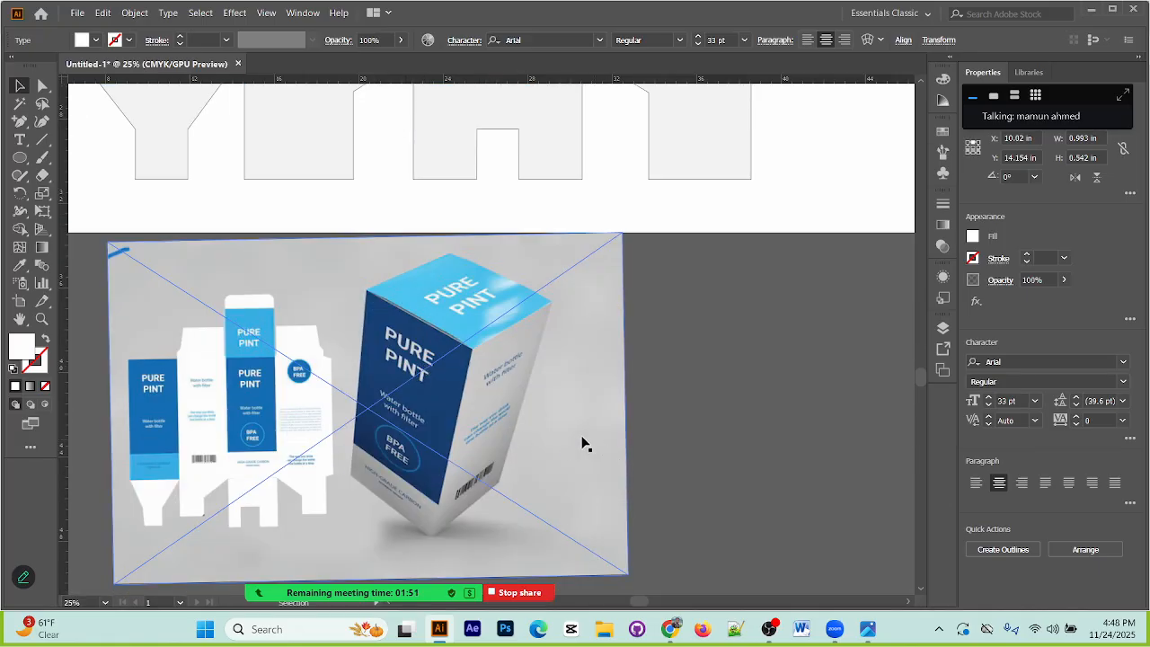
scroll(440, 358, "up", 3)
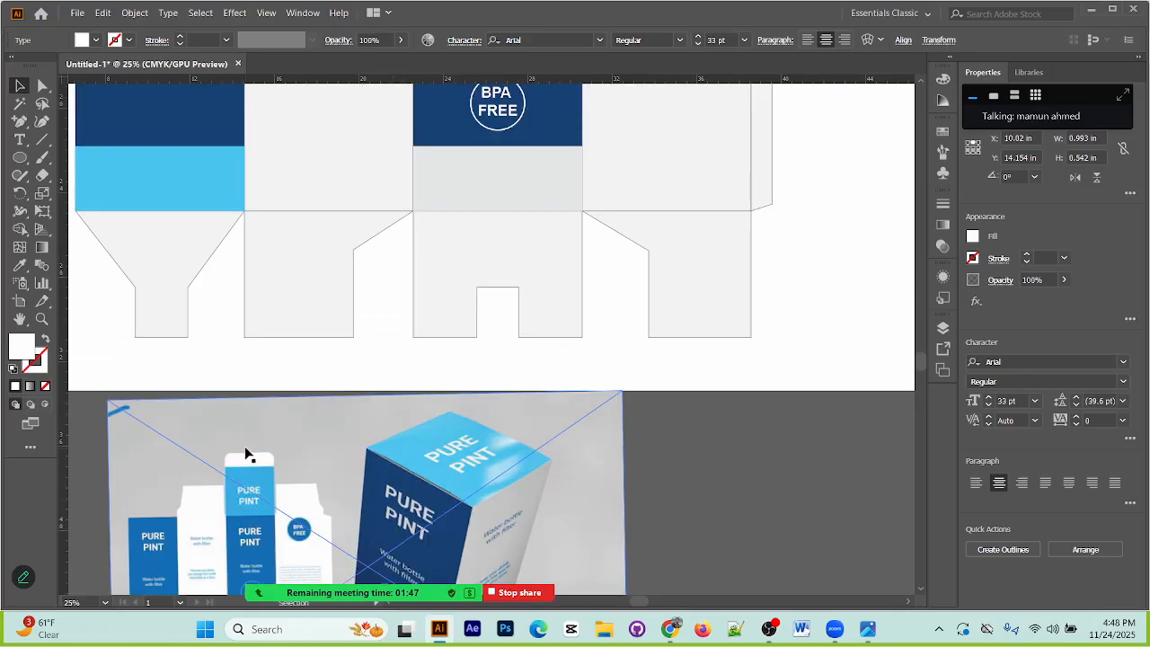
left_click_drag(228, 452, 416, 249)
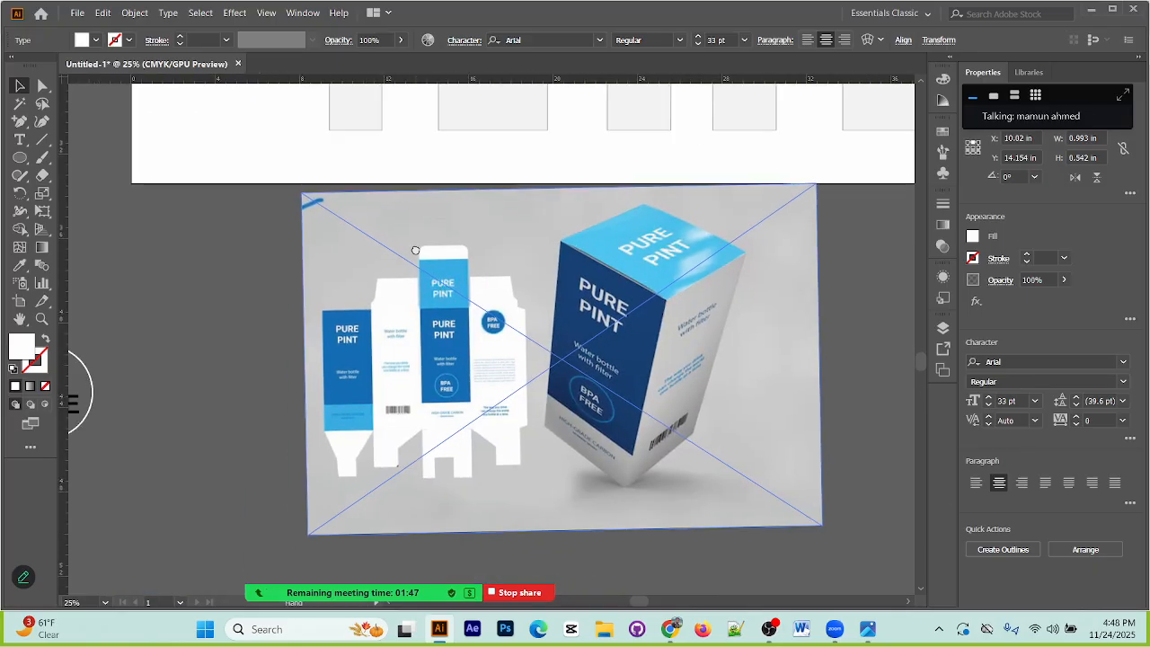
left_click(254, 400)
left_click_drag(184, 407, 262, 378)
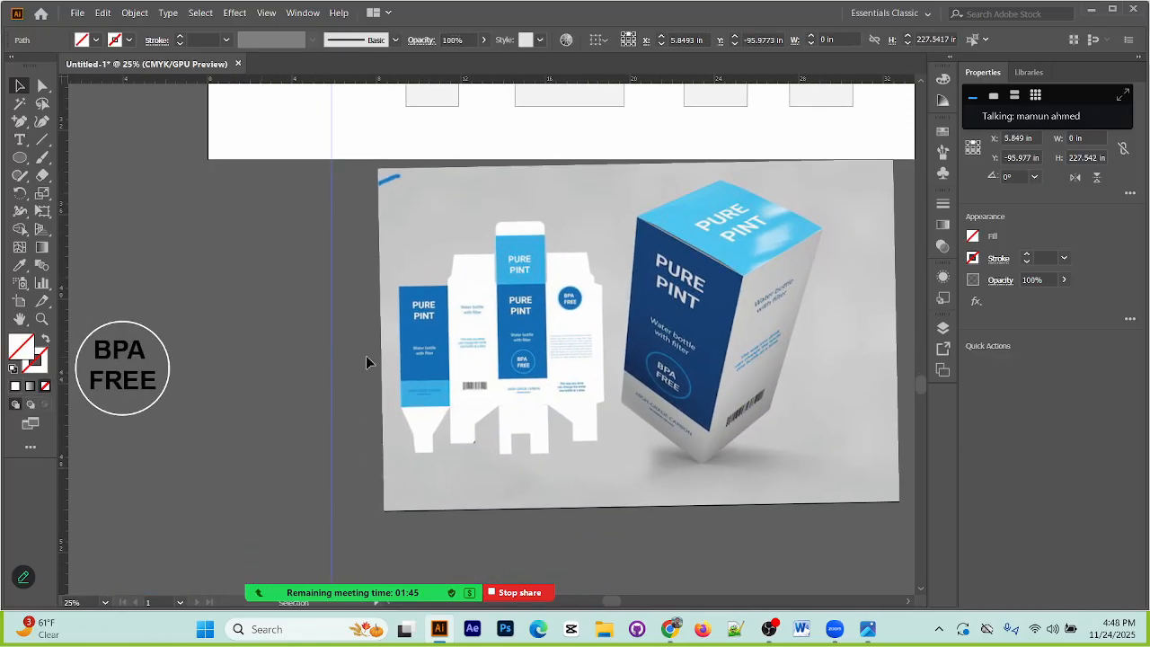
left_click(315, 406)
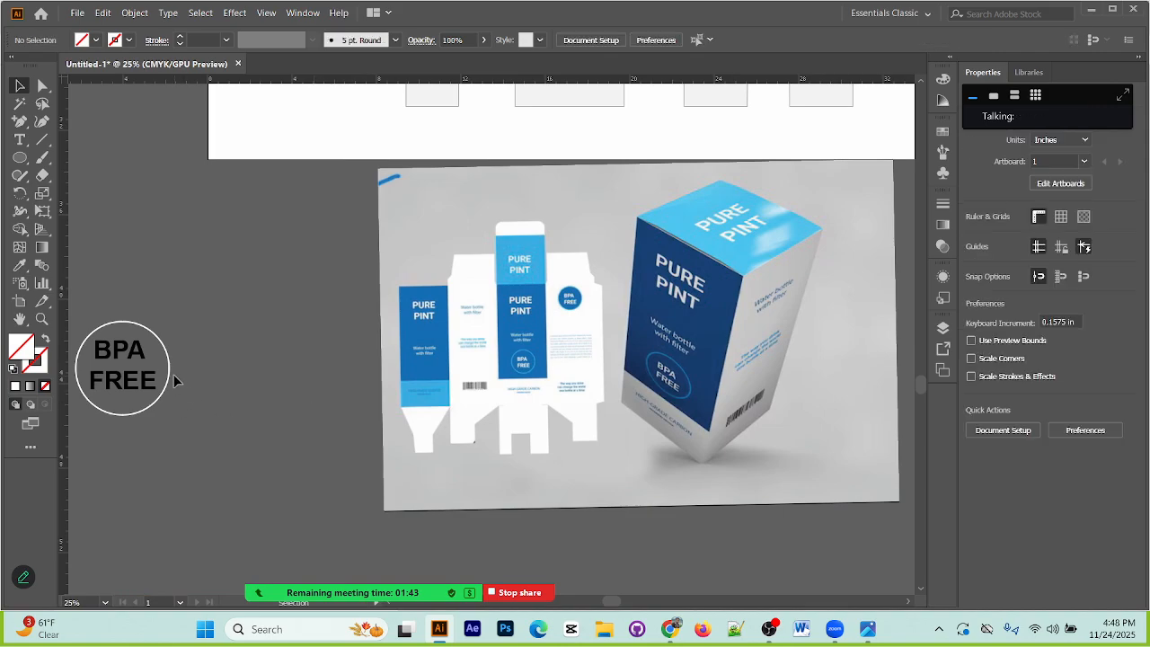
left_click_drag(172, 373, 292, 359)
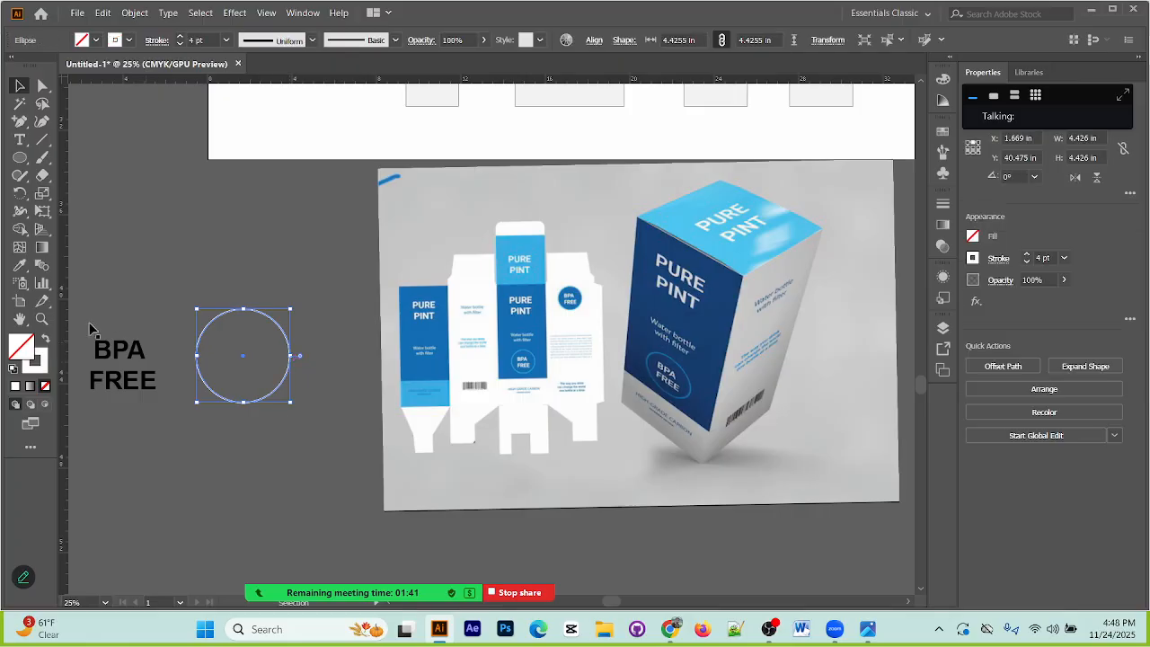
left_click(23, 267)
left_click(670, 367)
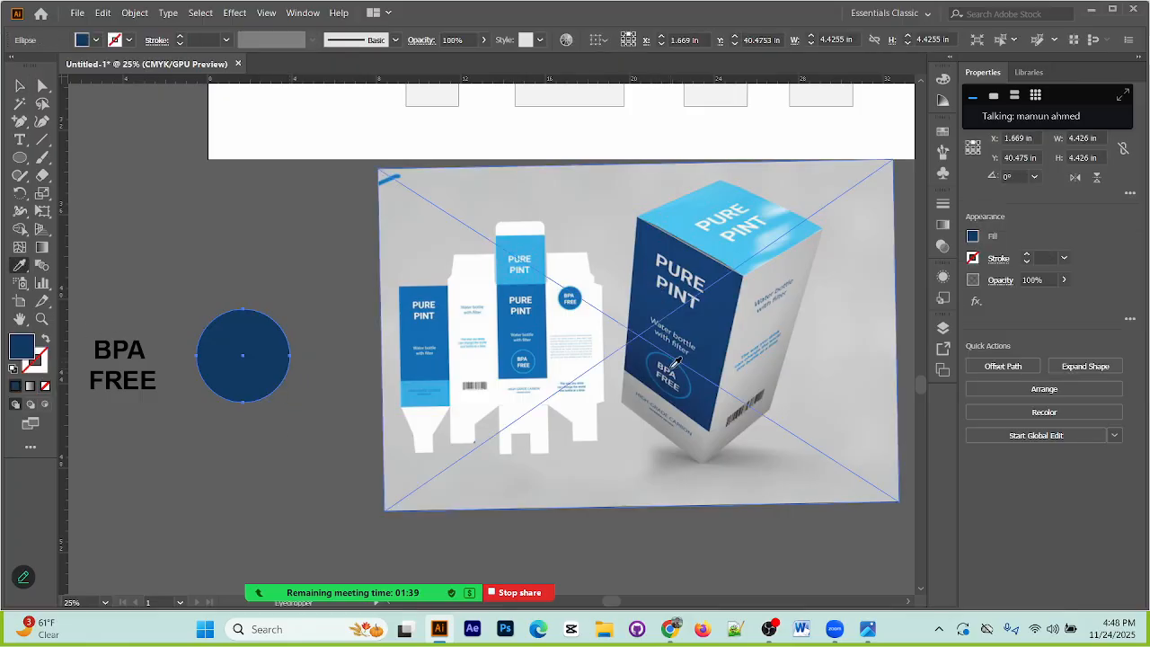
Step: Move the spare BPA FREE text over the dark blue circle and set its fill to white
left_click(42, 86)
left_click(174, 329)
left_click_drag(90, 376, 242, 364)
left_click(96, 40)
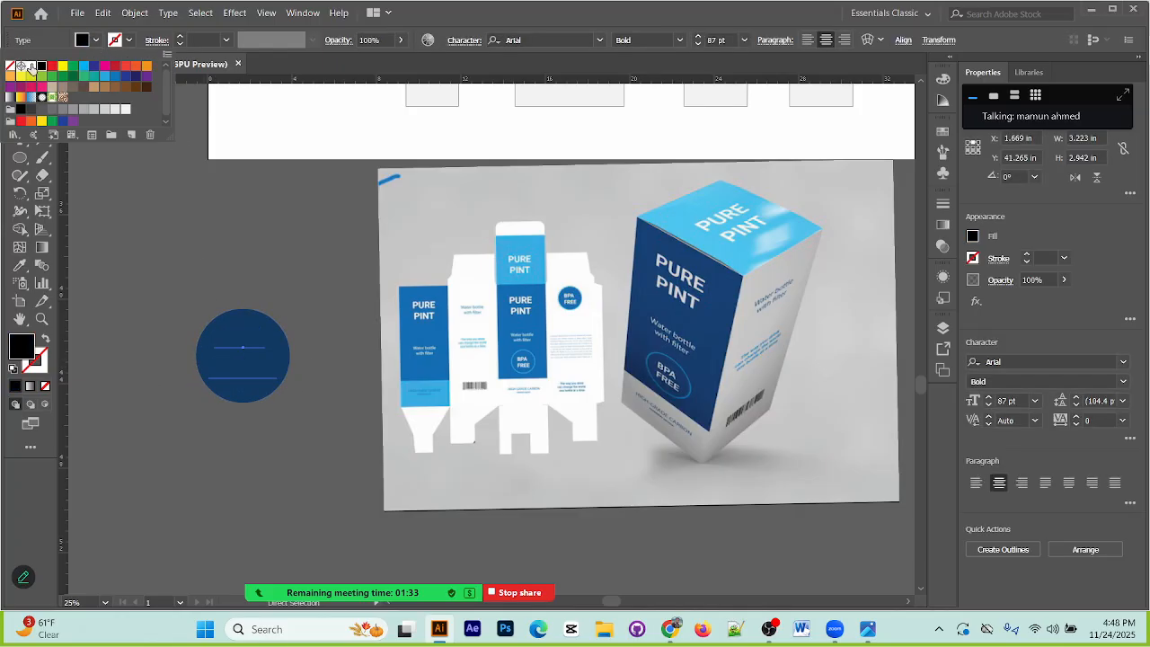
left_click(30, 65)
Step: Bring the white BPA FREE text to the front of the dark blue circle
left_click(237, 357)
right_click(239, 357)
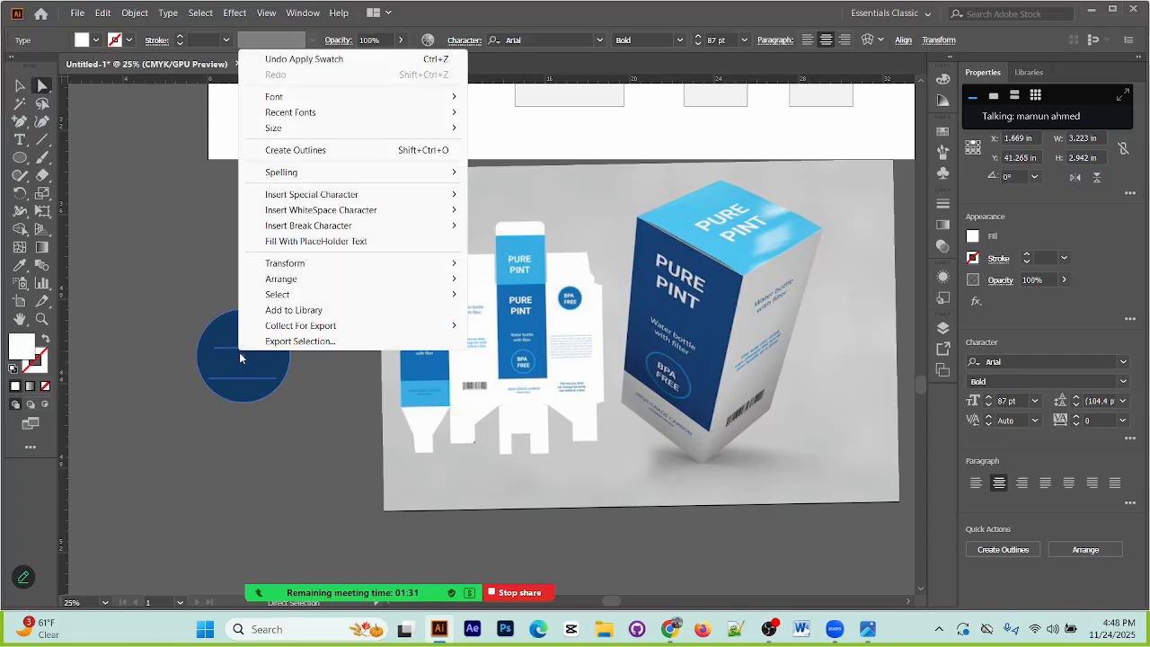
mouse_move(297, 279)
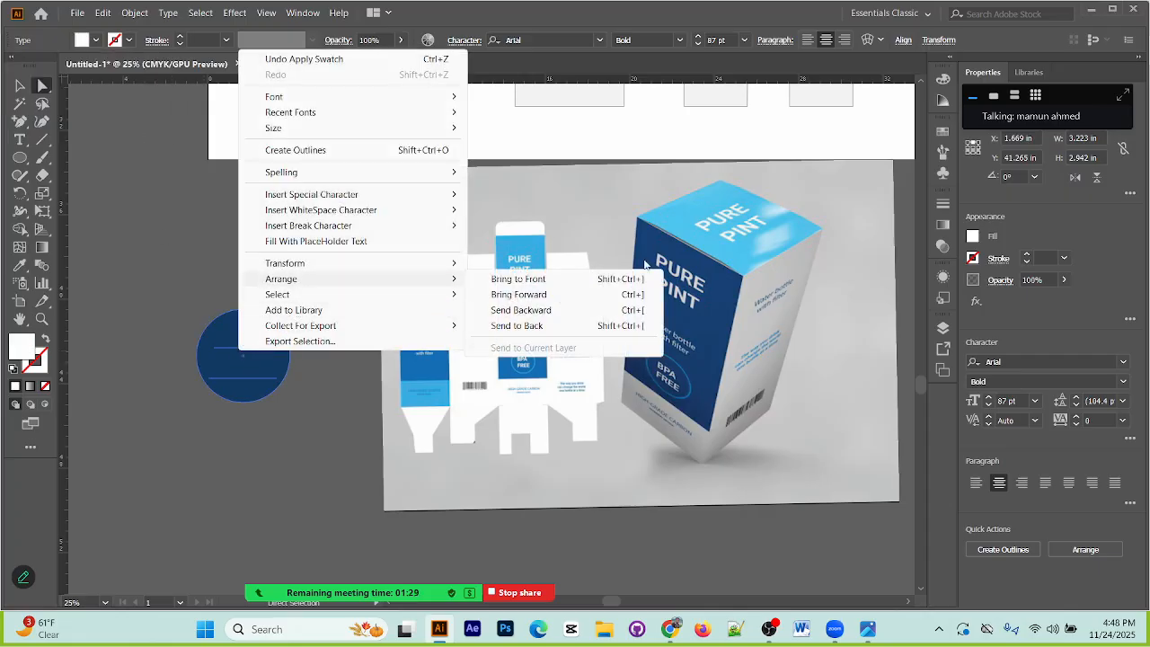
left_click(570, 281)
Step: Scale the dark blue circle and its BPA FREE text down together to about 2.7 in wide and group them
left_click_drag(195, 293, 288, 415)
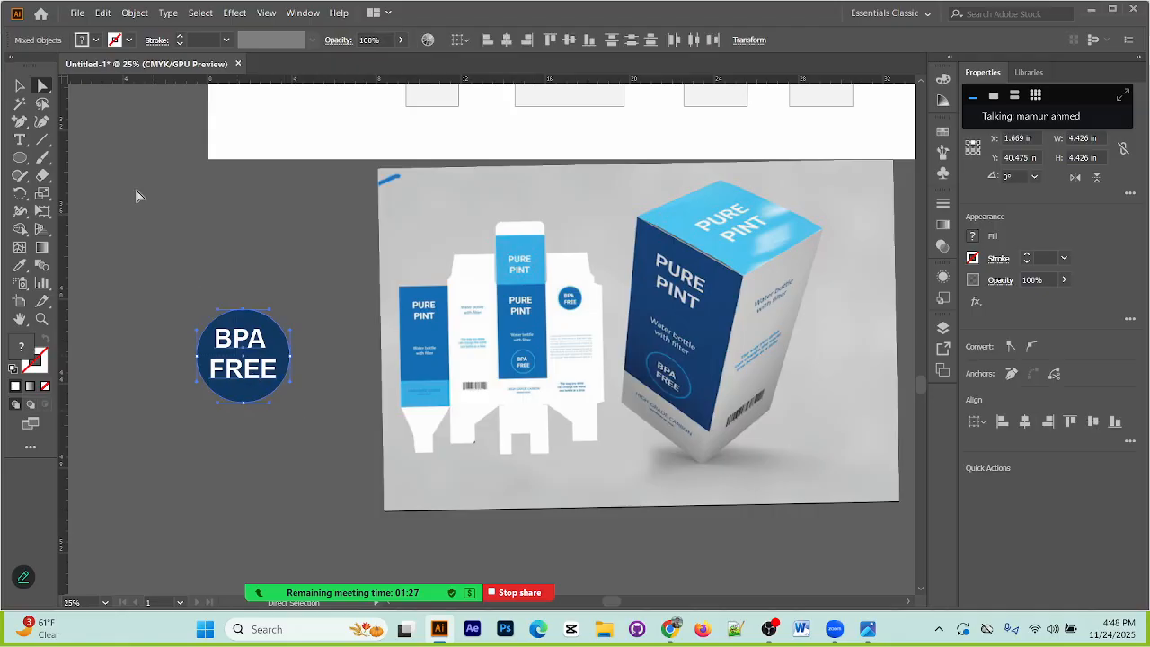
left_click(20, 85)
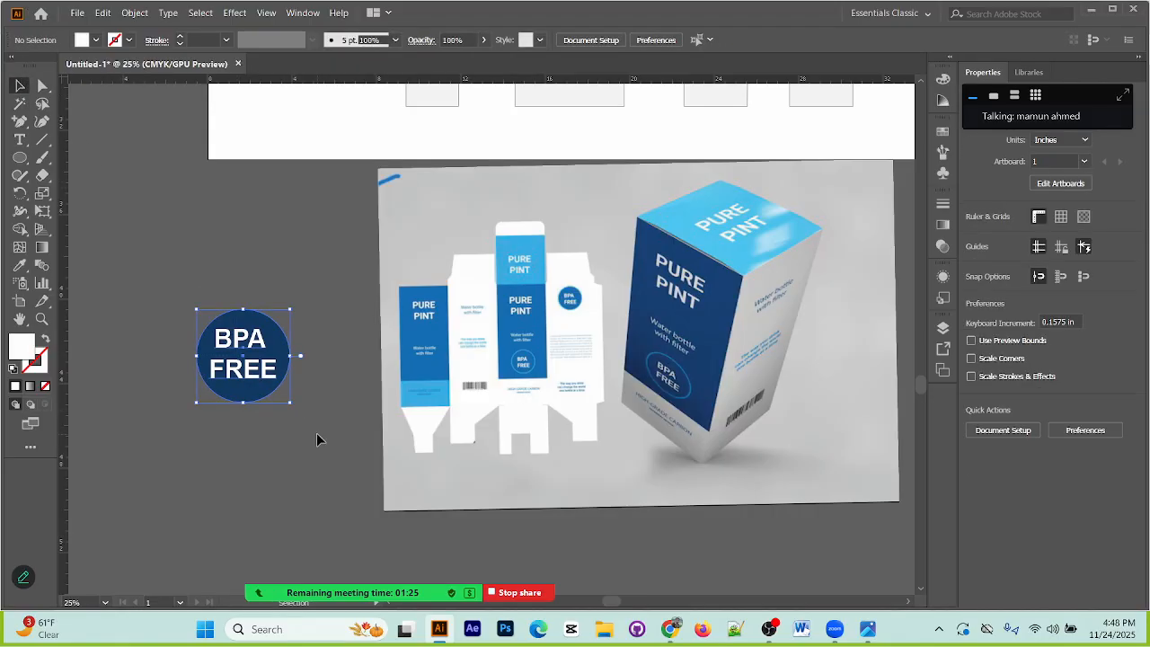
left_click_drag(292, 406, 272, 383)
left_click(701, 419)
left_click(256, 359)
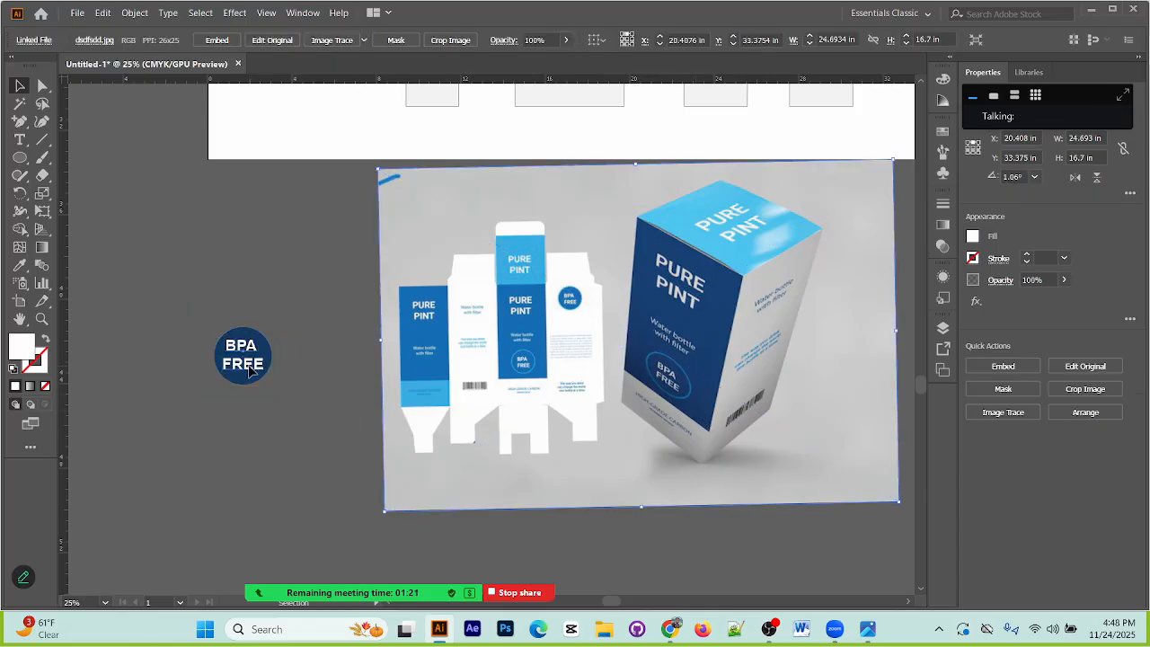
left_click(268, 356)
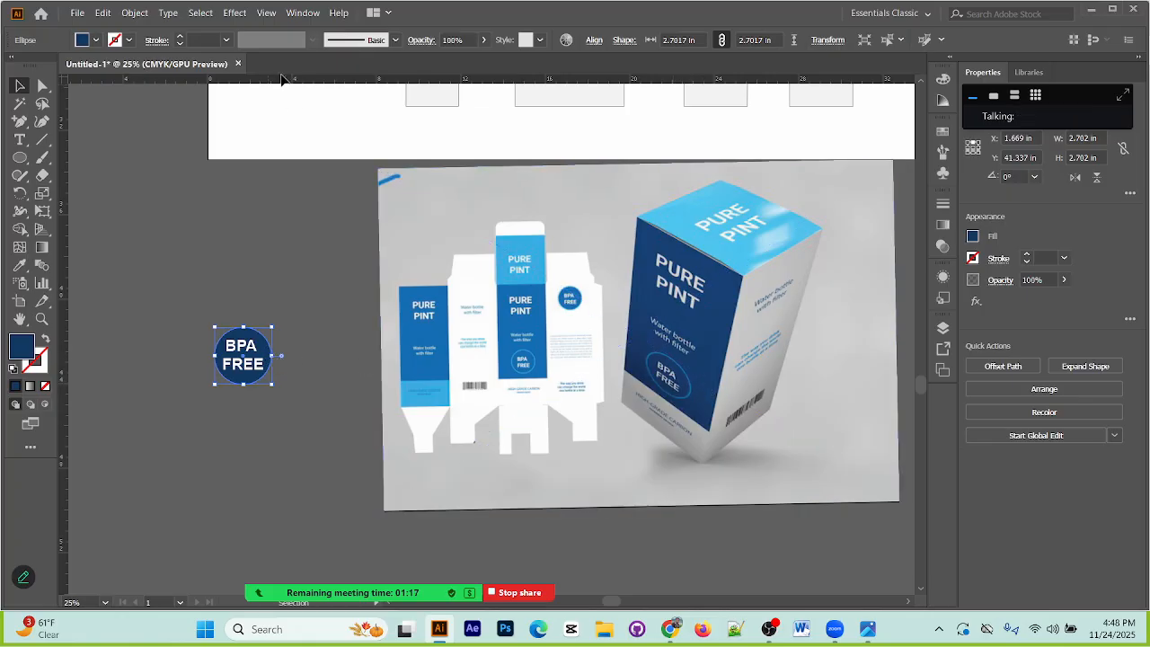
left_click(325, 335)
Step: Move the dark blue BPA FREE badge onto the upper part of the fourth body panel and scale it to about 2.22 in wide
left_click_drag(544, 323, 417, 525)
left_click_drag(631, 173, 598, 157)
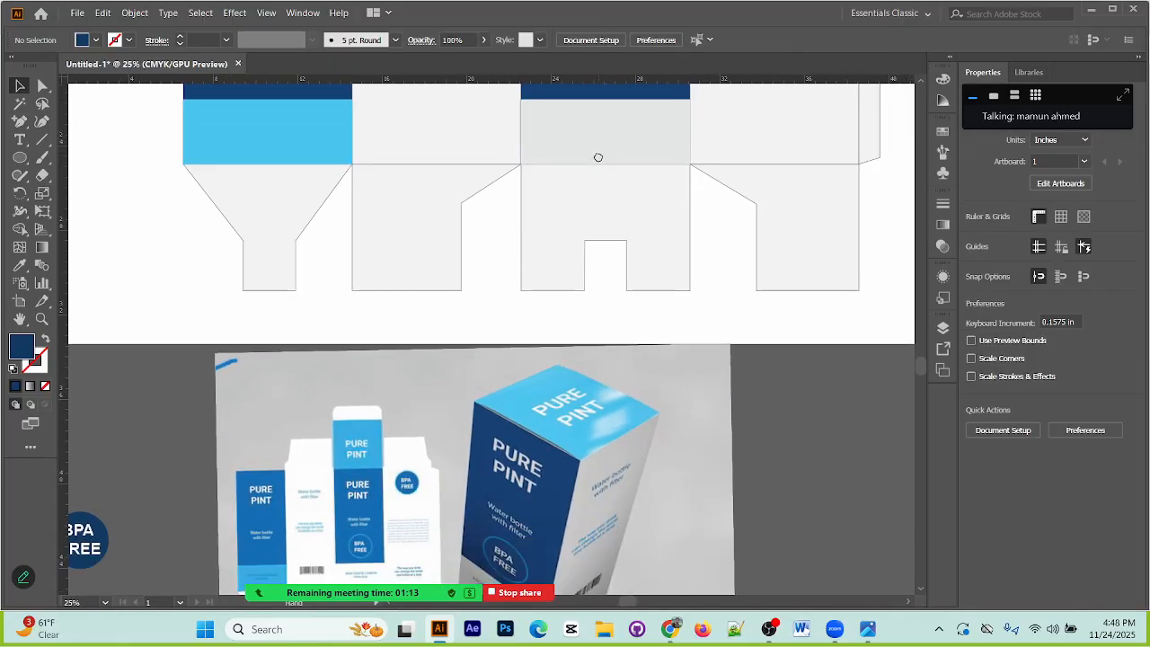
scroll(114, 574, "left", 2)
left_click(132, 568)
key("v")
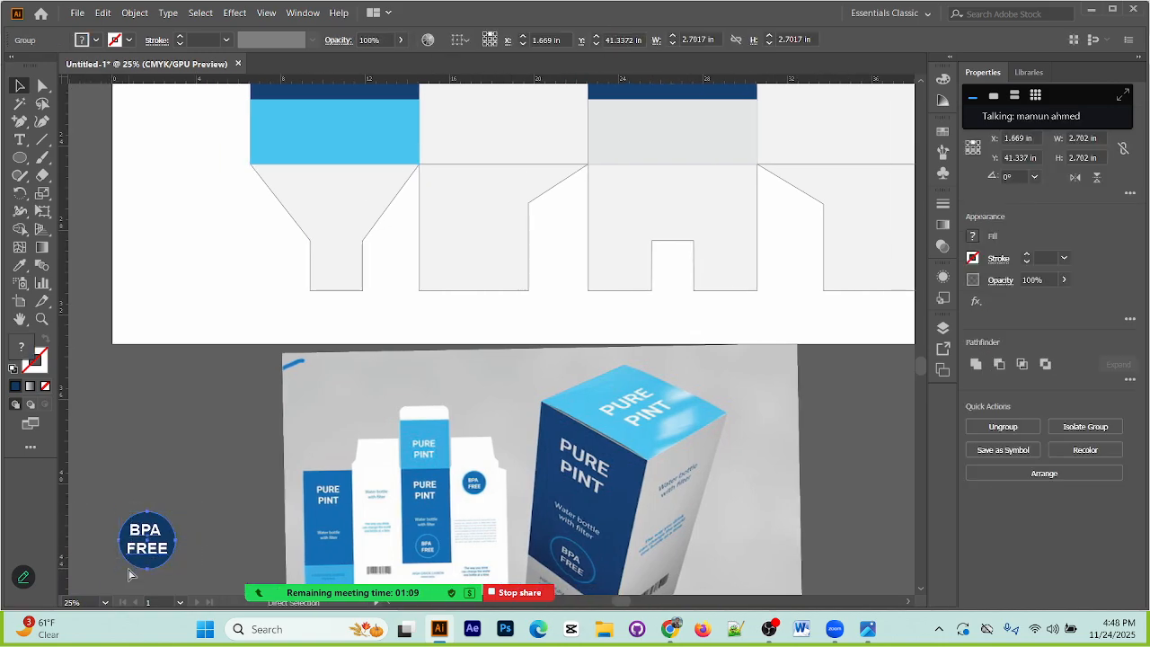
left_click_drag(164, 533, 803, 117)
left_click_drag(768, 207, 473, 394)
left_click_drag(504, 295, 559, 140)
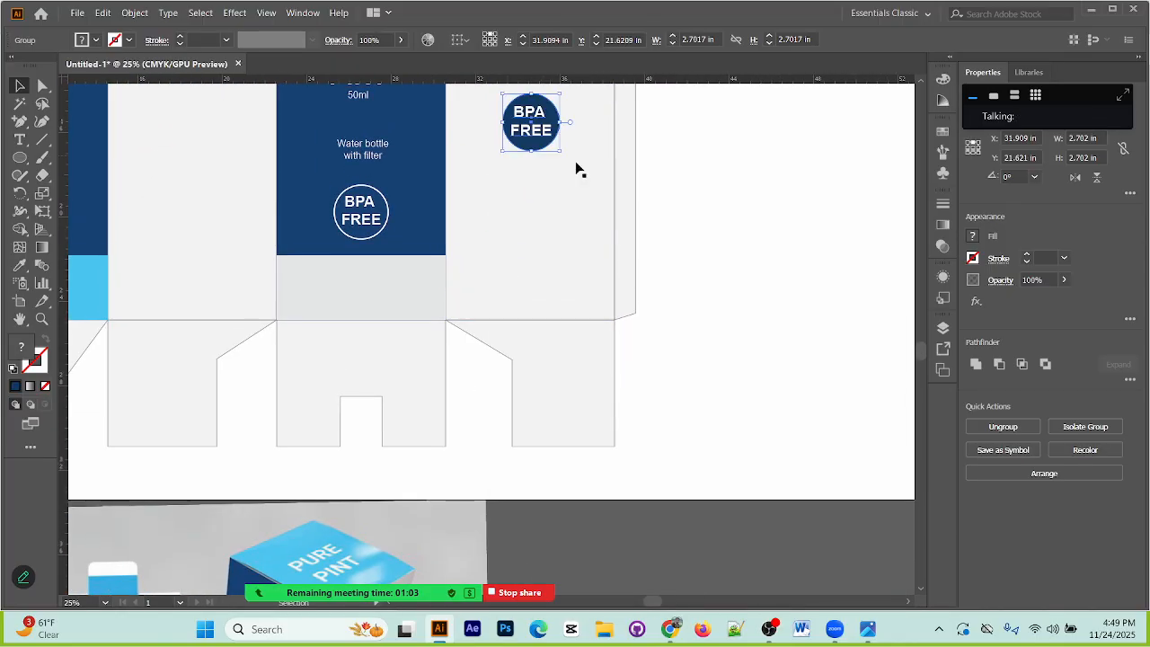
left_click_drag(582, 190, 596, 334)
left_click_drag(558, 260, 561, 208)
Step: Examine the side panel texts in the reference image and compare them with the drawn box layout
scroll(395, 367, "down", 5)
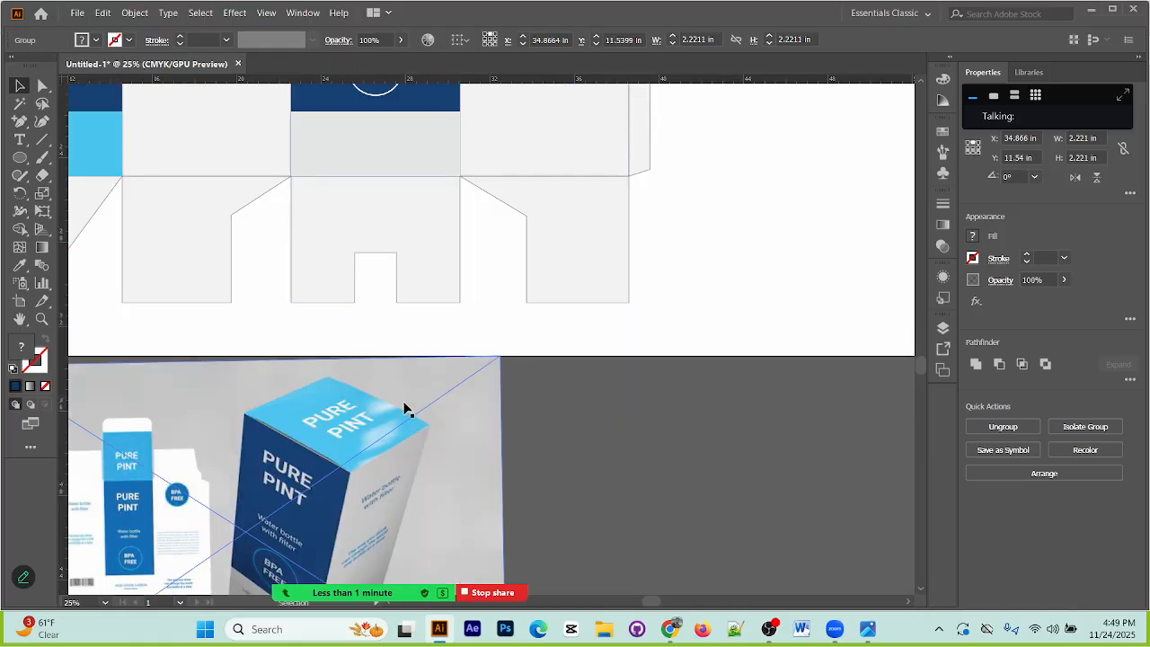
scroll(404, 409, "down", 2)
left_click_drag(281, 503, 402, 343)
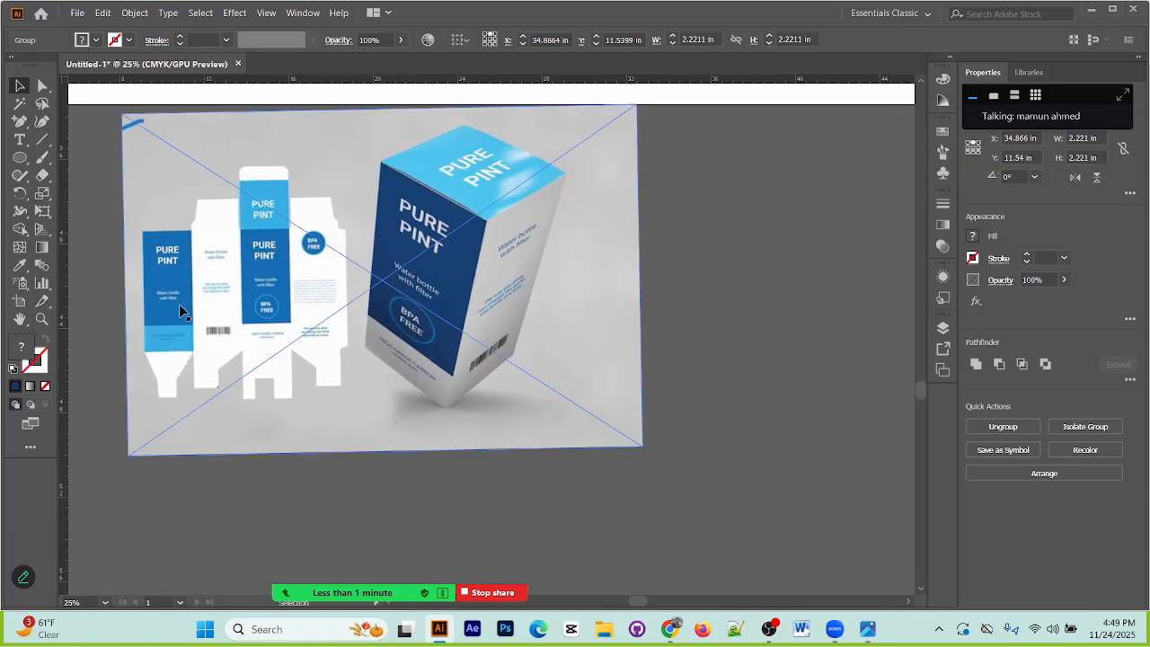
key("ctrl+equal")
key("ctrl+equal")
key("ctrl+equal")
left_click_drag(193, 270, 660, 260)
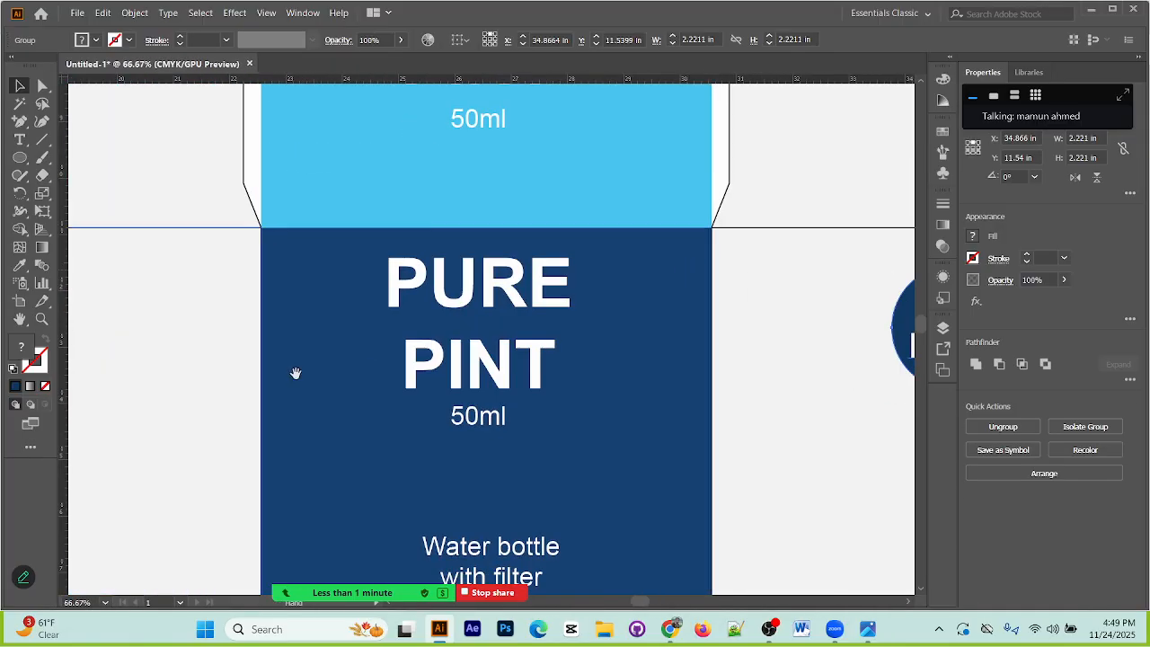
left_click_drag(295, 467, 536, 86)
left_click_drag(418, 575, 435, 233)
left_click_drag(484, 442, 494, 196)
left_click_drag(90, 315, 470, 301)
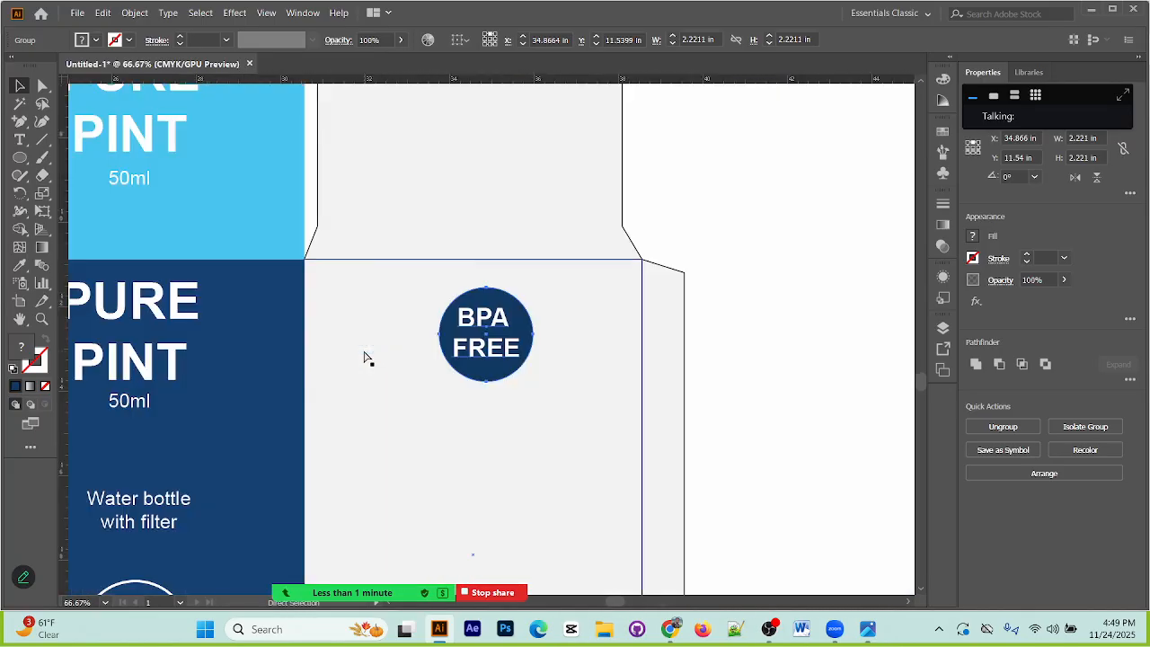
Step: Duplicate the "Water bottle with filter" text from the third body panel onto the upper part of the second body panel
key("ctrl+minus")
left_click_drag(378, 483, 710, 405)
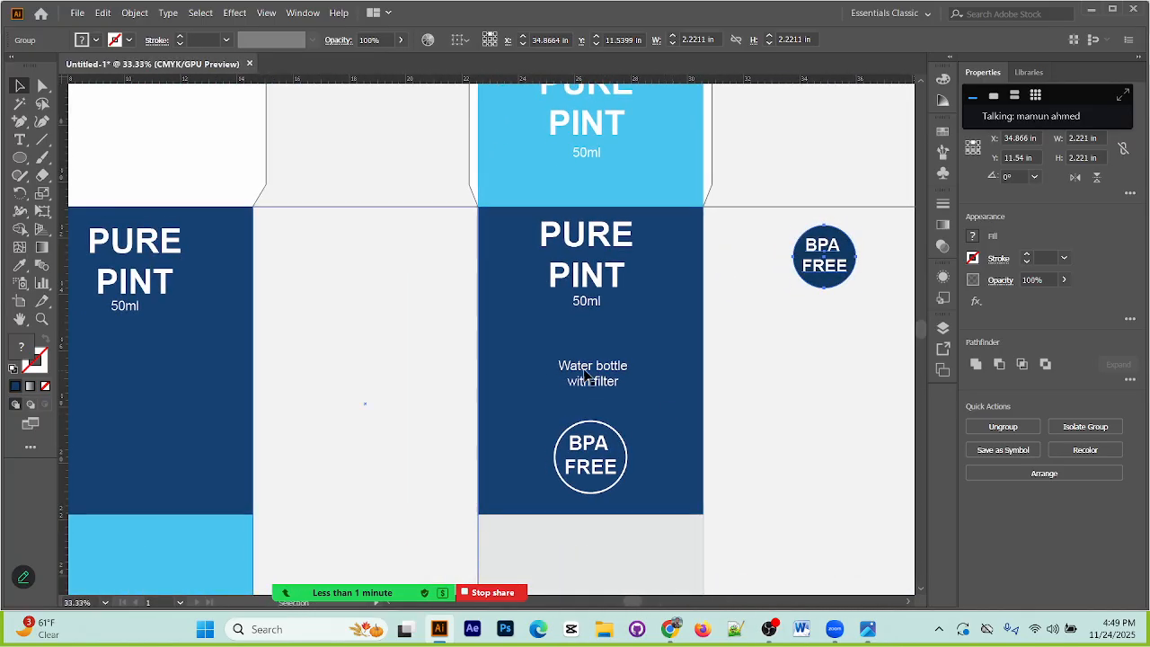
left_click(585, 376)
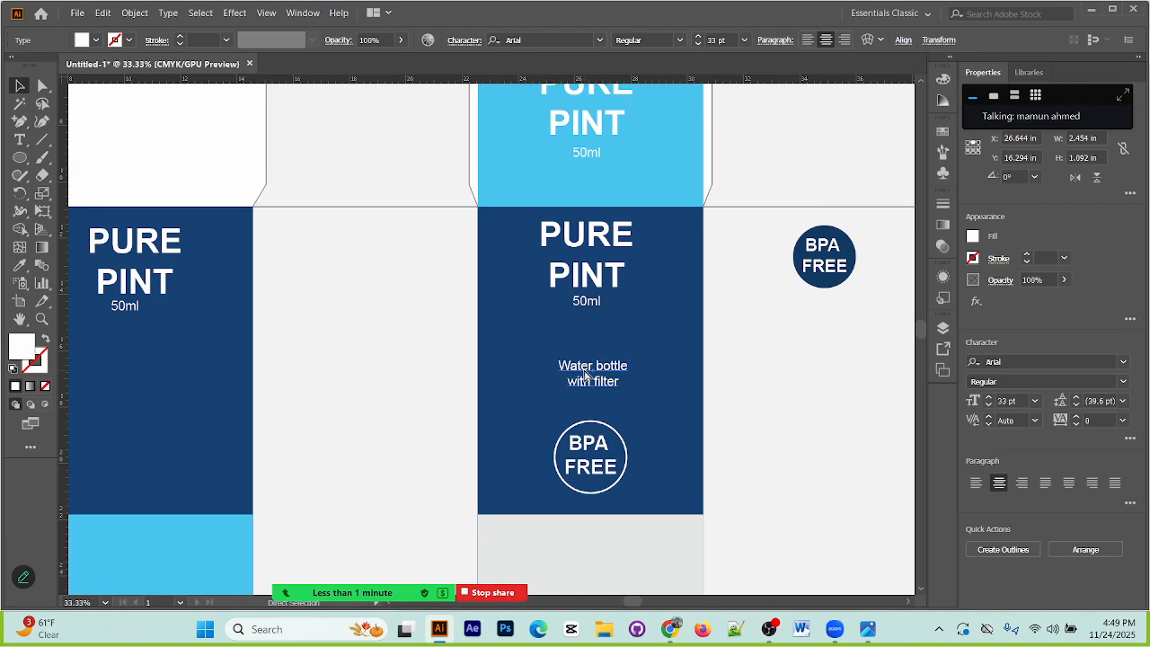
left_click_drag(585, 375, 351, 249)
Step: Fill the copied "Water bottle with filter" text on the second body panel with the dark blue swatch
left_click(97, 39)
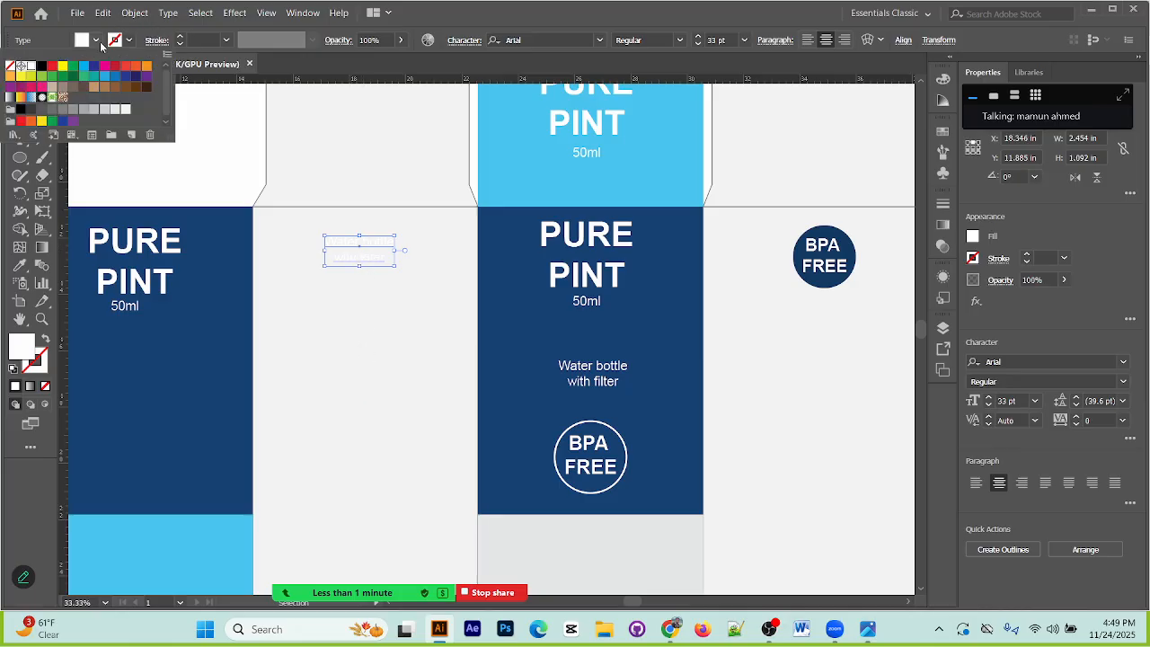
left_click(94, 68)
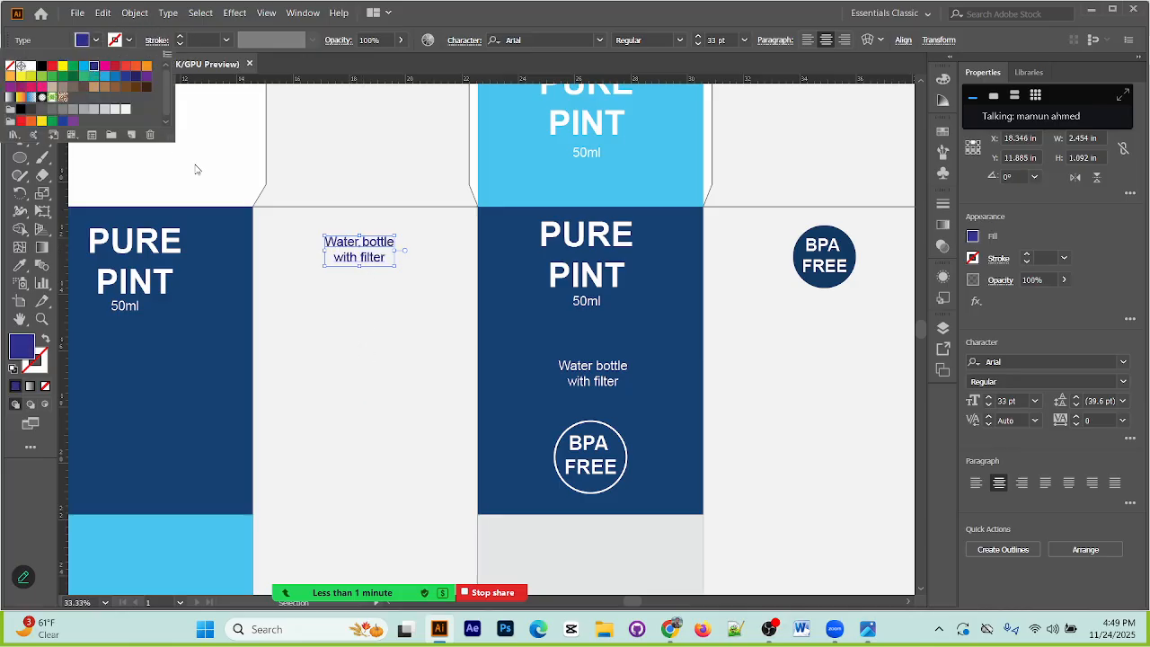
key("Escape")
left_click(260, 221)
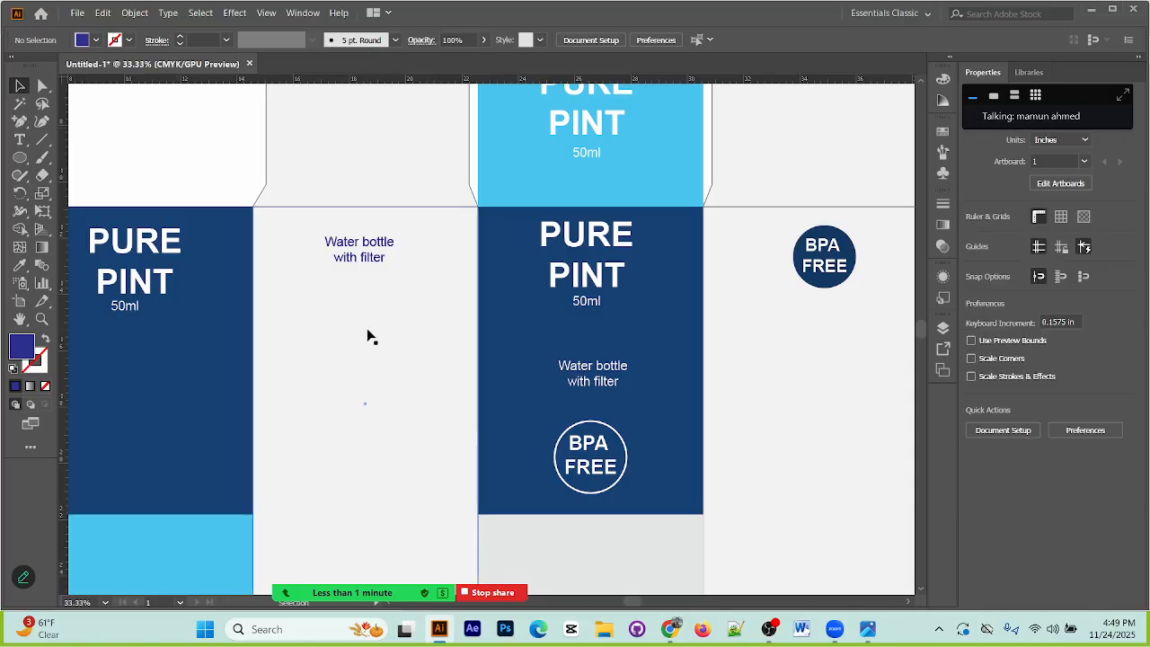
Step: Recolour the second panel's "Water bottle with filter" text with the light blue sampled from the first panel's lower band
scroll(369, 336, "down", 10)
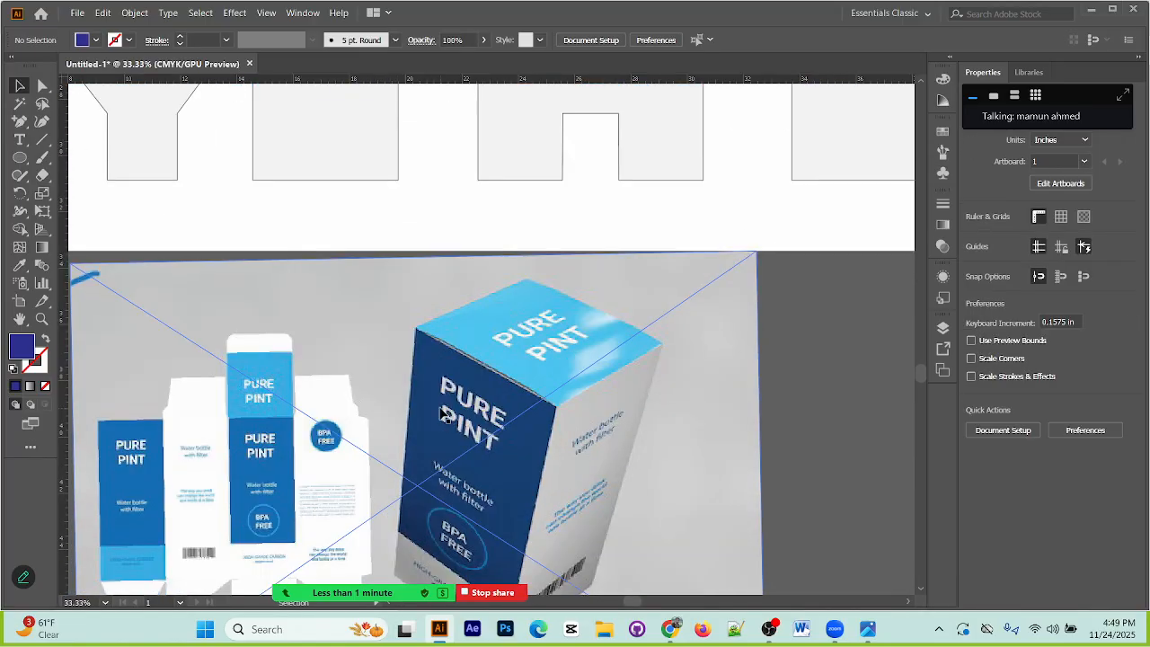
scroll(260, 481, "up", 10)
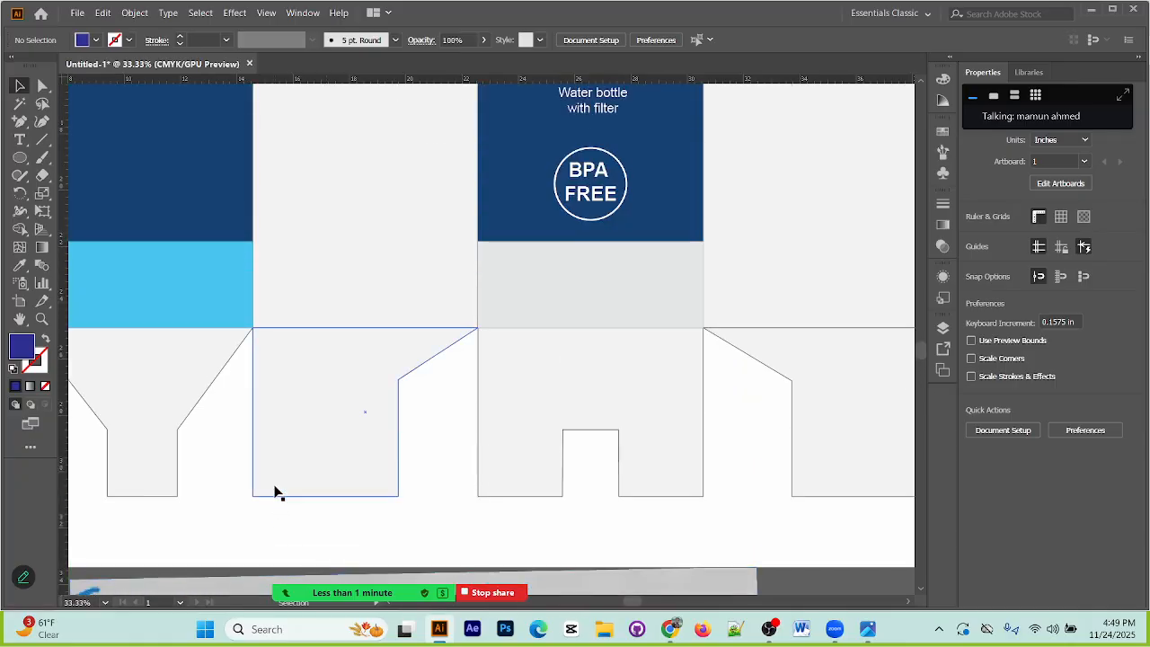
left_click(342, 149)
key("i")
left_click(164, 448)
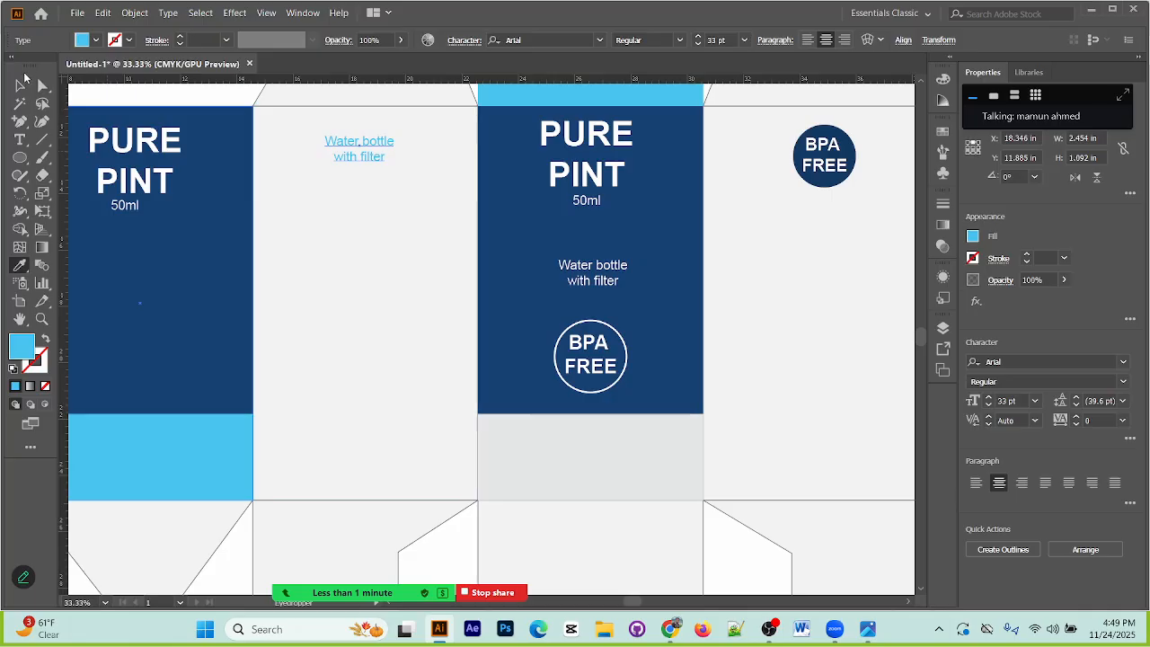
key("v")
left_click(356, 244)
Step: Duplicate the light blue "Water bottle with filter" text onto the first body panel below the 50ml label and fill the copy white
scroll(393, 342, "down", 10)
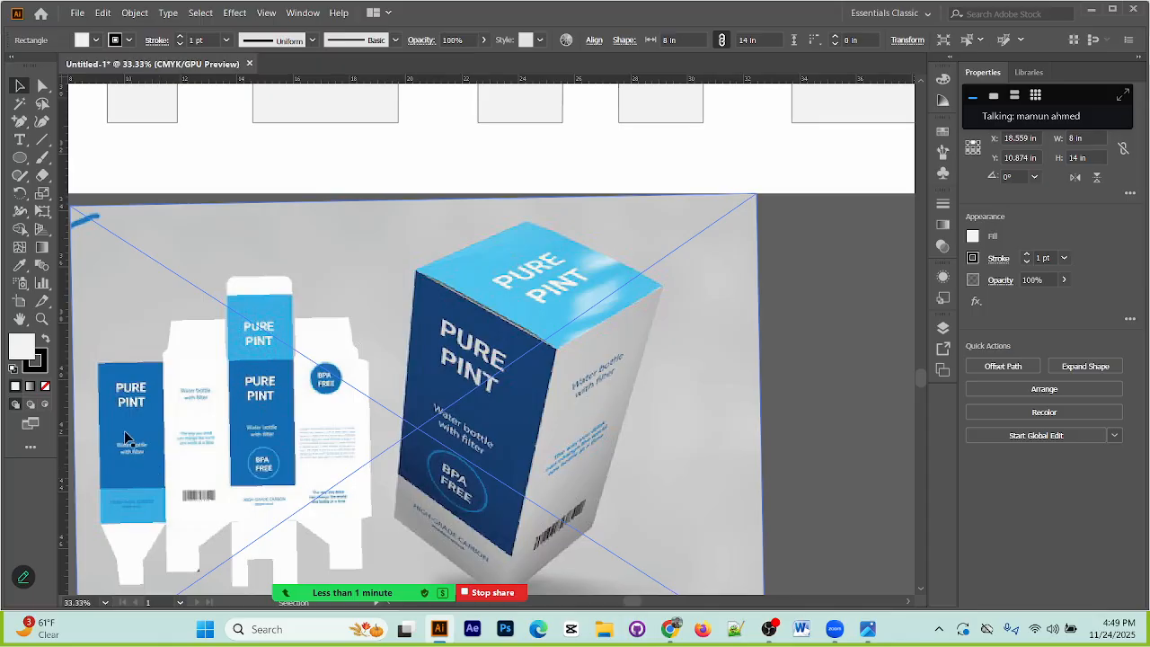
left_click_drag(277, 394, 453, 586)
left_click_drag(452, 295, 493, 541)
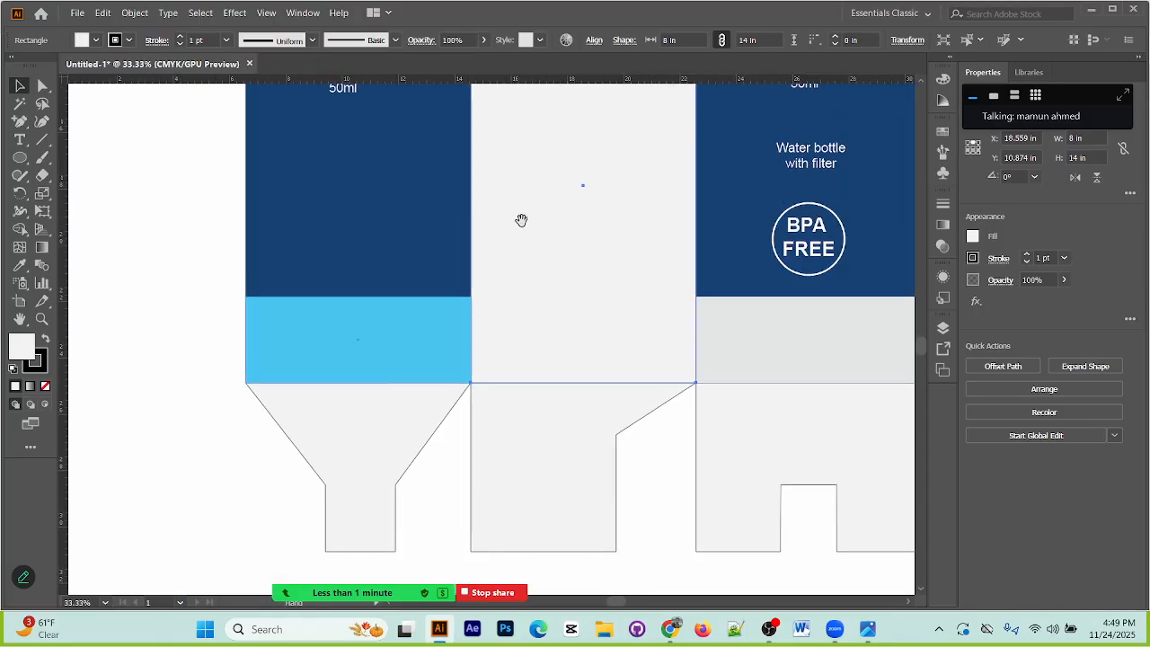
left_click_drag(521, 230, 483, 373)
left_click(539, 176)
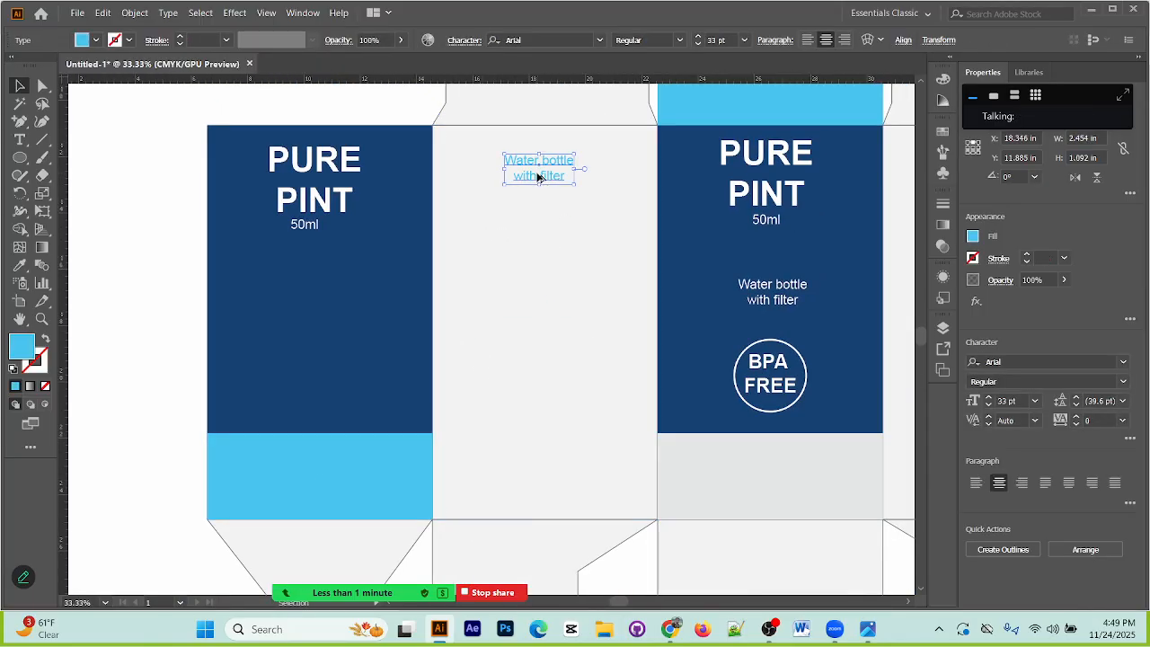
left_click_drag(539, 177, 314, 286)
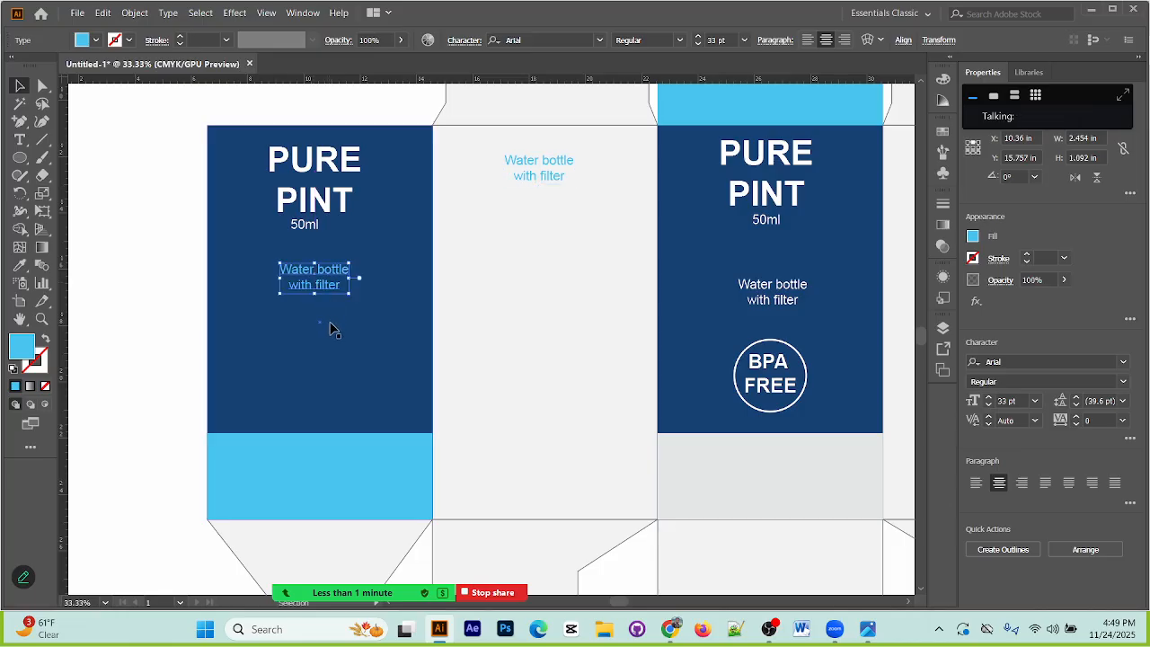
left_click(98, 43)
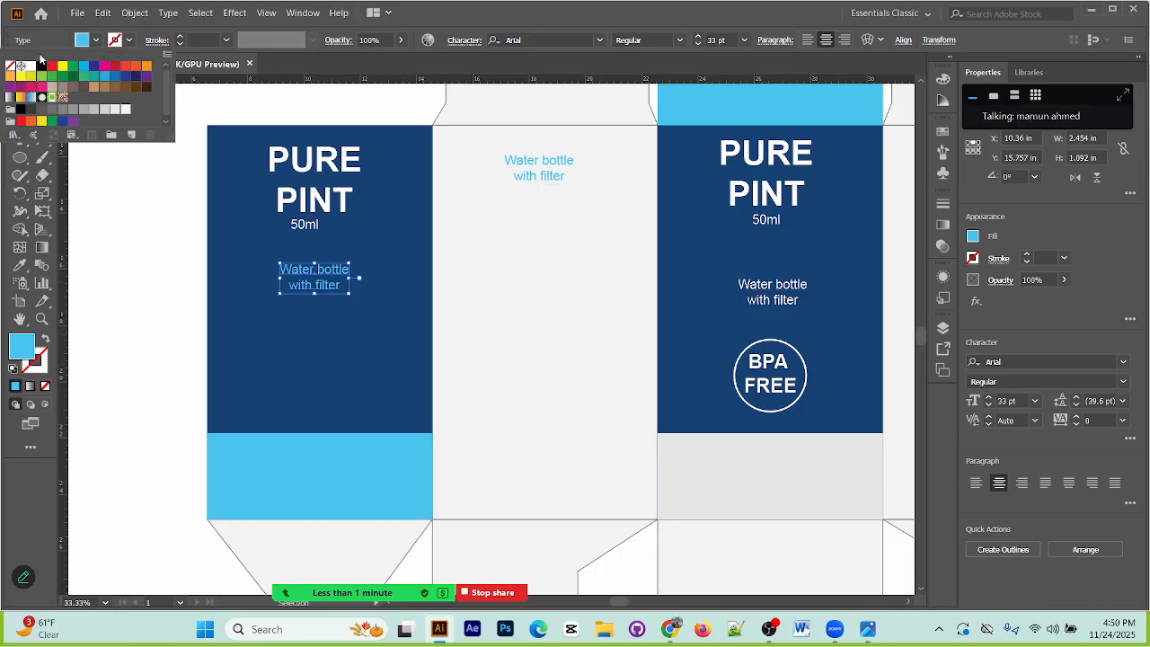
left_click(32, 70)
Step: Compare the lower parts of the drawn panels with the panel texts in the reference image
scroll(470, 387, "down", 5)
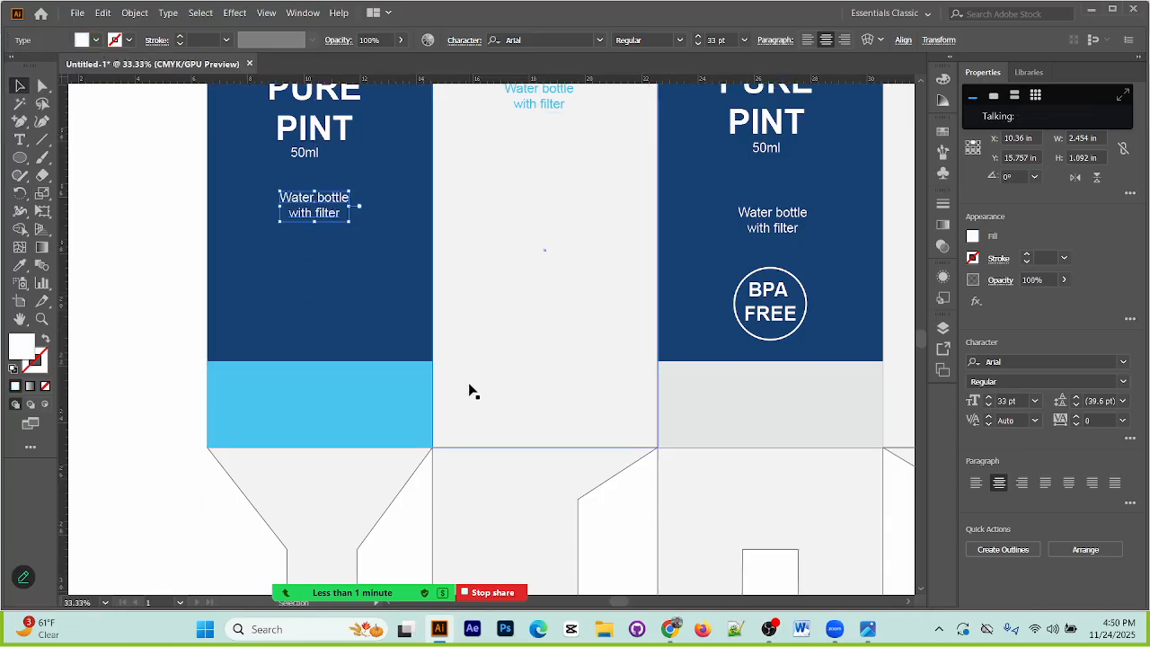
left_click_drag(647, 377, 508, 375)
left_click_drag(517, 423, 639, 413)
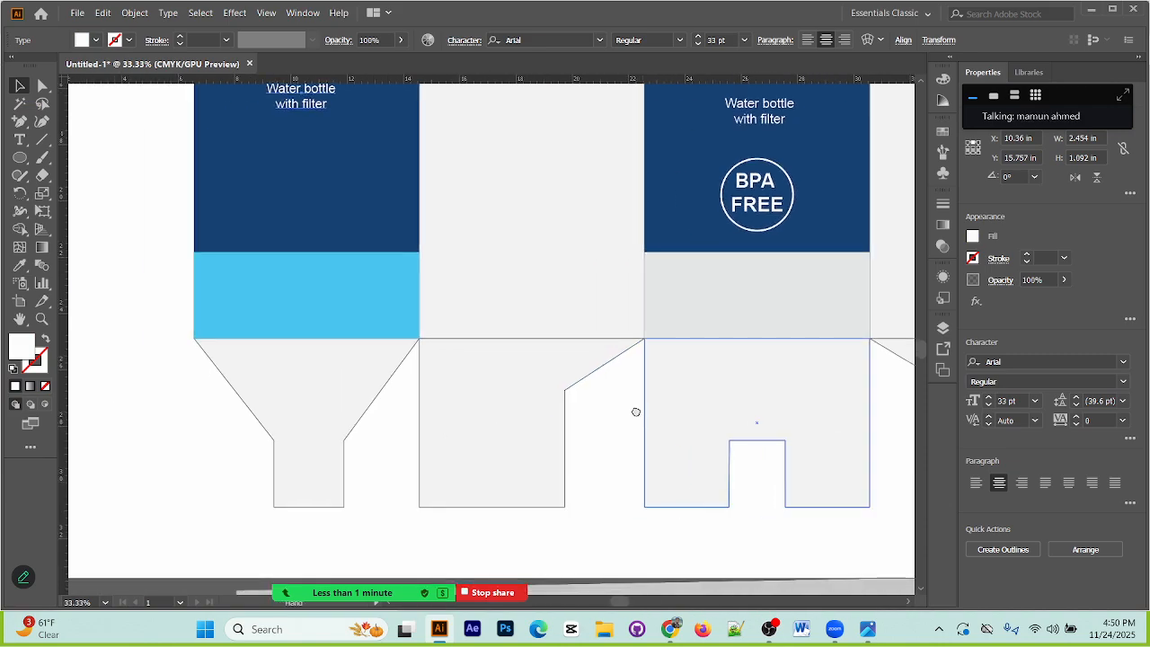
left_click_drag(636, 508, 513, 336)
left_click_drag(554, 580, 480, 300)
left_click_drag(404, 332, 495, 314)
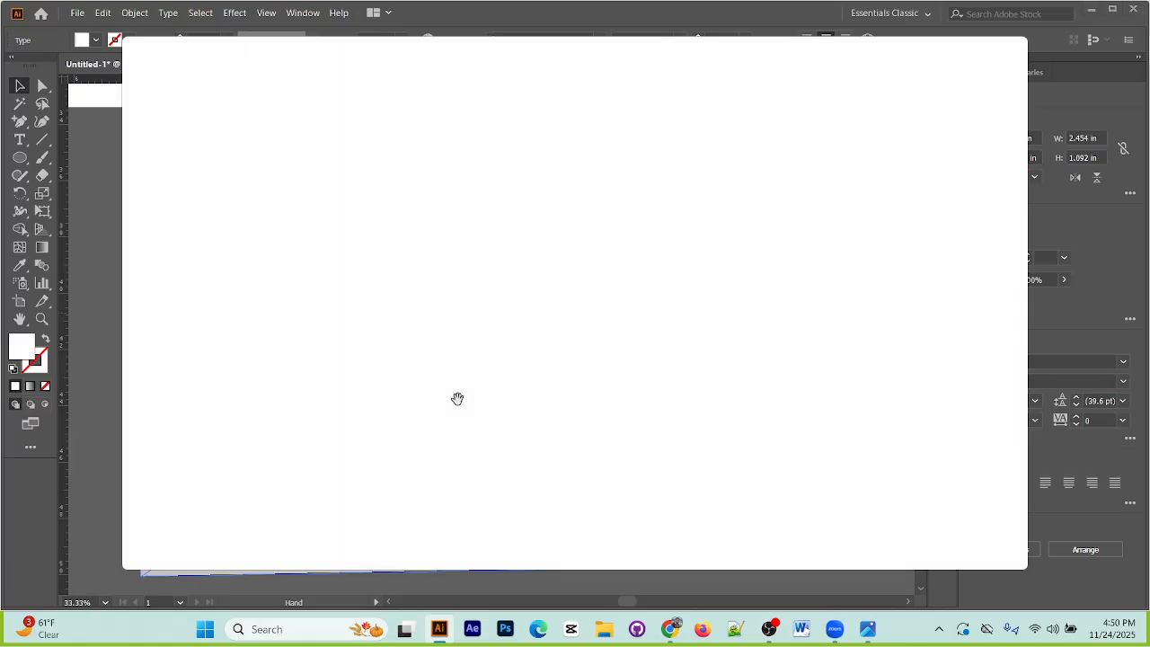
left_click(758, 205)
left_click(1010, 58)
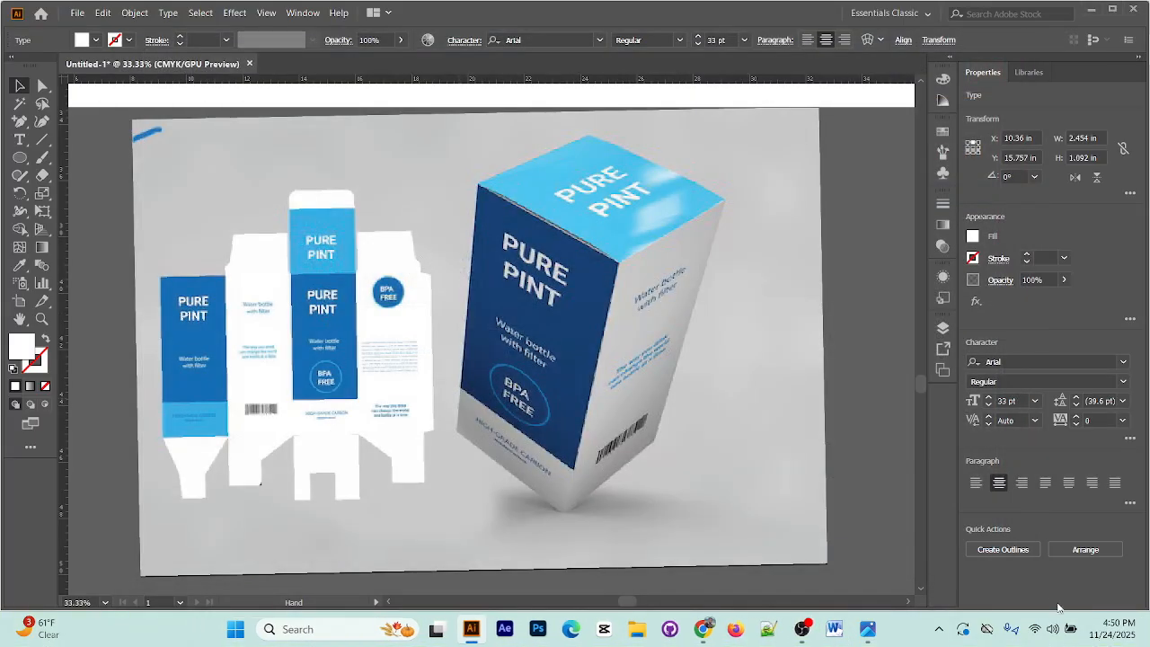
left_click(802, 629)
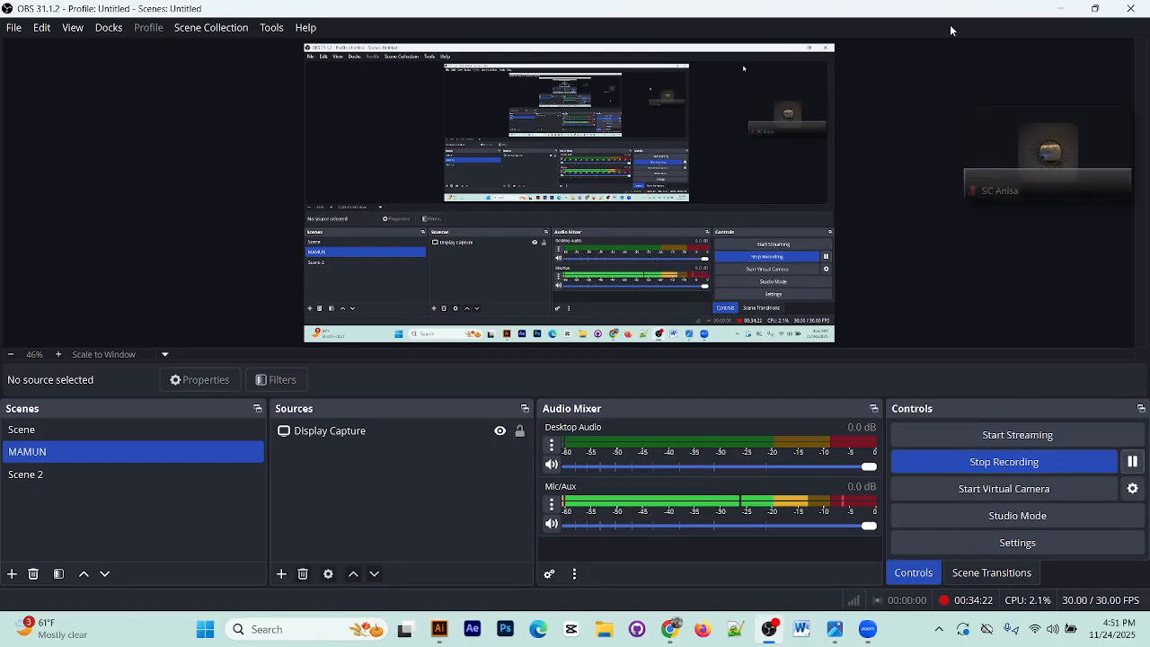
left_click(1062, 13)
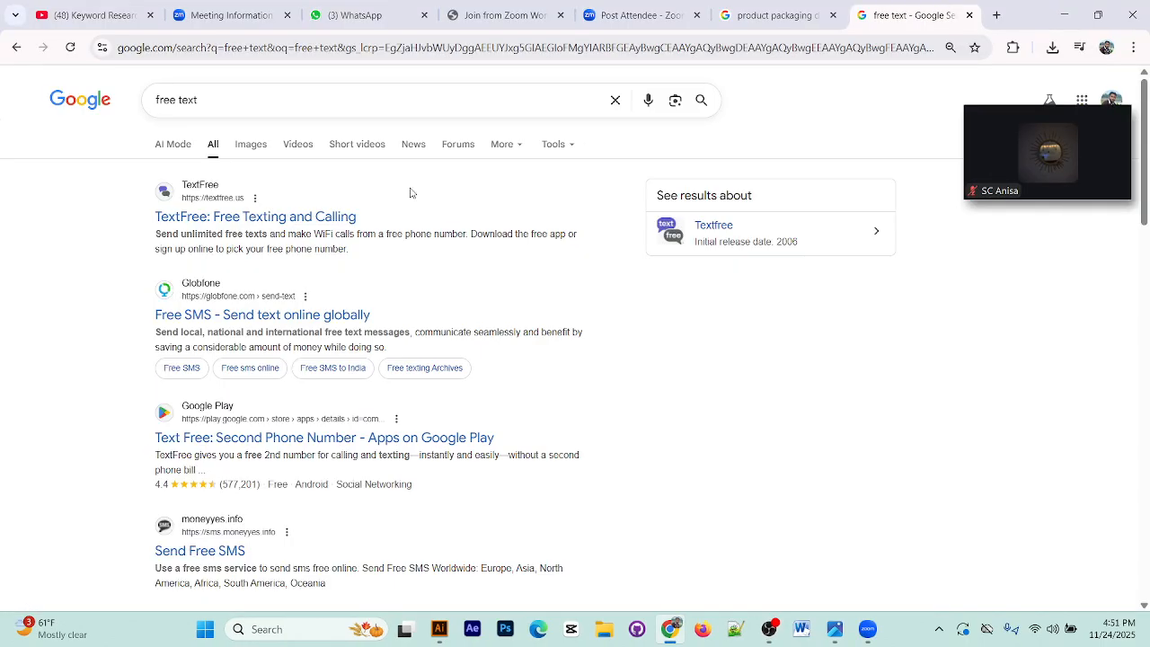
scroll(252, 436, "down", 3)
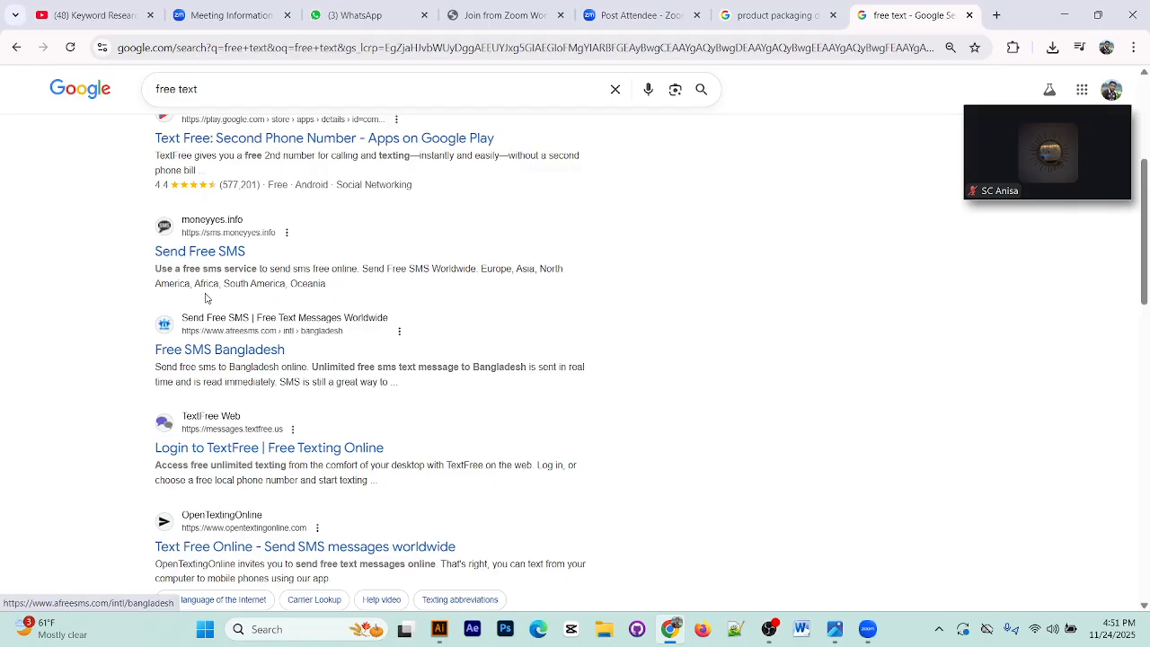
scroll(287, 450, "down", 2)
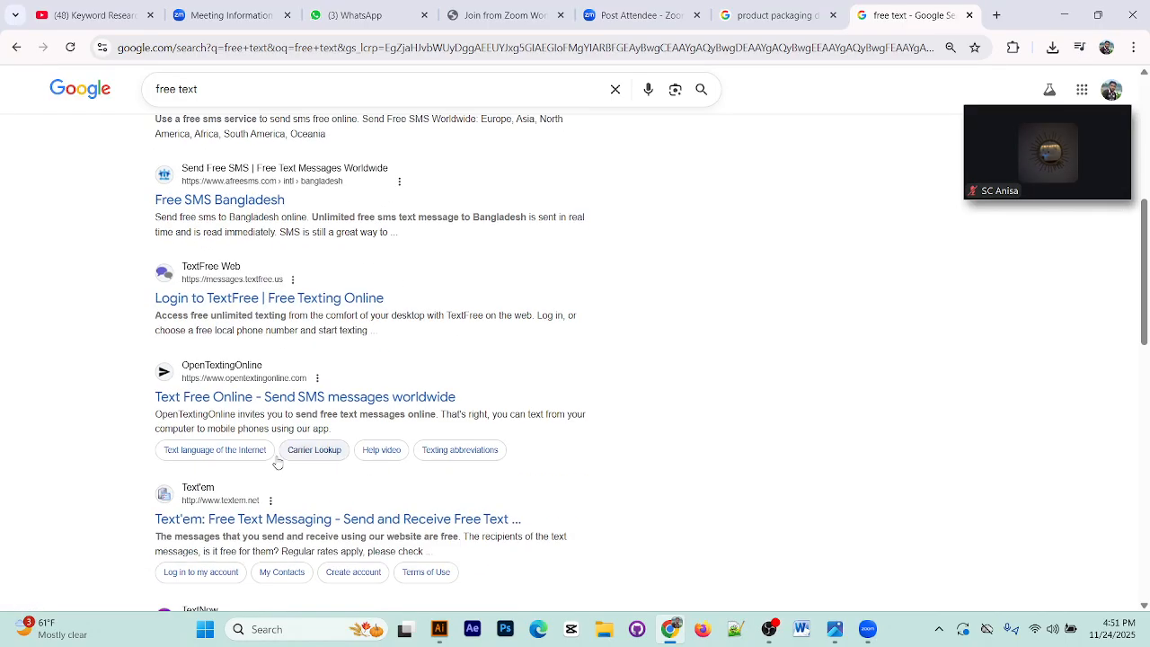
left_click_drag(170, 417, 307, 416)
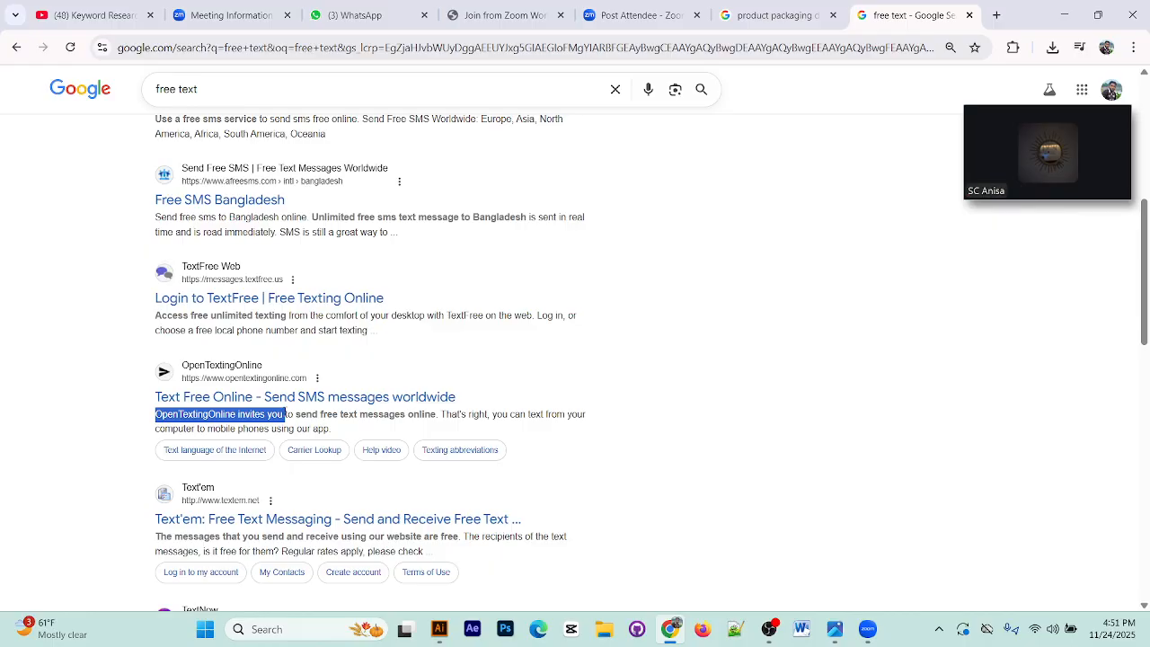
Step: Share the entire screen in the Zoom meeting and hide the participants' video thumbnails
mouse_move(1043, 192)
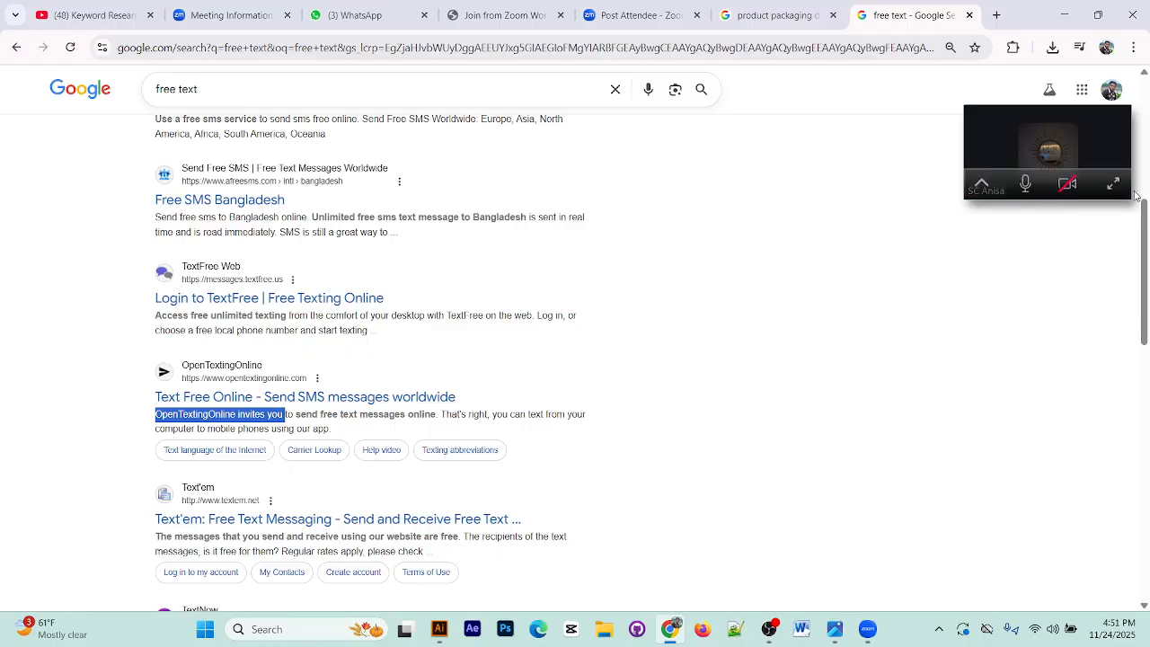
left_click(1102, 189)
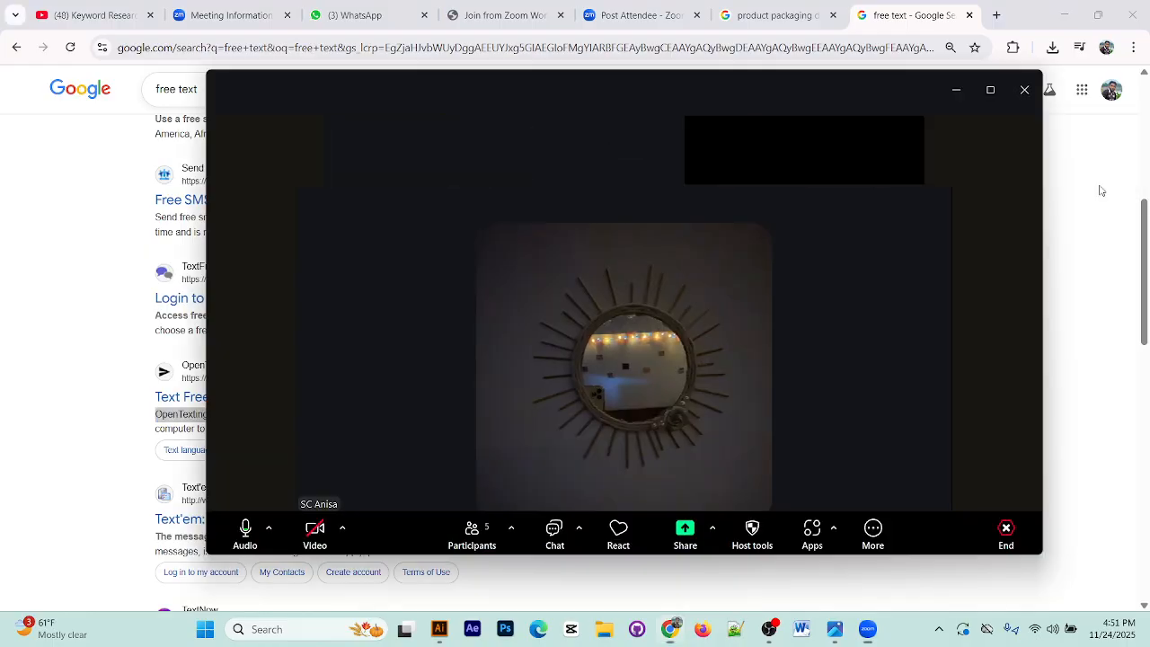
left_click(684, 531)
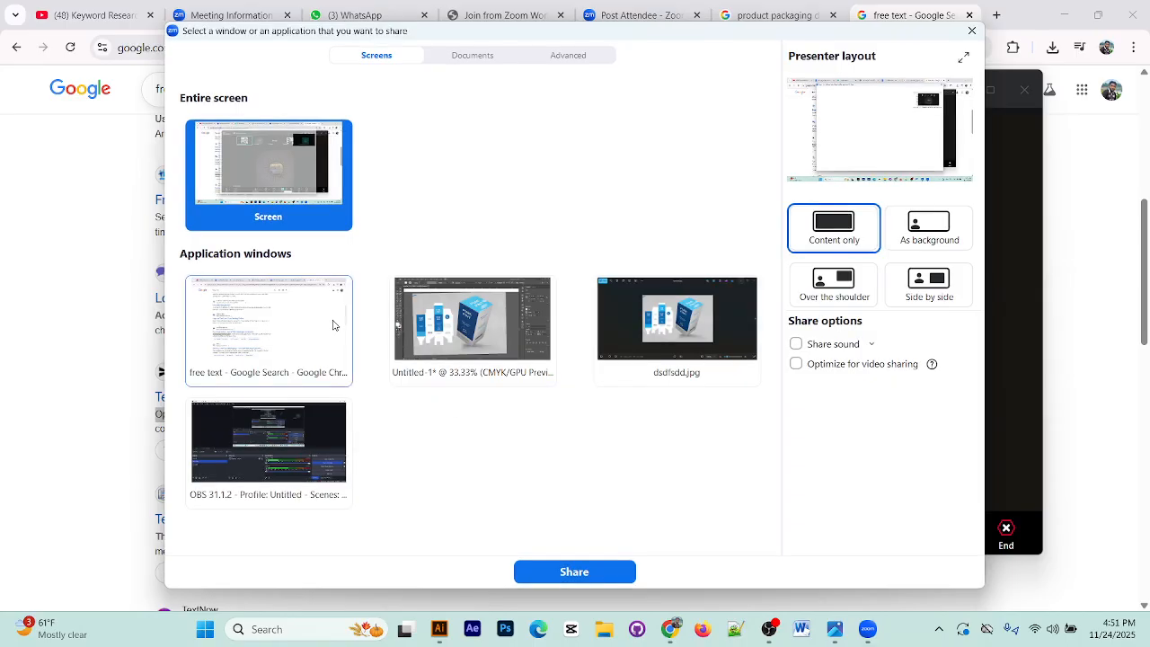
left_click(603, 573)
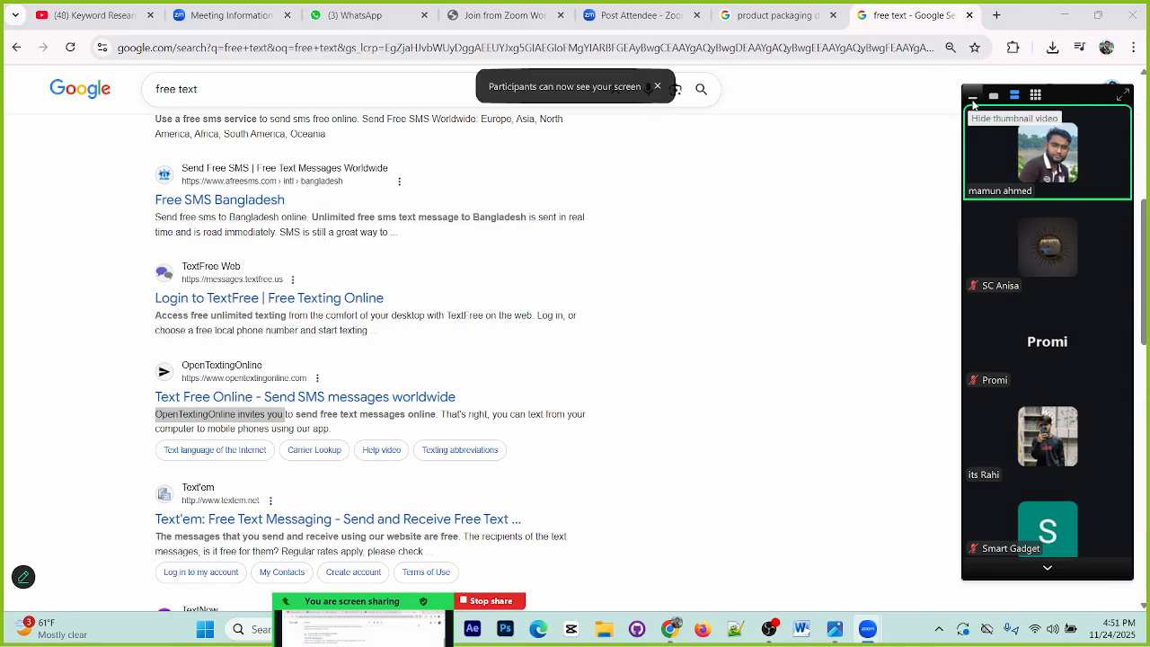
left_click(972, 96)
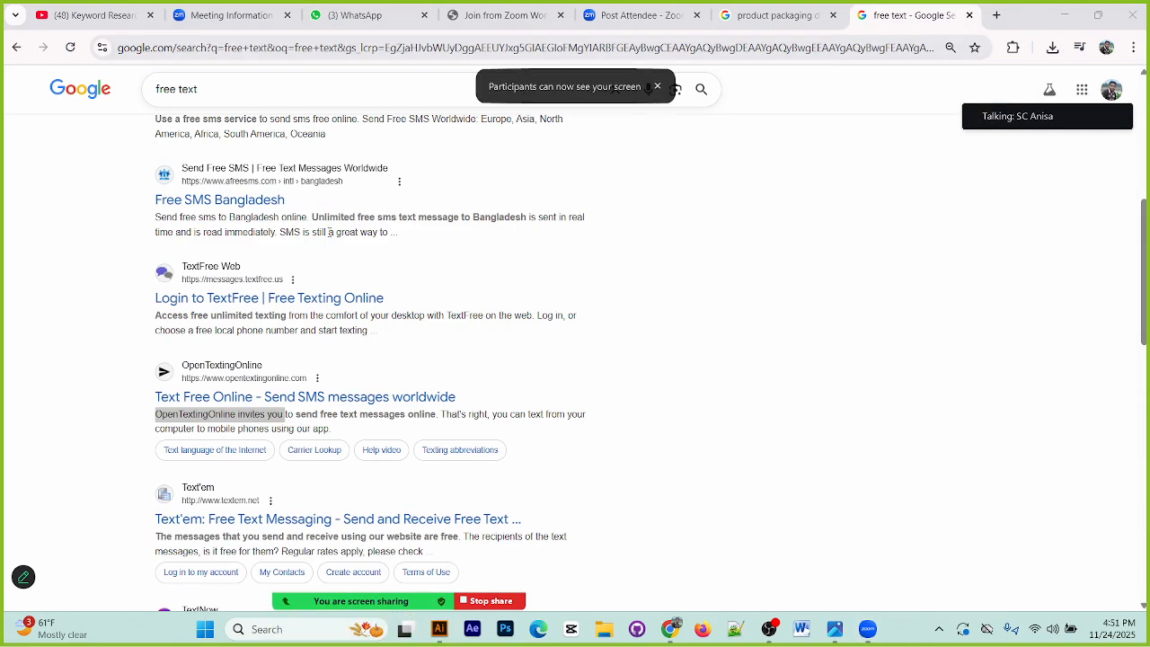
Step: Copy the sentence "Use a free sms service to send sms free online" from the Send Free SMS search result
scroll(329, 232, "up", 2)
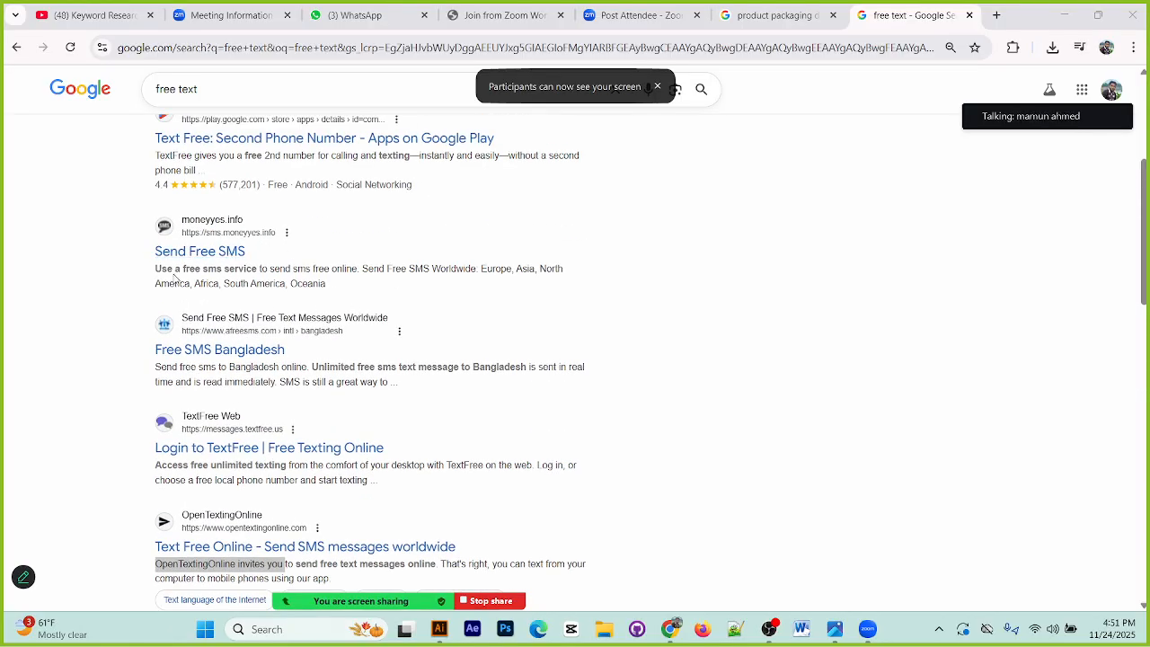
left_click_drag(156, 268, 327, 268)
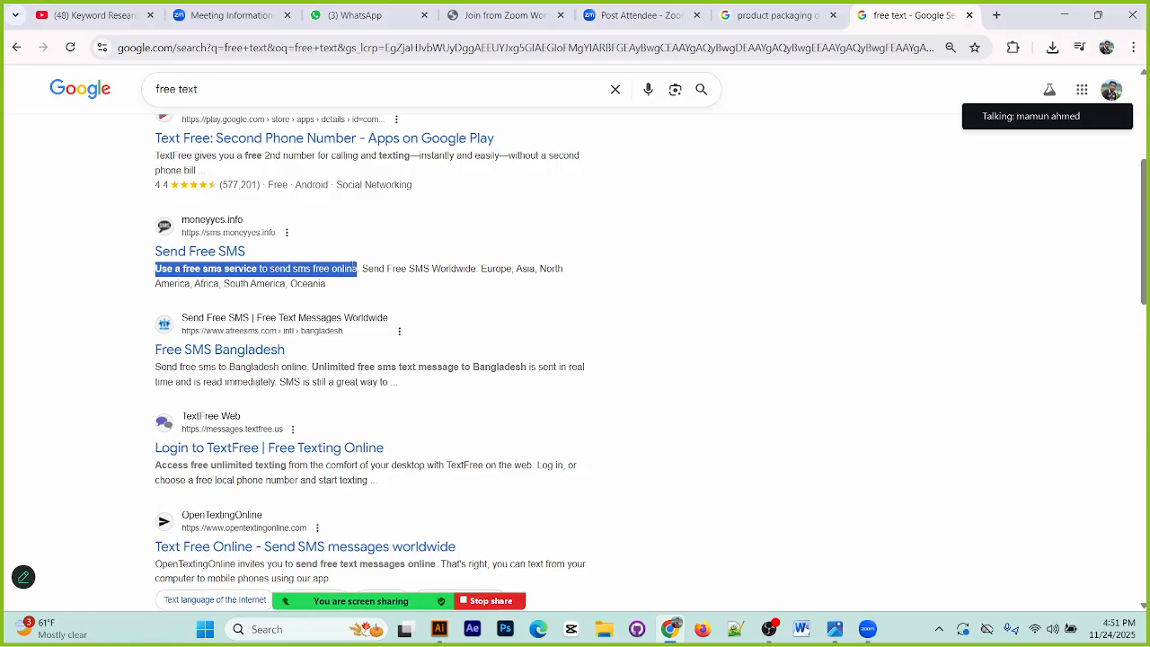
left_click_drag(356, 267, 360, 268)
key("ctrl+c")
Step: Switch to Illustrator and paste the copied sentence as a new text object on the empty canvas beside the reference image
left_click(439, 630)
scroll(368, 440, "up", 1)
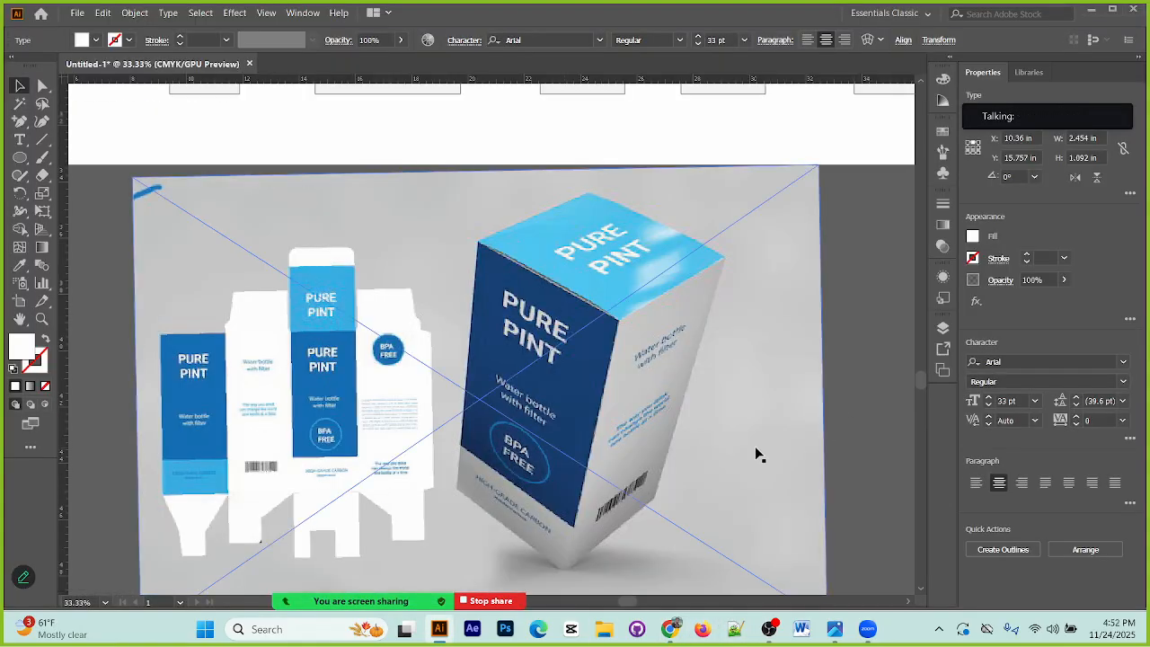
scroll(755, 454, "up", 10)
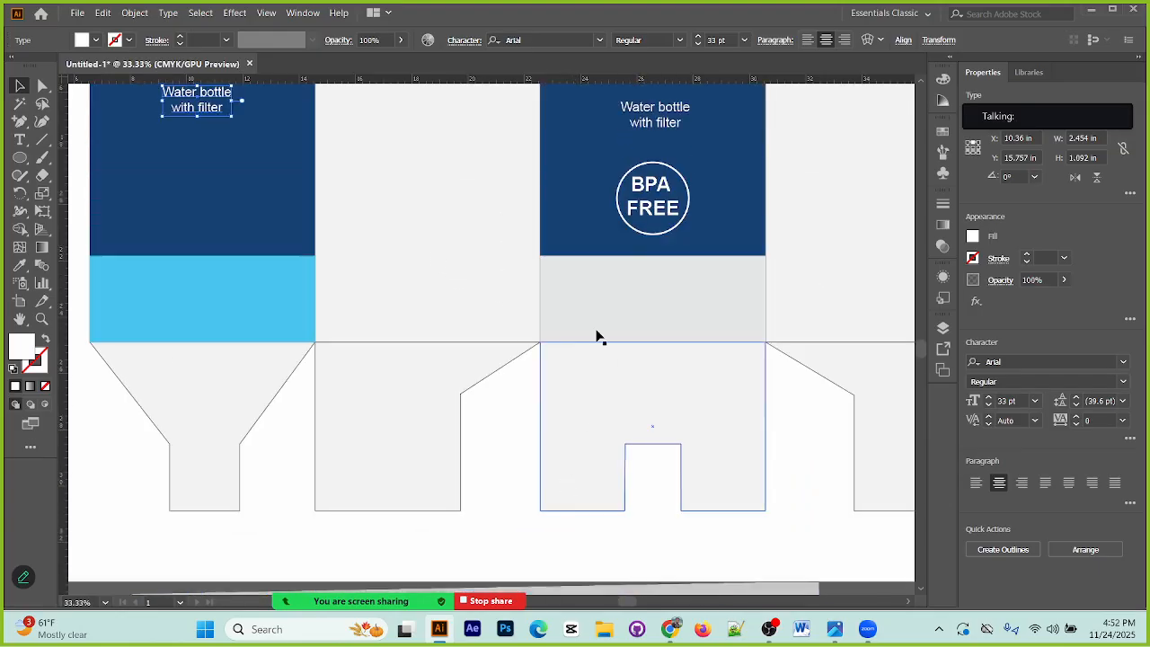
left_click_drag(663, 340, 272, 266)
key("ctrl+minus")
key("ctrl+minus")
key("ctrl+minus")
left_click_drag(443, 333, 310, 152)
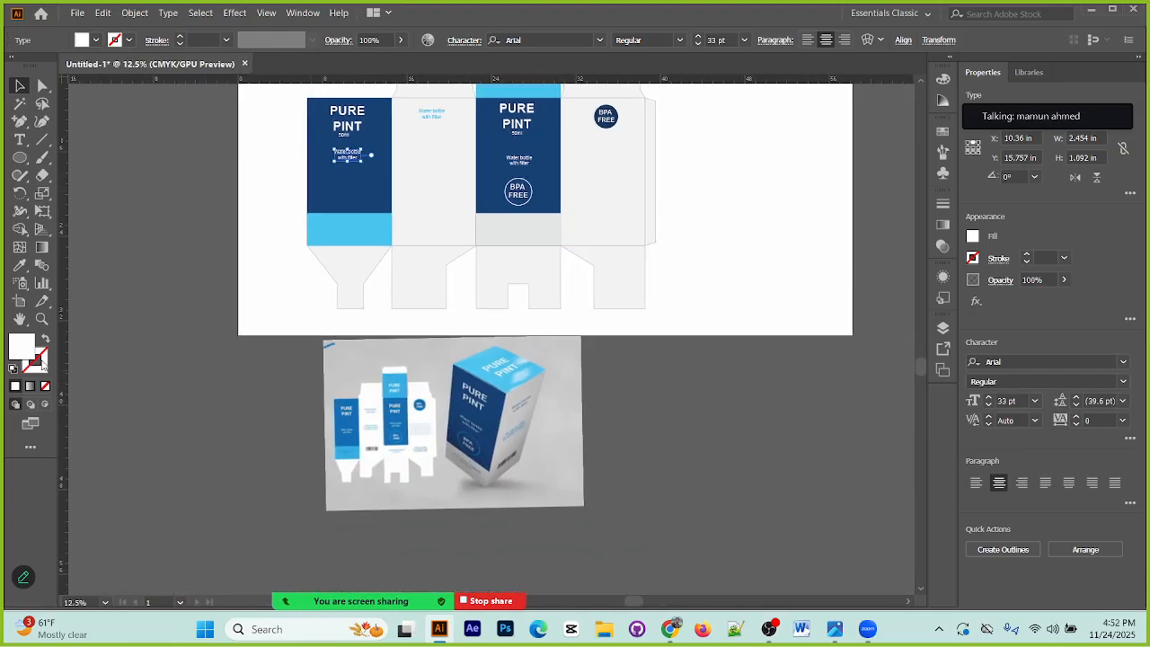
left_click(19, 139)
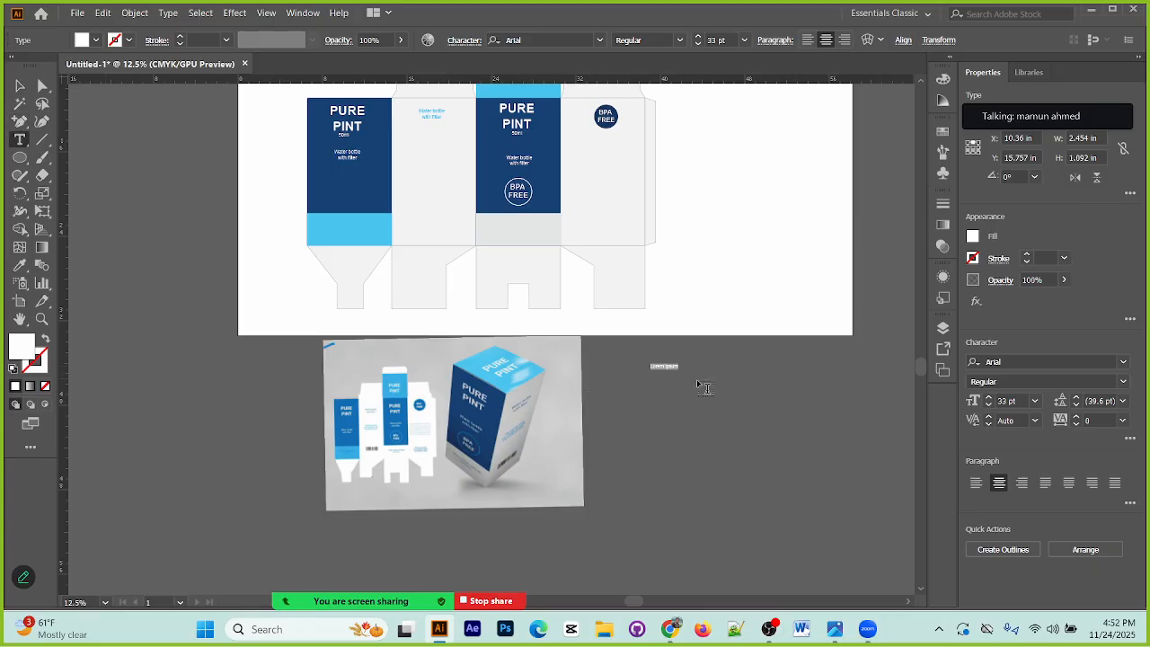
left_click(667, 369)
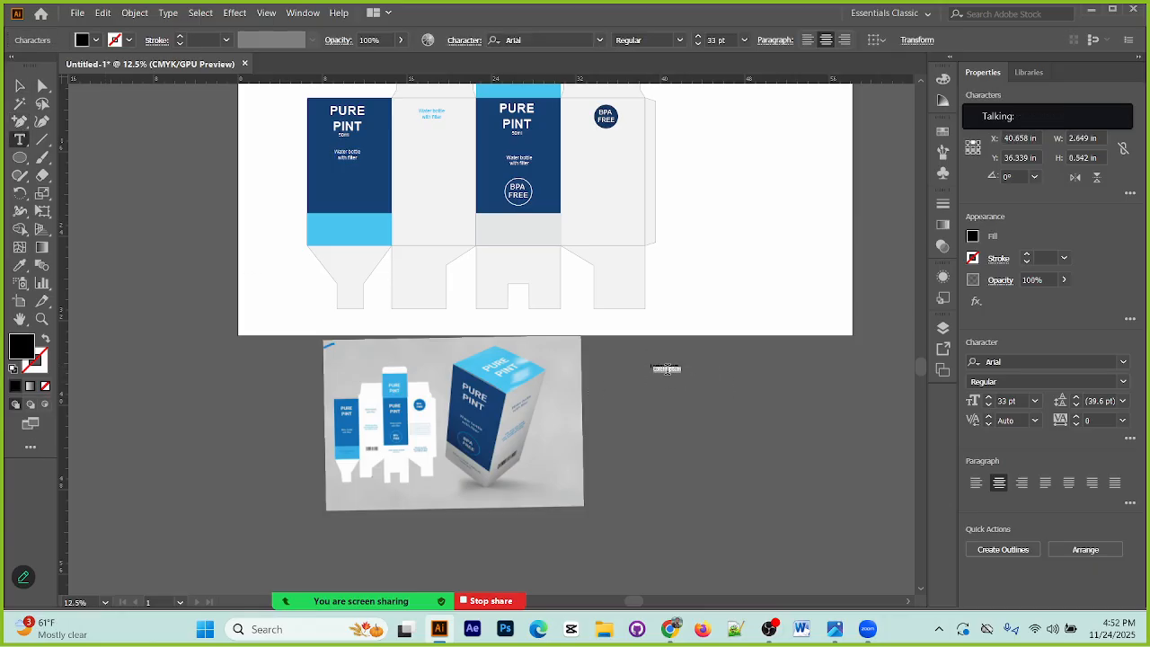
type("Use a free SMS service to send sms free online")
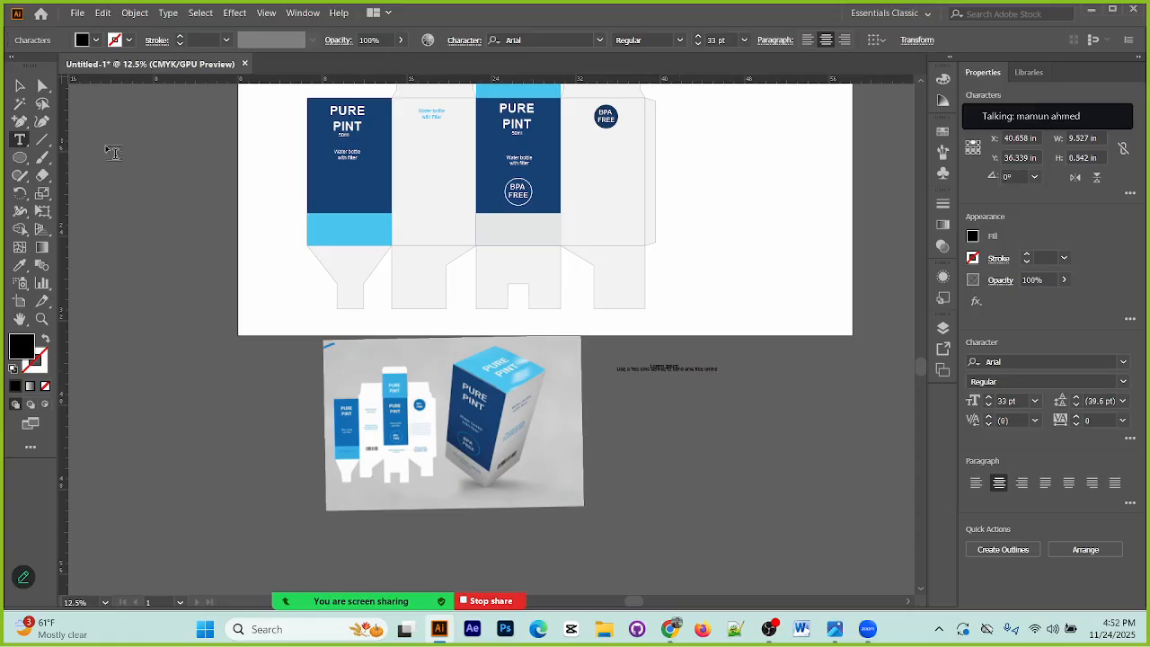
left_click(20, 87)
left_click_drag(719, 373, 786, 478)
key("ctrl")
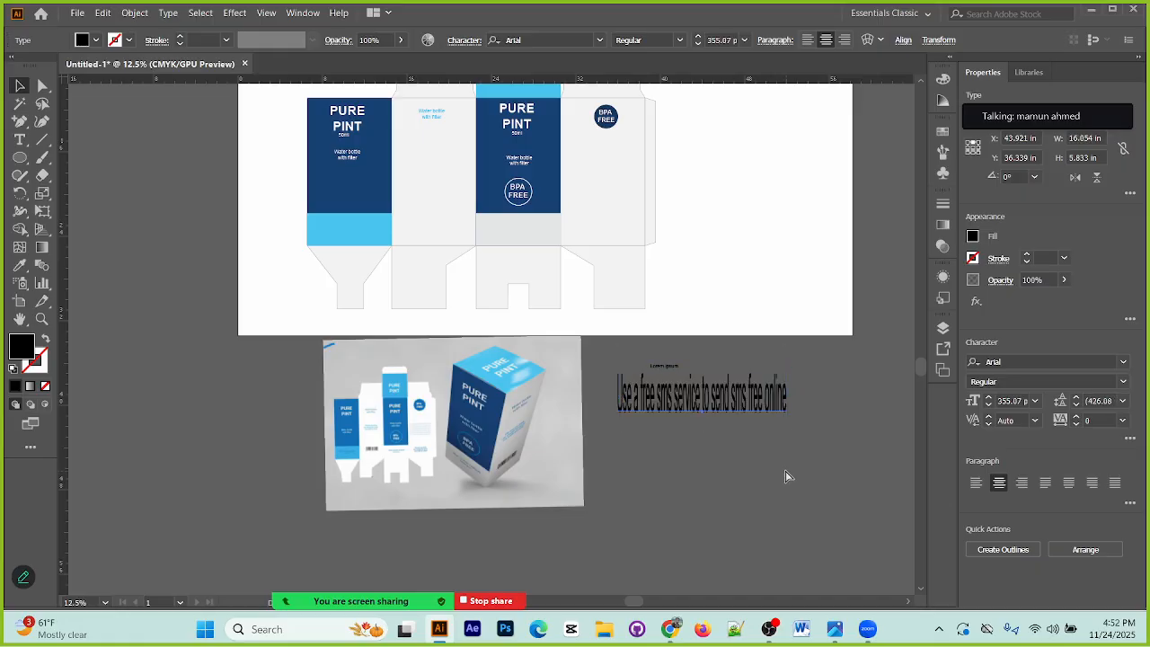
key("ctrl+z")
Step: Move the pasted sentence onto the artboard beside the box layout and append a second copy after a space
left_click(680, 372)
key("ctrl+equal")
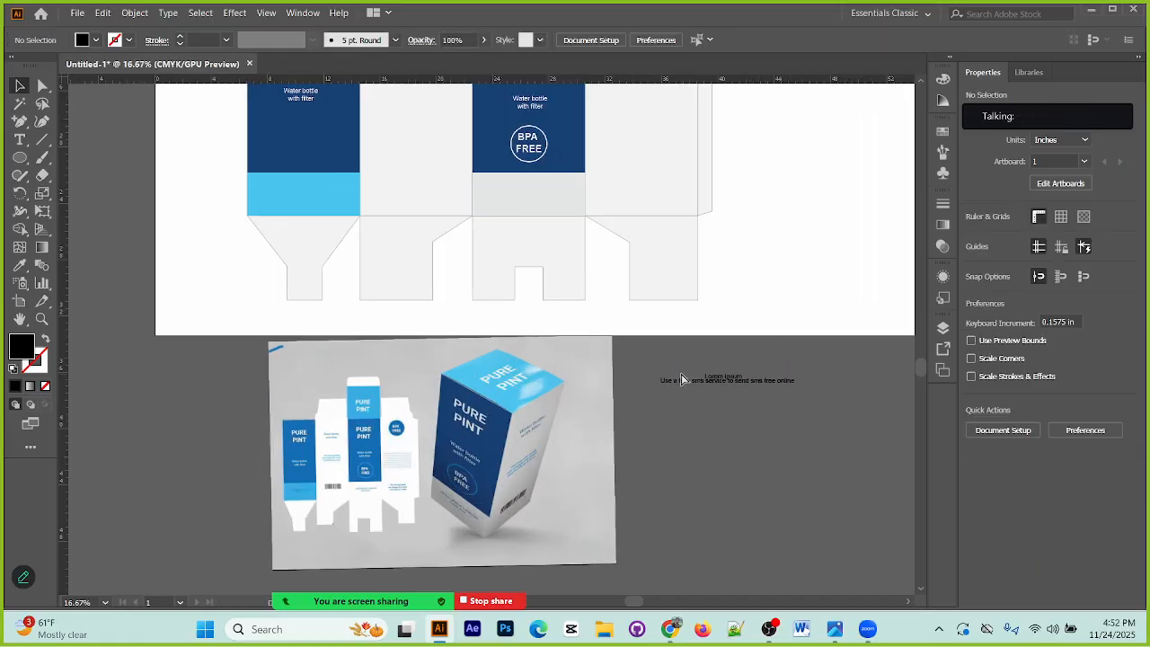
left_click_drag(731, 382, 782, 291)
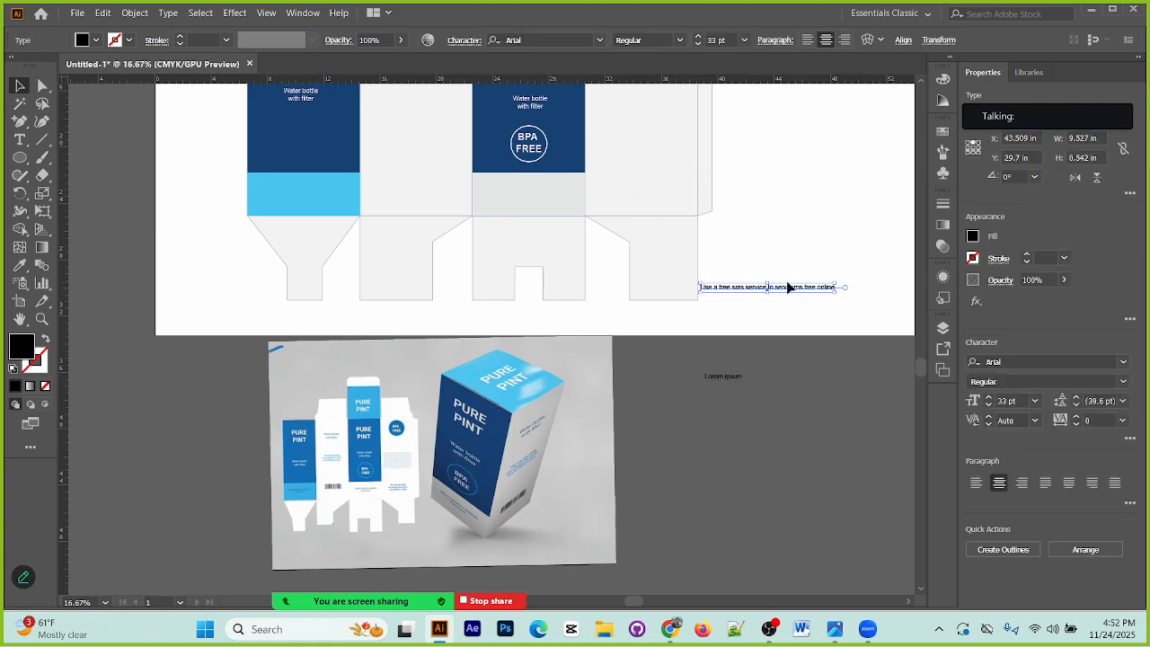
left_click(21, 141)
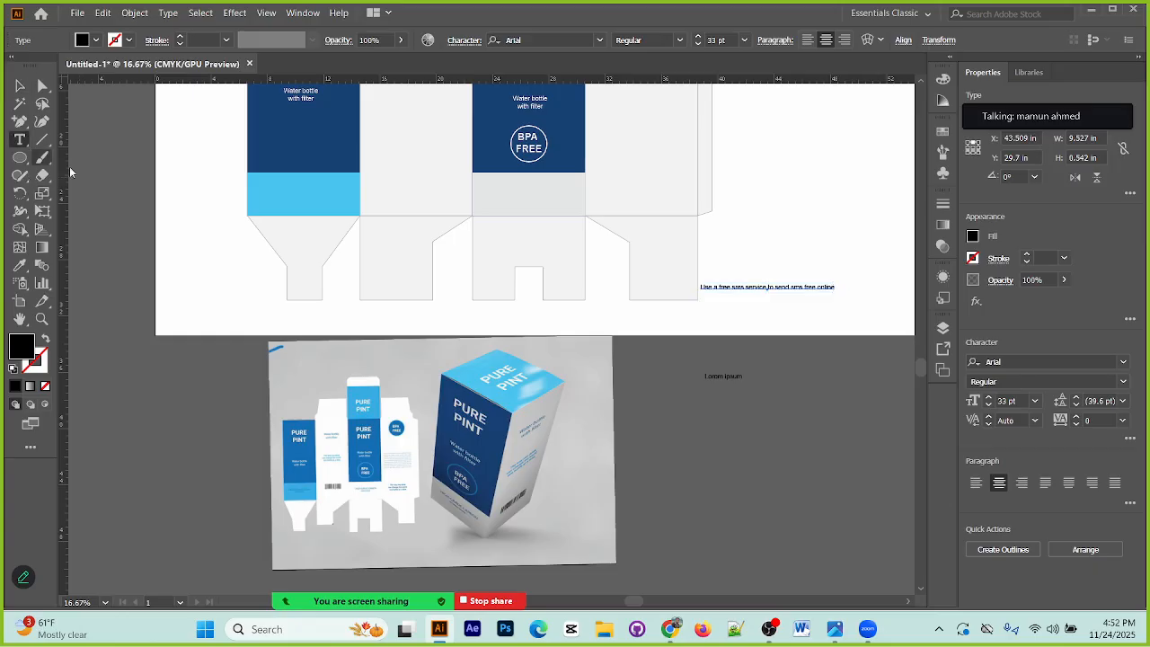
left_click(834, 286)
key("ctrl+v")
key("Escape")
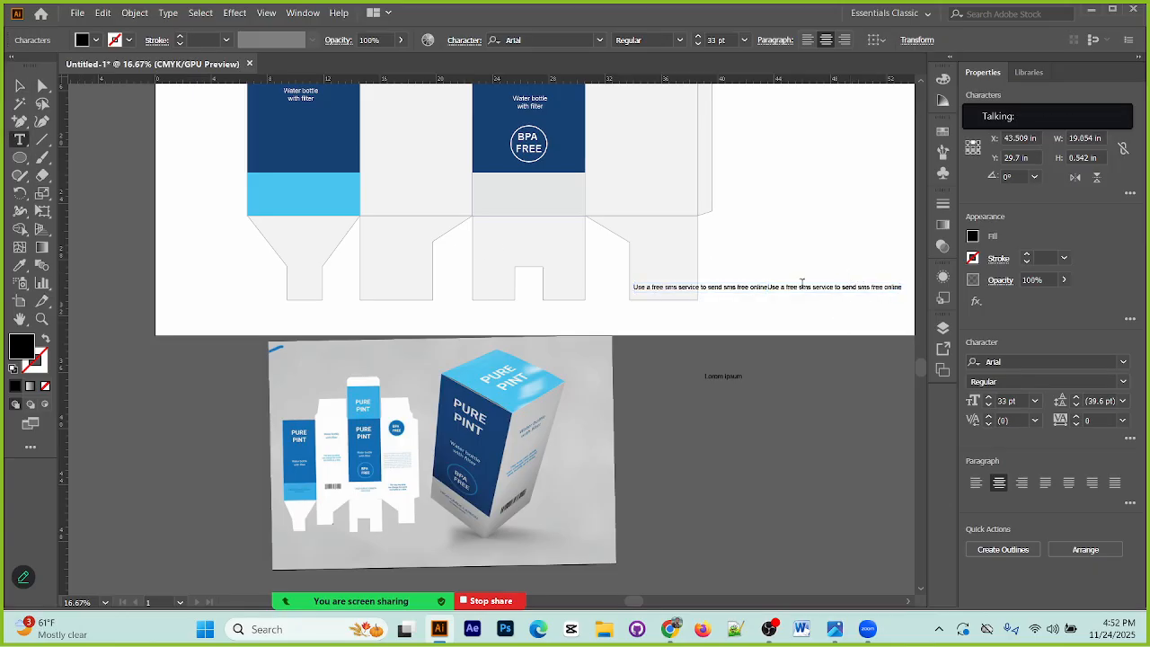
left_click(770, 286)
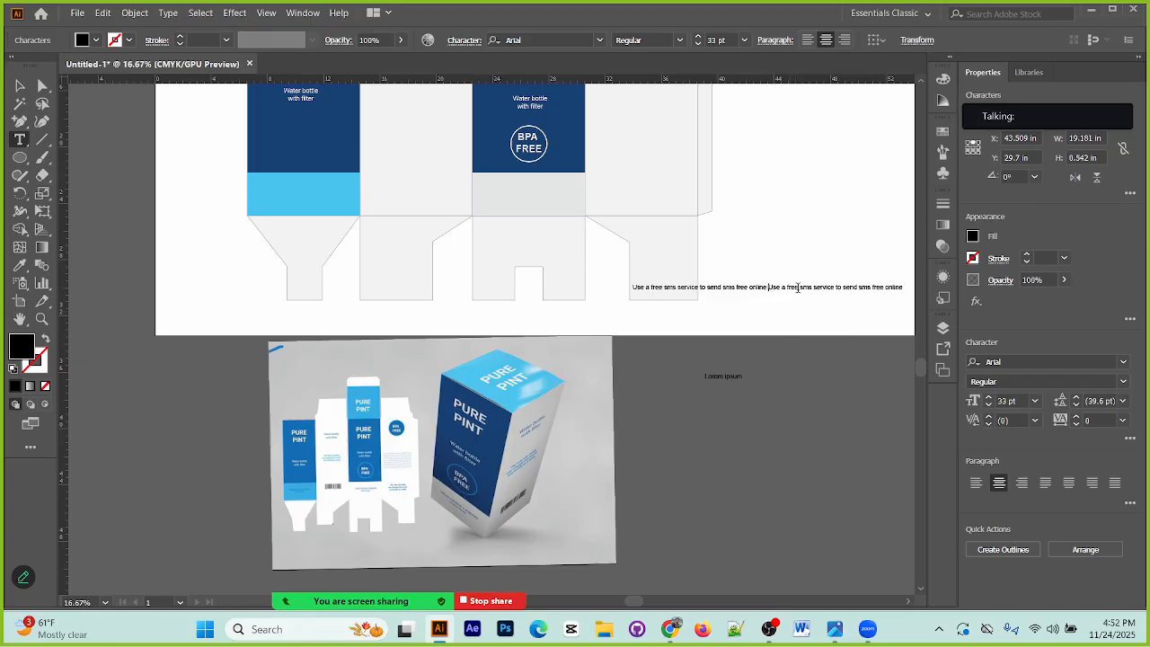
Step: Break the text onto a new line after the first "send sms" and left-align the whole text object
left_click(738, 294)
key("Return")
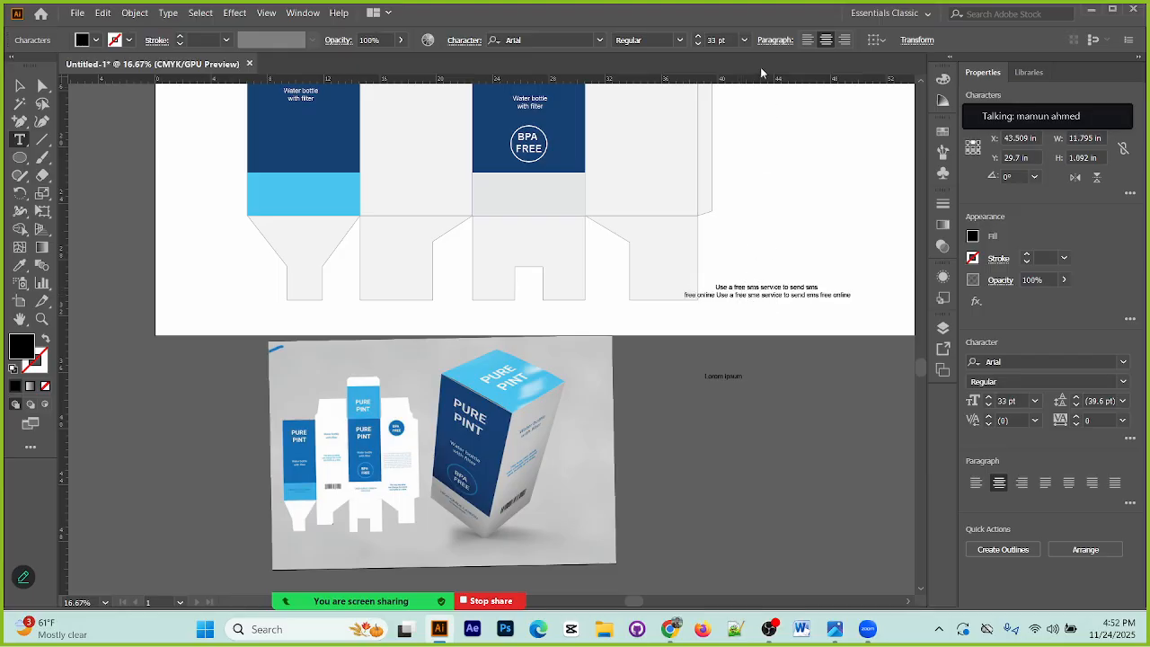
left_click(809, 40)
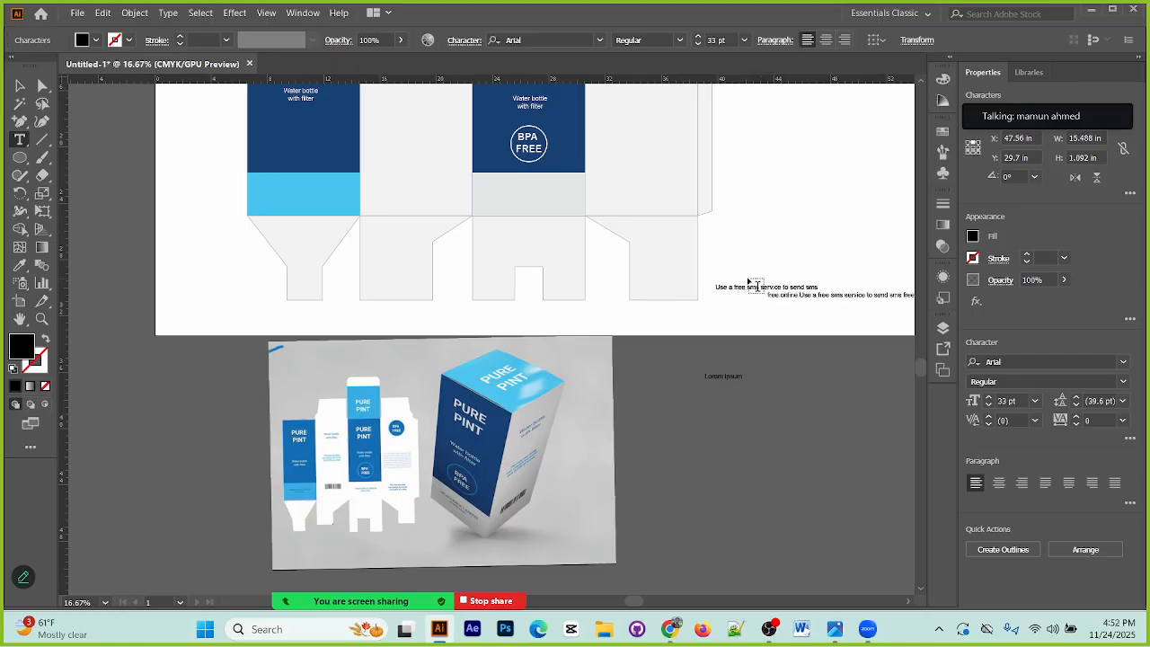
key("Escape")
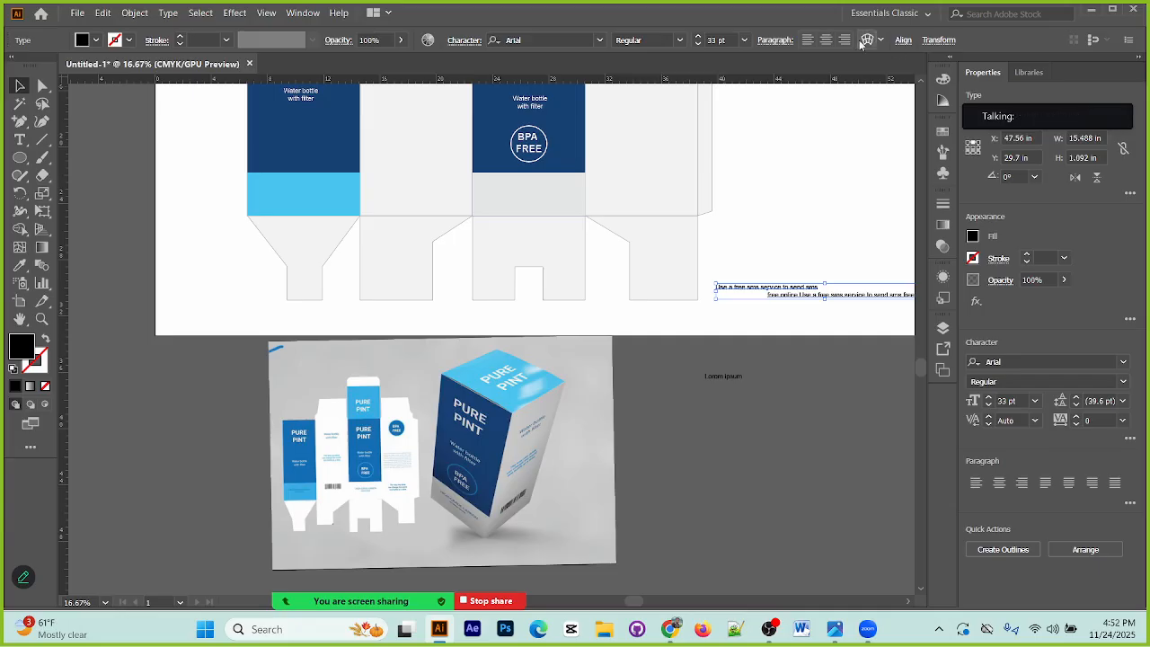
left_click(807, 39)
left_click(829, 317)
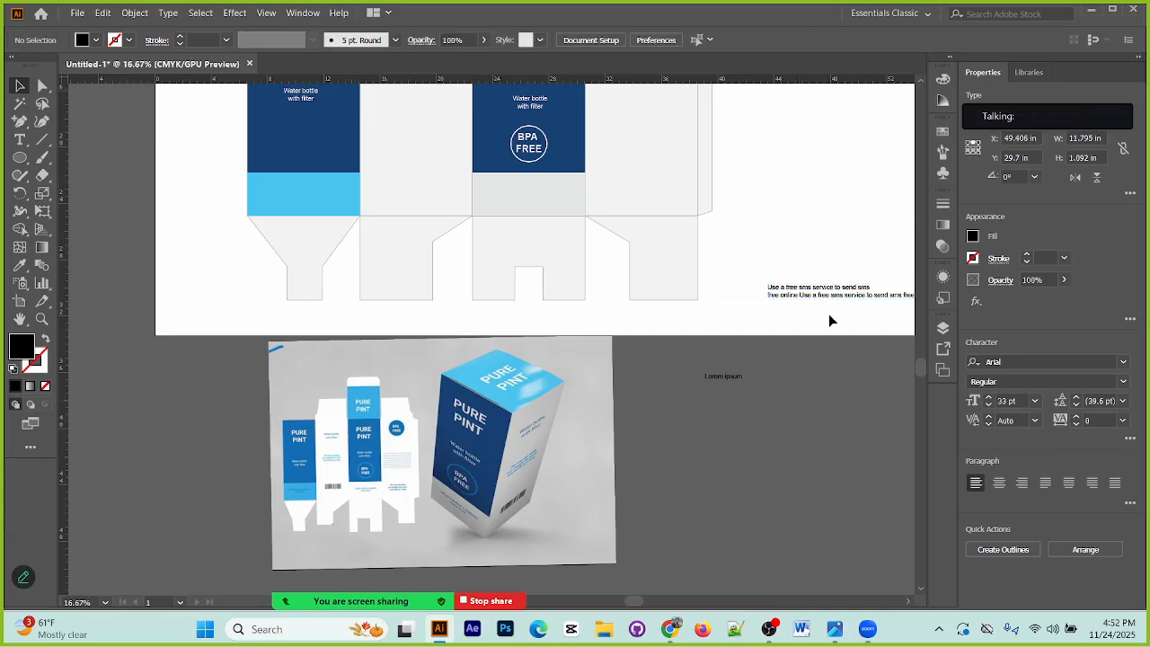
Step: Break the second text line after "service to" so that "send sms free online" starts a third line
double_click(829, 296)
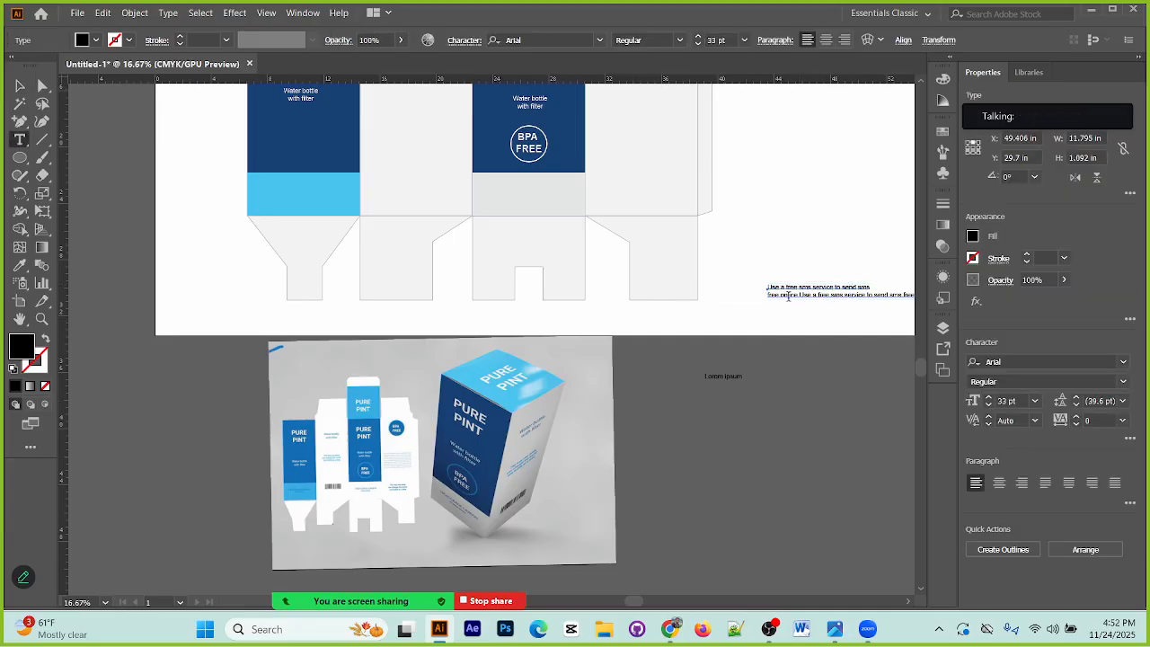
left_click(876, 296)
key("Return")
key("BackSpace")
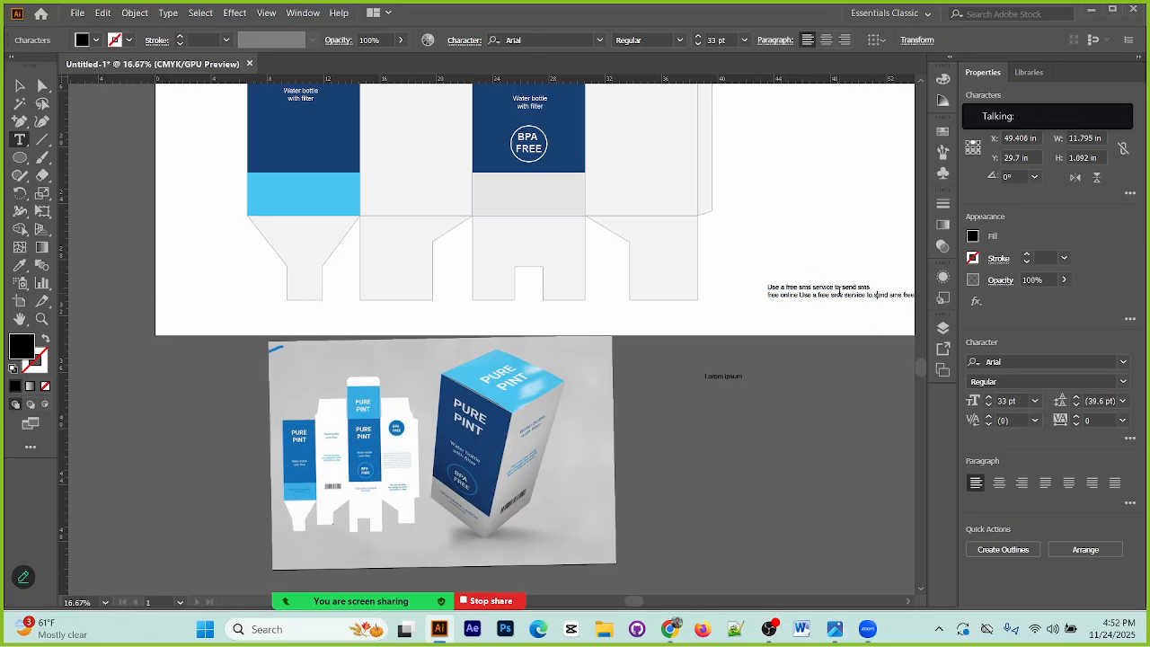
key("Return")
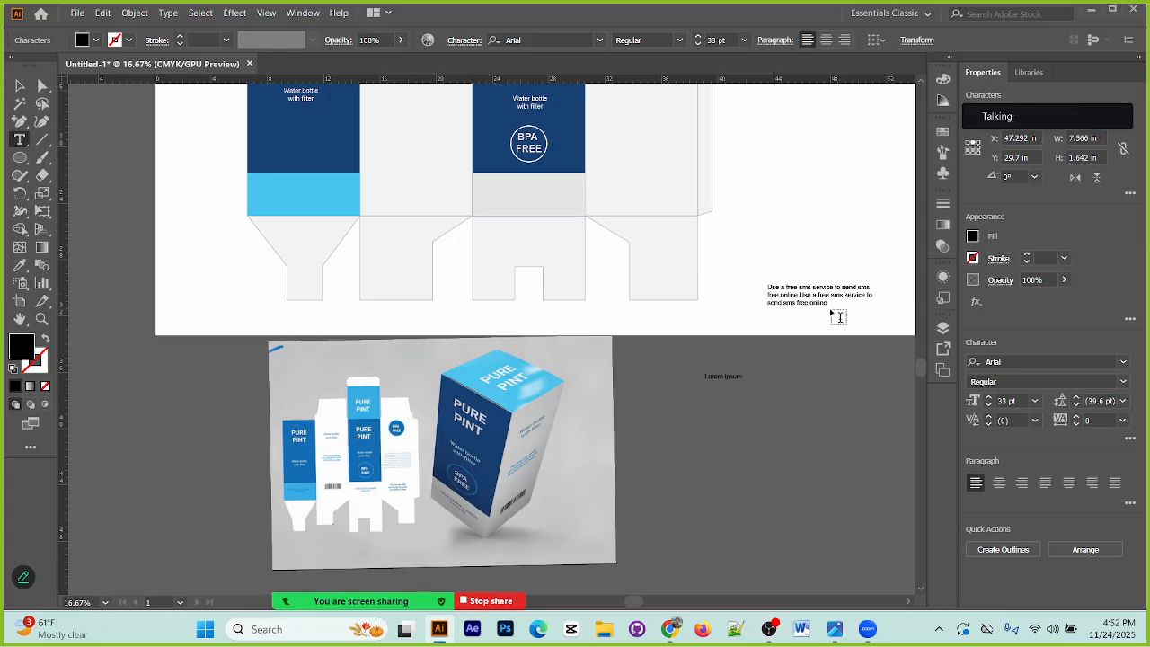
Step: Append two more copies of the sentence, adding line breaks after "Use a free sms" and after the last "Use"
type("Use a free sms service to send sms free online")
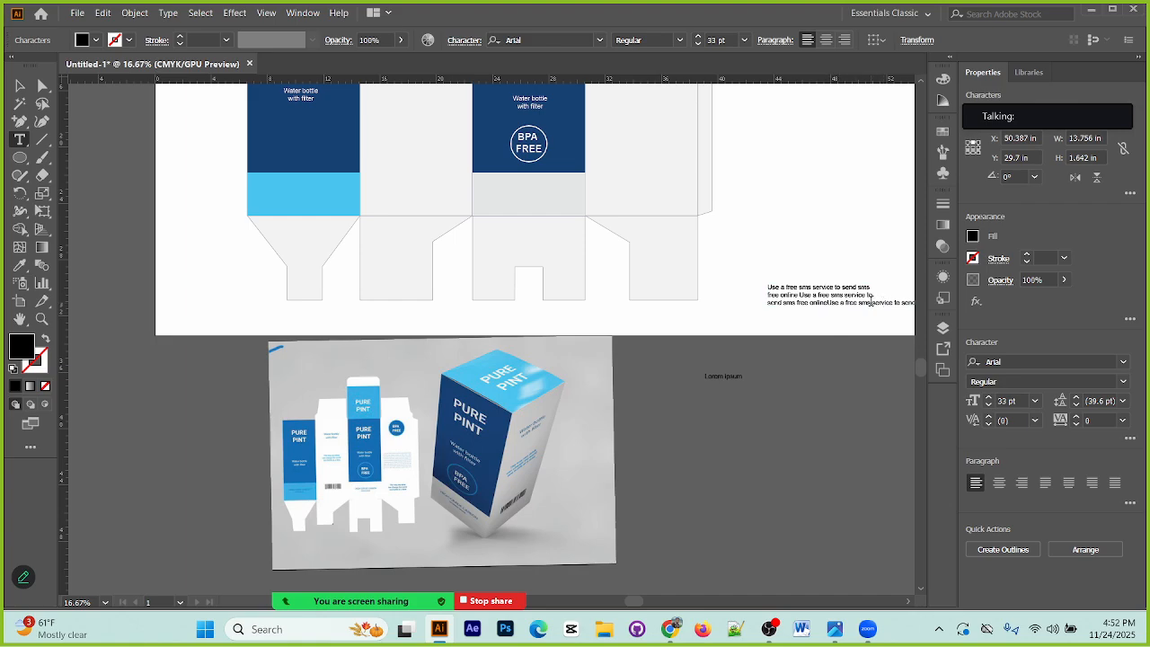
key("Return")
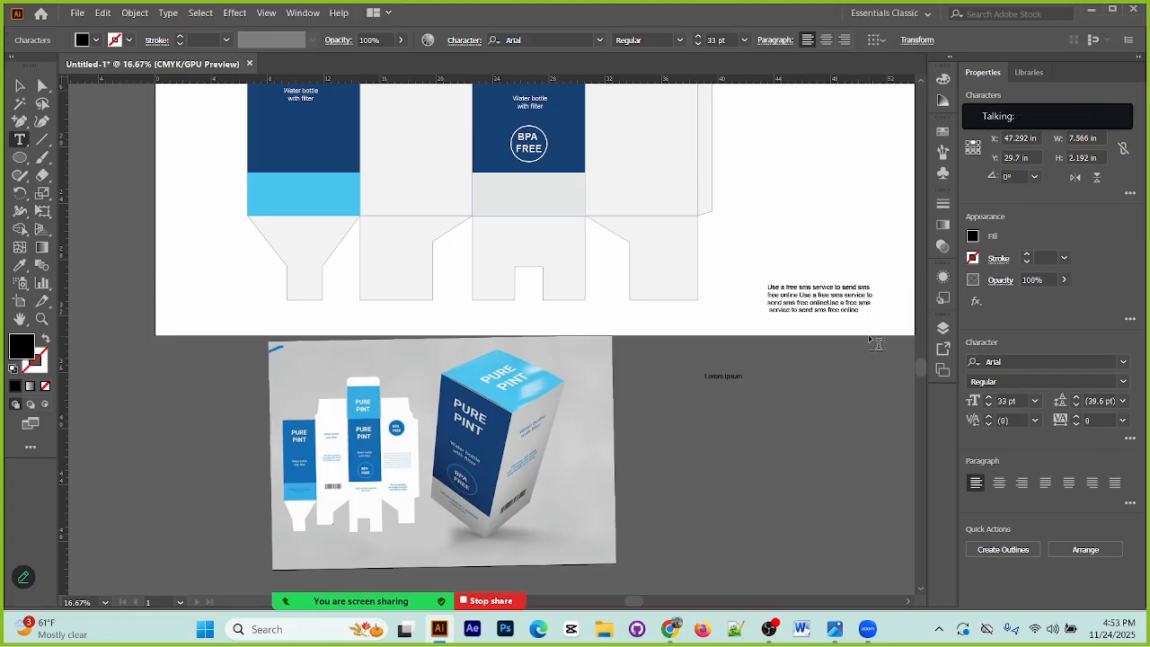
key("ctrl+v")
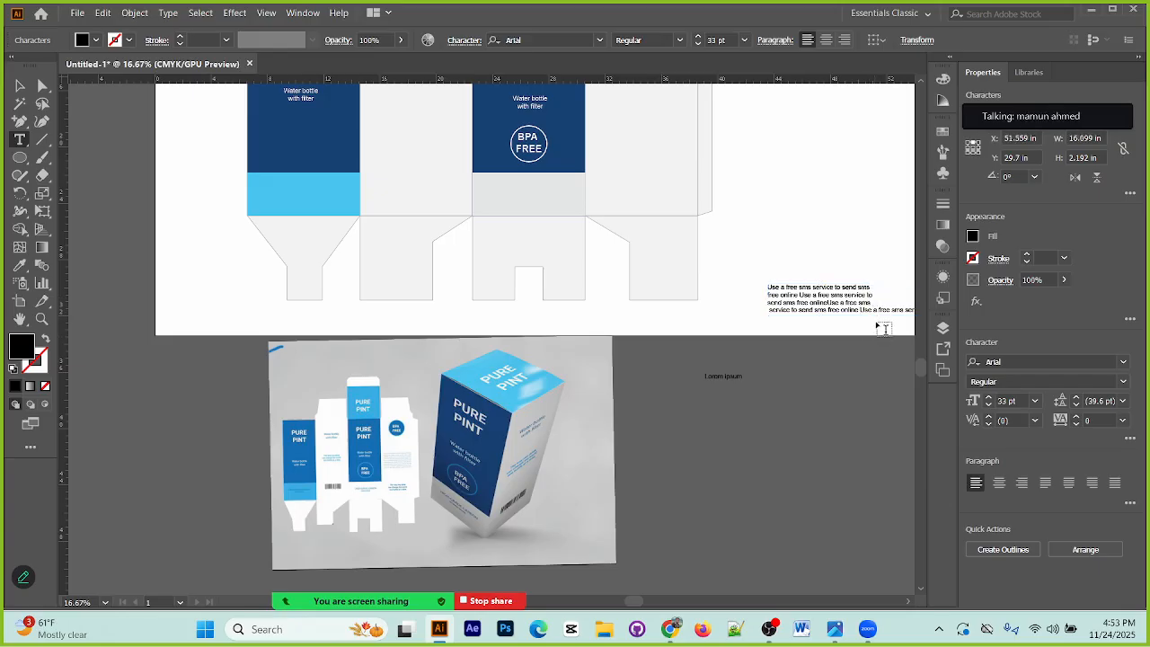
key("Return")
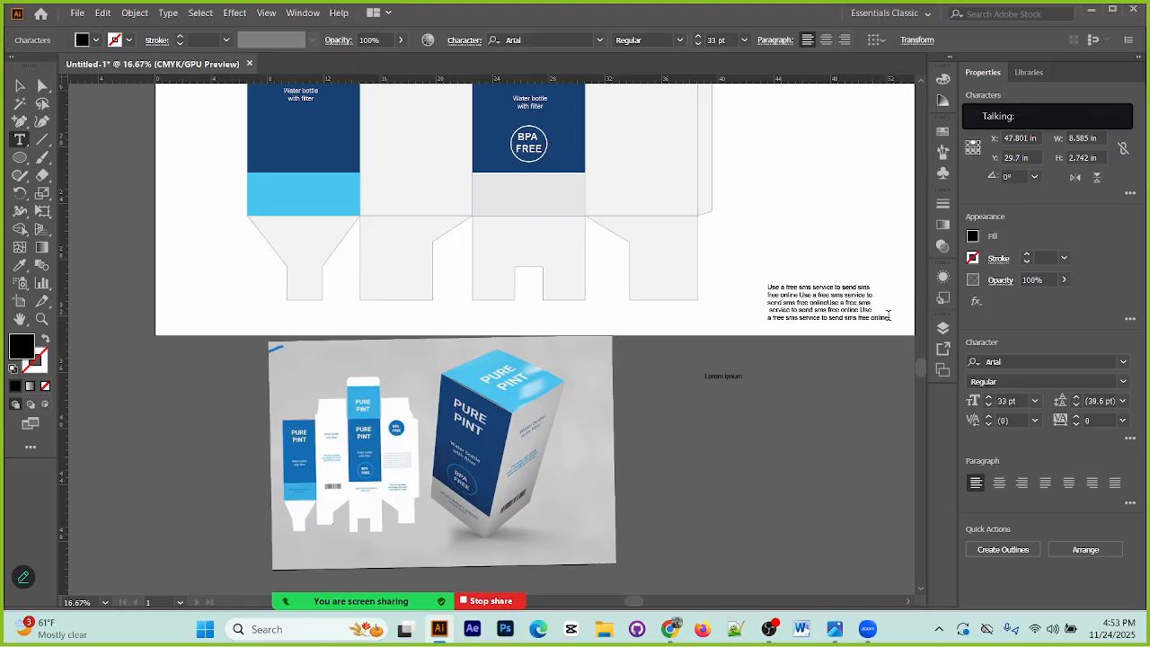
Step: Delete the word "online" from the end of the last text line and finish editing the text
key("BackSpace")
key("BackSpace")
key("BackSpace")
key("BackSpace")
key("BackSpace")
key("BackSpace")
left_click(19, 87)
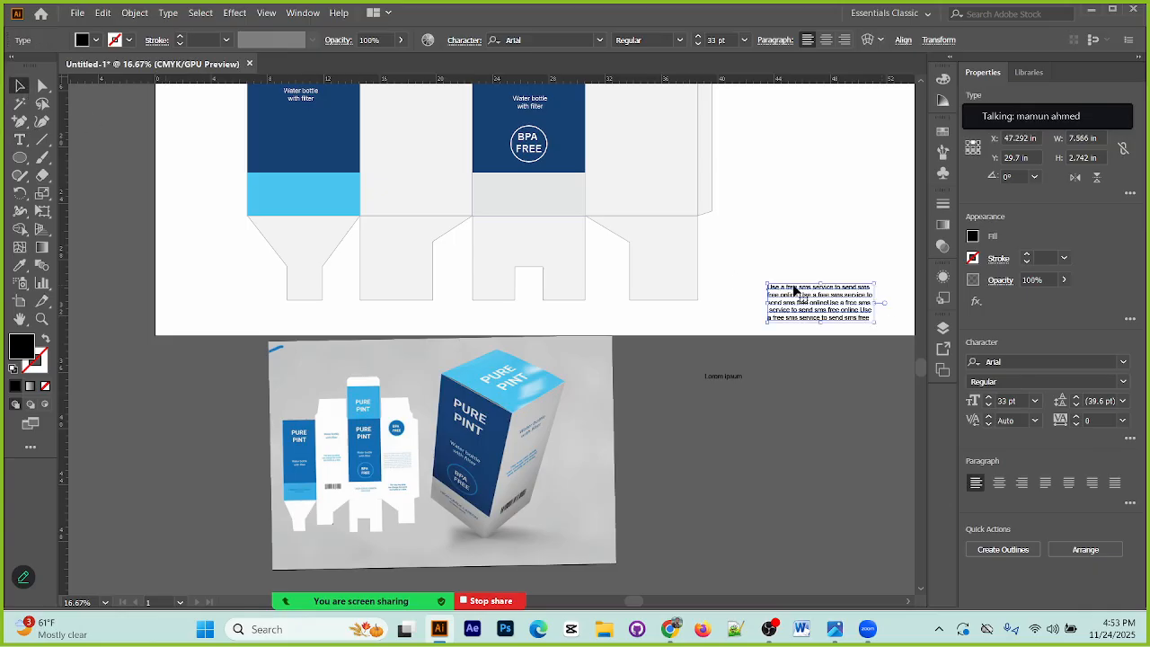
Step: Move the text block onto the side panel below the solid BPA FREE badge and set its font size to 29 pt
scroll(816, 360, "up", 3)
left_click_drag(705, 401, 733, 373)
left_click(751, 378)
left_click_drag(827, 438, 649, 274)
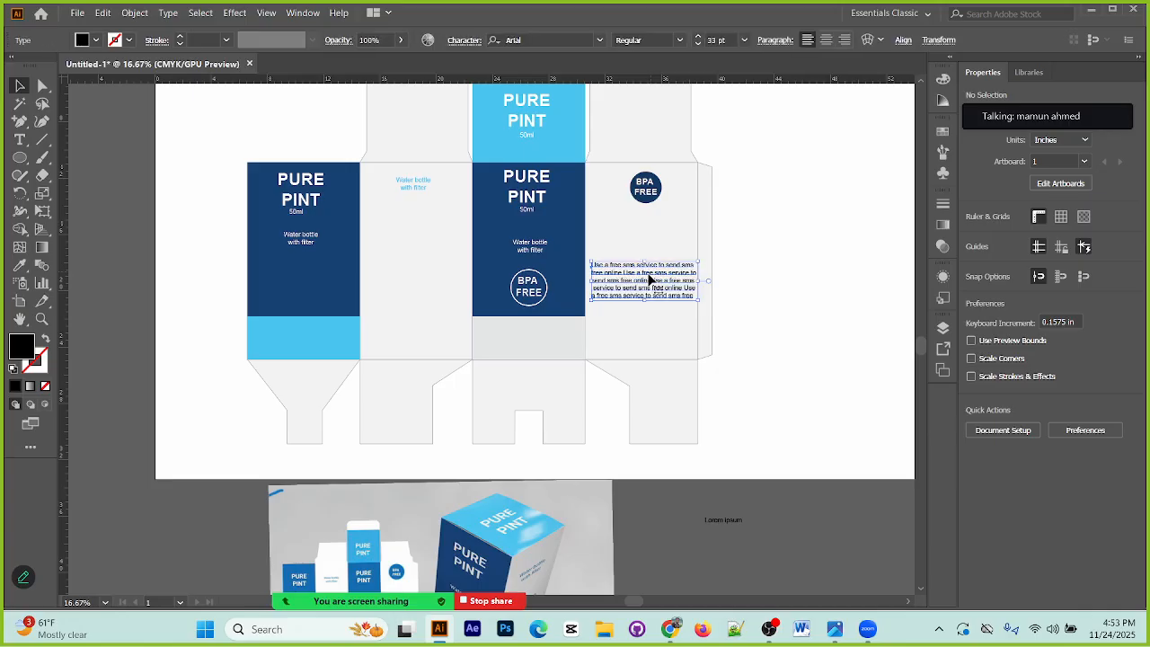
key("ctrl+equal")
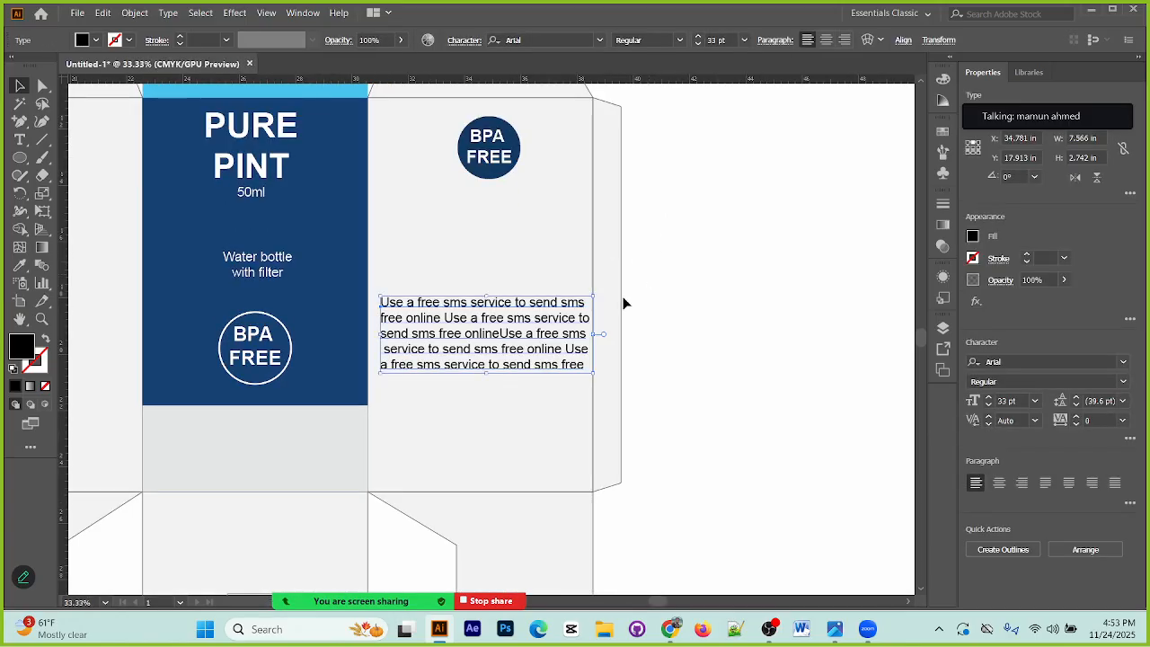
left_click_drag(531, 333, 533, 293)
left_click(698, 44)
left_click(698, 44)
left_click(698, 44)
left_click(698, 44)
Step: Duplicate the text block twice straight below itself and stack the copies closely on the side panel
left_click_drag(509, 304, 524, 416)
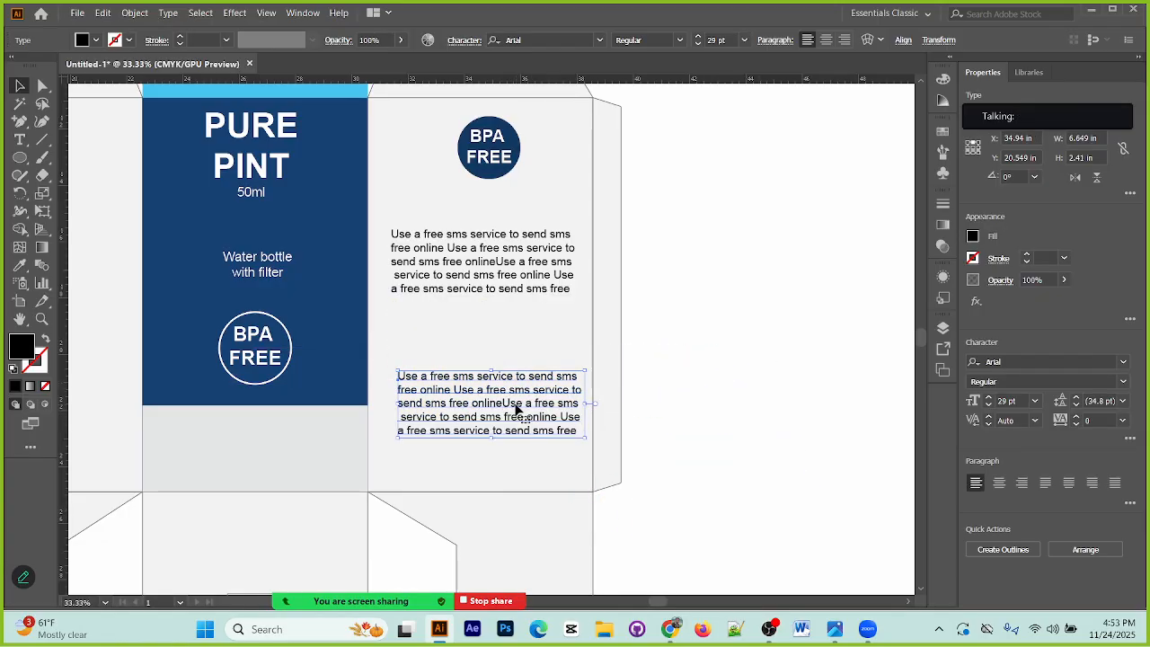
key("ctrl+z")
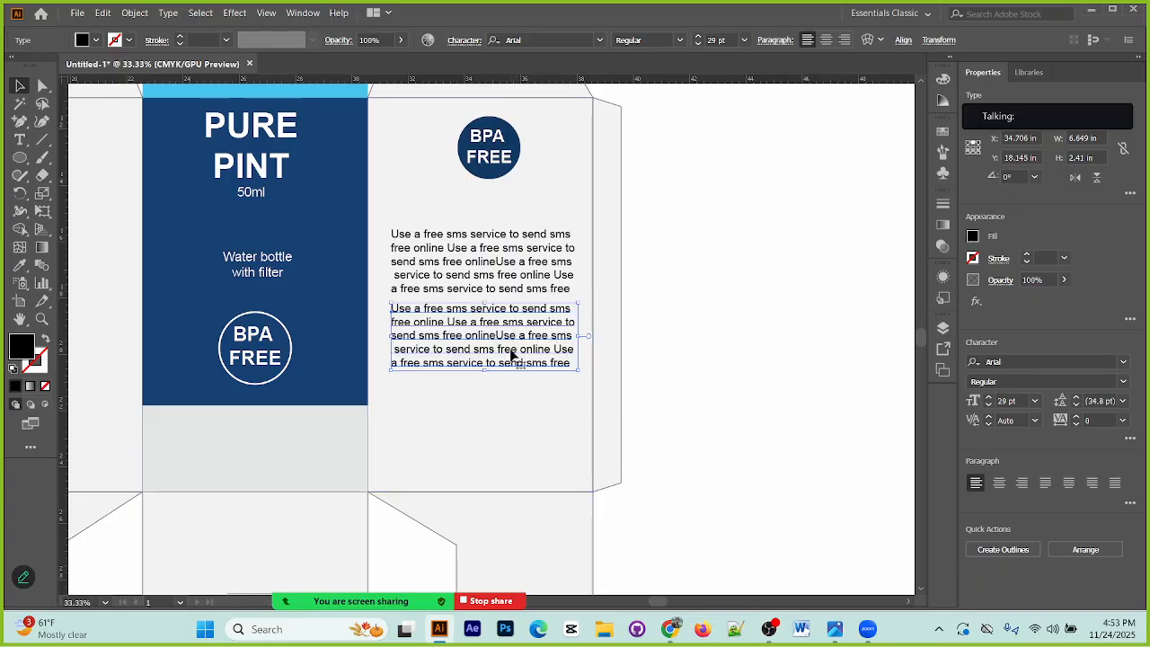
left_click_drag(512, 353, 513, 425)
left_click_drag(501, 354, 502, 349)
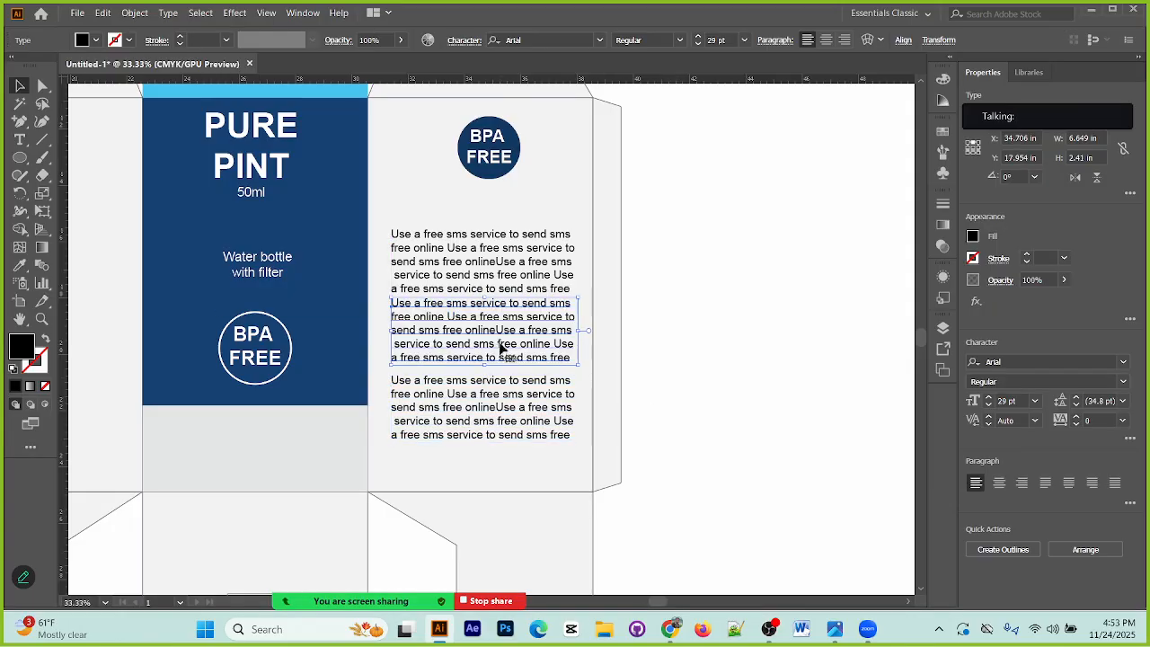
left_click_drag(527, 416, 527, 412)
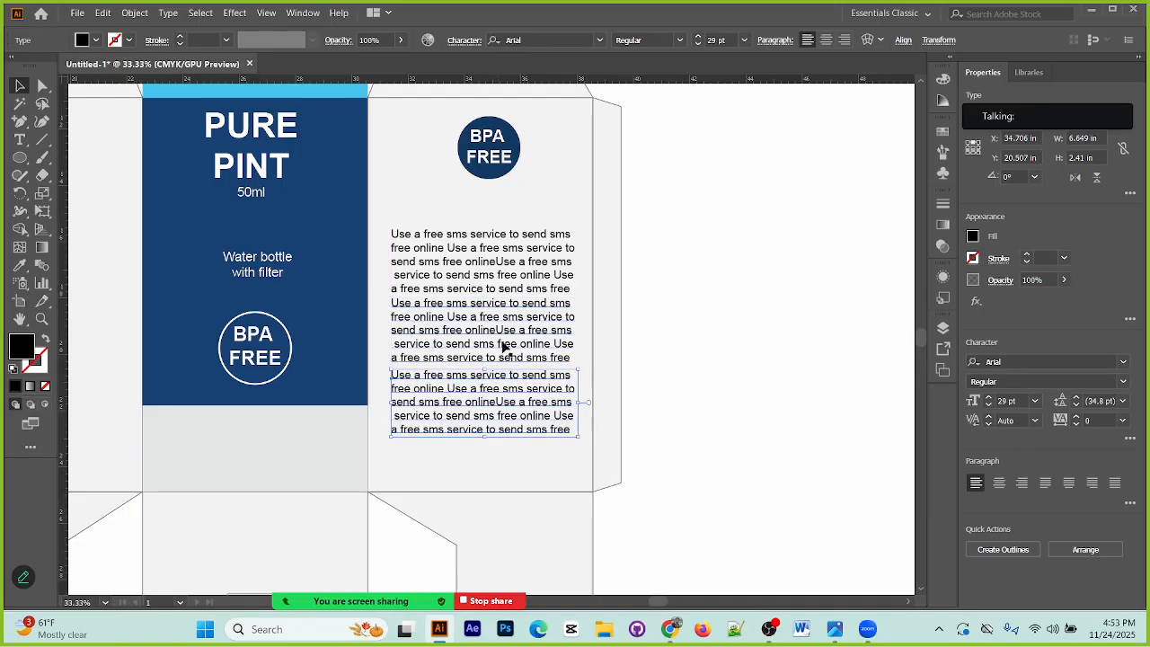
Step: Select the three stacked text blocks and check the alignment options for them
left_click(504, 282)
left_click(519, 398, "shift")
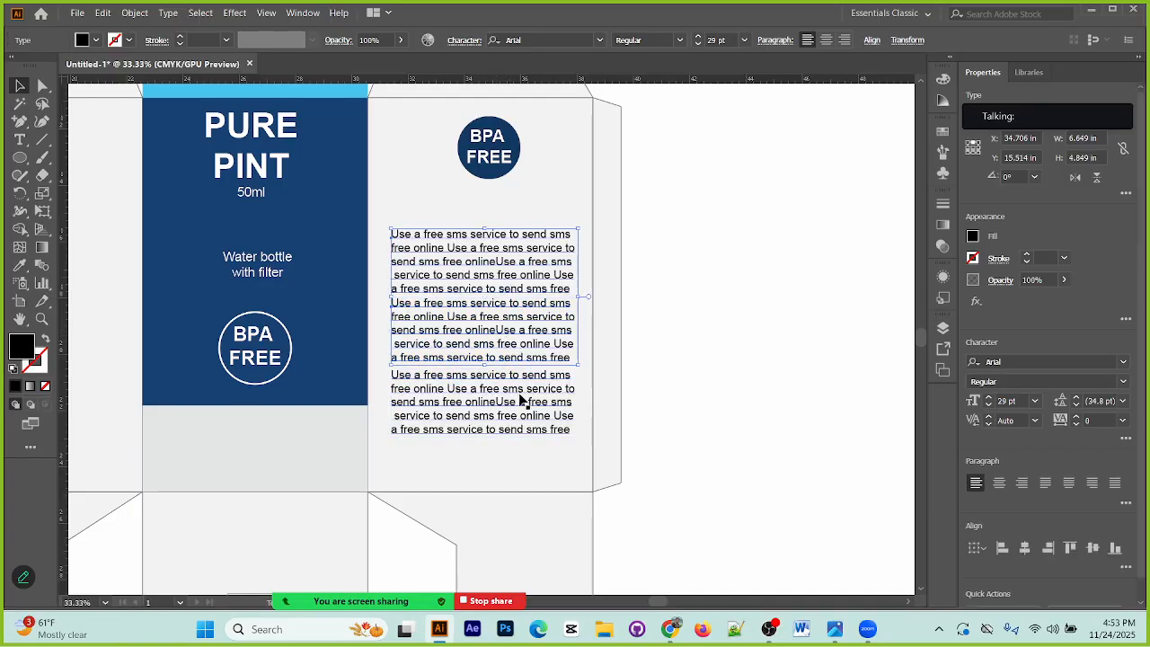
left_click(871, 41)
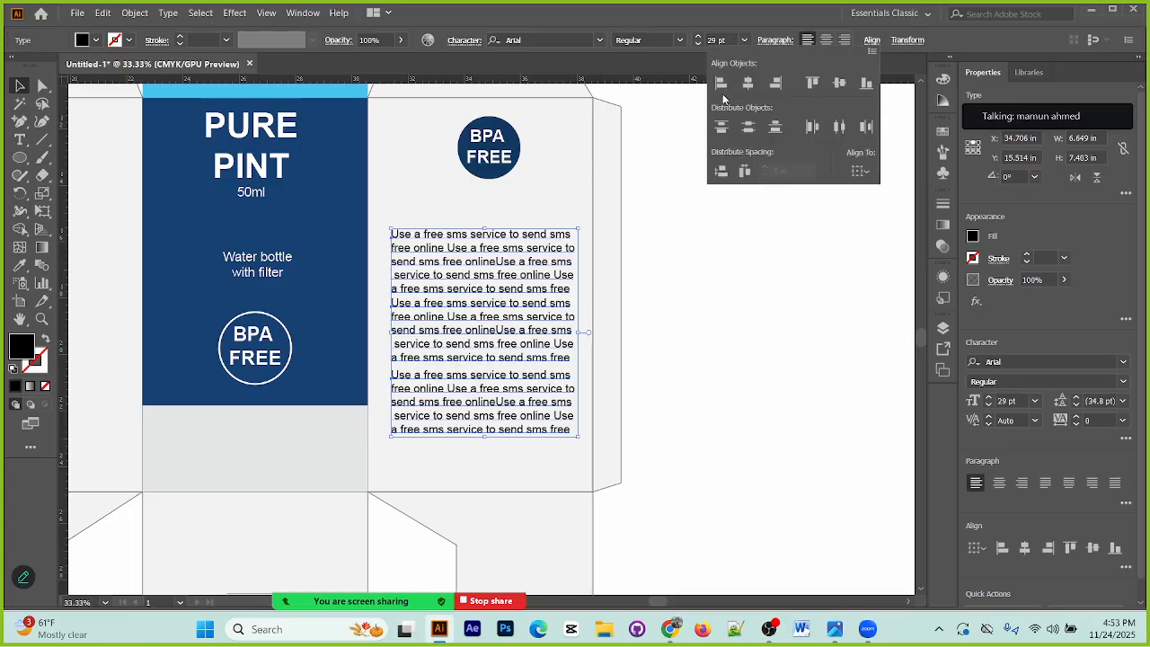
left_click(719, 256)
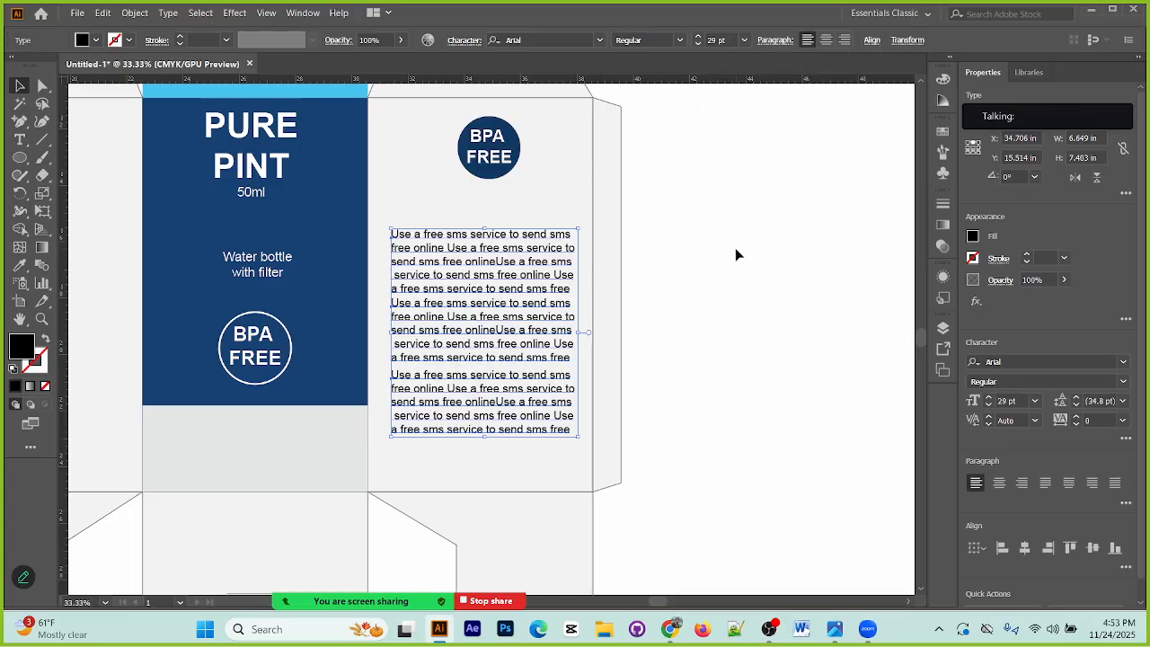
left_click(736, 255)
Step: Move the uppermost of the three text blocks onto the second panel, below its light blue tagline
key("ctrl+minus")
key("ctrl+minus")
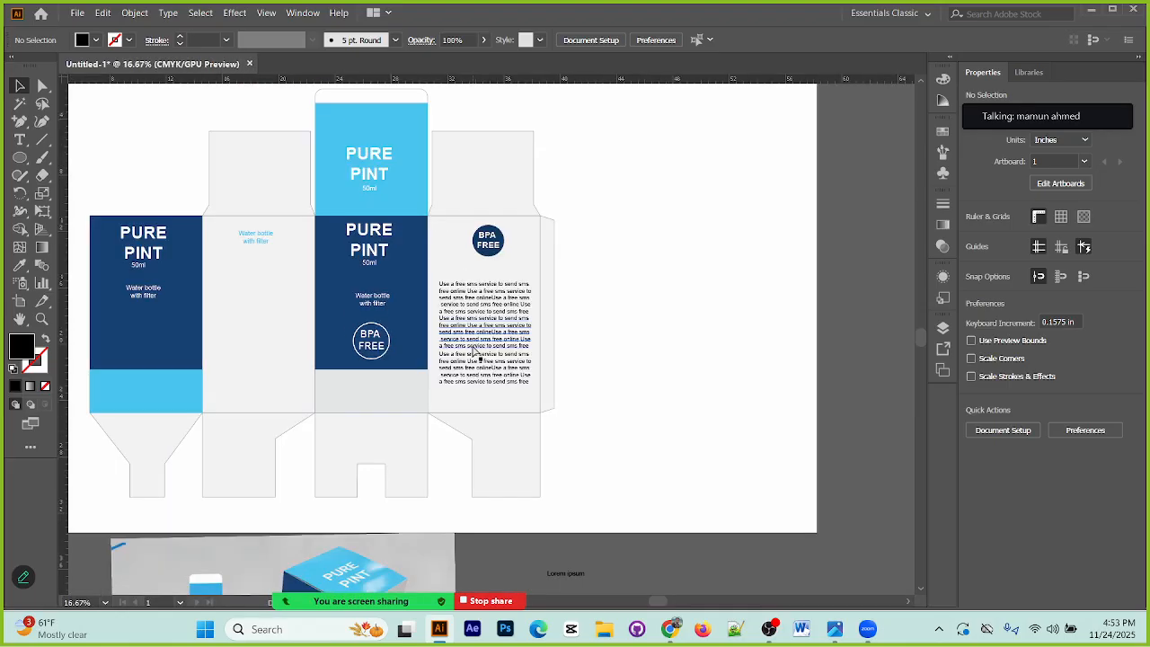
left_click_drag(469, 366, 548, 79)
left_click_drag(349, 259, 337, 462)
left_click_drag(604, 229, 379, 242)
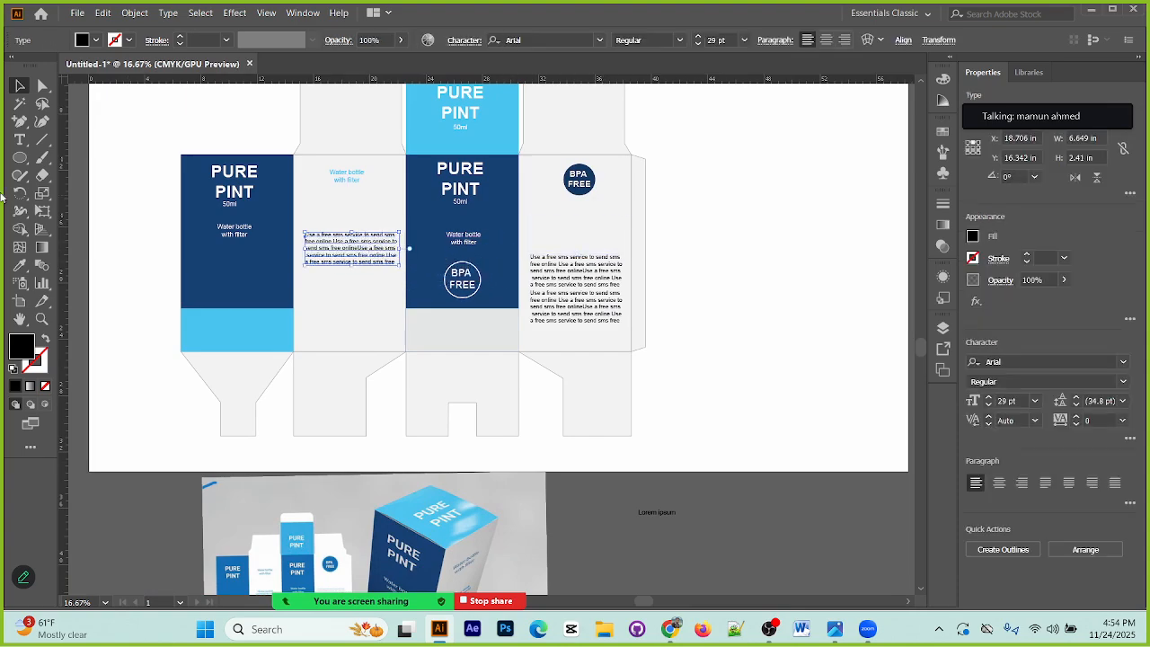
Step: Delete everything after the first line in the second panel's text block, keeping "Use a free sms service to send sms"
left_click(19, 139)
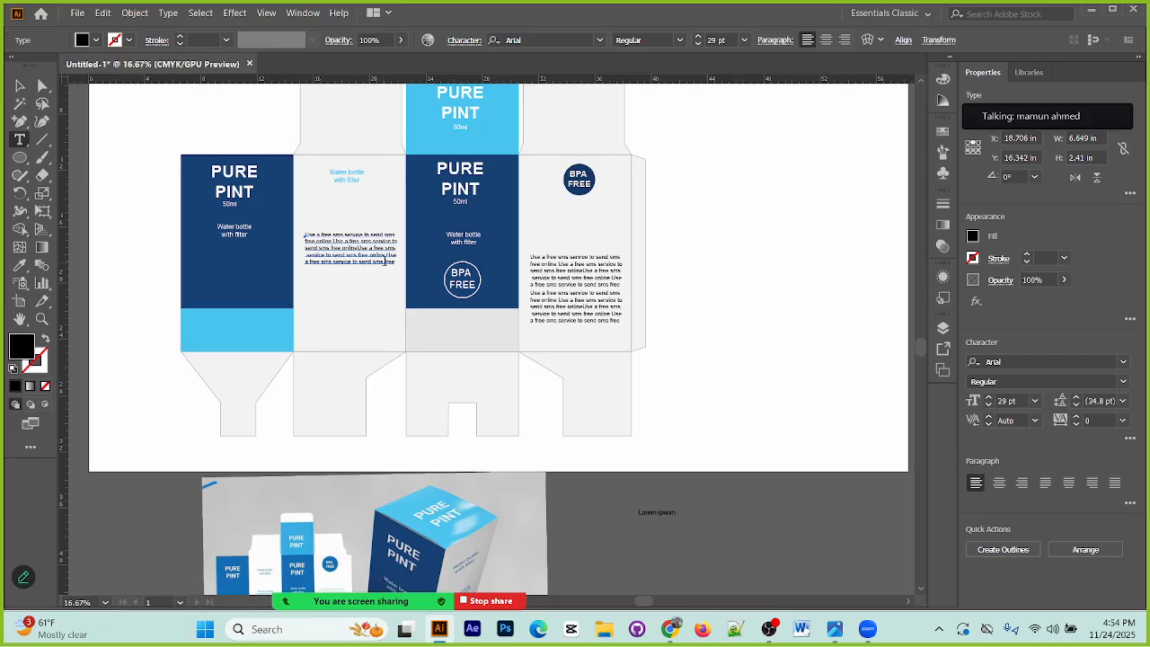
left_click_drag(396, 260, 299, 244)
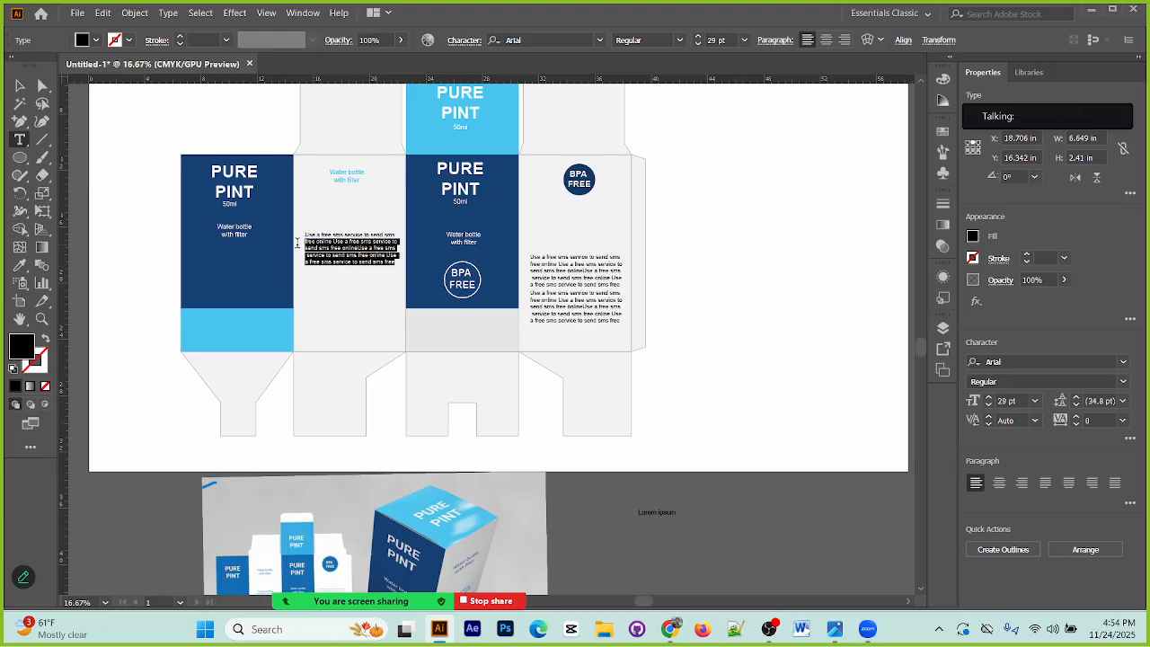
key("BackSpace")
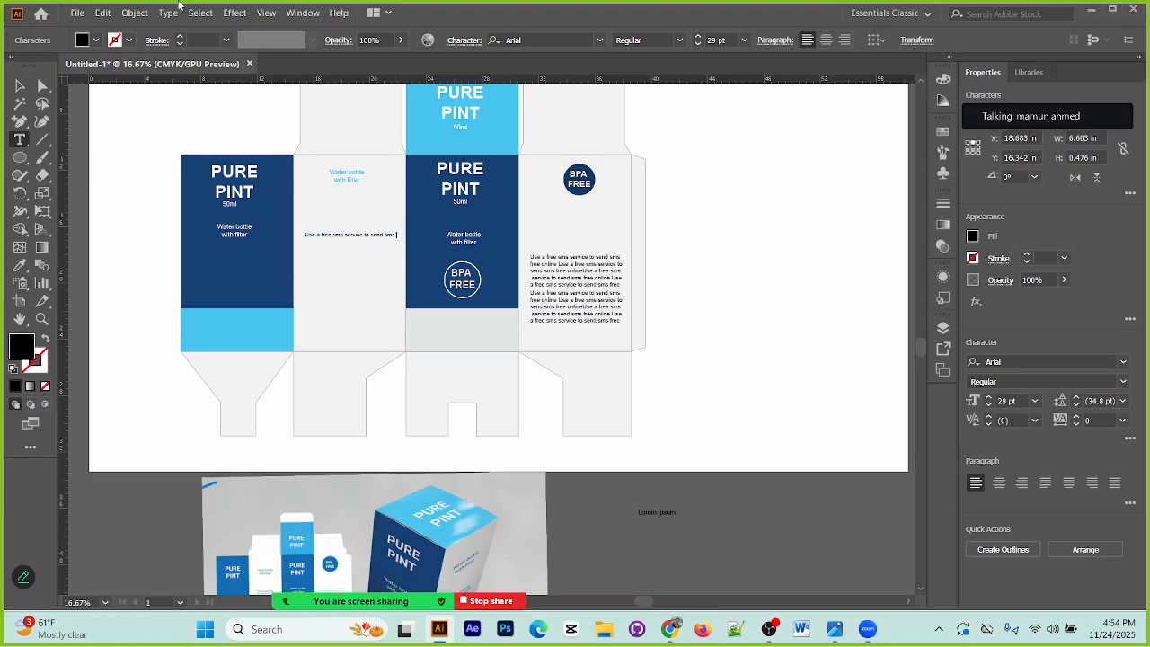
Step: Break the second panel's text after "Use a free sms" and move it towards the panel's horizontal middle
left_click(346, 234)
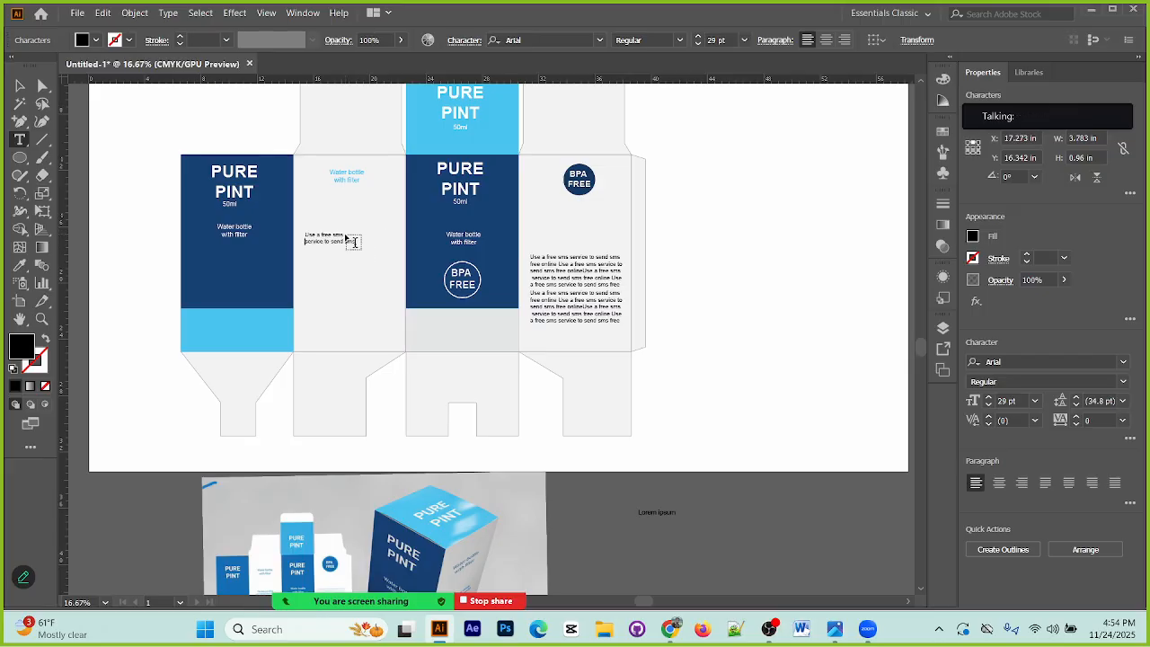
key("Escape")
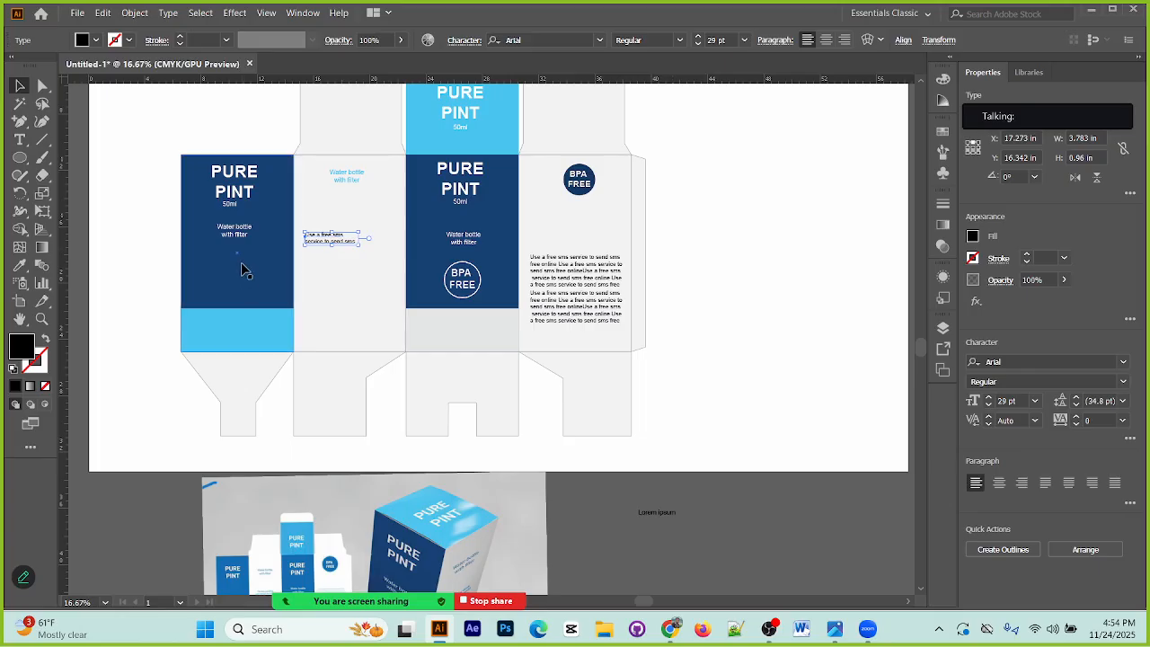
left_click_drag(347, 249, 358, 252)
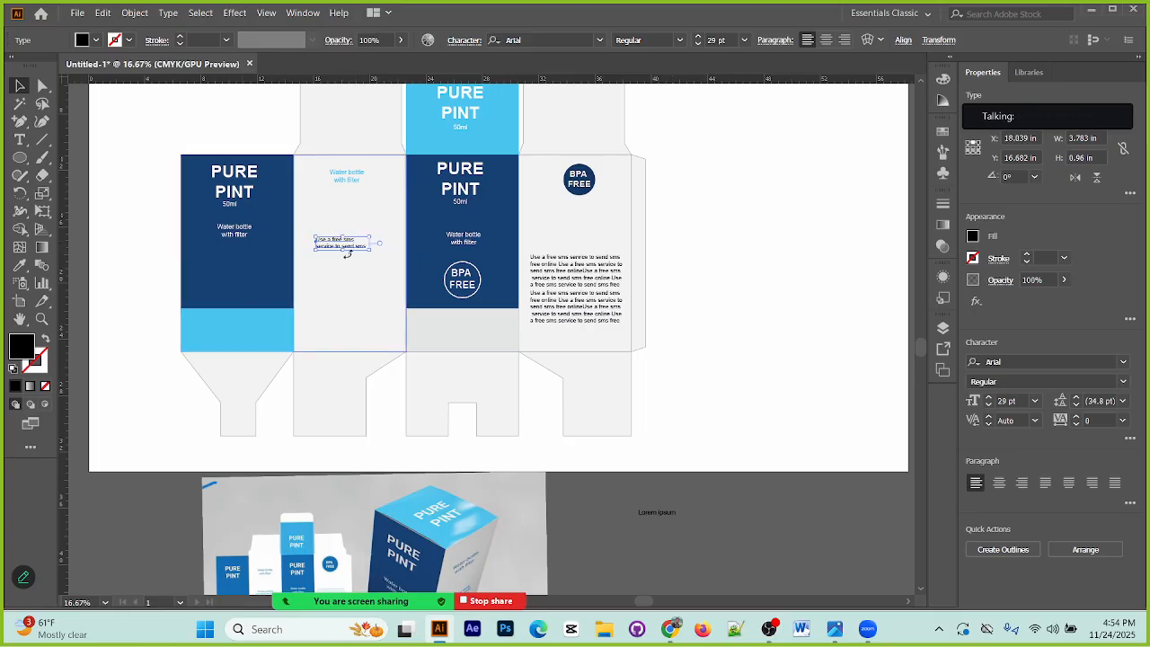
Step: Centre-align the second panel's short text within its panel and copy it below the fourth panel's body text
left_click(827, 41)
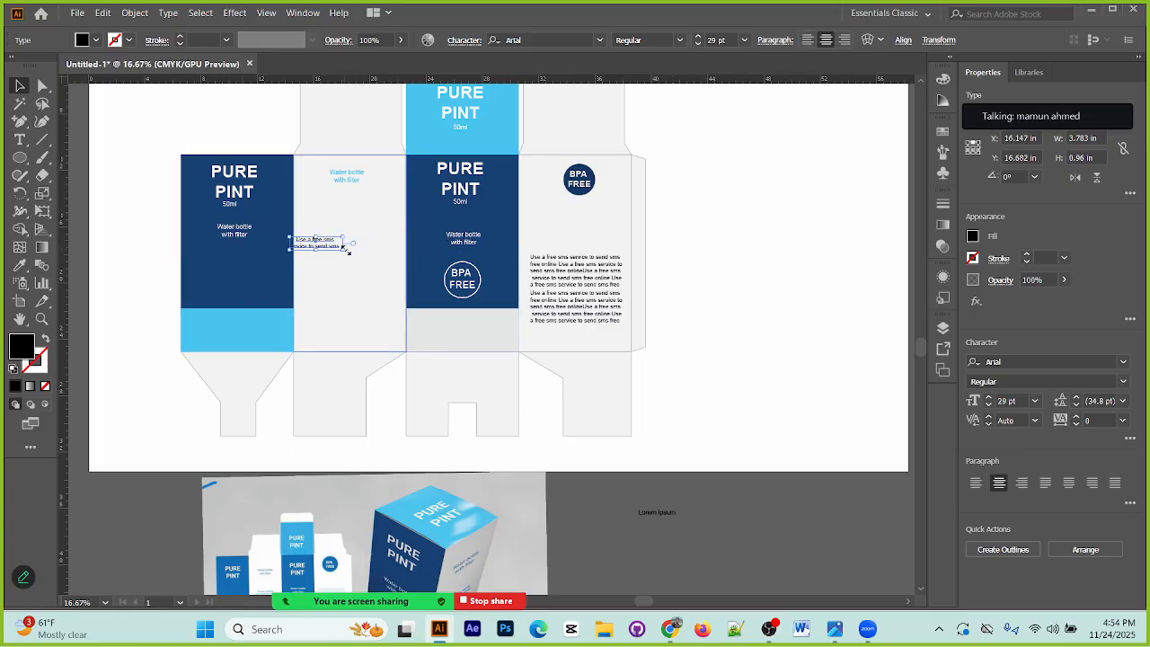
left_click_drag(329, 249, 365, 257)
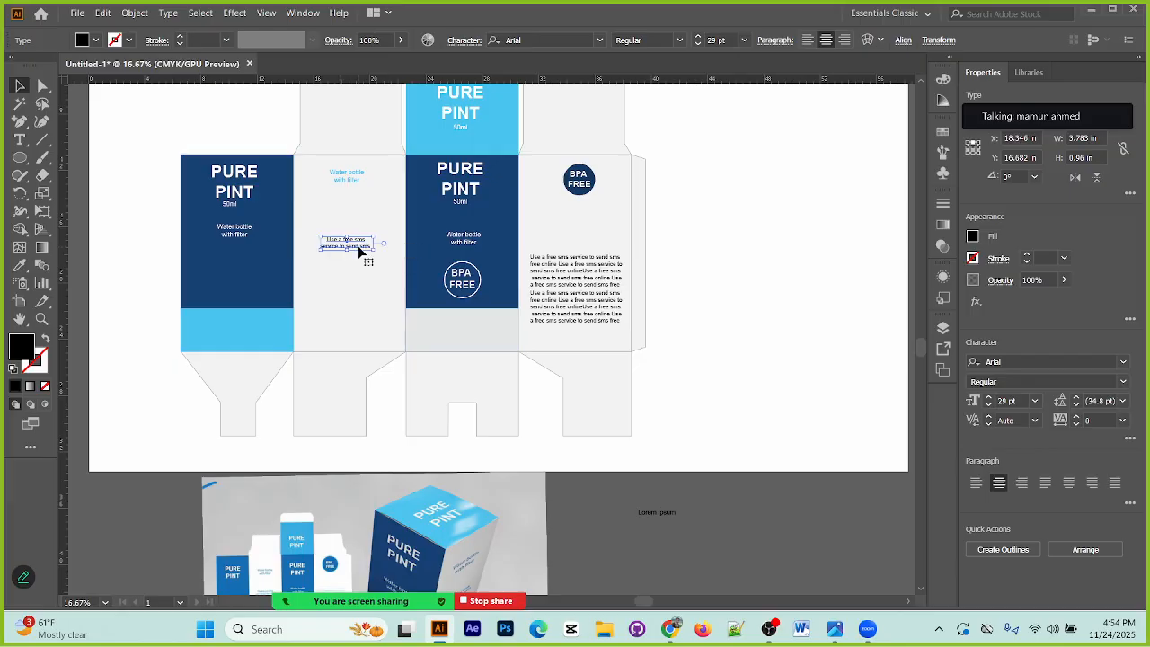
scroll(367, 260, "down", 3)
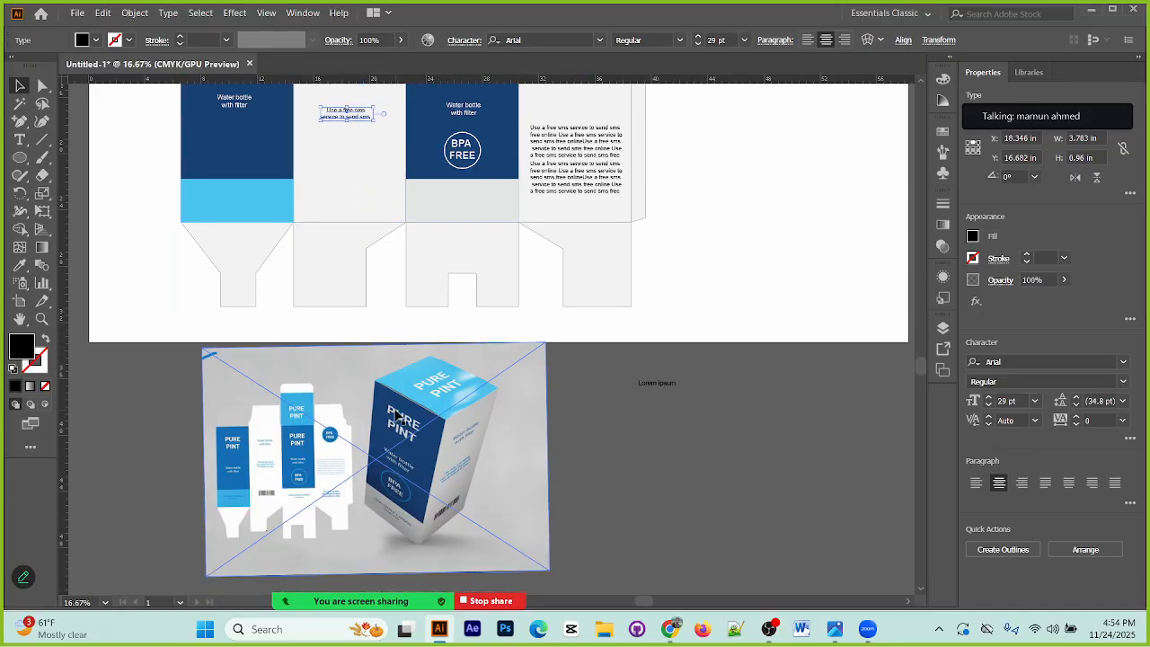
scroll(401, 503, "down", 1)
scroll(371, 348, "up", 2)
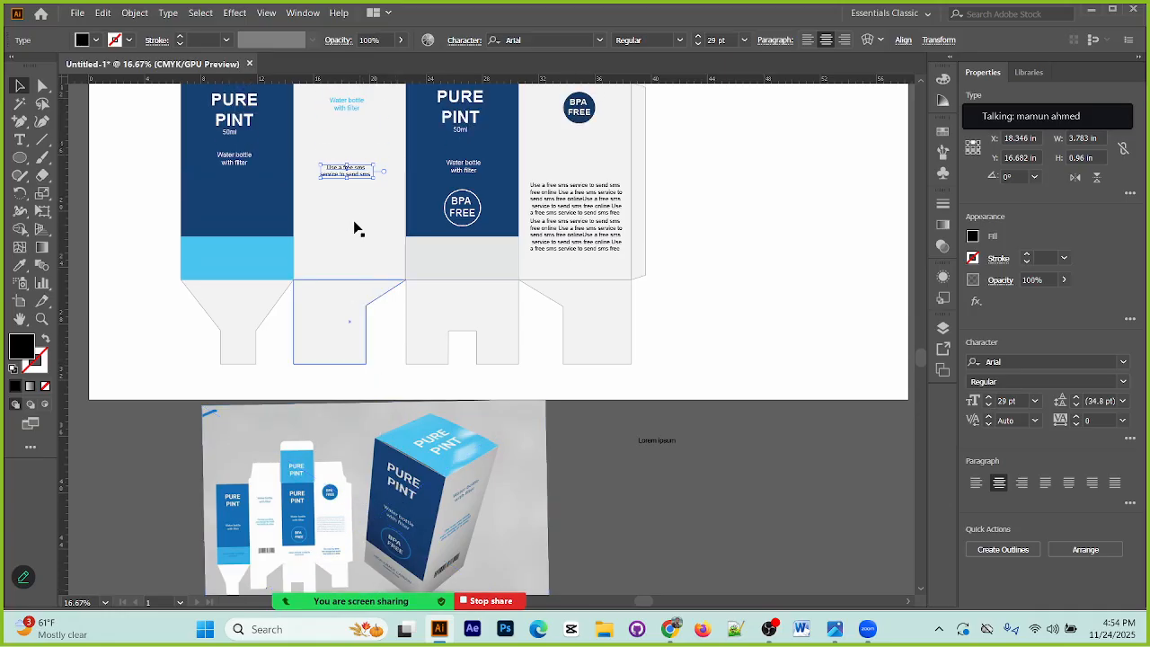
left_click_drag(356, 175, 577, 275)
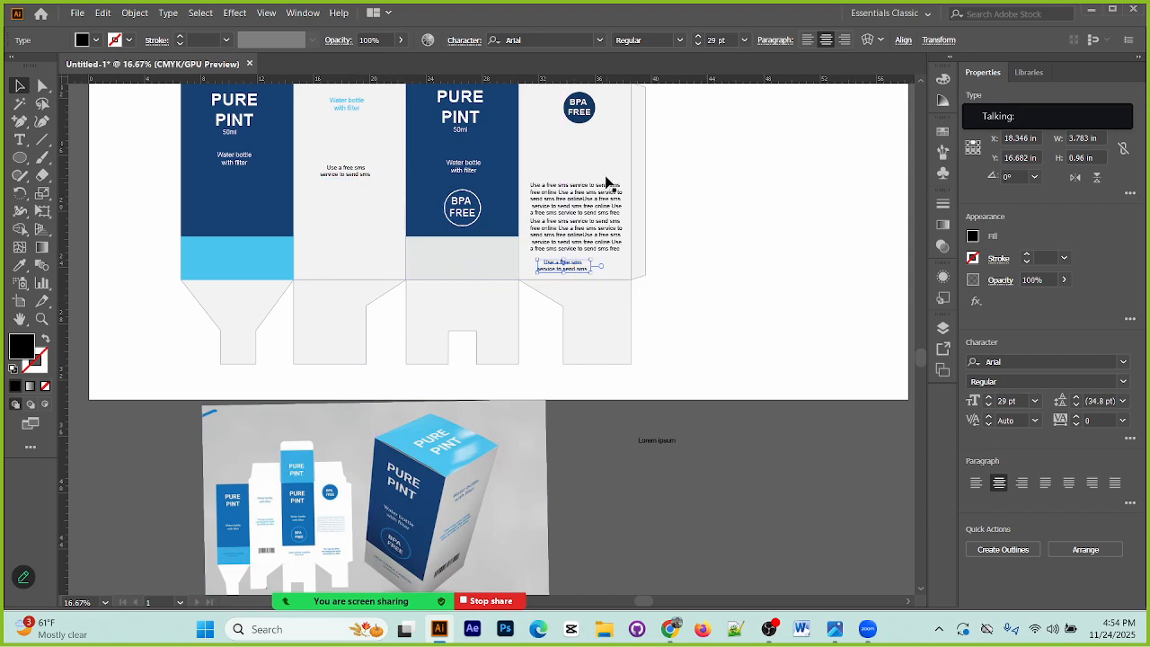
Step: Select both body text blocks on the fourth panel and move them straight up about 1.6 in
left_click(596, 200)
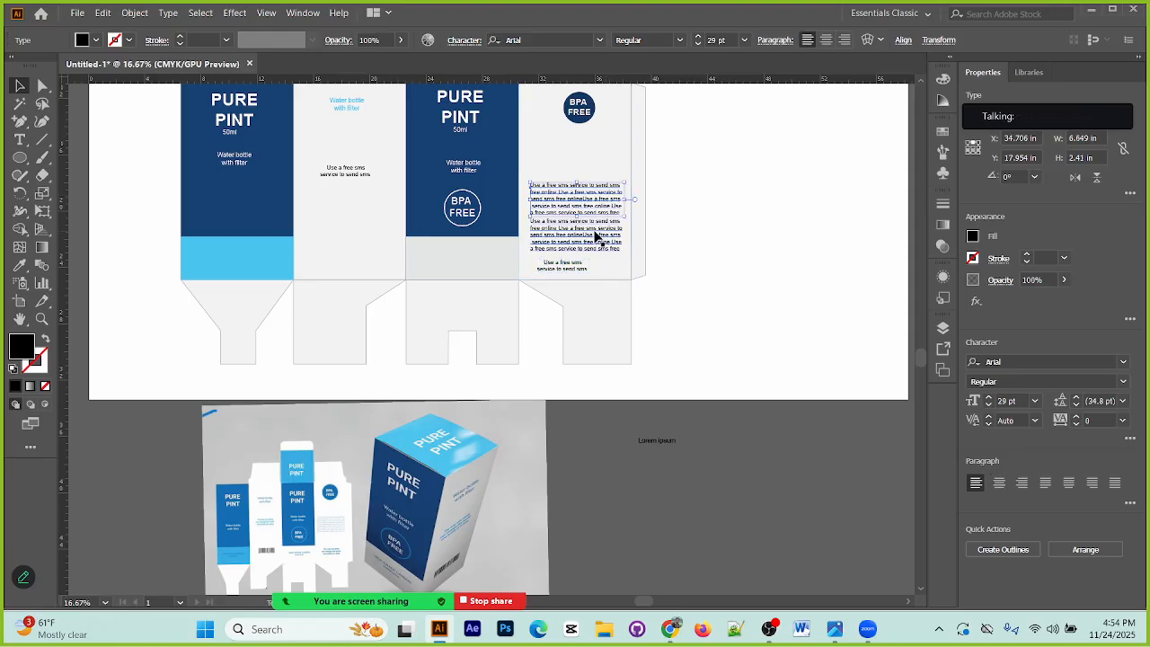
left_click(595, 234, "shift")
left_click_drag(583, 200, 585, 175)
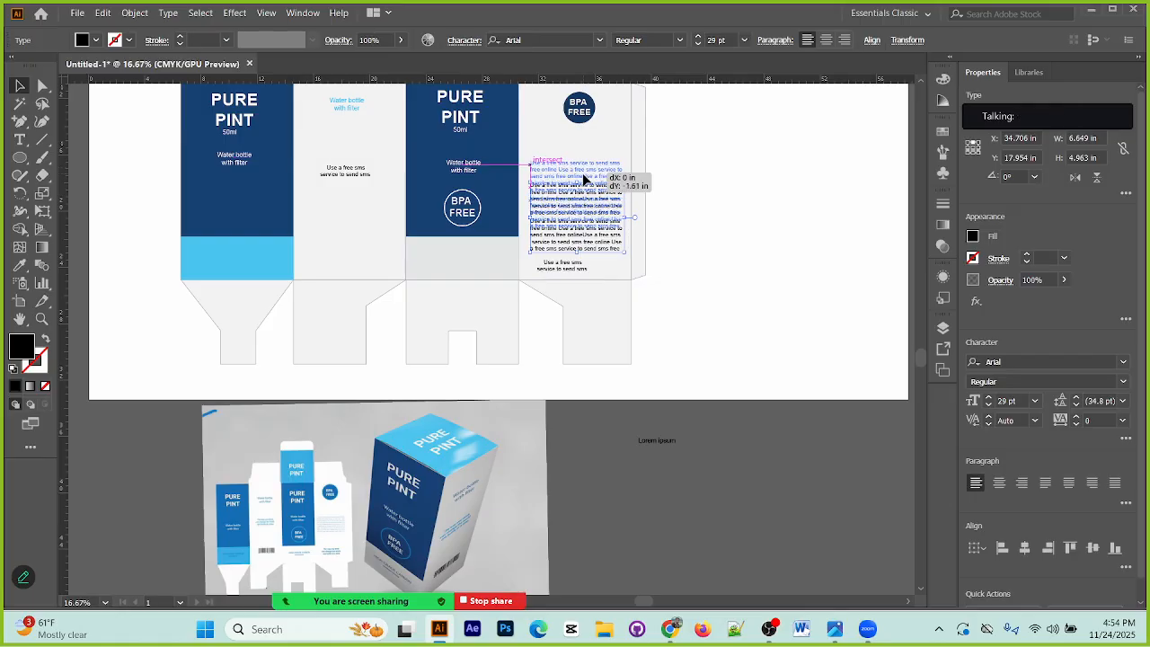
Step: Centre the short text below the fourth panel's body text and copy it onto the third panel's grey strip and the first panel's light blue strip
left_click_drag(580, 273, 597, 269)
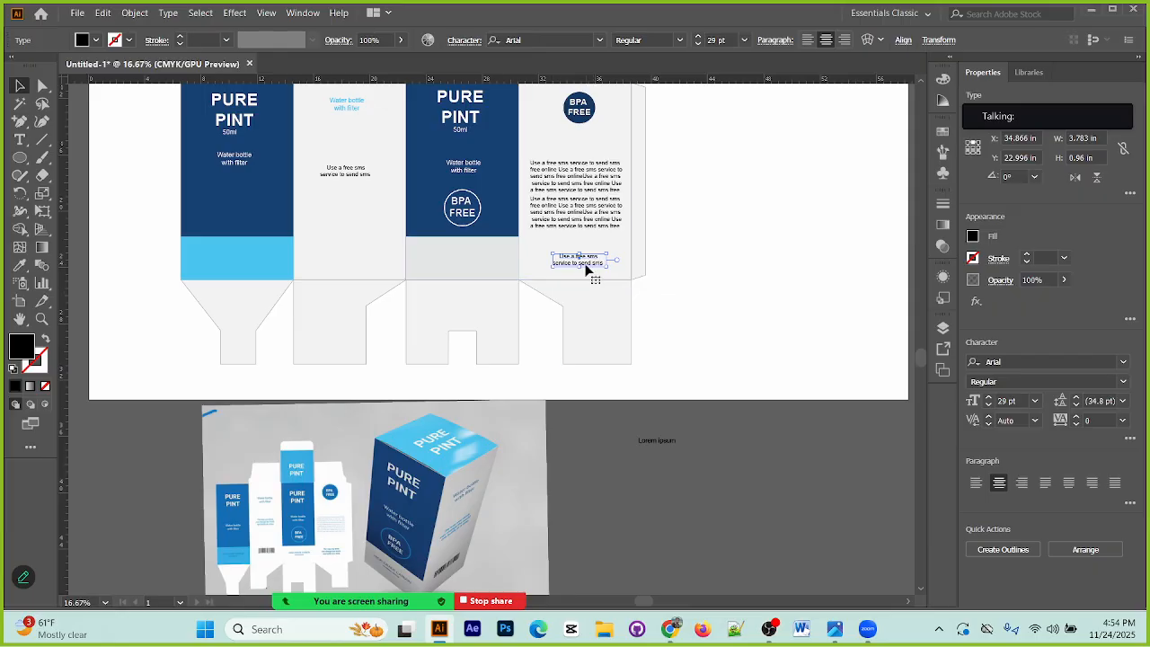
left_click_drag(586, 269, 250, 267)
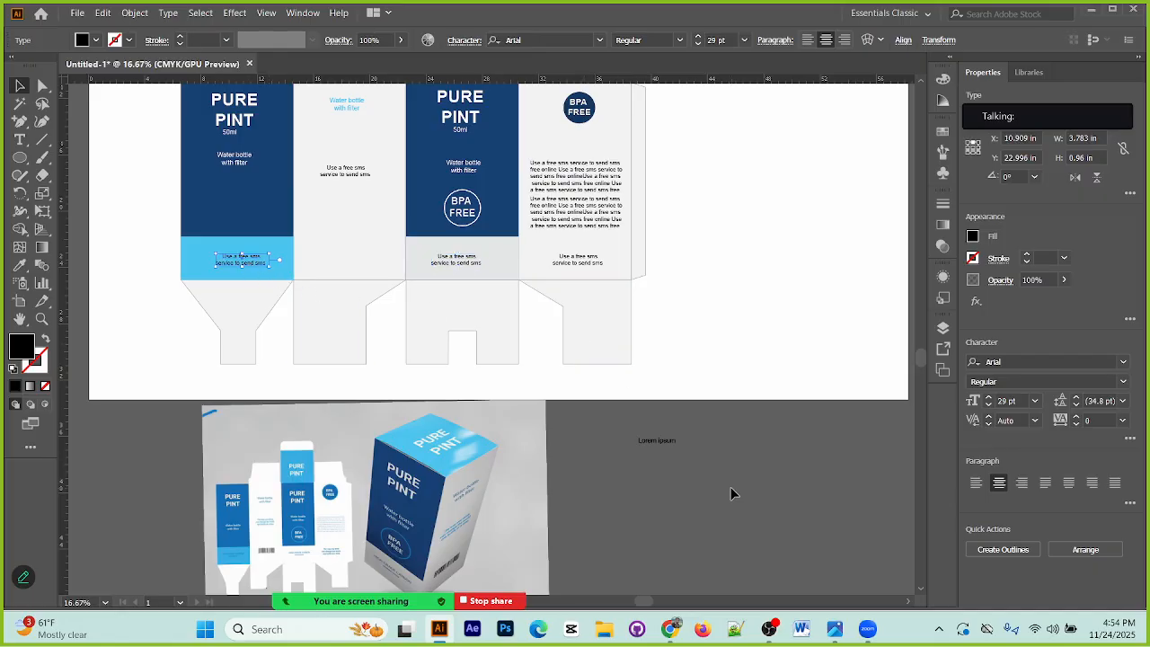
left_click(746, 468)
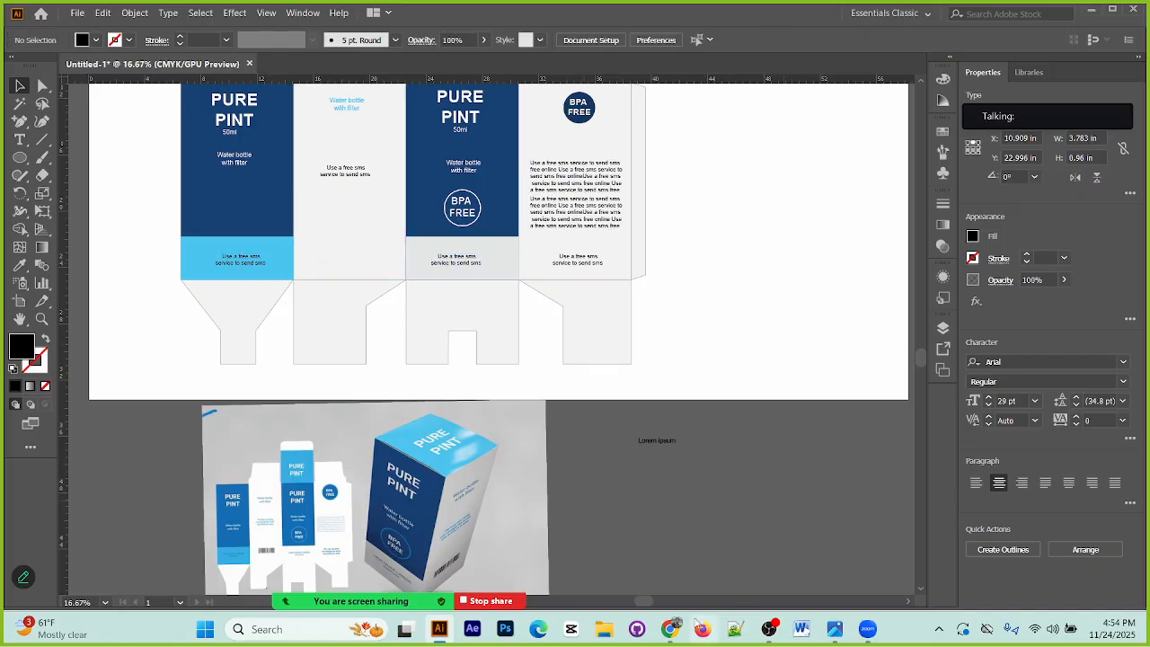
Step: Switch to Chrome and search Google Images for "qr code"
left_click(671, 631)
left_click_drag(286, 90, 61, 118)
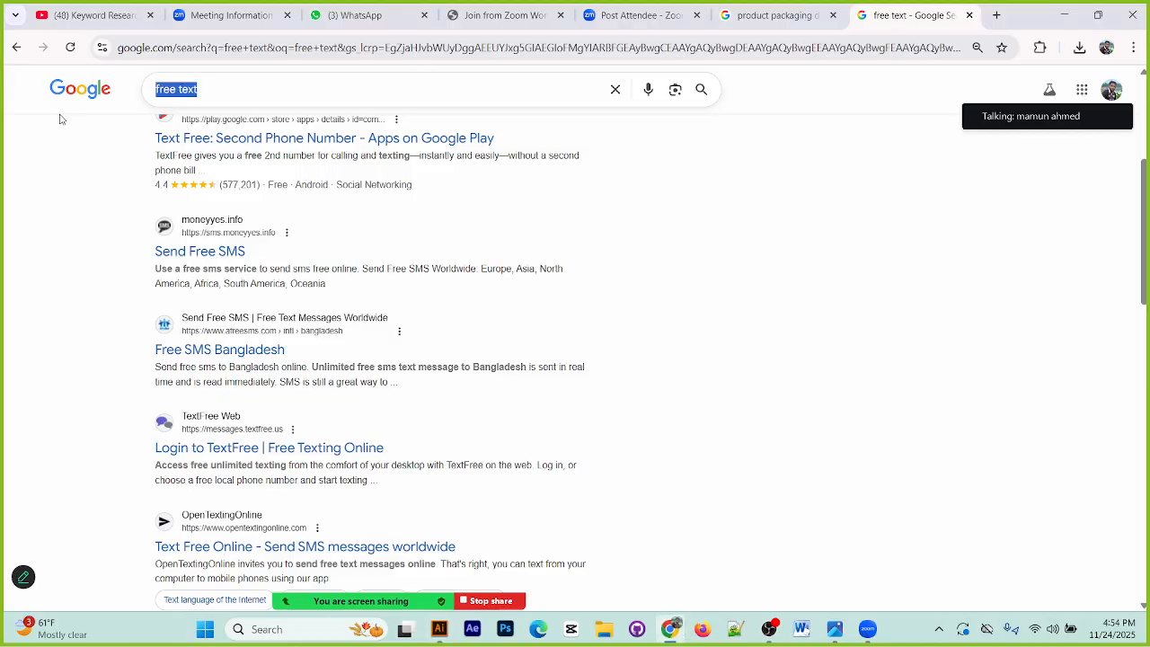
type("qr")
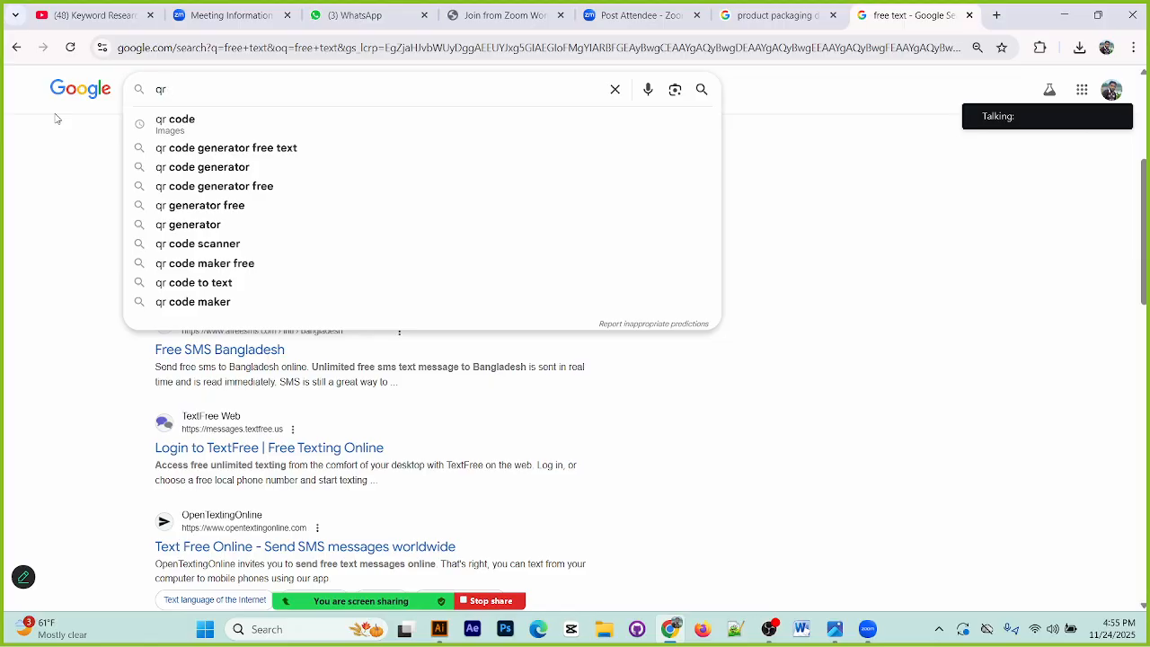
left_click(178, 123)
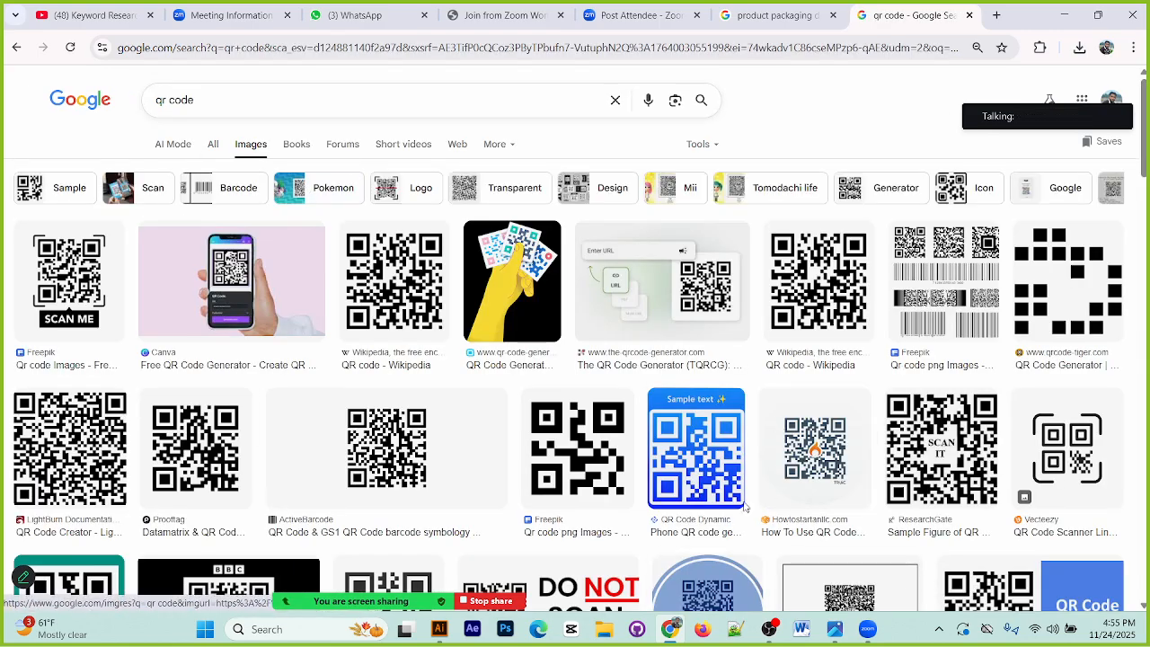
Step: Preview several QR code results and copy the Prooftag QR code image
left_click(410, 321)
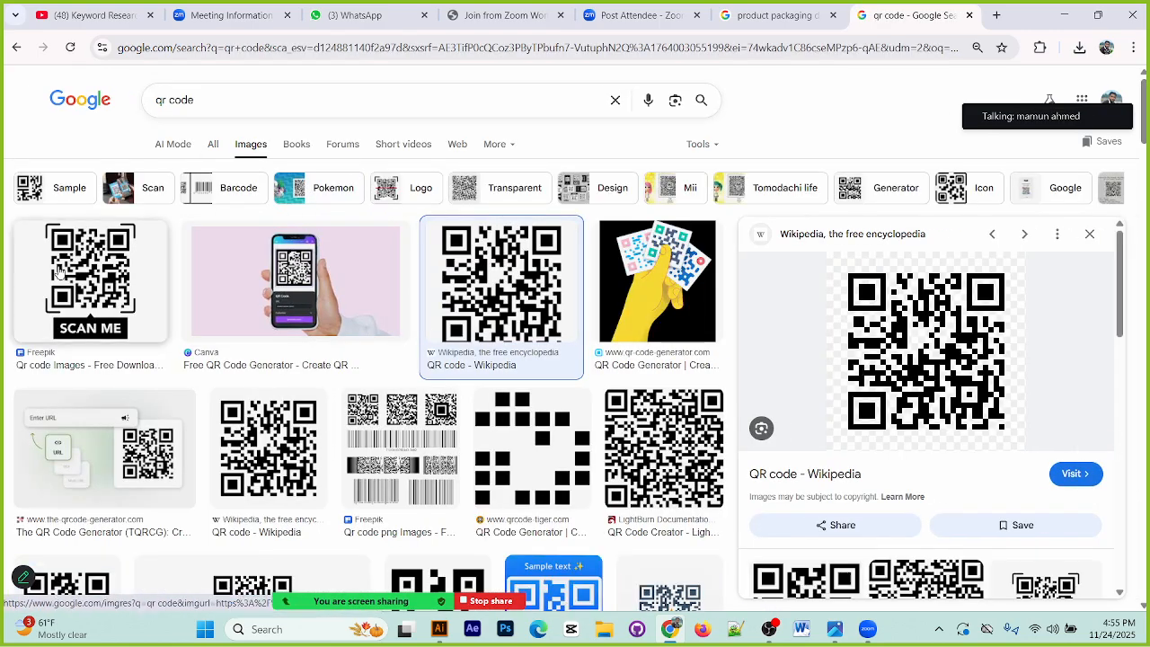
left_click(115, 301)
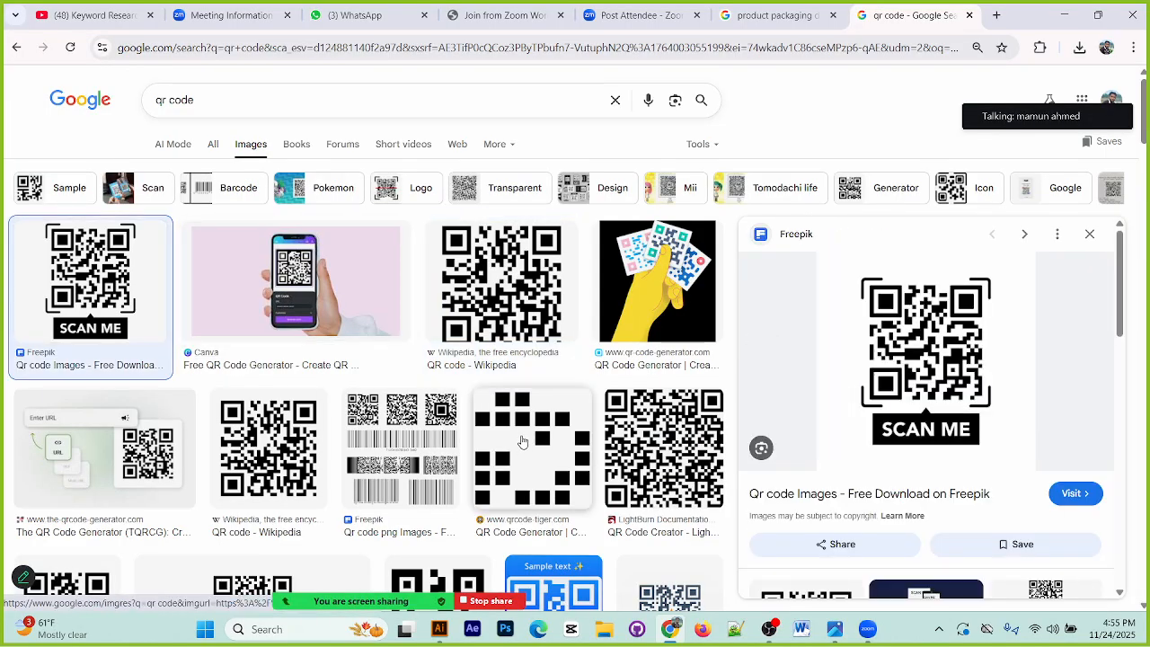
left_click(268, 445)
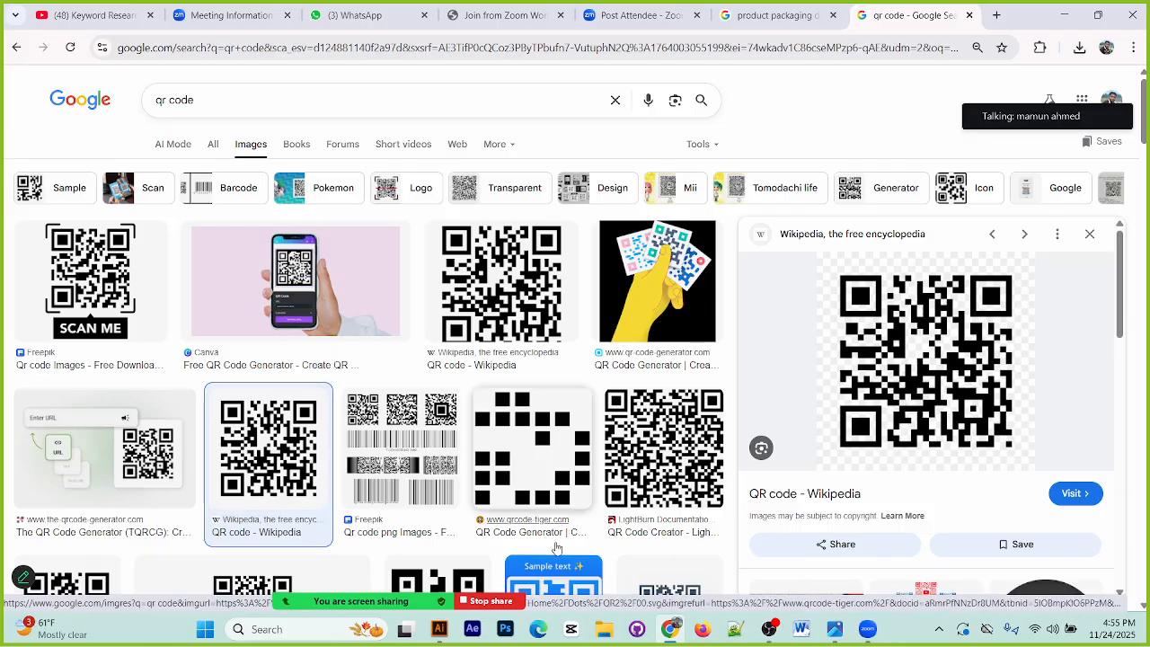
scroll(557, 458, "down", 3)
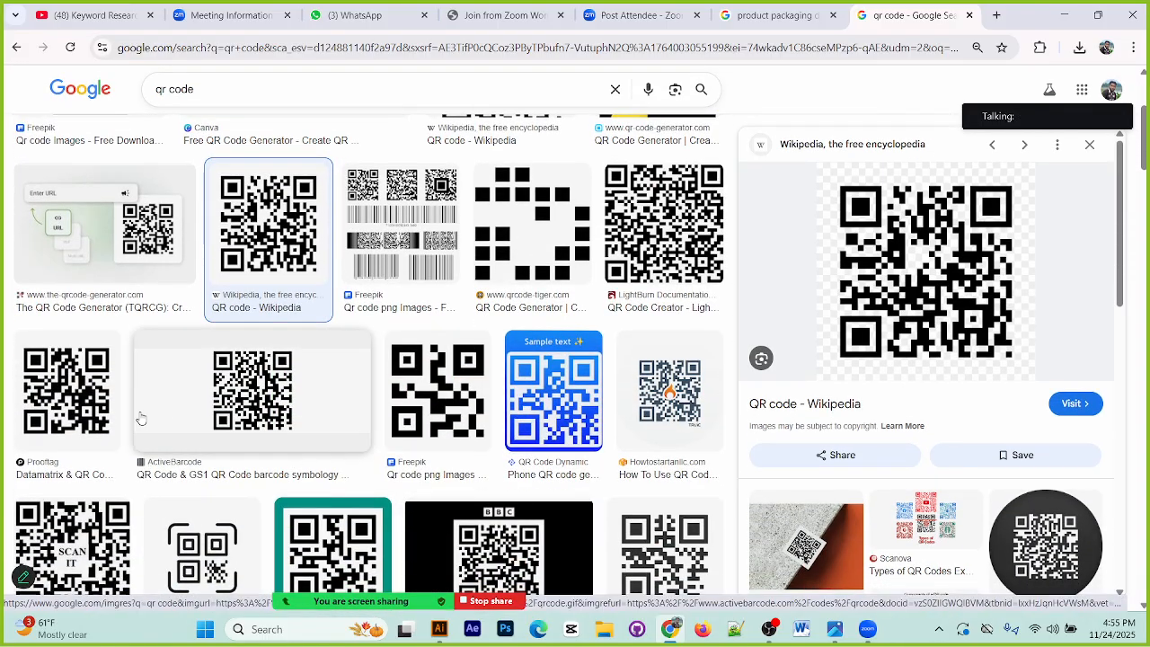
left_click(50, 409)
right_click(919, 263)
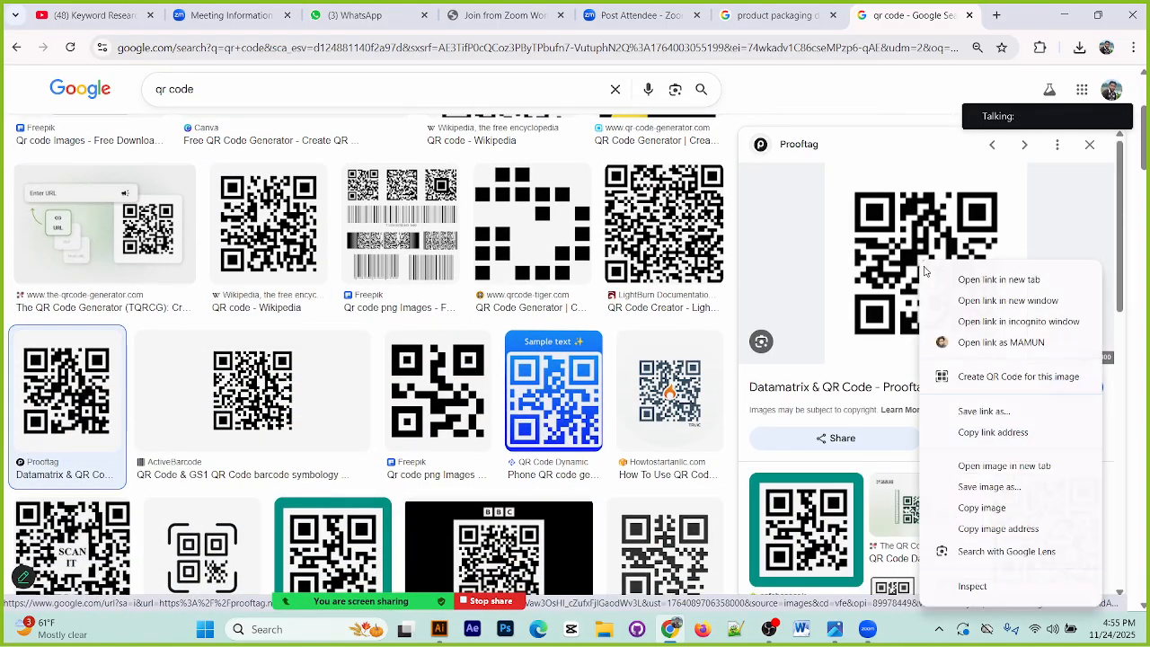
left_click(988, 508)
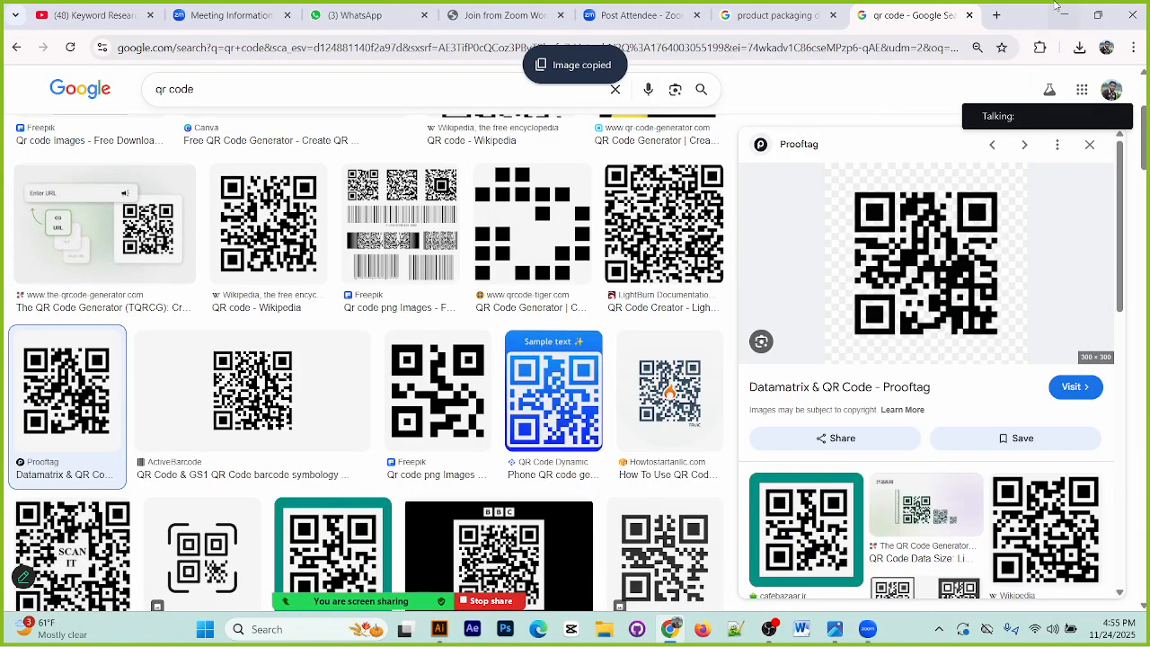
Step: Return to Illustrator, paste the copied QR code image, move it off the artboard and delete it
left_click(1064, 15)
key("ctrl+v")
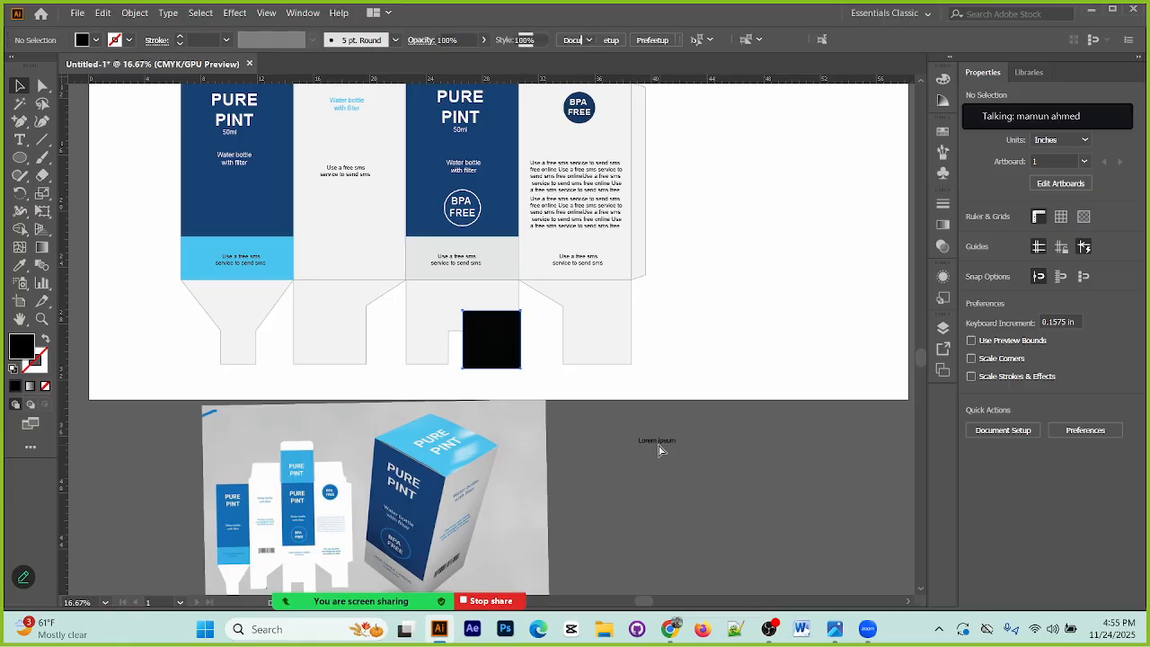
left_click_drag(510, 349, 776, 484)
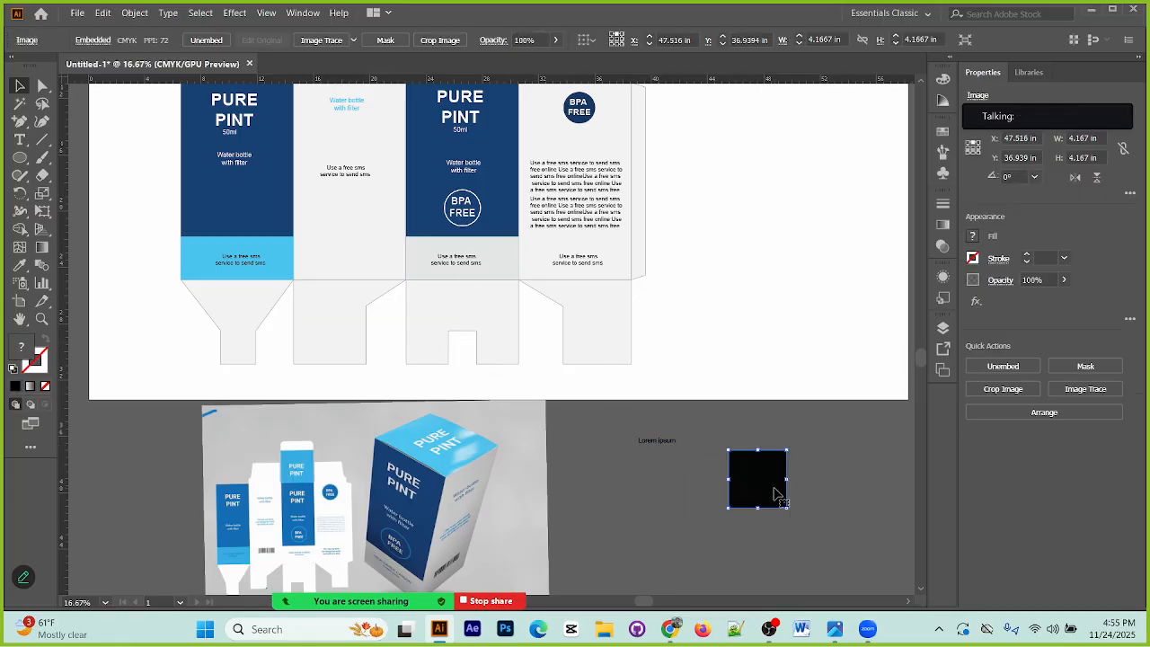
key("Delete")
Step: Switch back to Chrome and change the image search to "qr code jpg"
left_click(1092, 10)
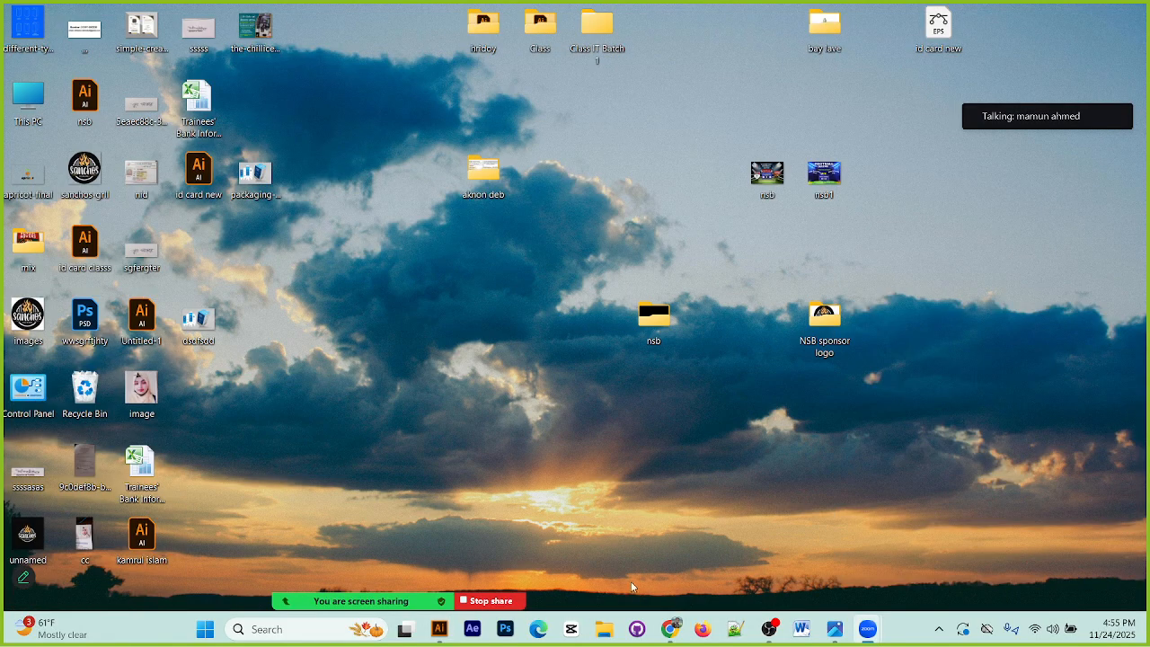
left_click(670, 629)
scroll(795, 392, "down", 5)
scroll(795, 392, "up", 4)
scroll(447, 306, "up", 2)
left_click(223, 85)
type("jpg")
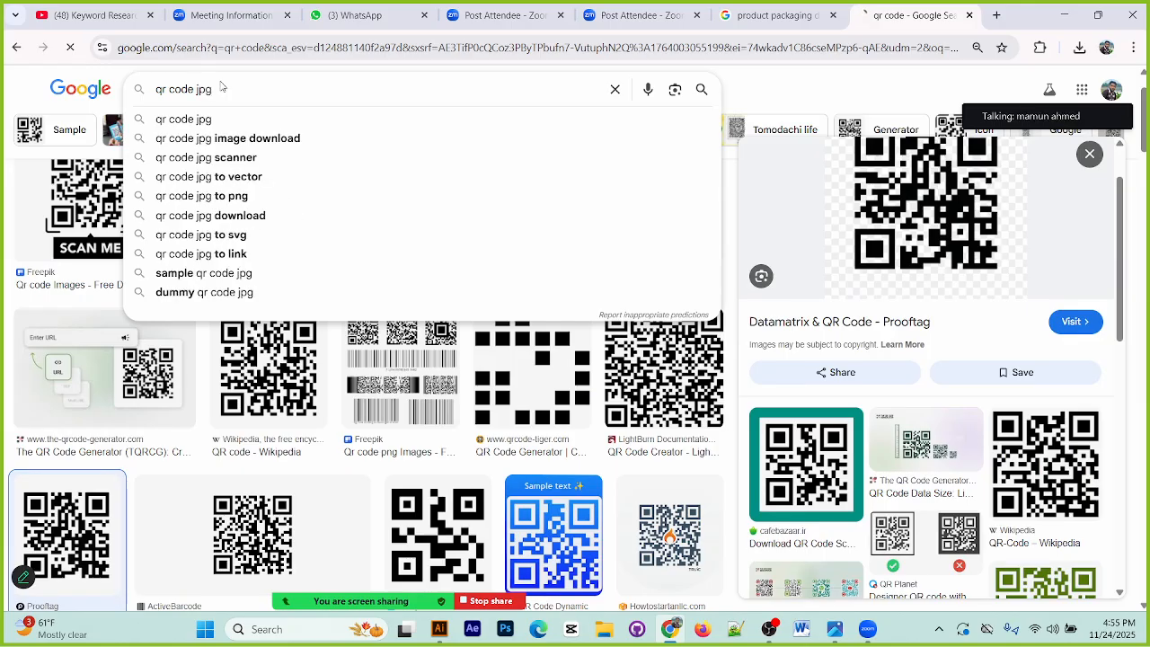
key("Return")
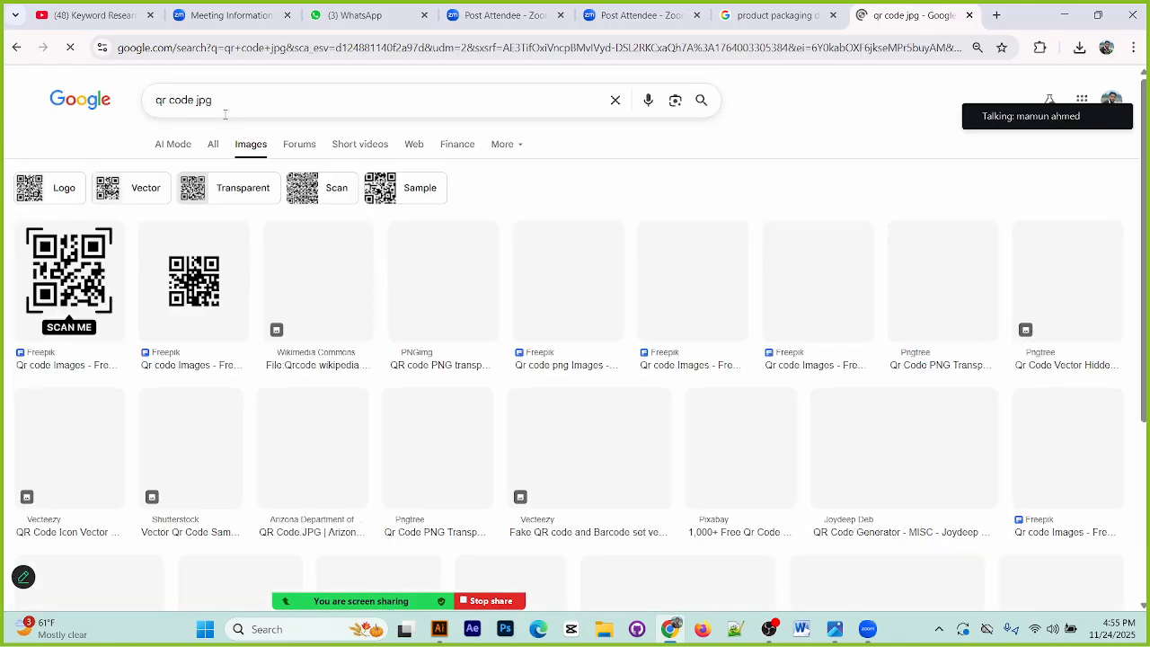
Step: Open the small centred Freepik QR code result and copy its image
left_click(219, 298)
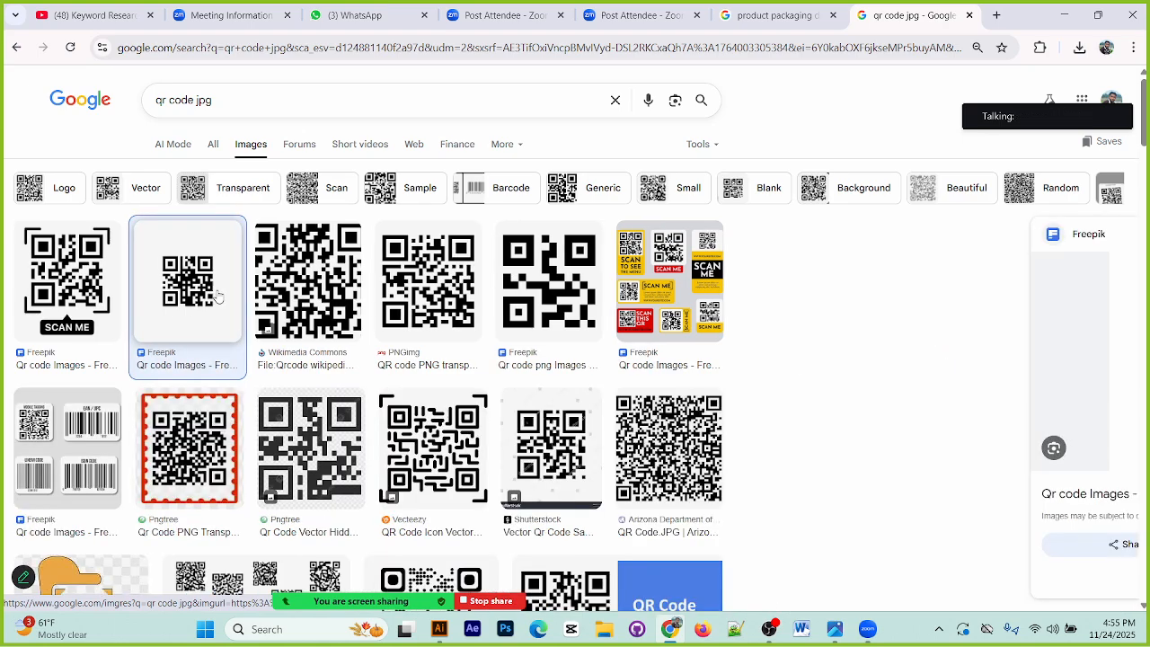
right_click(912, 353)
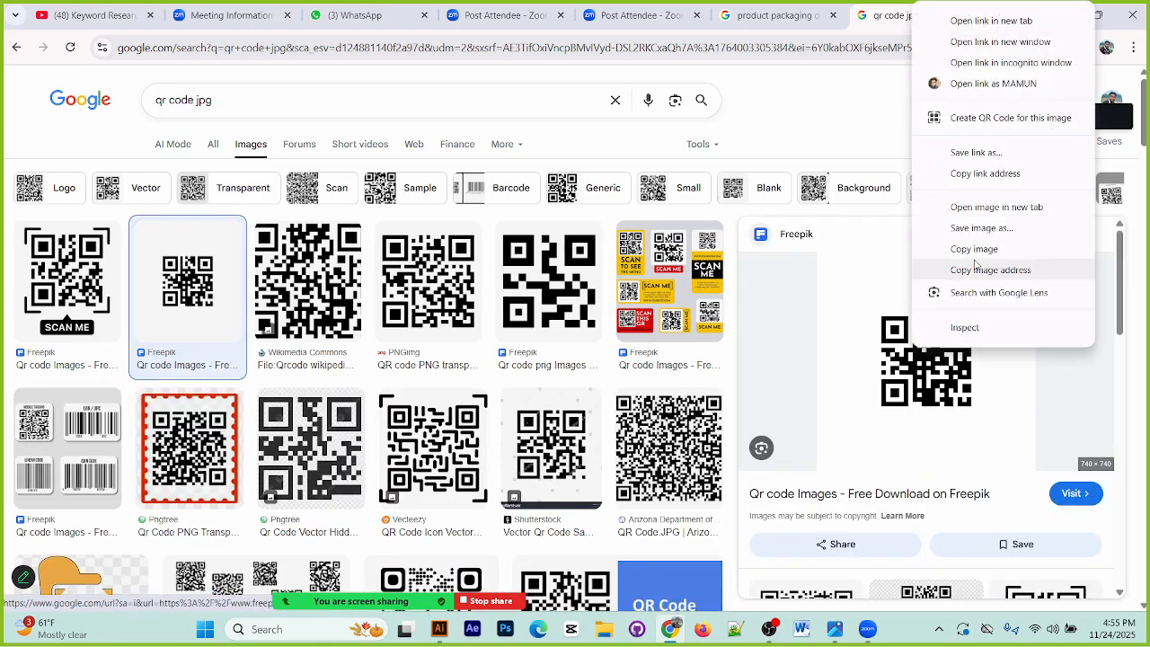
left_click(979, 251)
Step: Find the Freepik sheet with a QR code and three barcodes on a grey background and copy its image
scroll(861, 450, "down", 6)
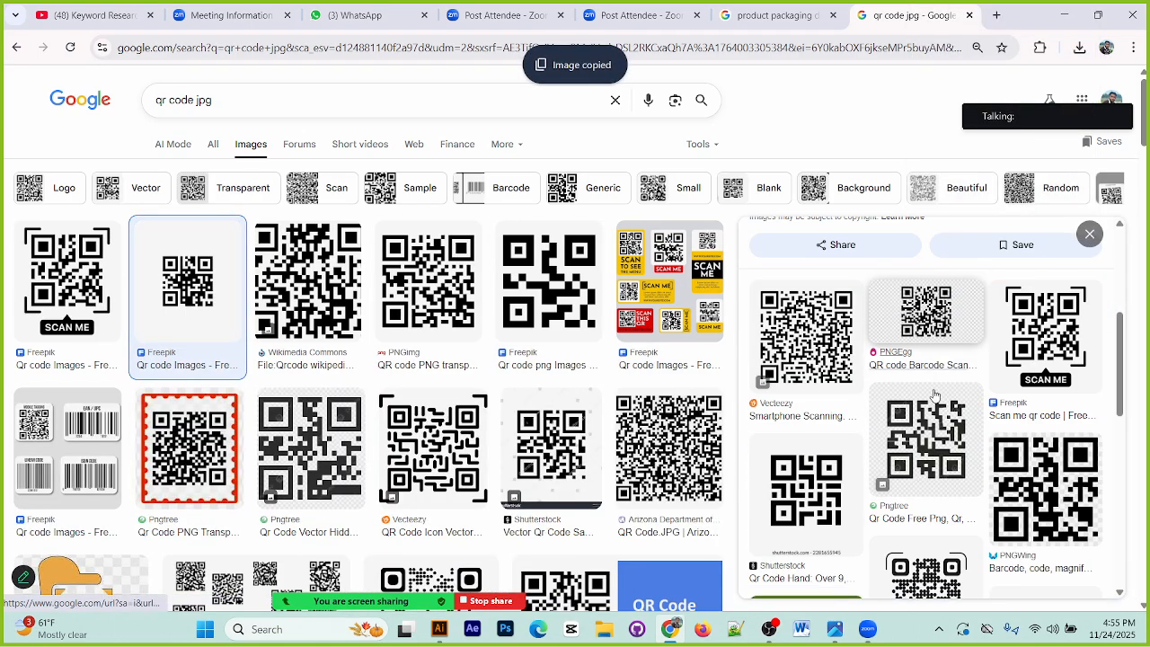
scroll(861, 449, "down", 3)
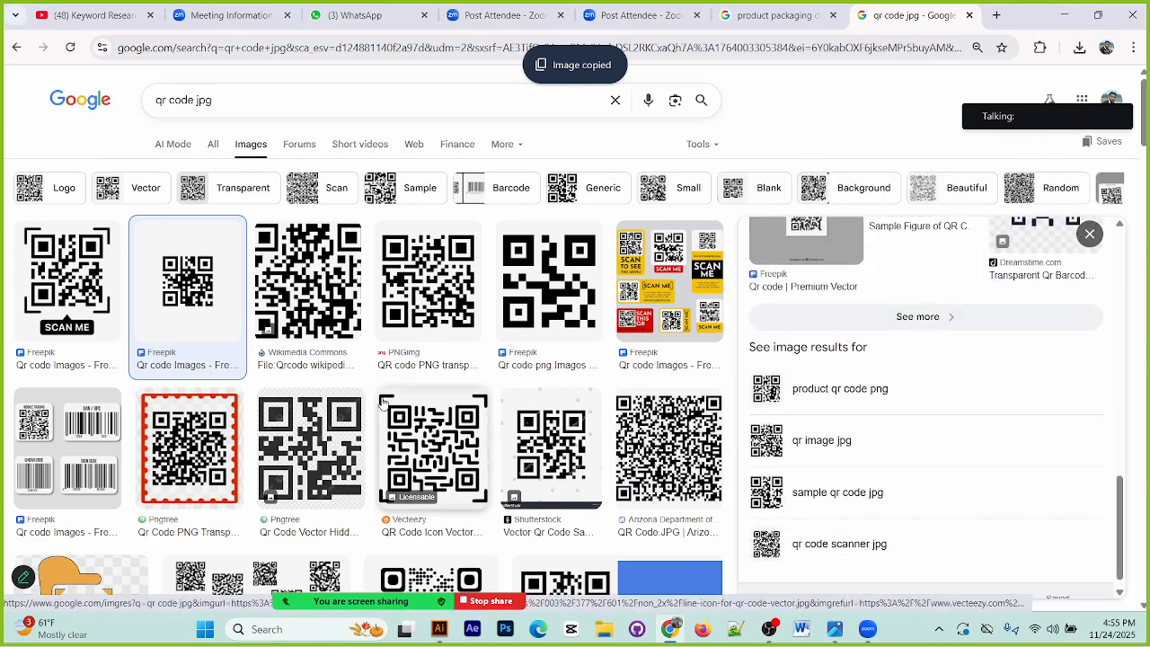
scroll(44, 352, "down", 2)
left_click(44, 352)
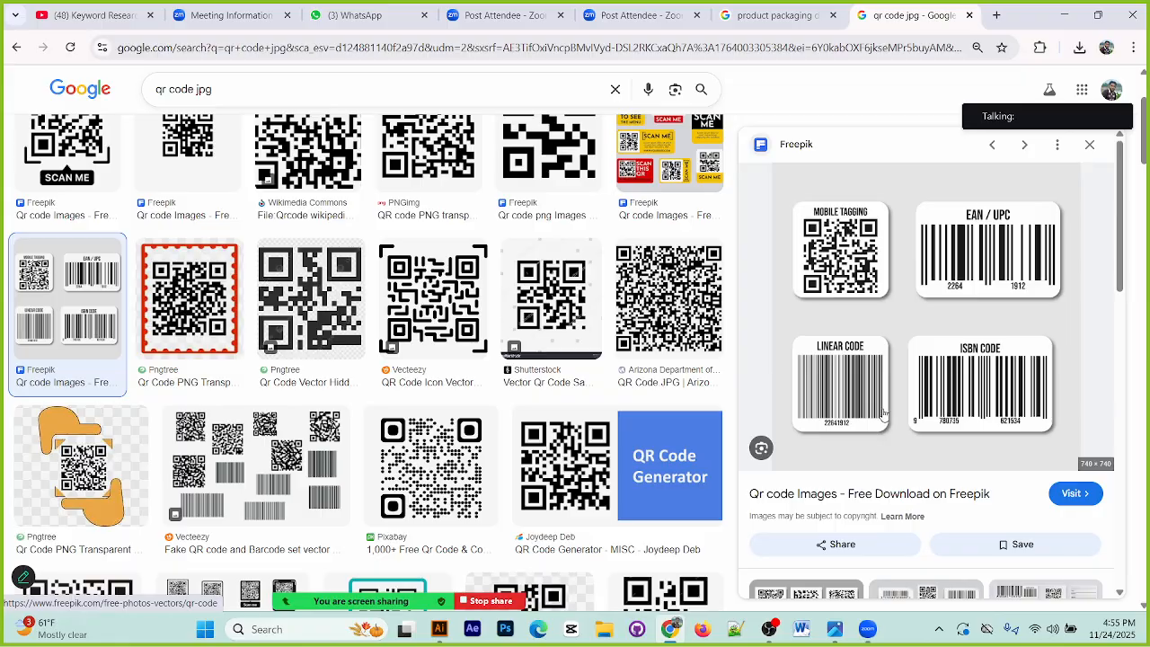
right_click(955, 363)
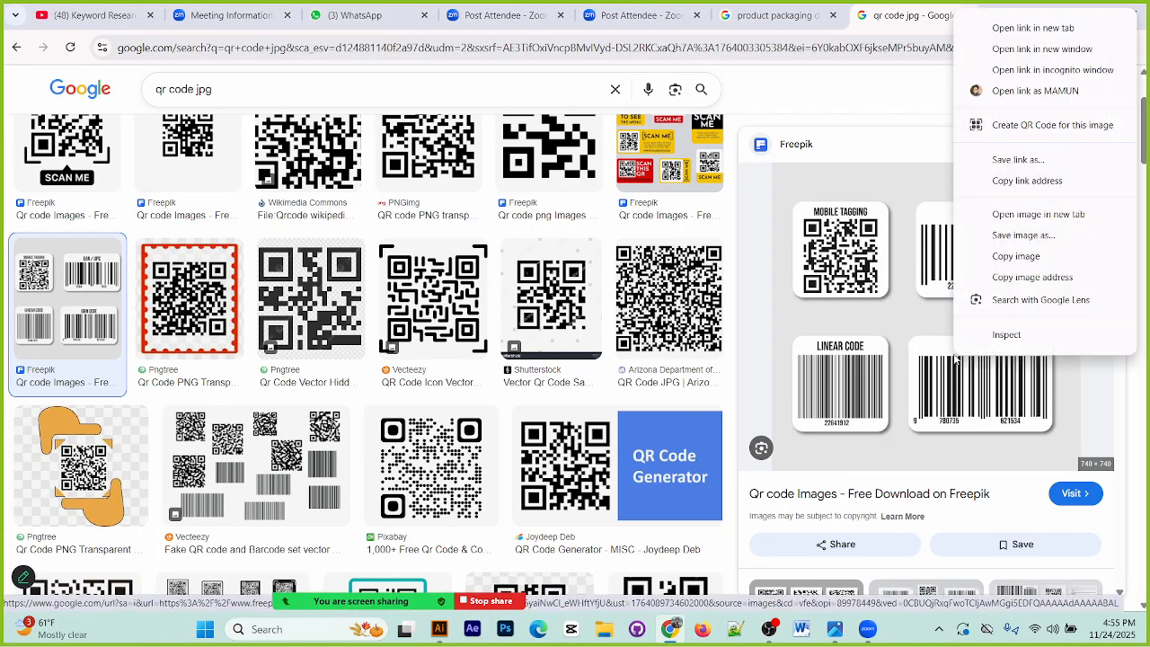
left_click(1036, 259)
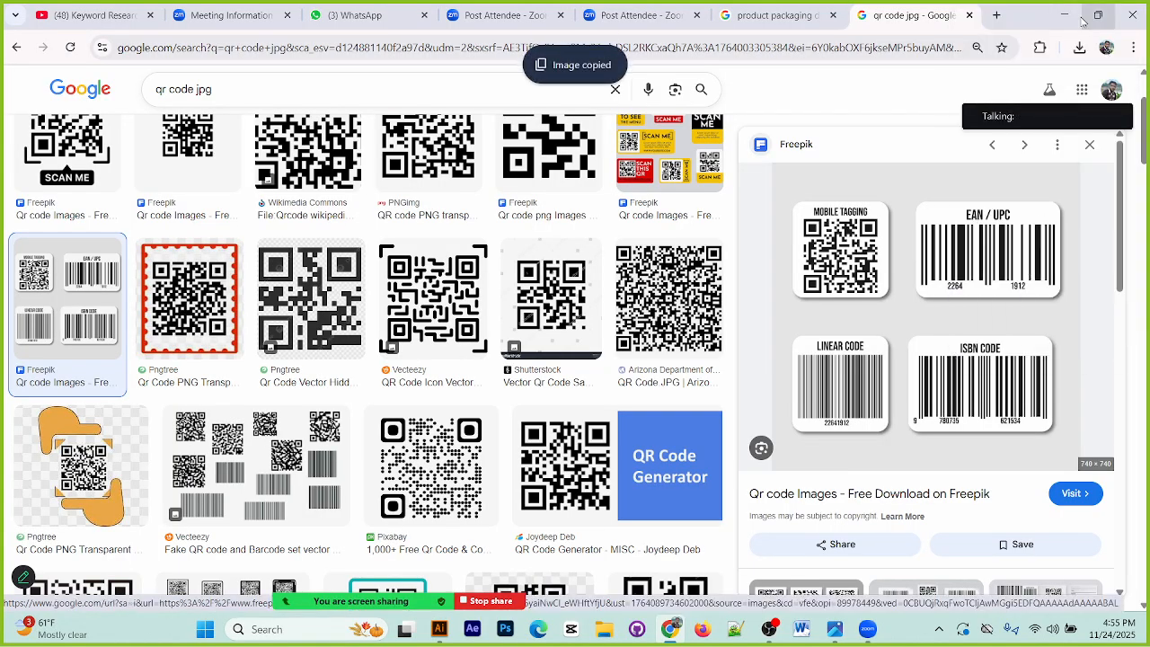
Step: Switch to Illustrator, paste the barcode sheet and move it off the artboard, beside the "Lorem ipsum" text
left_click(1051, 15)
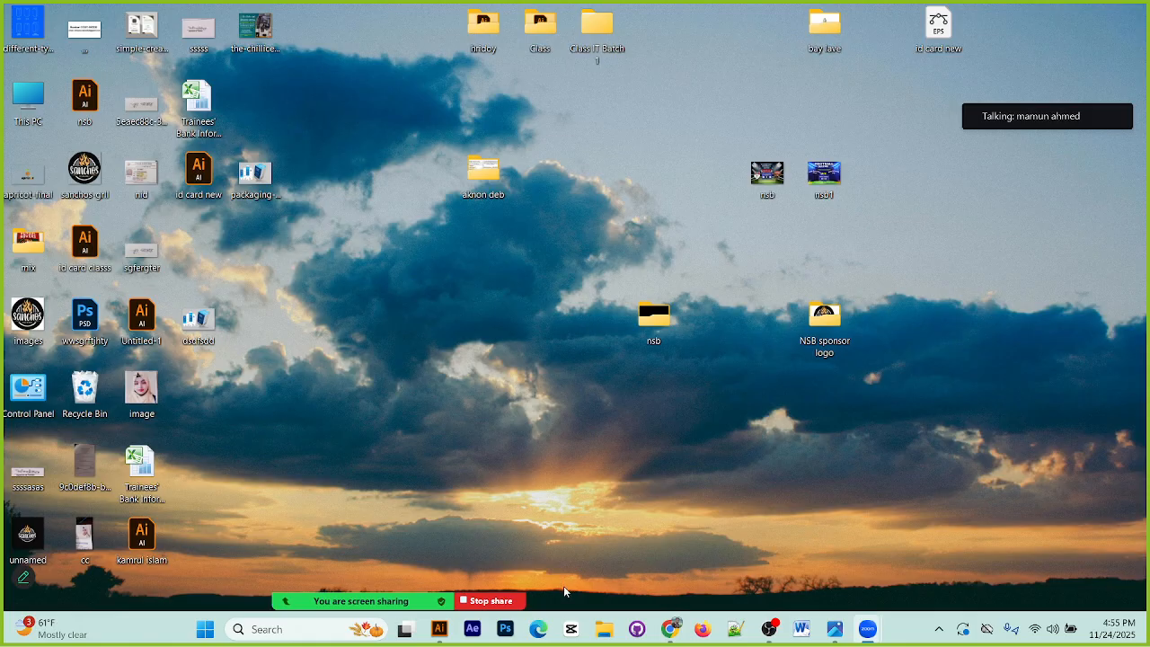
left_click(439, 629)
key("ctrl+v")
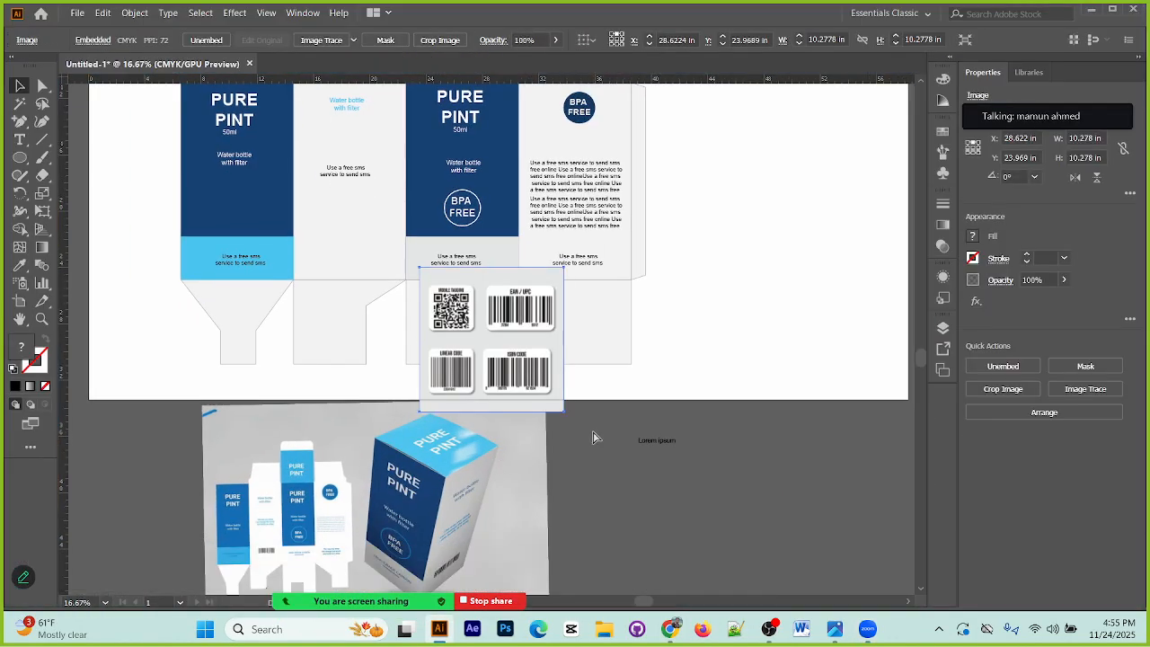
left_click_drag(539, 368, 807, 514)
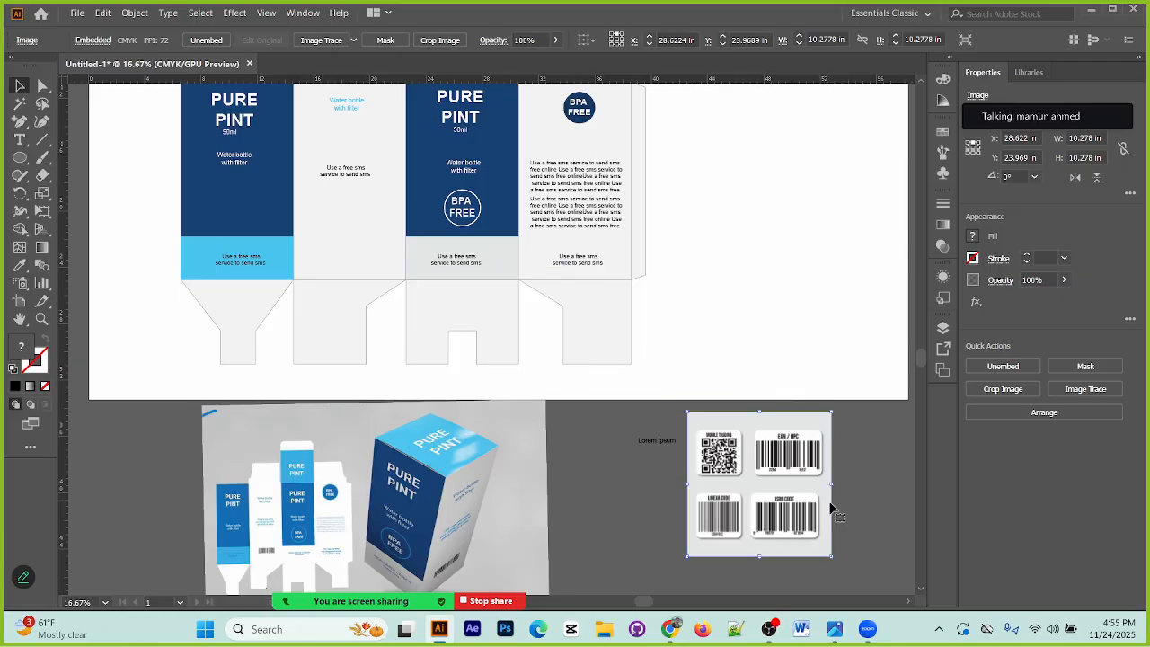
Step: Trace the barcode sheet in black and white with Ignore White enabled, and expand the tracing into vector paths
left_click(303, 13)
left_click(375, 392)
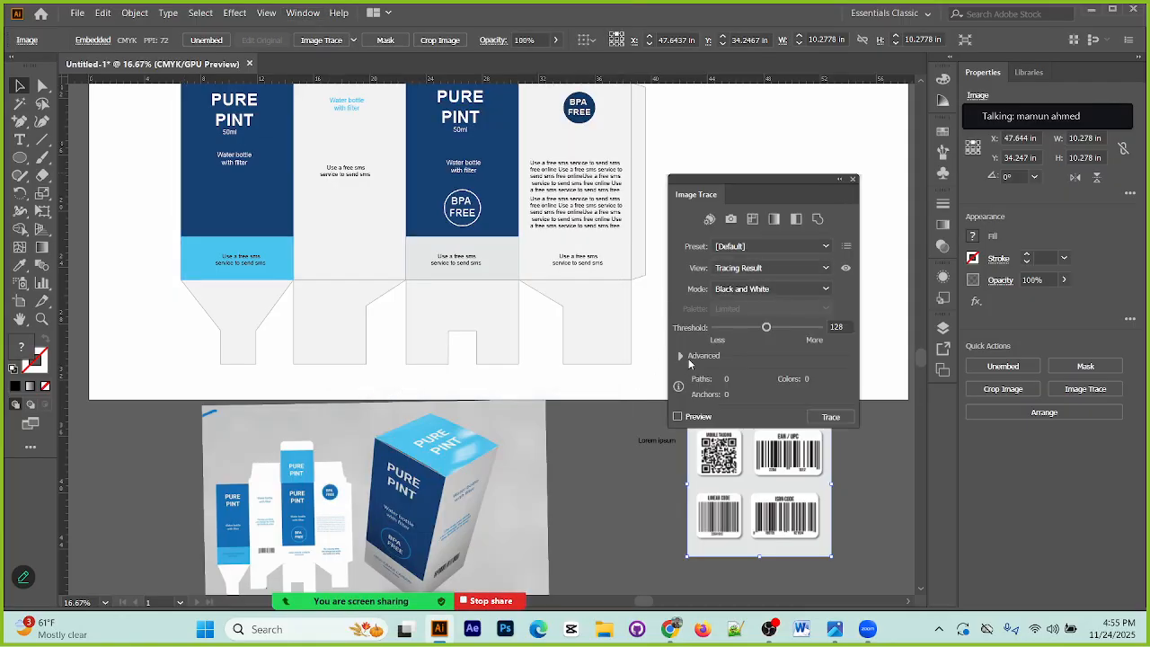
left_click(681, 356)
left_click(717, 528)
left_click_drag(764, 181, 549, 179)
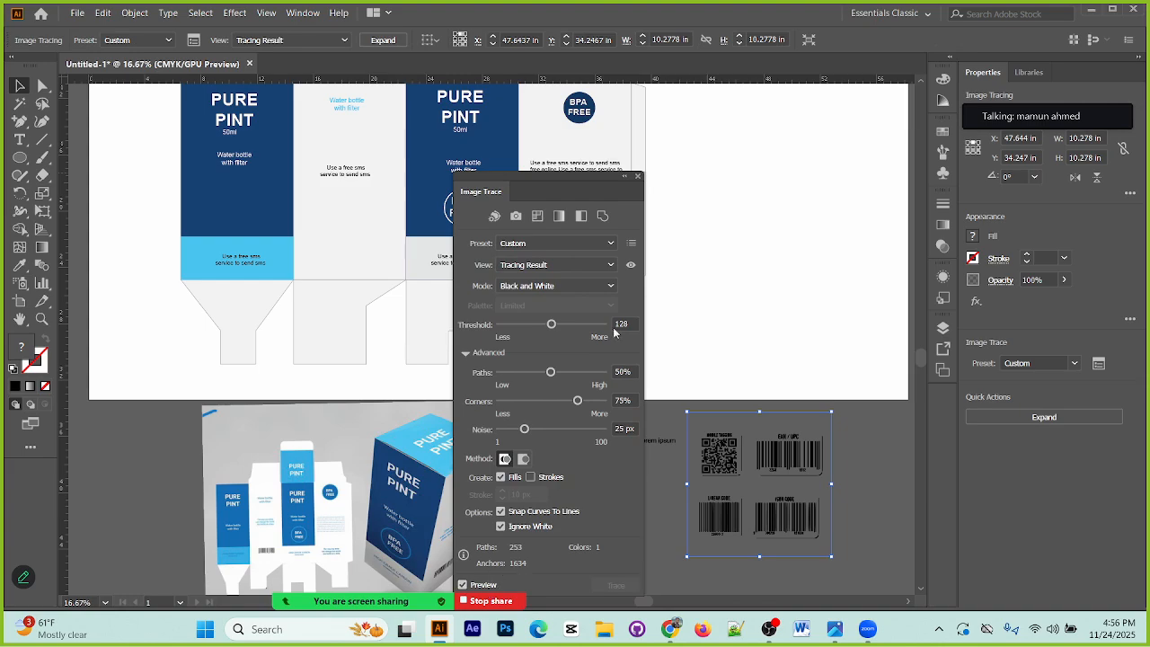
left_click(638, 177)
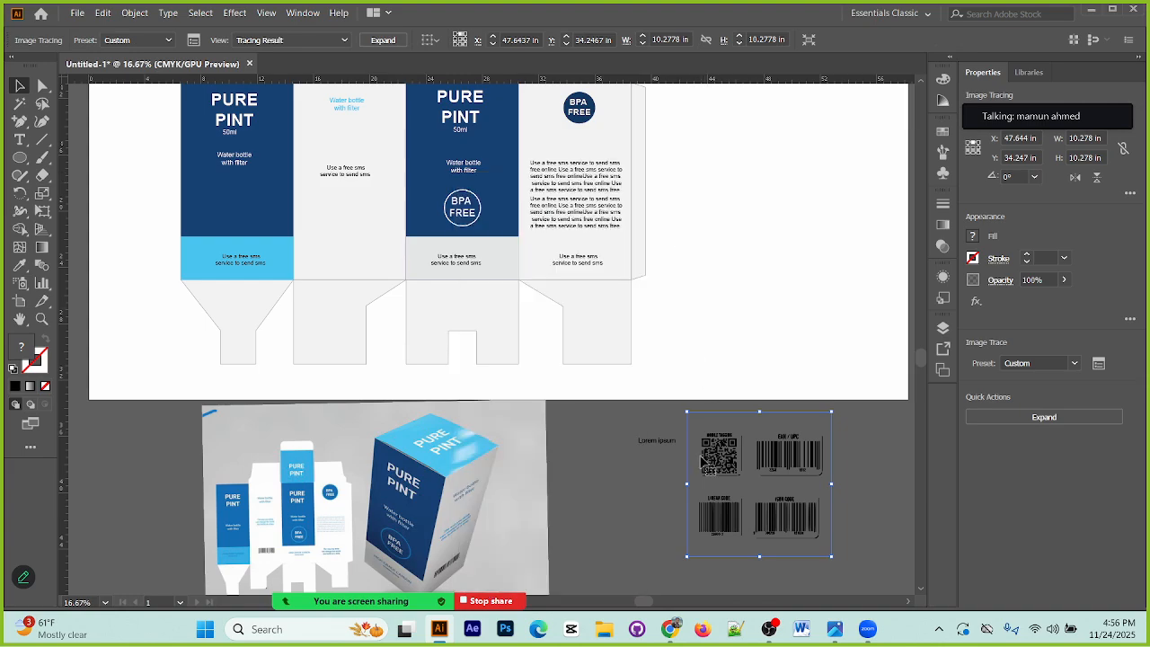
left_click(382, 40)
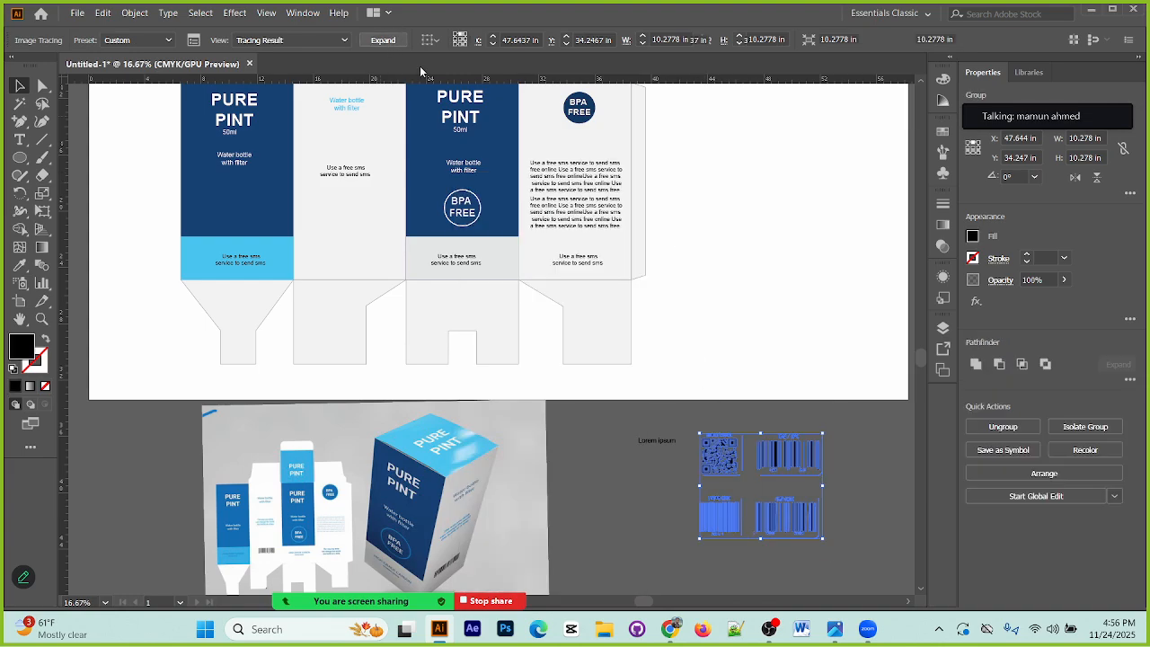
Step: Ungroup the expanded barcode sheet into separate paths and deselect them
right_click(807, 458)
left_click(657, 508)
left_click(755, 485)
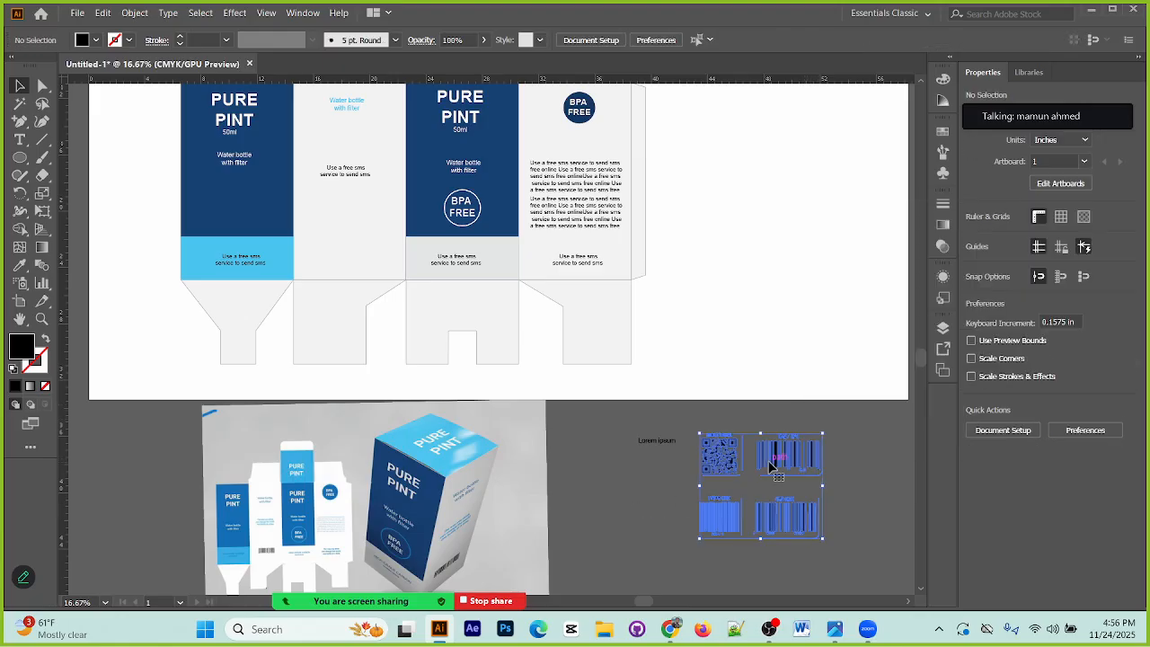
right_click(769, 460)
left_click(812, 330)
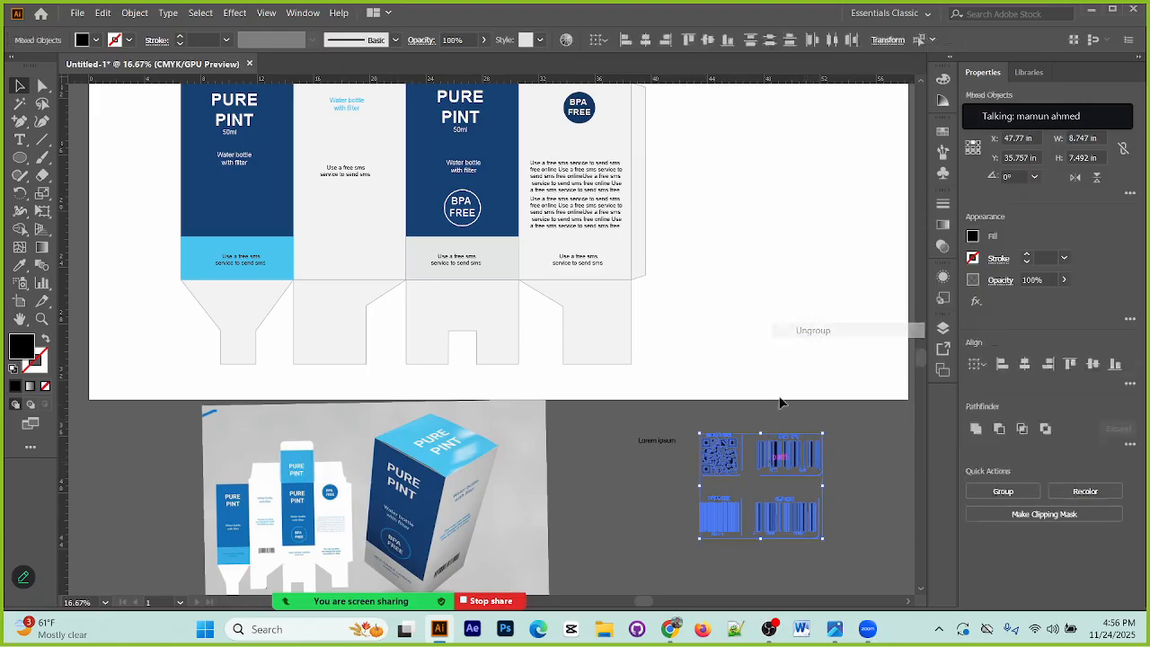
left_click(616, 470)
Step: Group the pieces of the ISBN barcode and move it onto the lower part of the box's second panel
left_click(803, 516)
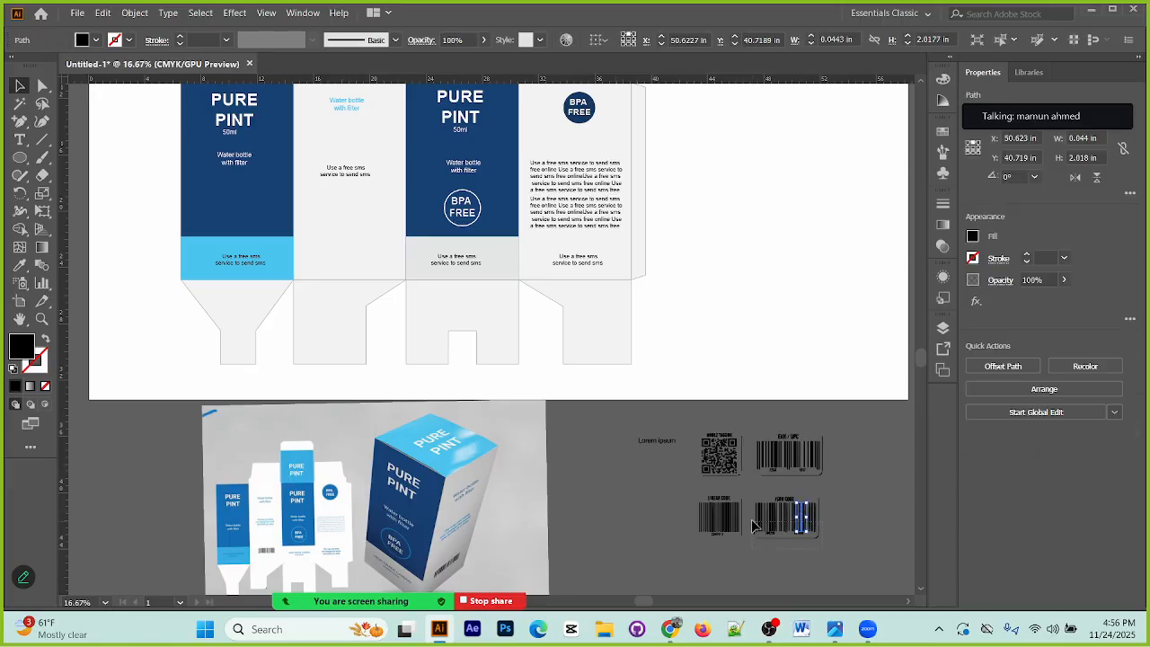
left_click_drag(755, 497, 796, 579)
key("ctrl+g")
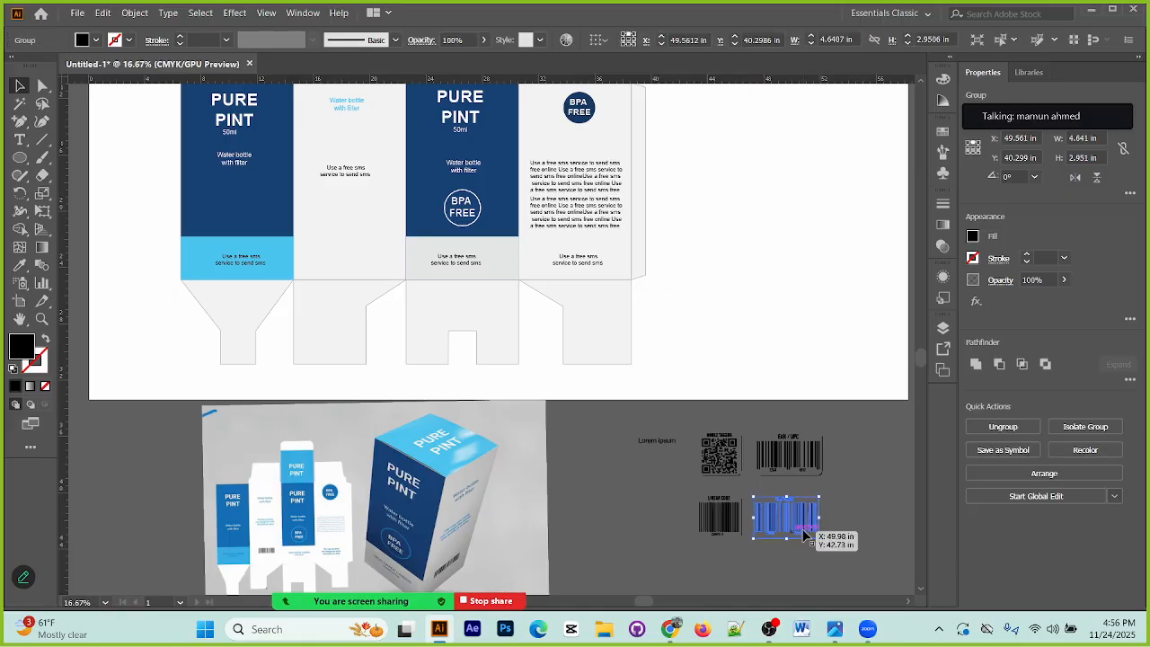
left_click(854, 520)
left_click(796, 522)
left_click_drag(797, 524, 351, 254)
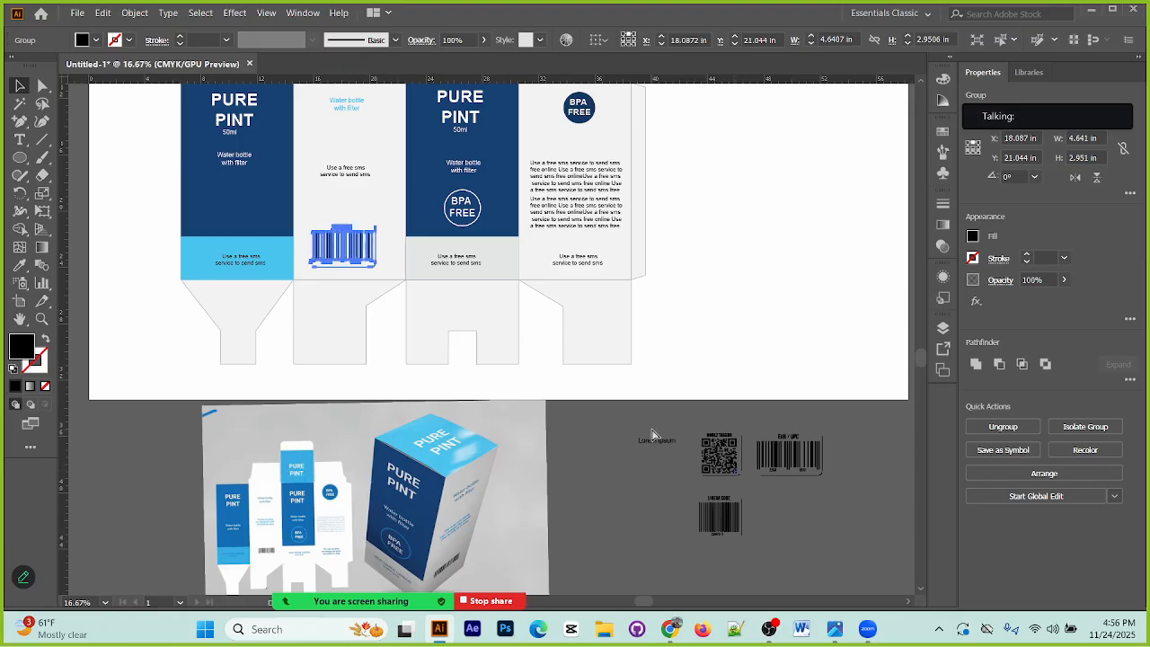
Step: Nudge the ISBN barcode slightly upward on the second panel
key("ctrl+equal")
key("ctrl+equal")
left_click_drag(515, 343, 517, 335)
left_click(169, 466)
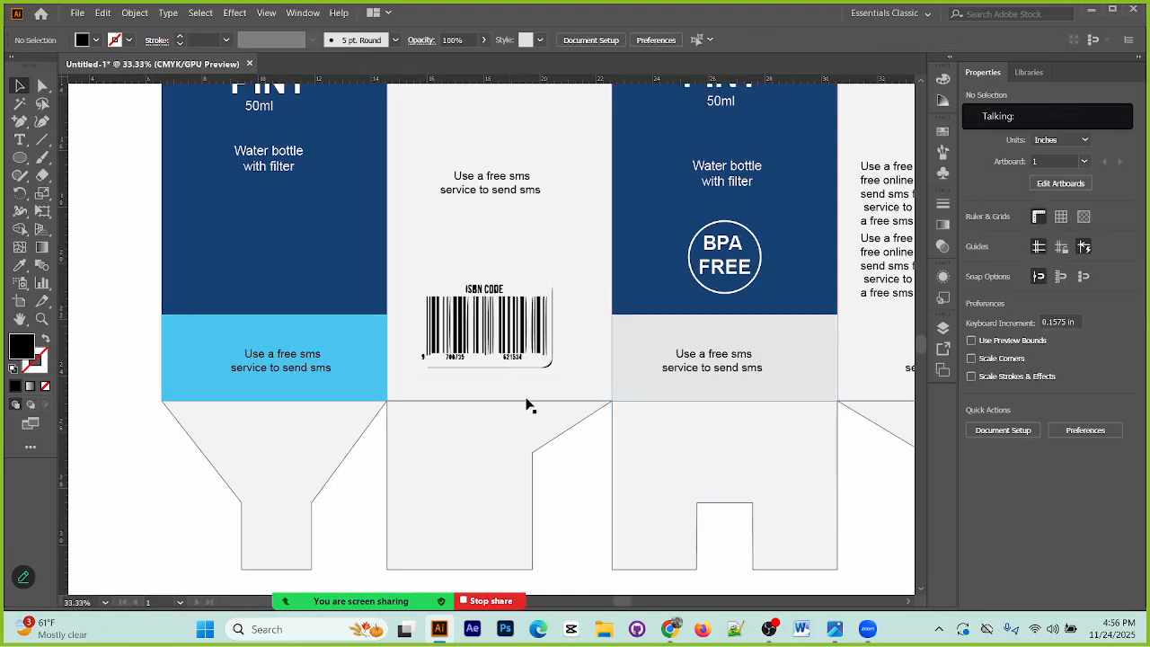
scroll(557, 421, "up", 2)
scroll(555, 420, "up", 1)
left_click(543, 374)
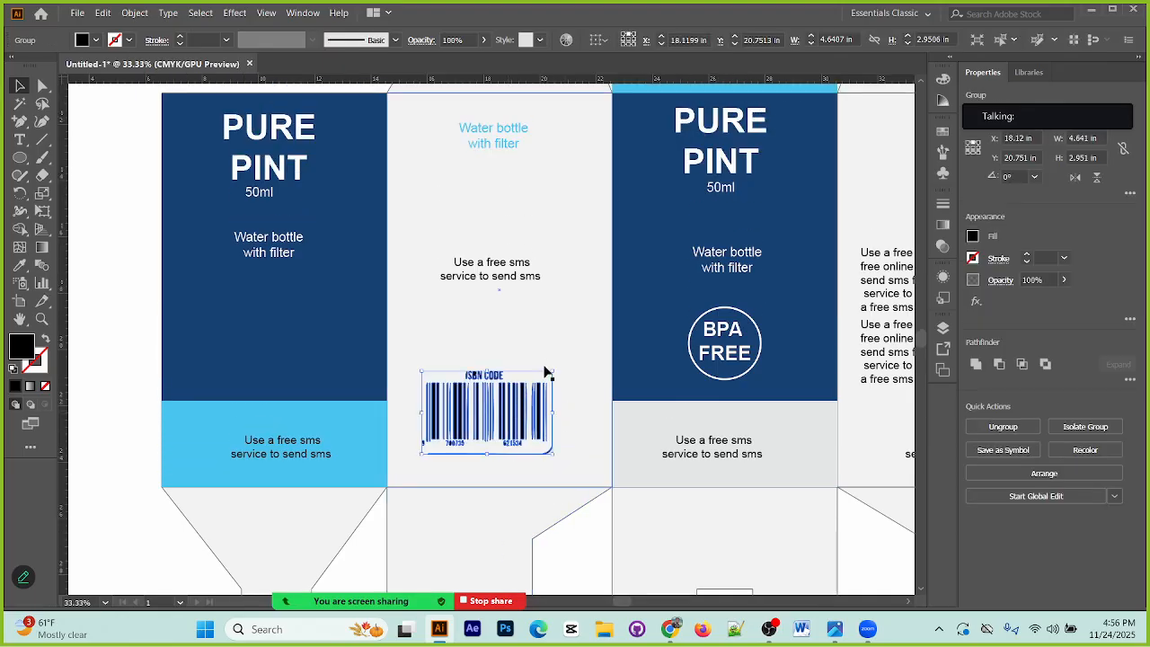
scroll(530, 364, "up", 3)
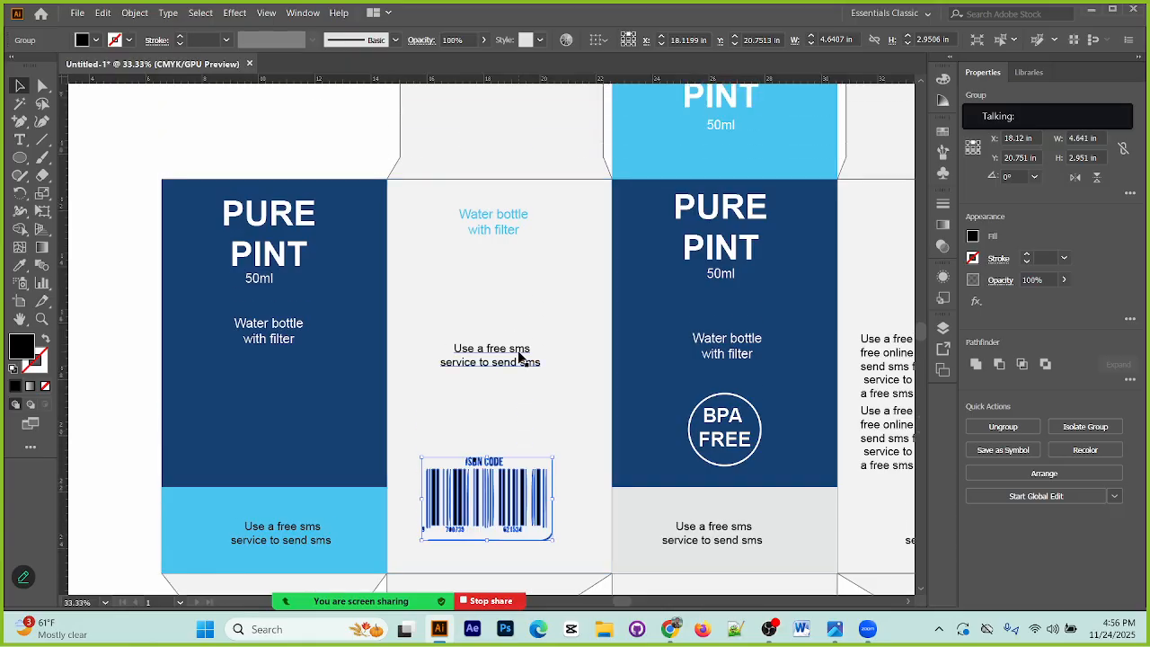
left_click(374, 189)
Step: Fill the rounded tuck flap above the light blue lid with the light grey sampled from the neighbouring dust flap
key("ctrl+minus")
key("ctrl+minus")
key("ctrl+minus")
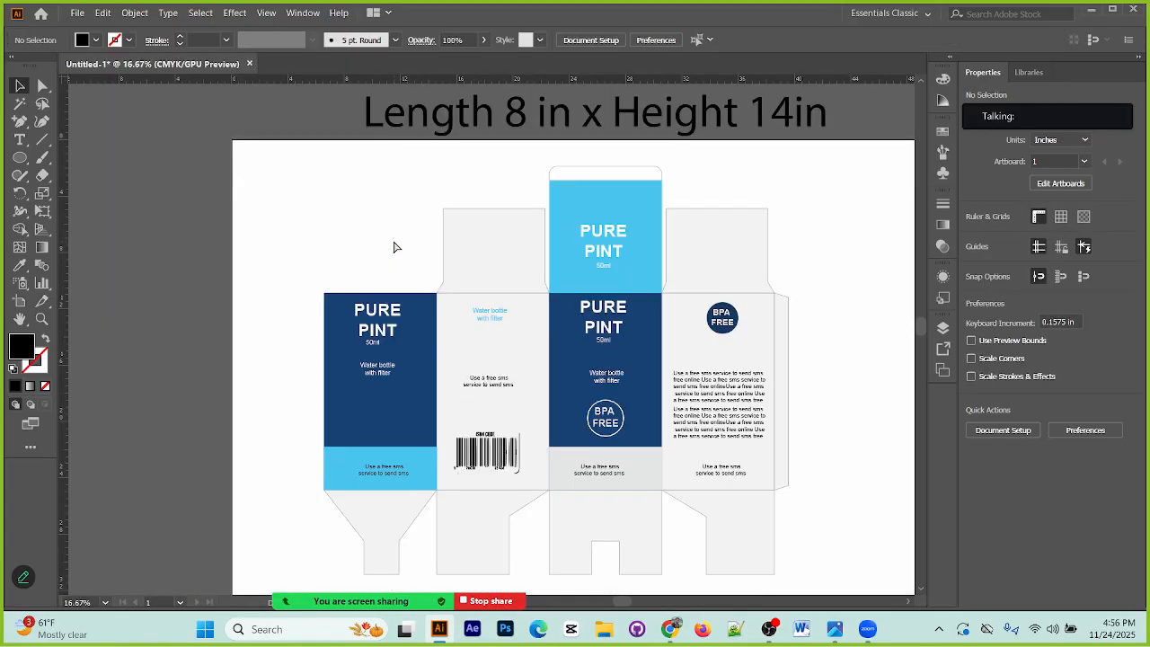
scroll(595, 357, "down", 2)
scroll(603, 369, "up", 1)
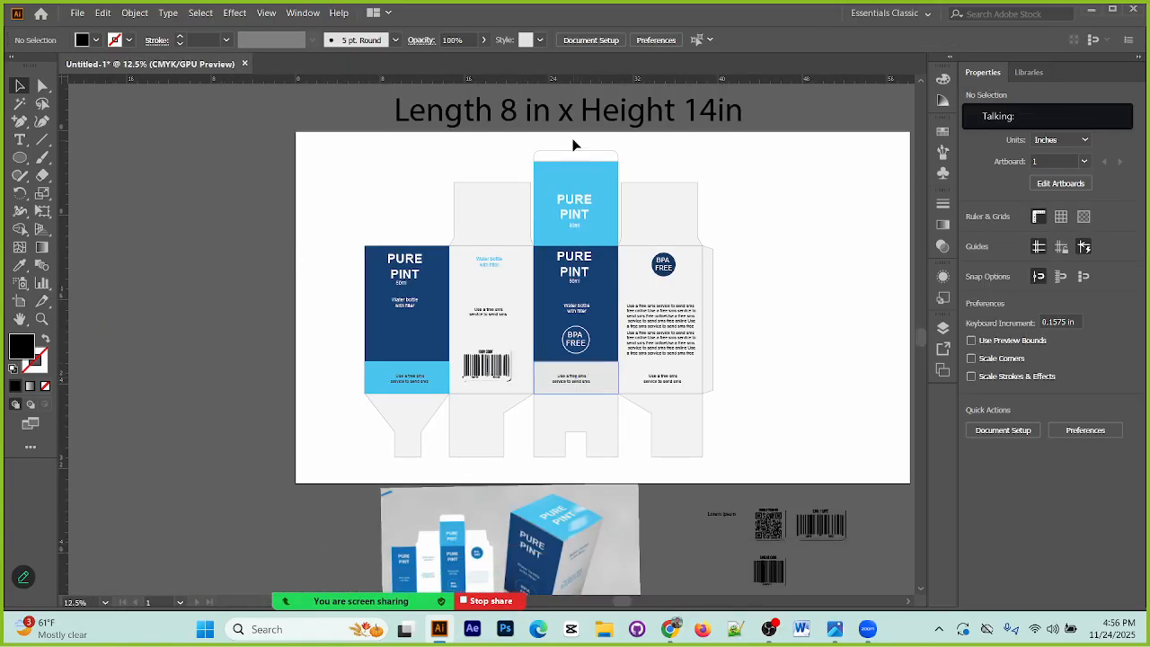
left_click(580, 157)
left_click(20, 265)
left_click(488, 221)
left_click(20, 86)
left_click(156, 212)
scroll(502, 310, "down", 3)
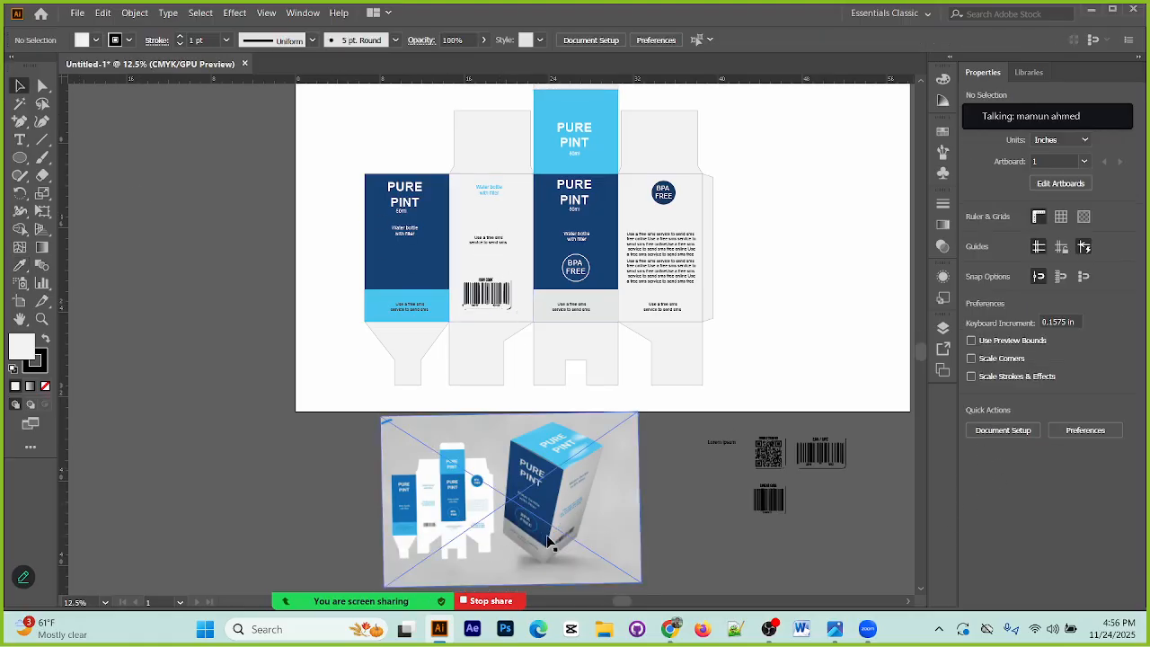
Step: Ungroup the BPA FREE badge on the fourth panel and fill its circle with the light blue sampled from the first panel
left_click(679, 193)
right_click(679, 194)
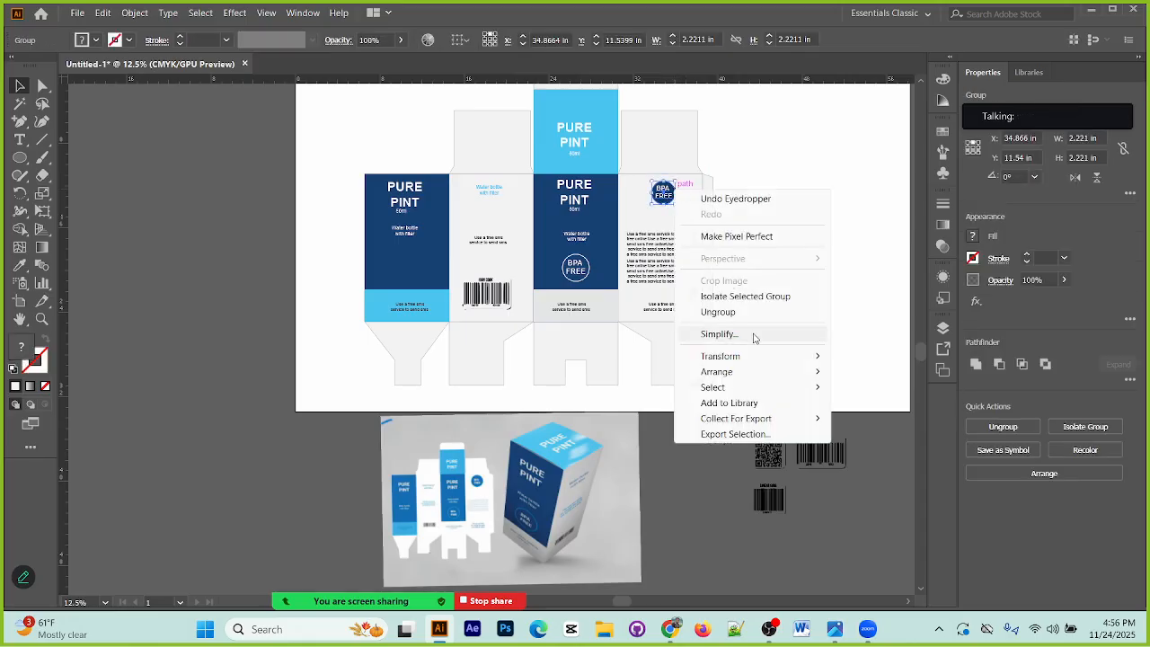
left_click(723, 312)
left_click(662, 207)
left_click(672, 186)
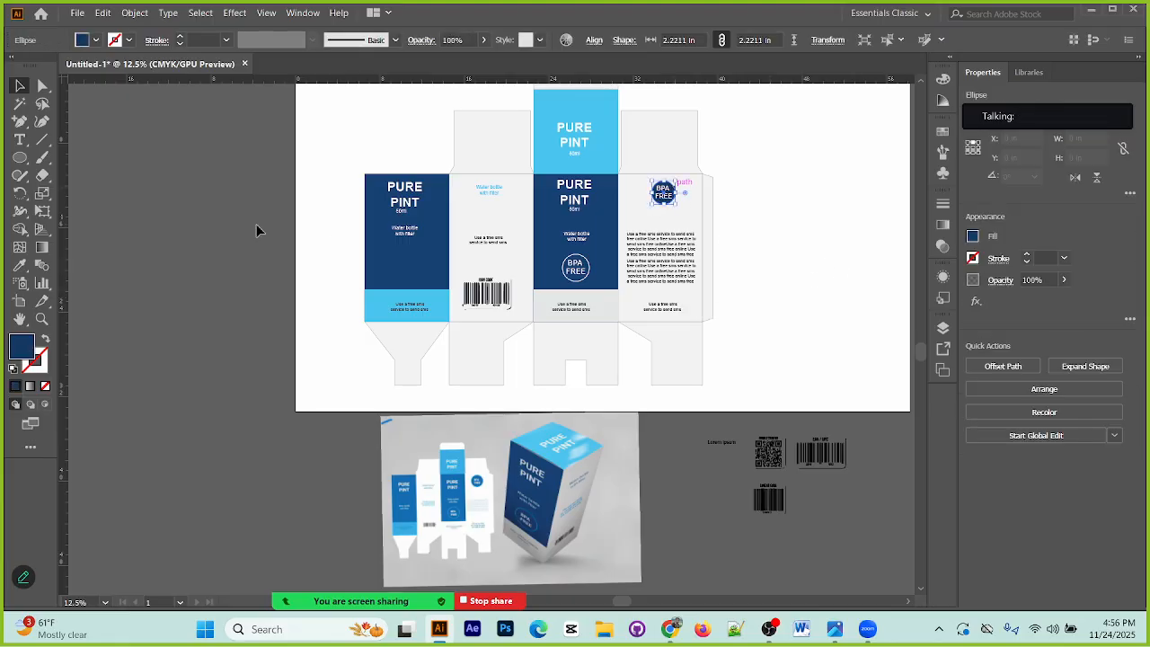
left_click(24, 268)
left_click(403, 304)
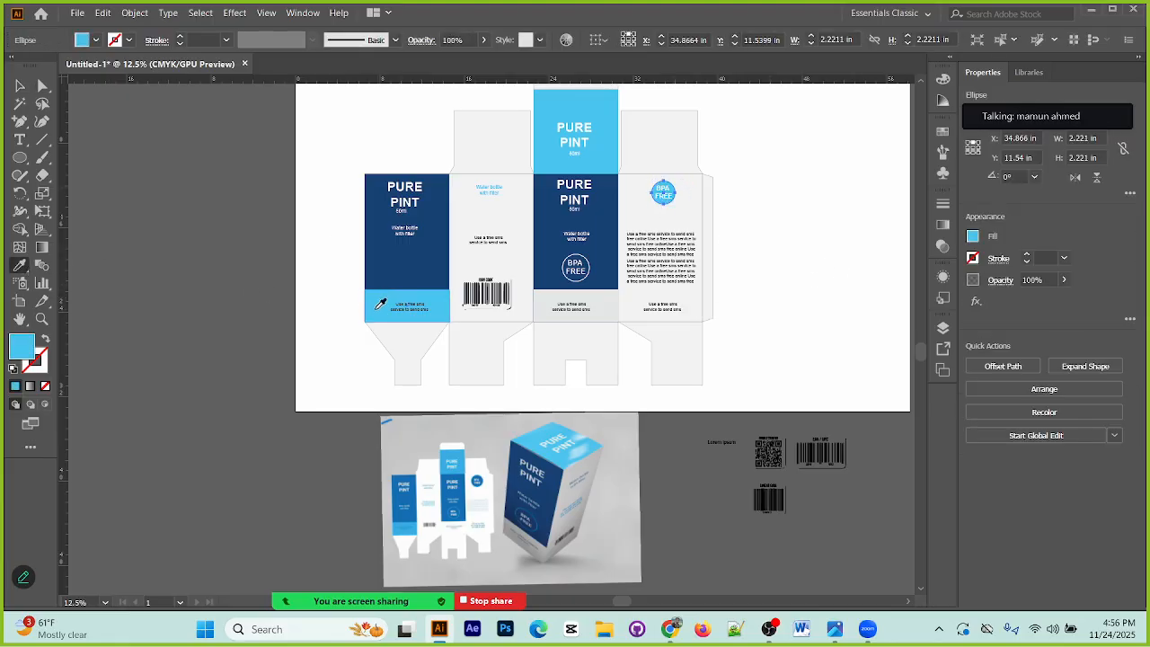
left_click(20, 86)
left_click(160, 255)
Step: Delete the unused codes and the "Lorem ipsum" text beside the reference image
scroll(800, 333, "up", 1)
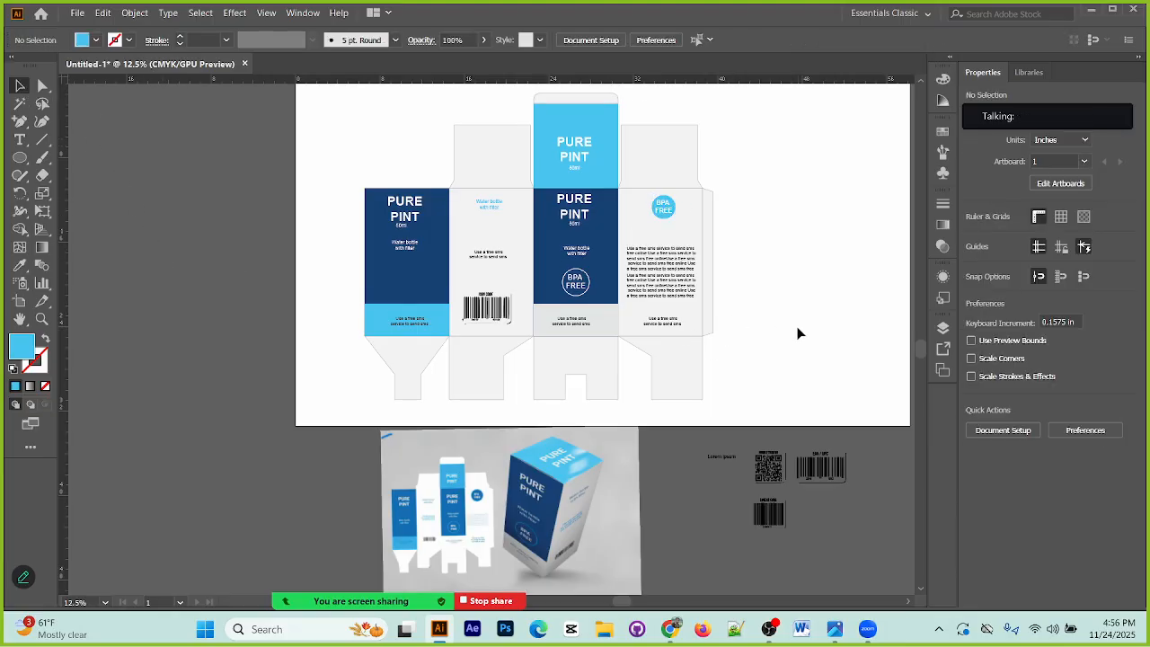
left_click(860, 547)
key("Delete")
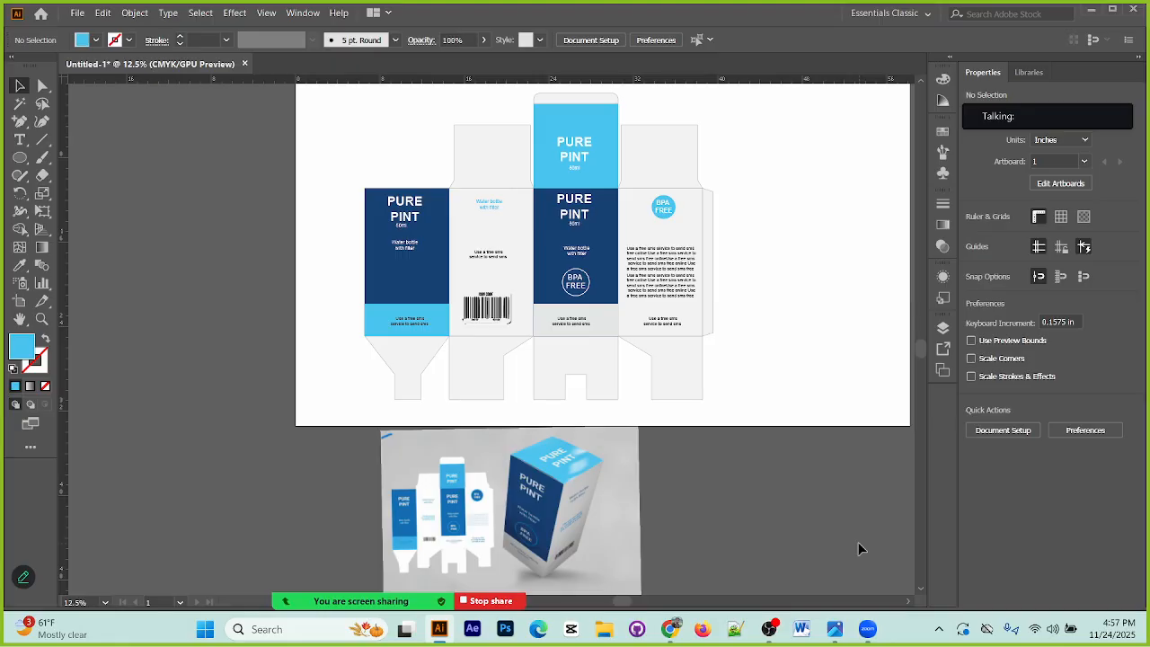
Step: Open the Zoom meeting window, check its list of participants, and return to Illustrator
mouse_move(1032, 123)
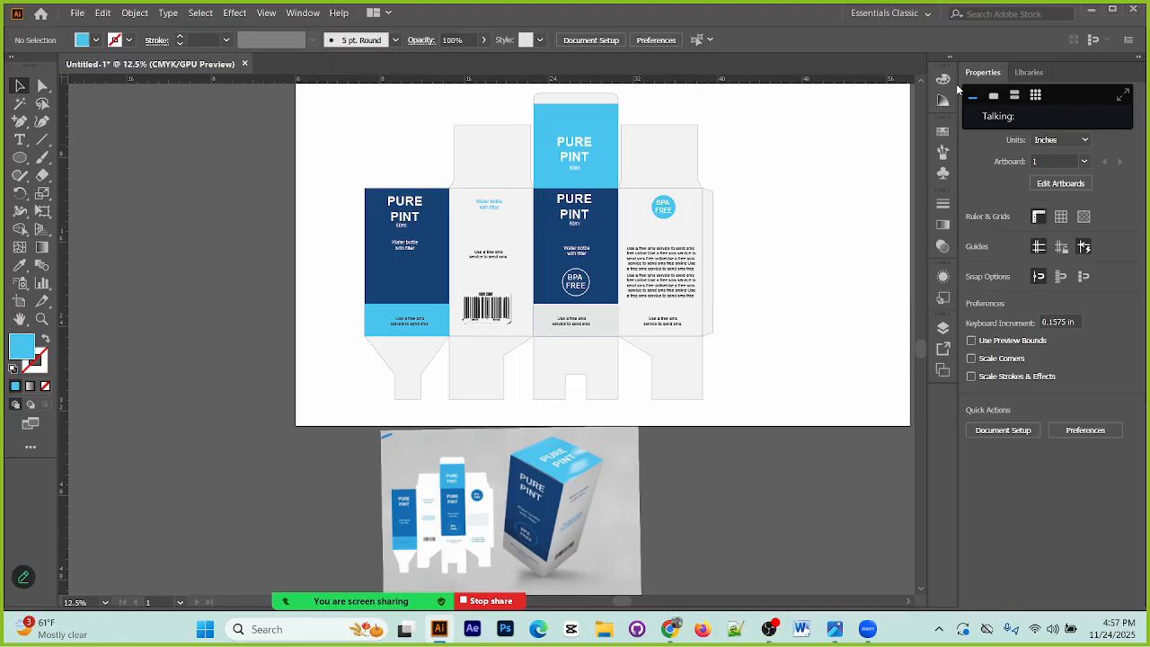
left_click(1123, 96)
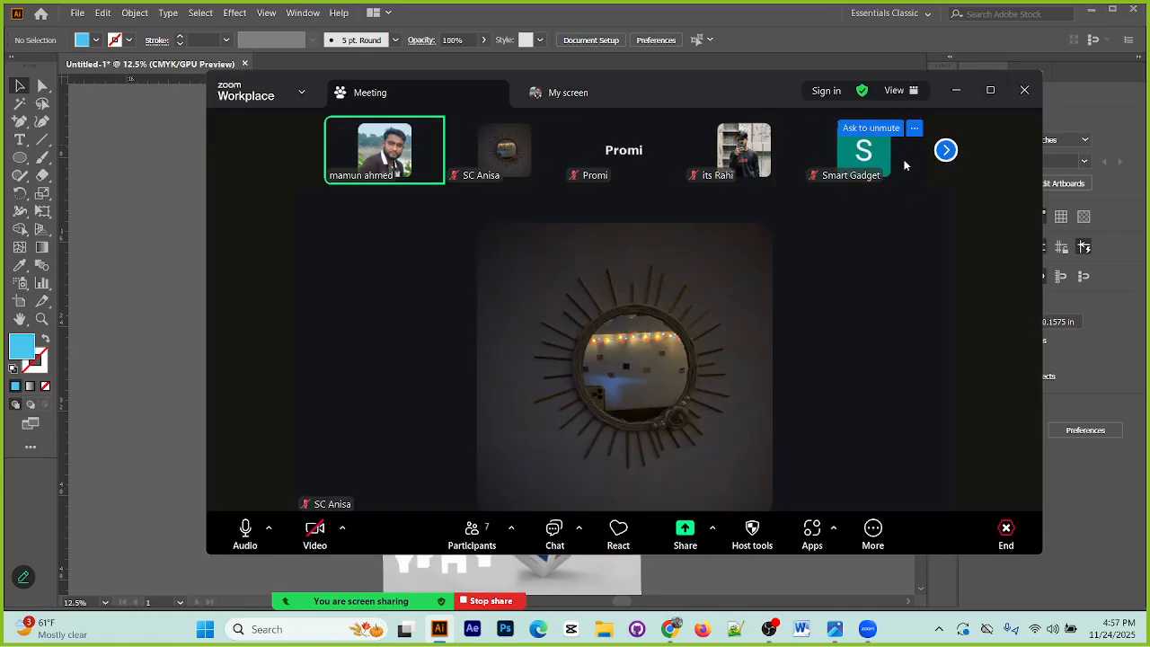
left_click(944, 151)
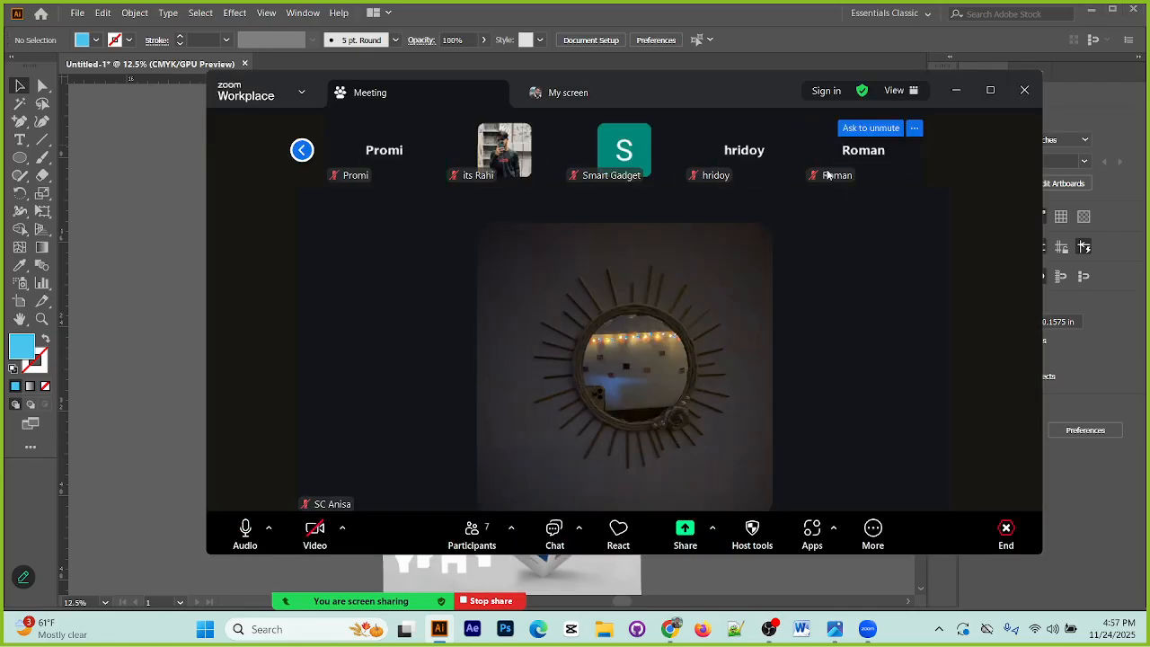
left_click(472, 530)
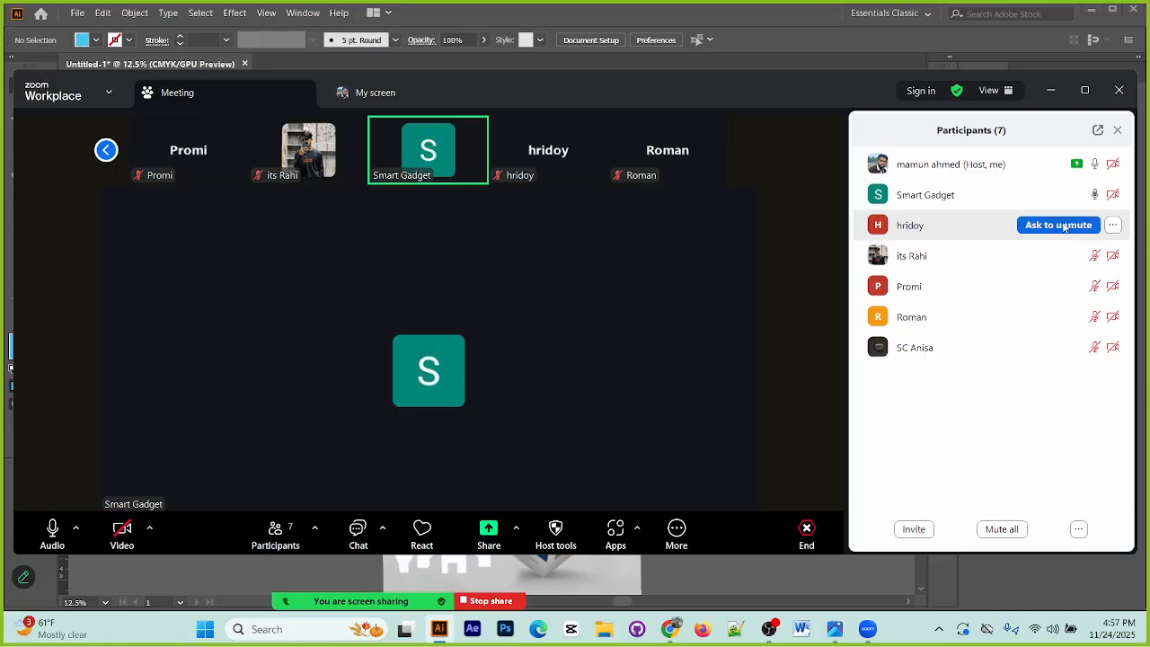
left_click(1051, 91)
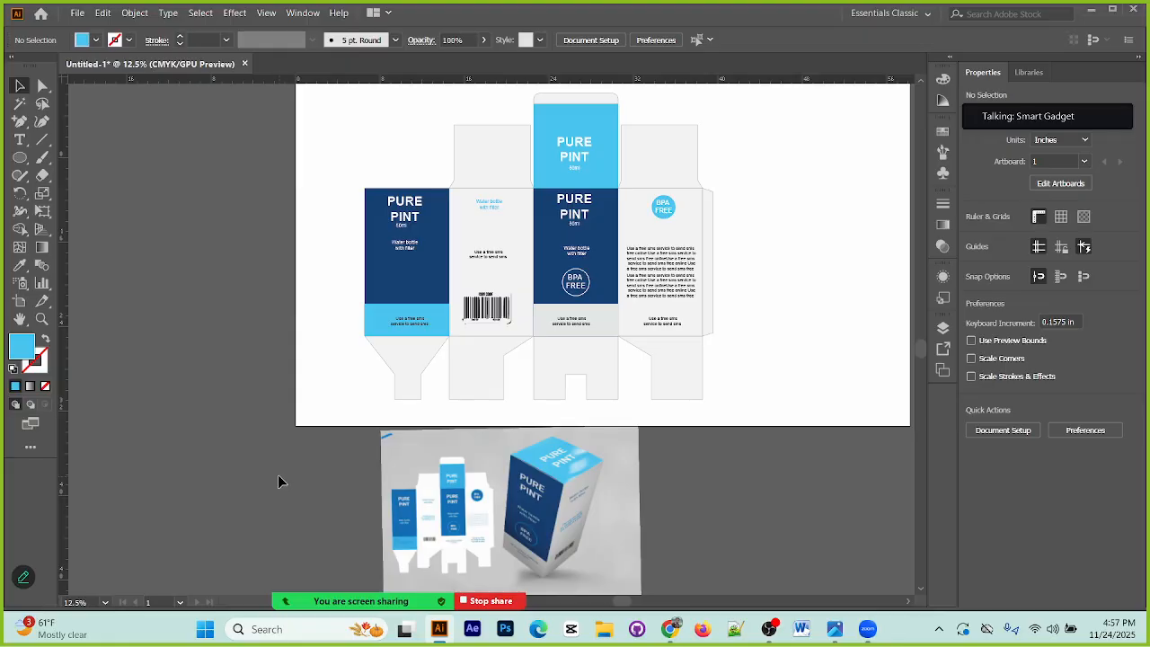
Step: Check the Zoom meeting participants again and switch to OBS
left_click(629, 518)
left_click(689, 509)
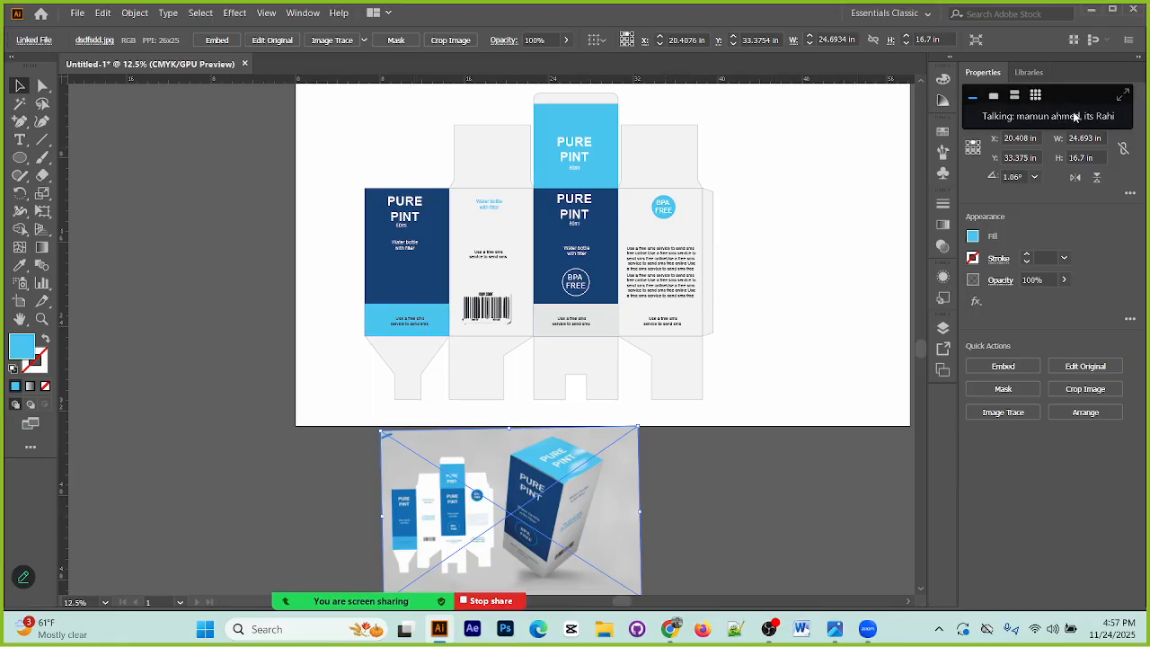
left_click(1124, 92)
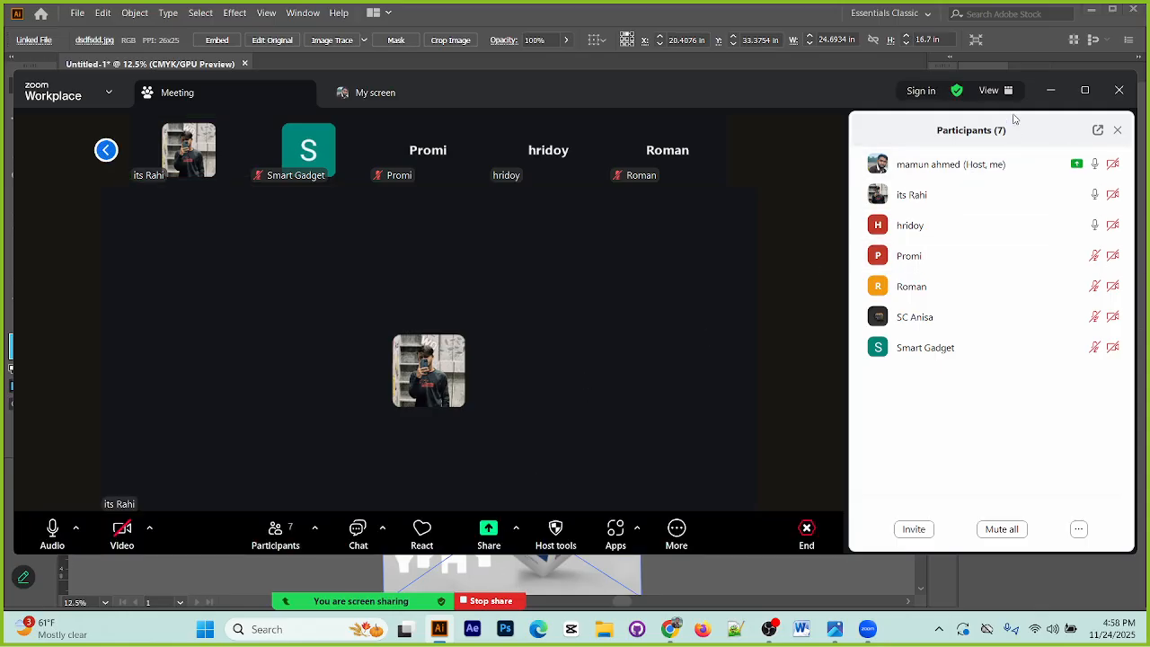
left_click(1050, 90)
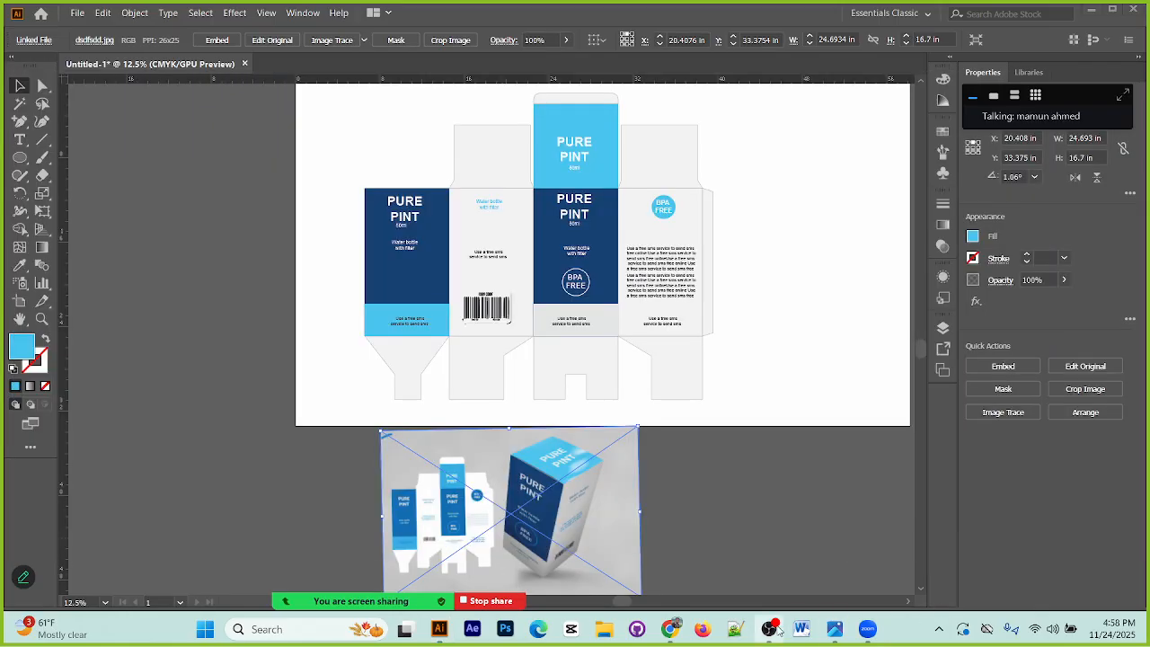
left_click(770, 629)
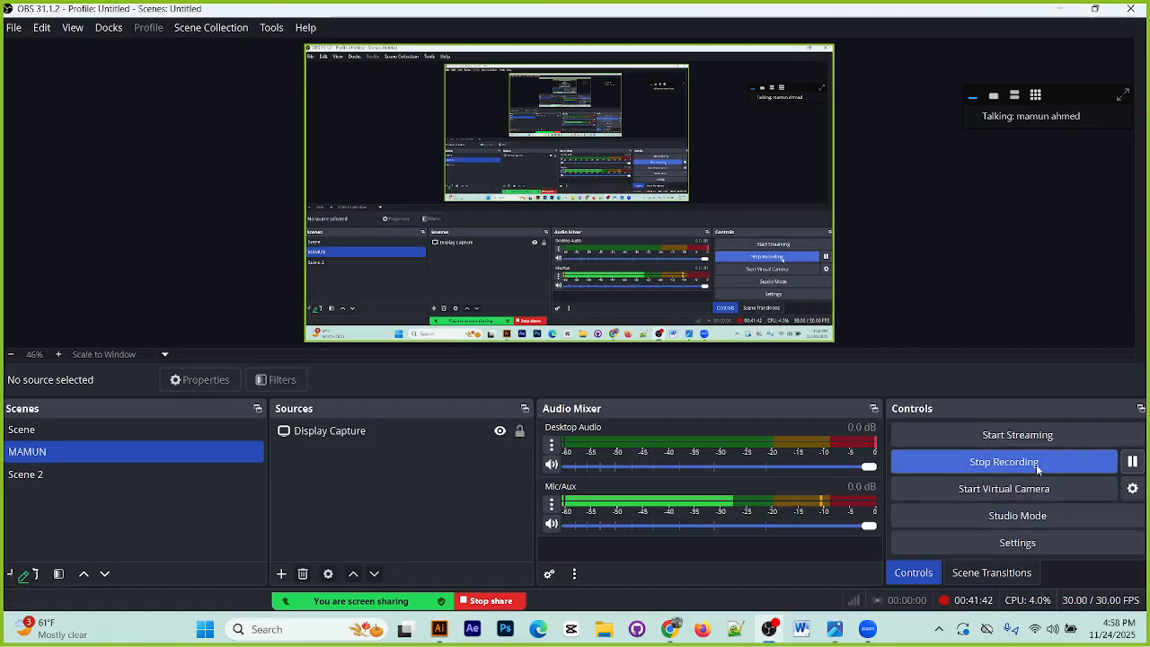